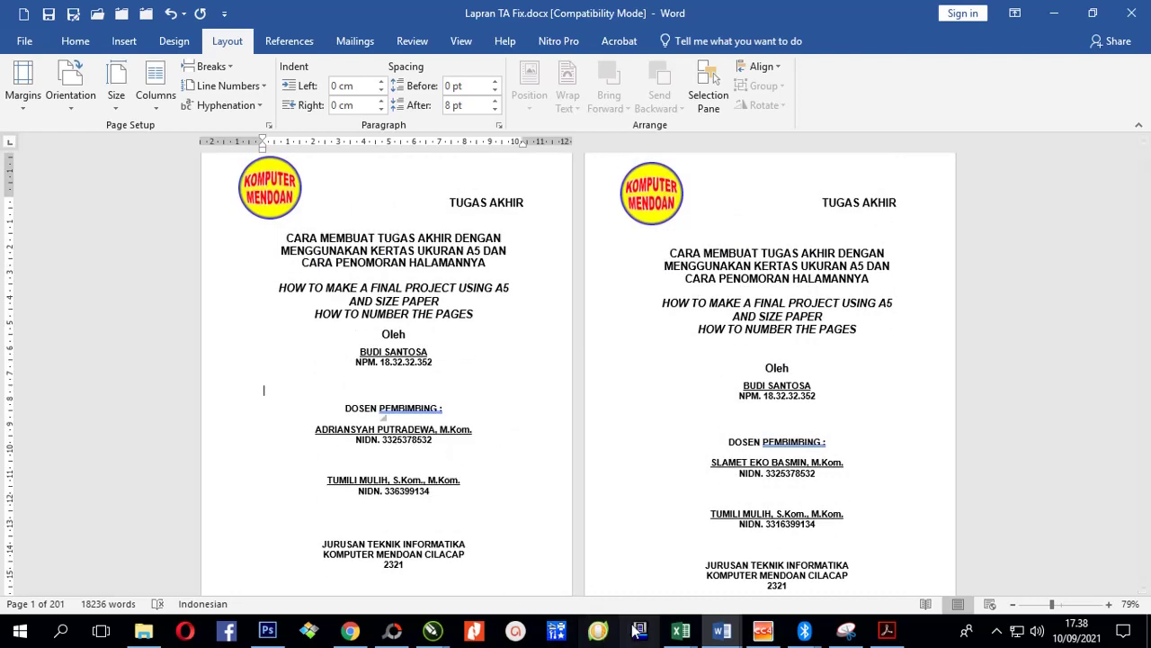
Step: Review the report's paper size and margin settings in Page Setup without changing them
left_click(721, 629)
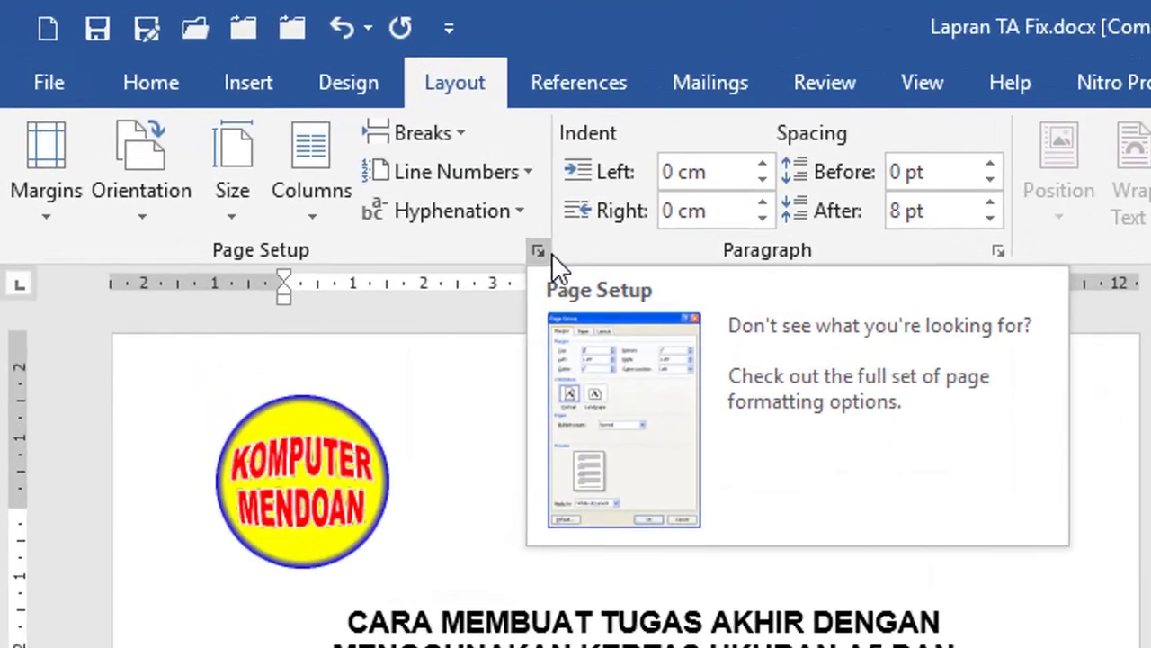
left_click(551, 254)
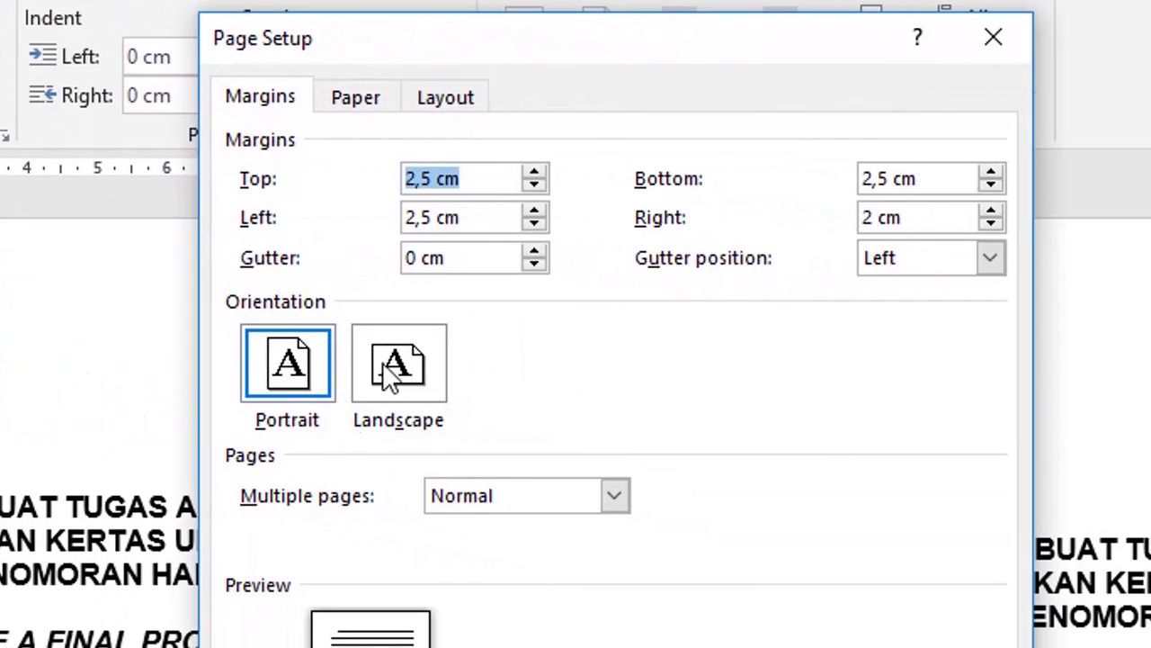
left_click(350, 106)
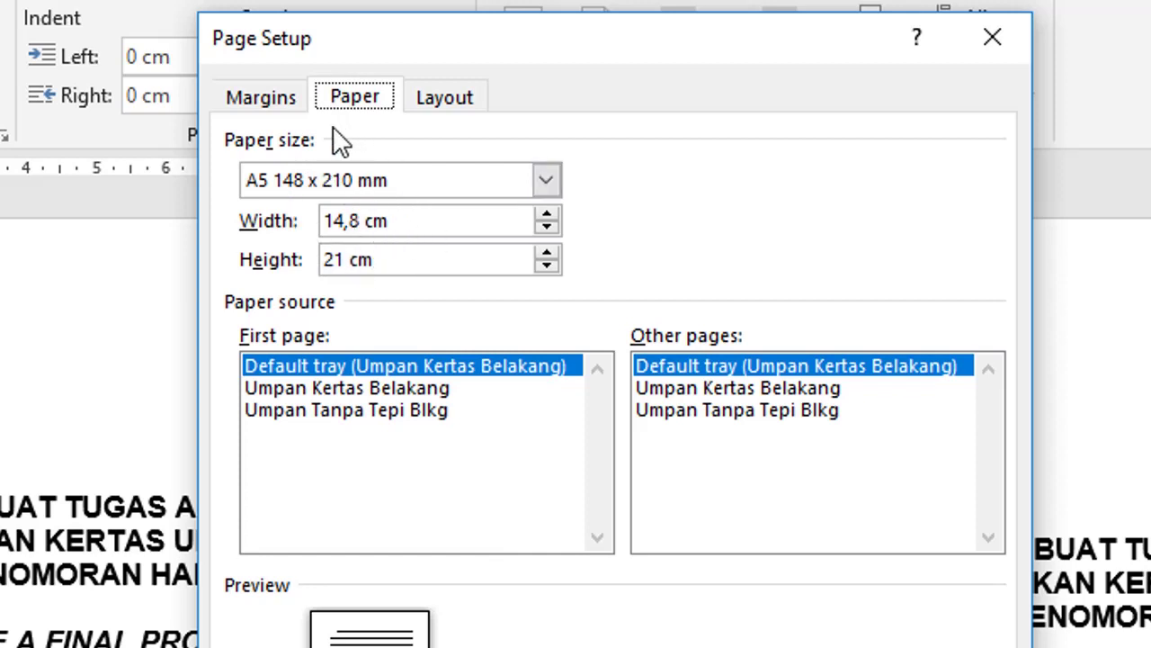
left_click(273, 101)
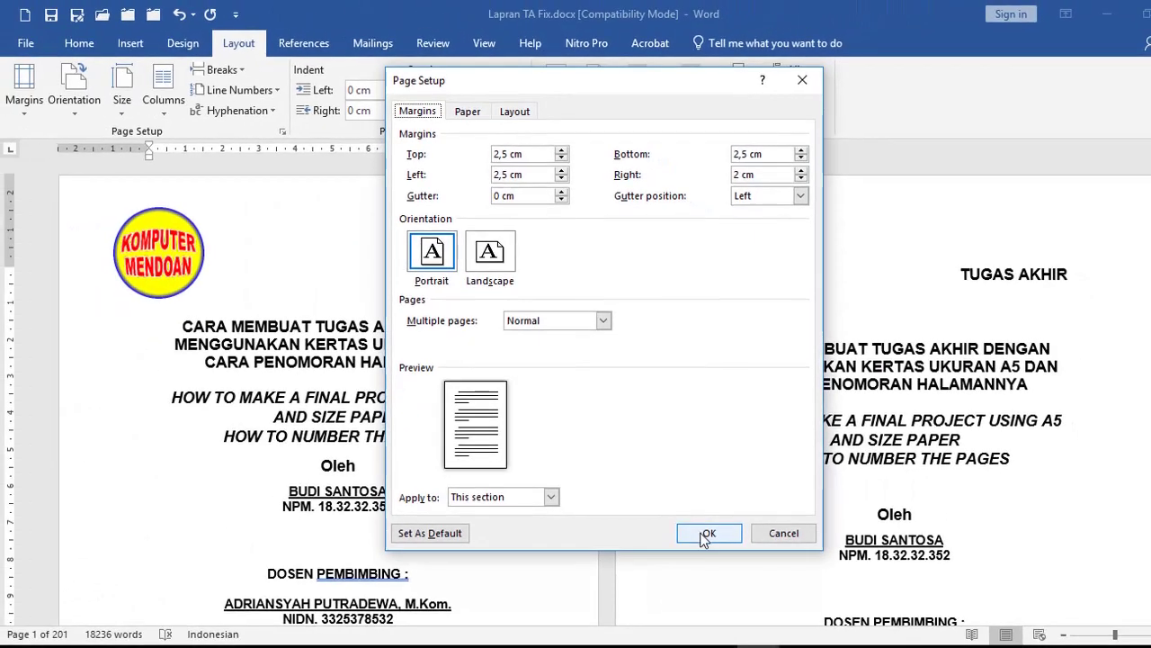
left_click(708, 533)
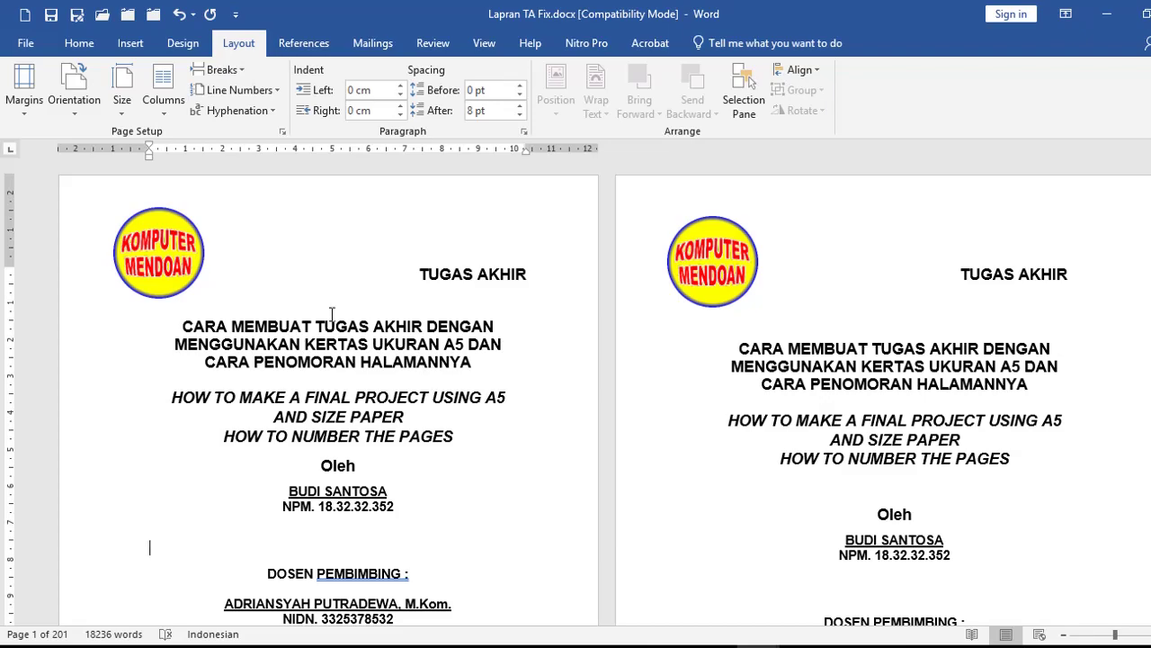
Step: Confirm the title lines keep single 1,0 line spacing, then start a new blank document
left_click_drag(92, 326, 57, 264)
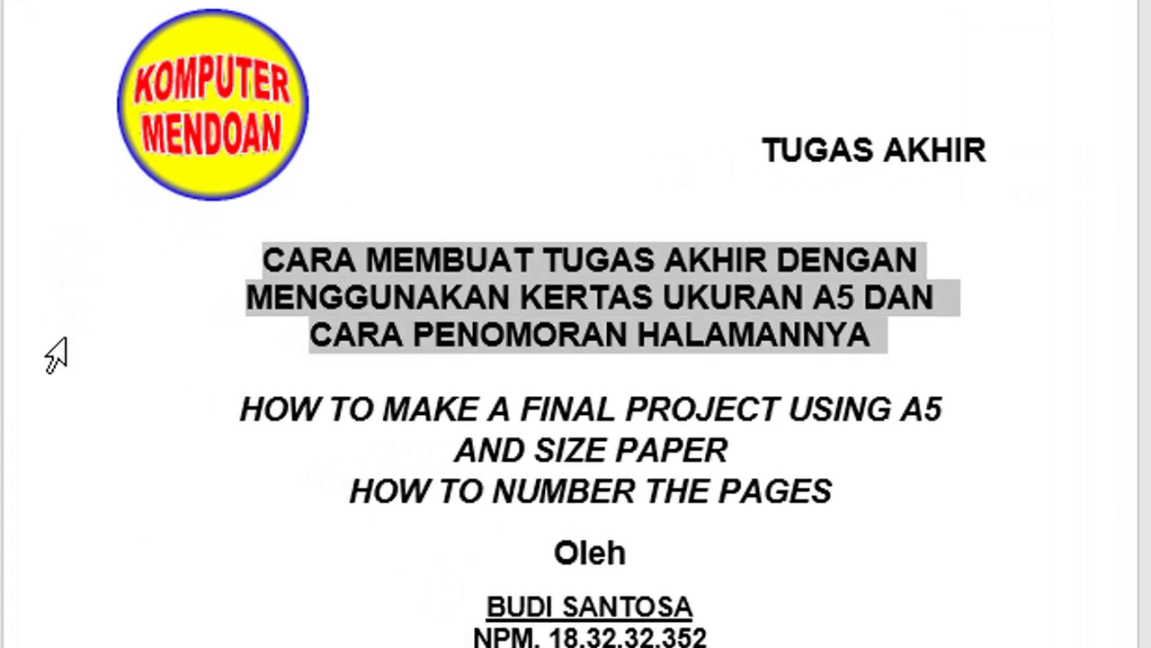
left_click(41, 250)
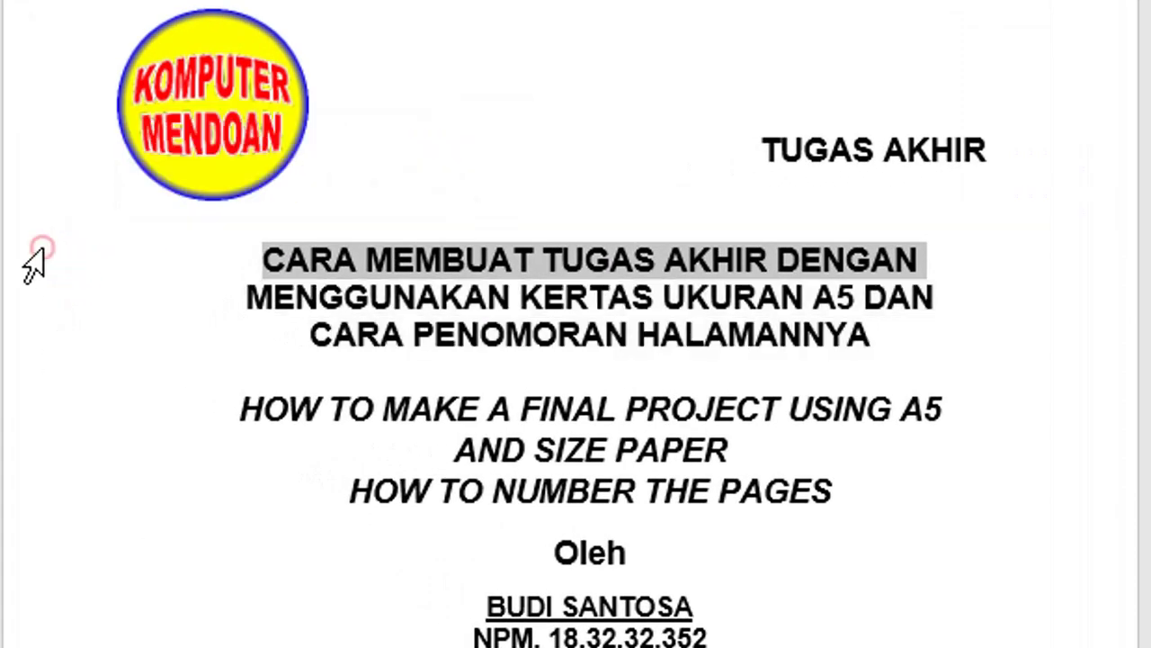
left_click(54, 302)
left_click(56, 322)
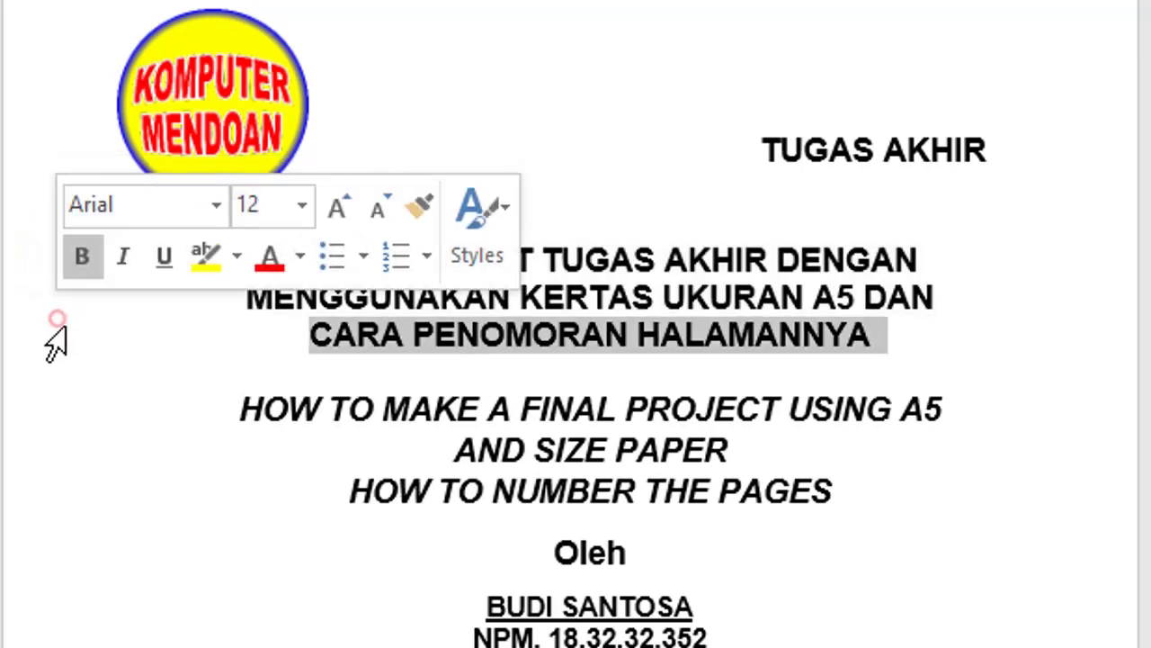
left_click(666, 268)
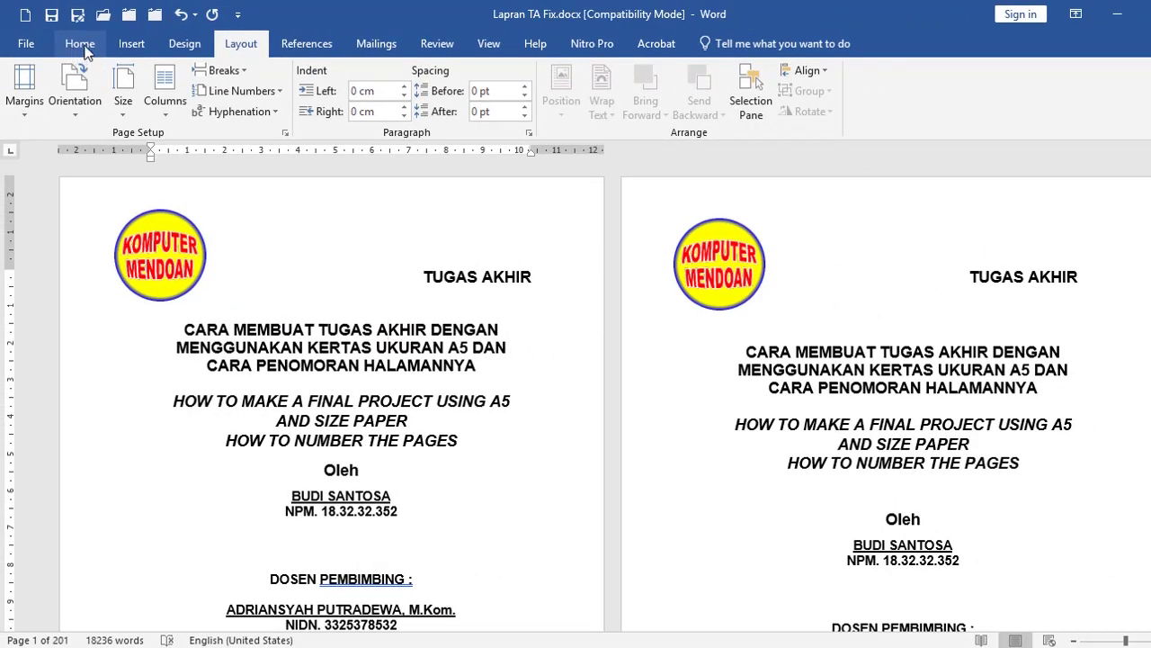
left_click(81, 43)
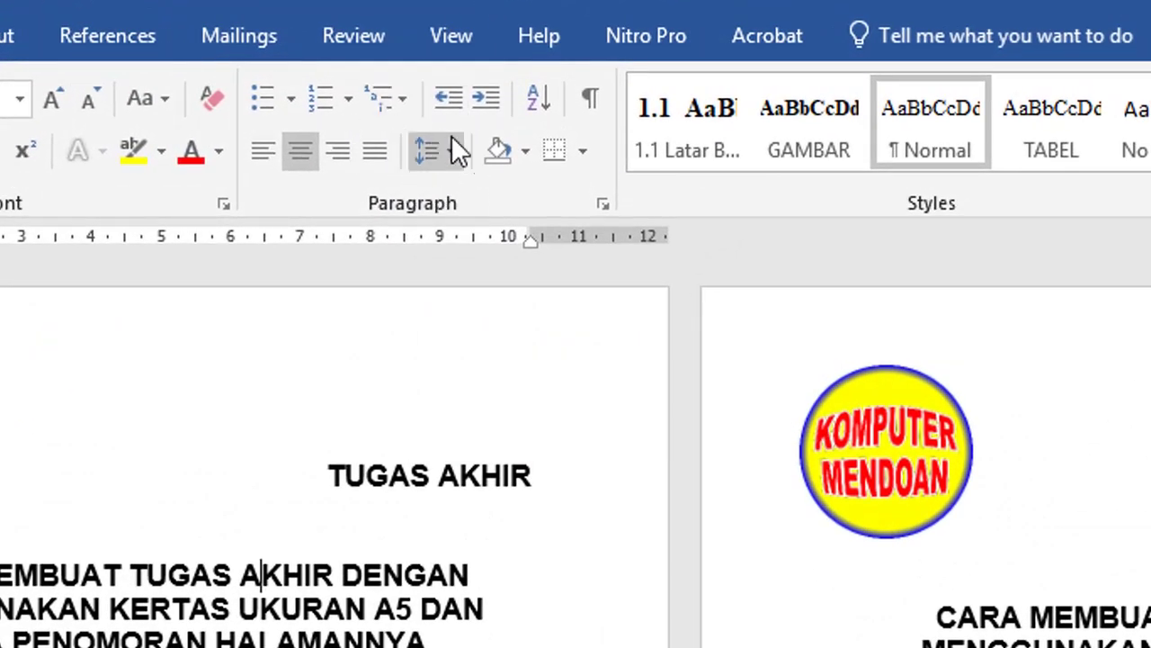
left_click(450, 153)
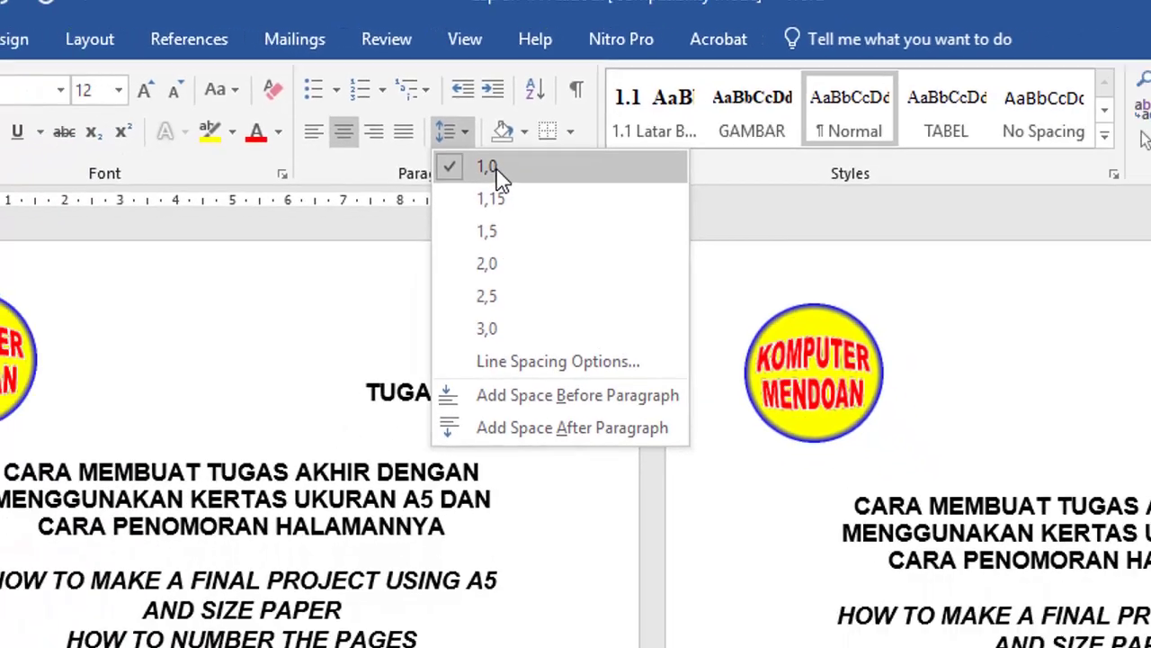
left_click(495, 195)
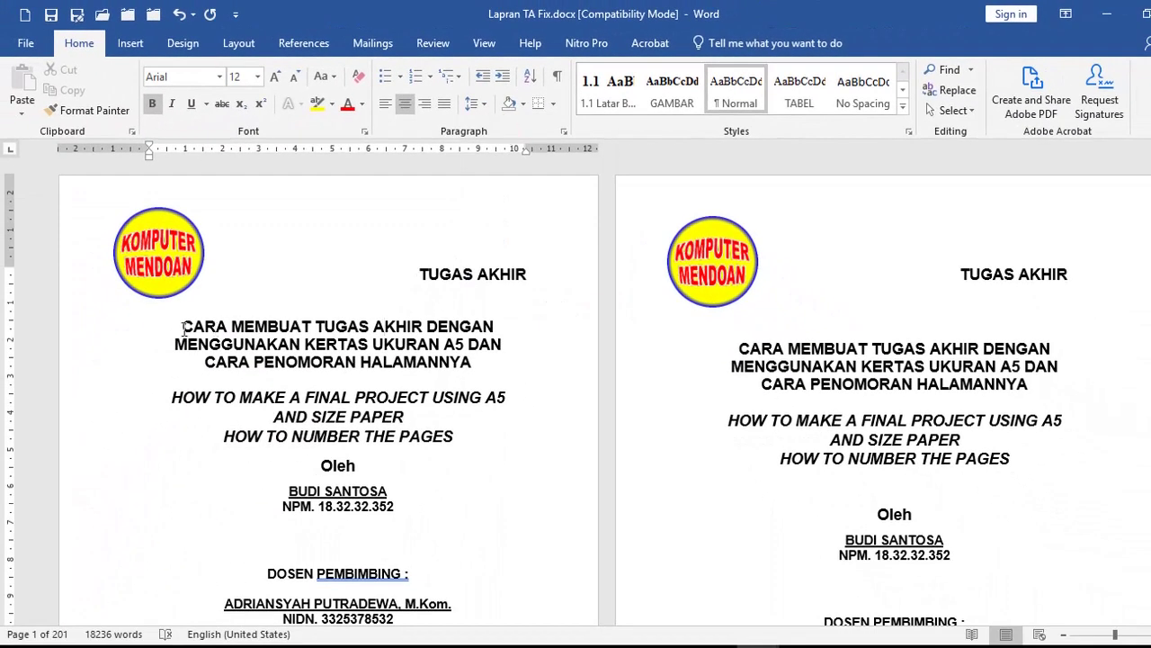
left_click(24, 15)
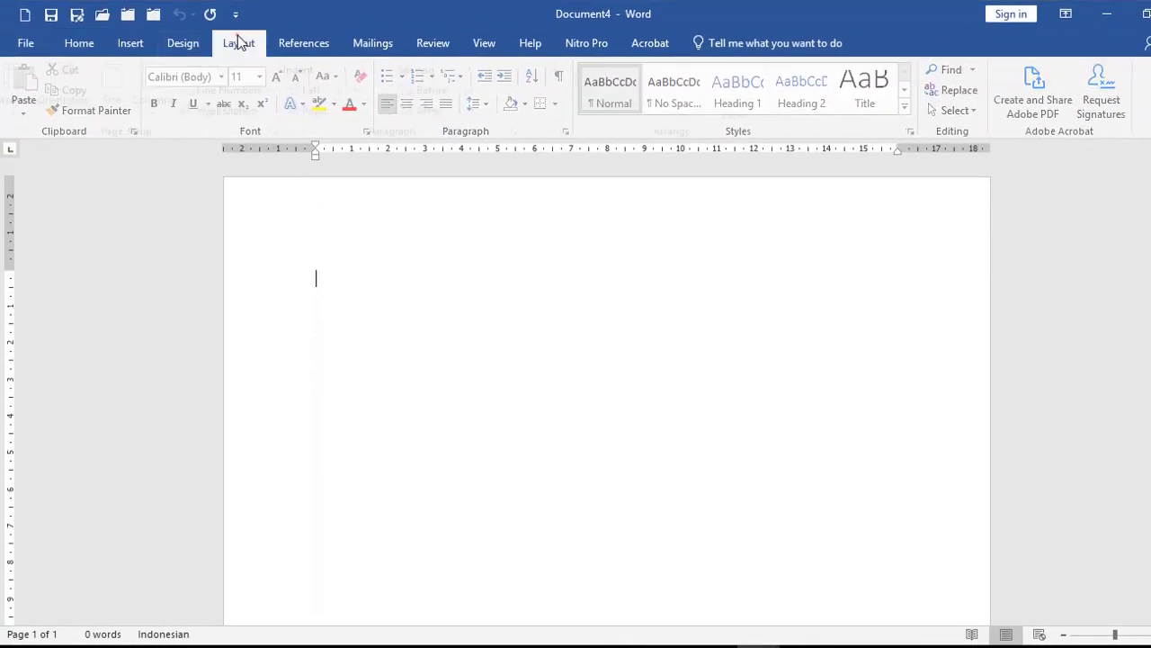
Step: In Page Setup choose A5 148 x 210 mm paper, enter a right margin of 2, and apply
left_click(238, 43)
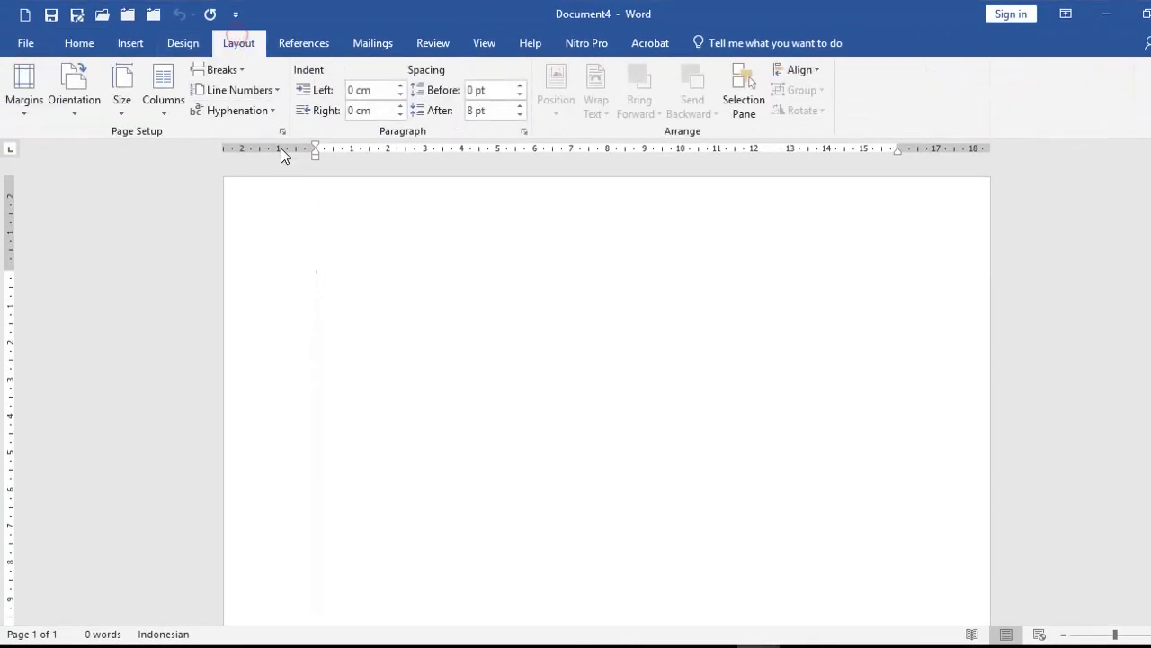
left_click(281, 133)
left_click(468, 112)
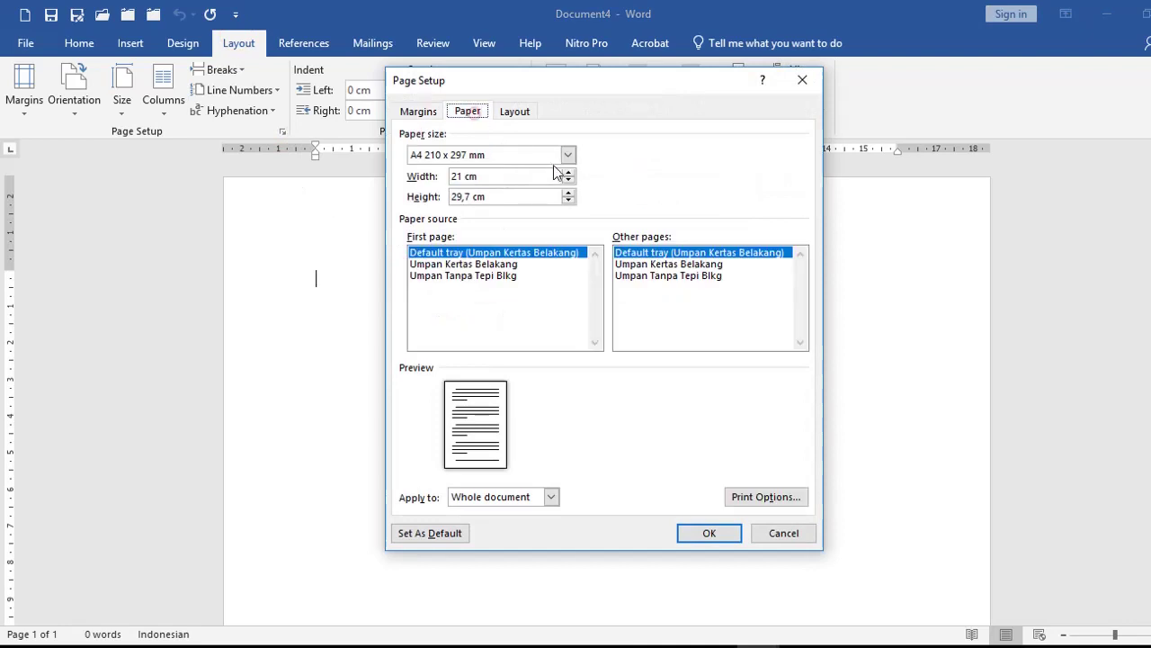
left_click(567, 157)
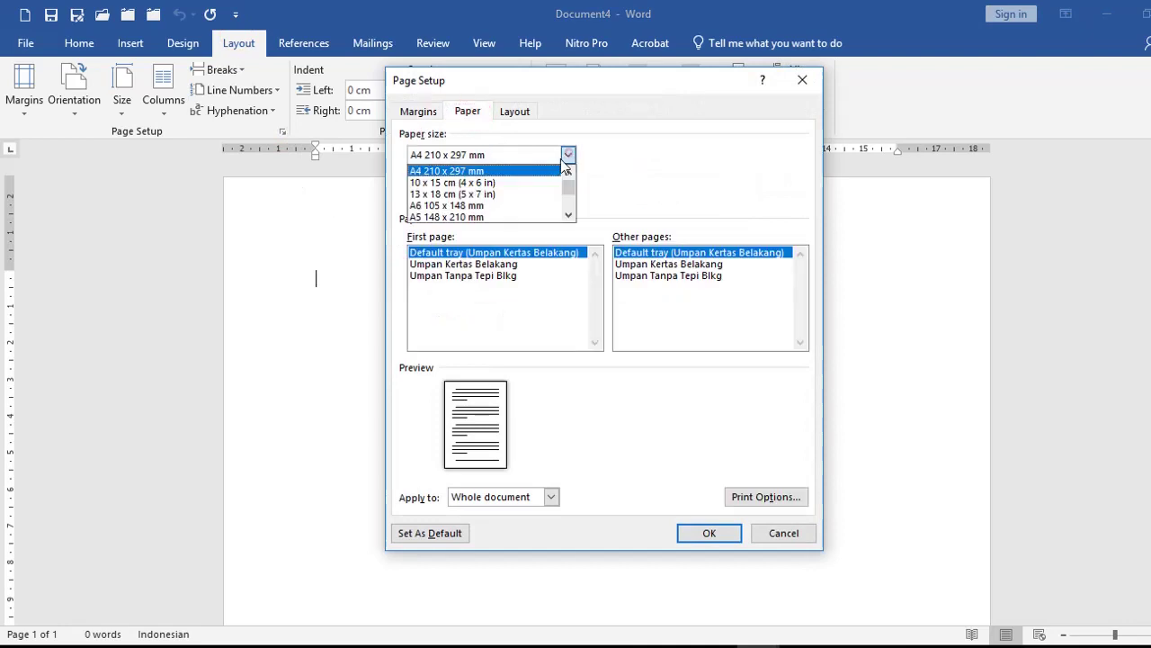
left_click(448, 206)
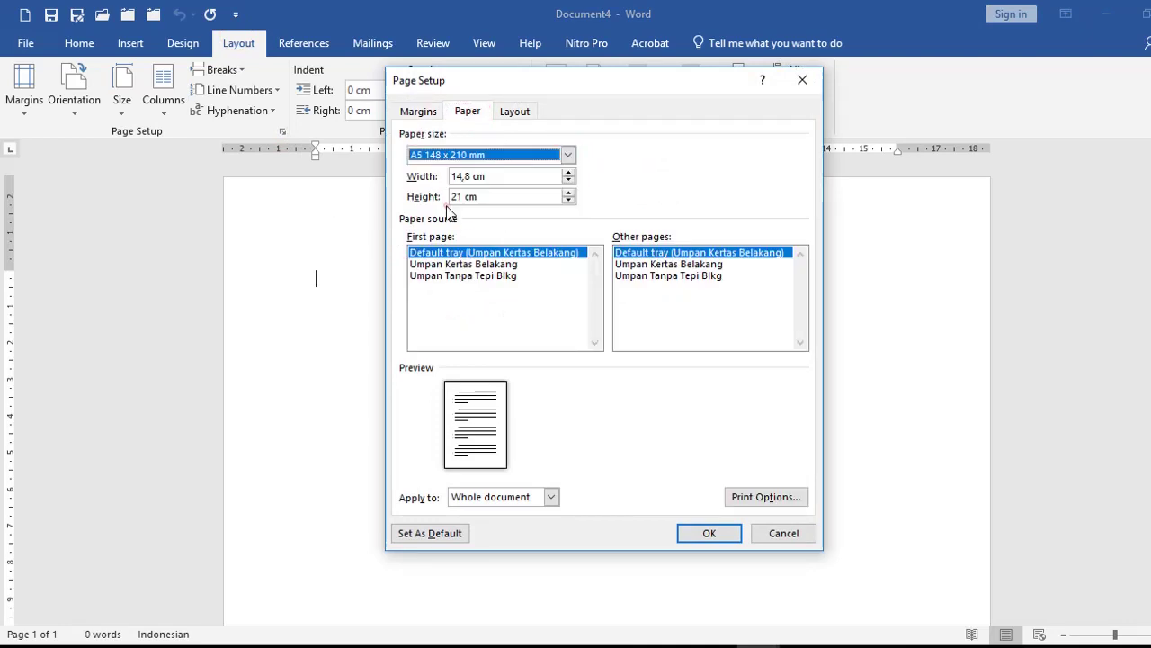
left_click(418, 111)
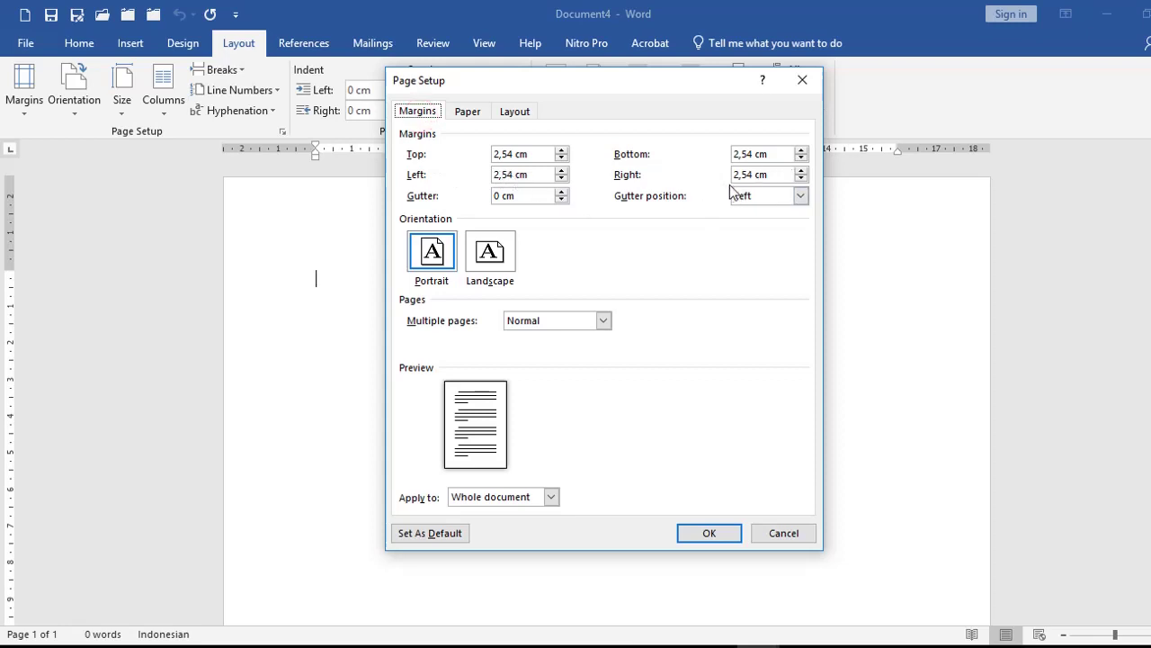
left_click_drag(735, 177, 765, 176)
type("2")
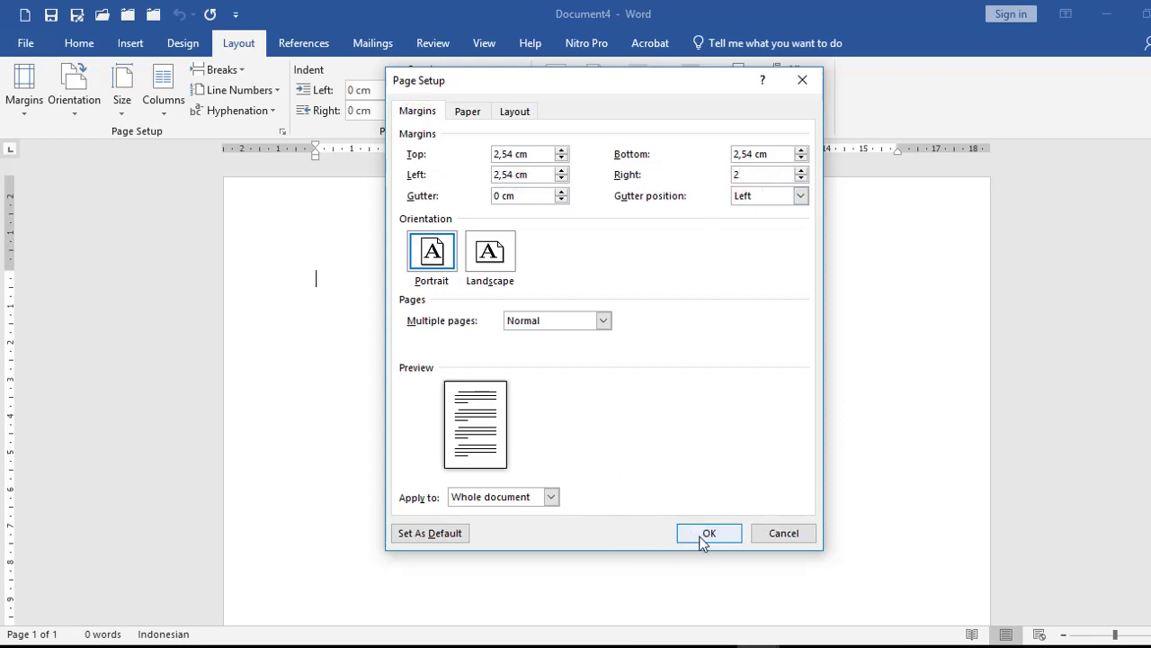
left_click(707, 535)
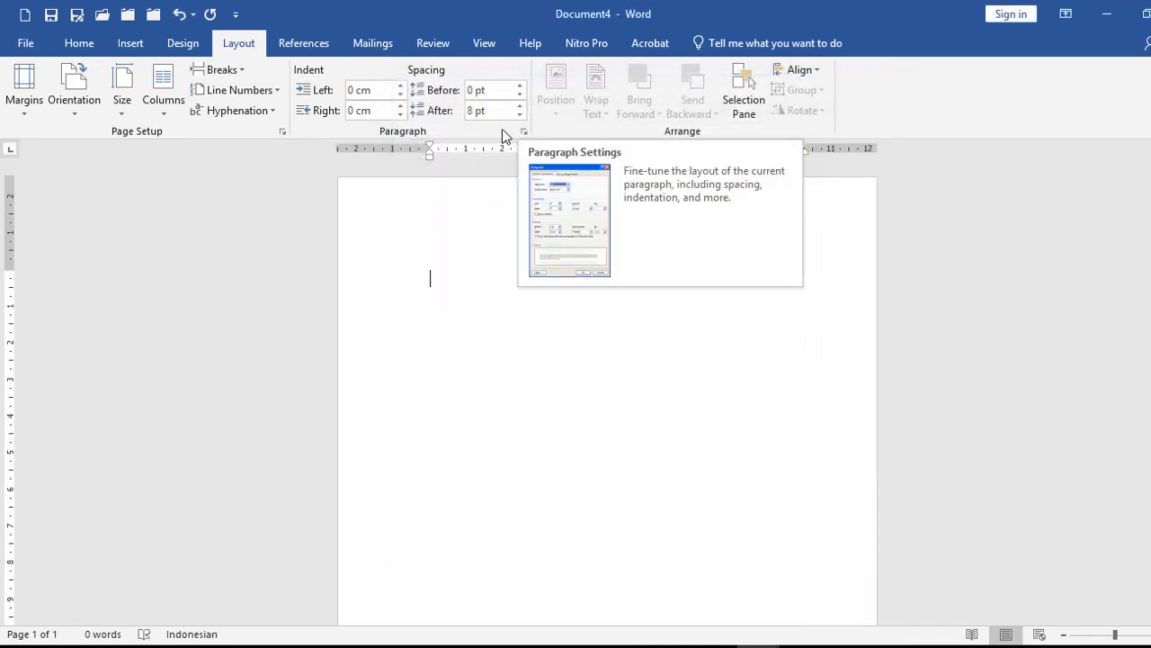
Step: In the Paragraph dialog set After to 0 pt, line spacing to Single, and tick no space between same-style paragraphs
left_click(72, 45)
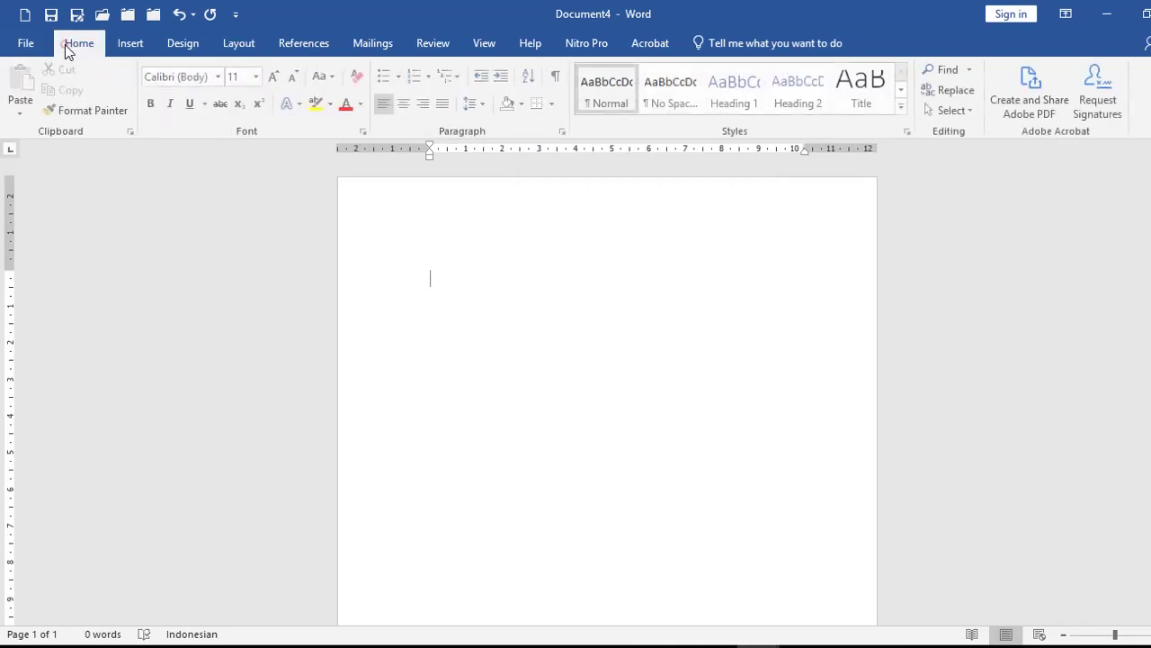
left_click(489, 103)
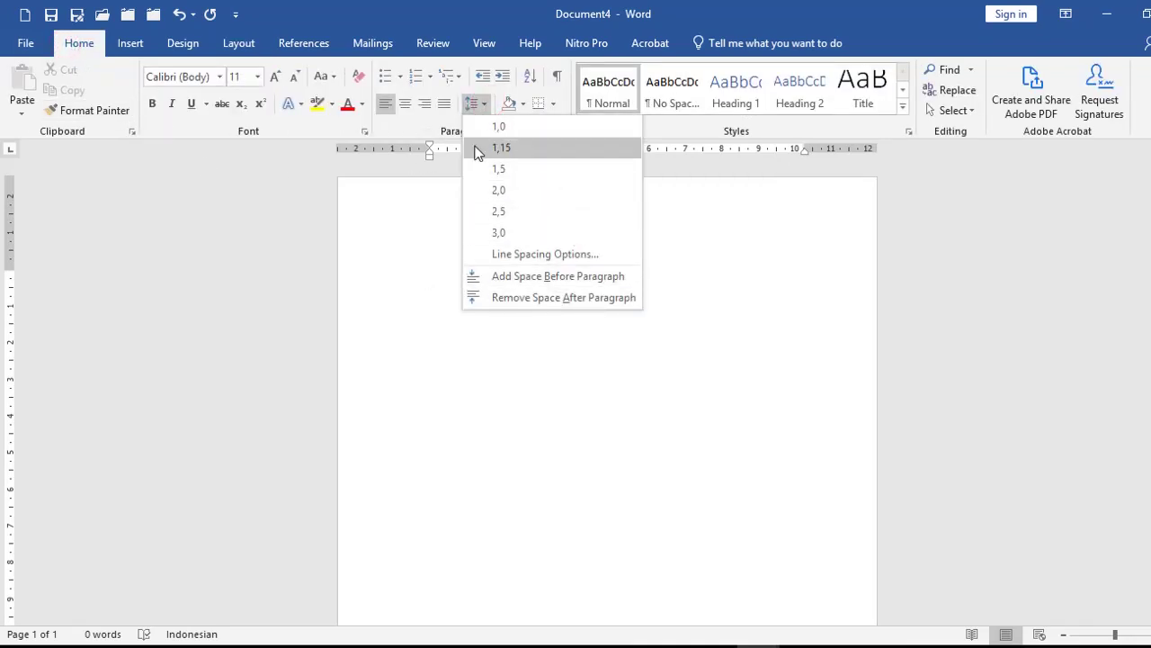
left_click(431, 281)
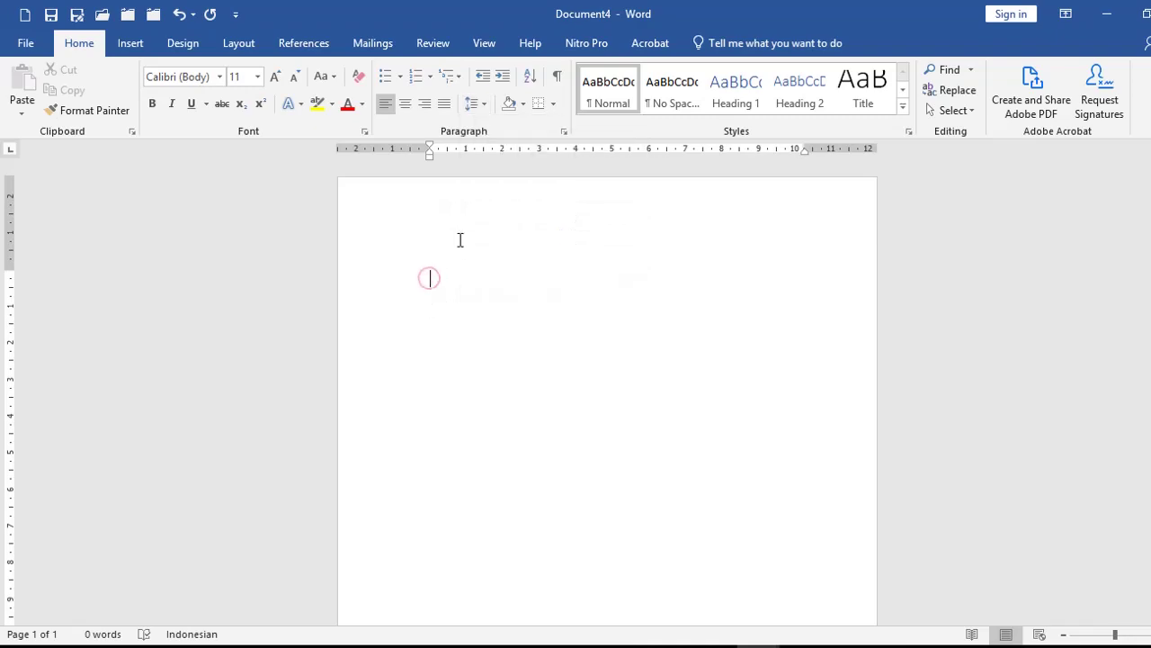
left_click(563, 131)
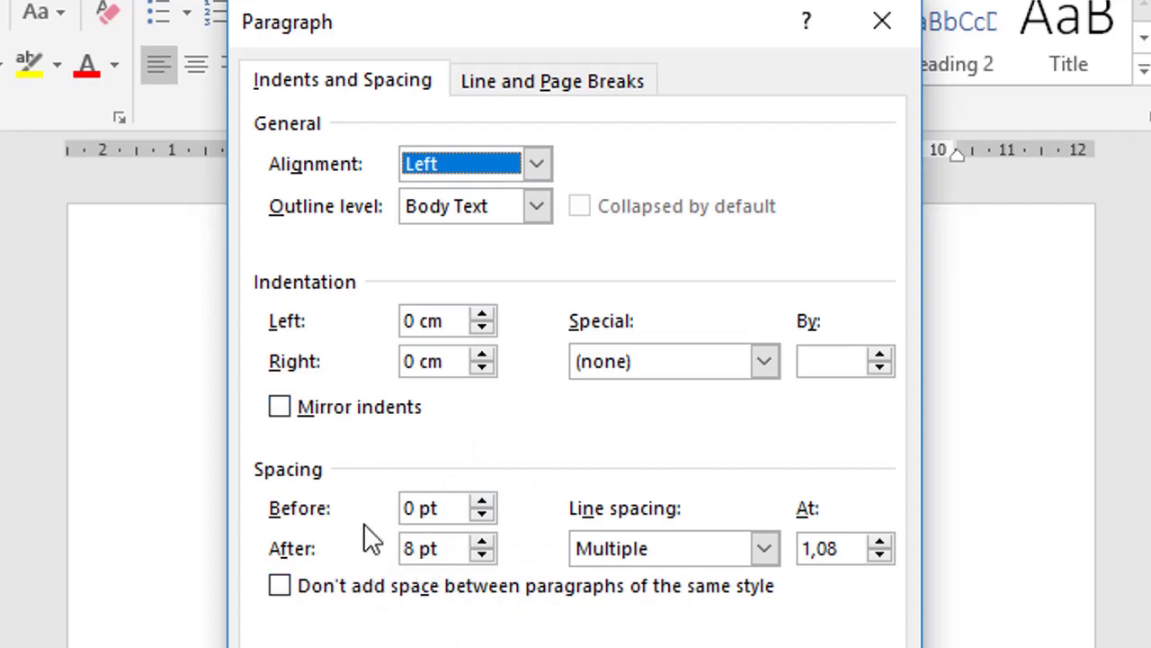
double_click(420, 547)
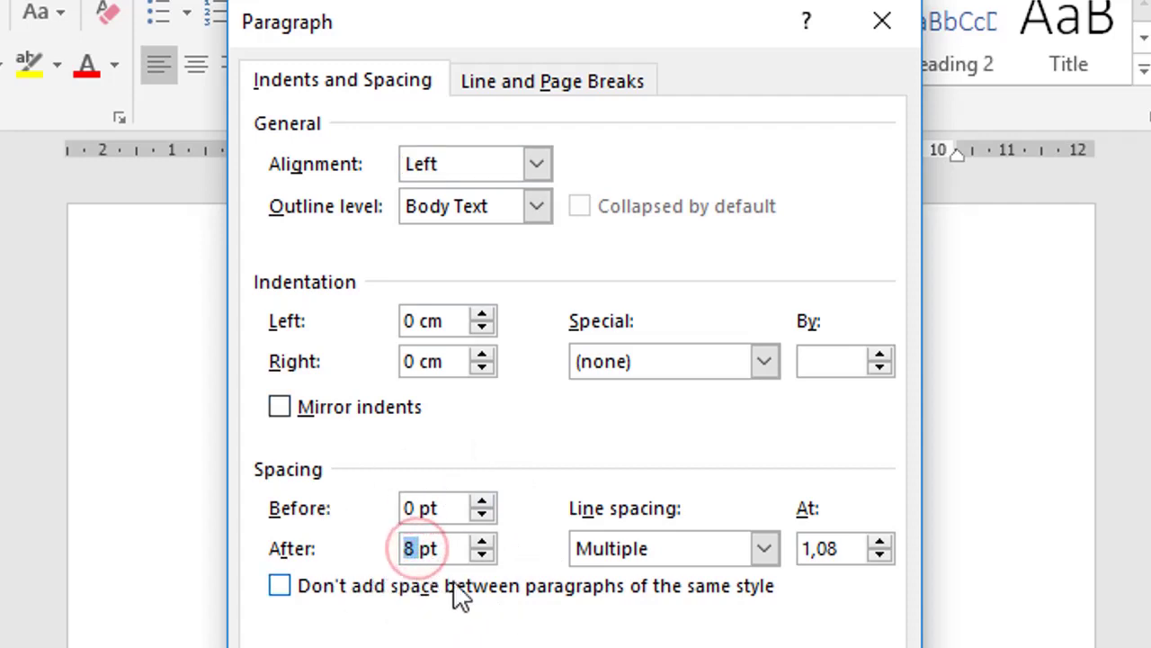
type("0")
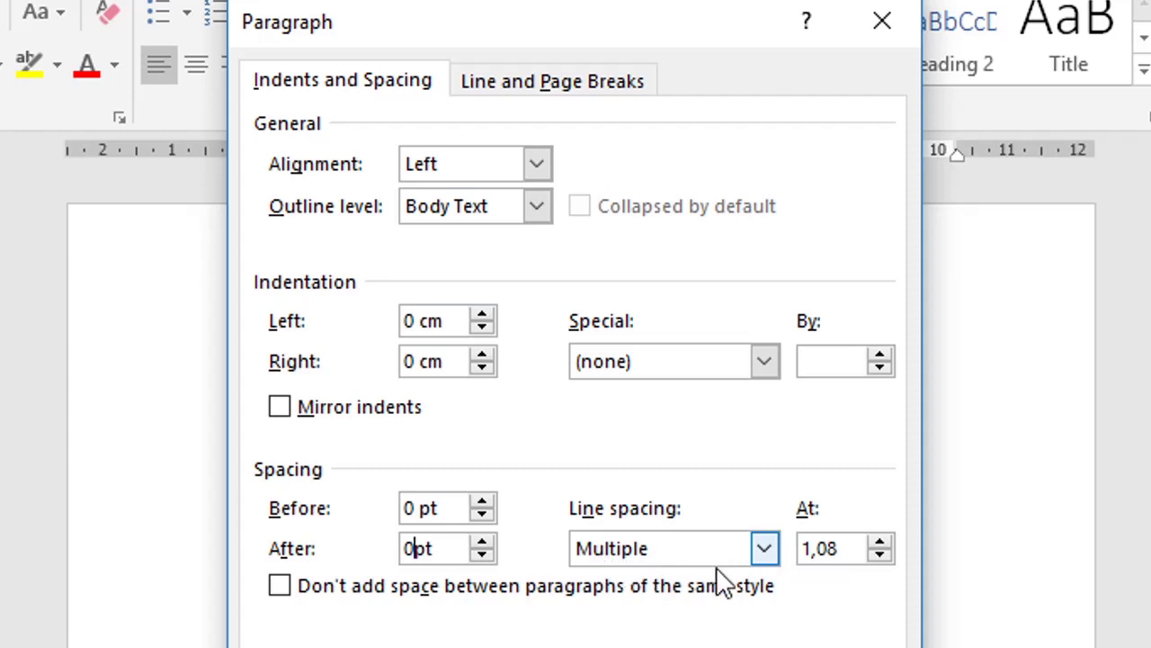
left_click(764, 549)
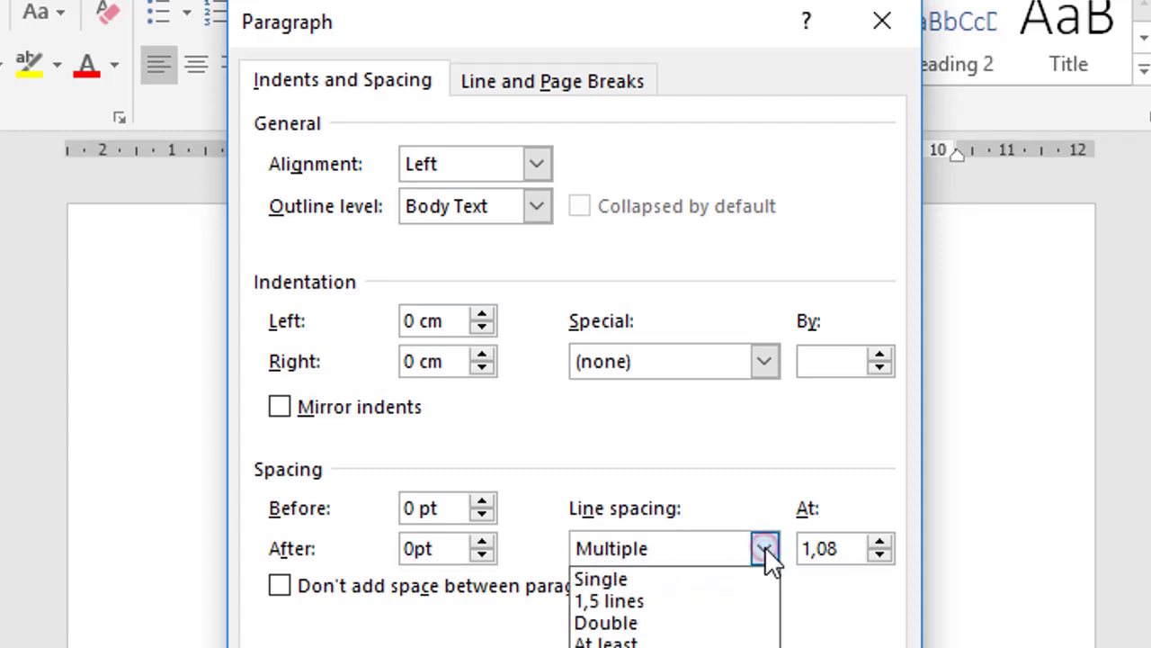
left_click(664, 578)
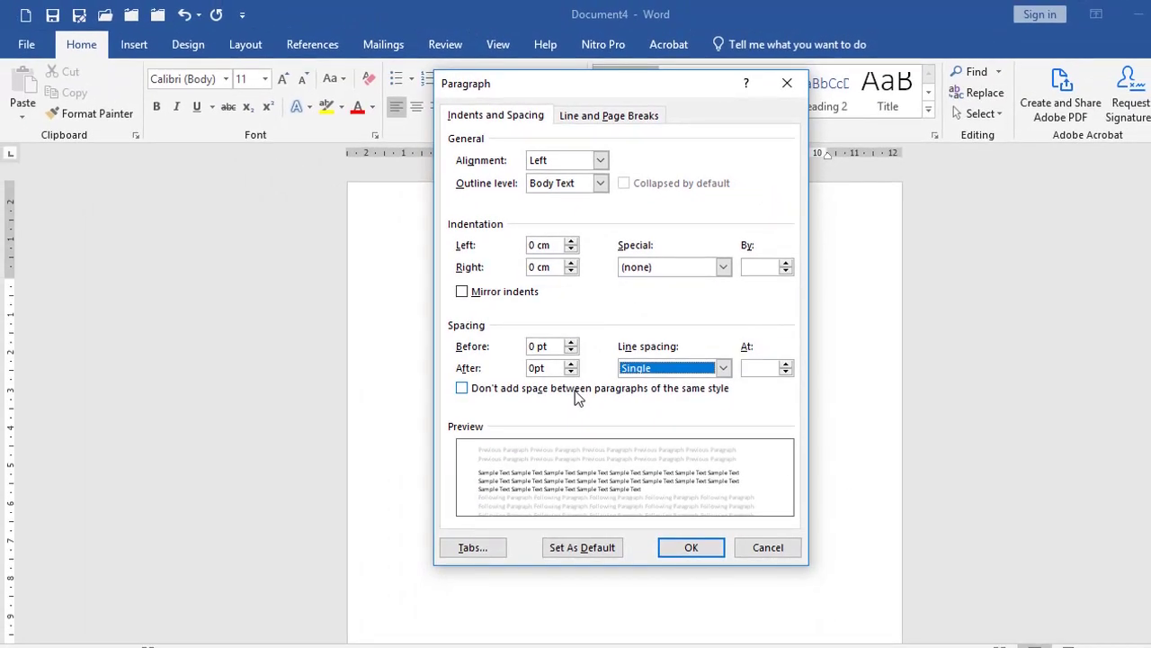
left_click(575, 390)
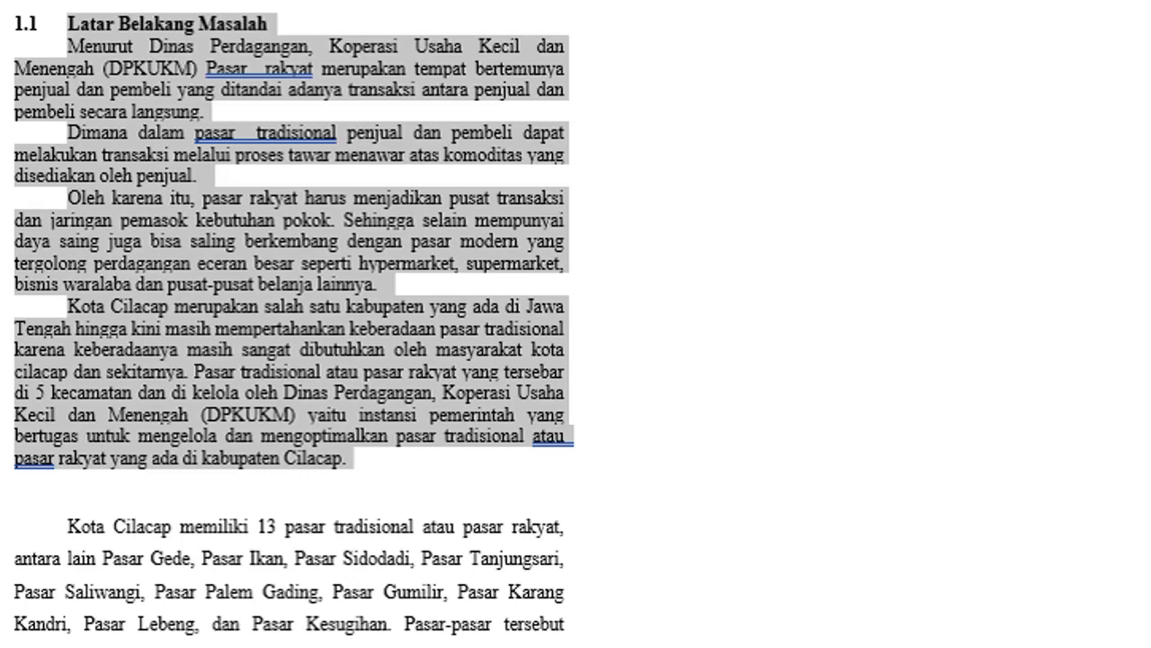
Step: Toggle space after paragraph on the 1.1 paragraphs, finishing with Remove Space After Paragraph
left_click(877, 44)
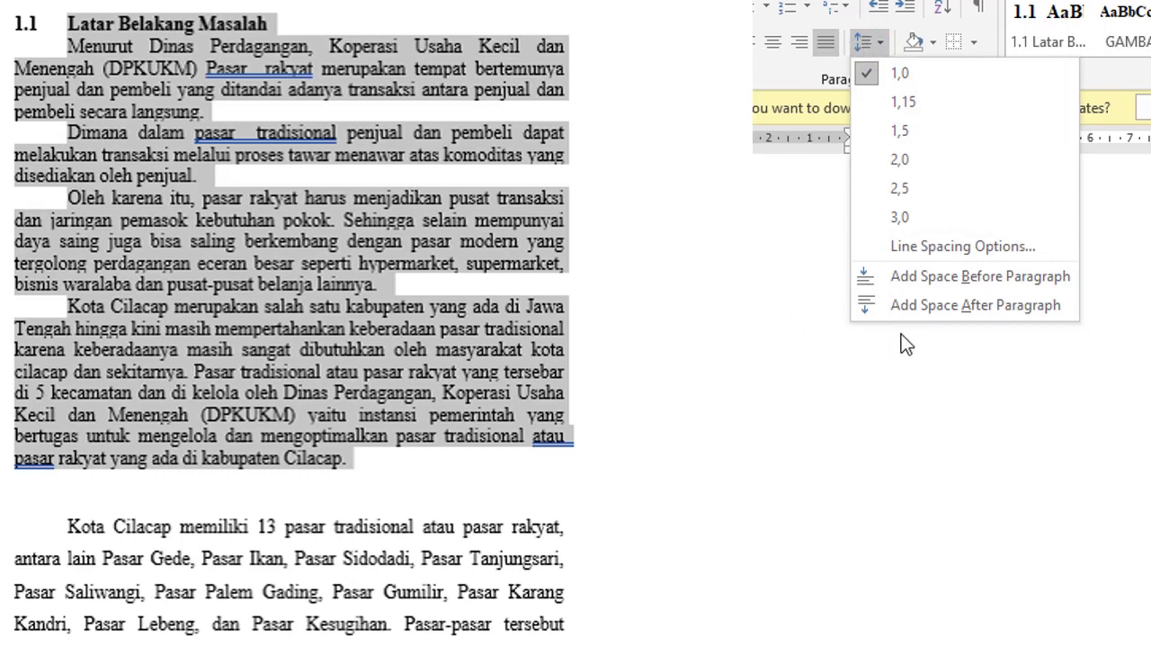
left_click(908, 305)
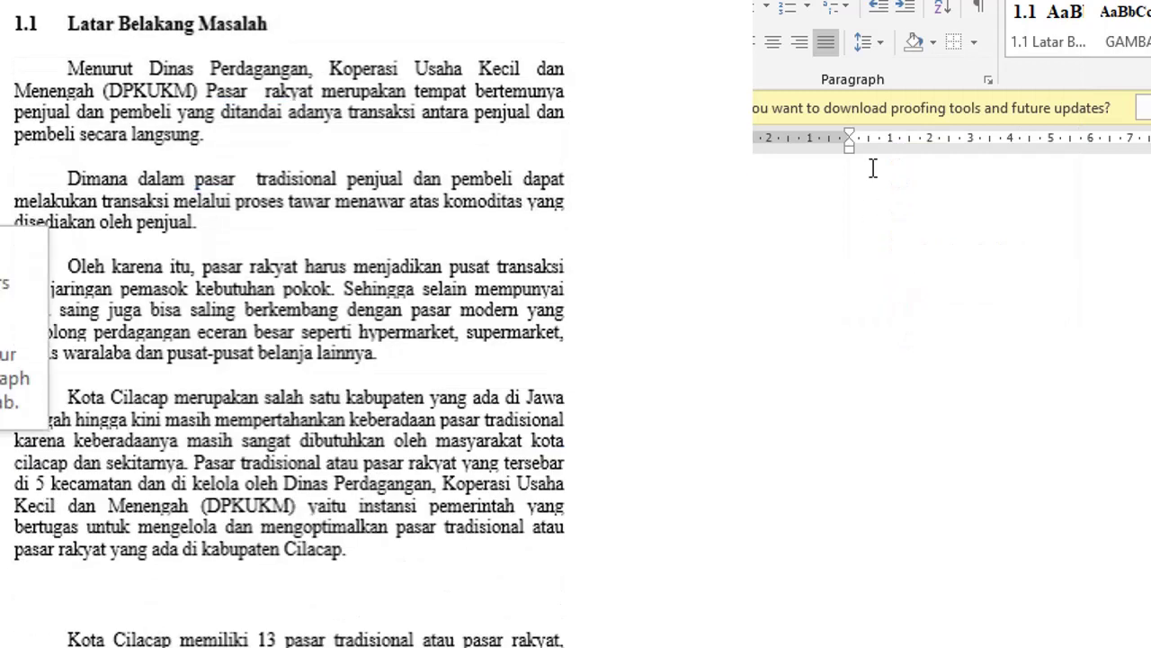
left_click(881, 43)
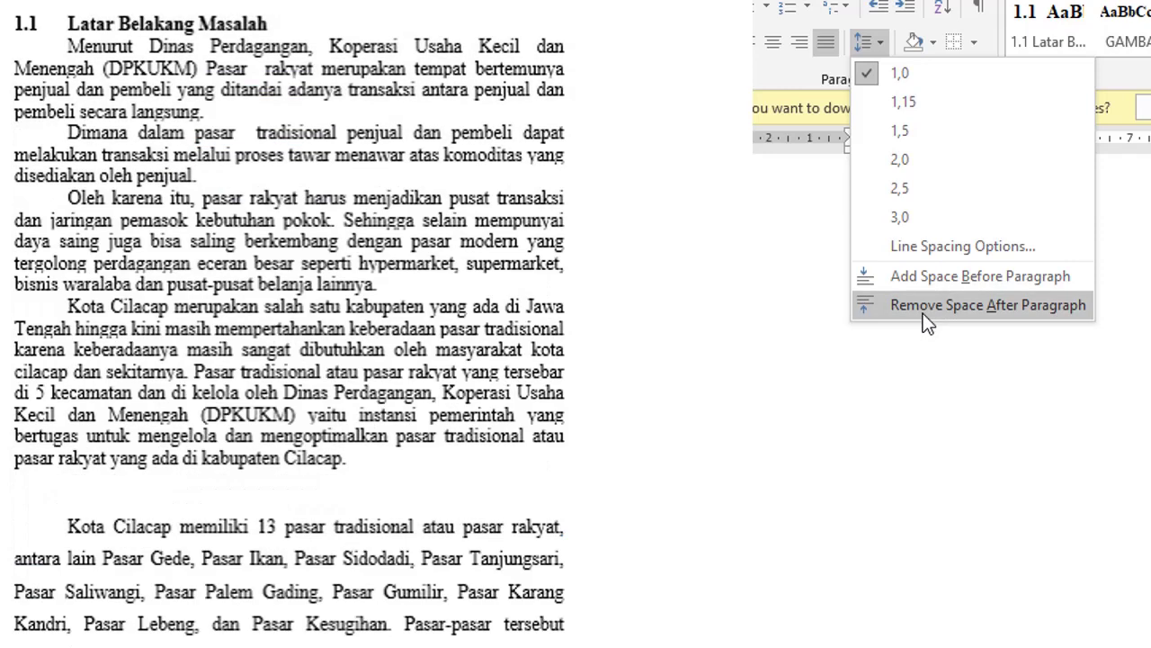
left_click(923, 306)
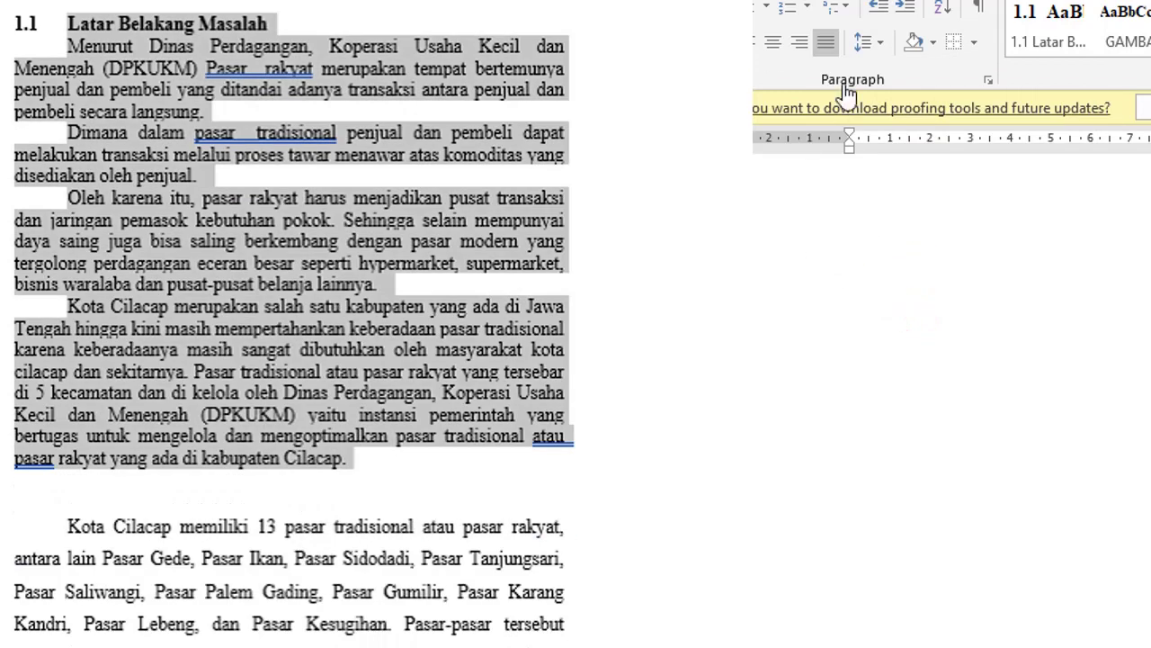
left_click(877, 41)
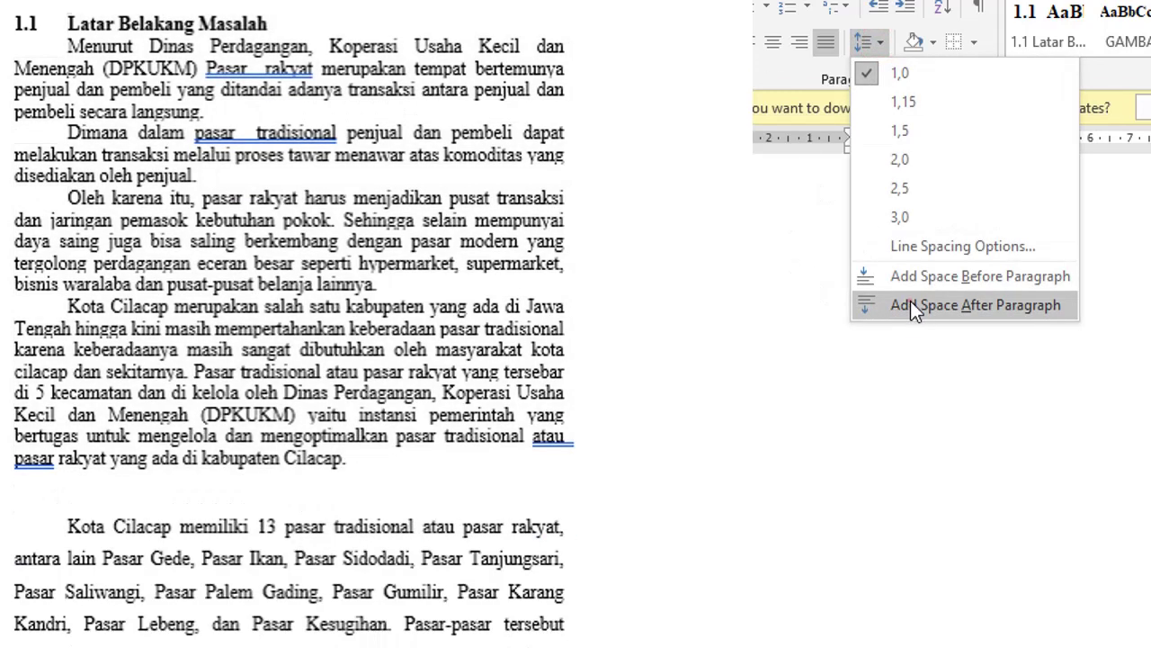
left_click(913, 306)
left_click(878, 45)
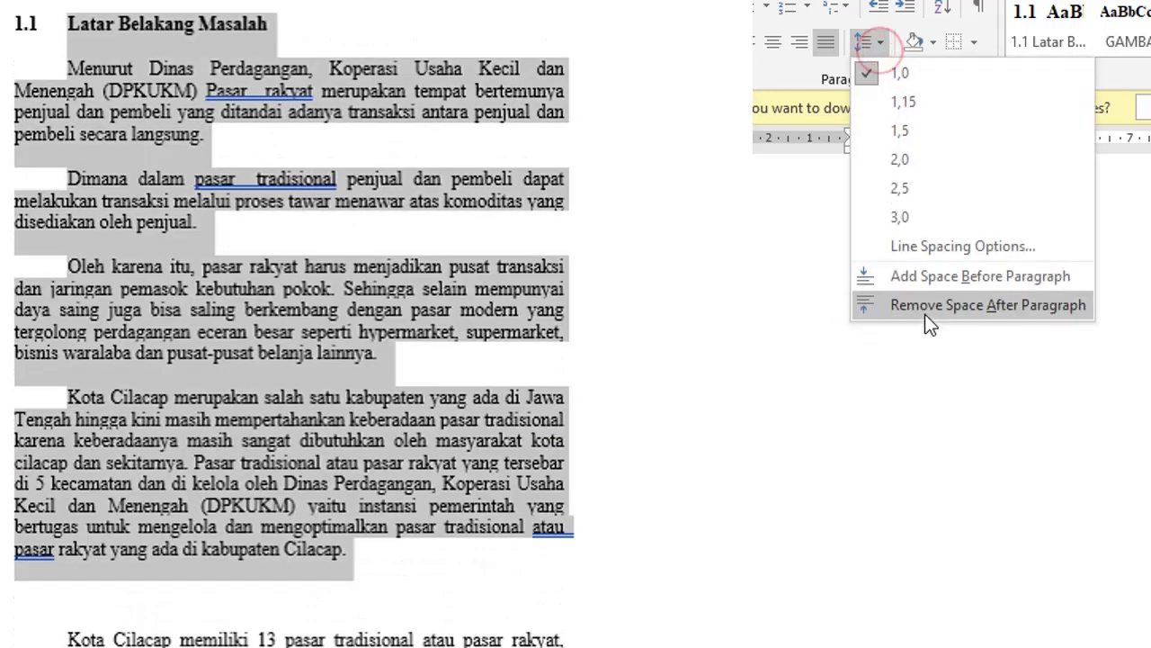
left_click(929, 307)
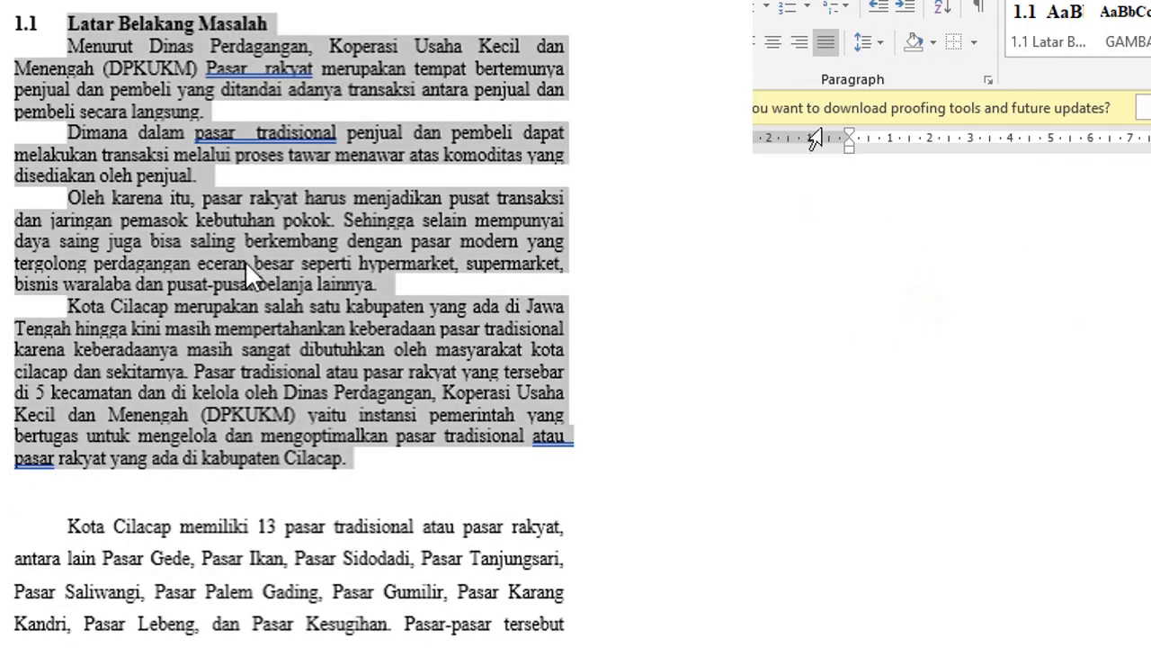
left_click(879, 43)
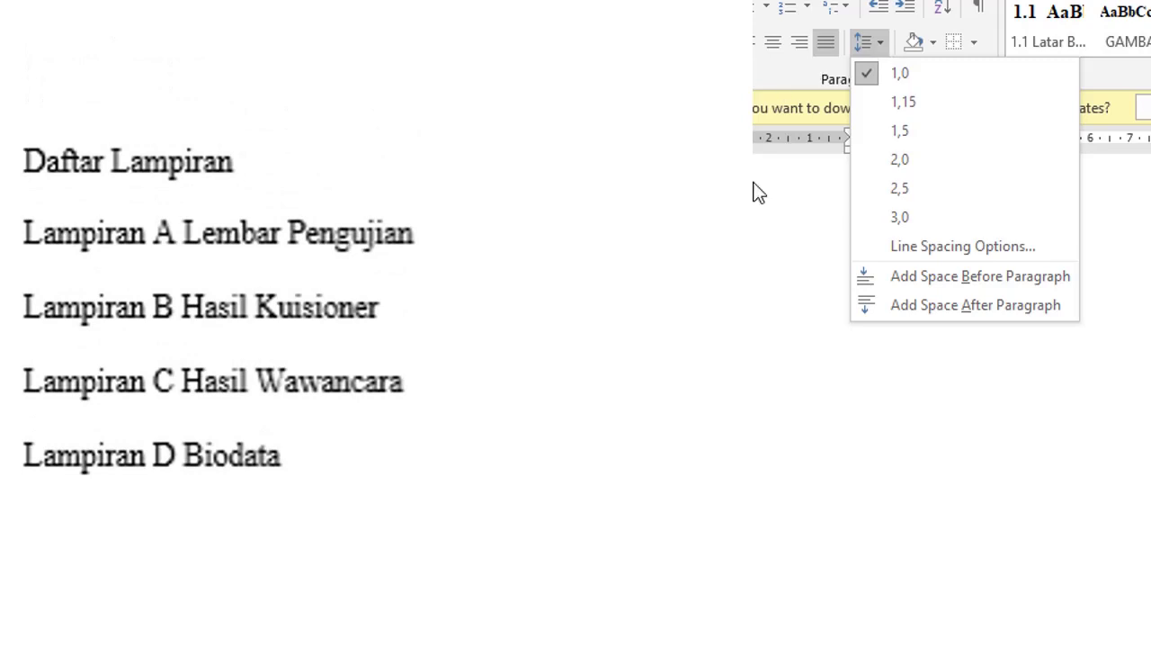
Step: Apply Remove Space After Paragraph to the Daftar Lampiran list, deselect it, and switch back to Document4
left_click(917, 304)
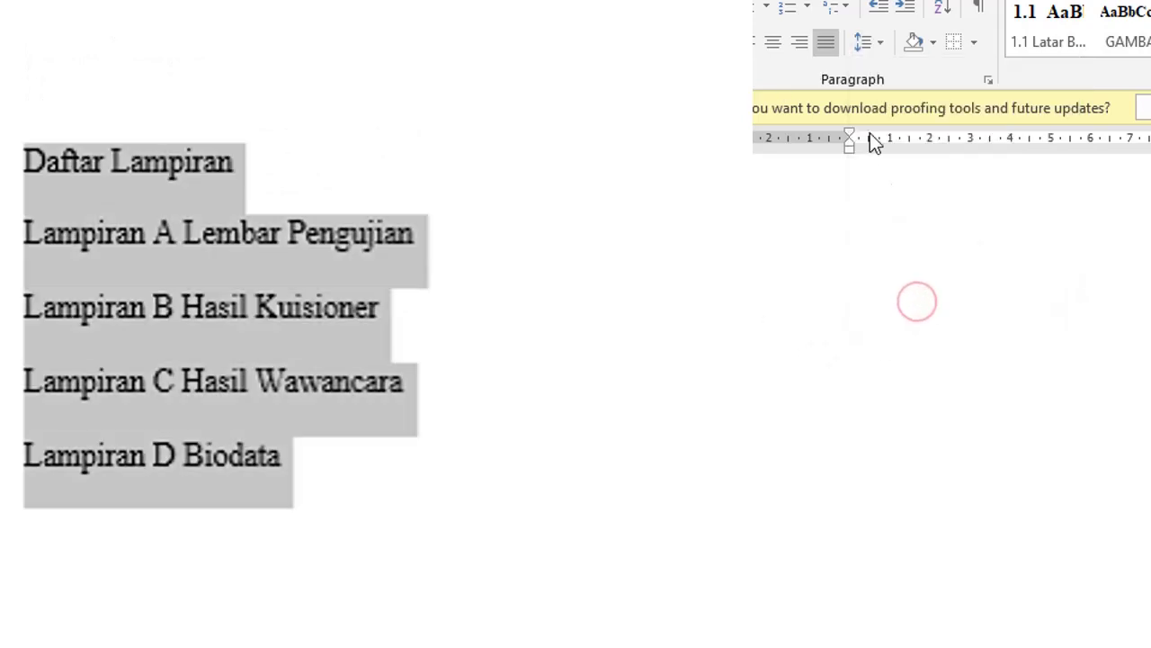
left_click(878, 45)
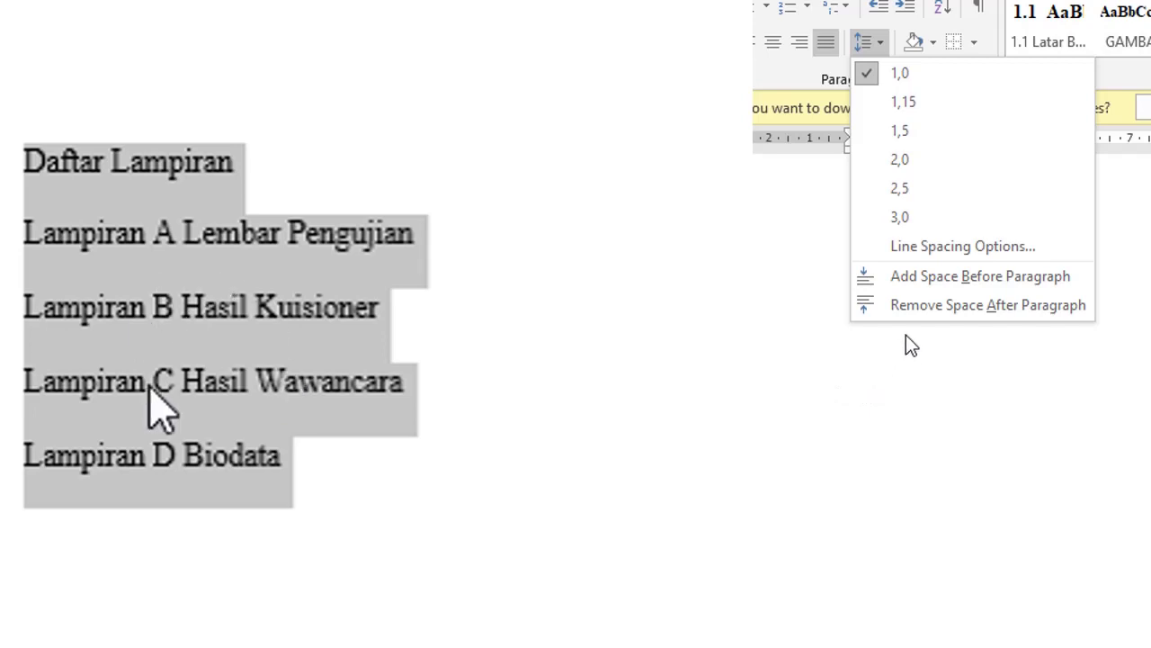
left_click(907, 309)
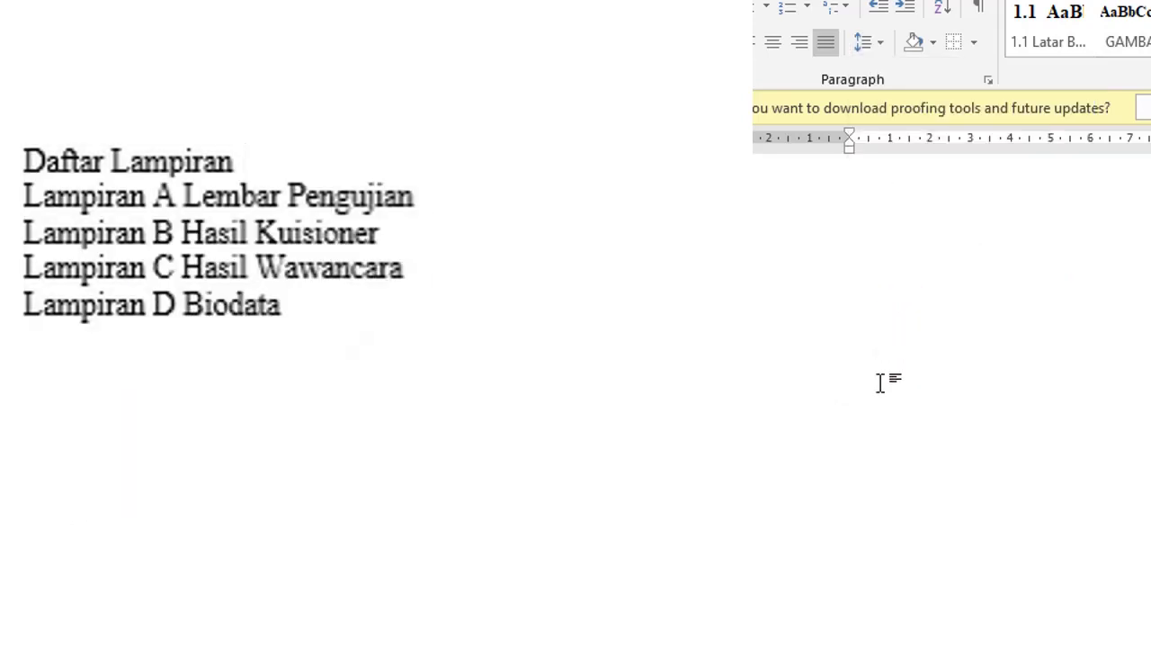
left_click(206, 272)
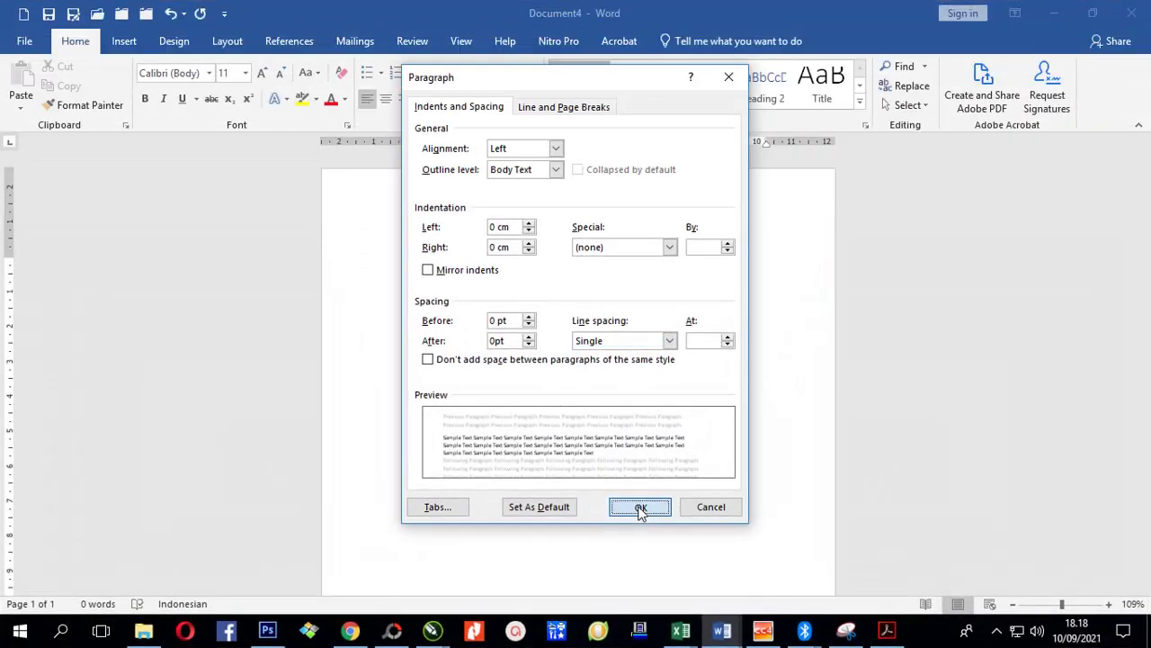
left_click(641, 507)
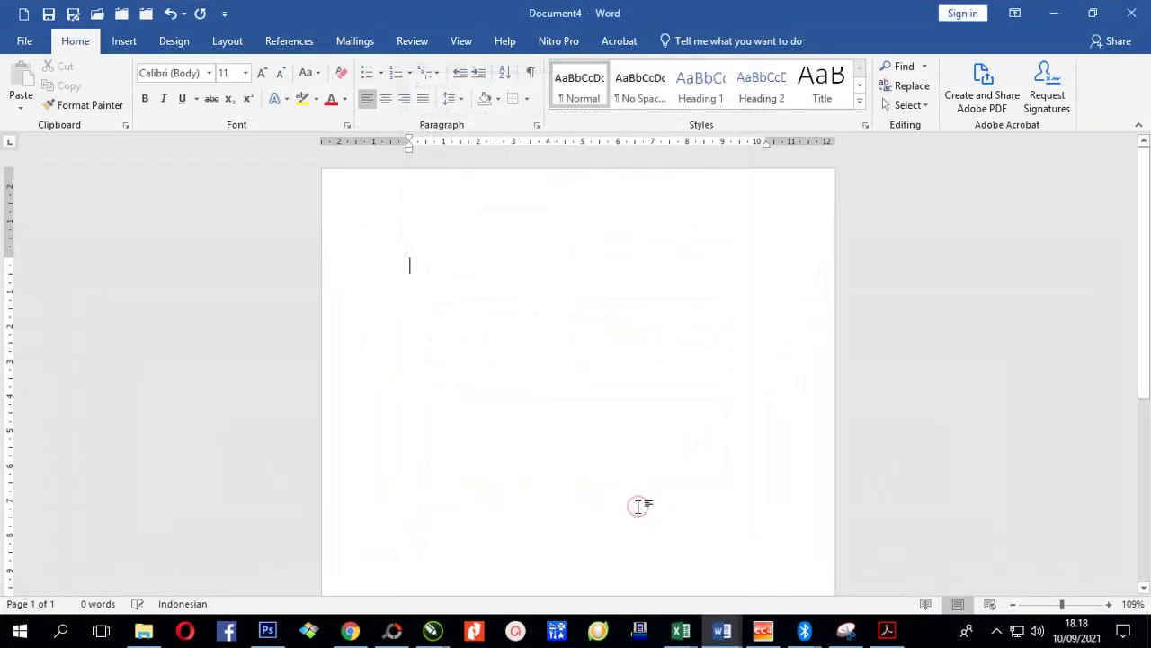
left_click(462, 100)
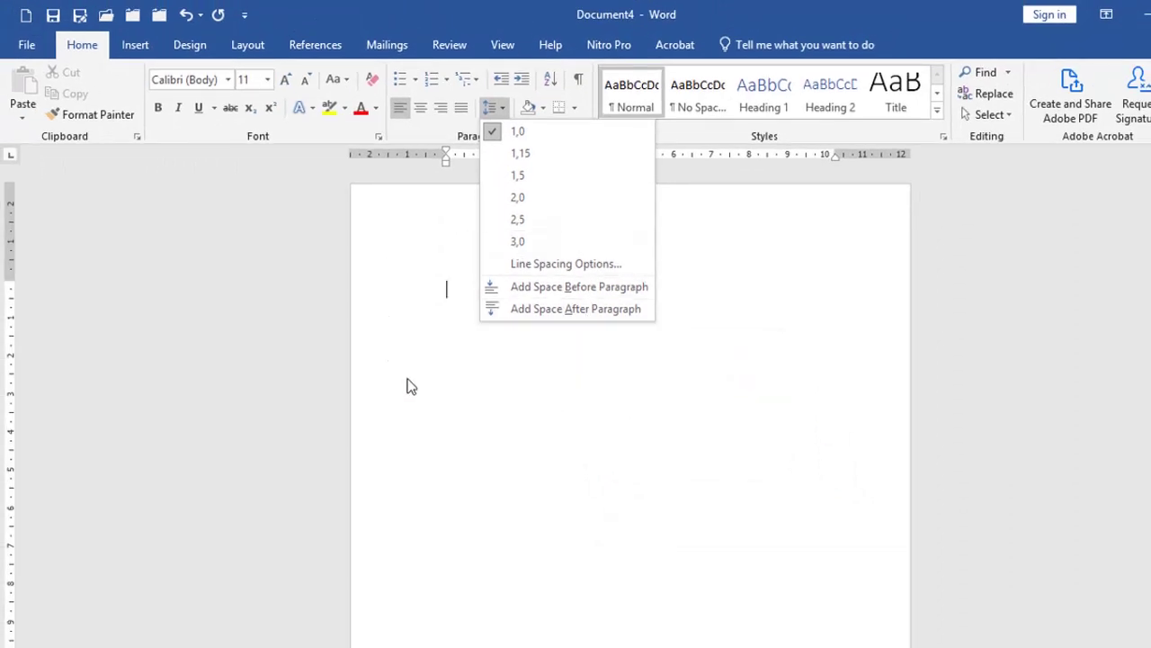
left_click(611, 310)
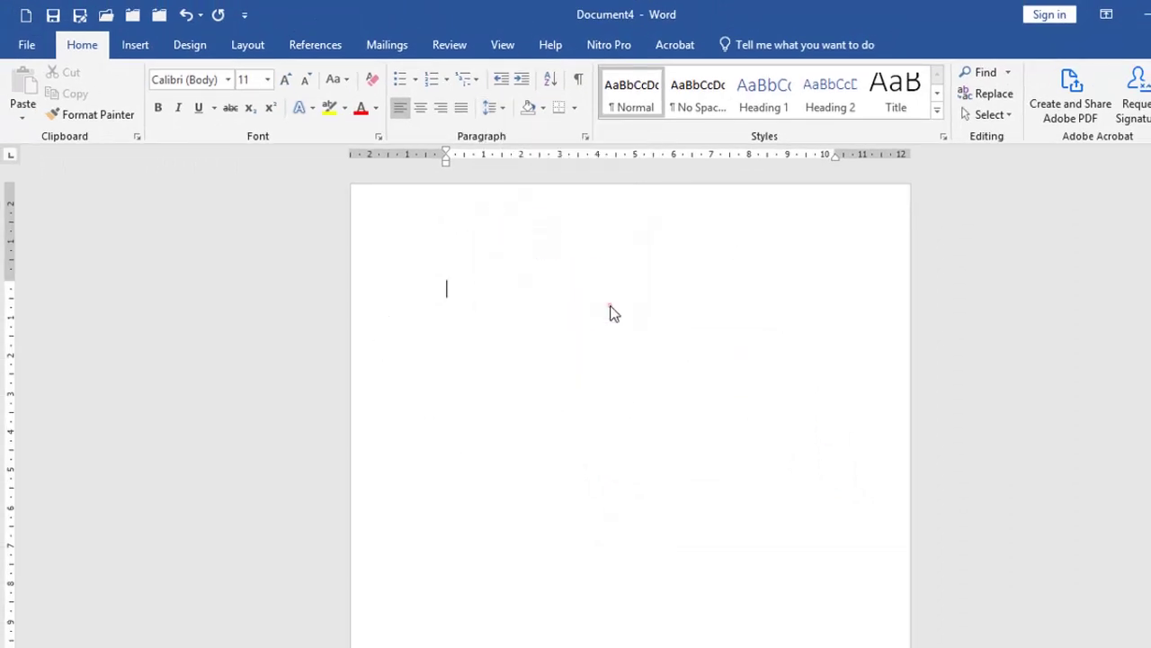
left_click(504, 108)
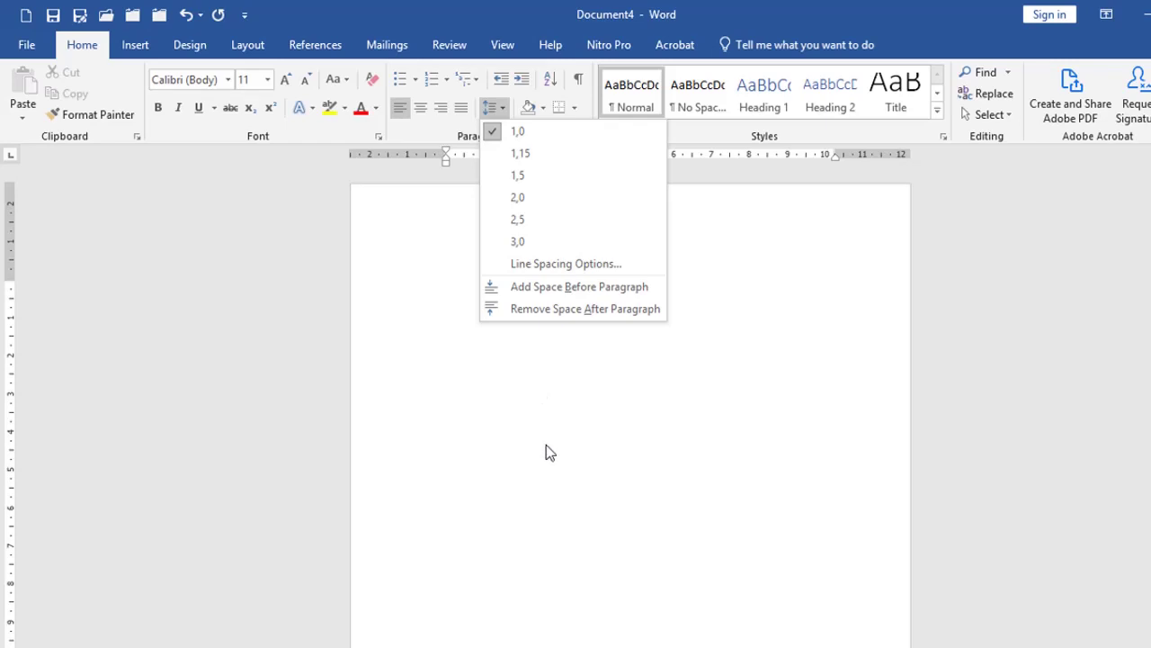
left_click(530, 312)
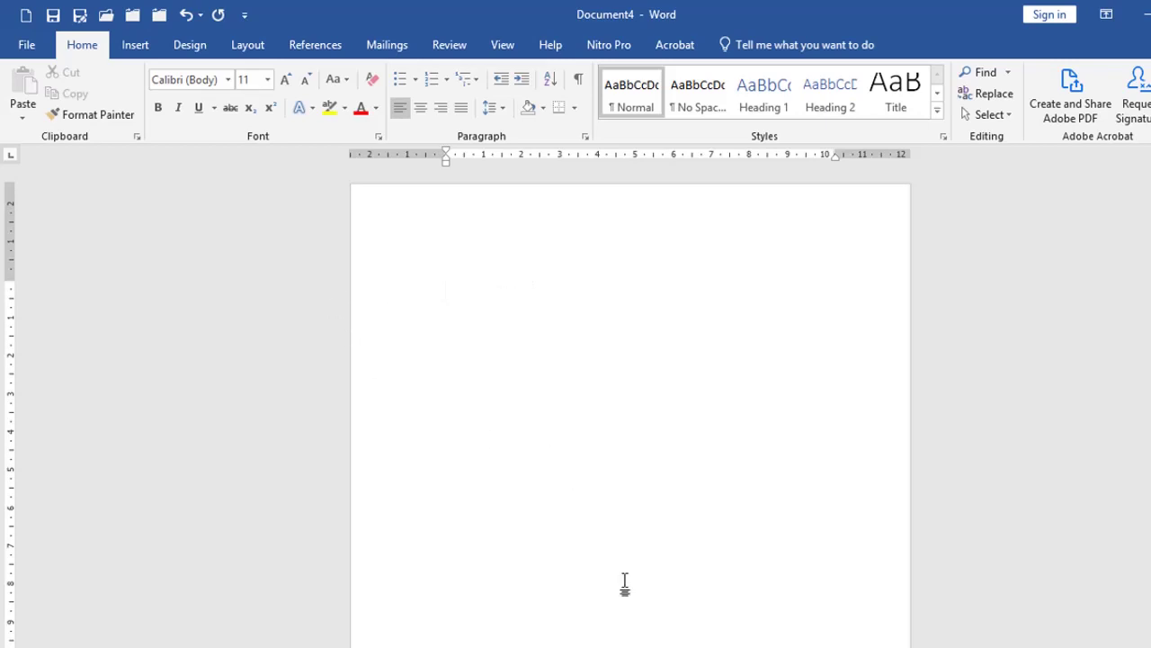
mouse_move(630, 646)
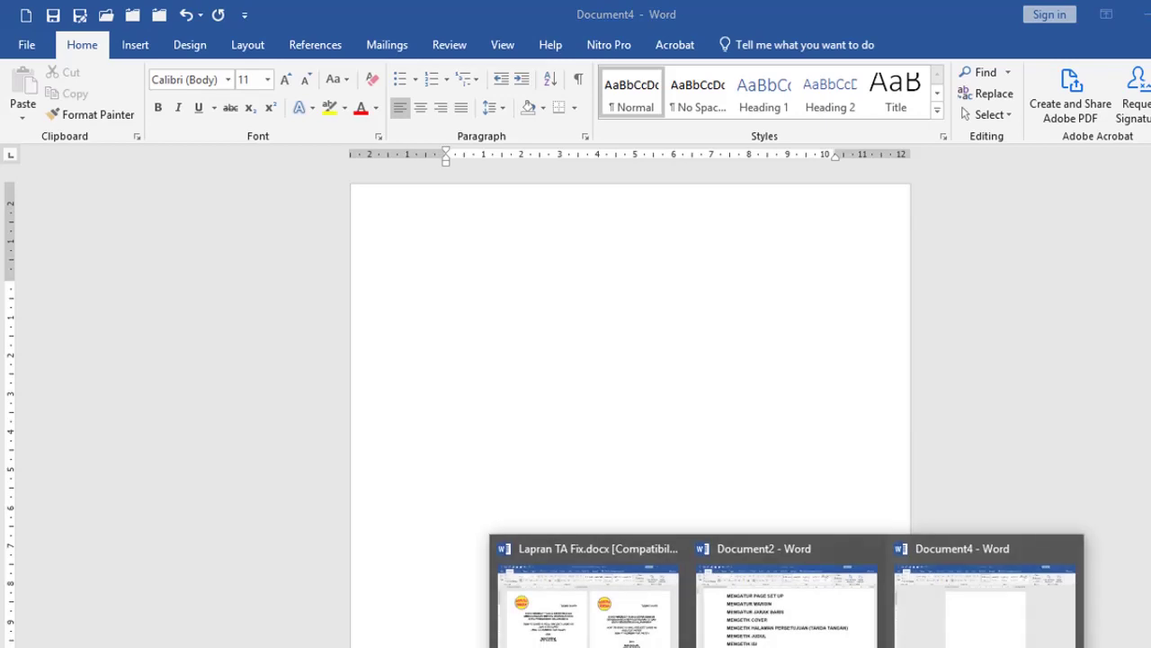
Step: Look over the MENGATUR PAGE SET UP, MARGIN, JARAK BARIS and MENGETIK COVER topics in Document2, then return to Lapran TA Fix.docx
left_click(795, 623)
scroll(423, 409, "up", 1)
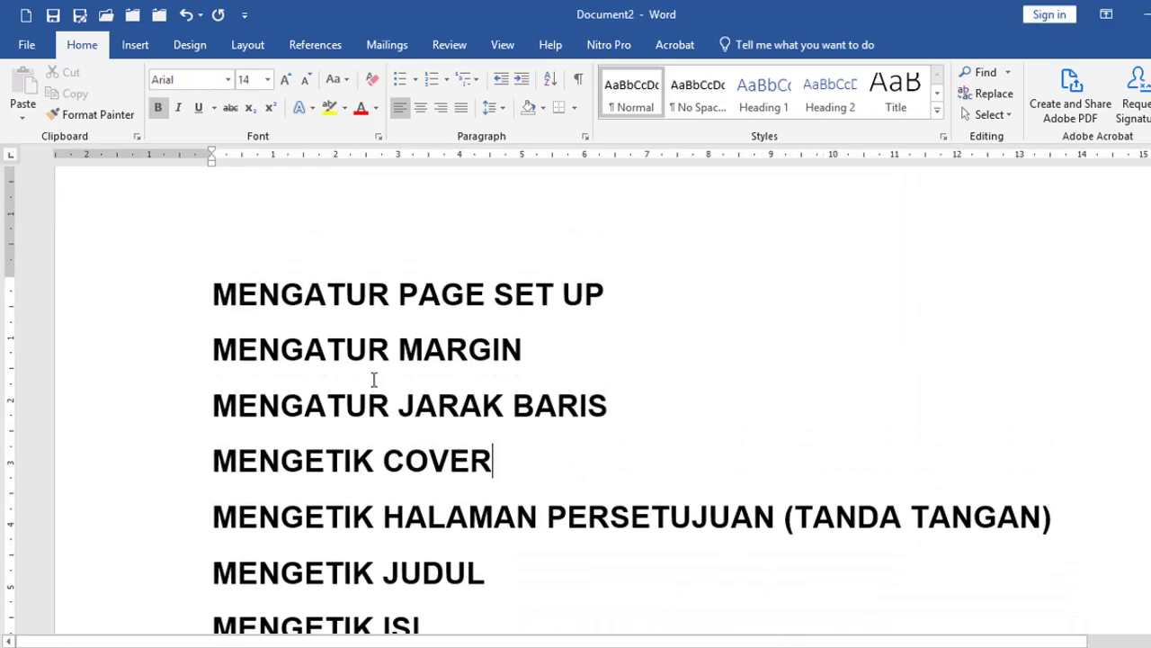
left_click(619, 307)
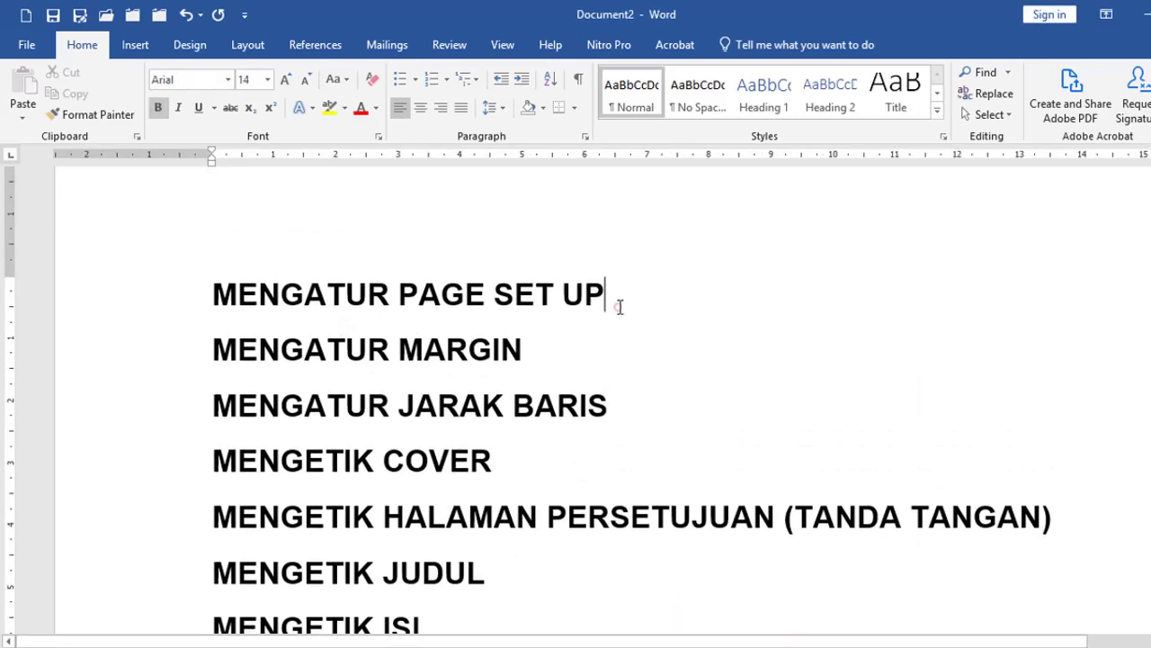
left_click(140, 353)
left_click(146, 404)
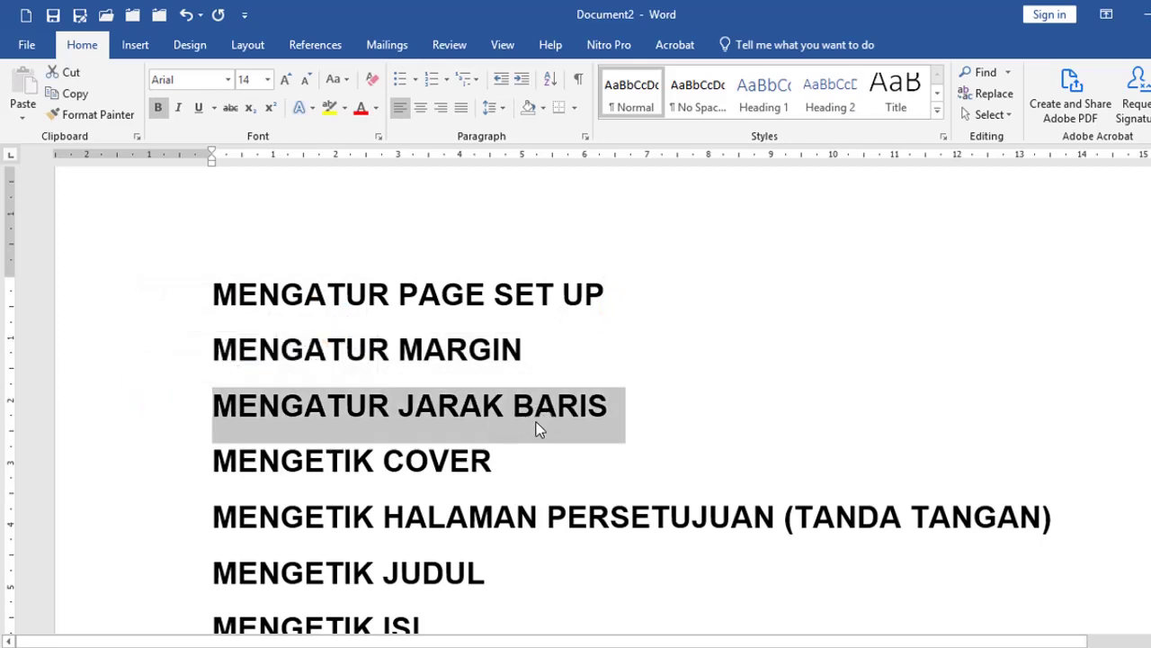
left_click(113, 296)
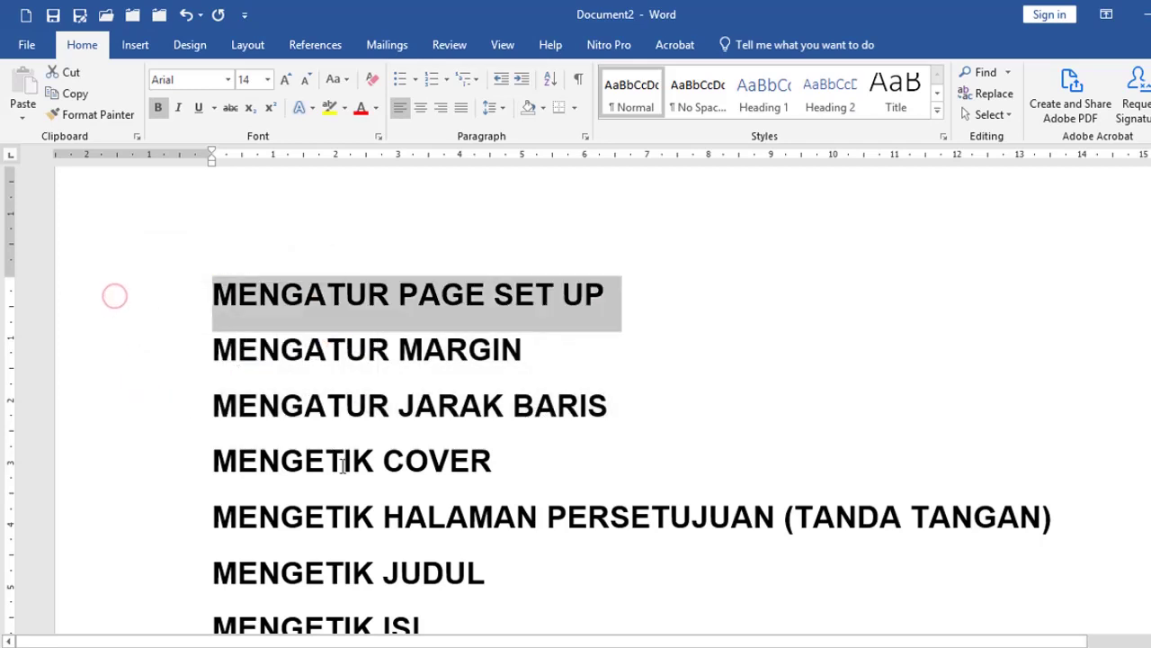
left_click(107, 461)
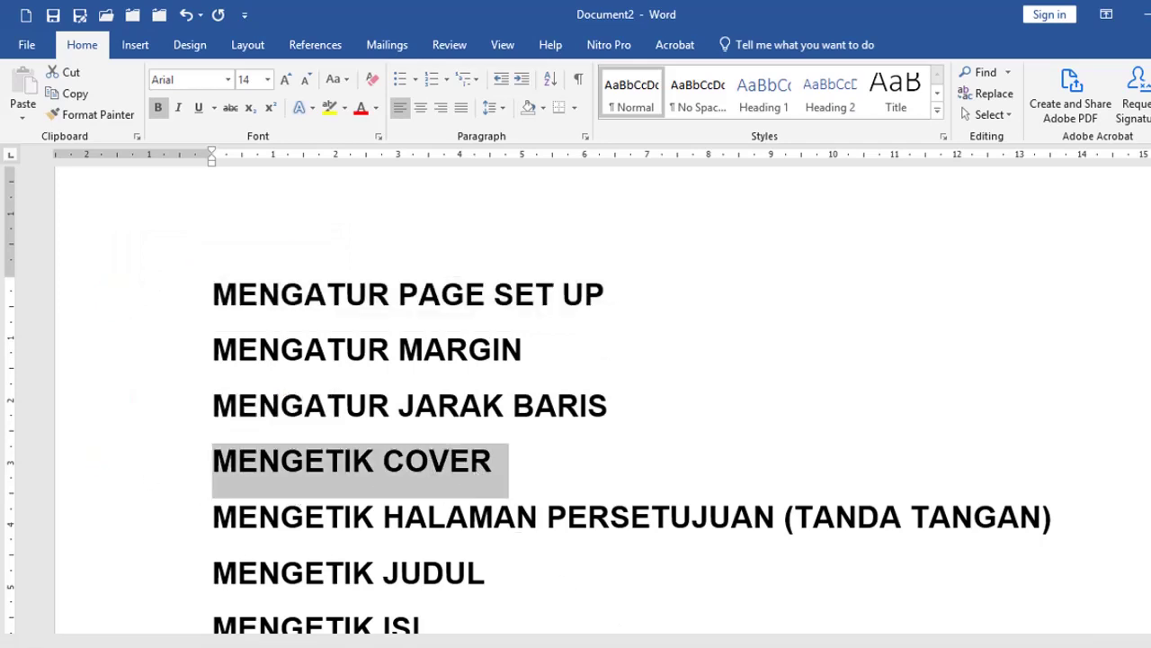
left_click(599, 624)
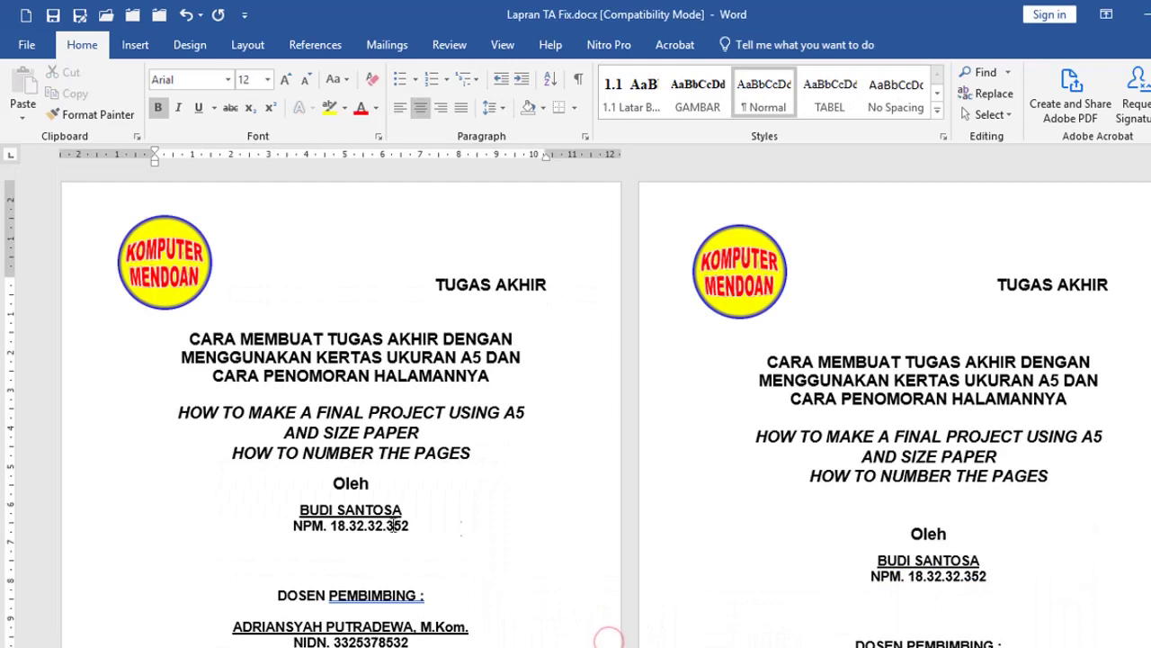
scroll(417, 340, "down", 2)
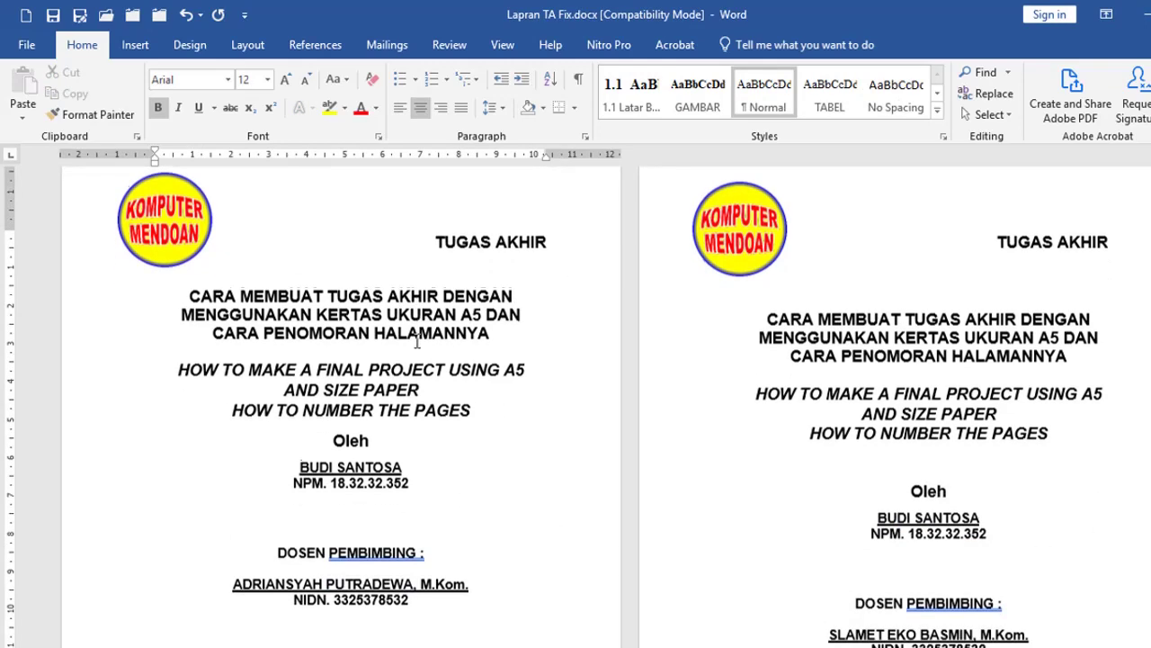
left_click_drag(86, 239, 358, 534)
scroll(414, 540, "down", 2)
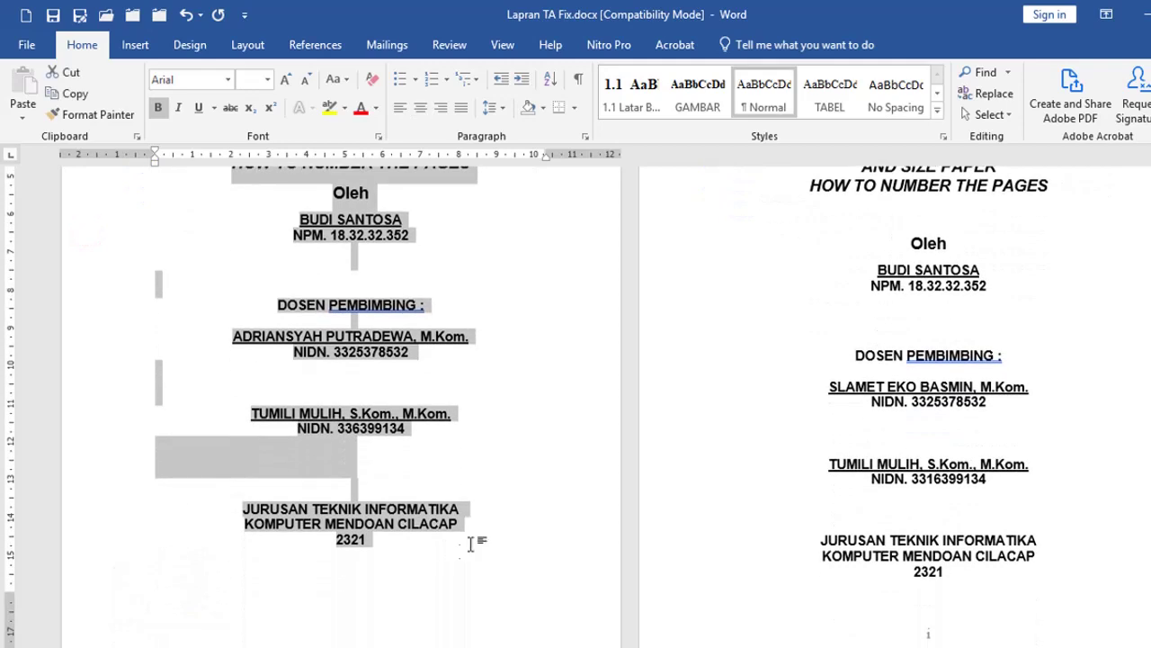
left_click(468, 539)
scroll(270, 450, "up", 5)
left_click_drag(86, 208, 360, 640)
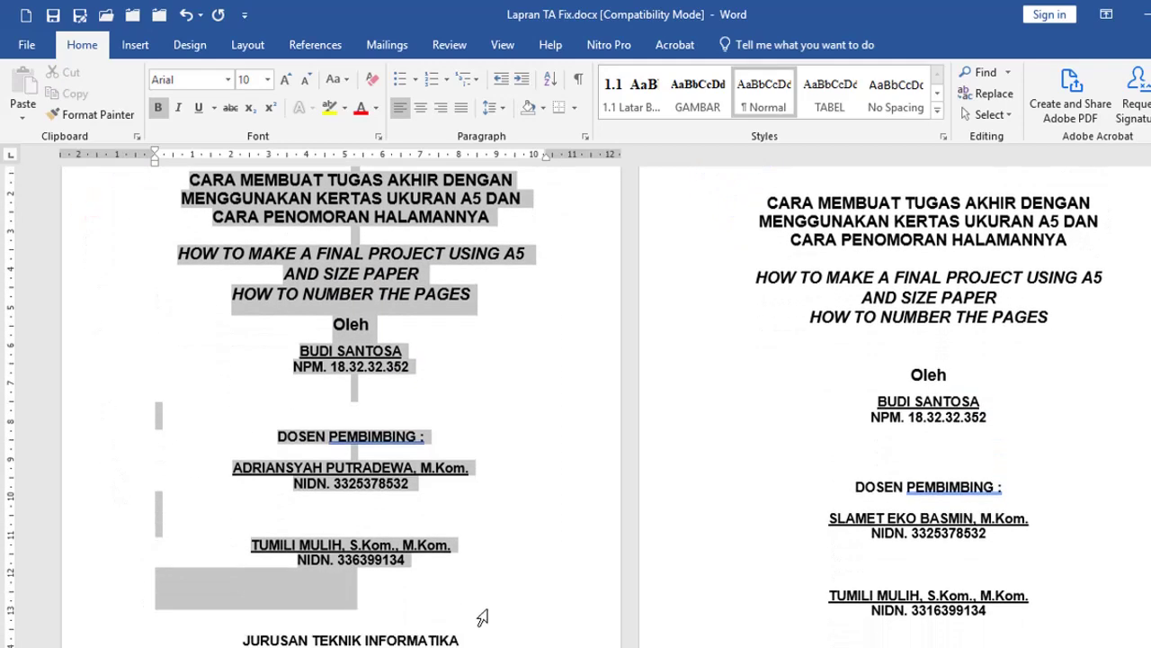
scroll(488, 441, "up", 1)
scroll(489, 437, "up", 3)
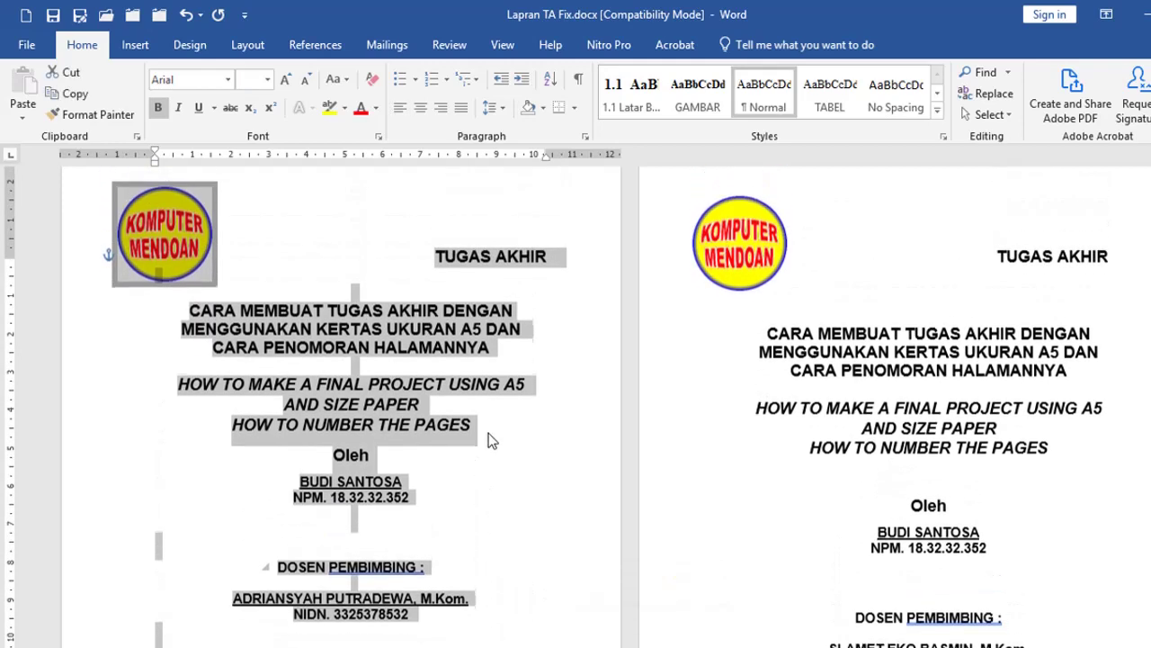
left_click(455, 379)
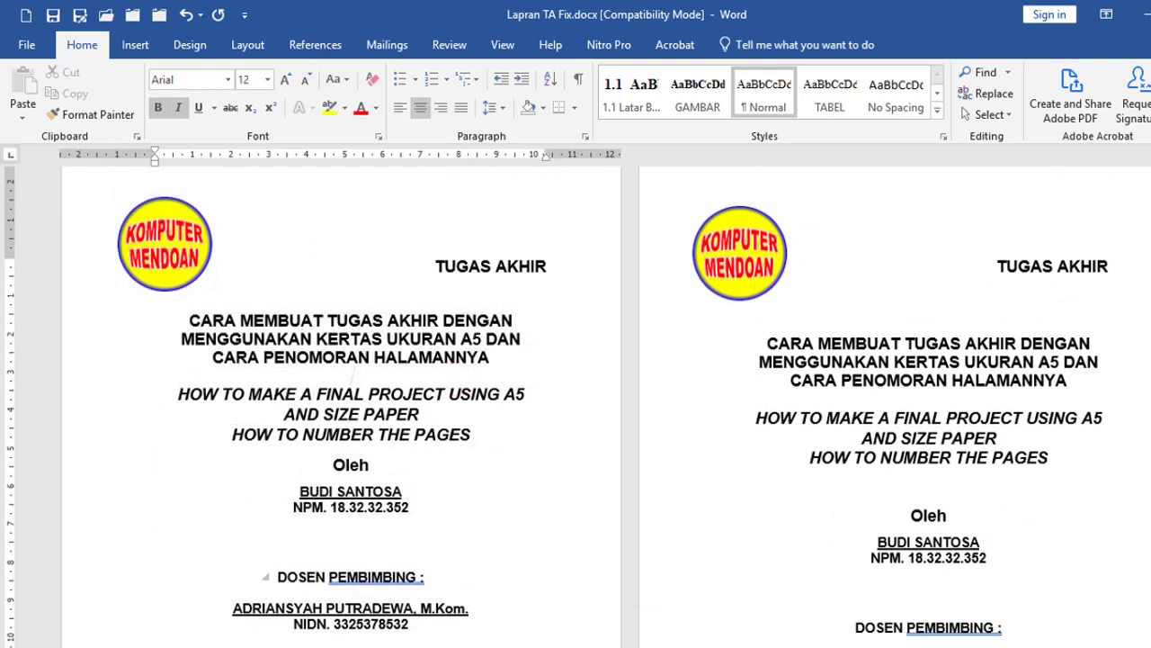
mouse_move(787, 646)
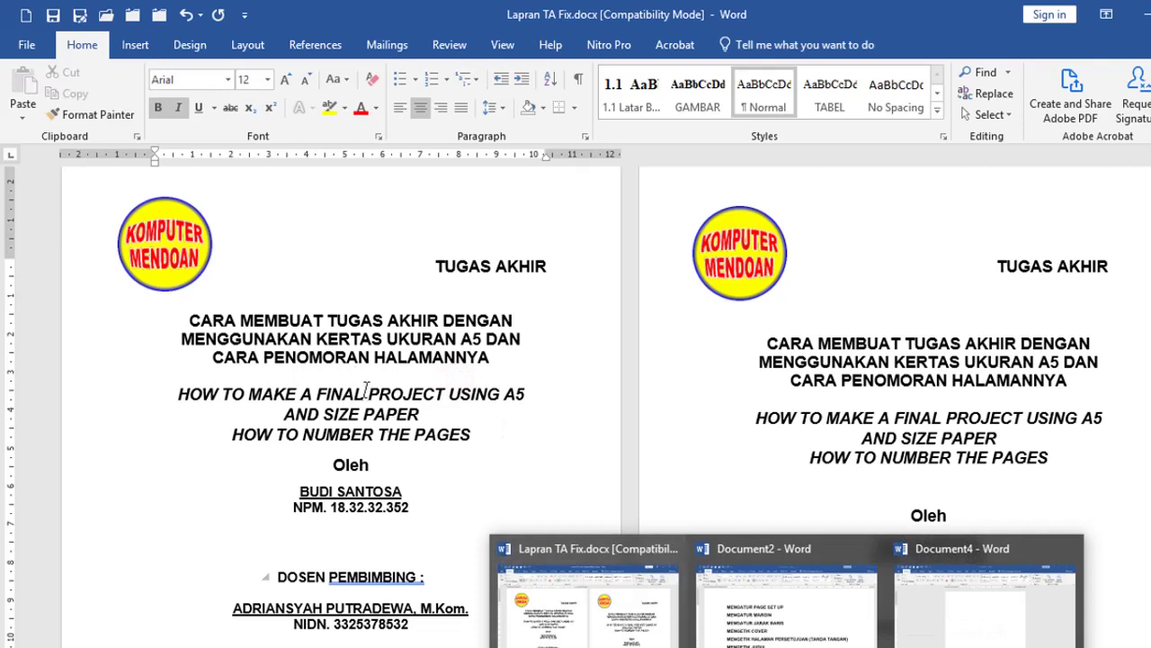
left_click_drag(101, 325, 102, 483)
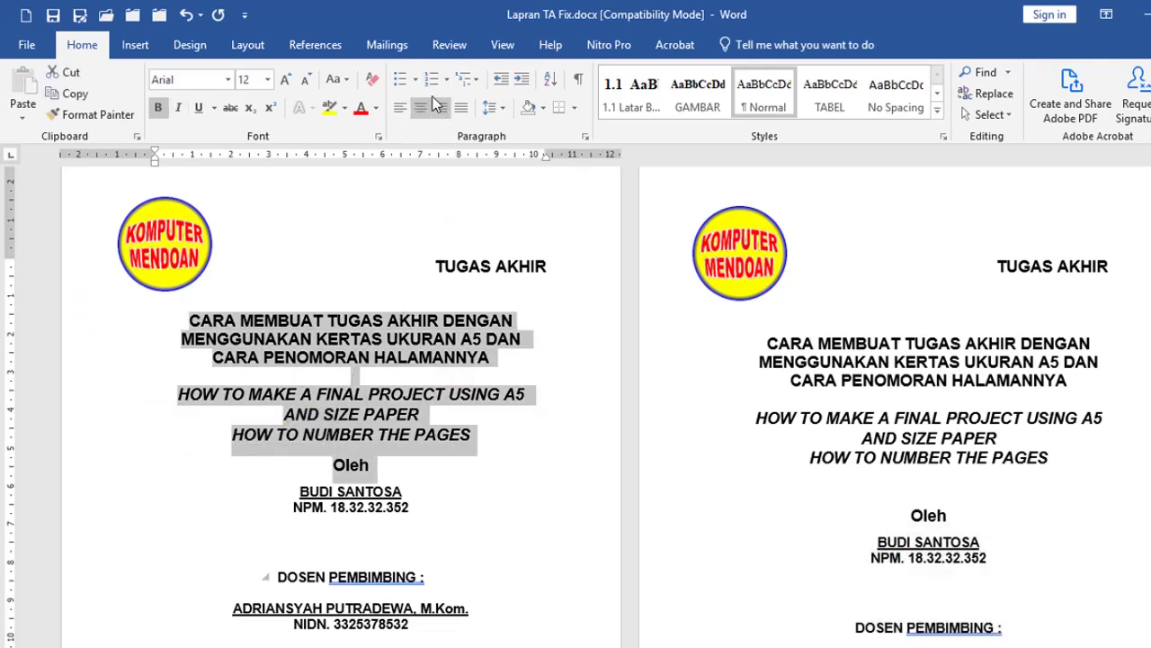
left_click(380, 297)
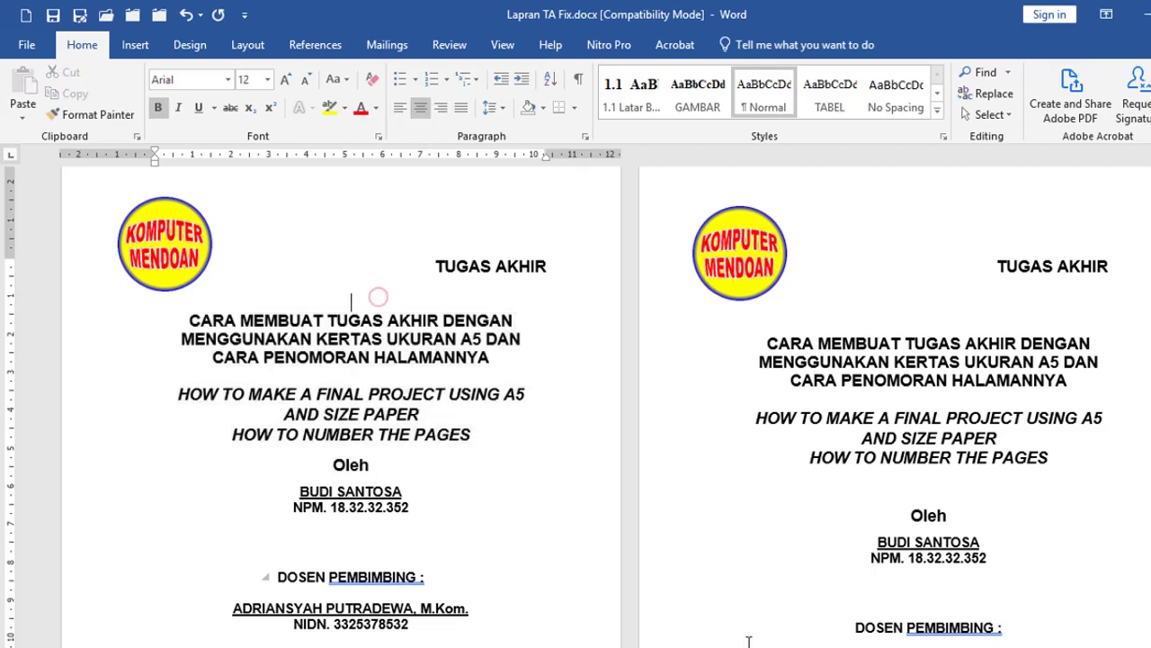
left_click(785, 638)
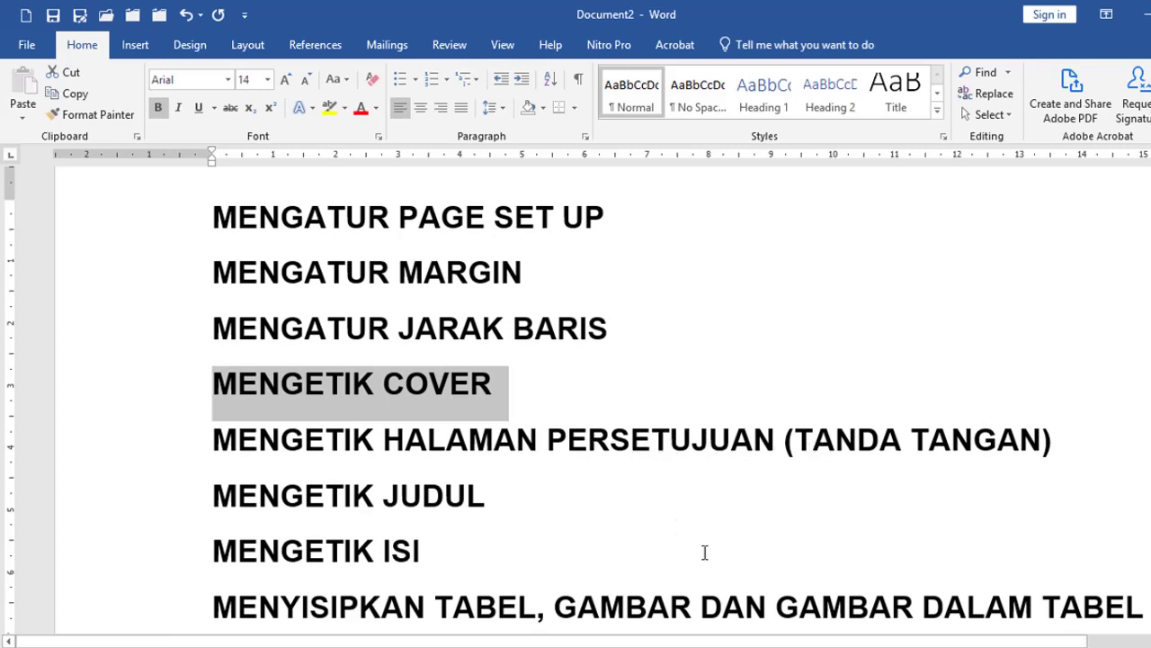
left_click(784, 646)
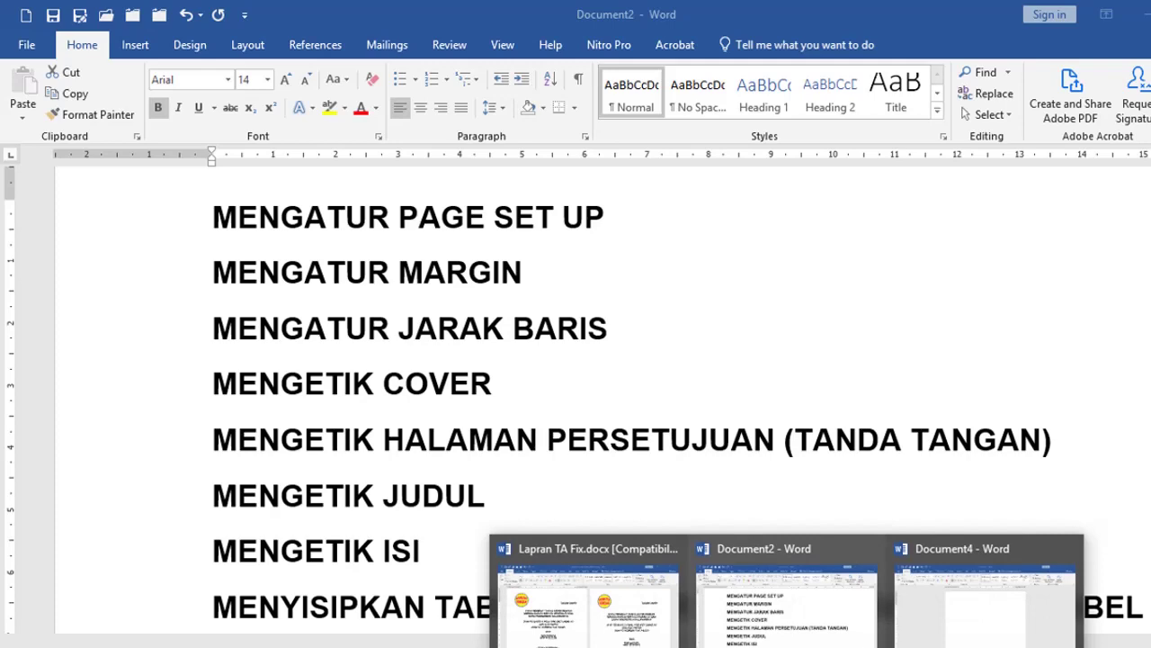
left_click(589, 598)
scroll(652, 452, "down", 6)
scroll(652, 452, "down", 6)
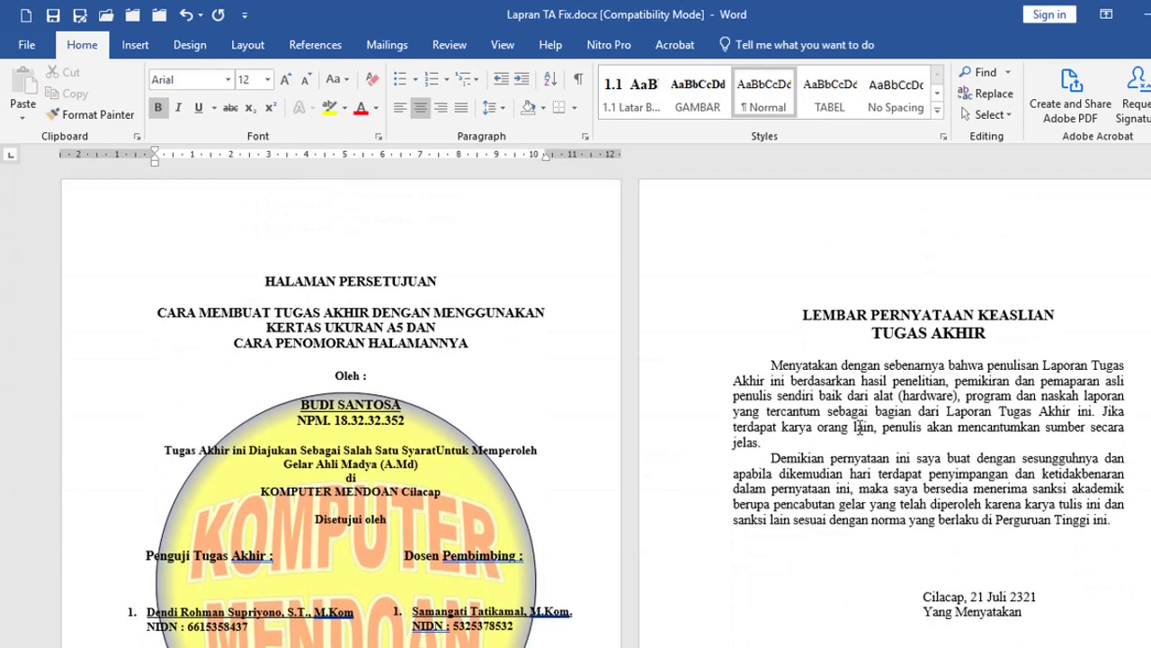
Step: Scroll through the statement page and select, then deselect, the lines from KOMPUTER MENDOAN Cilacap downward
left_click(844, 259)
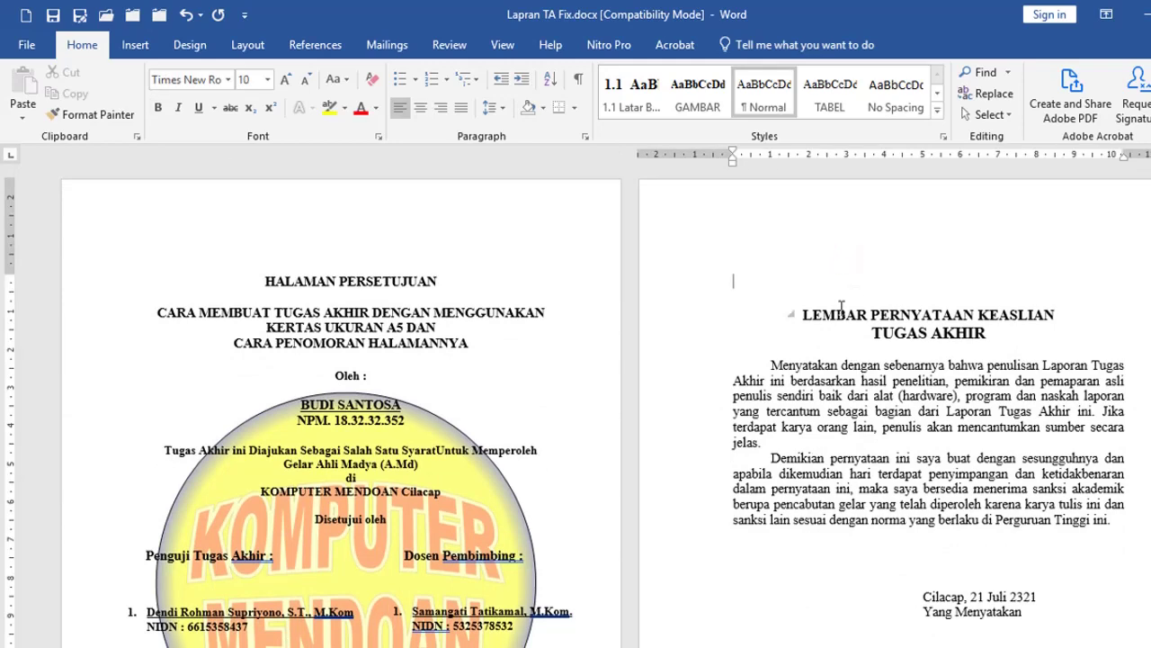
scroll(841, 308, "down", 2)
scroll(842, 308, "down", 1)
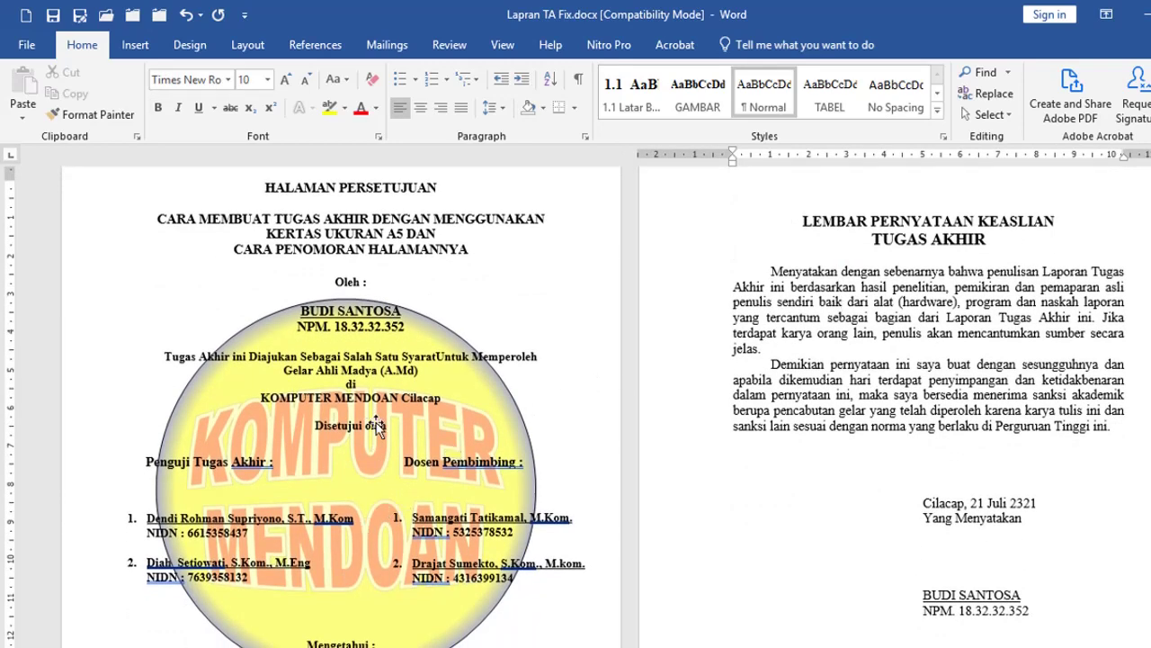
scroll(369, 378, "up", 2)
scroll(291, 358, "down", 4)
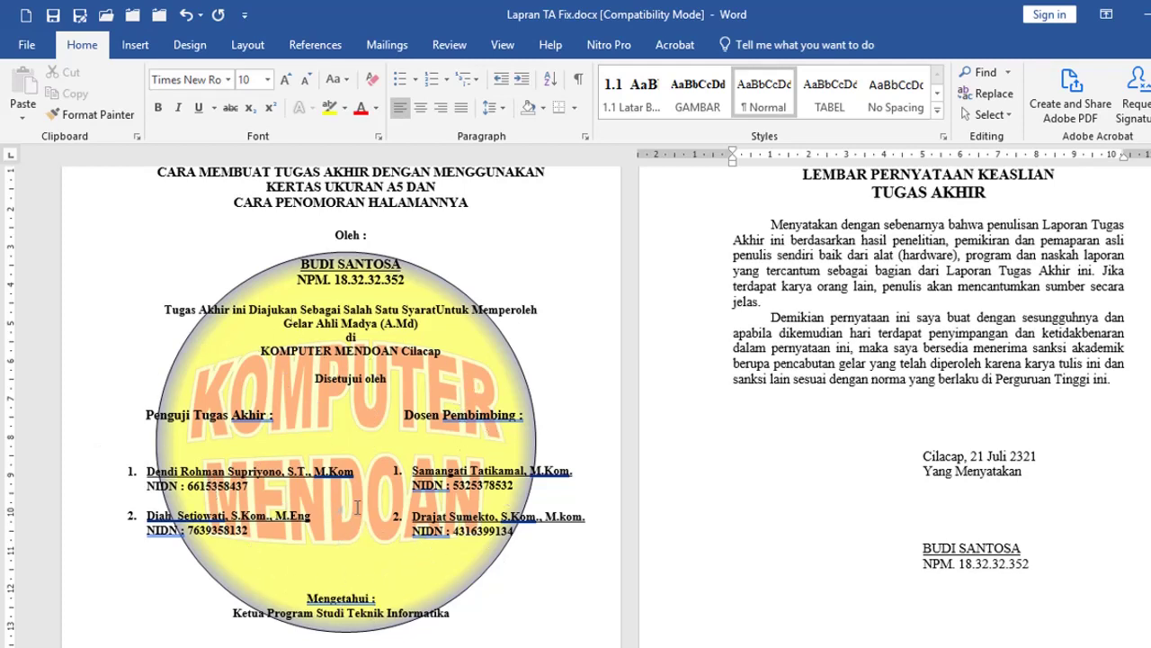
left_click_drag(97, 354, 110, 562)
left_click(587, 277)
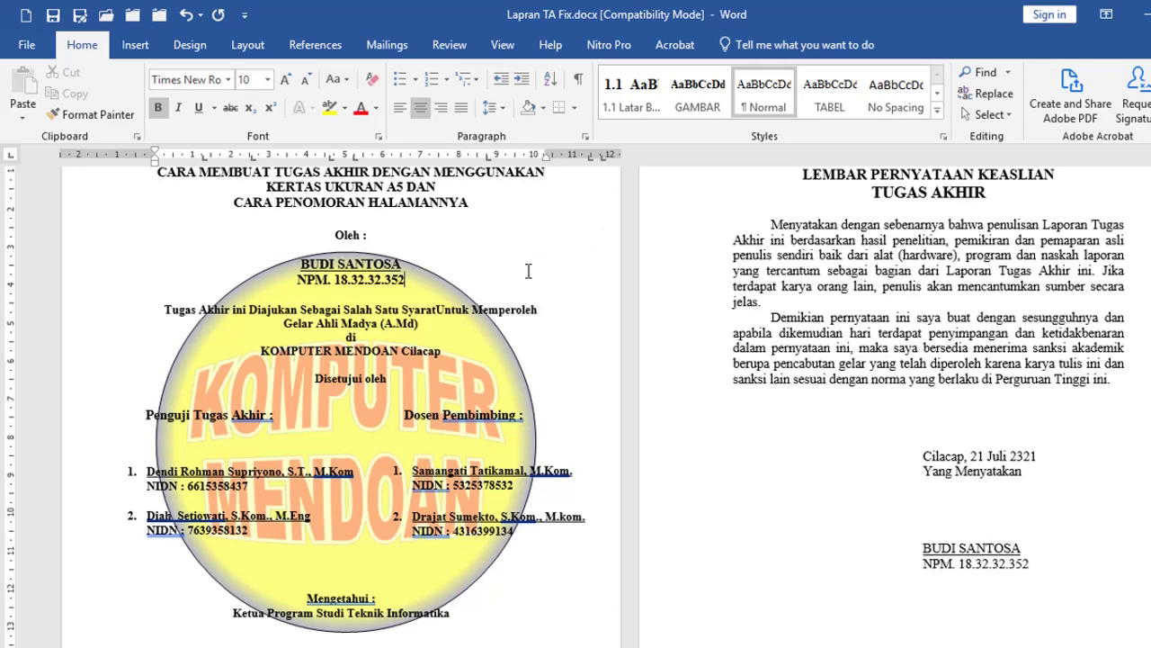
Step: Collapse and expand the LEMBAR PERNYATAAN KEASLIAN section, leaving the caret on the blank line beneath it
scroll(527, 273, "down", 2)
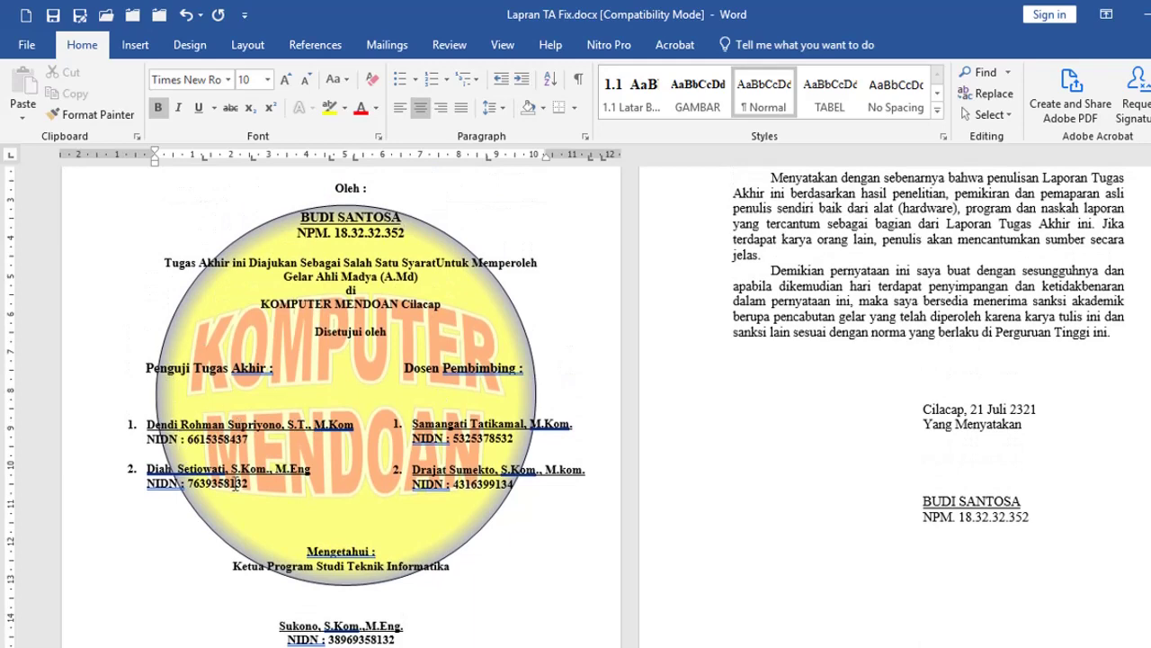
scroll(492, 430, "up", 4)
left_click(381, 279)
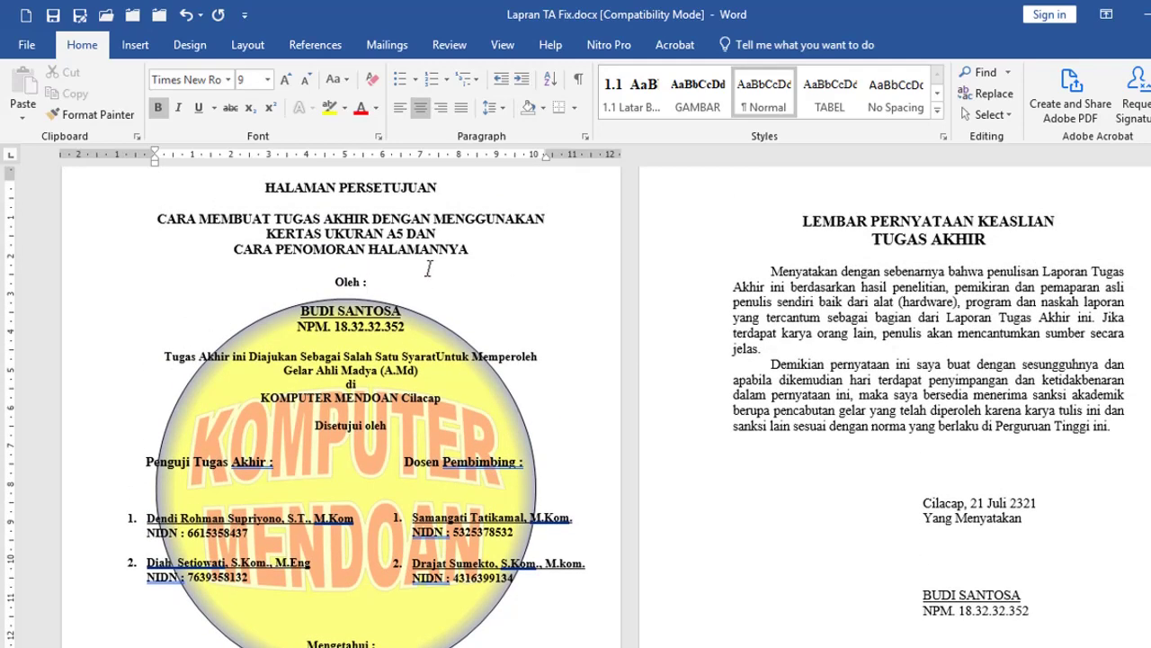
left_click(791, 220)
left_click(923, 307)
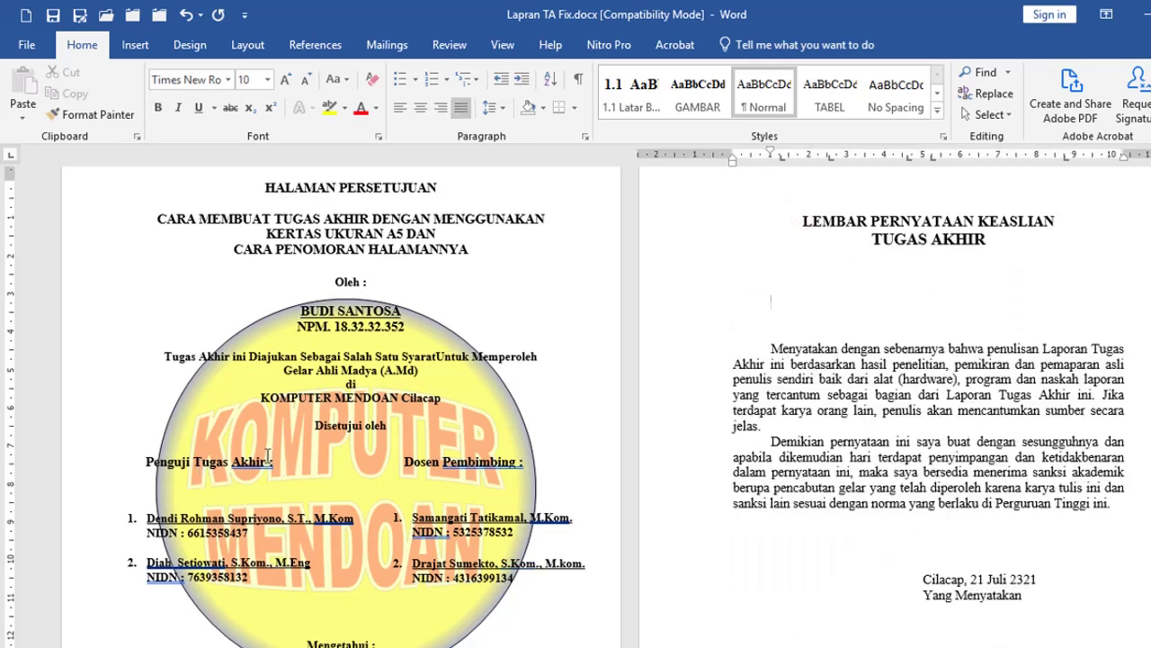
scroll(316, 465, "down", 1)
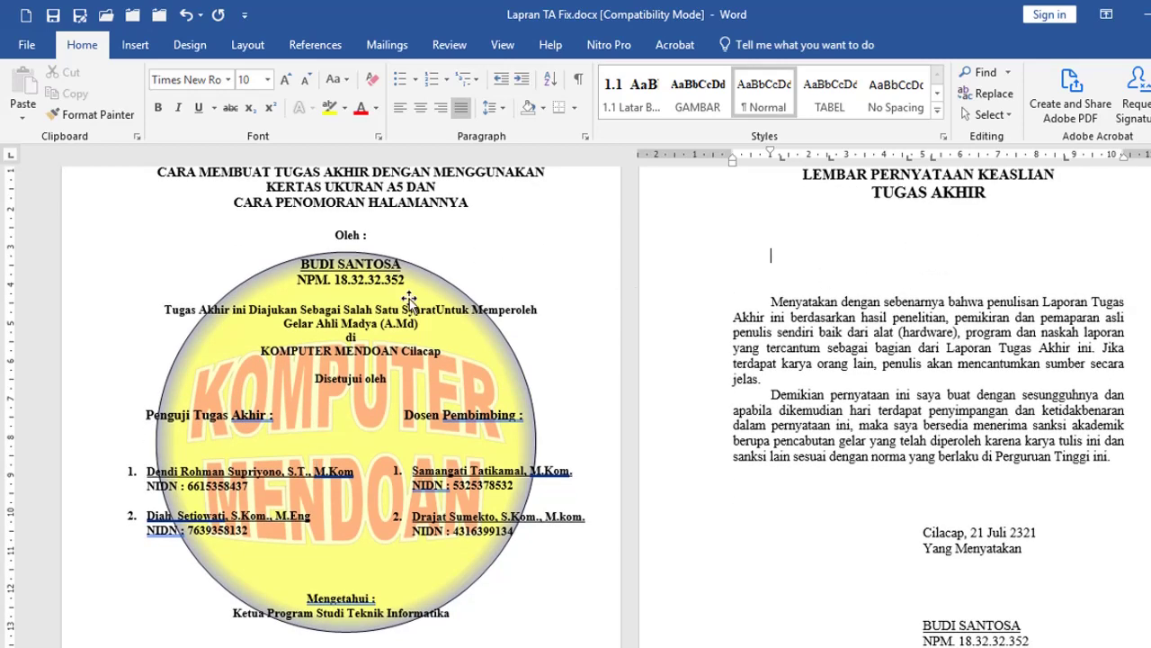
Step: Insert a two-column, one-row table below the statement page title
left_click(136, 47)
left_click(123, 90)
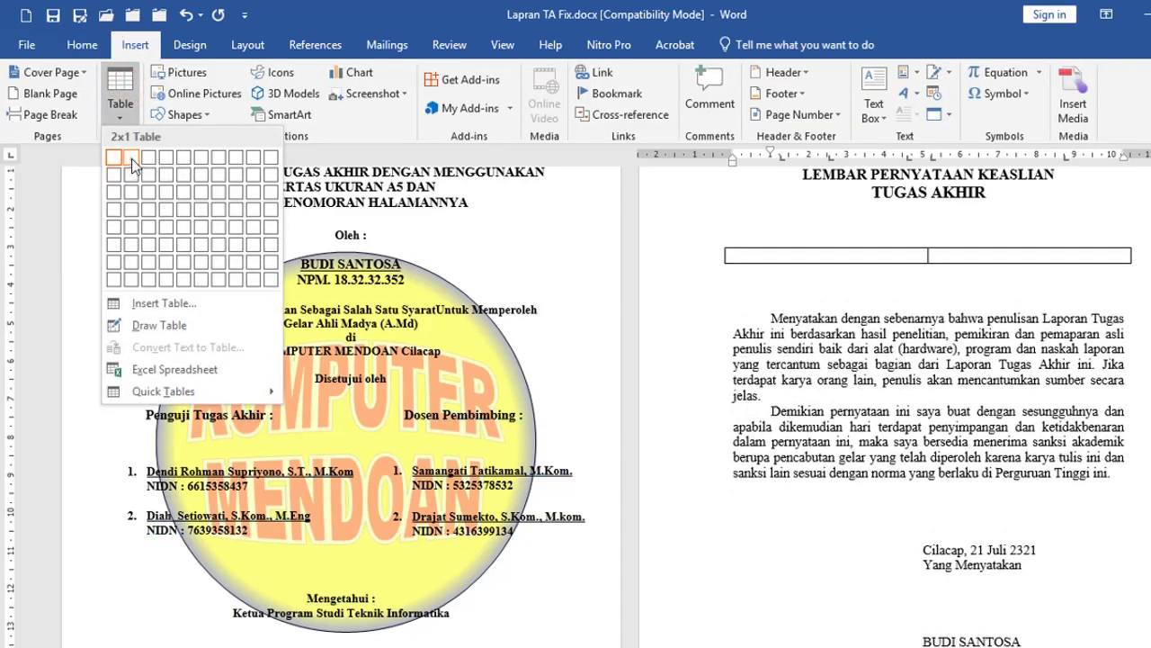
left_click(130, 157)
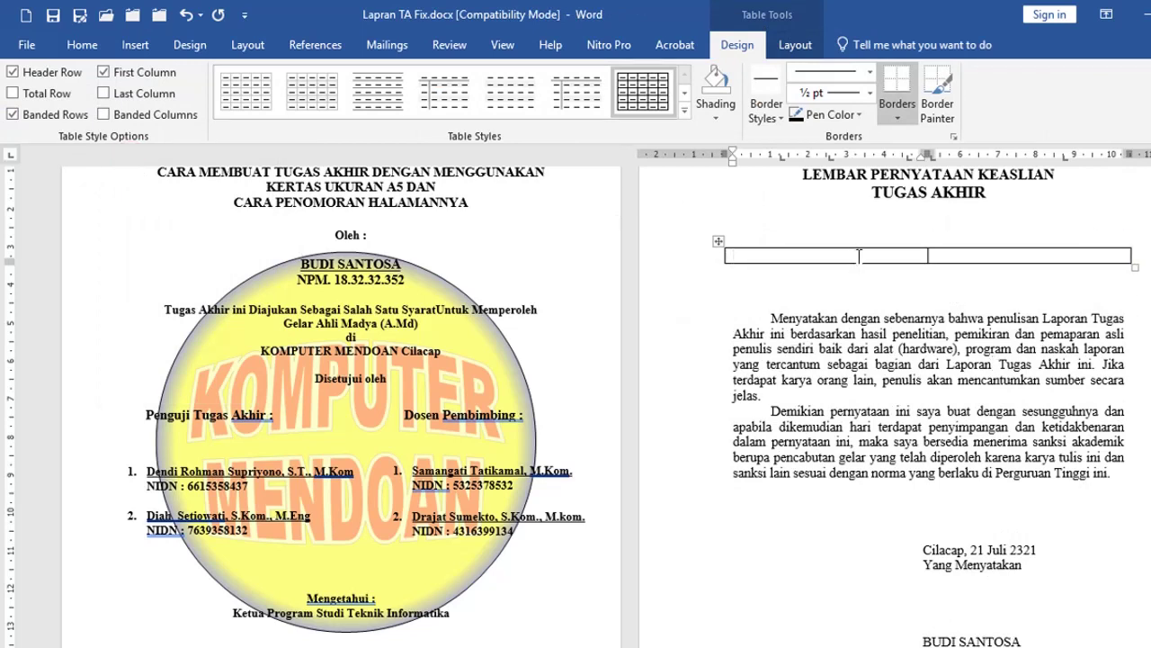
Step: Centre the text in both table cells
left_click(82, 45)
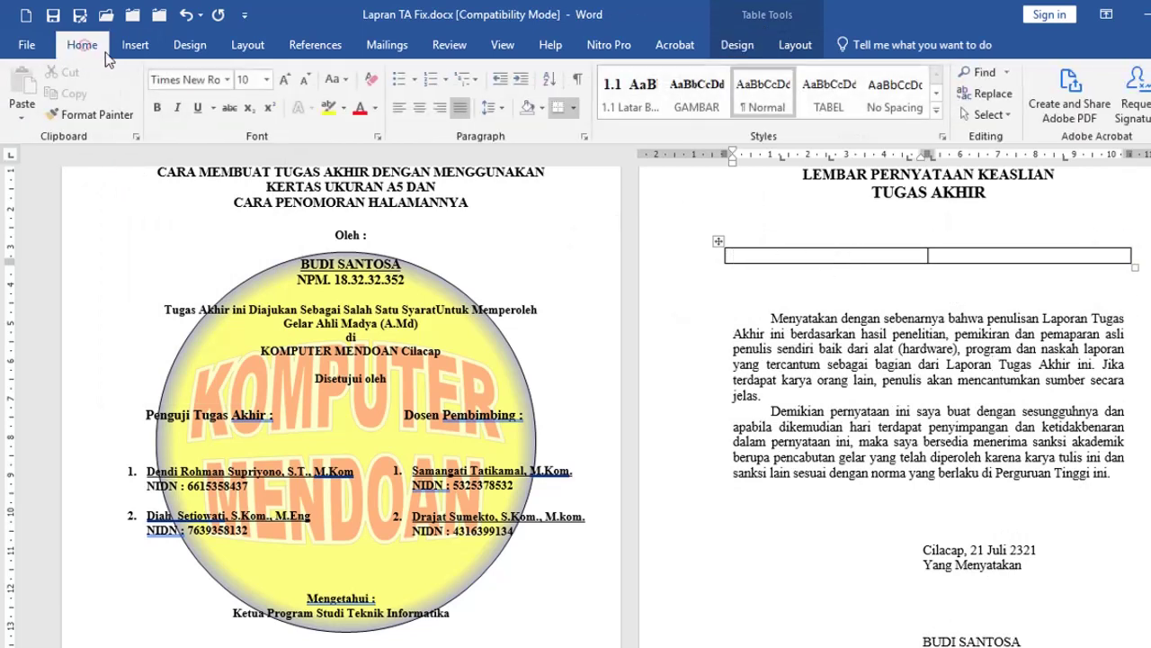
left_click(420, 107)
left_click(996, 253)
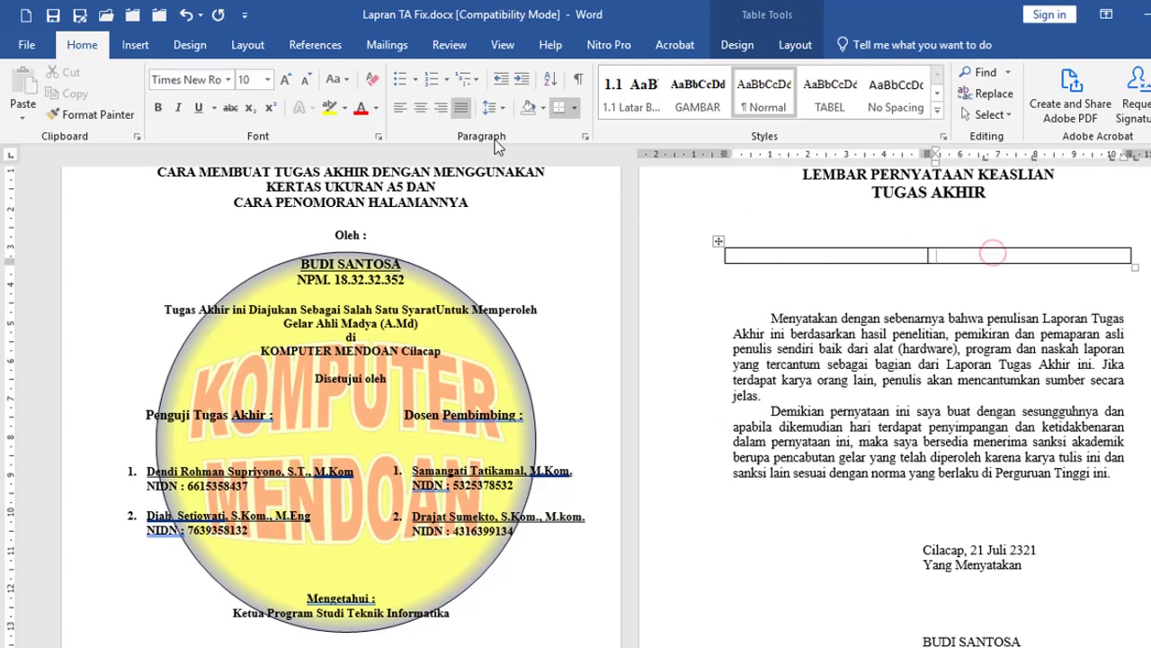
left_click(420, 107)
left_click(893, 252)
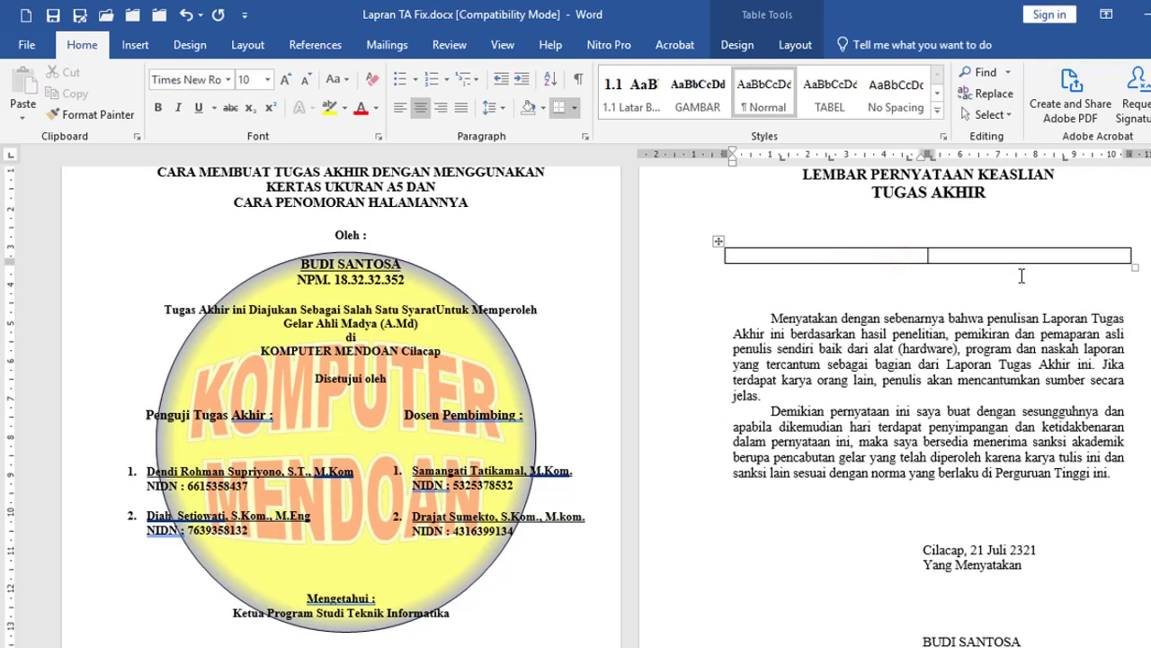
Step: Type Penguji Tugas Akhir and Dosen Pembimbing in the cells, each with its signer's name on a line below
type("penguji Tugas Akhir")
key("Tab")
type("Dosen Pembimbing")
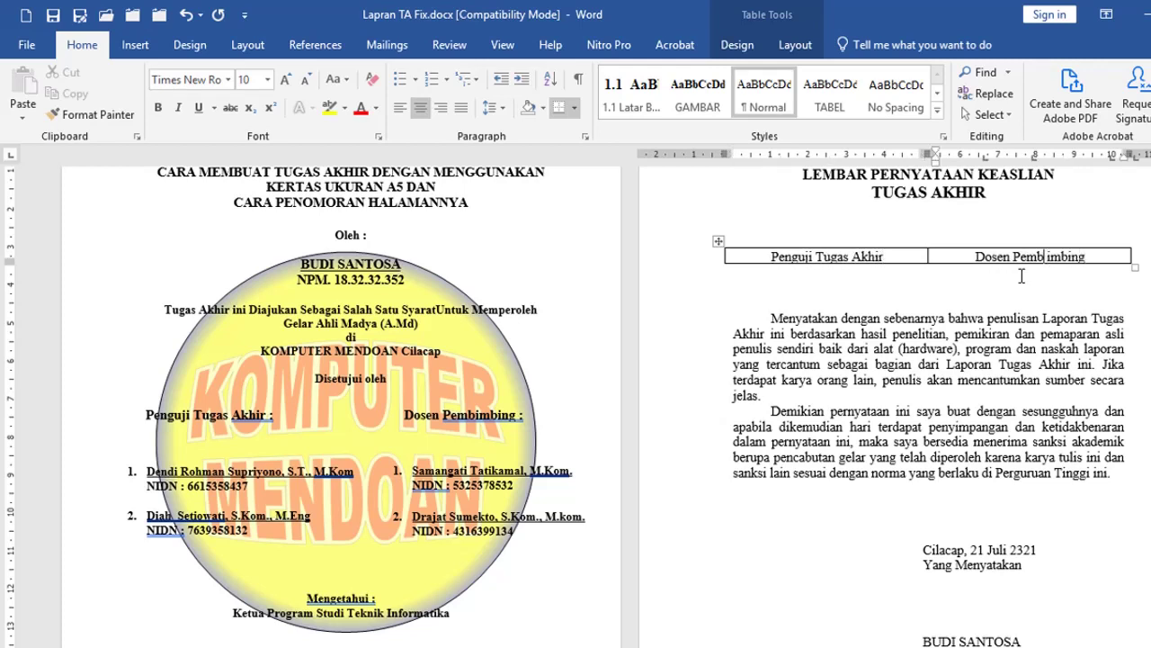
key("Return")
key("Return")
key("Return")
key("Return")
key("Return")
type("Sutarjo")
left_click(909, 274)
key("Return")
key("Return")
key("Return")
key("Return")
key("Return")
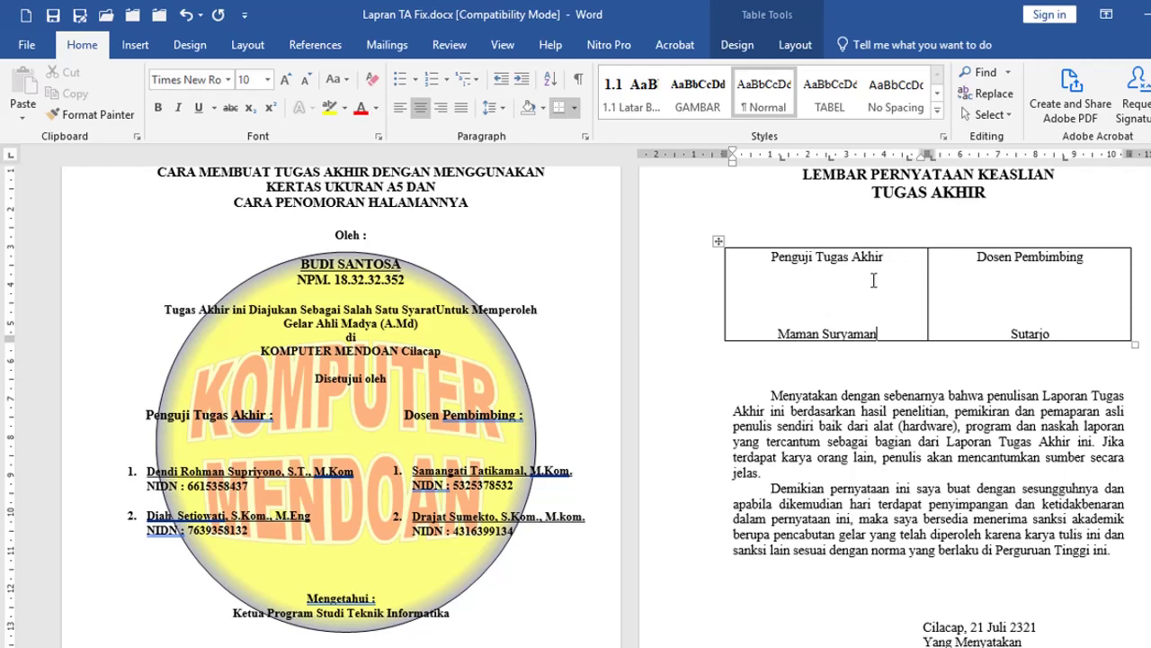
left_click(877, 294)
left_click(684, 288)
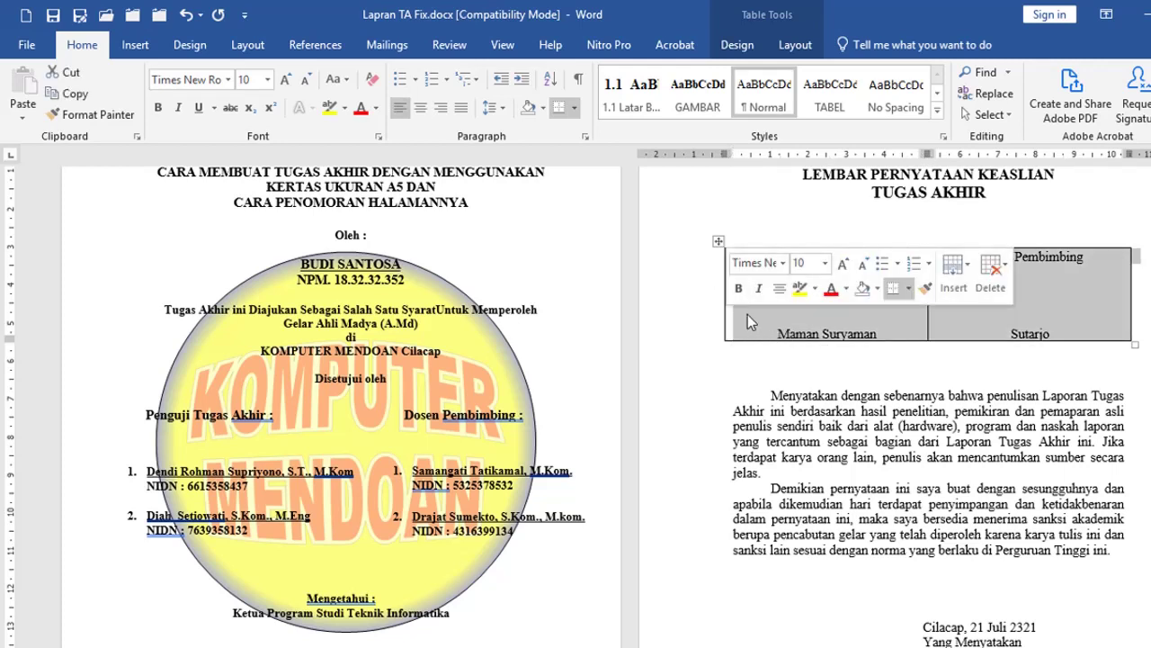
Step: Remove all borders from the signature table with No Border
left_click(681, 284)
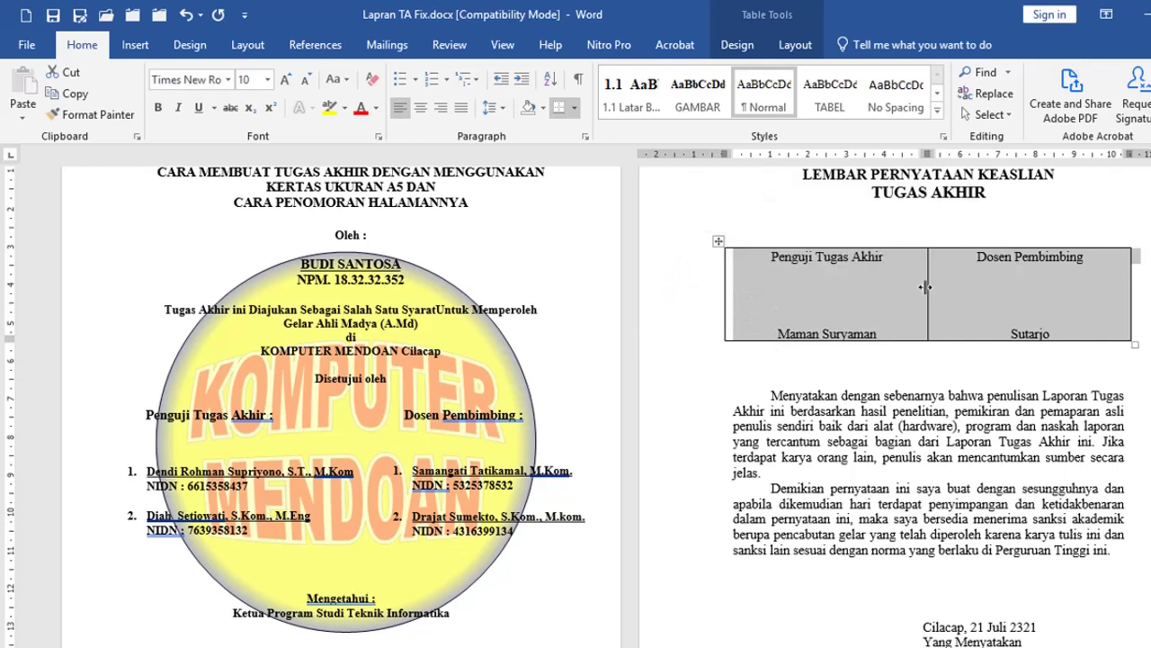
left_click(575, 111)
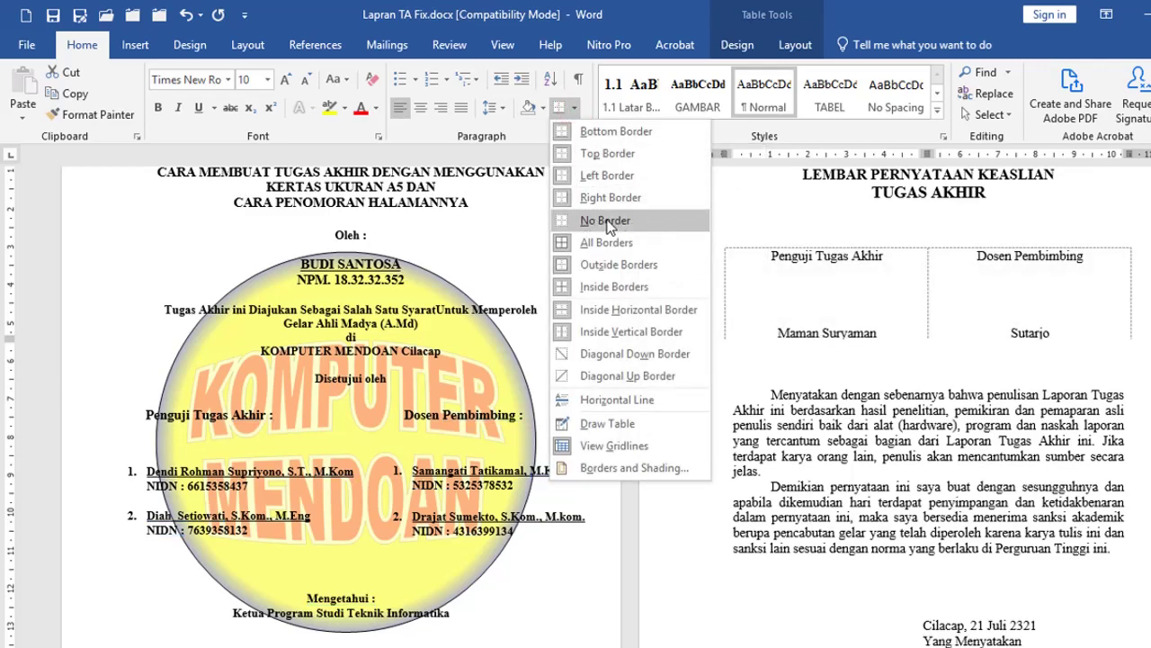
left_click(607, 223)
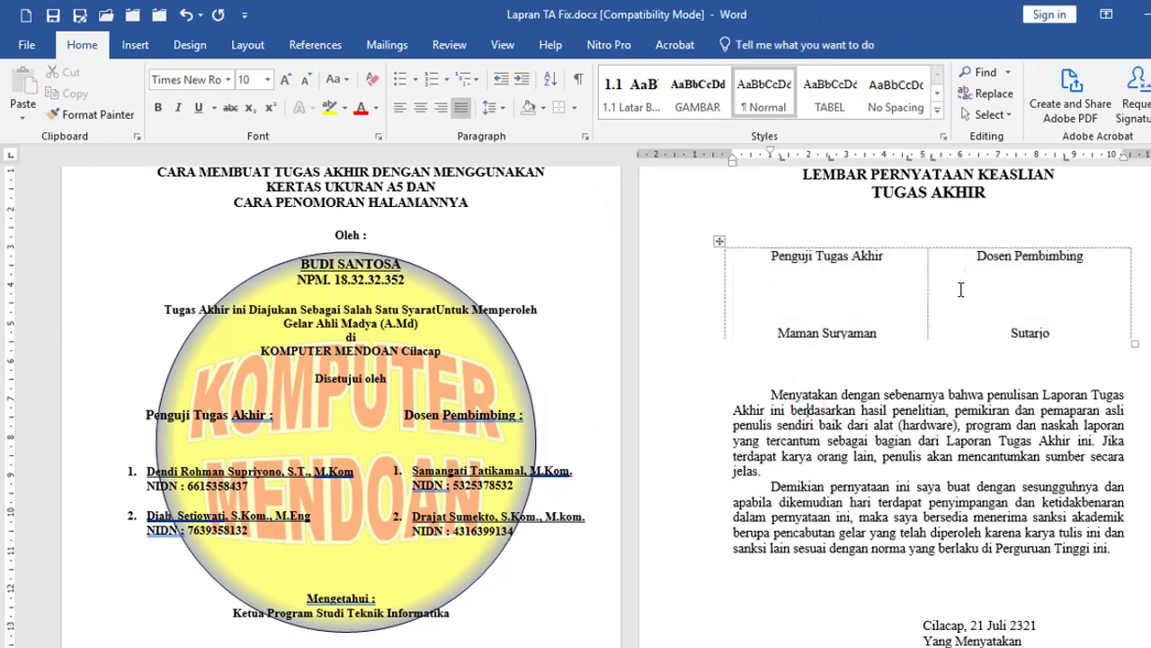
Step: Hide the table's dashed gridlines with View Gridlines and deselect the table
left_click(675, 301)
left_click(786, 380)
left_click(679, 304)
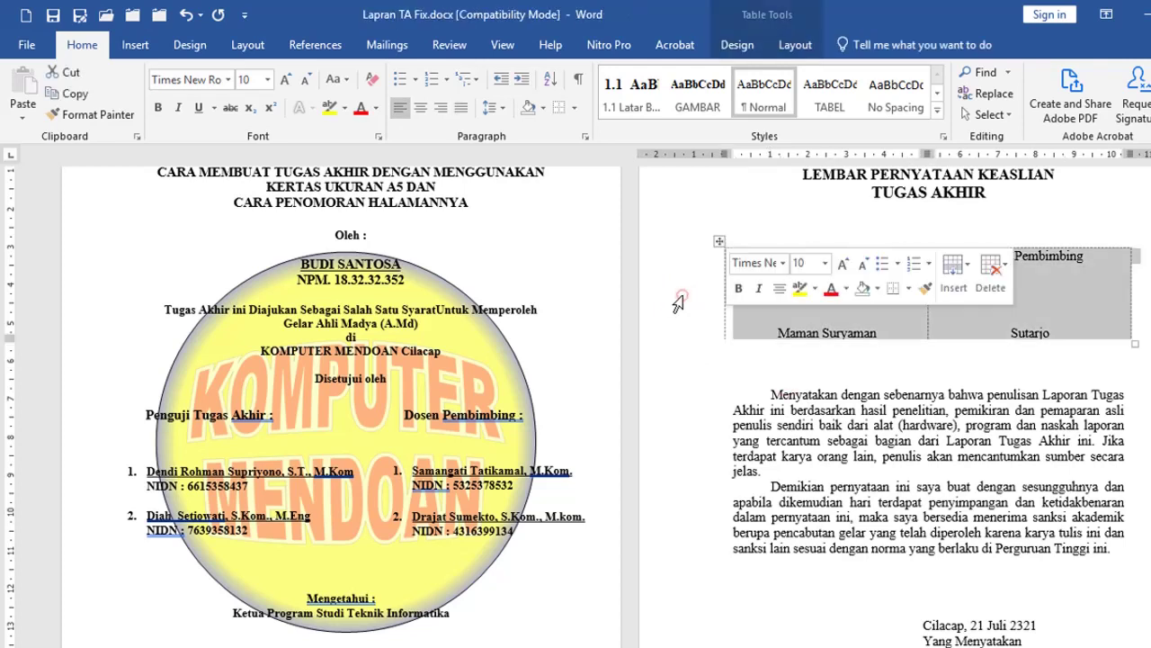
left_click(576, 109)
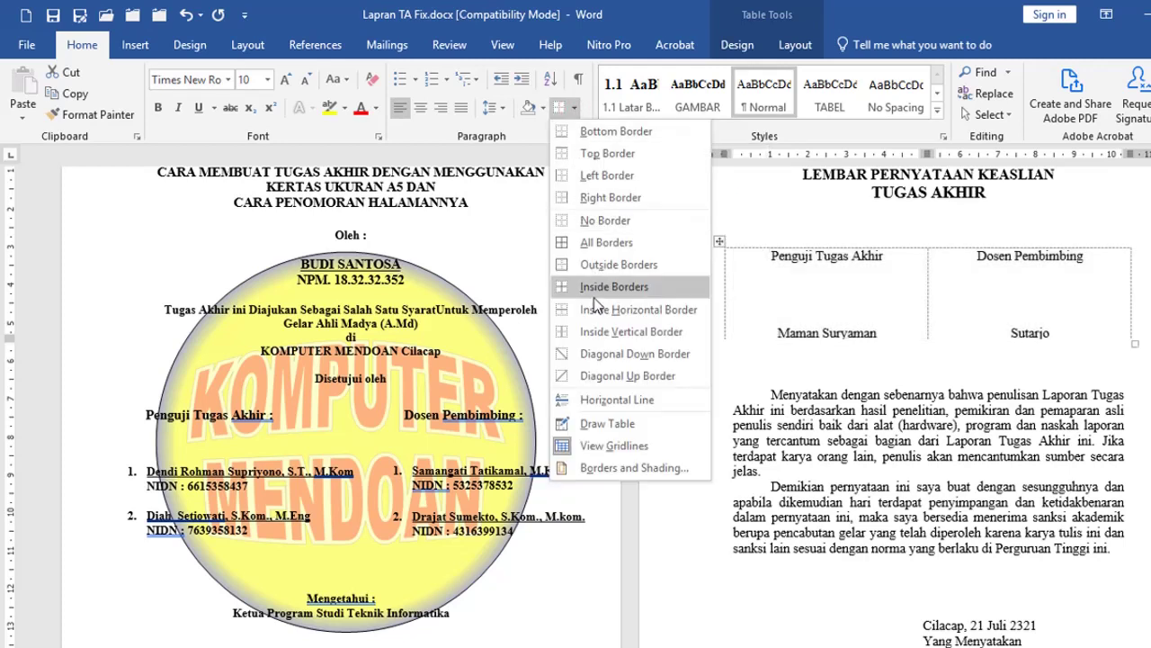
left_click(628, 447)
left_click(889, 468)
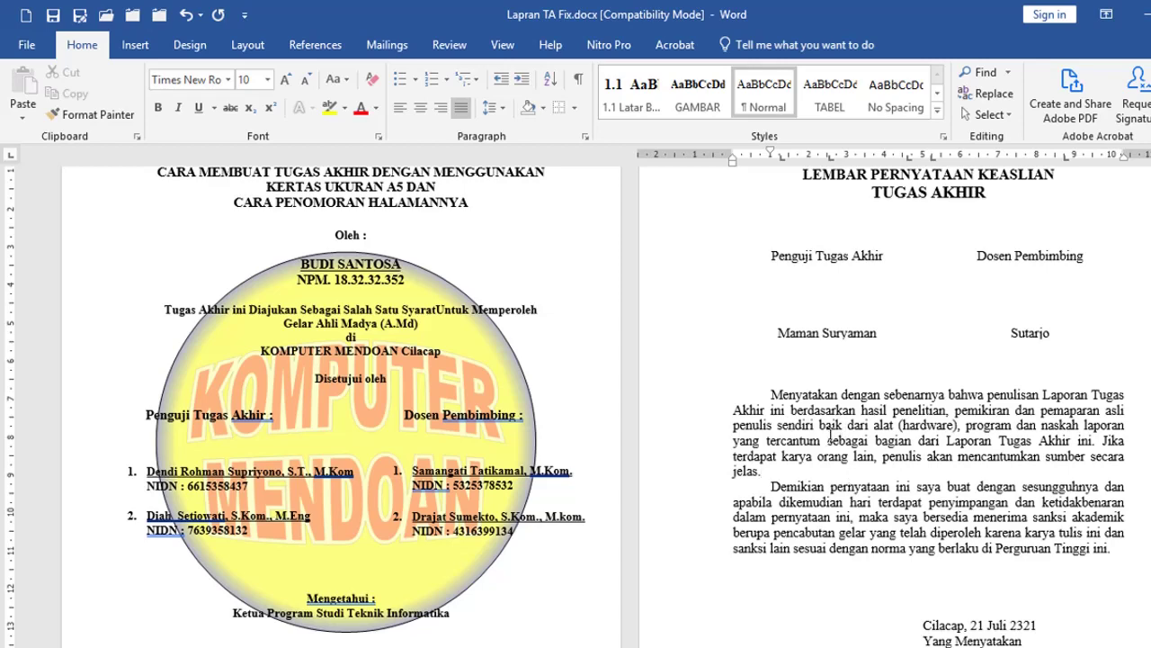
scroll(571, 423, "down", 1)
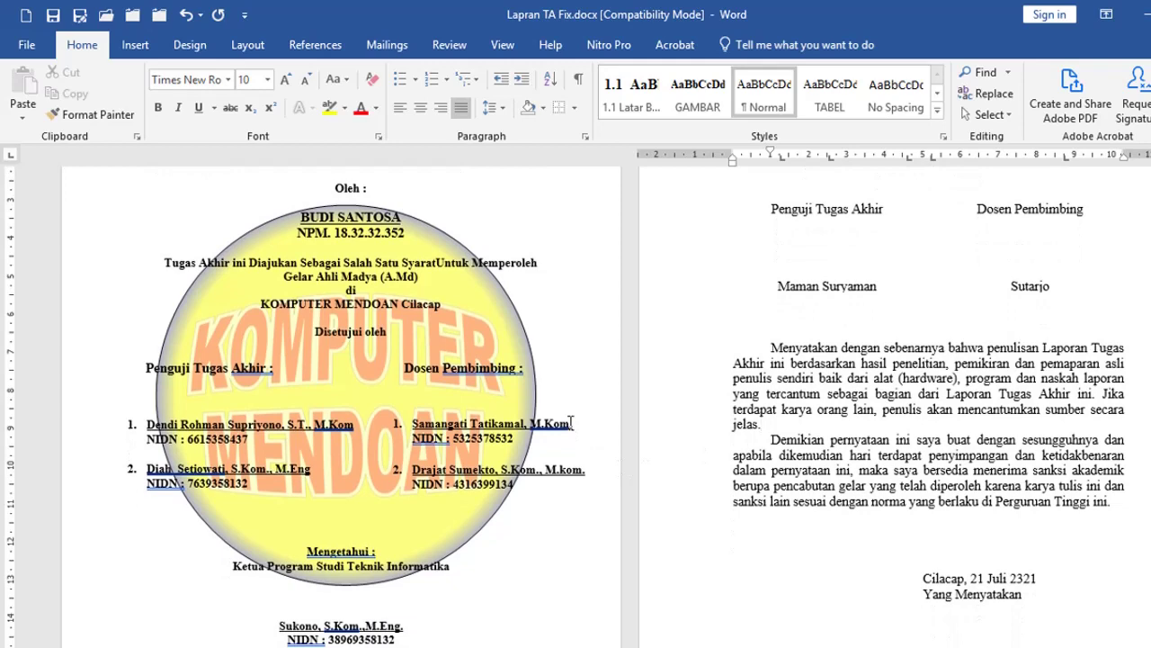
scroll(570, 423, "up", 1)
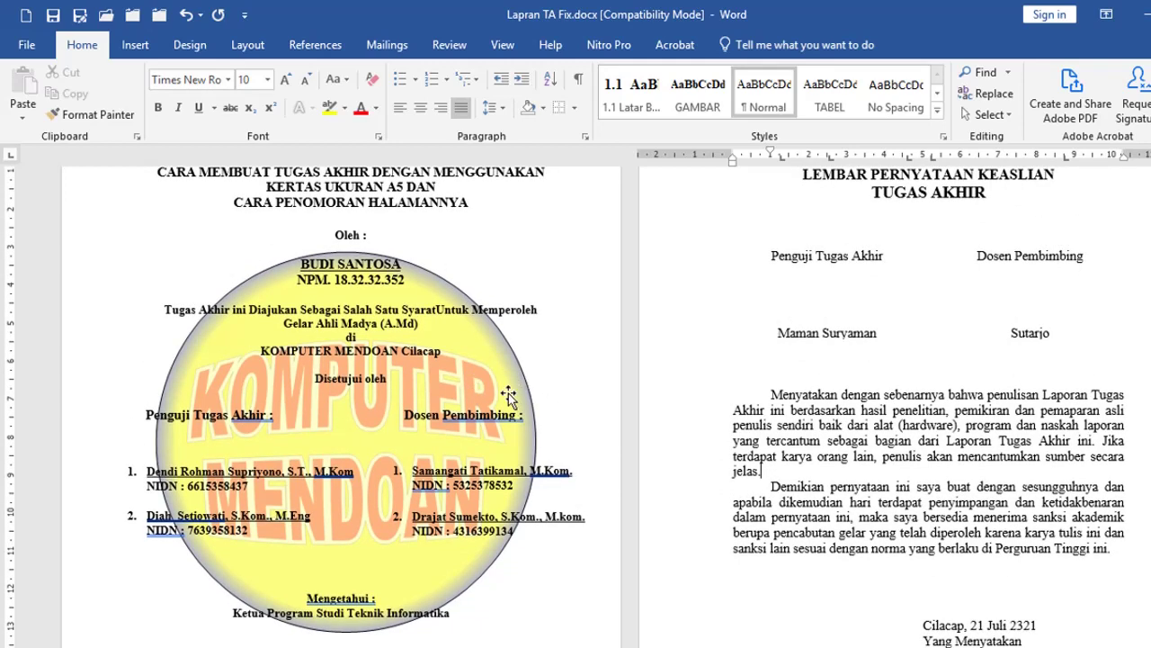
Step: Delete the stray 'di' and the empty line above 'KOMPUTER MENDOAN Cilacap'
left_click(498, 360)
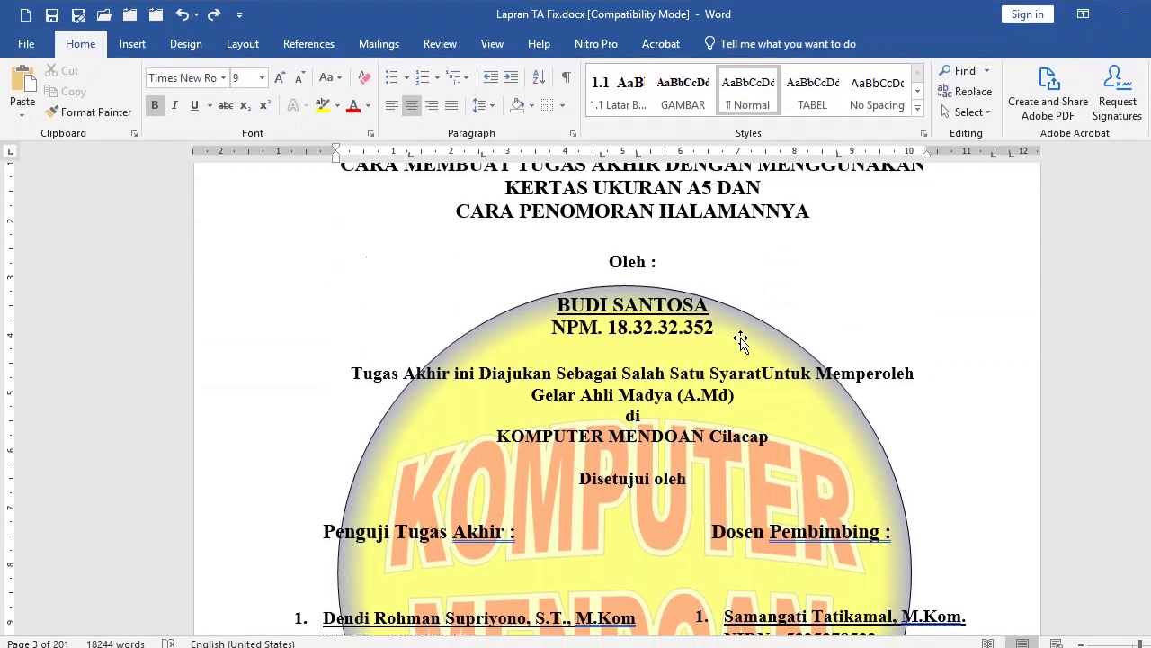
scroll(741, 333, "down", 2)
left_click(670, 347)
key("BackSpace")
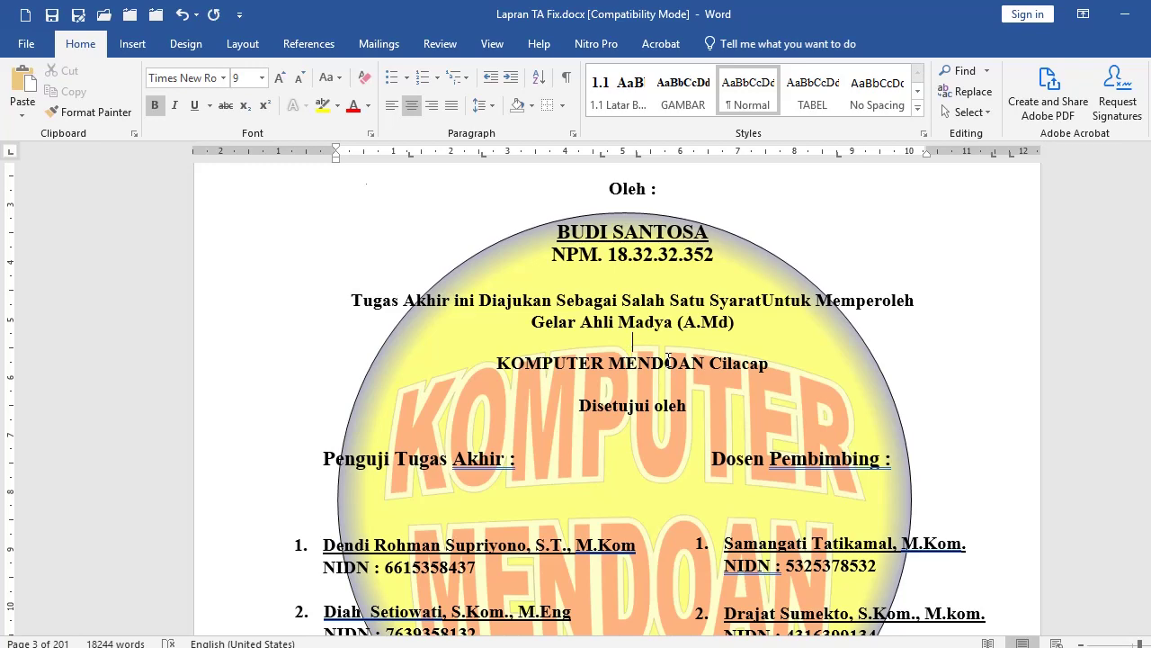
key("BackSpace")
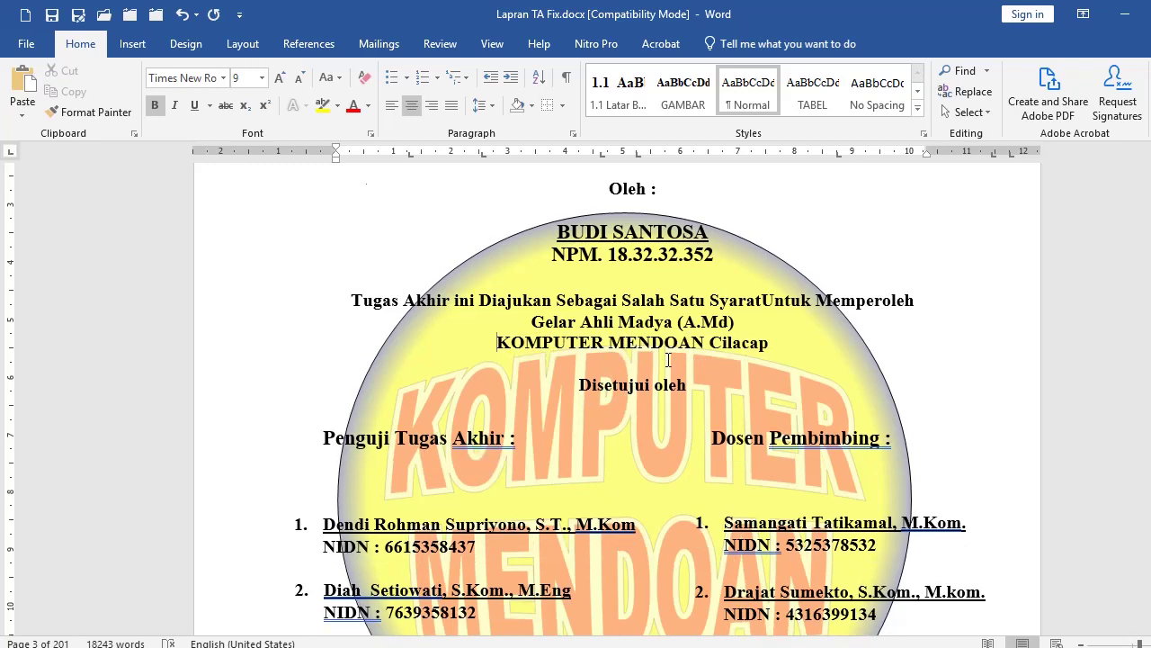
Step: Add a blank line right after 'Oleh :' and put the caret on it
scroll(668, 360, "down", 2)
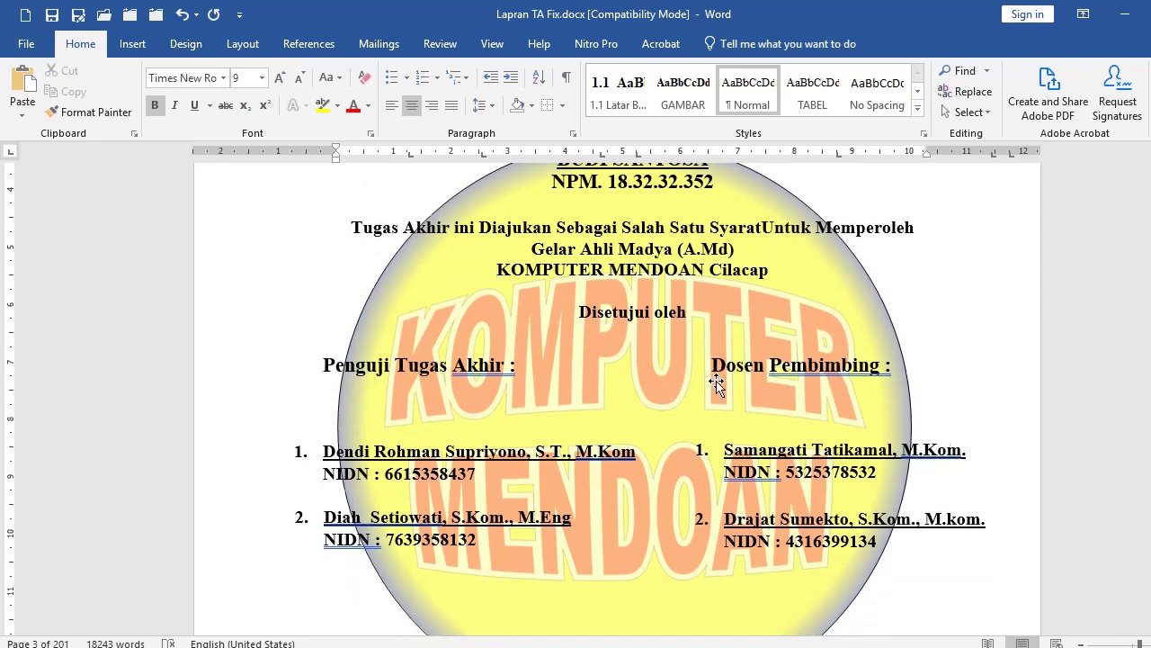
scroll(721, 377, "down", 2)
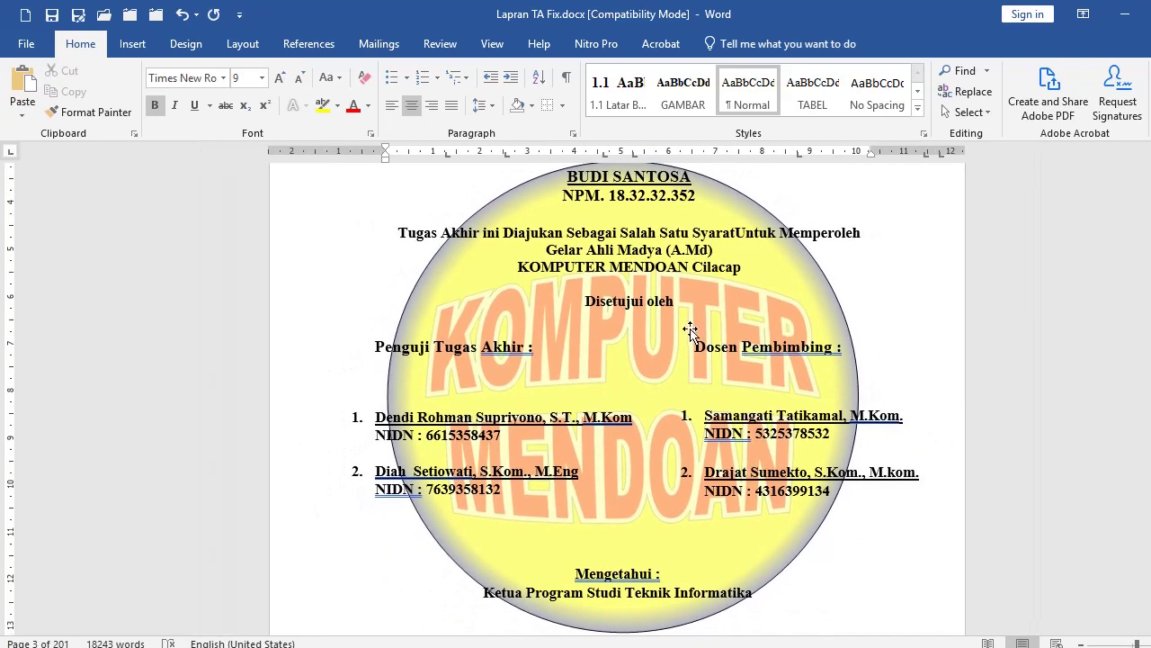
scroll(691, 331, "up", 4)
scroll(690, 321, "down", 1)
left_click(666, 266)
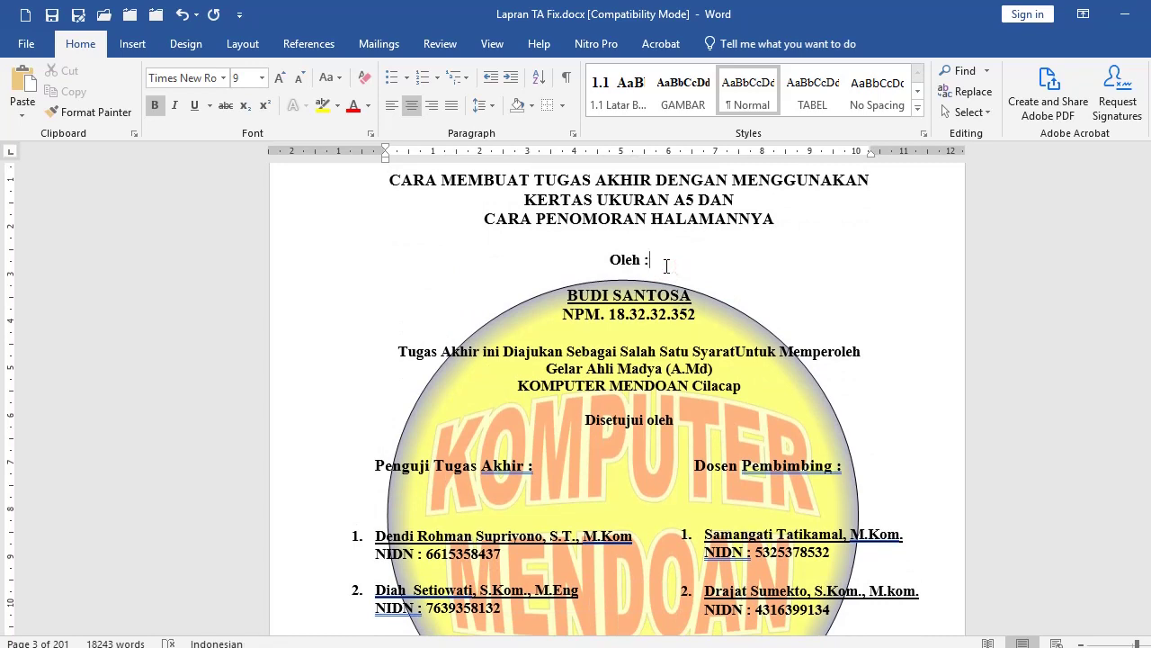
key("Return")
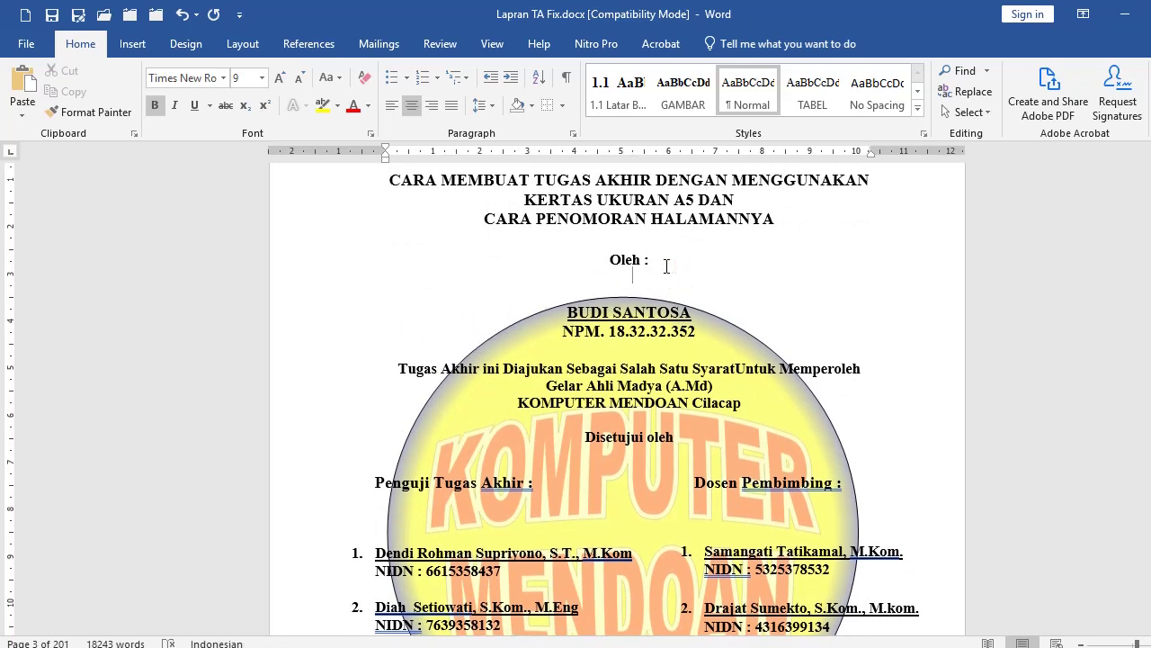
left_click(633, 282)
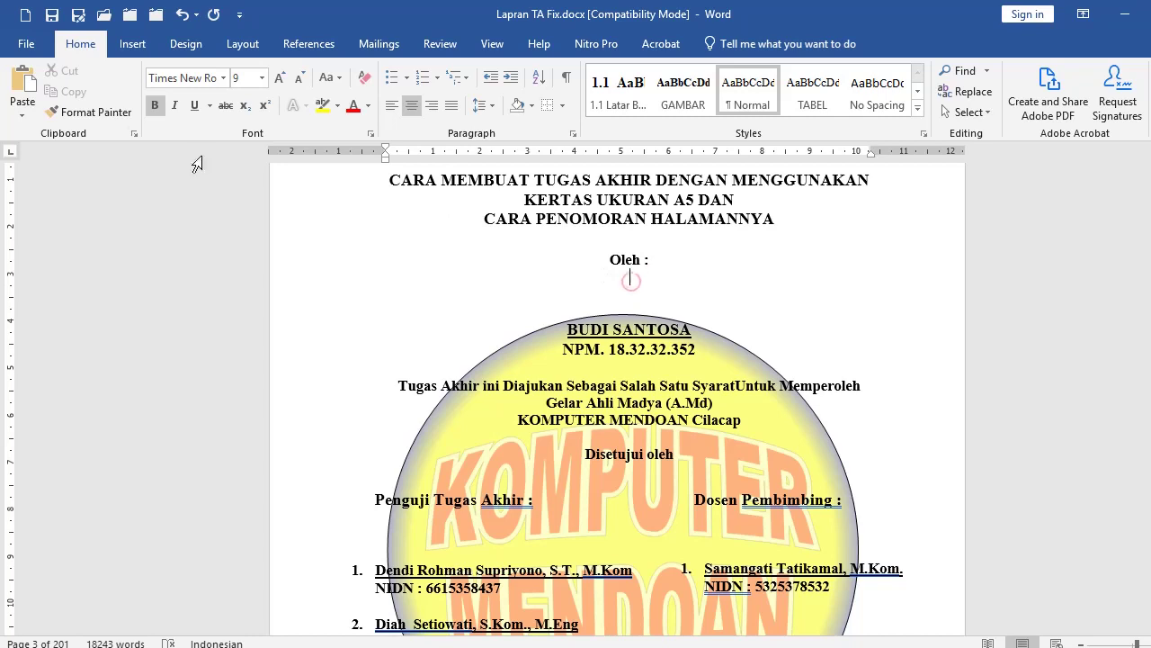
Step: Draw a Rectangle shape spanning the top part of the title page
left_click(132, 43)
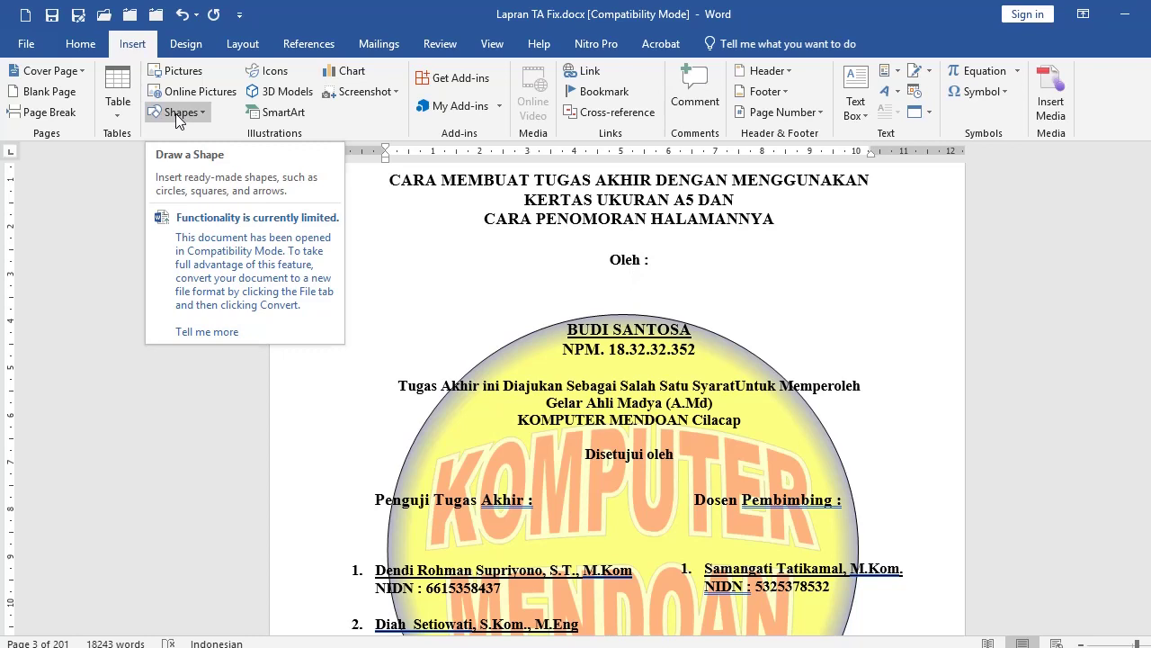
left_click(179, 115)
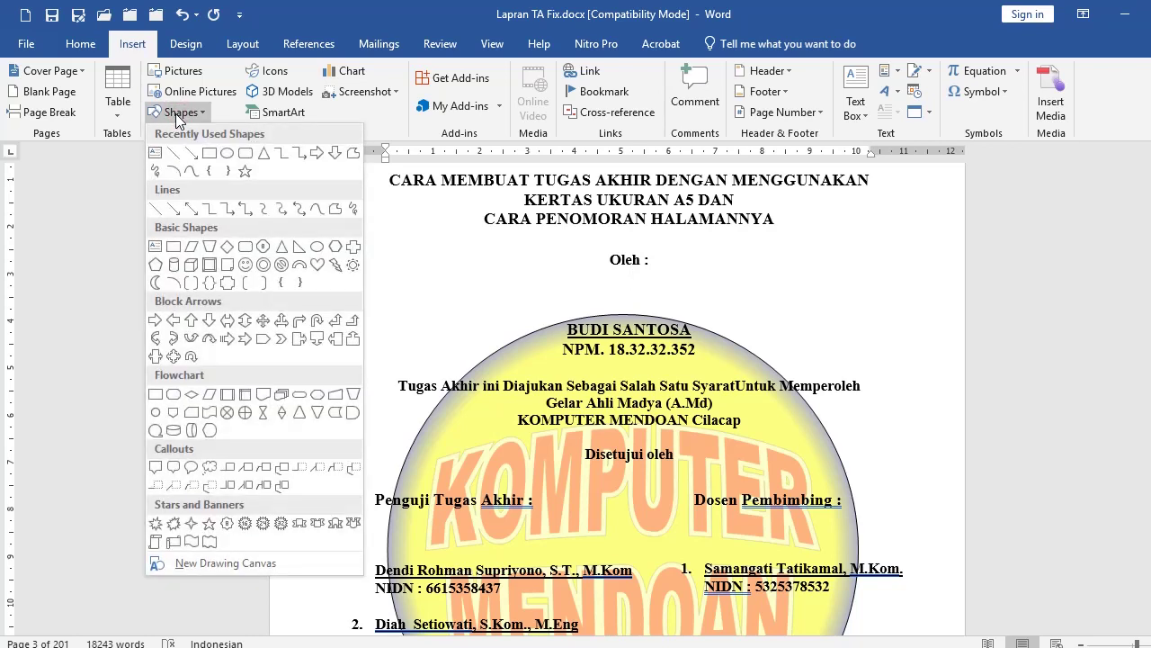
left_click(208, 156)
mouse_move(388, 200)
left_mouse_down()
mouse_move(699, 495)
mouse_move(694, 544)
mouse_move(718, 541)
left_mouse_up()
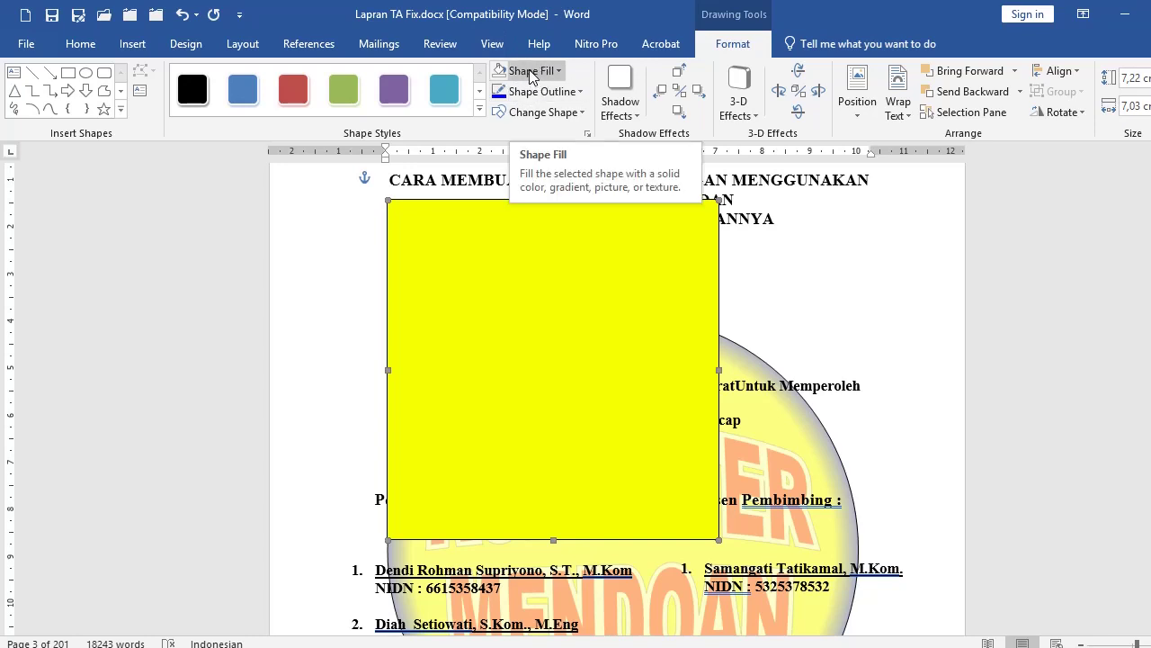
Step: Fill the rectangle with Tutwuri Handayani.jpg and shift it toward the page centre
left_click(531, 72)
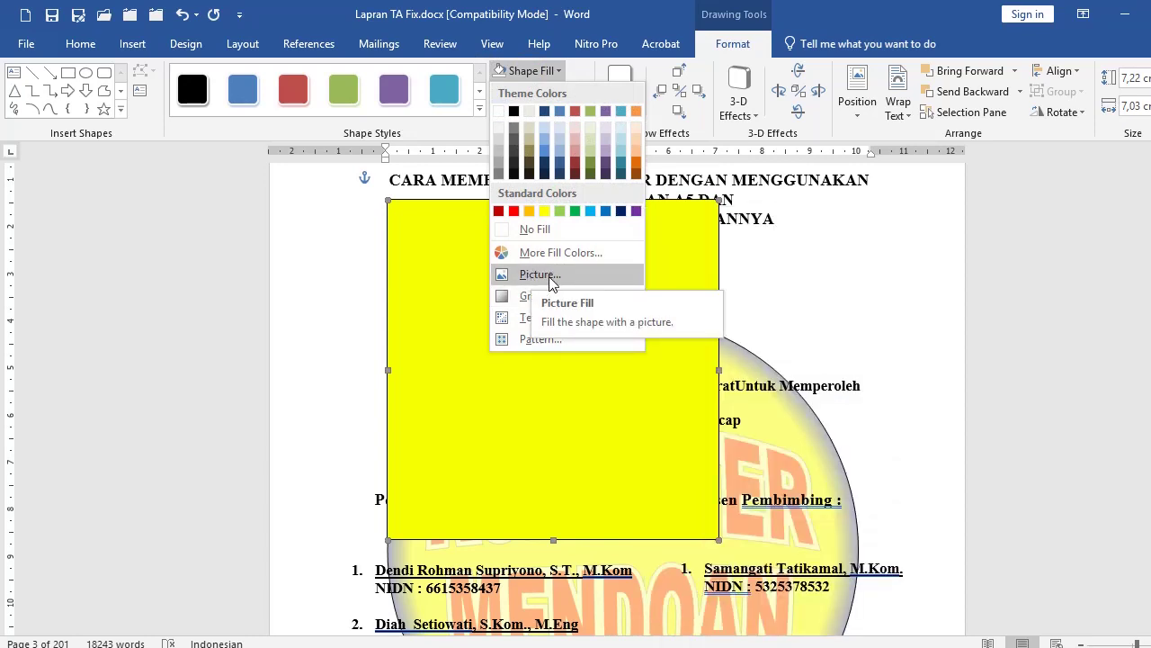
left_click(551, 274)
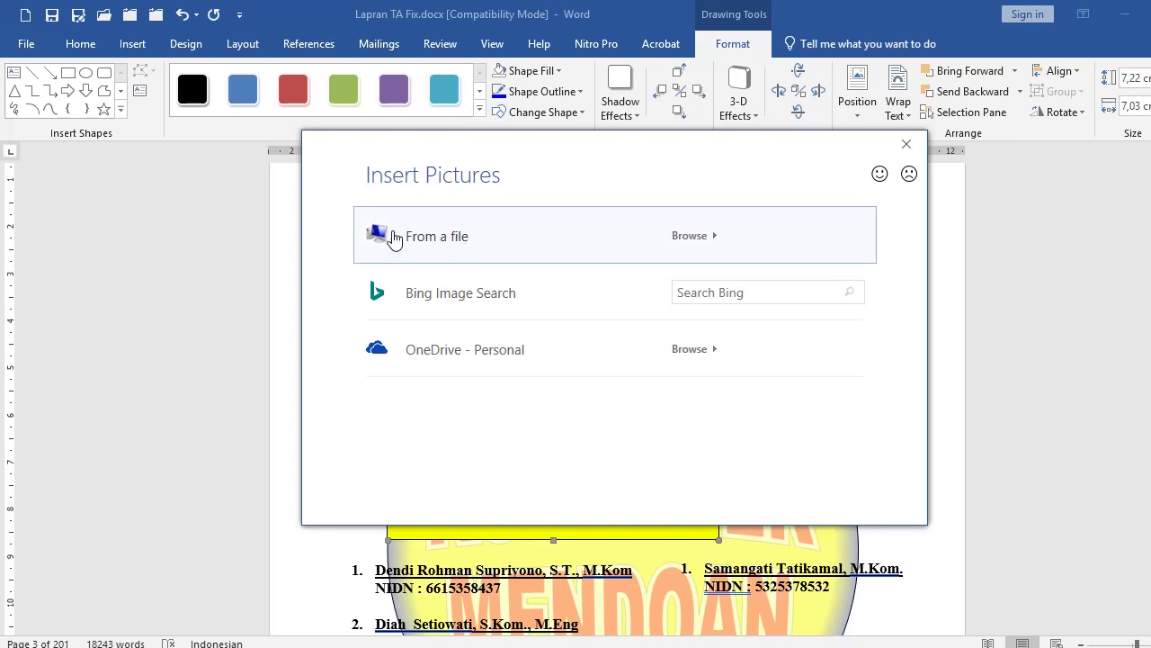
left_click(504, 251)
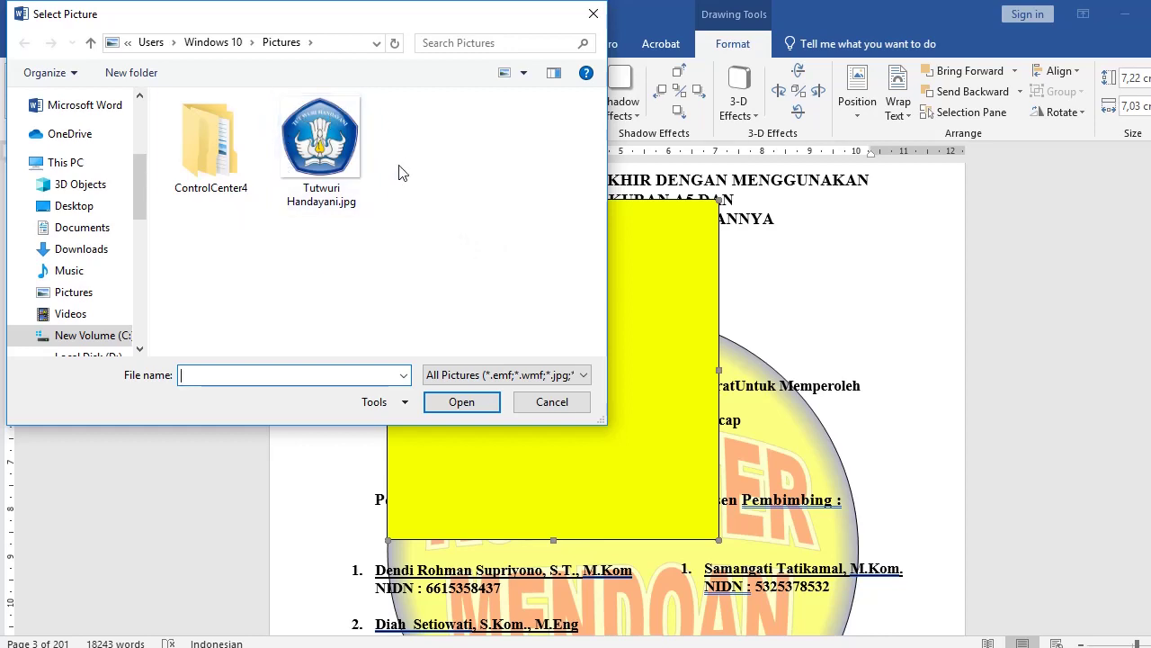
double_click(320, 135)
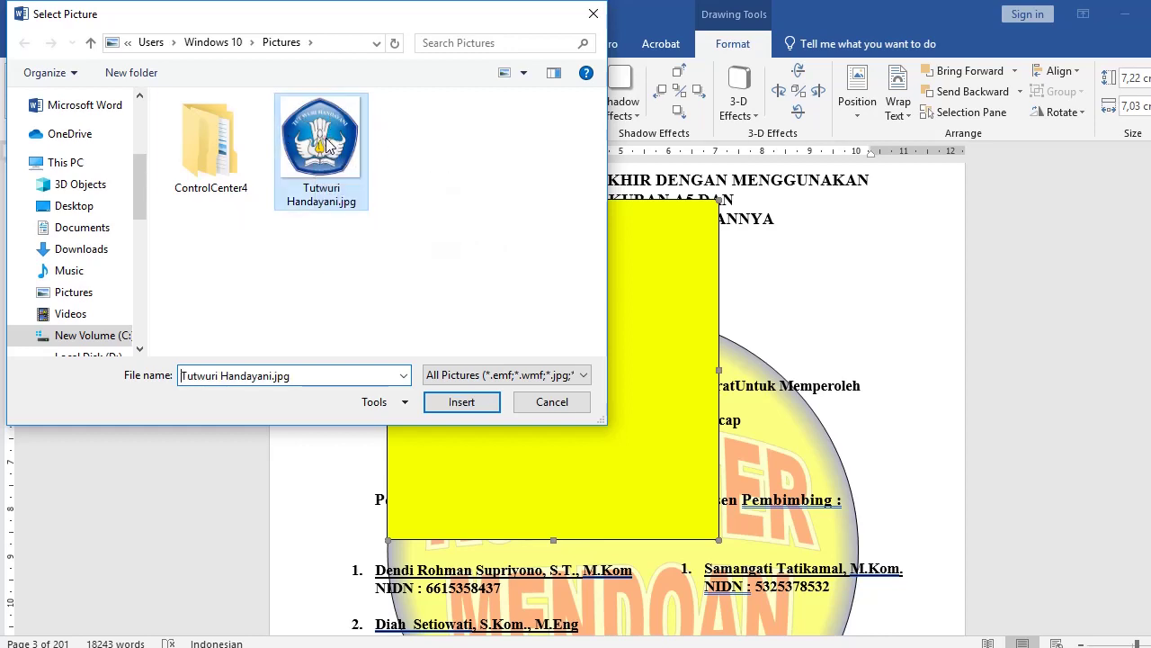
left_click(463, 403)
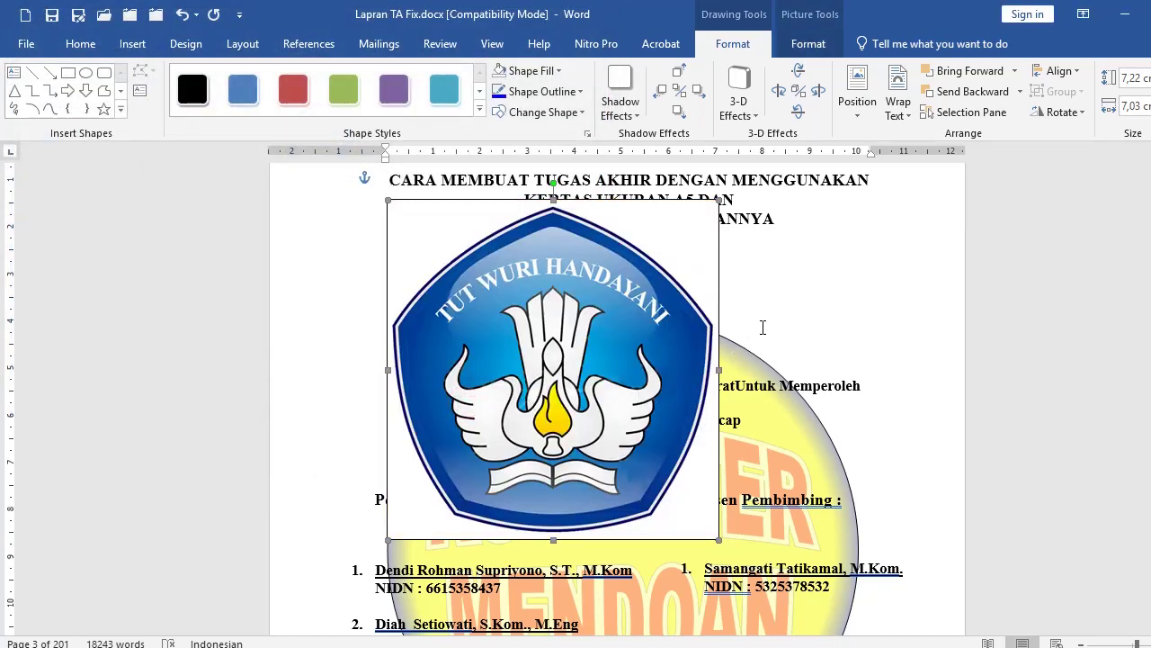
left_click_drag(644, 315, 697, 321)
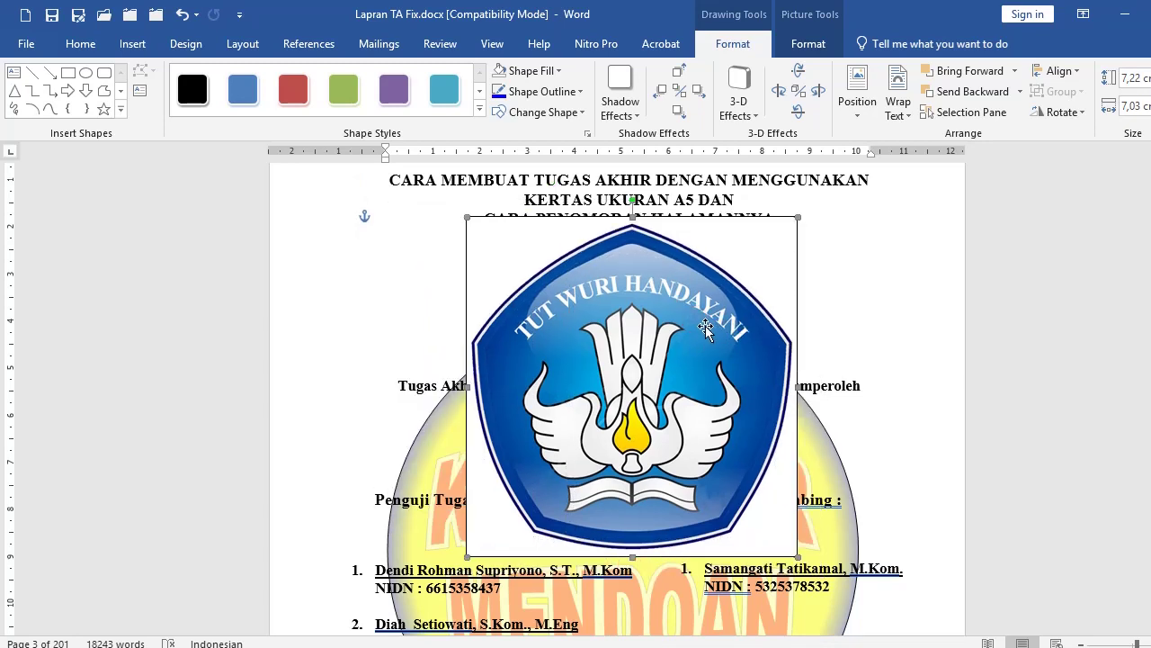
left_click_drag(637, 327, 634, 318)
Step: Set the logo shape's fill transparency to 40% in Format AutoShape
left_click(865, 283)
left_click(694, 321)
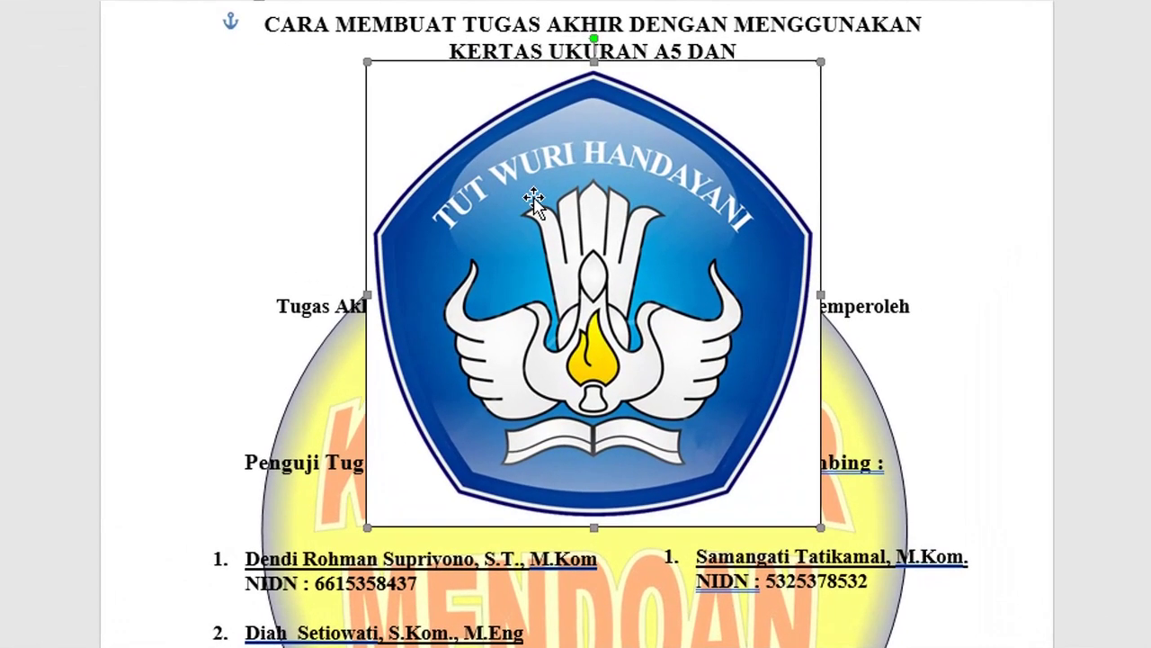
right_click(532, 196)
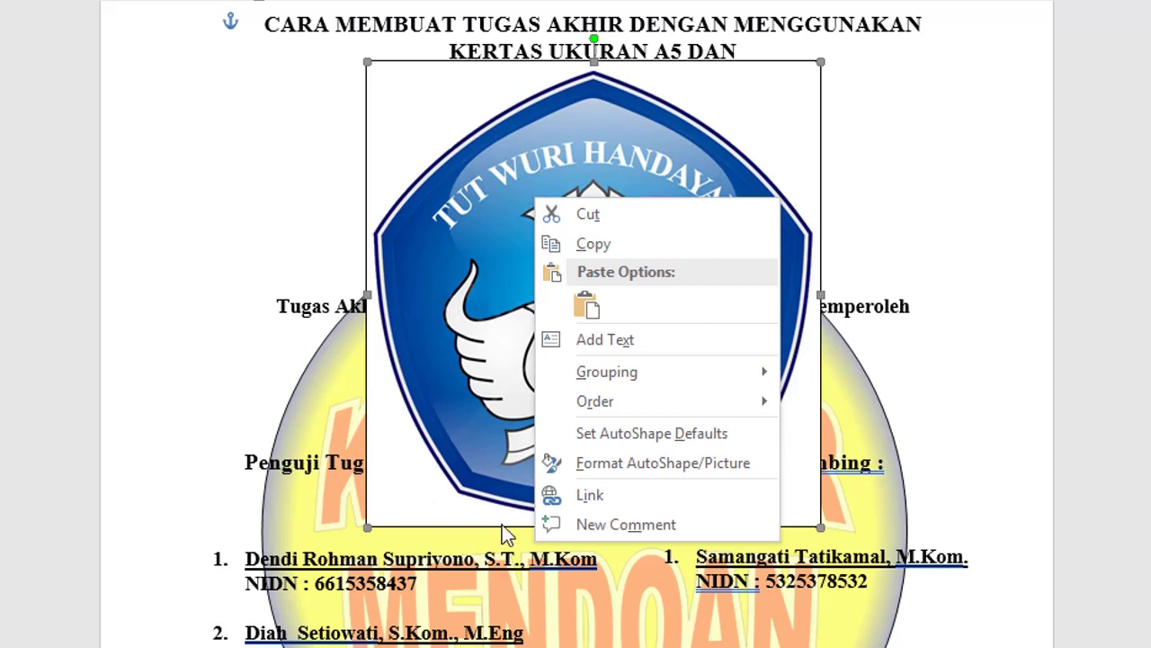
left_click(618, 470)
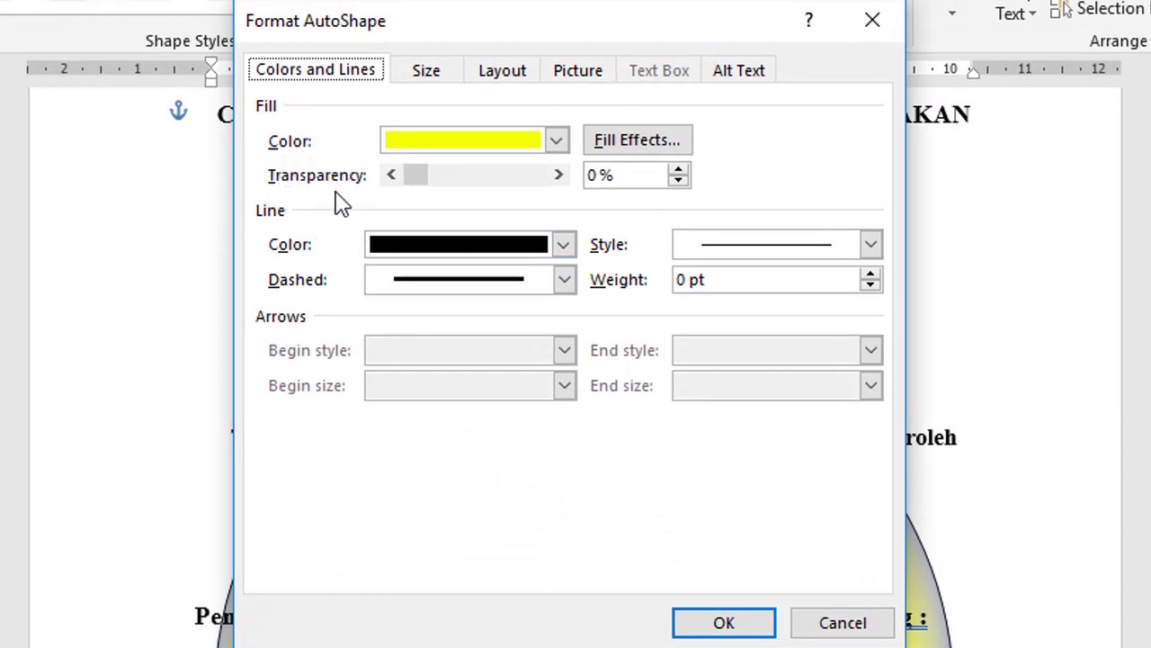
left_click_drag(415, 185, 464, 185)
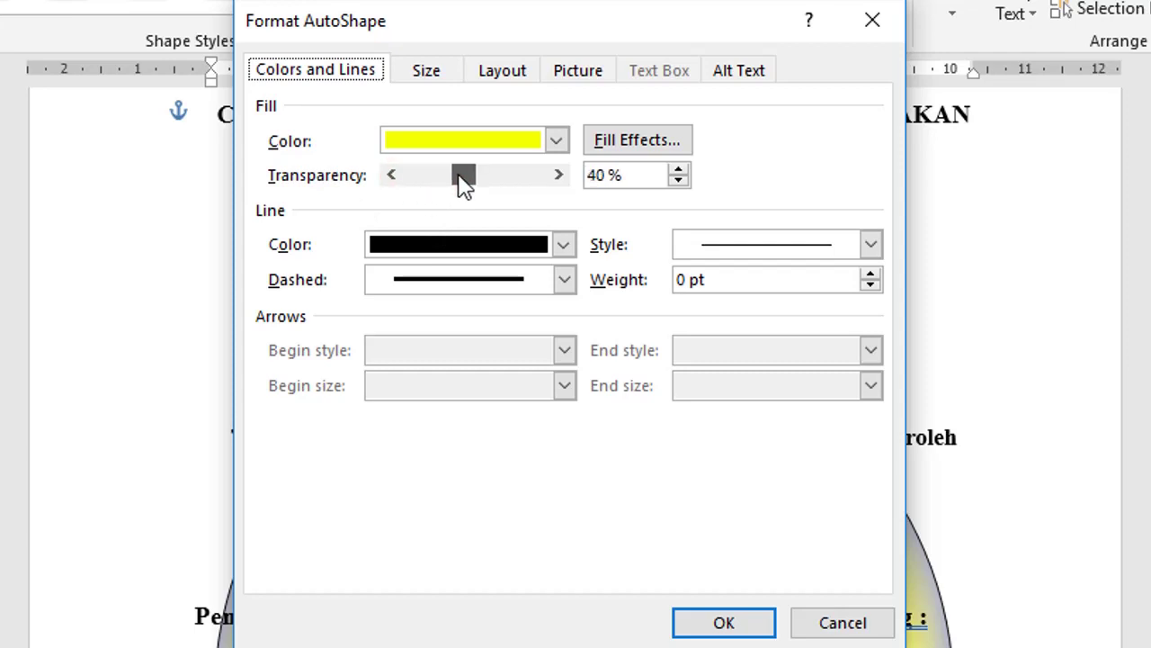
left_click_drag(538, 38, 993, 53)
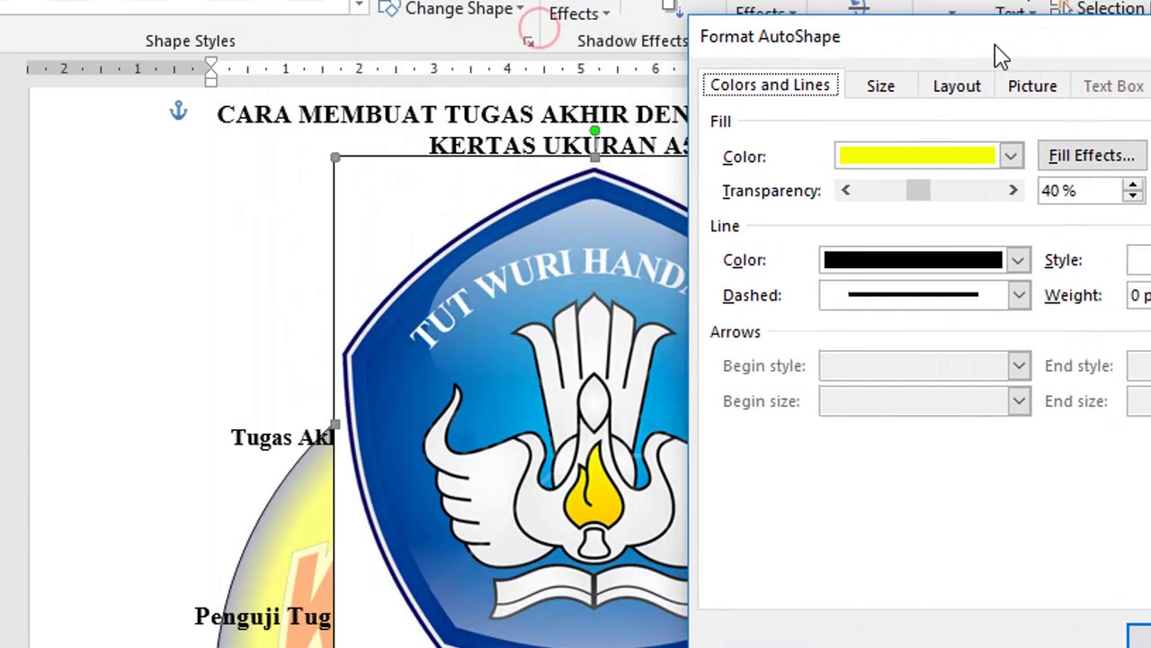
key("Return")
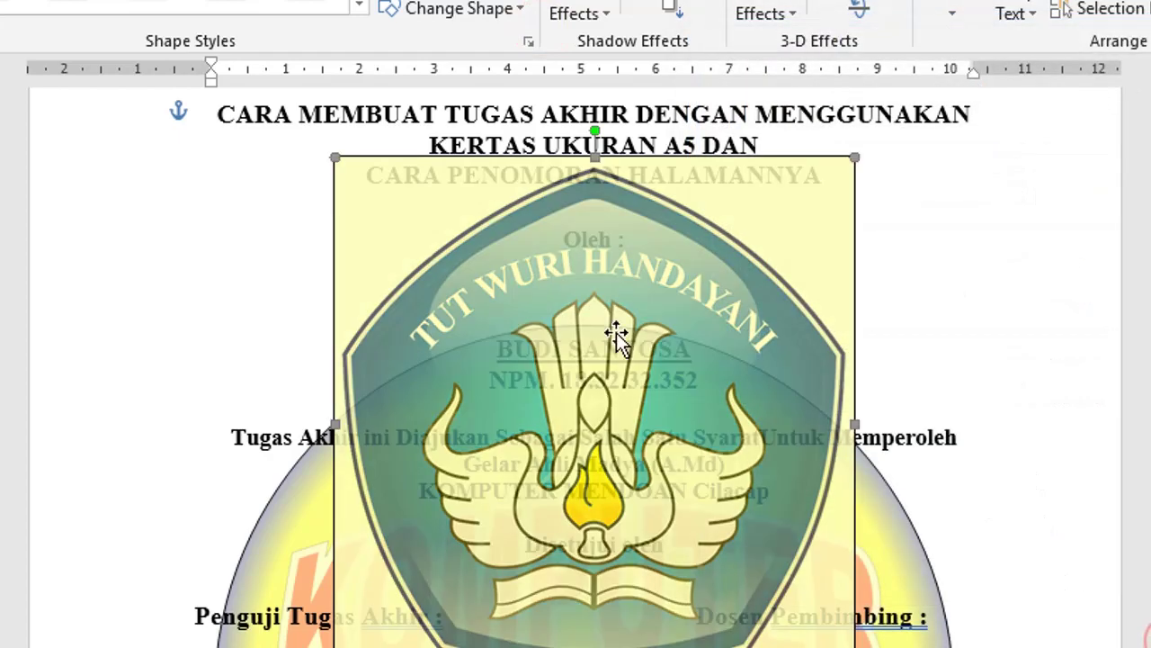
left_click(983, 245)
left_click(762, 291)
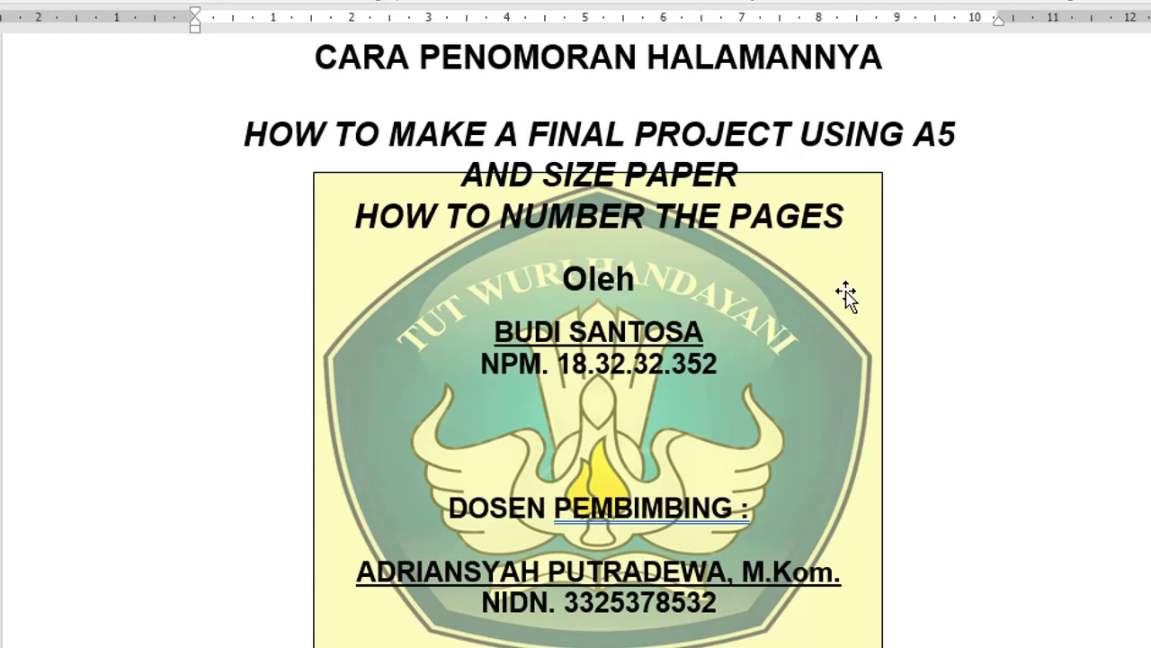
Step: Set both the logo shape's Fill Color and Line Color to No Color
right_click(821, 297)
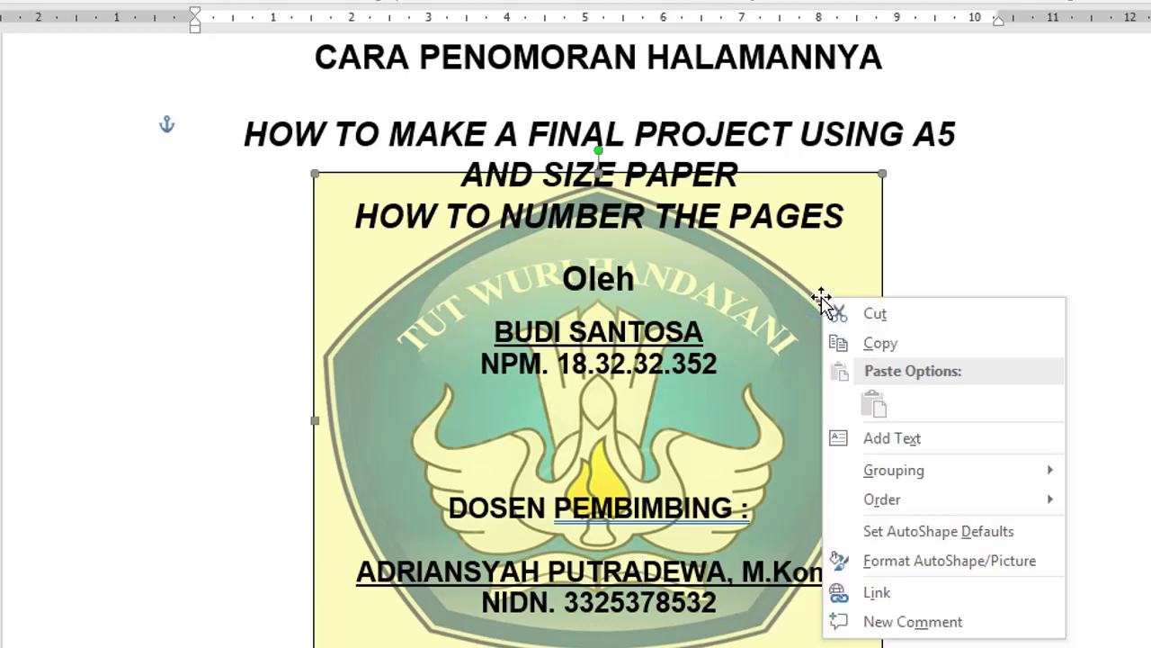
left_click(912, 558)
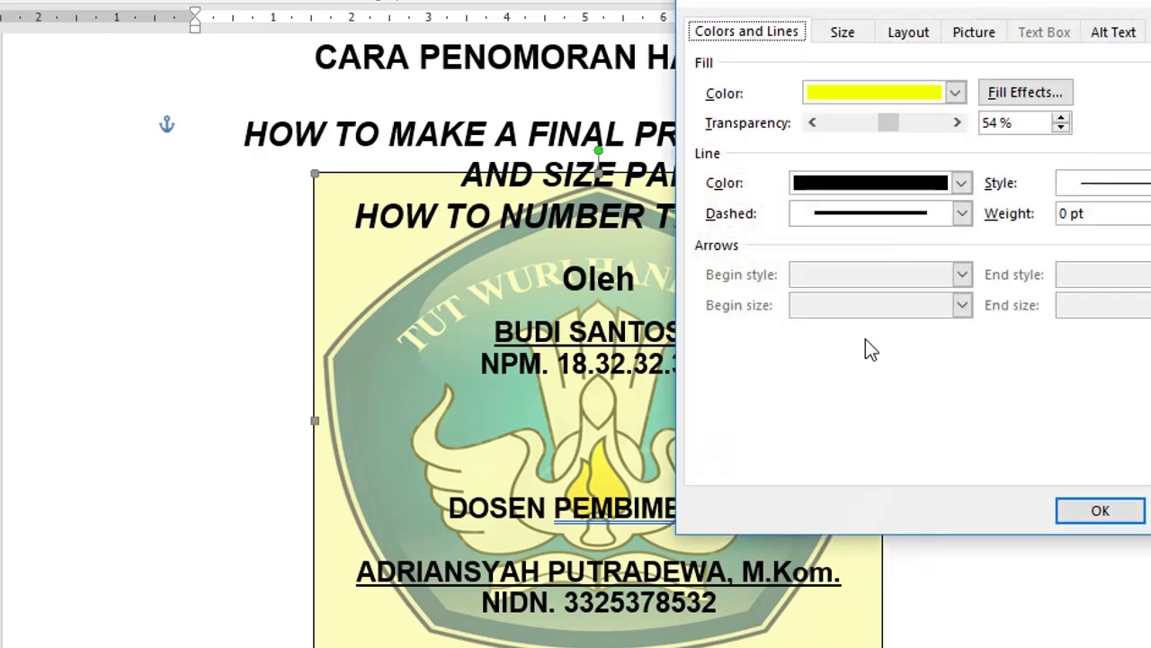
left_click_drag(879, 4, 507, 51)
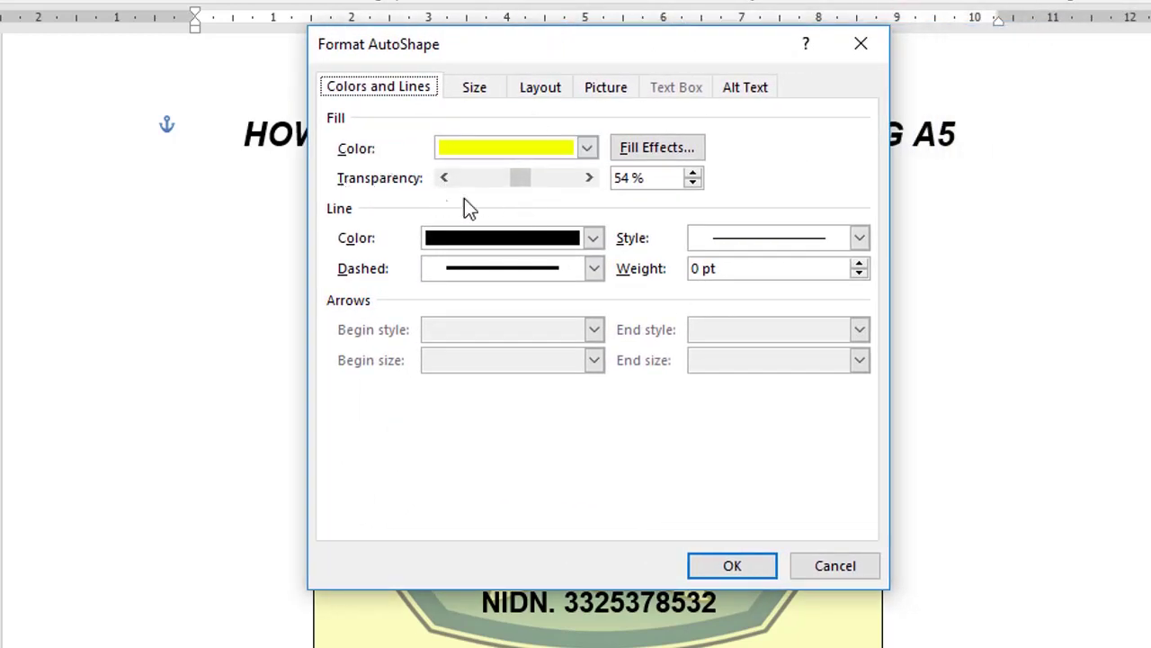
left_click(586, 149)
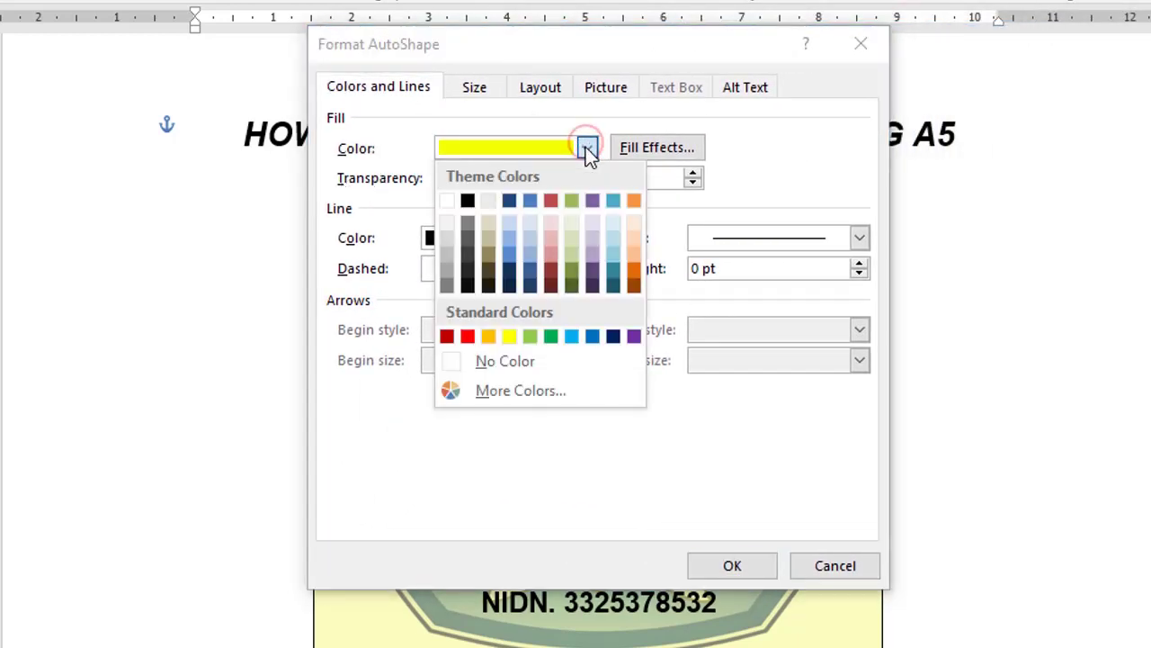
left_click(533, 365)
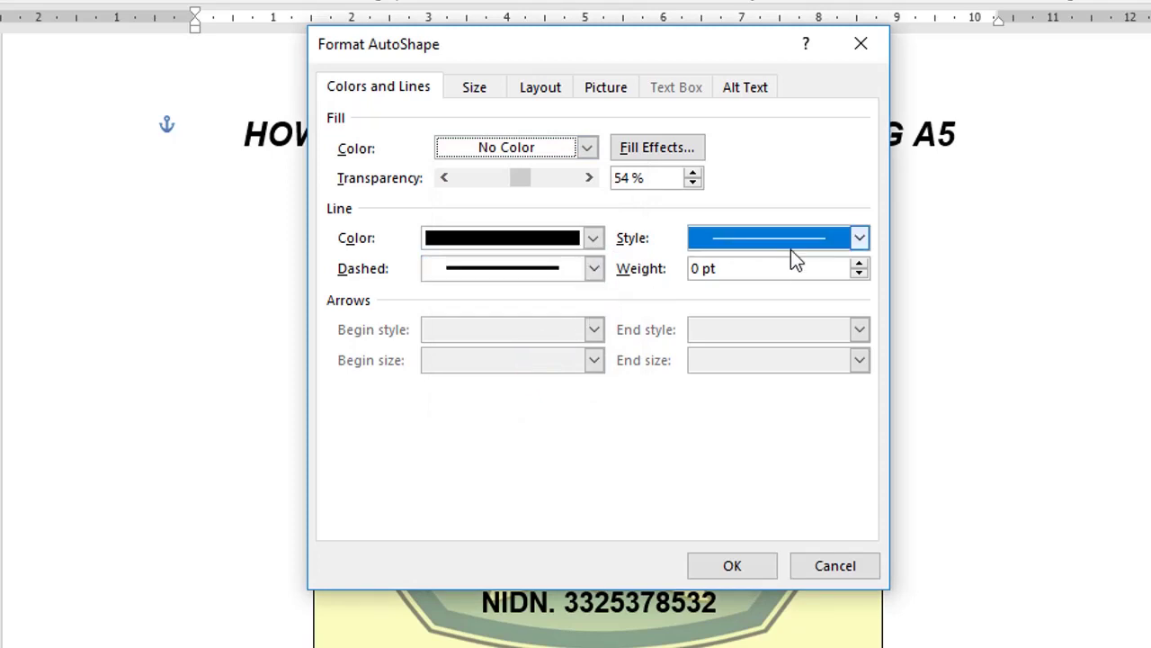
left_click(595, 239)
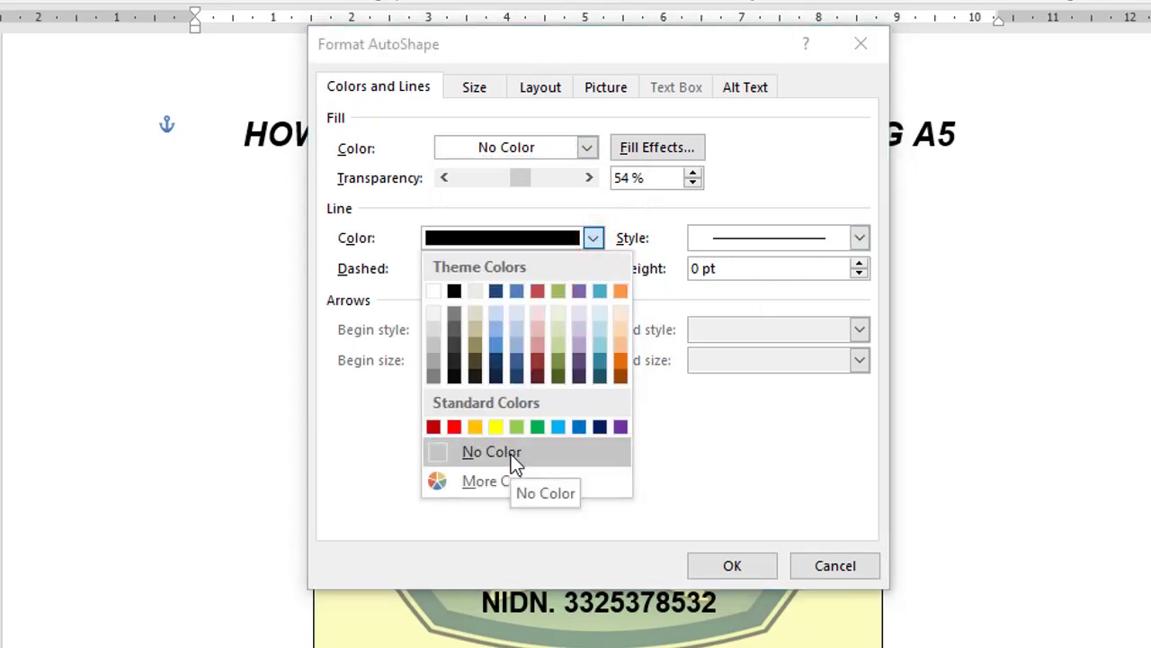
left_click(595, 242)
left_click(593, 241)
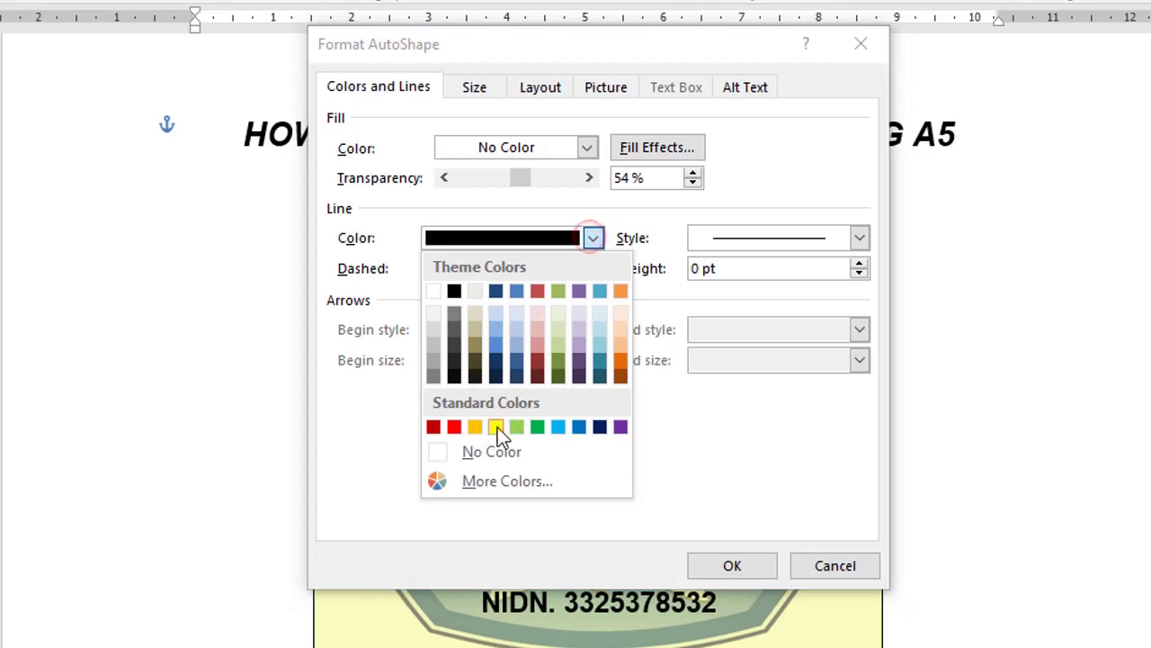
left_click(472, 452)
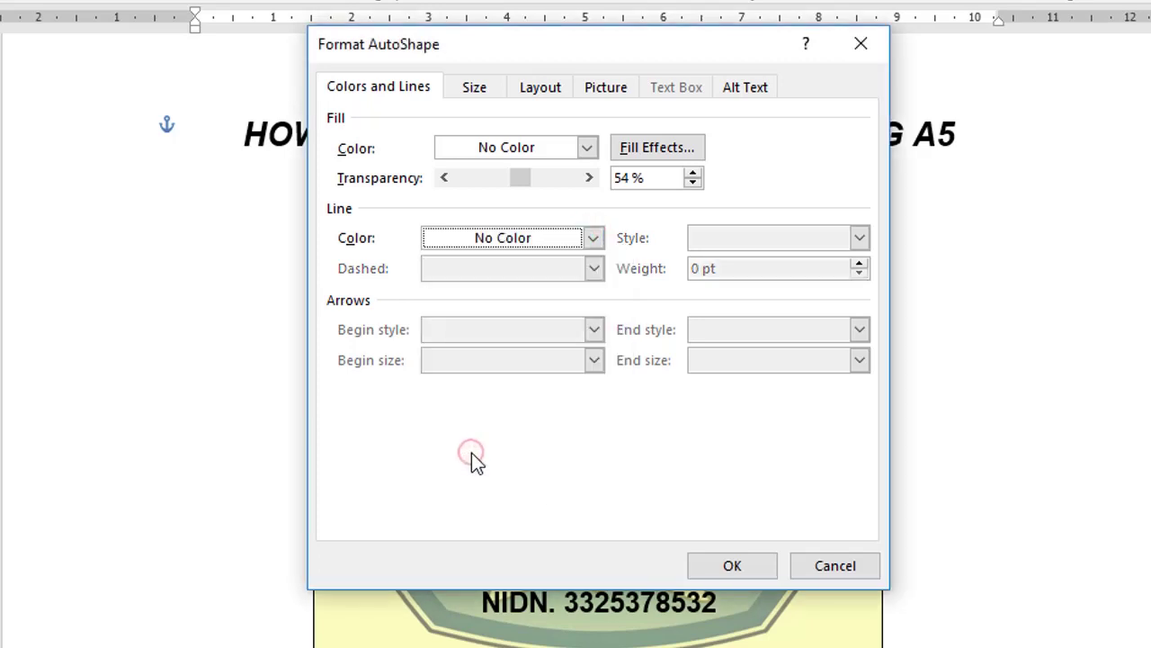
left_click(732, 566)
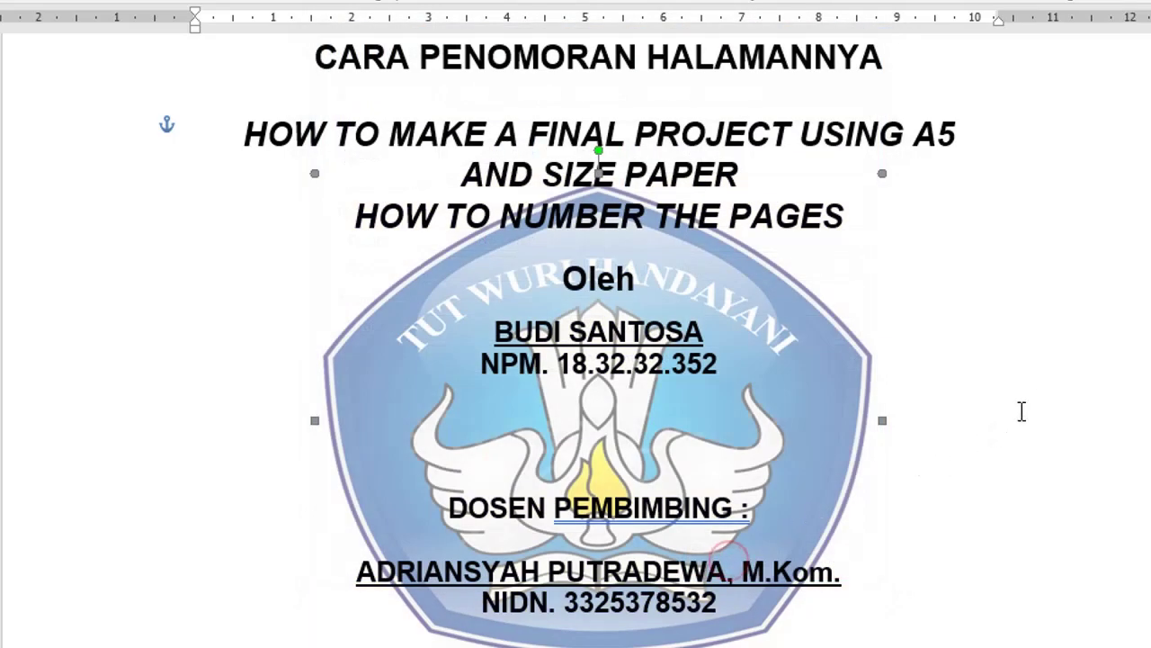
Step: Reposition the logo so it sits centred under the title text
left_click(1028, 401)
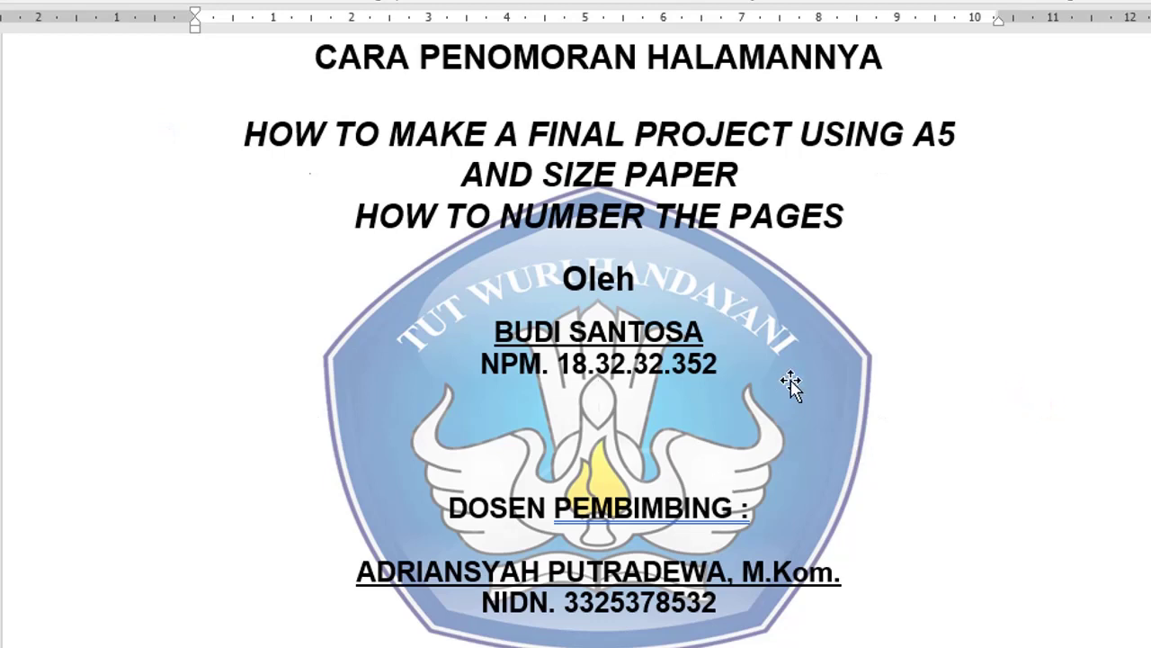
left_click(782, 305)
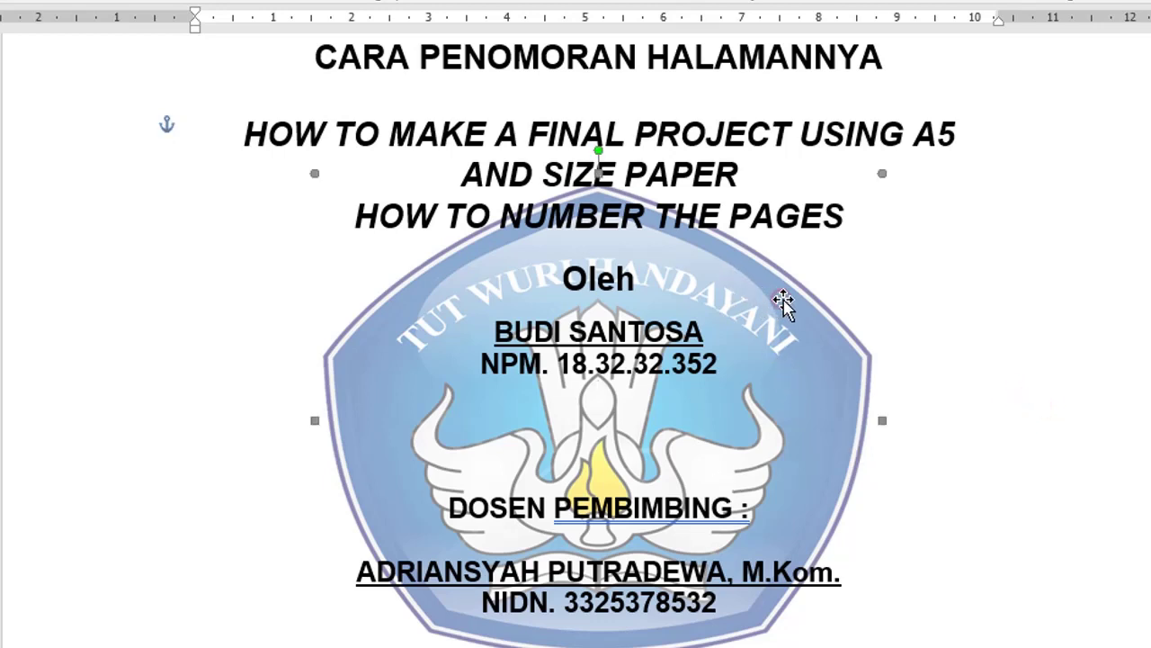
left_click(1032, 328)
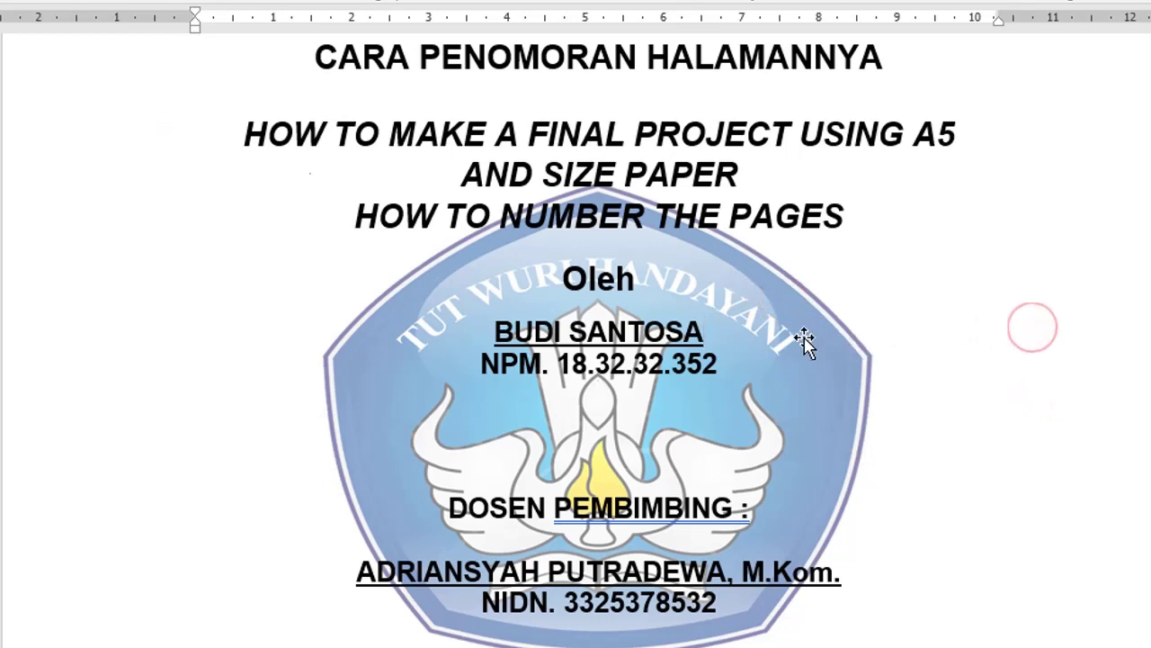
left_click(842, 351)
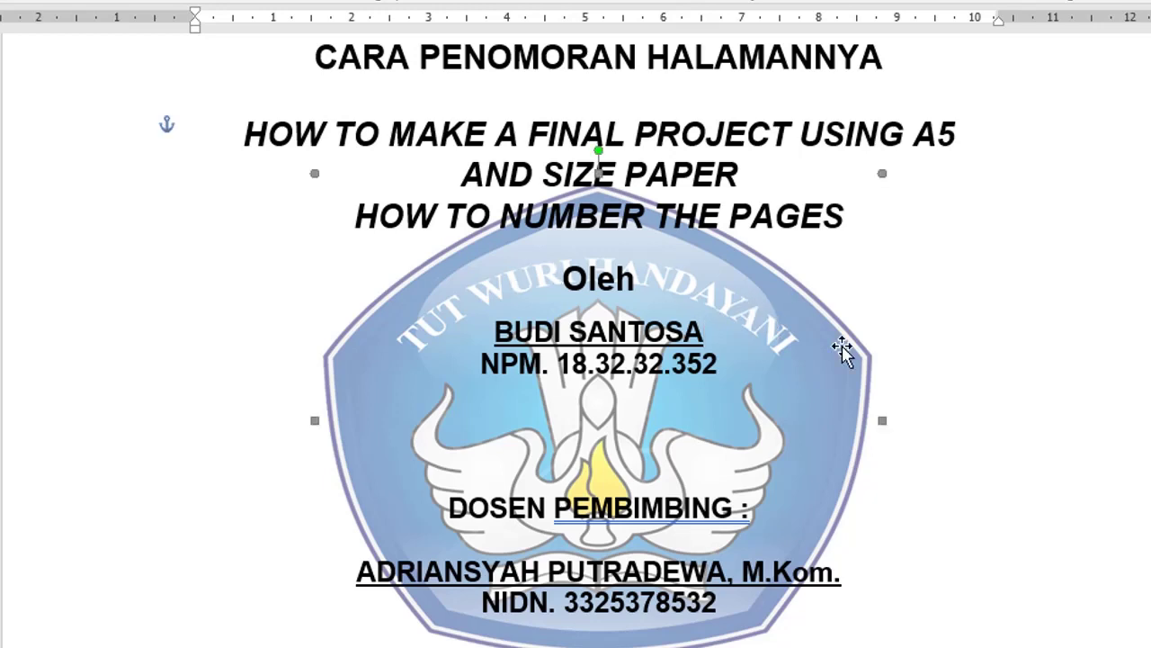
left_click_drag(843, 351, 807, 334)
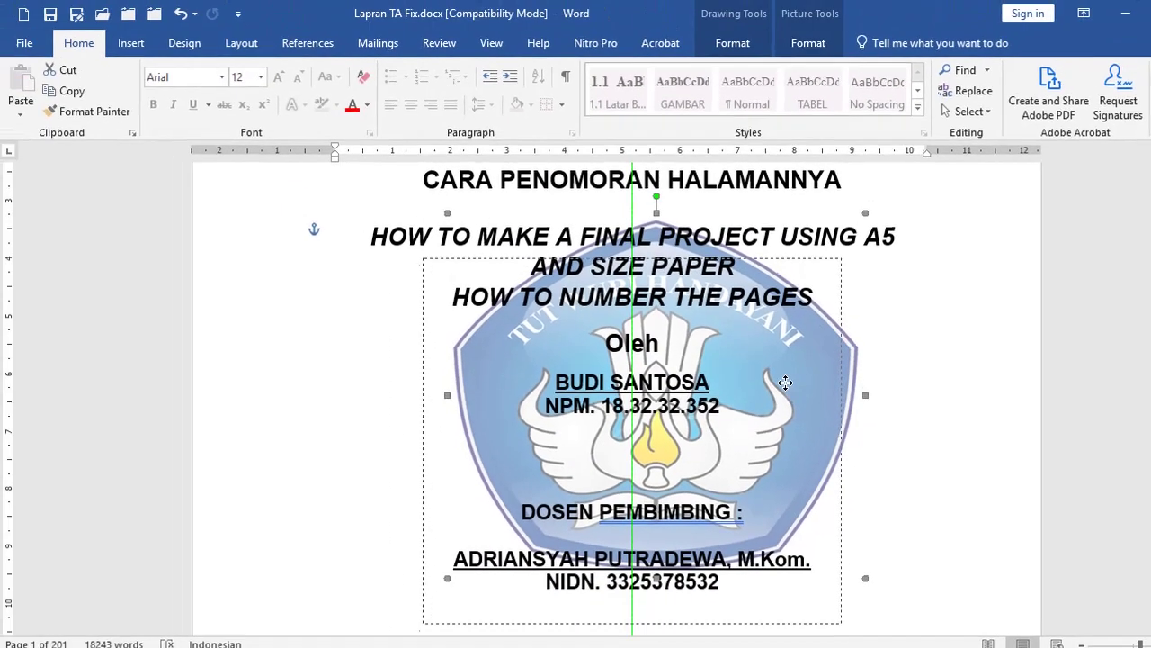
left_click_drag(785, 382, 784, 381)
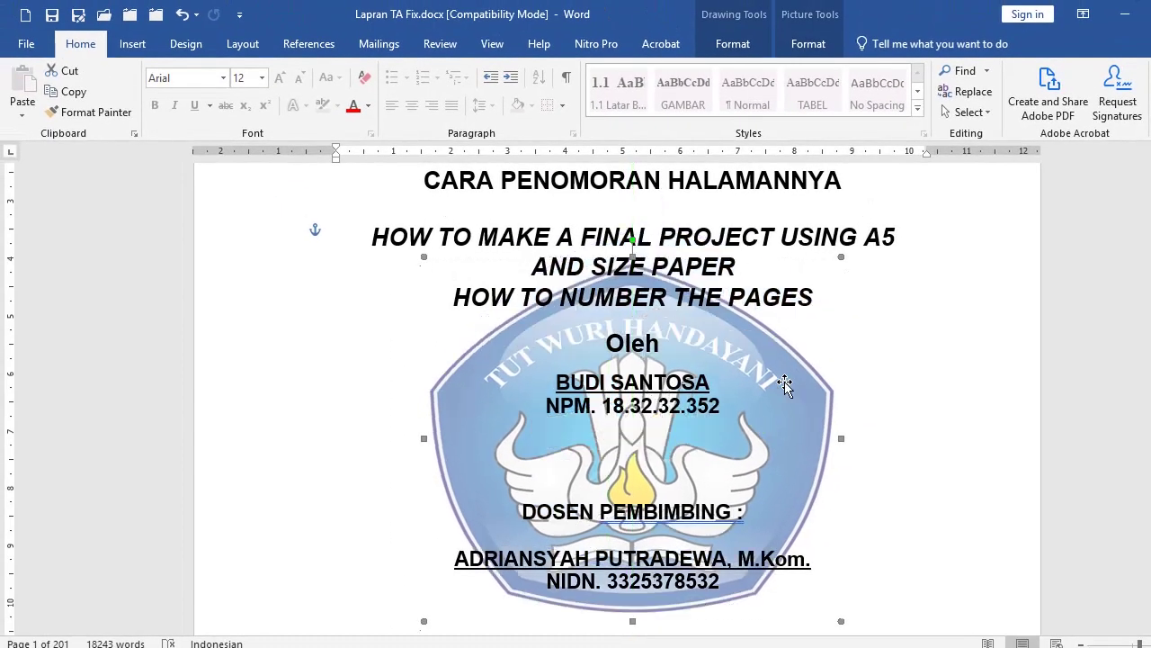
Step: Set the logo's text wrapping to Behind Text
right_click(796, 394)
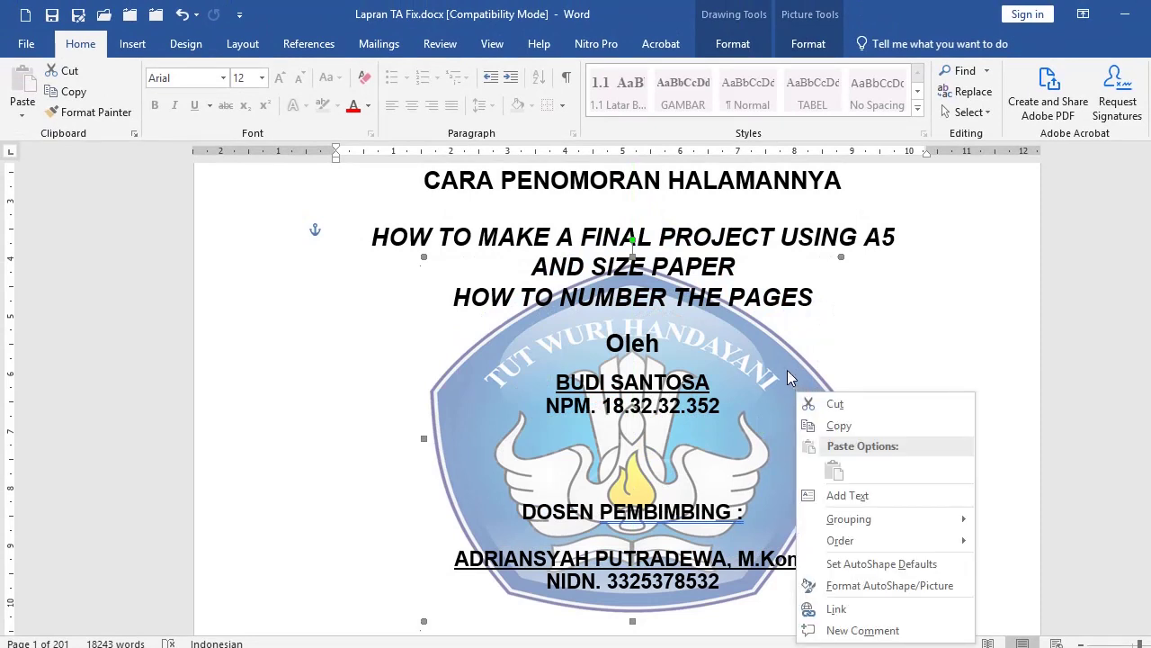
key("Escape")
left_click(809, 45)
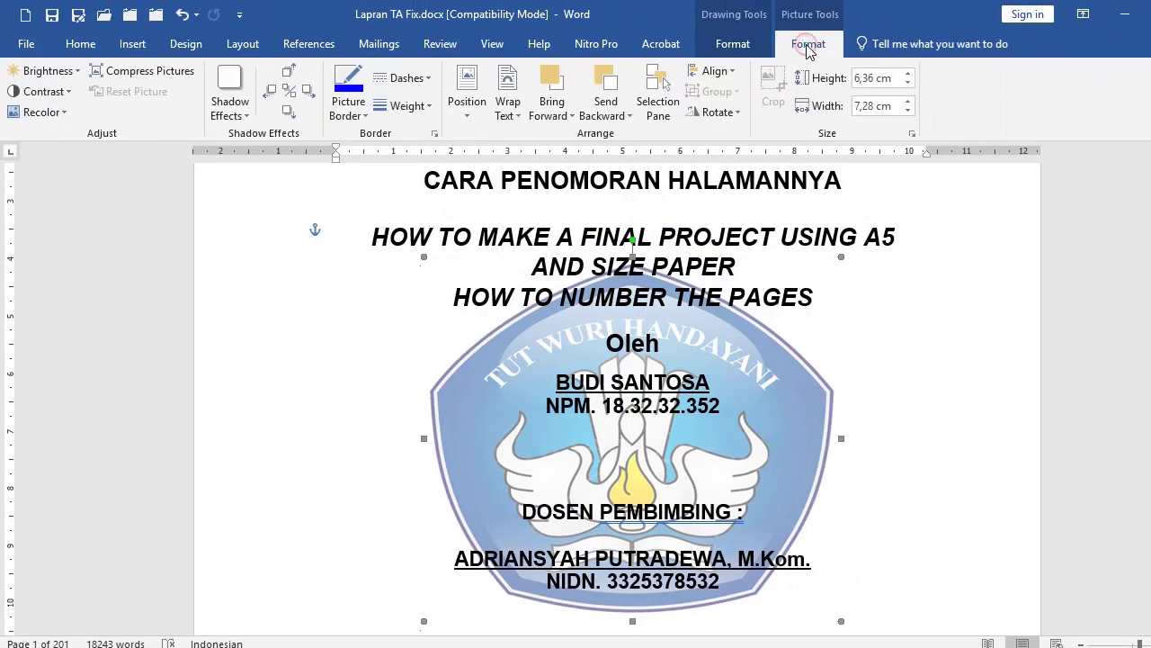
left_click(733, 47)
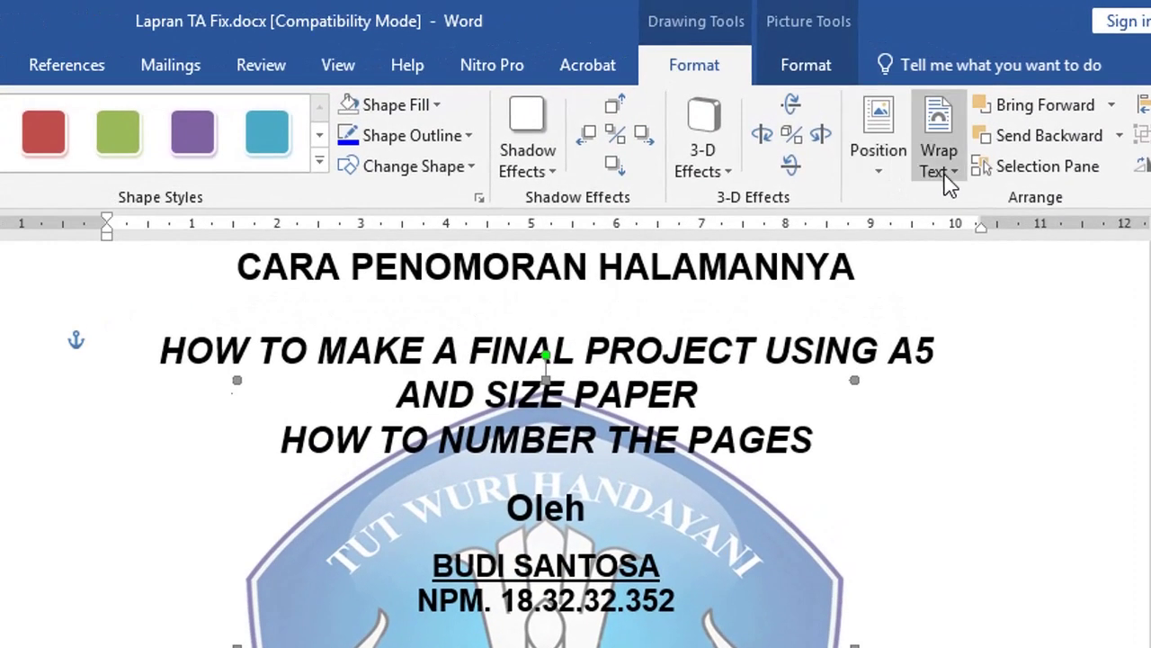
left_click(949, 179)
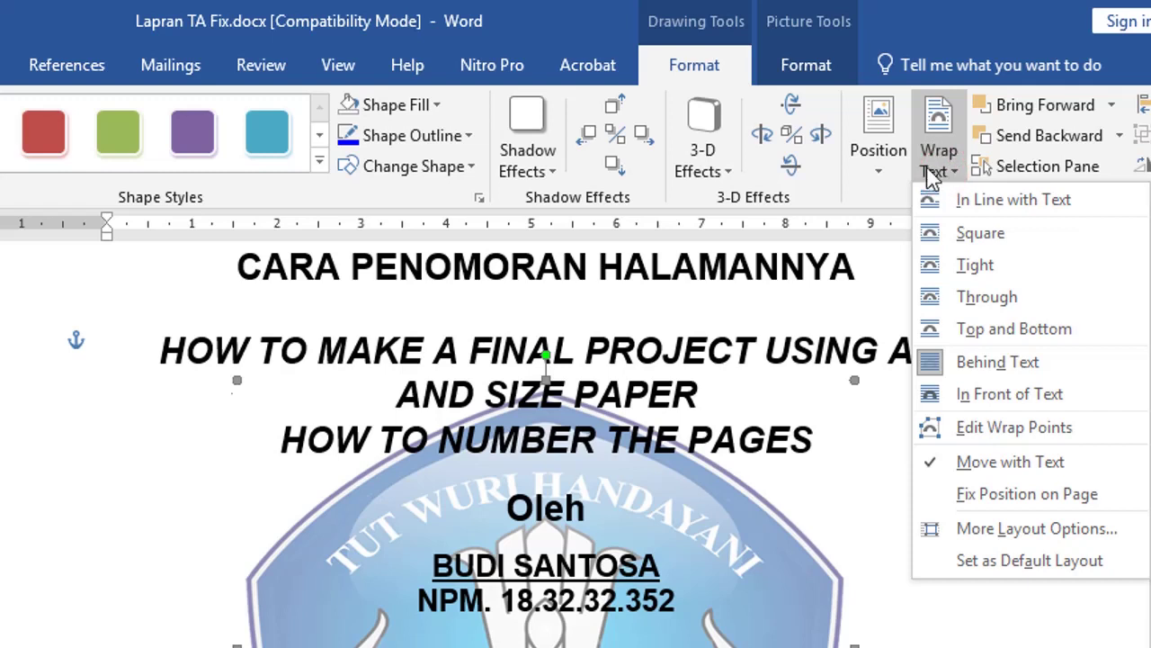
left_click(994, 363)
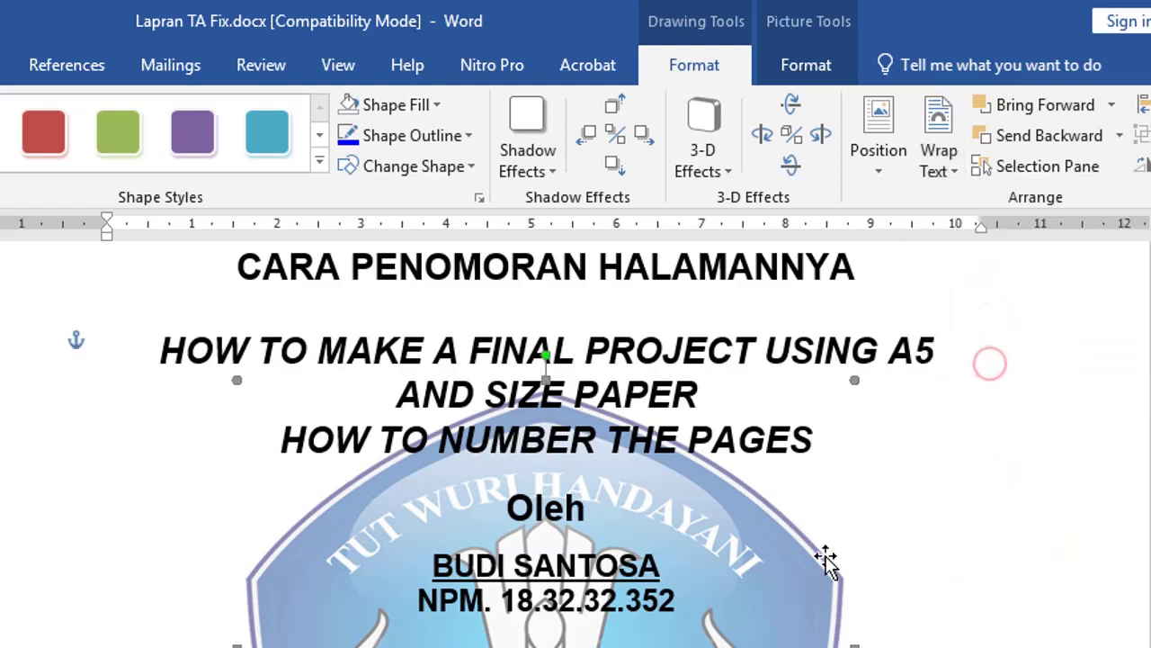
left_click(998, 565)
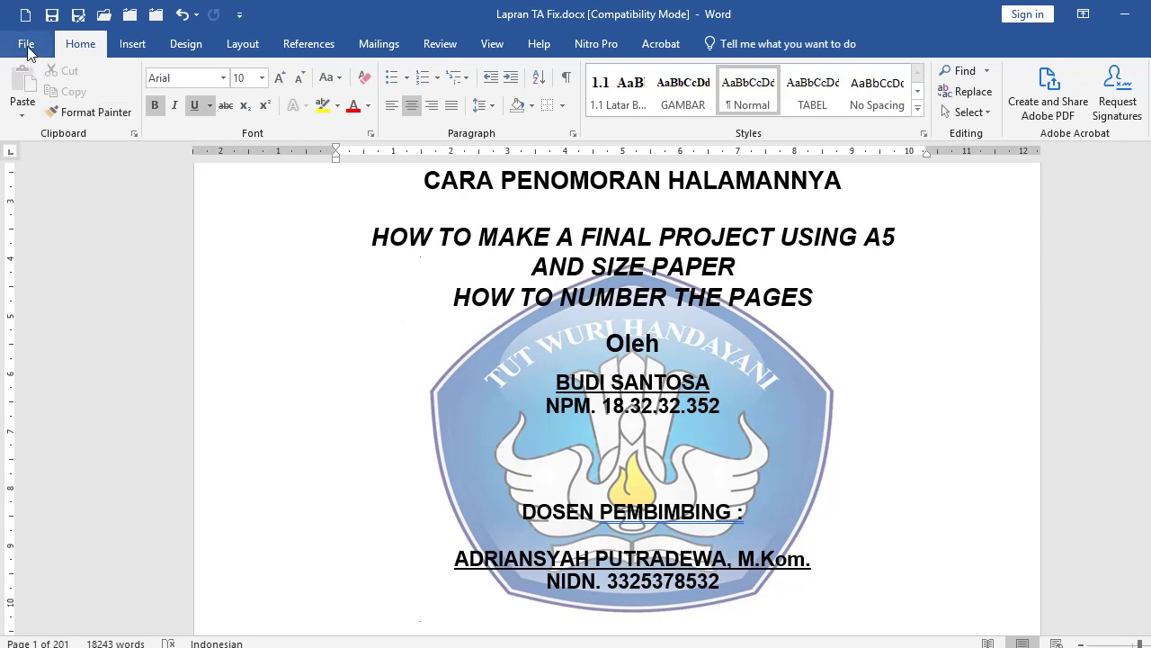
Step: Create a new blank document and paste in several sample paragraphs
left_click(25, 14)
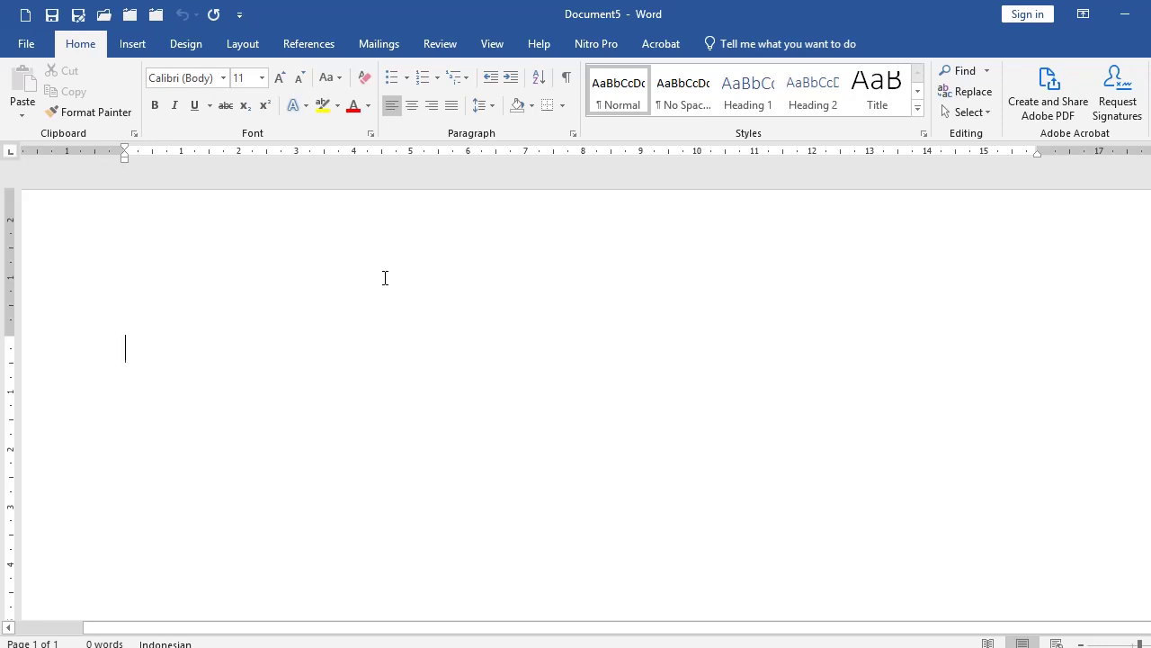
key("ctrl+v")
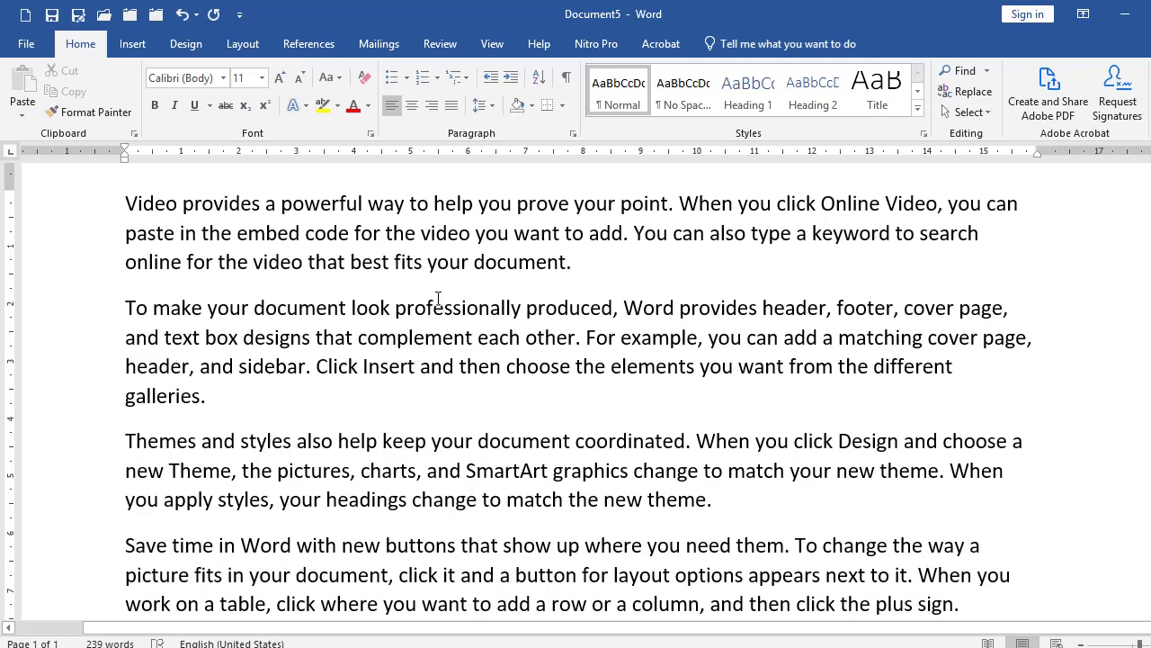
Step: Draw a Rectangle shape over the top sample paragraphs
left_click(132, 44)
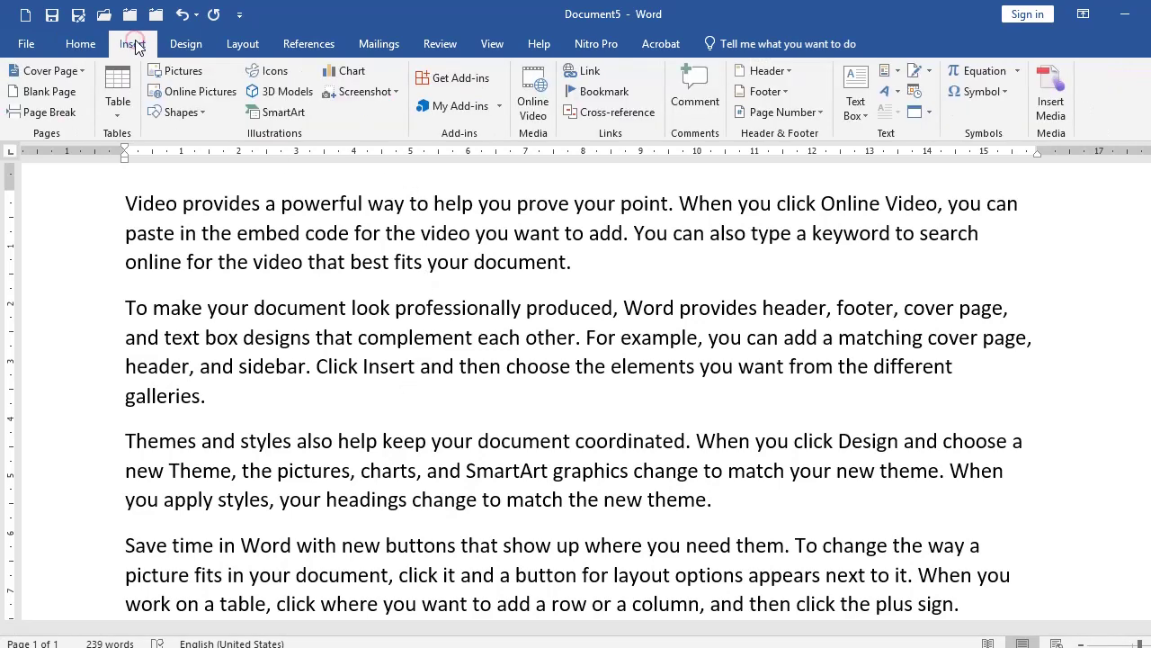
left_click(177, 111)
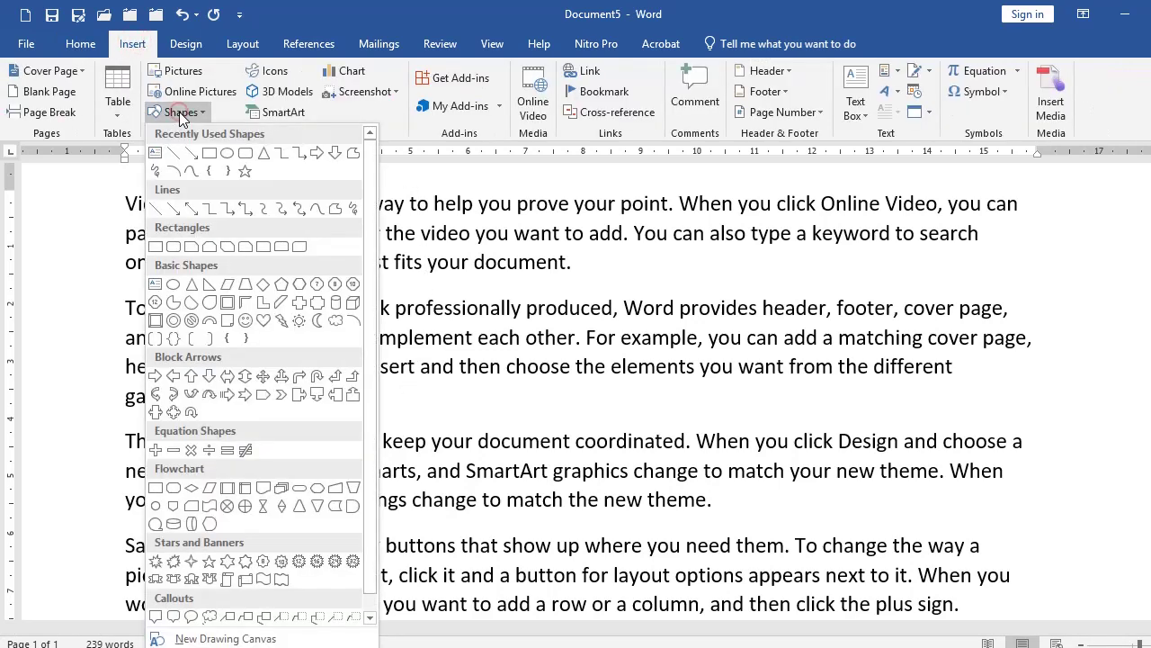
left_click(209, 154)
left_click_drag(309, 198, 665, 570)
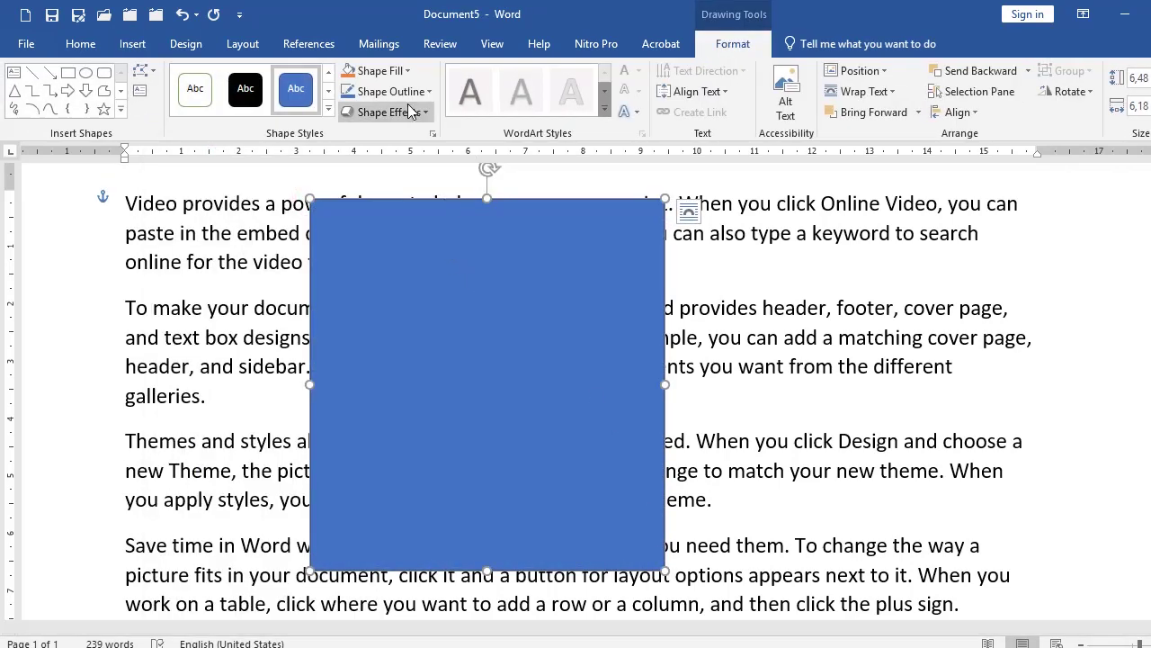
Step: Fill the rectangle with the picture Tutwuri Handayani.jpg
left_click(408, 71)
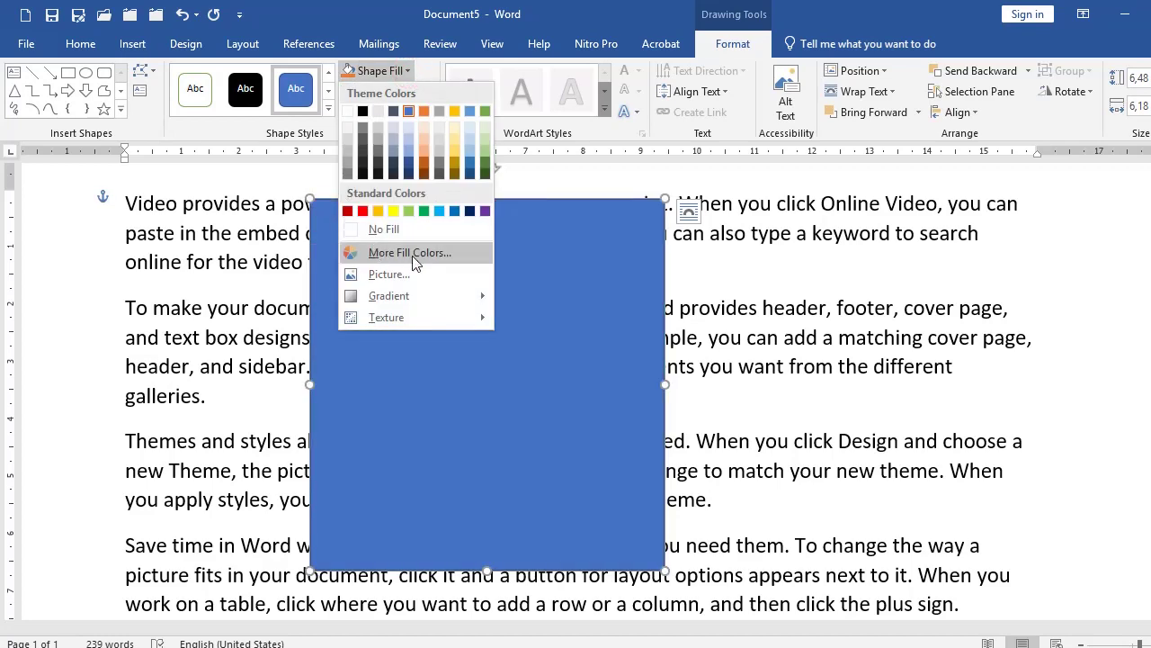
left_click(403, 274)
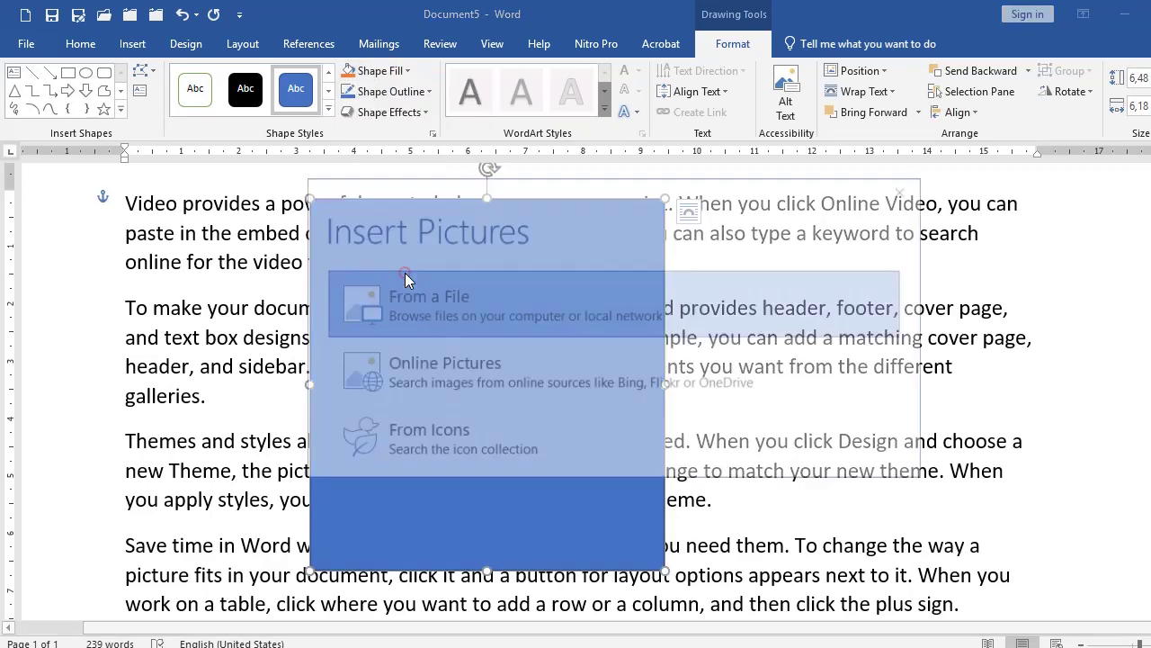
left_click(424, 303)
left_click(321, 139)
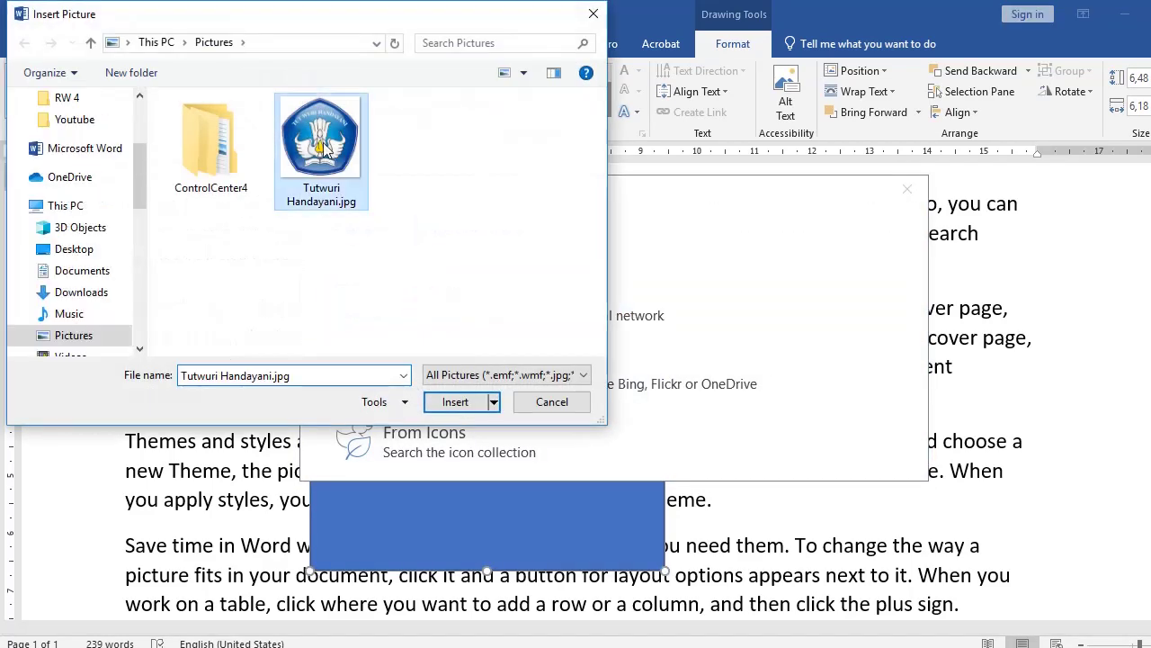
left_click(452, 402)
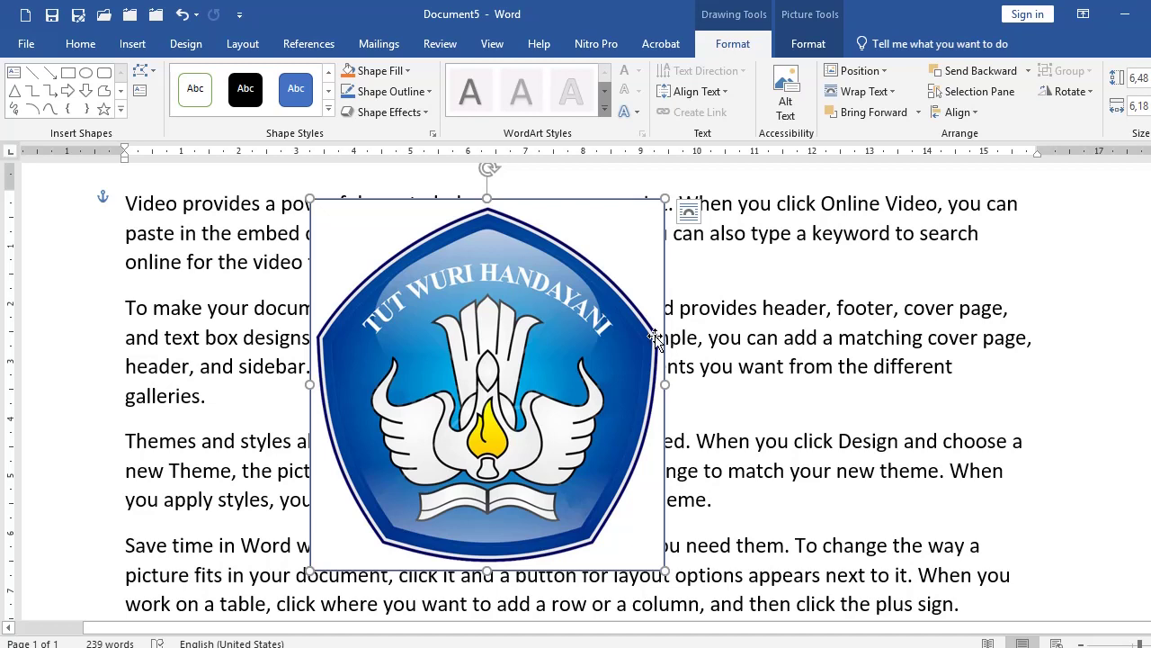
Step: Set the logo picture's fill transparency to 64% in the Format Shape pane
right_click(545, 326)
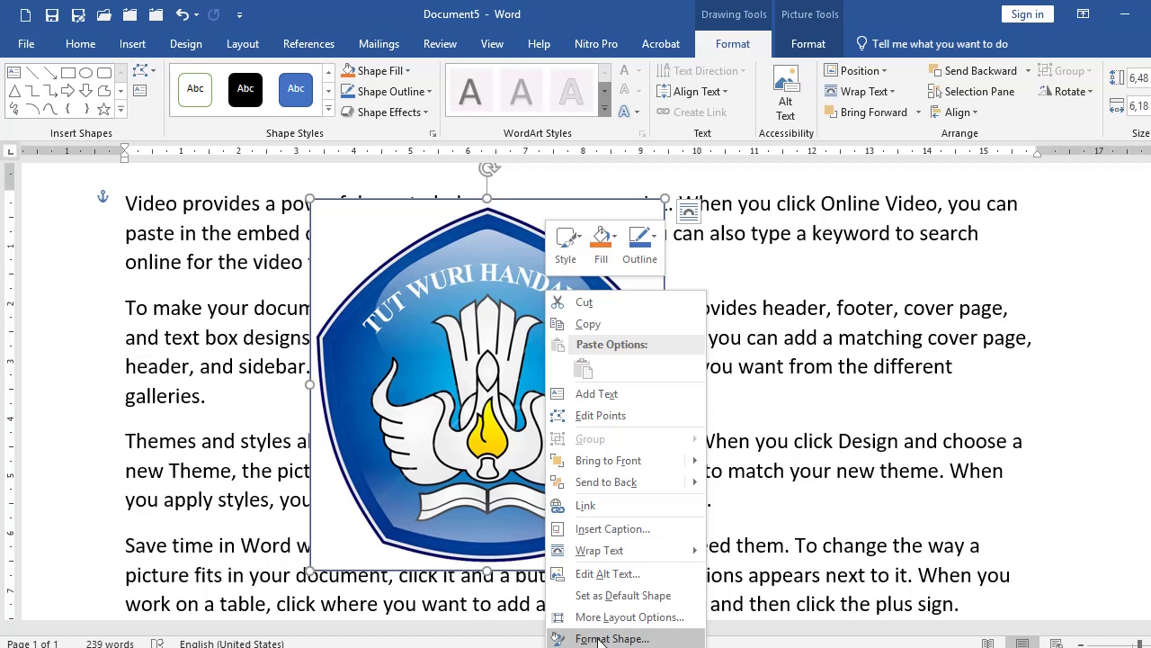
left_click(598, 638)
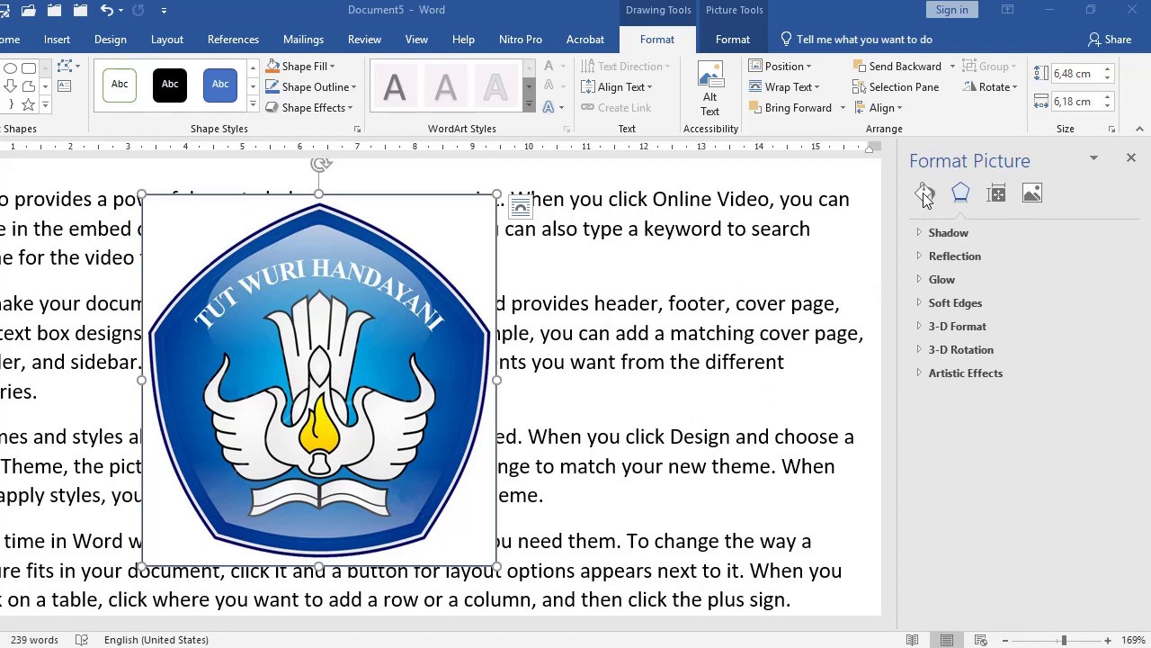
left_click(925, 194)
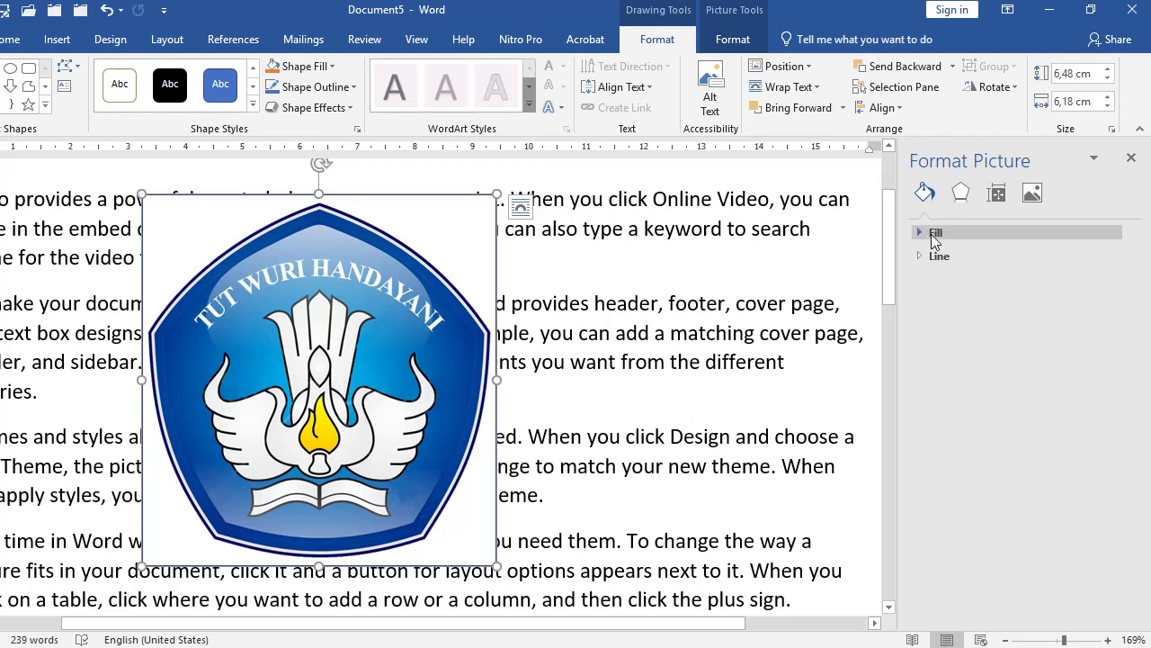
left_click(935, 233)
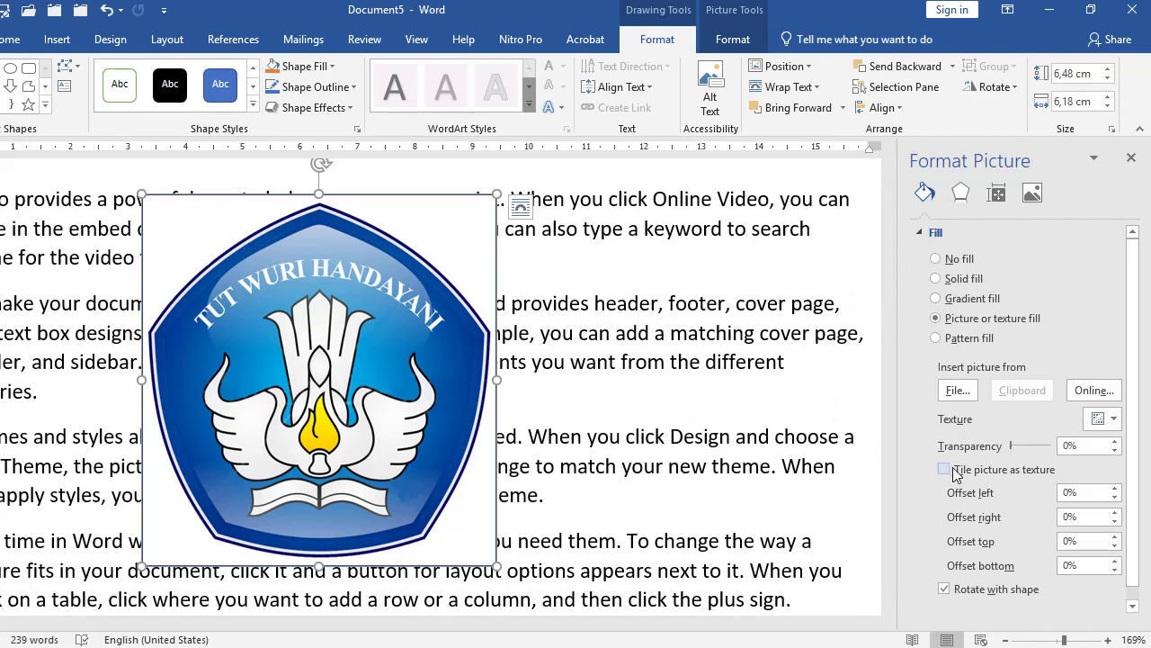
left_click_drag(1009, 446, 1035, 447)
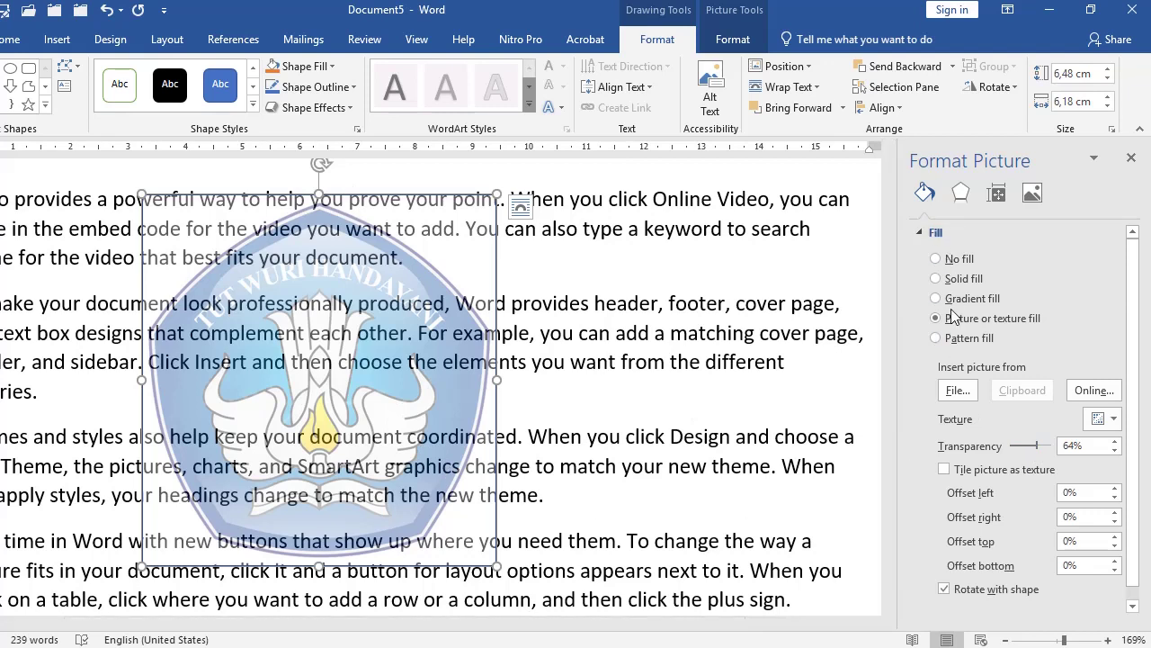
left_click(920, 233)
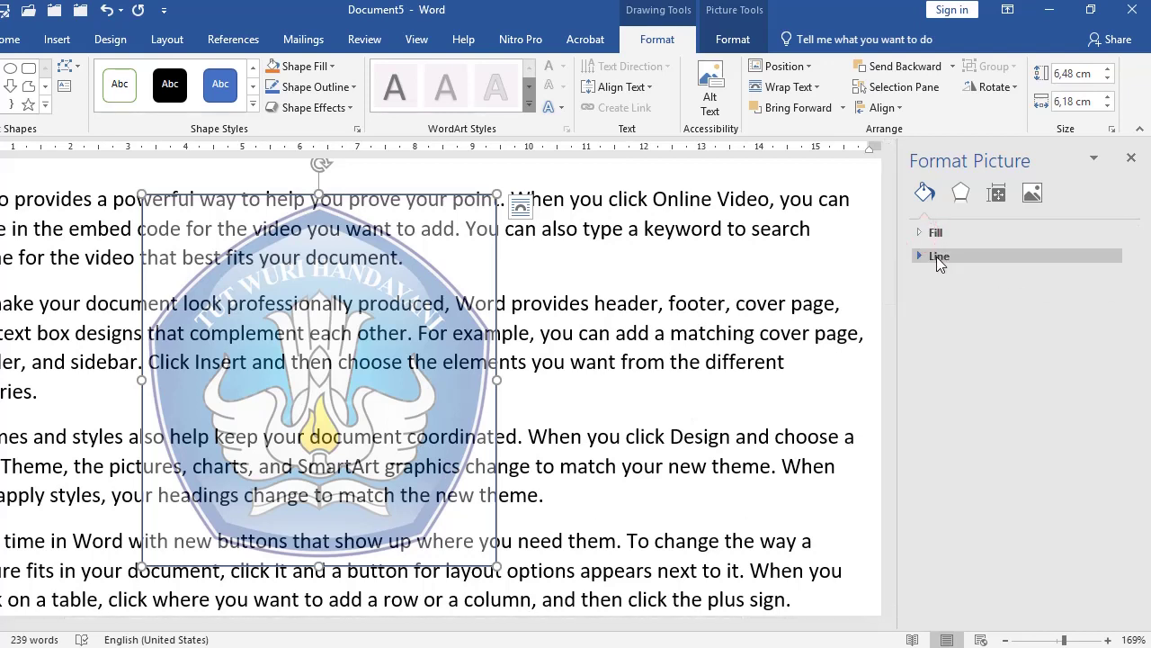
Step: Make the logo's outline white with 100% transparency
left_click(939, 259)
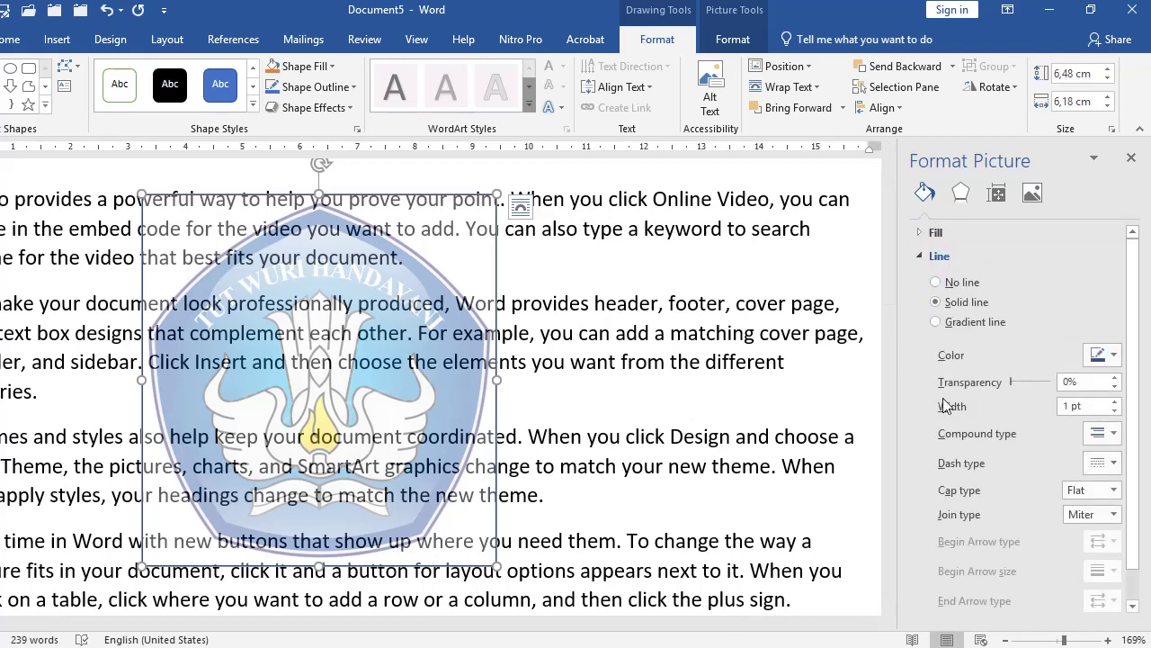
left_click(1113, 356)
left_click(1115, 359)
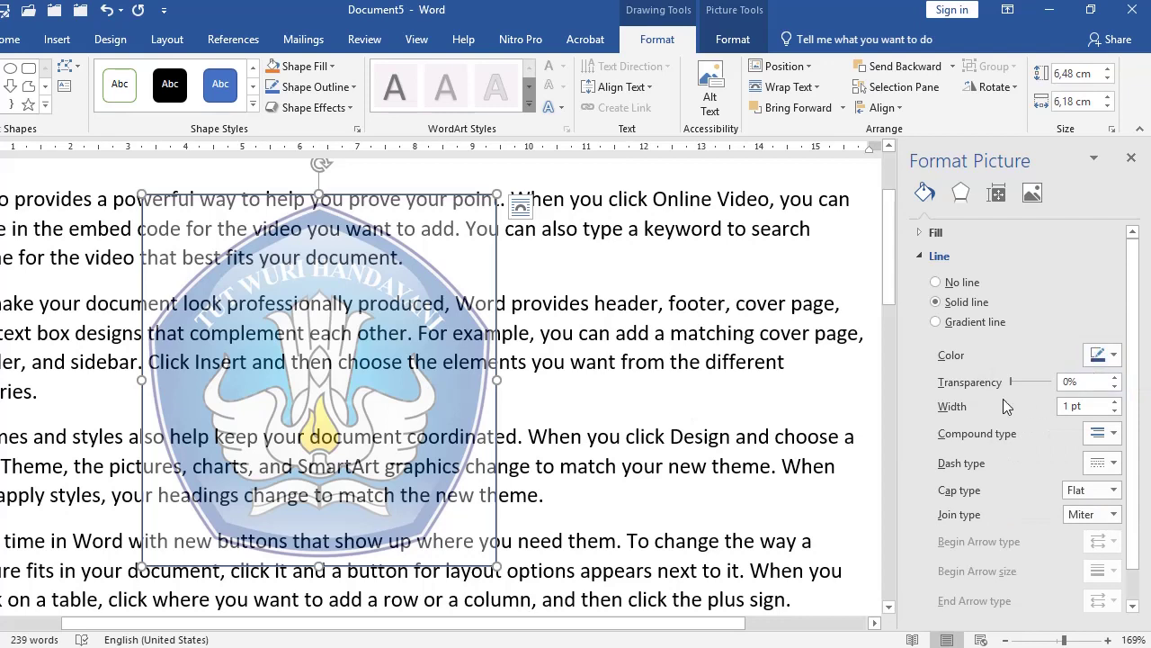
left_click(1113, 355)
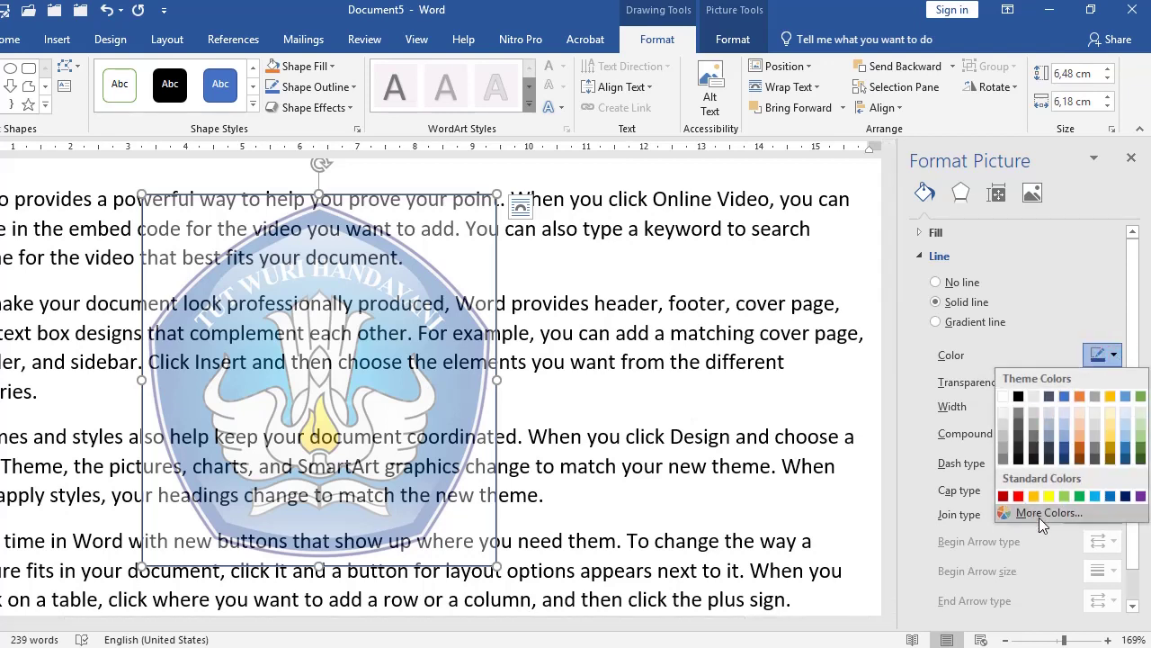
left_click(1003, 396)
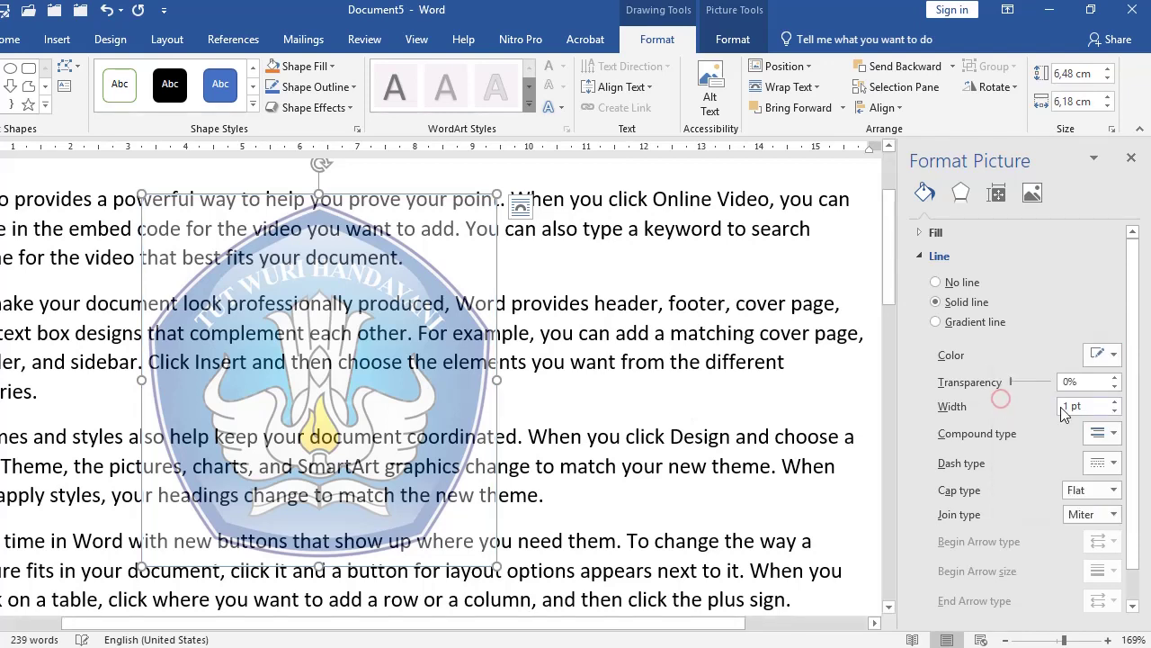
left_click_drag(1010, 383, 1051, 383)
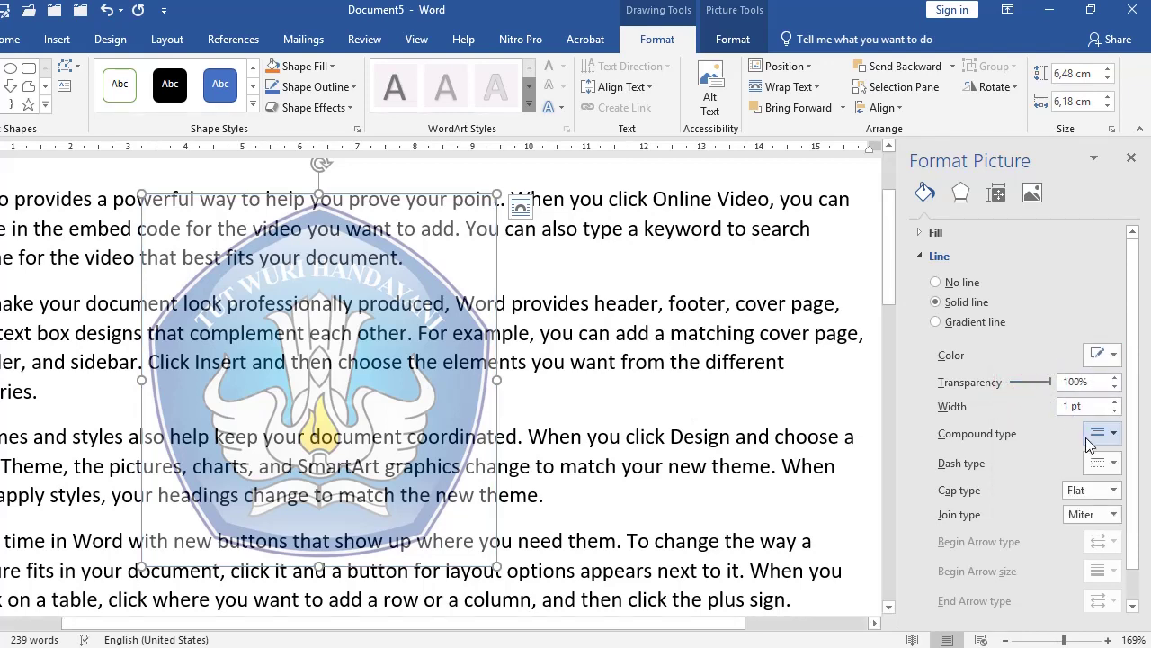
left_click(756, 365)
Step: Nudge the logo slightly to the right
left_click(679, 371)
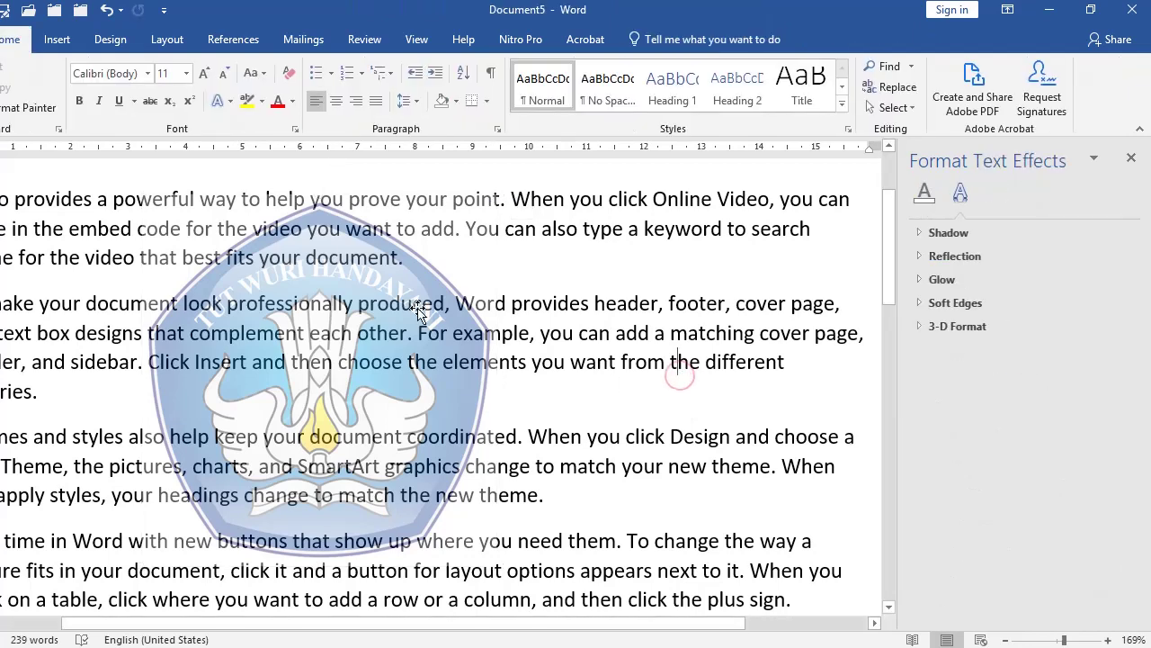
left_click(358, 329)
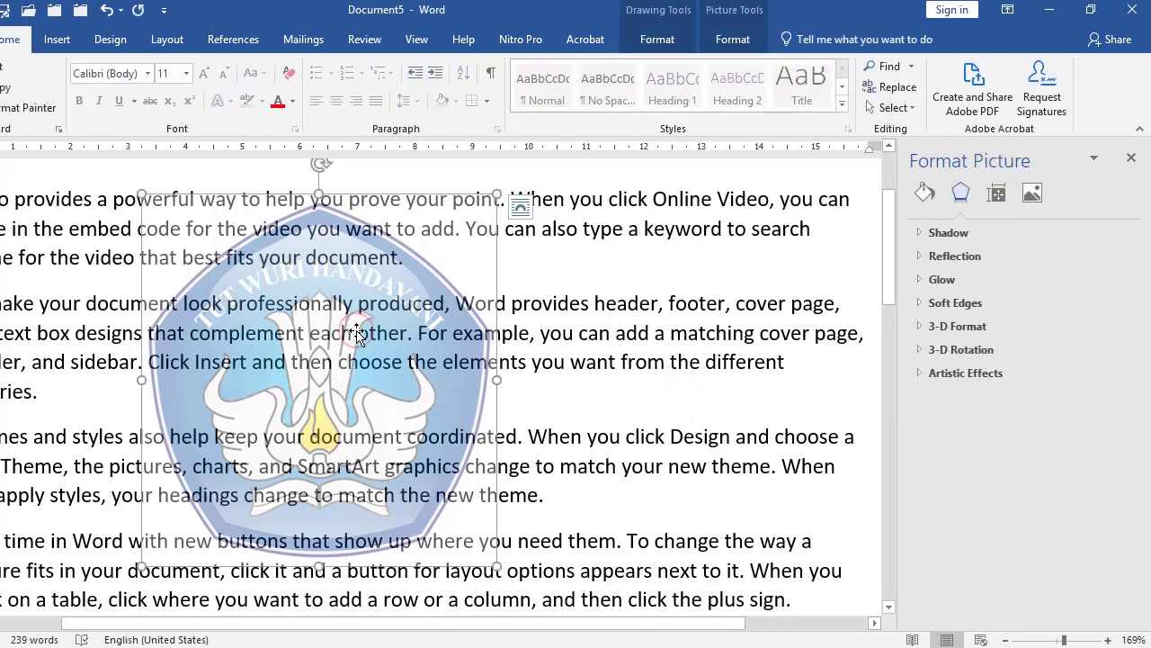
left_click_drag(421, 283, 463, 287)
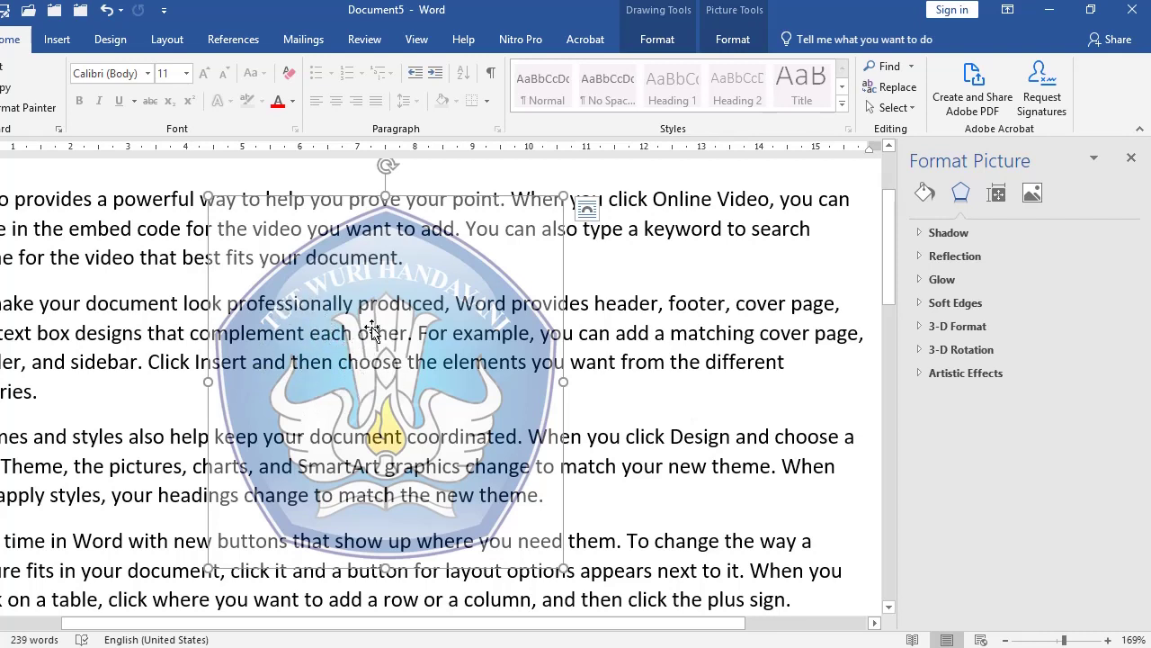
Step: Put the logo behind the text, then show previews of the open Word windows
right_click(452, 272)
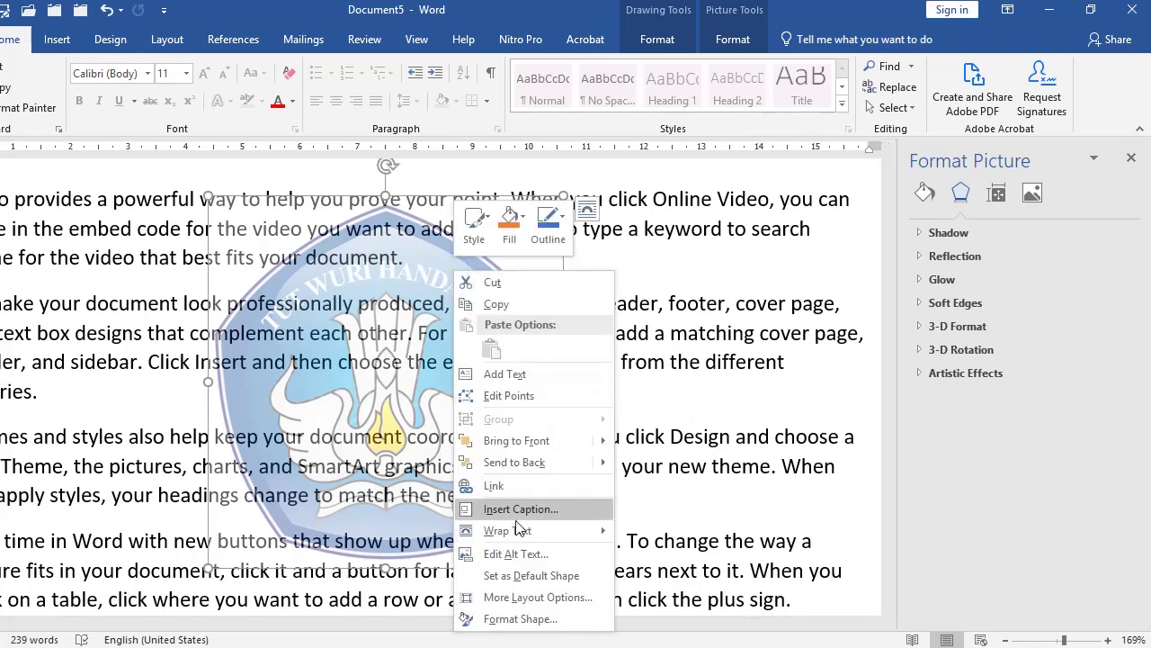
left_click(657, 501)
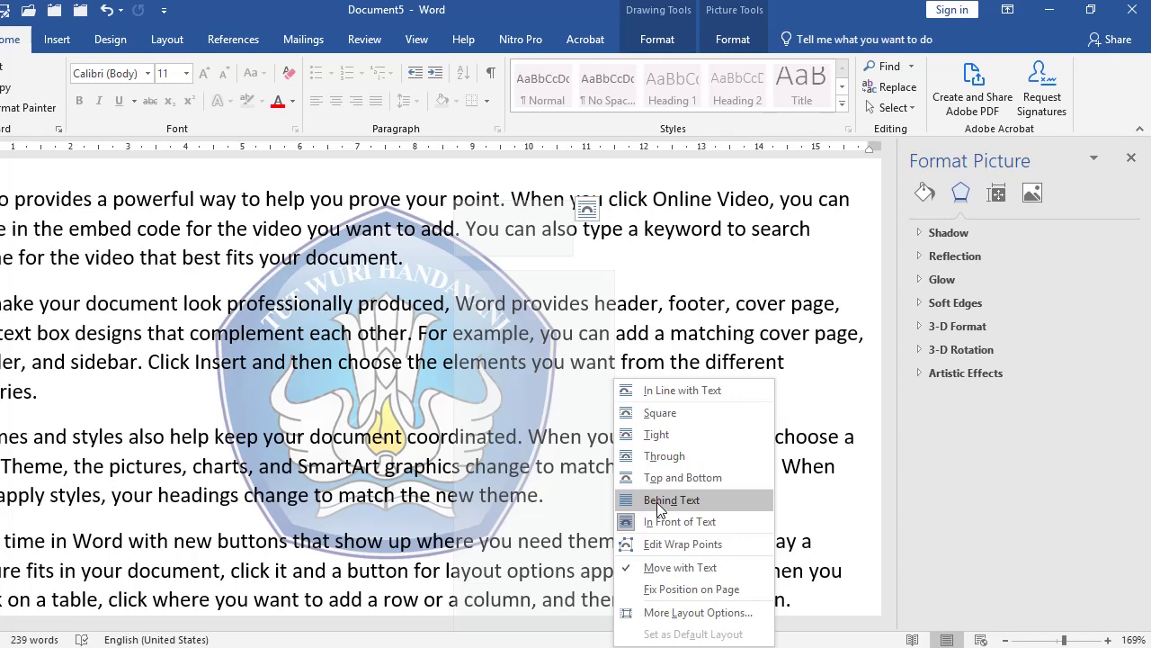
left_click(661, 500)
left_click(622, 466)
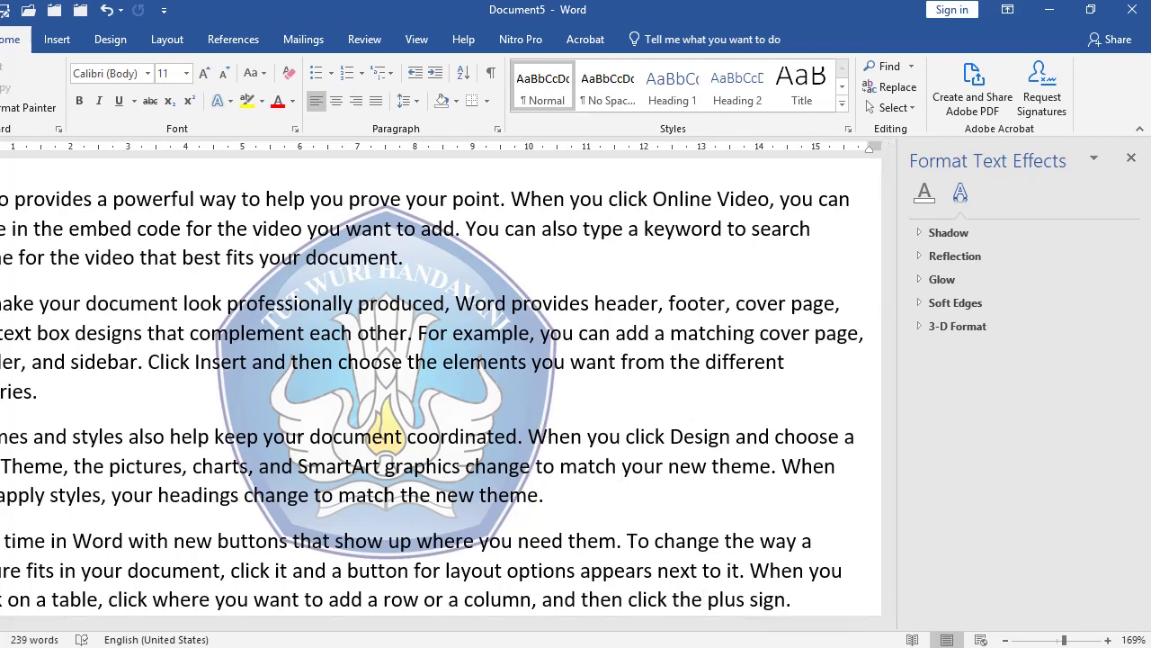
left_click(694, 646)
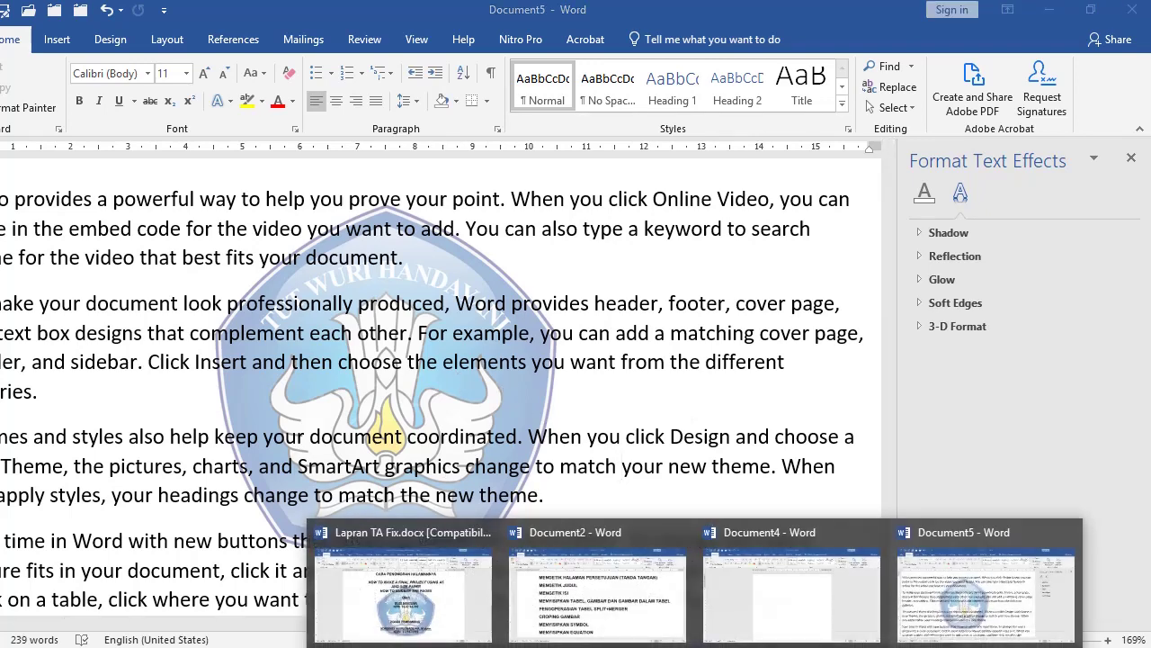
Step: Switch to the Lapran TA Fix report and scroll to the BAB I PENDAHULUAN chapter
left_click(403, 589)
scroll(375, 419, "up", 1)
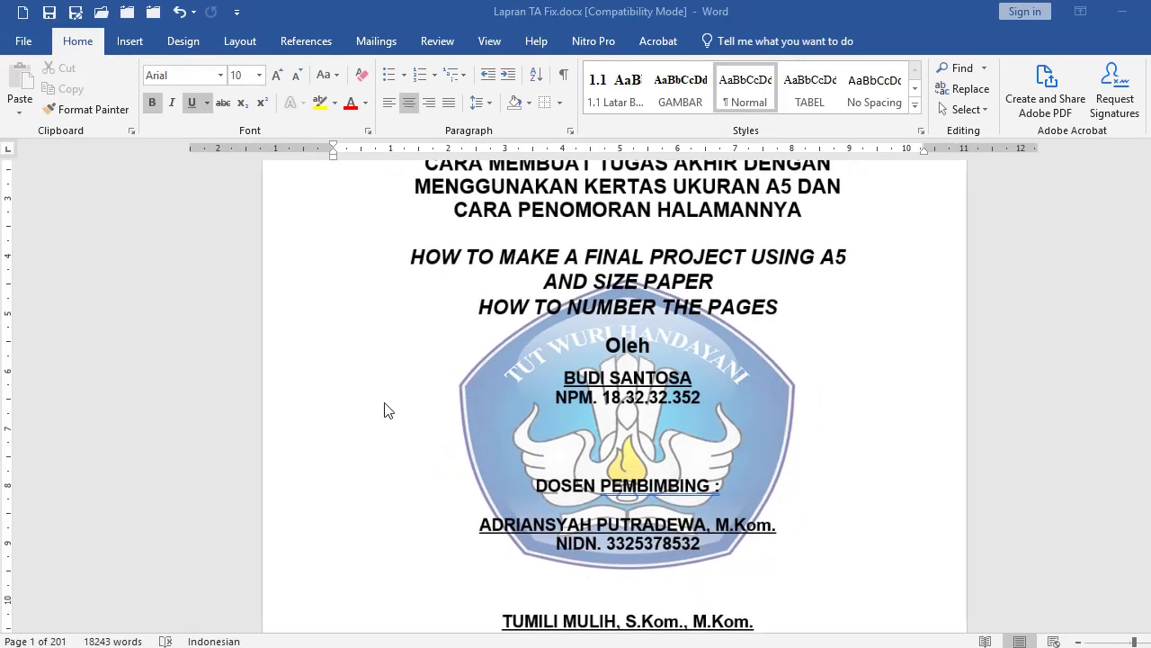
scroll(528, 408, "down", 8)
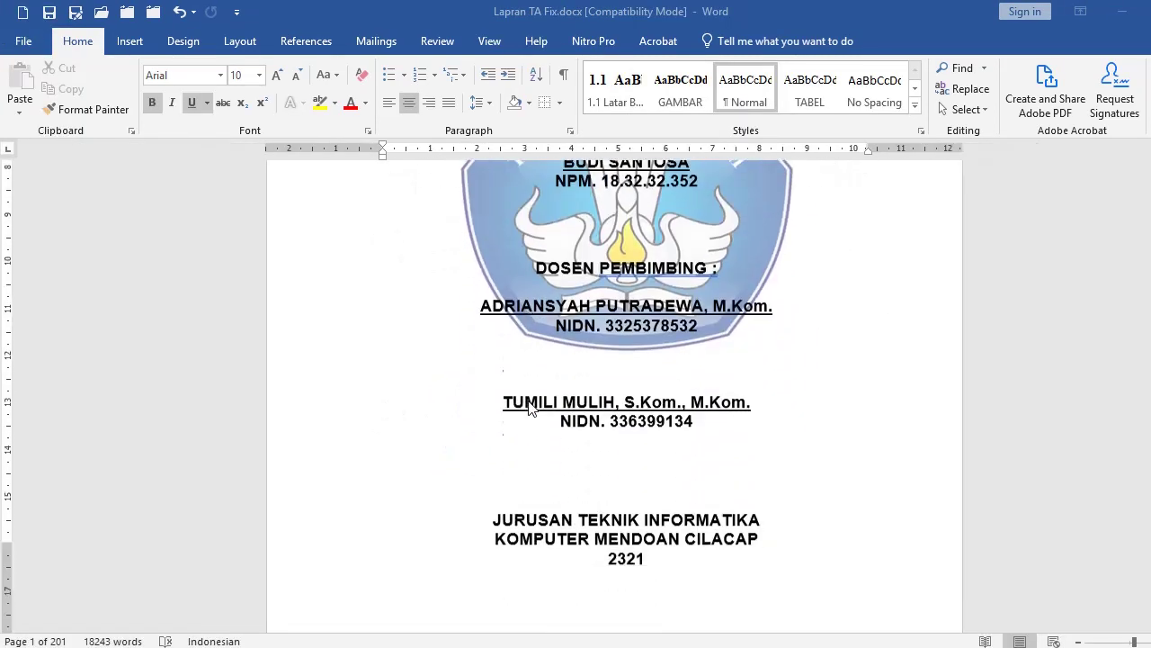
scroll(530, 408, "down", 20)
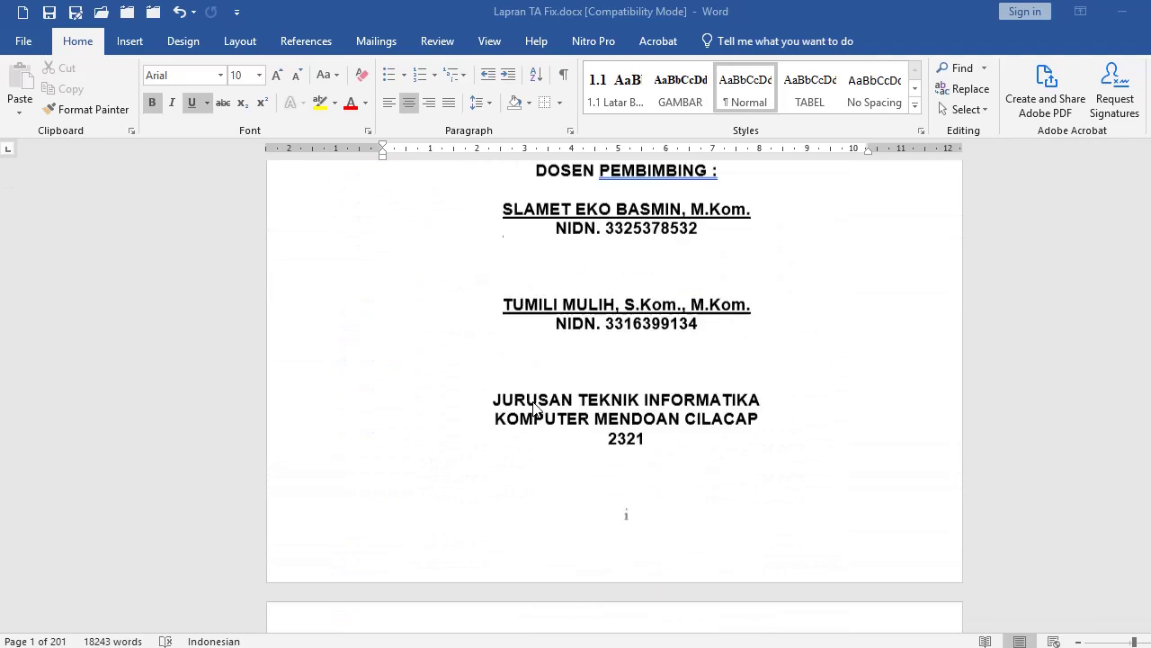
scroll(537, 407, "down", 20)
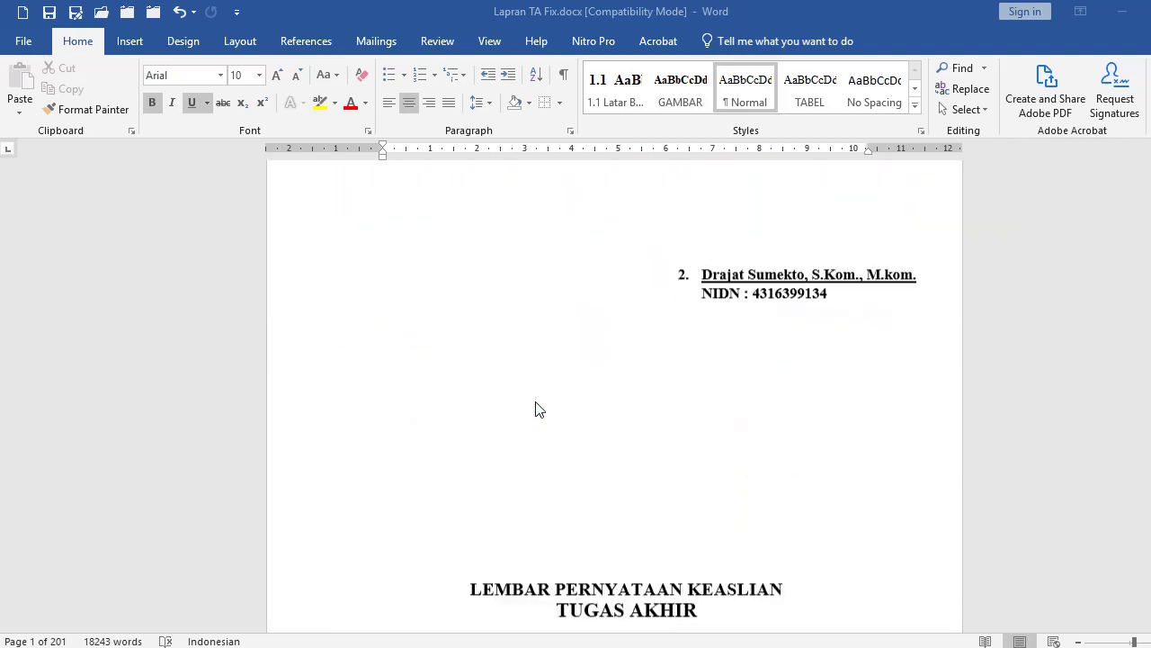
scroll(537, 408, "down", 20)
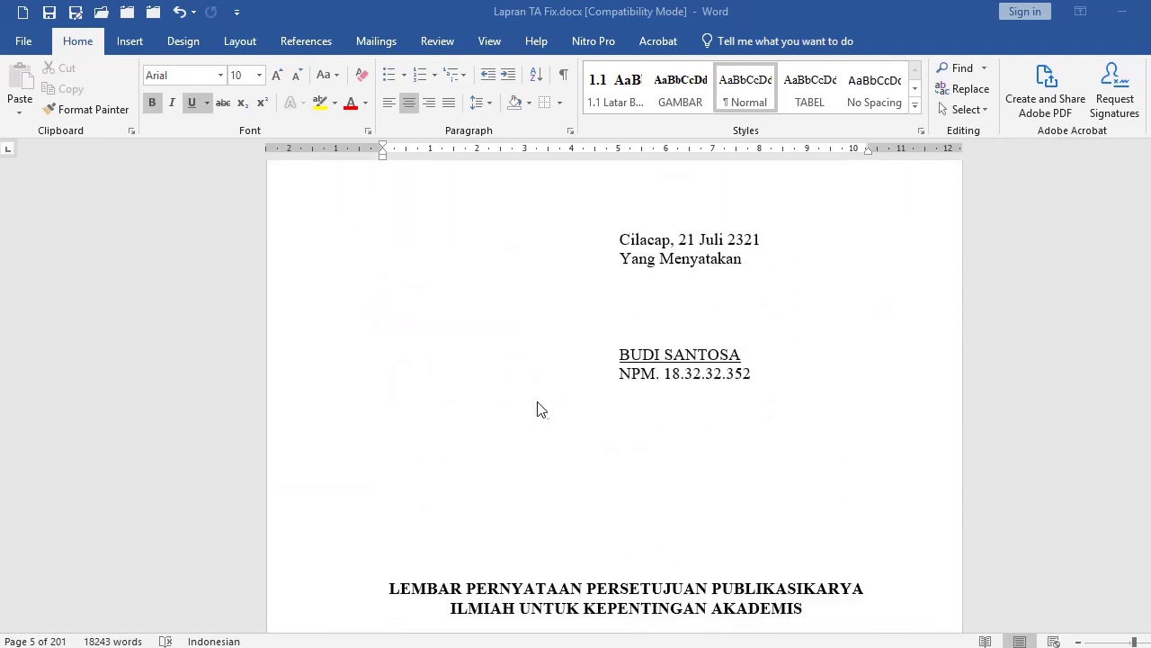
scroll(678, 387, "up", 5)
scroll(675, 387, "up", 18)
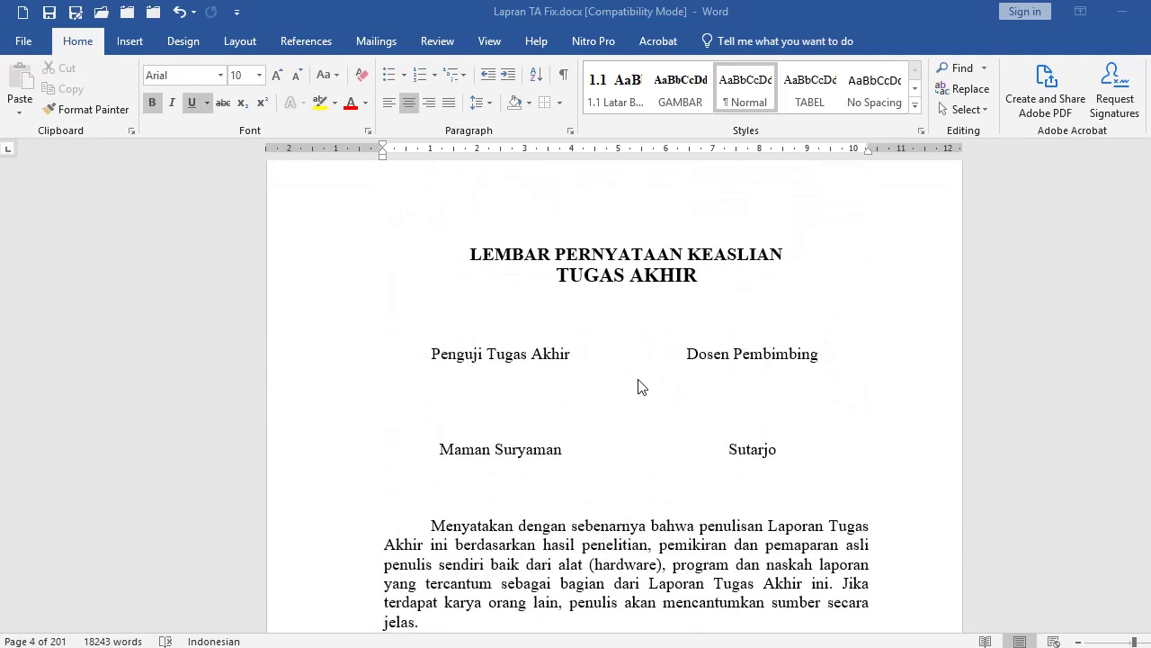
scroll(648, 384, "down", 20)
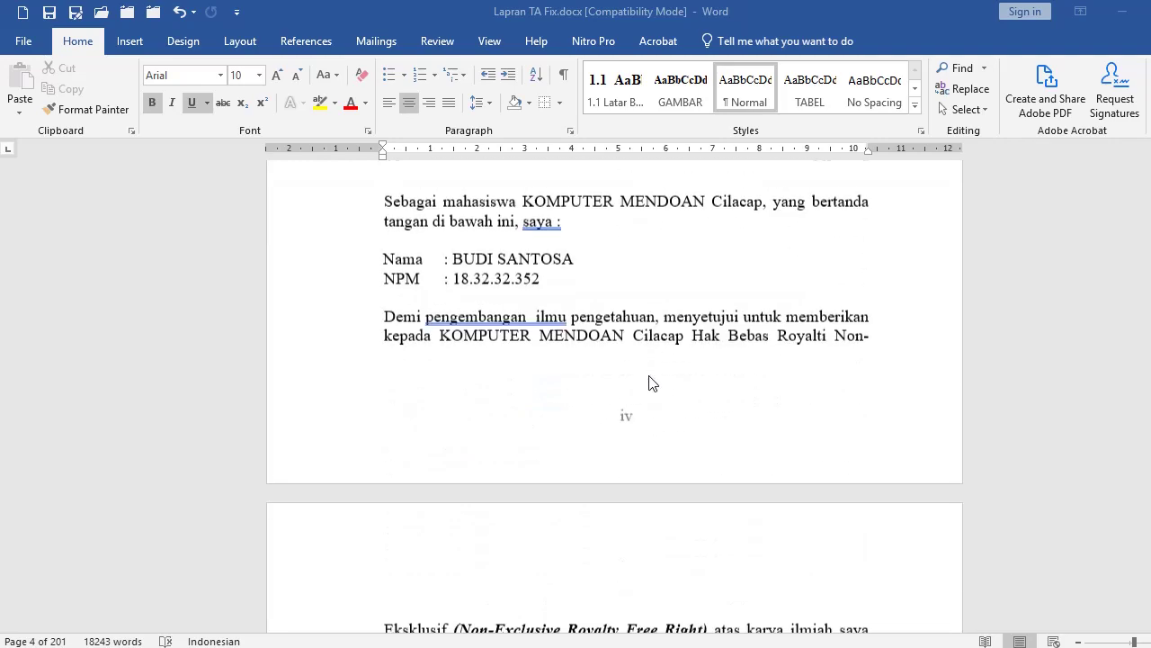
scroll(650, 382, "down", 20)
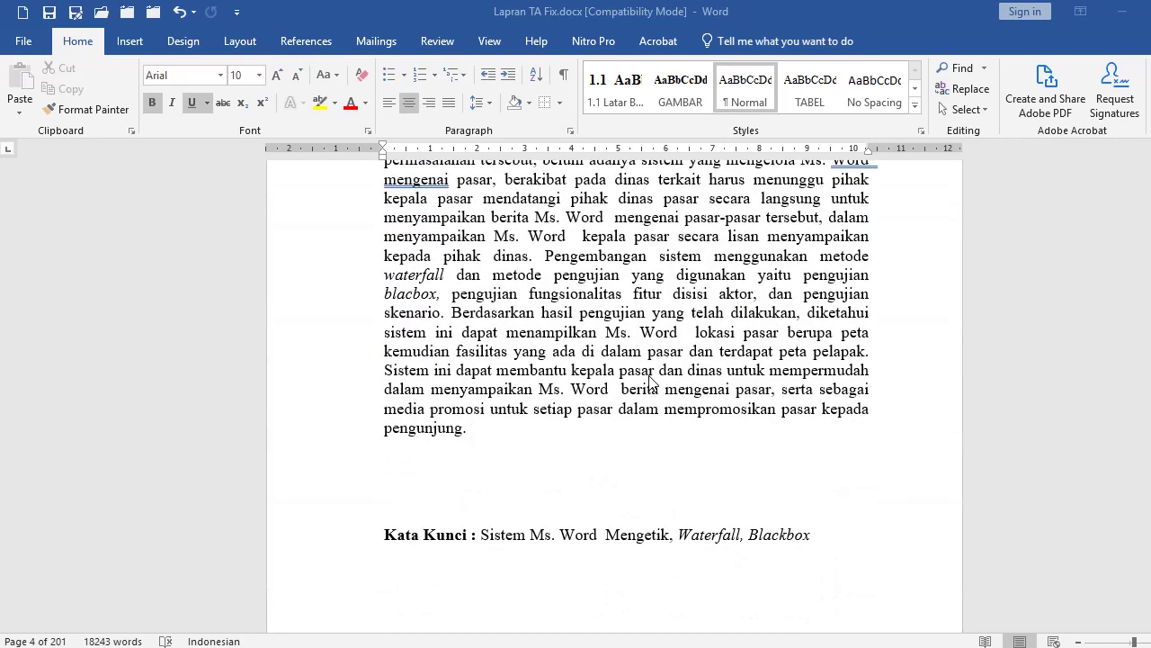
scroll(652, 382, "down", 12)
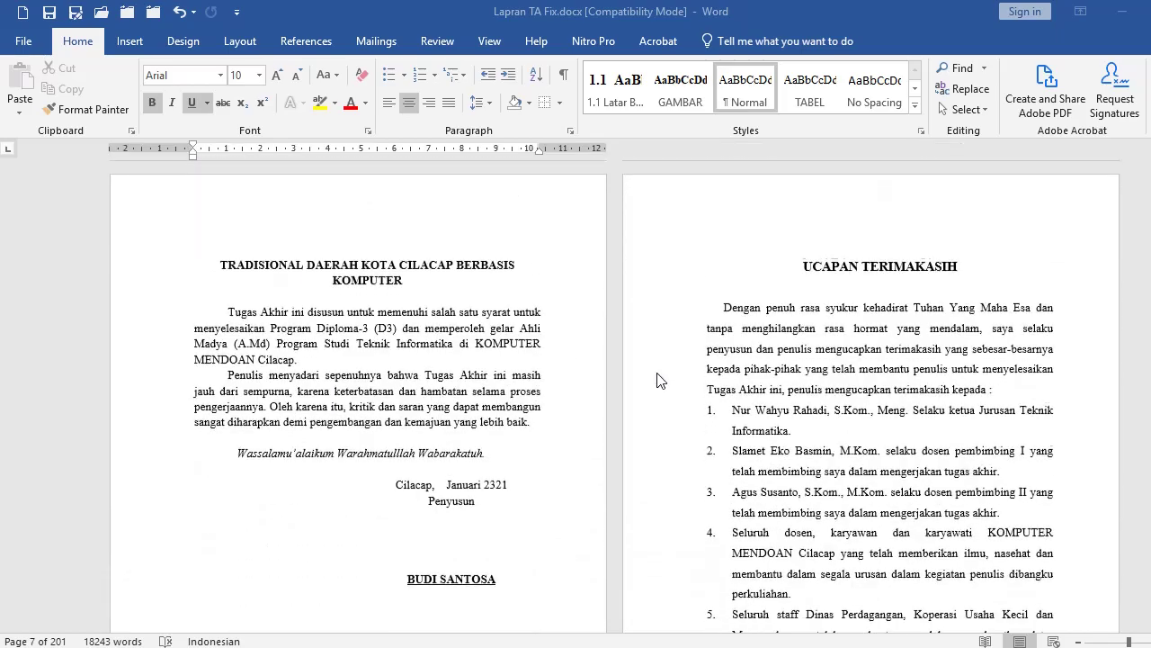
scroll(661, 377, "down", 15)
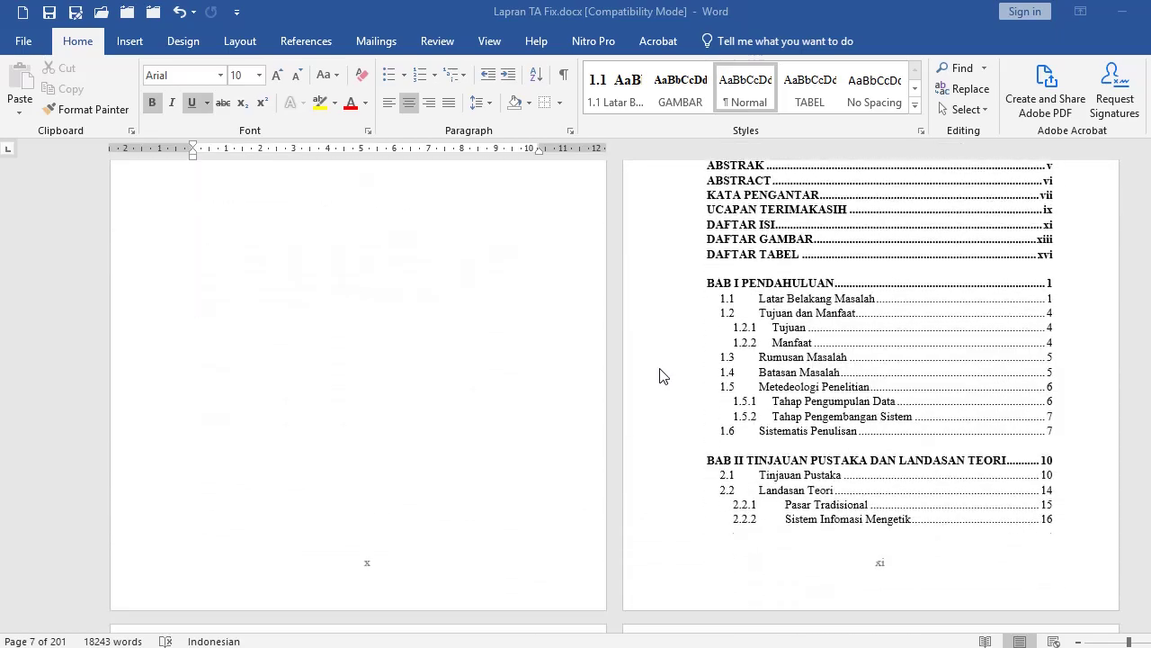
scroll(683, 395, "up", 3, "ctrl")
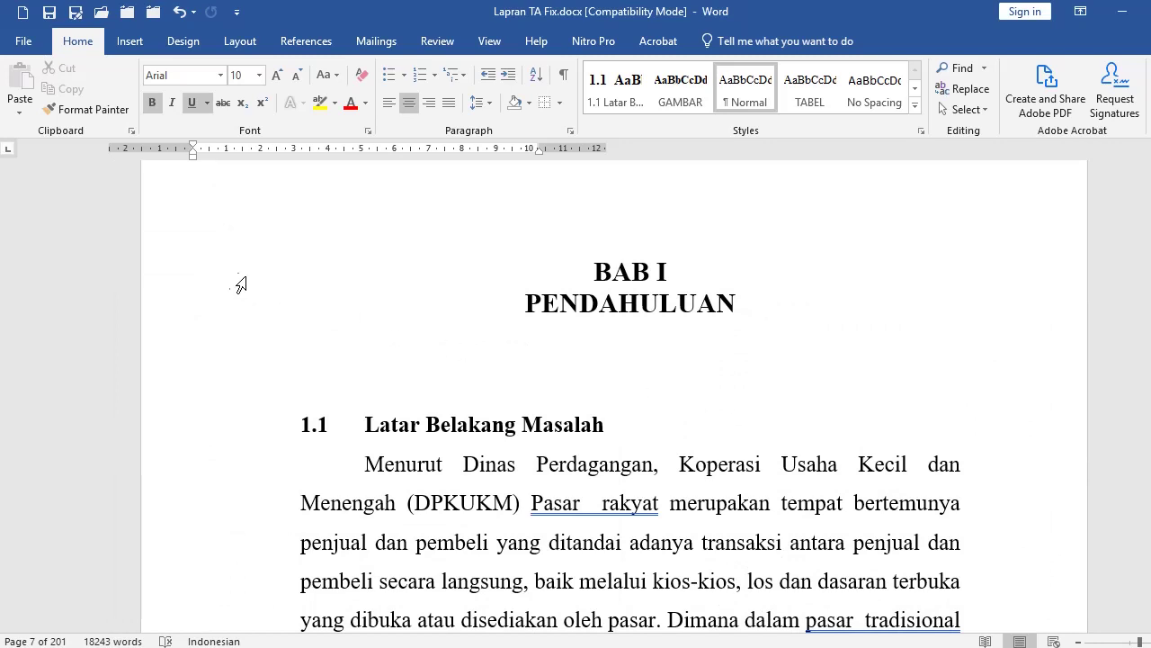
Step: Inspect the BAB I PENDAHULUAN title and the 1.1 Latar Belakang Masalah heading line
left_click_drag(203, 274, 204, 305)
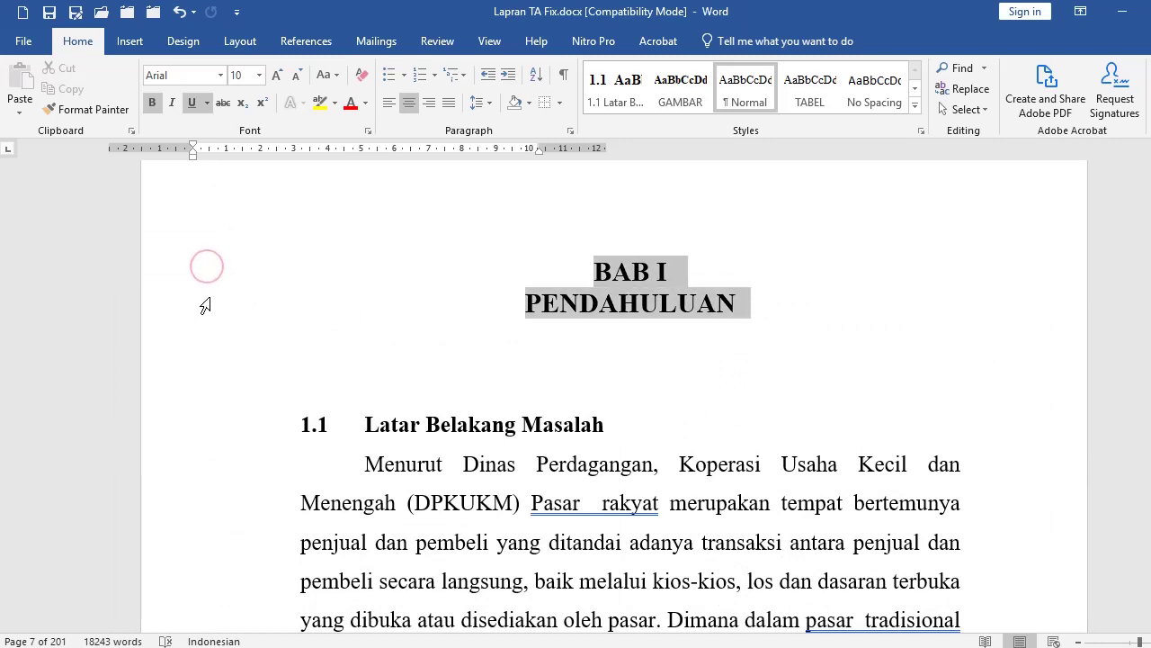
left_click(534, 352)
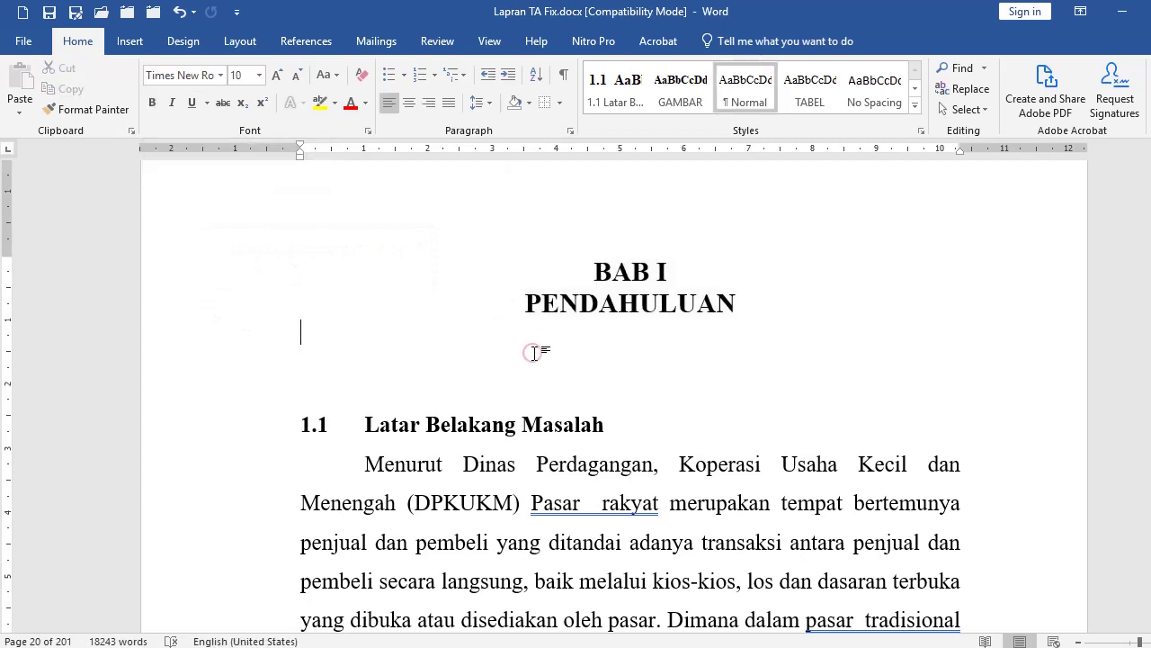
scroll(542, 351, "down", 3)
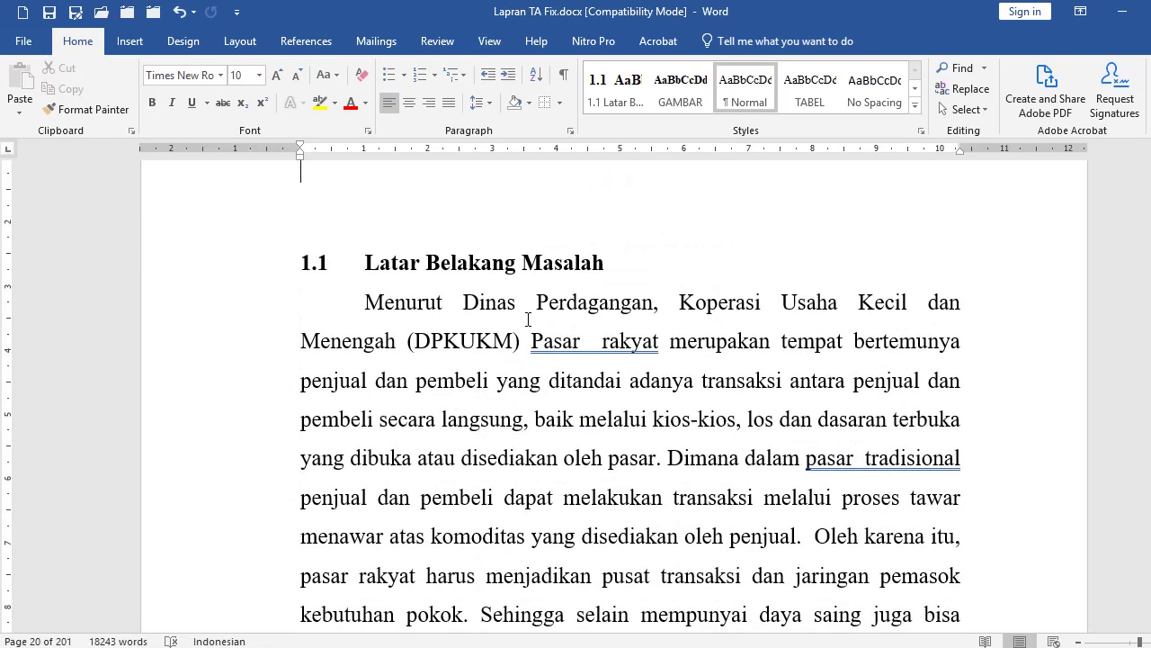
scroll(528, 320, "up", 3)
left_click(210, 436)
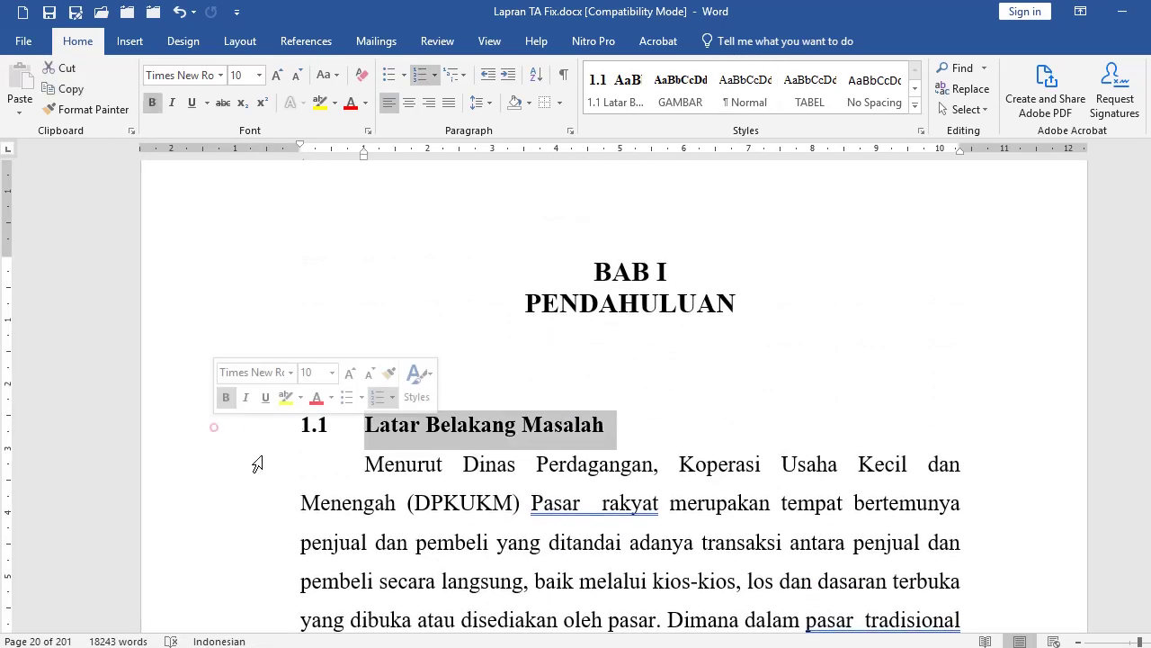
scroll(399, 405, "down", 2)
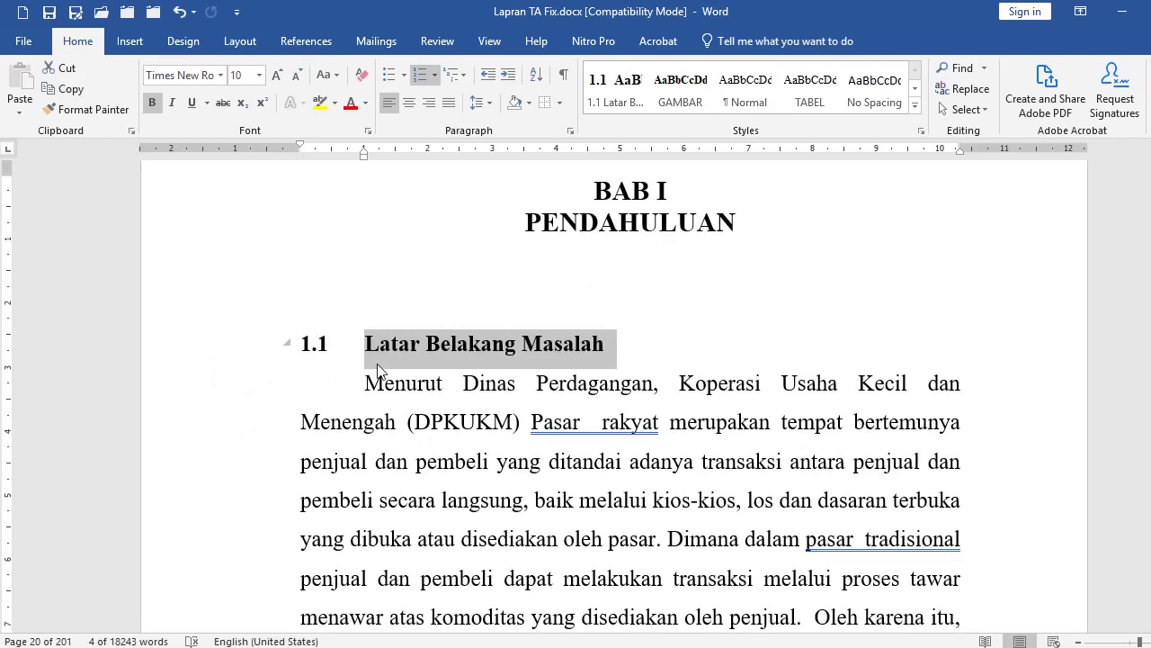
left_click(399, 351)
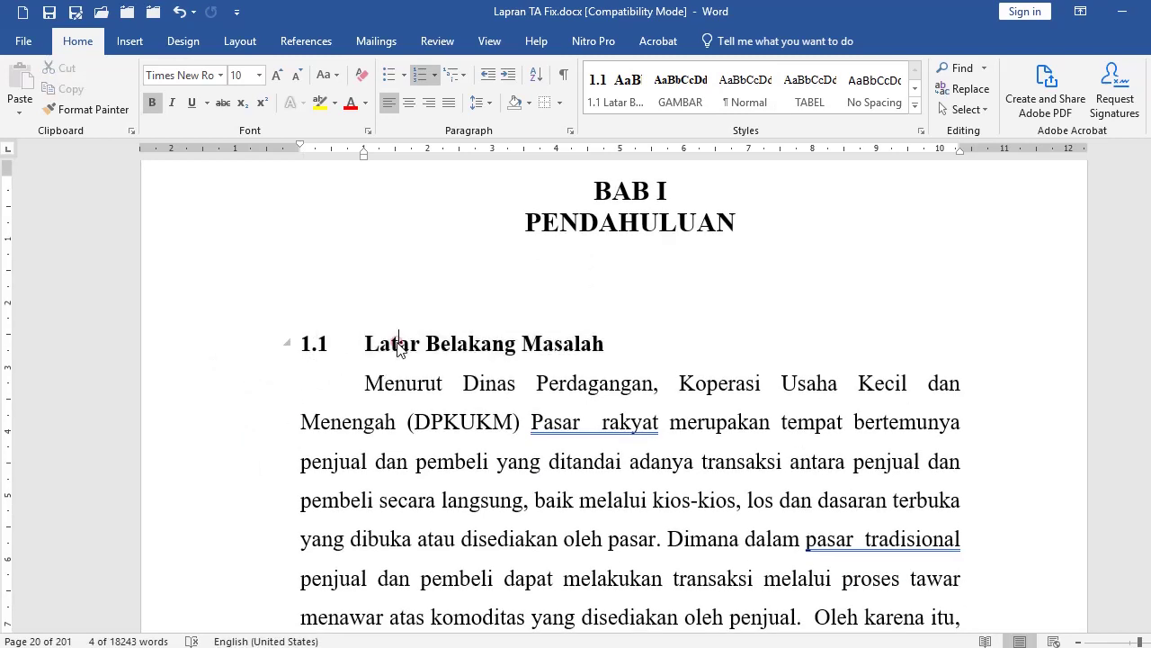
left_click(652, 346)
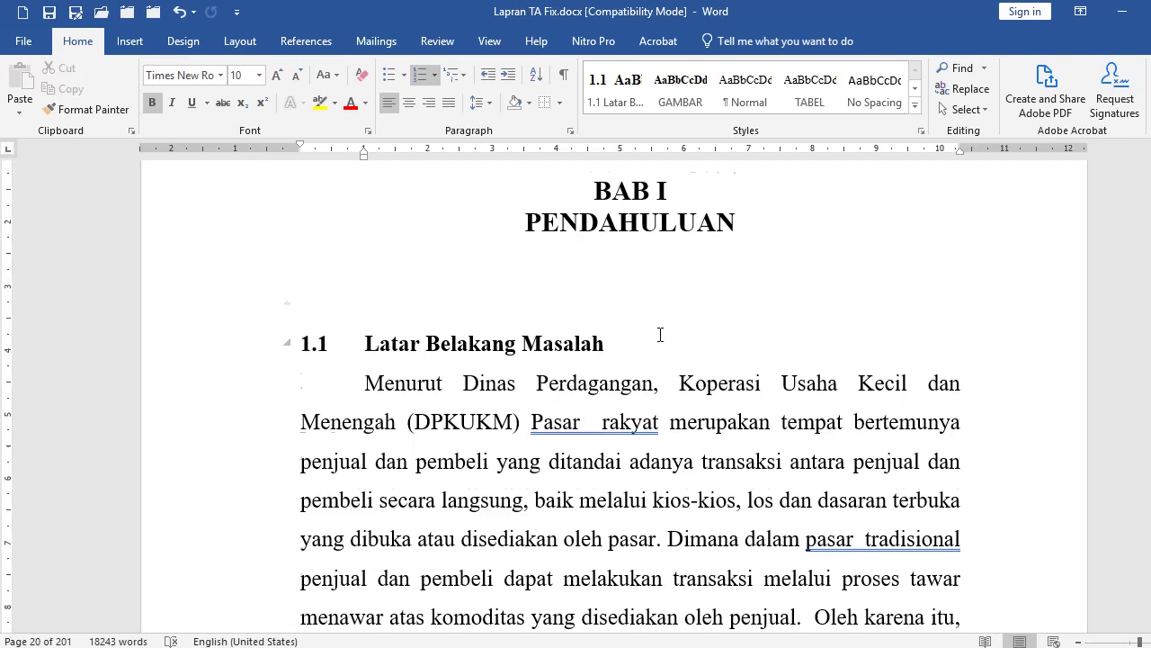
scroll(660, 334, "down", 2)
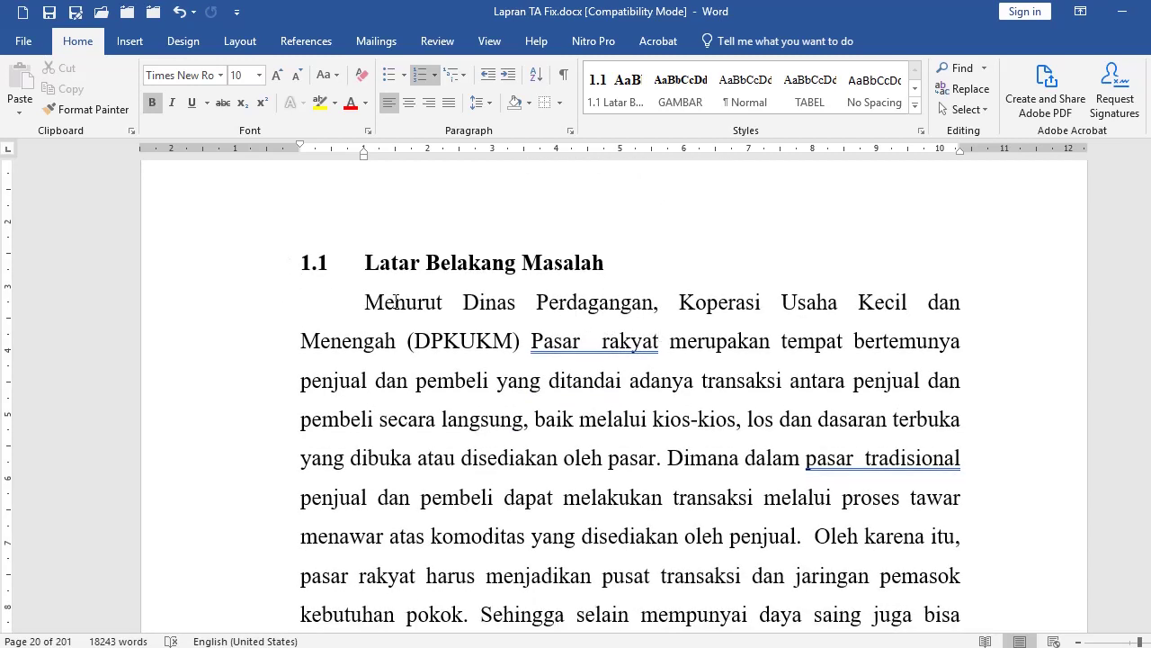
scroll(474, 302, "up", 2)
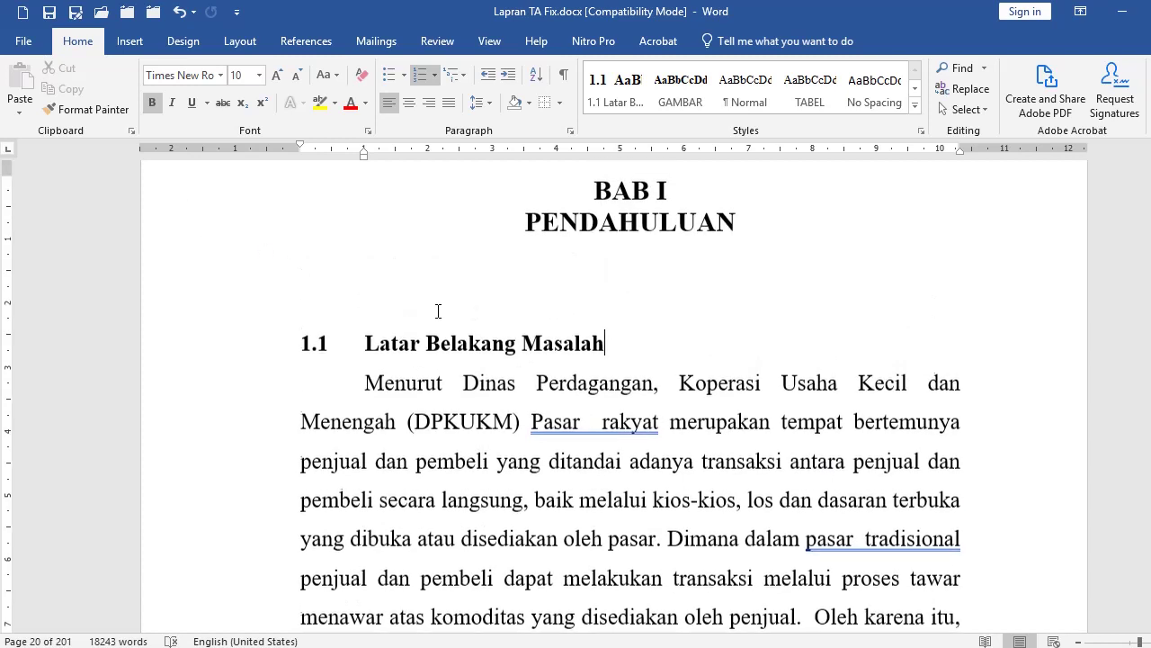
left_click(188, 355)
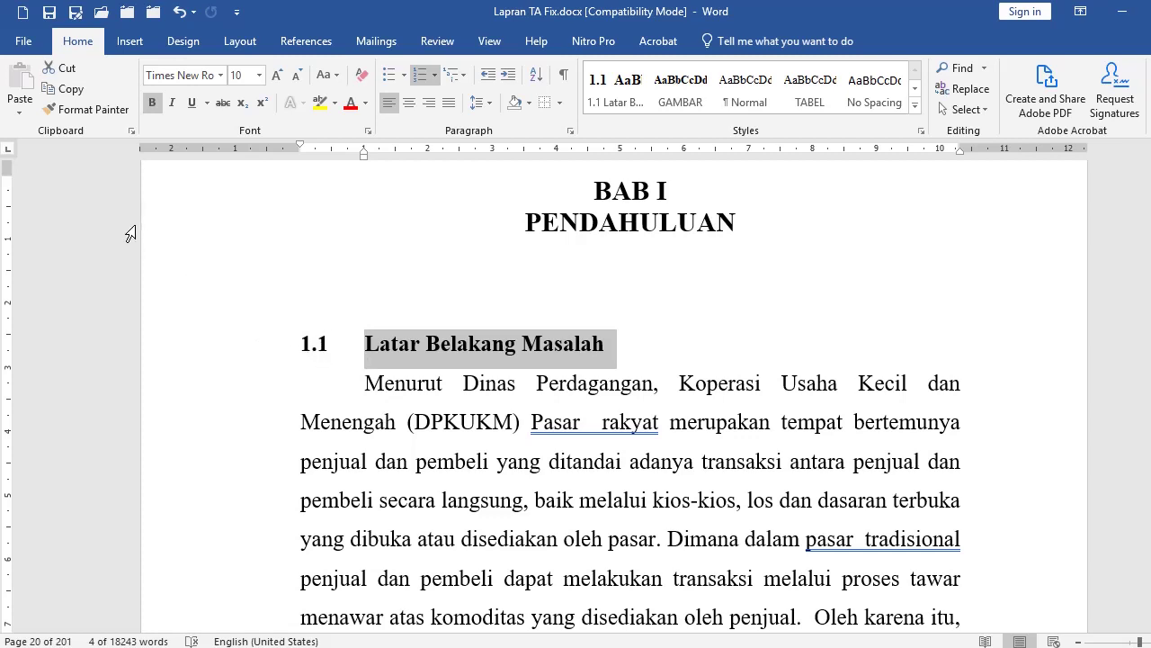
Step: Create a new blank document and type 1.1. to start an automatically numbered list
left_click(22, 12)
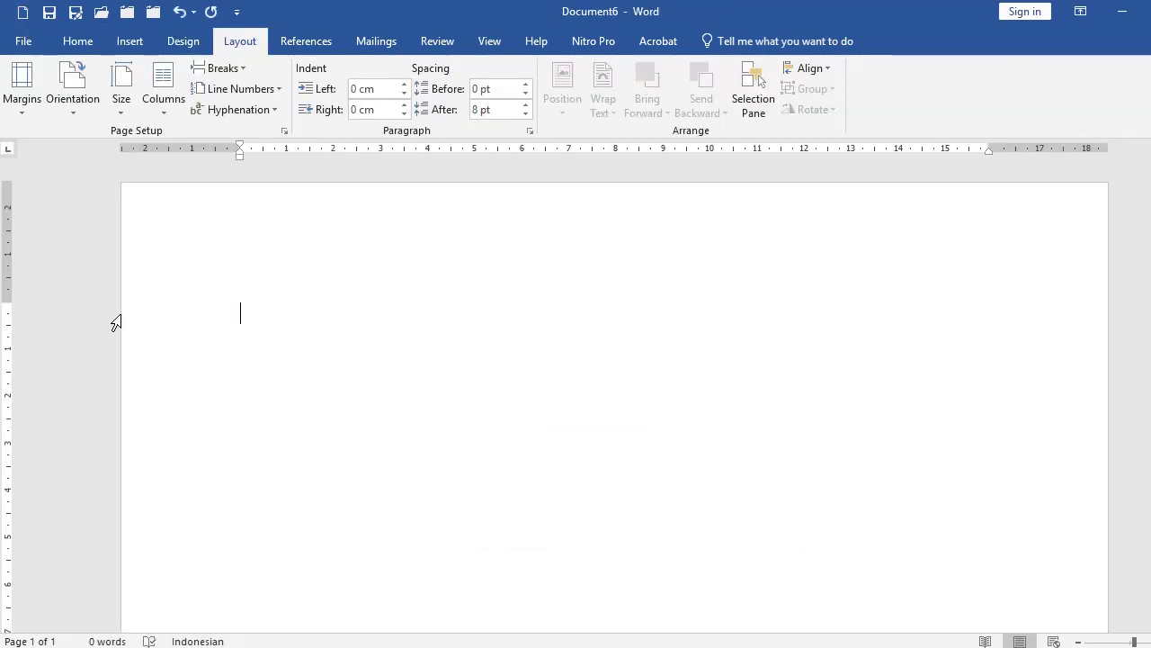
type("1.1")
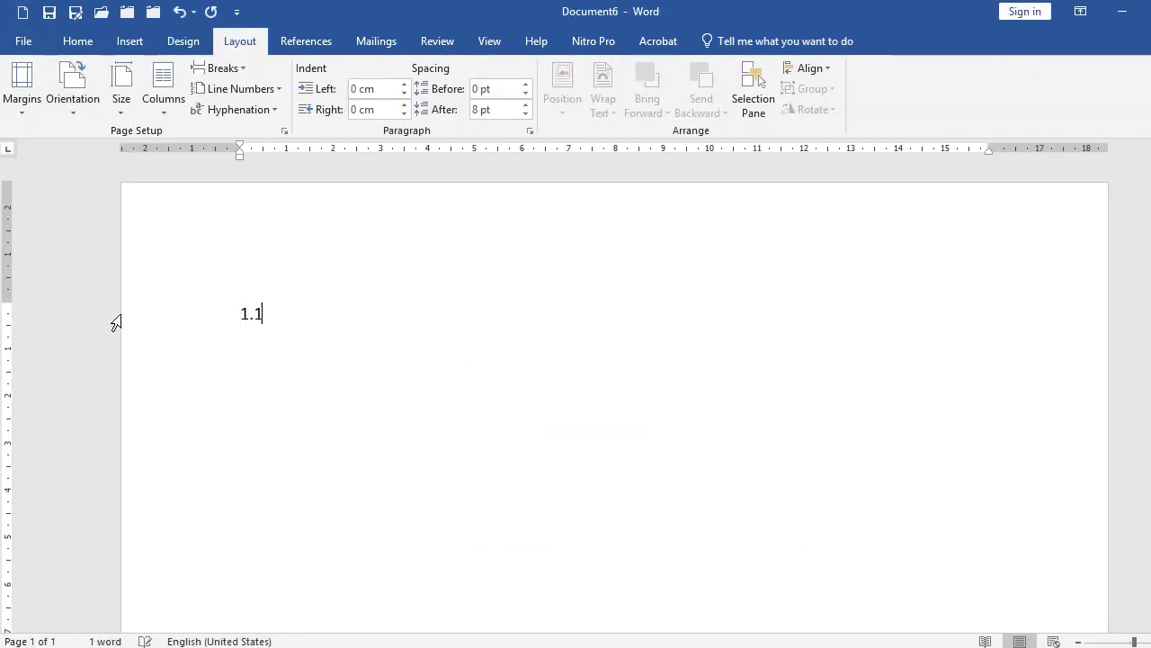
type(".")
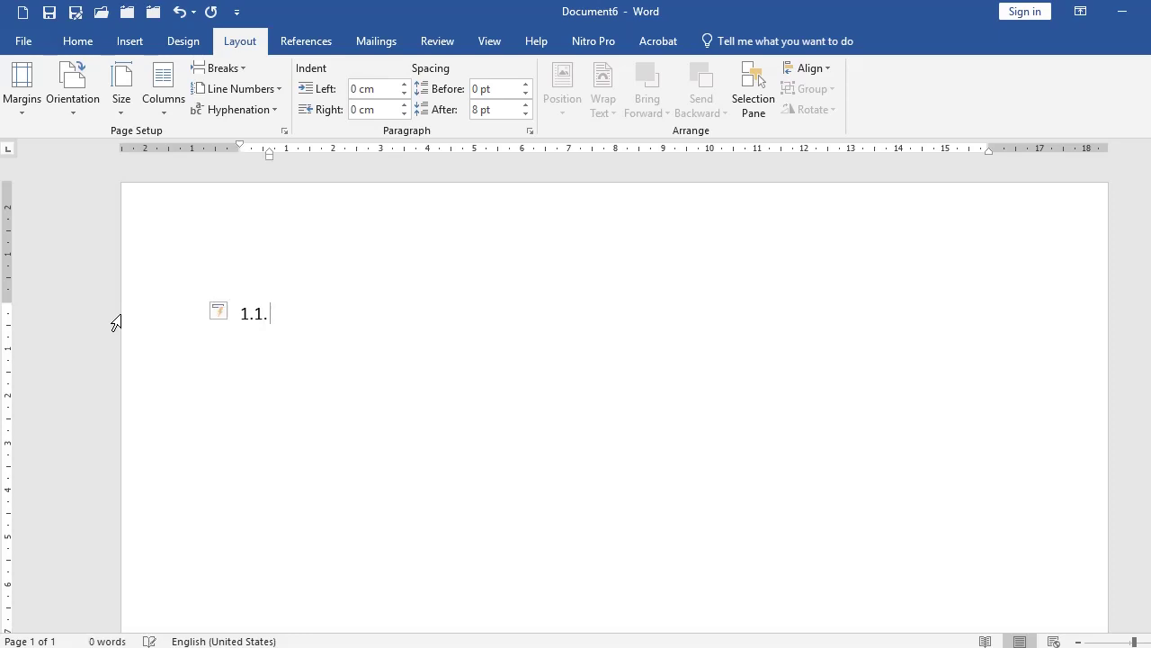
left_click(85, 40)
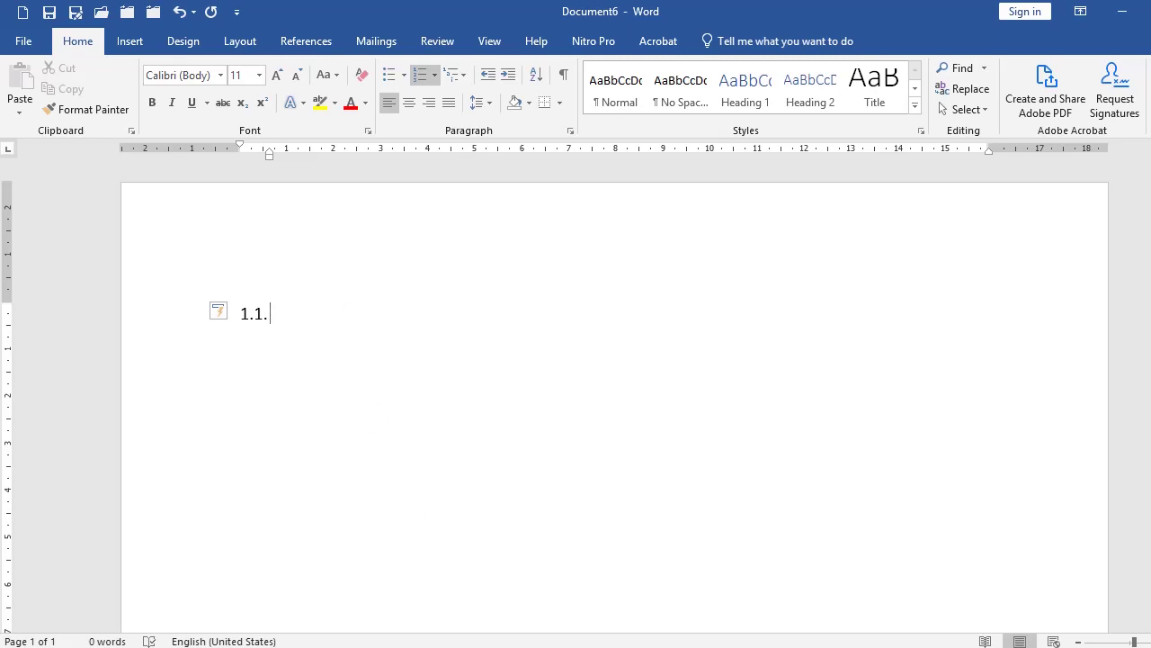
Step: Finish the first heading as 1.1. Latar Belakang Masalah and start item 1.2 beneath it
left_click(372, 617)
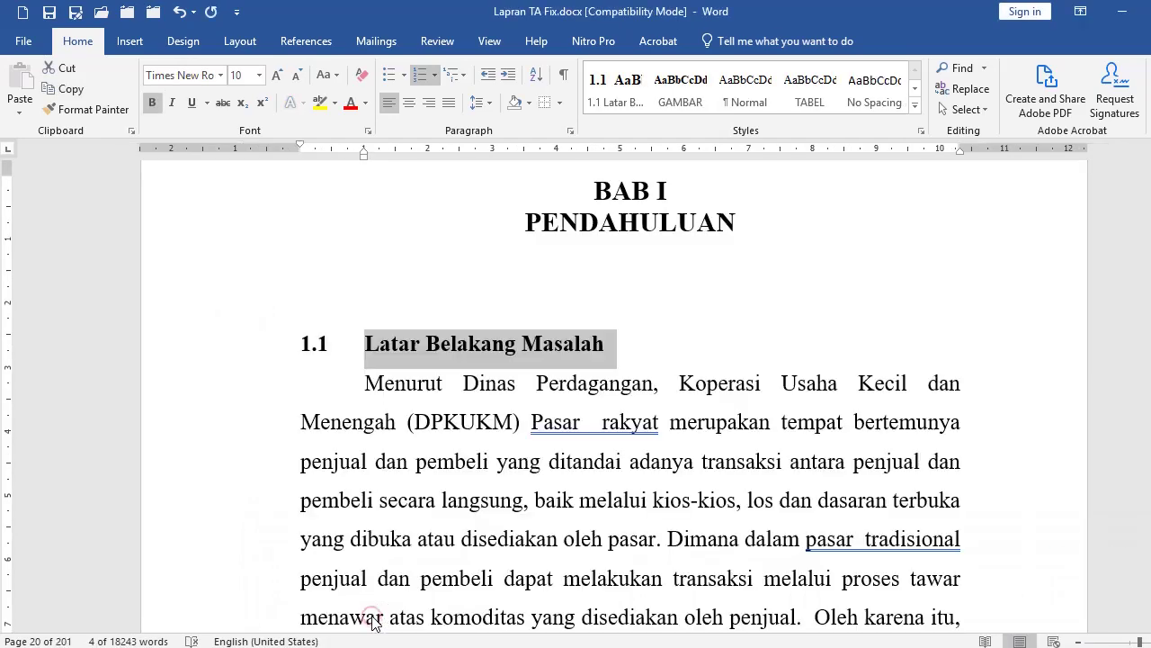
mouse_move(670, 568)
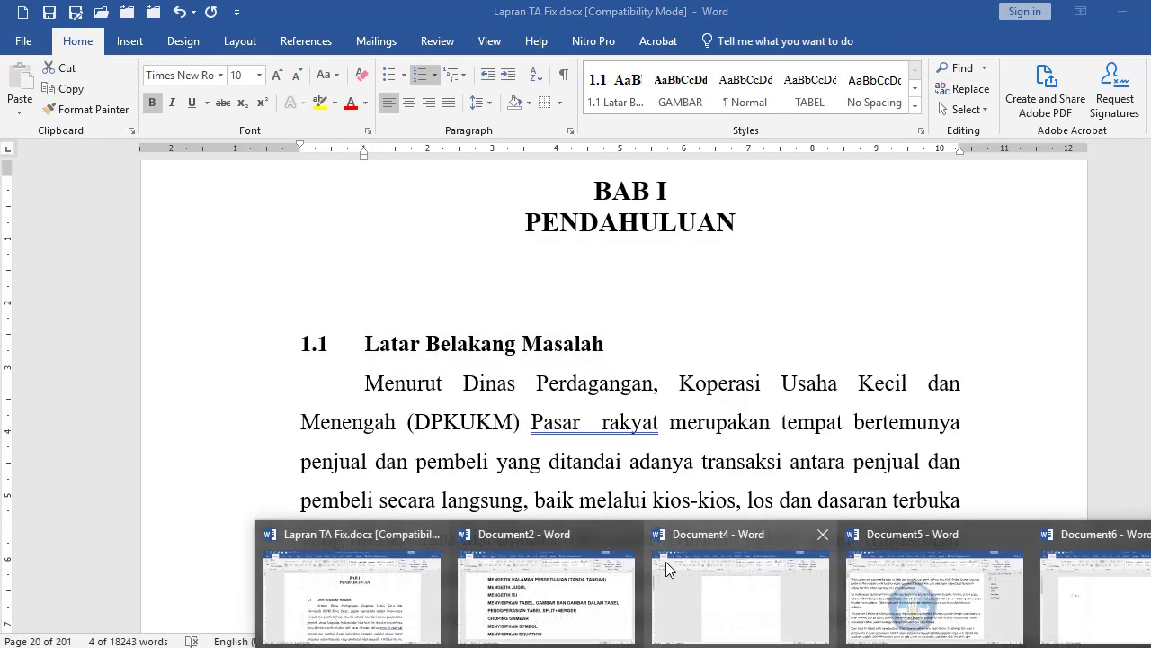
left_click(1085, 603)
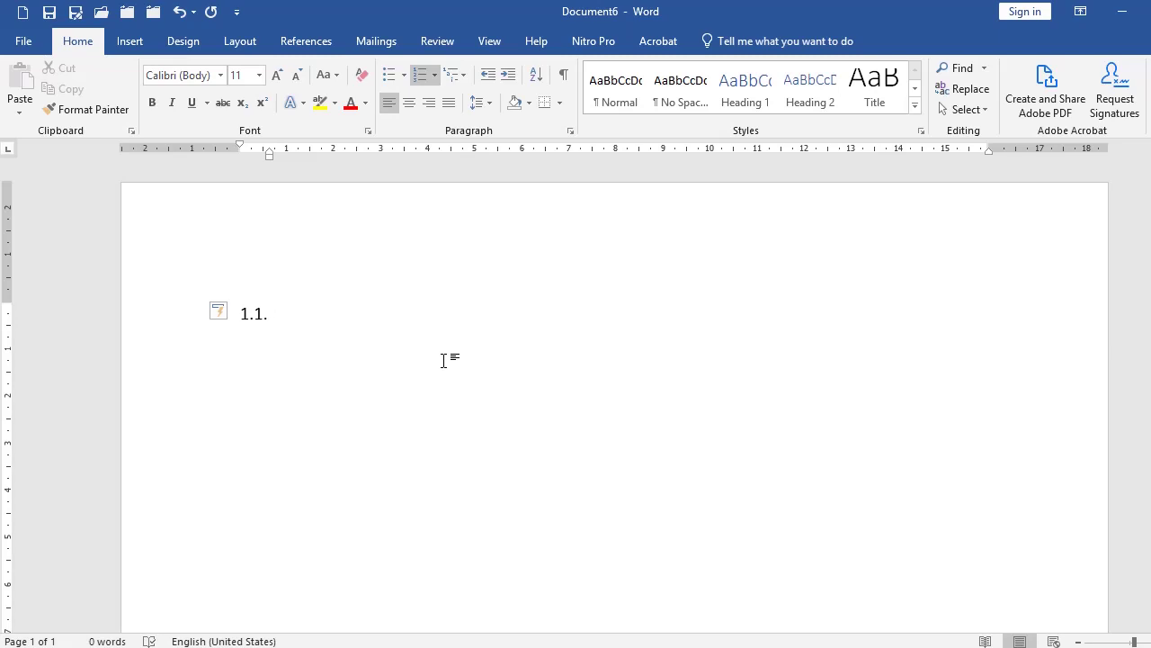
type("ar Belakang Masala")
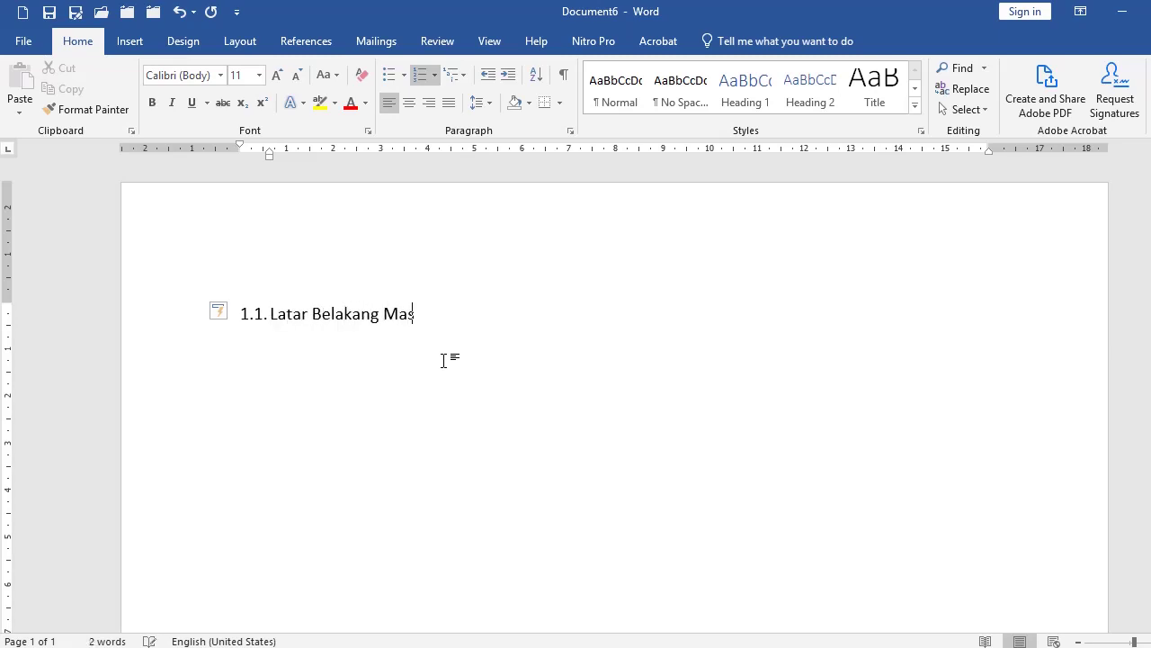
type("h")
left_click(162, 315)
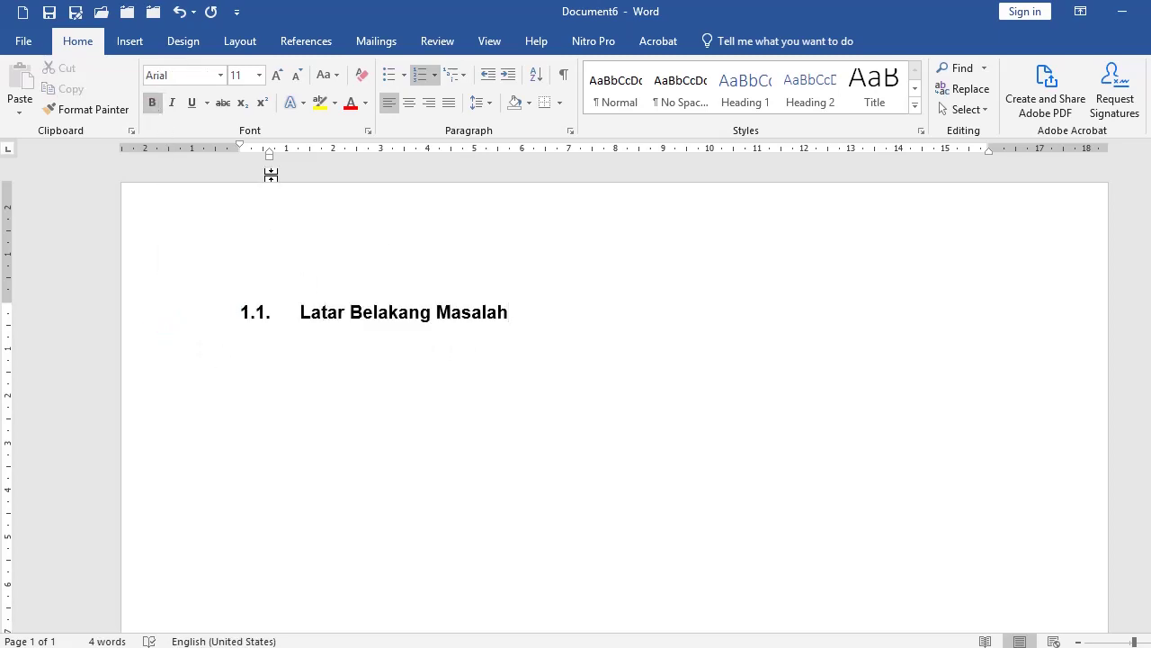
left_click_drag(269, 149, 288, 153)
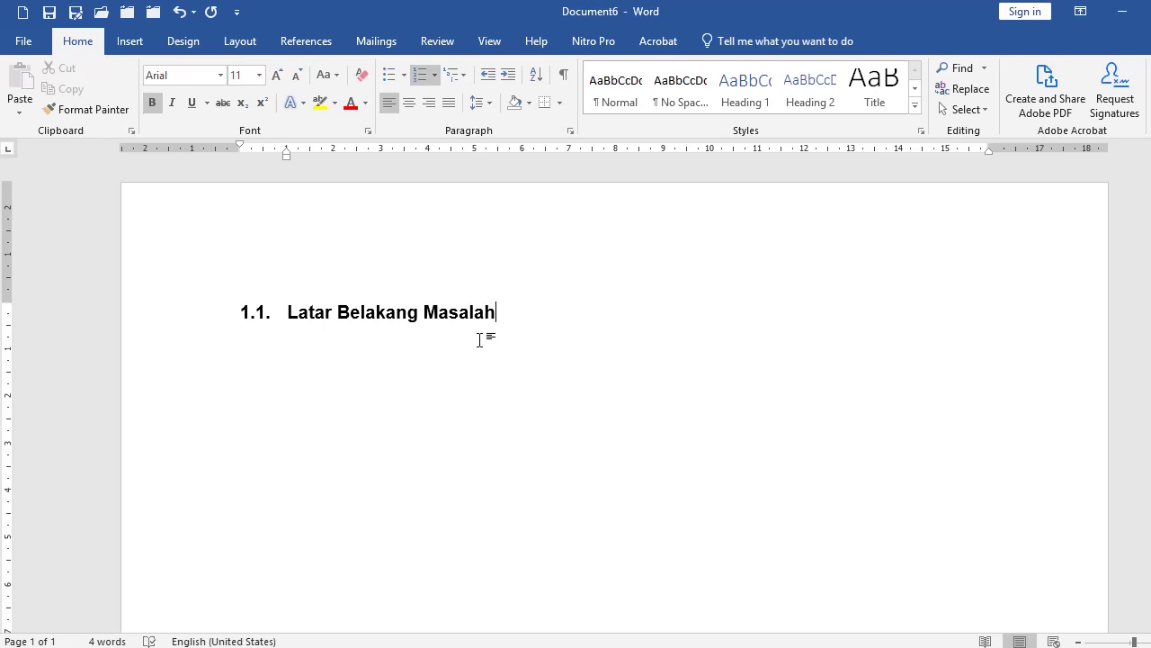
key("Return")
scroll(293, 314, "up", 3)
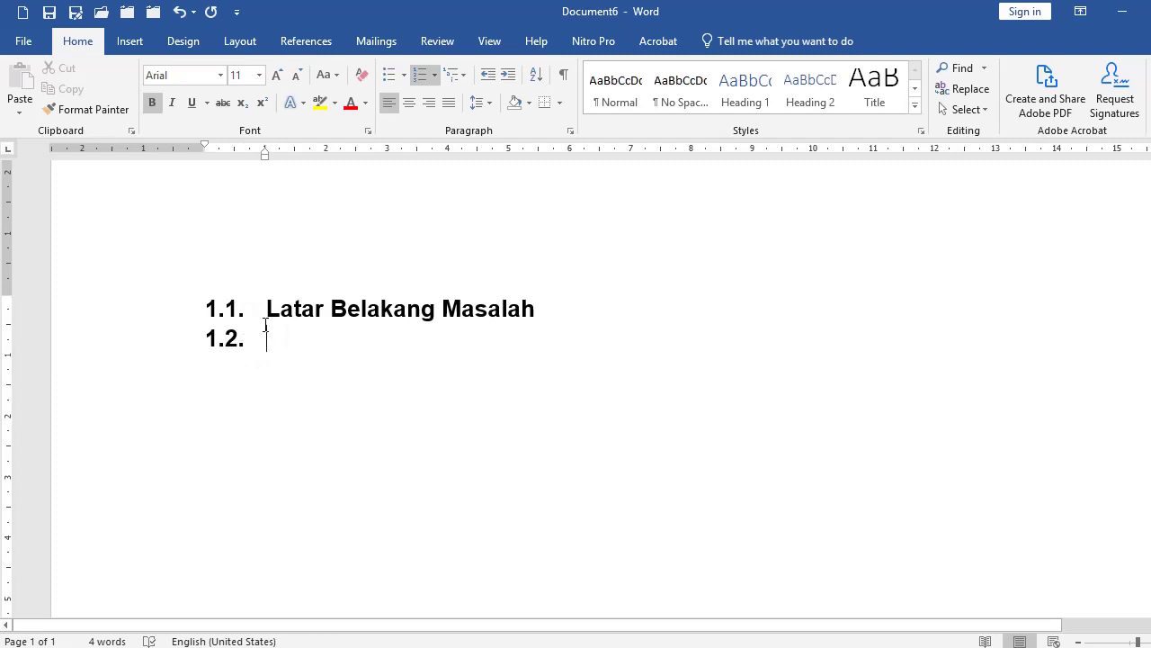
Step: Add an unnumbered, first-line-indented line under the 1.1 heading and paste the paragraph text
left_click(562, 308)
left_click(546, 310)
key("Return")
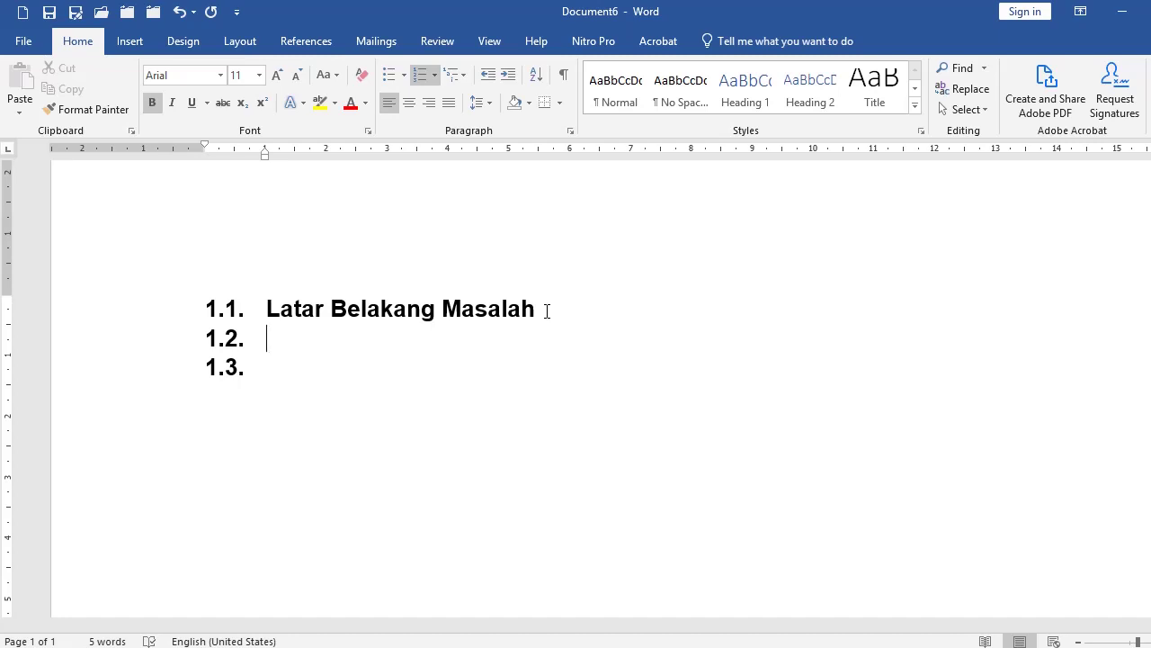
key("BackSpace")
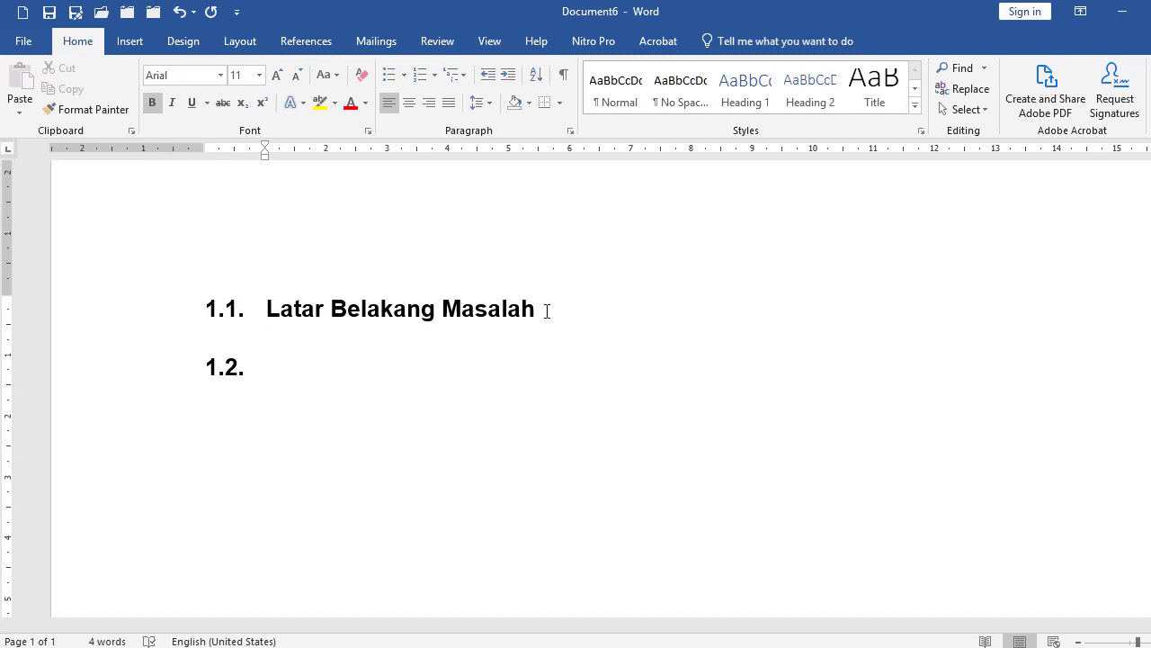
left_click(286, 333)
left_click_drag(265, 146, 326, 160)
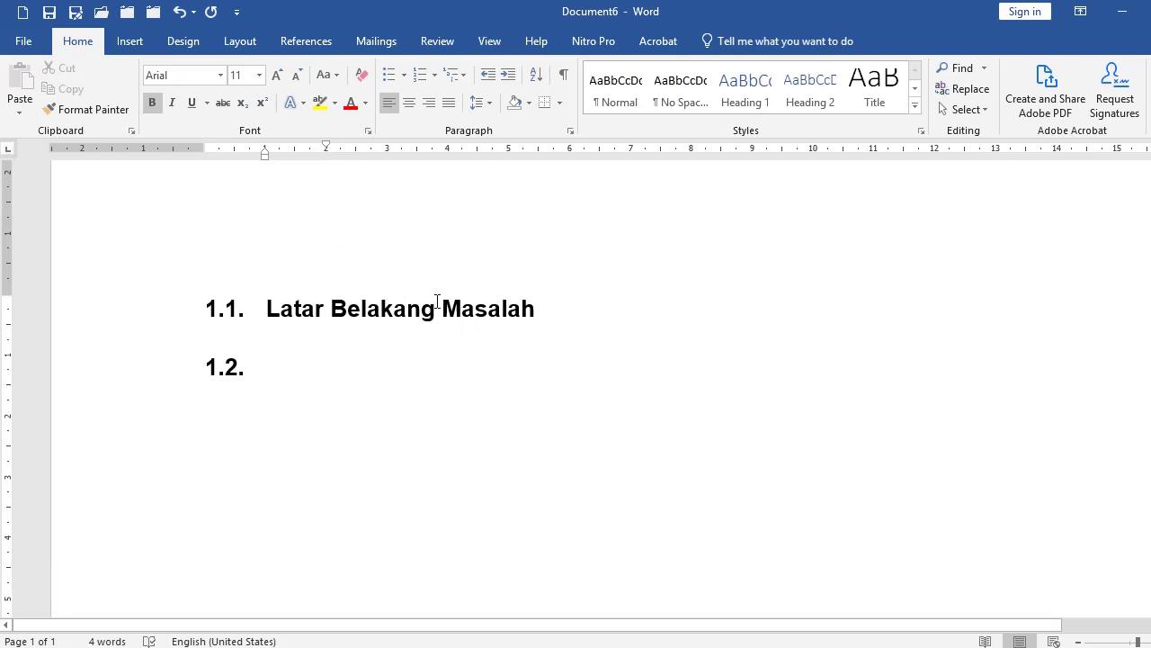
type("Isi dari latar belakang masalah adalah bagaimana membuat paragraf yang menjorok ke dalam. Akan dicoba bersama kompeter mendoan chanel yang membahas tuntas tentang pengoperasian word. Dan excel.")
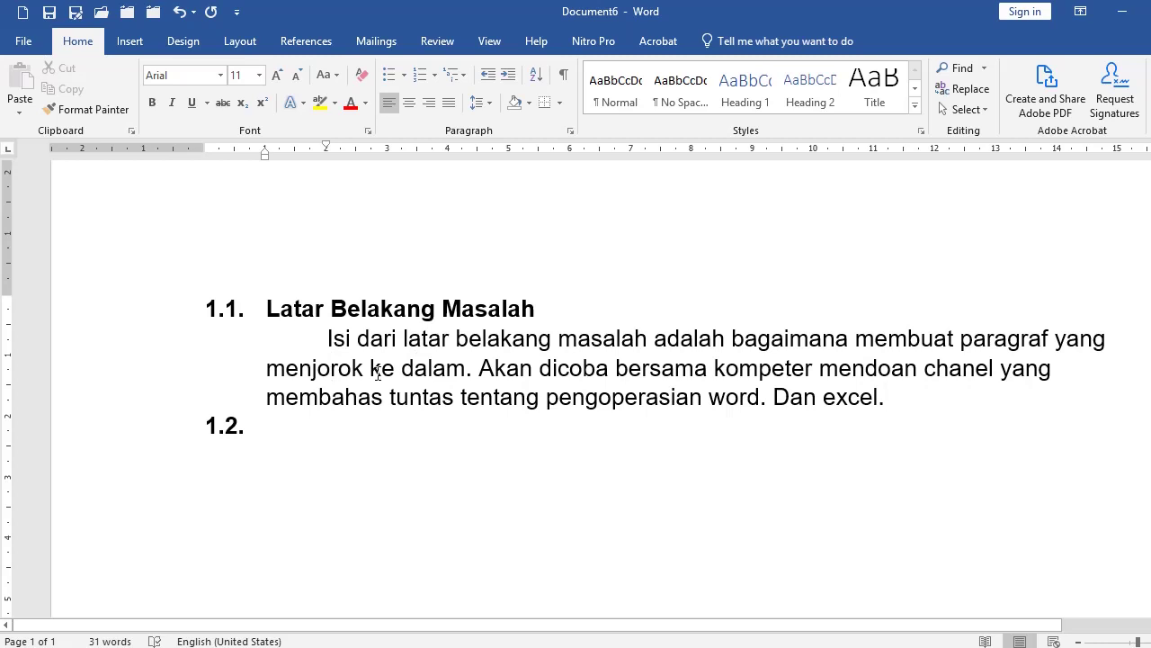
Step: Justify the paragraph under Latar Belakang Masalah and add an empty line after it
left_click(449, 102)
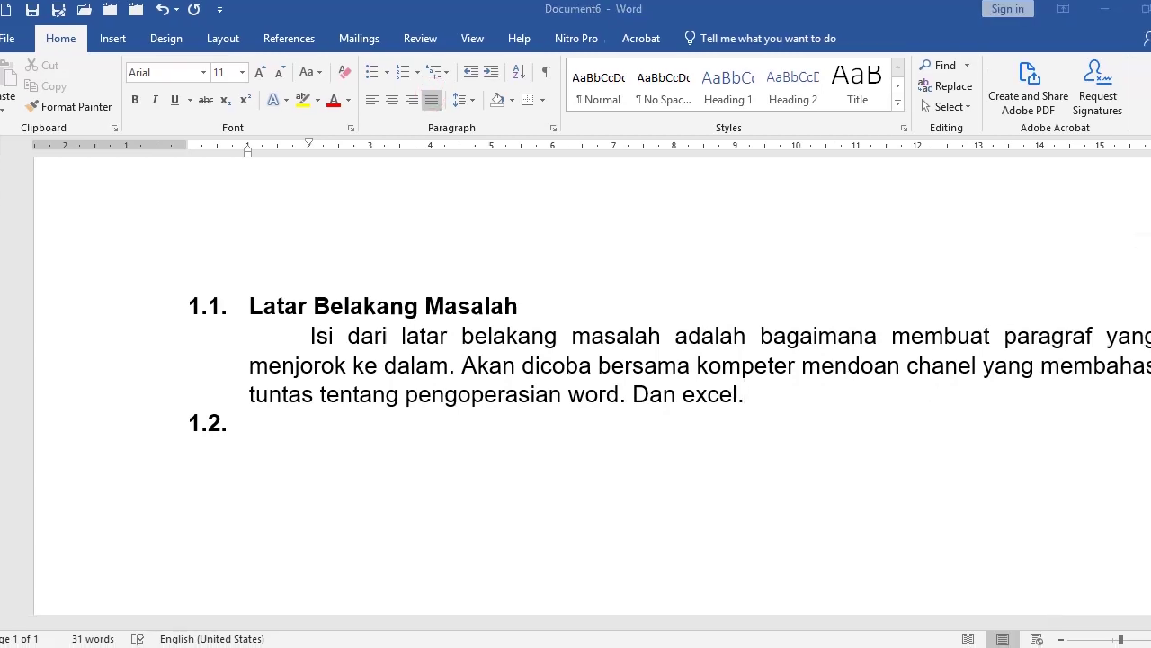
left_click(782, 389)
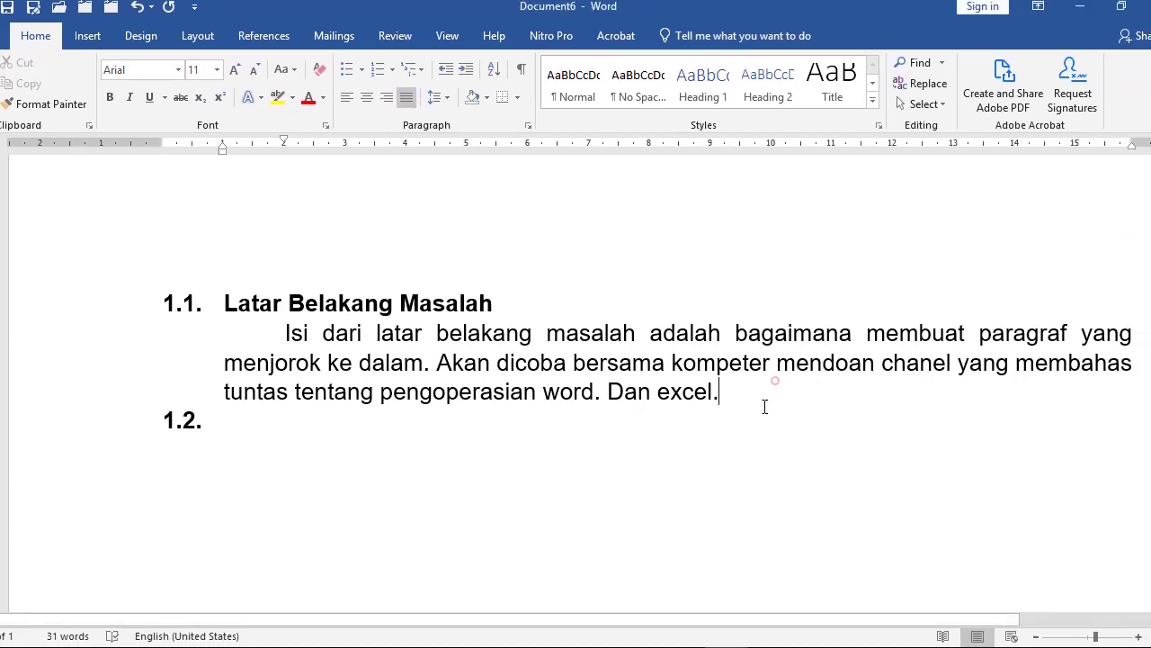
key("Return")
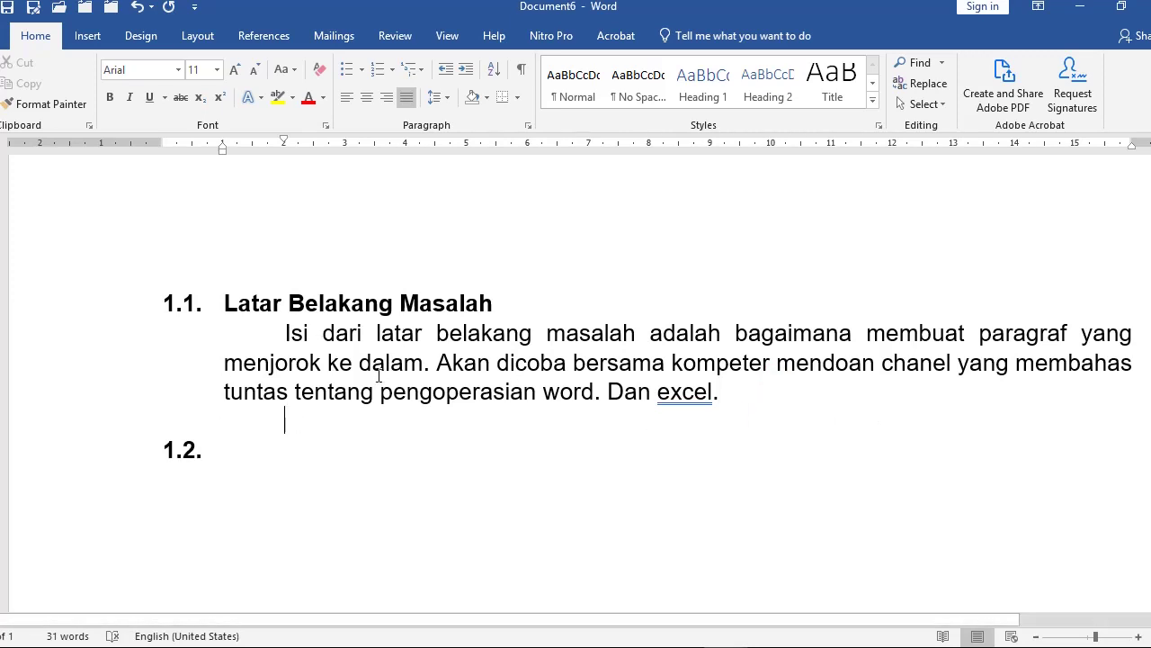
scroll(390, 382, "down", 1)
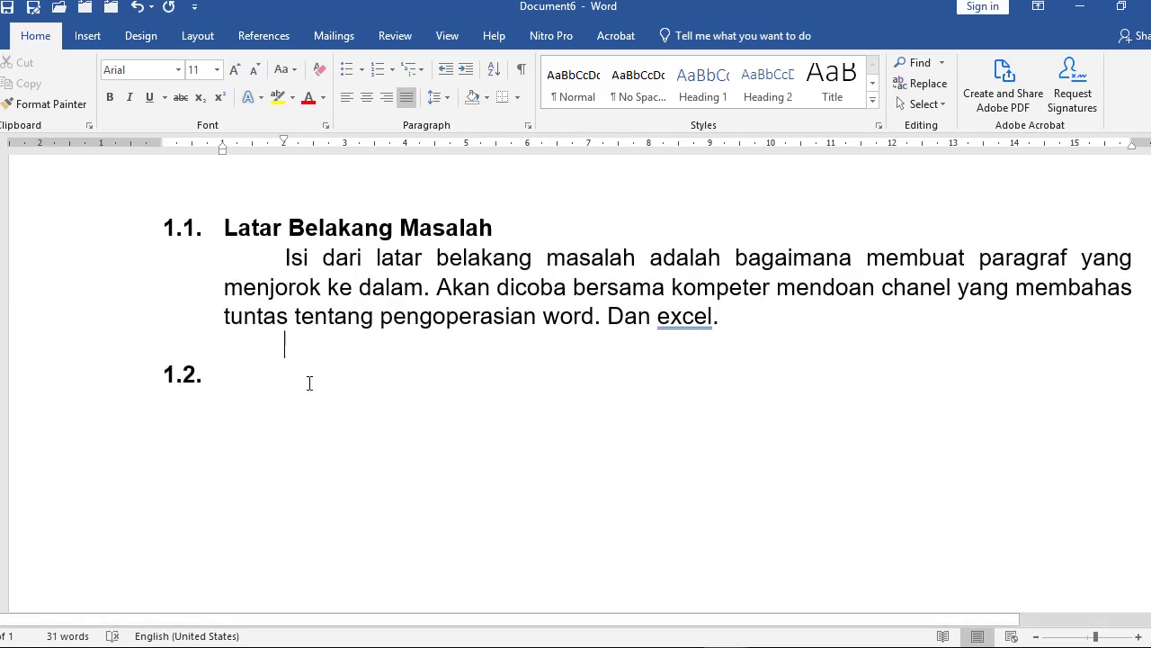
left_click(245, 380)
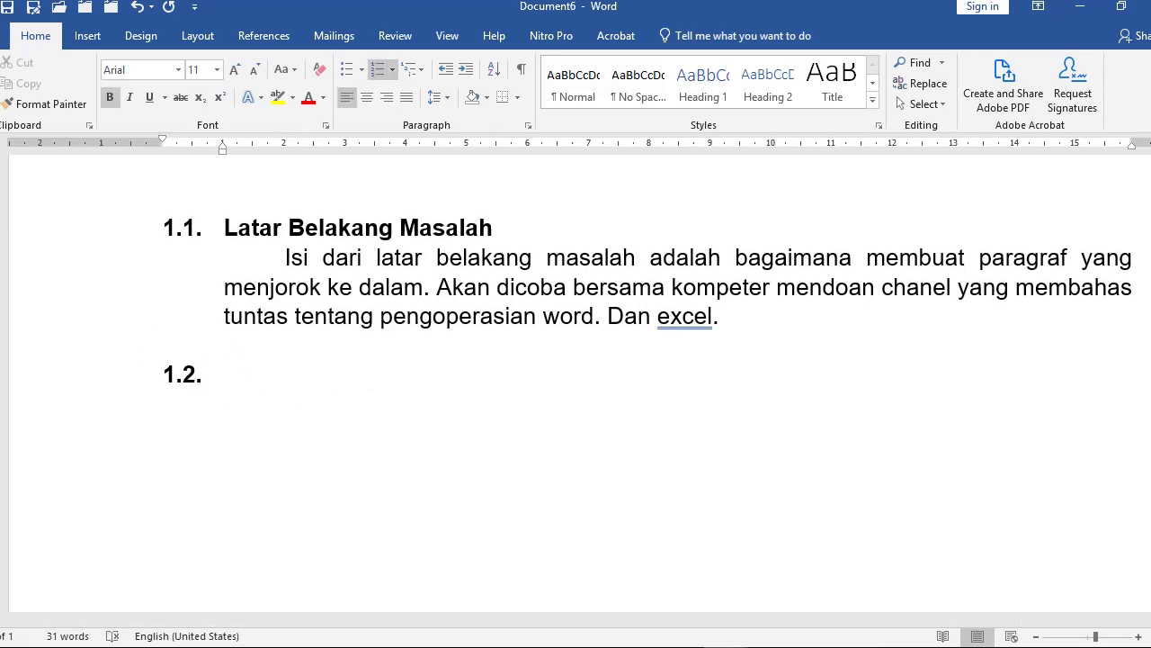
Step: Show the Lapran TA Fix report at page 4's 1.2 Tujuan dan Manfaat section
mouse_move(683, 646)
left_click(360, 576)
scroll(409, 486, "down", 5)
scroll(409, 487, "down", 20)
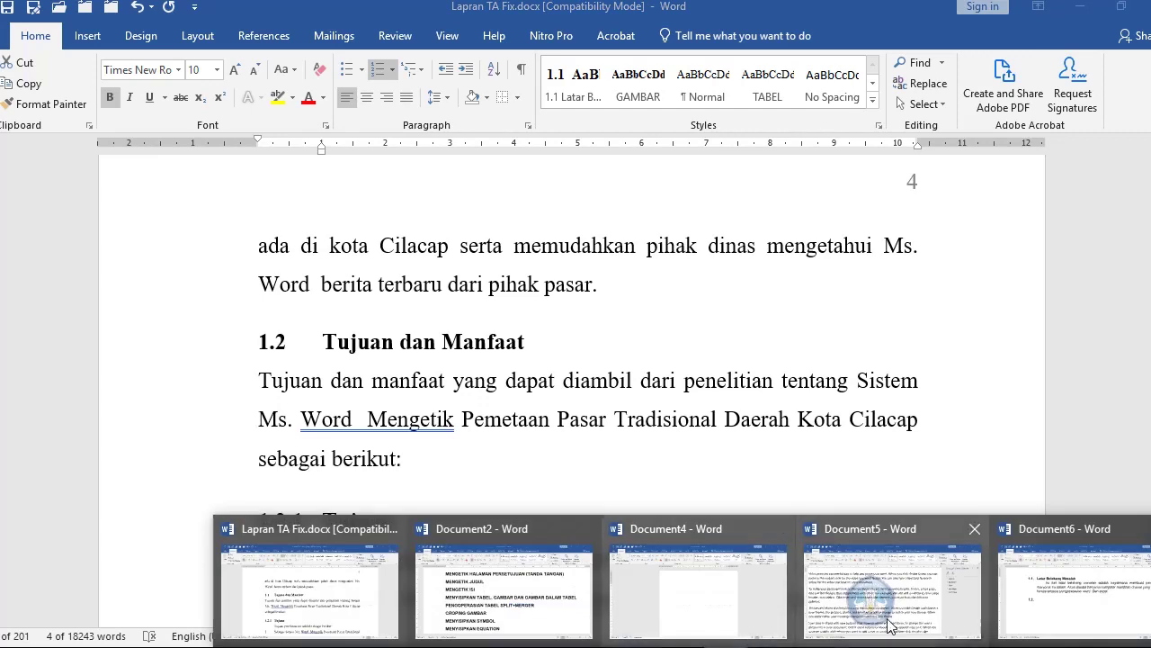
Step: In Document6, type 'Tujuan dan Manfaat' after 1.2 and add an unnumbered blank line below
left_click(1058, 615)
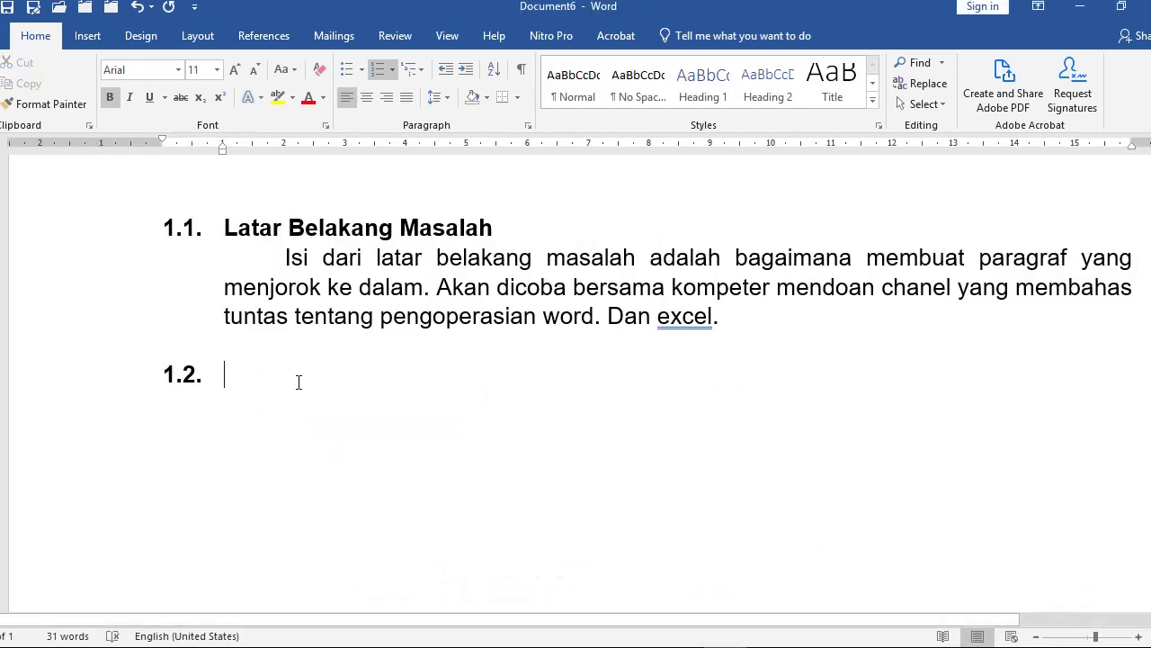
type("Tujuan dan Manfaat")
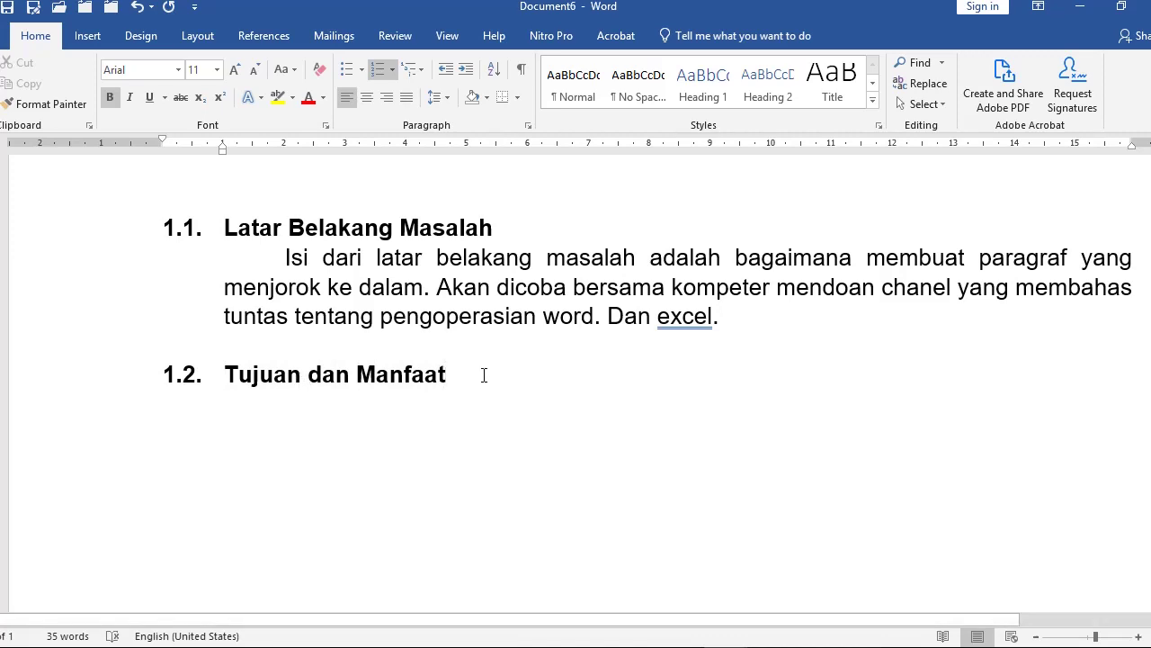
key("Return")
left_click(482, 379)
left_click(469, 372)
key("Return")
key("BackSpace")
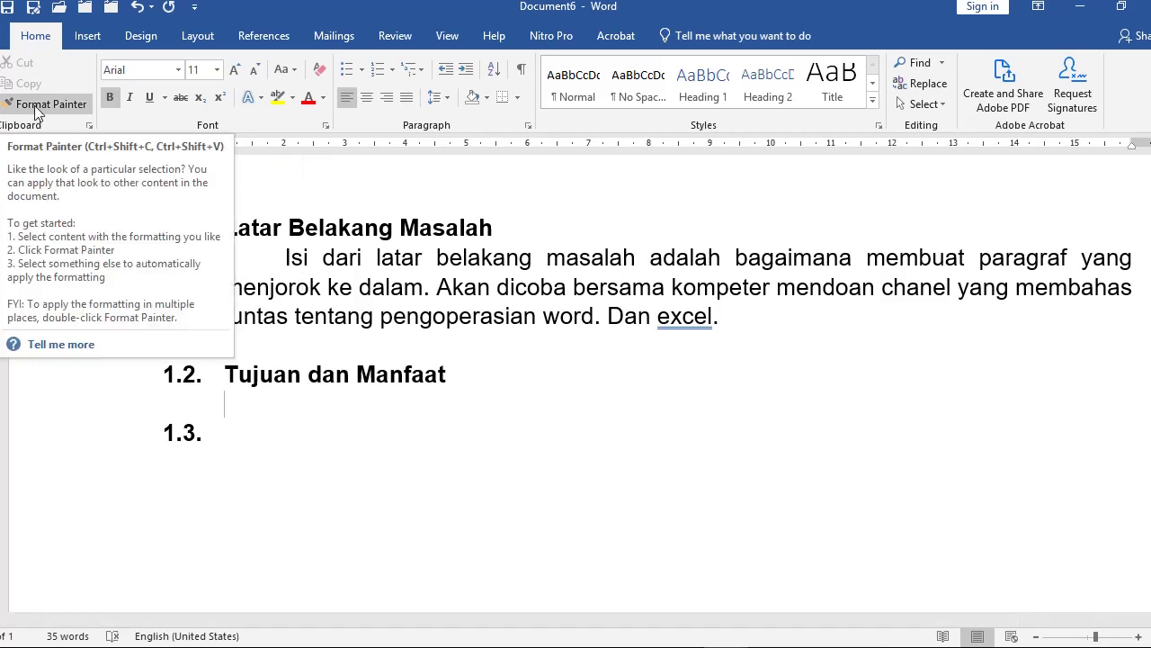
Step: Format Paint the 1.1 paragraph's style onto the line under 1.2 and type 'Cara menggunakan format paintaer'
left_click(328, 283)
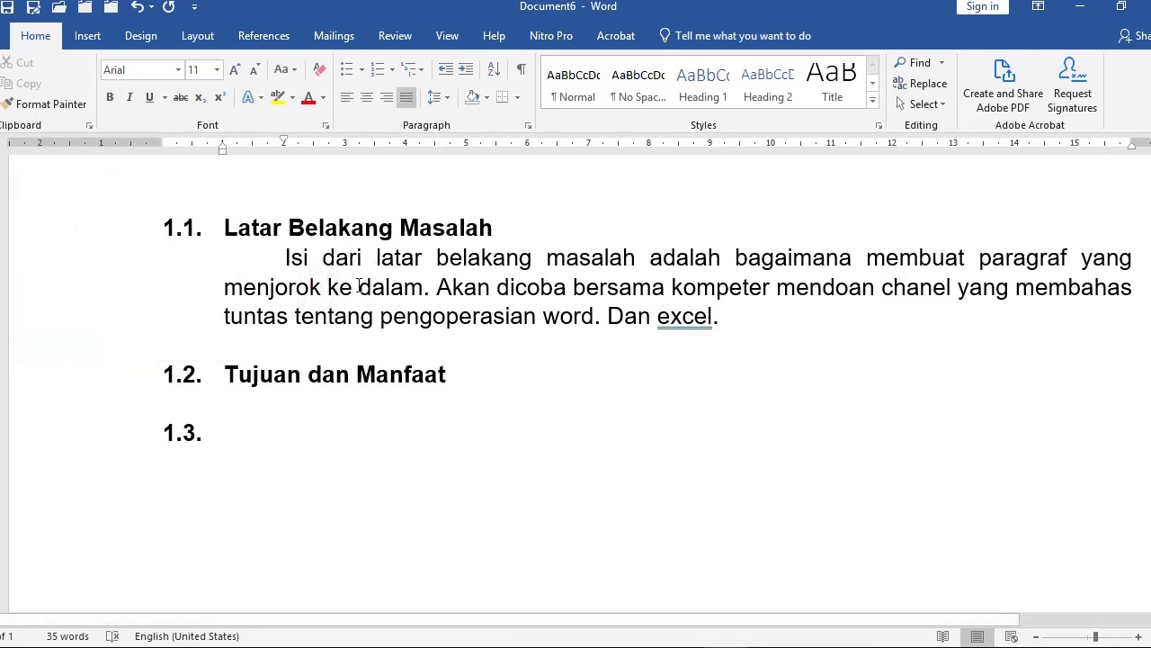
left_click_drag(345, 286, 573, 288)
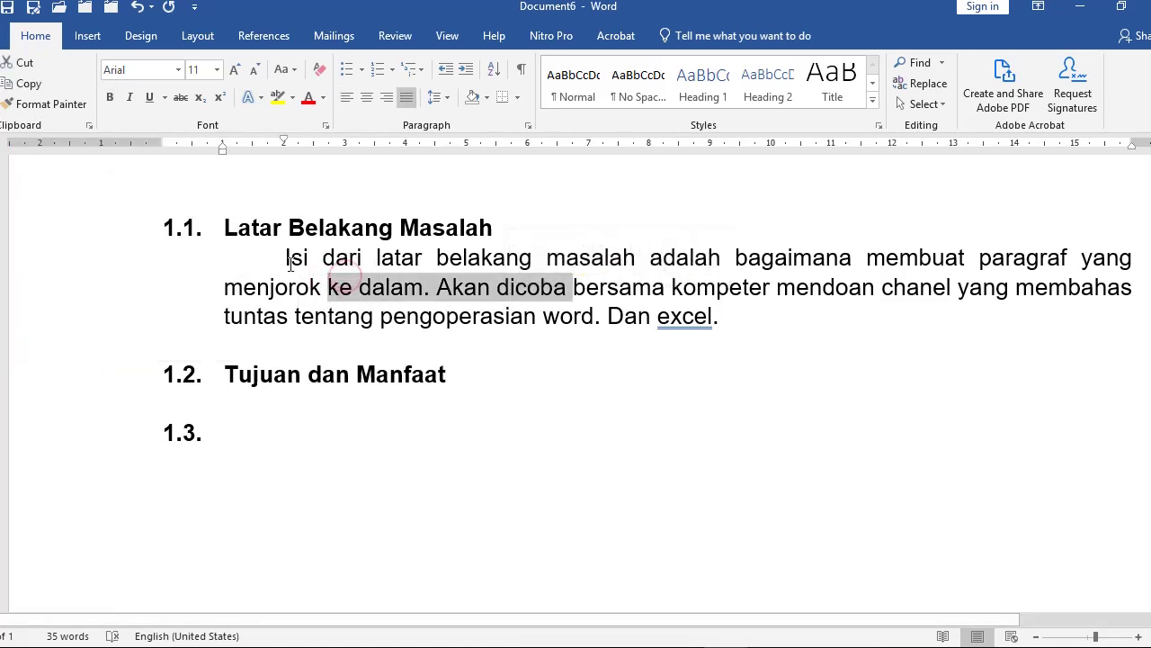
left_click(362, 261)
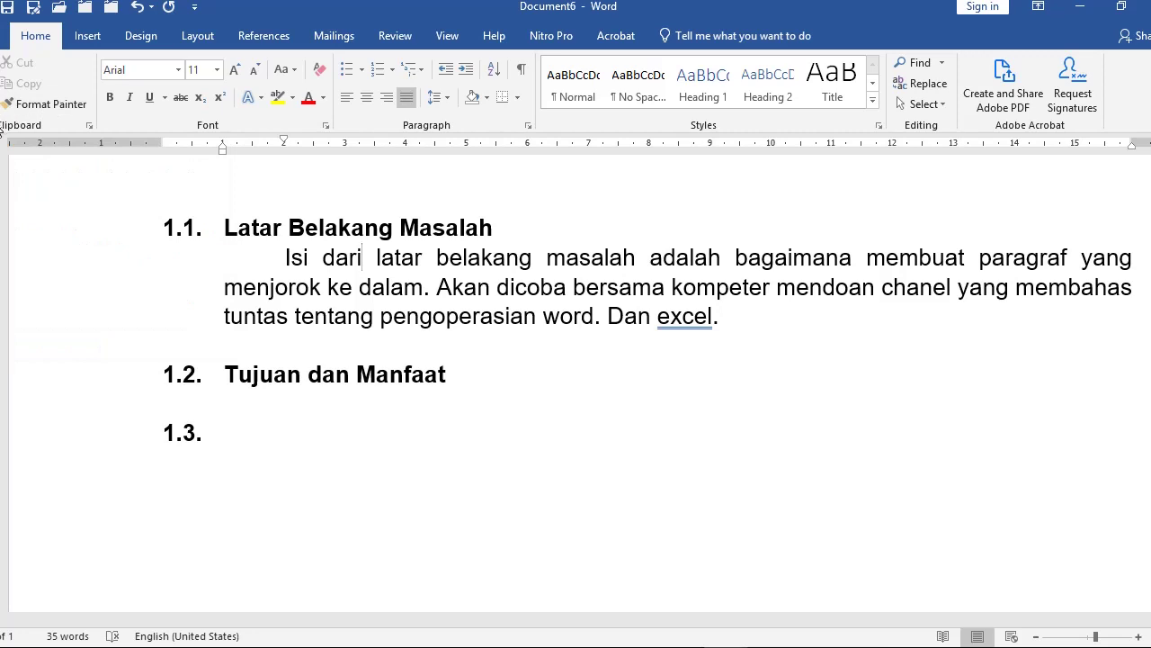
left_click(45, 104)
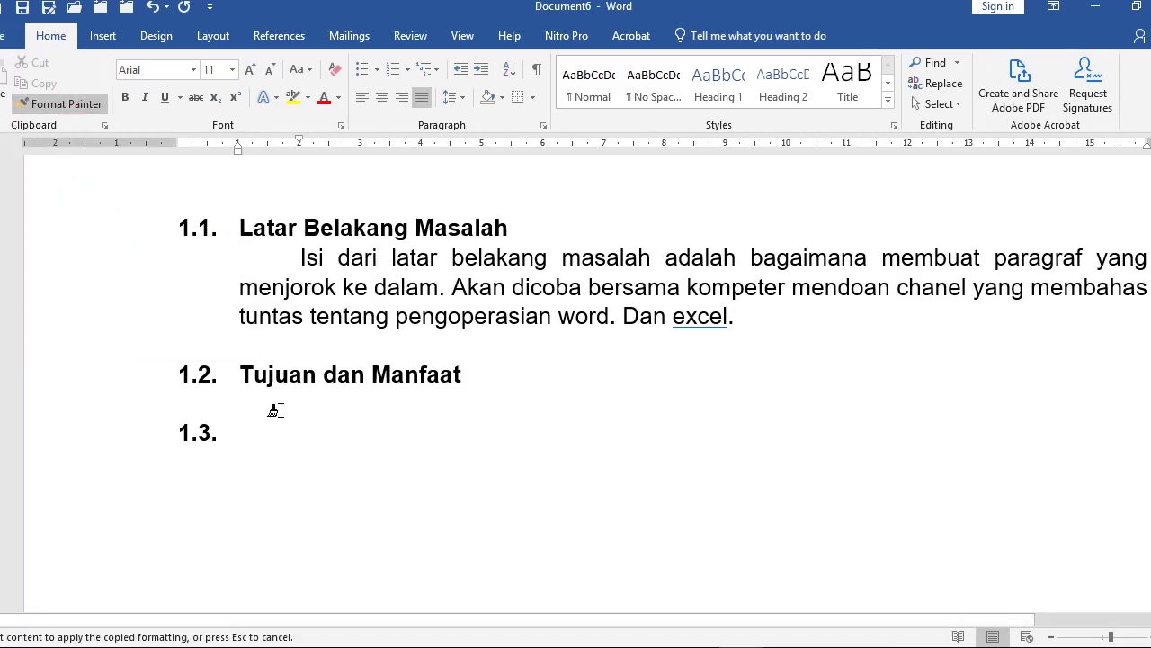
left_click(307, 408)
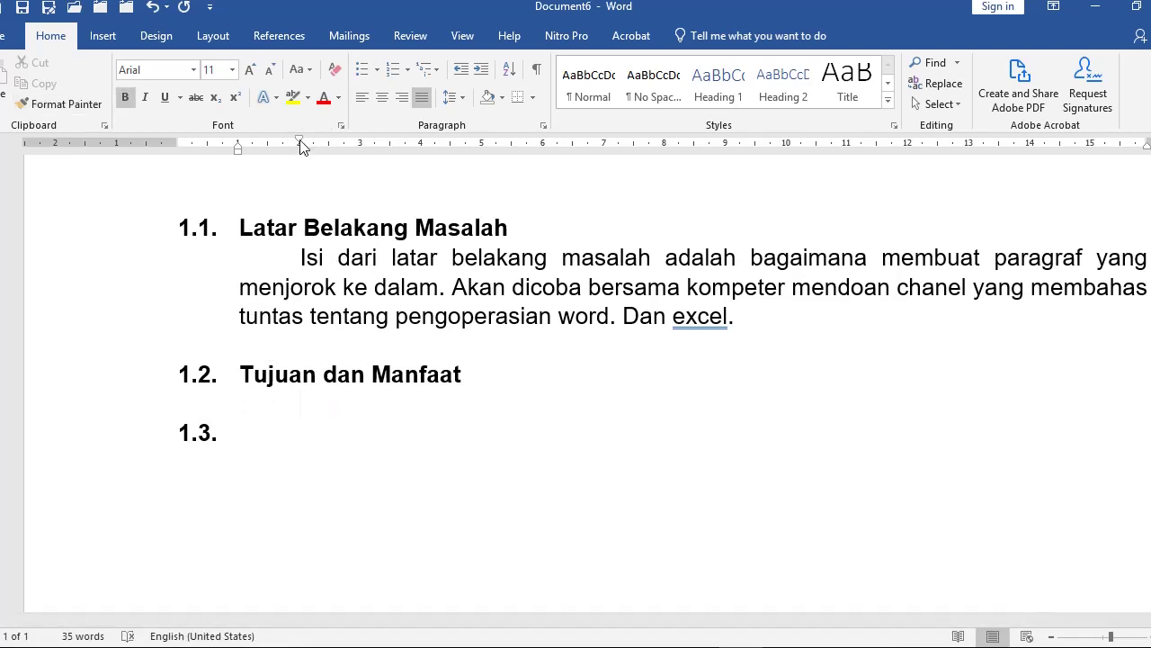
type("Cara menggunakan format paintaer")
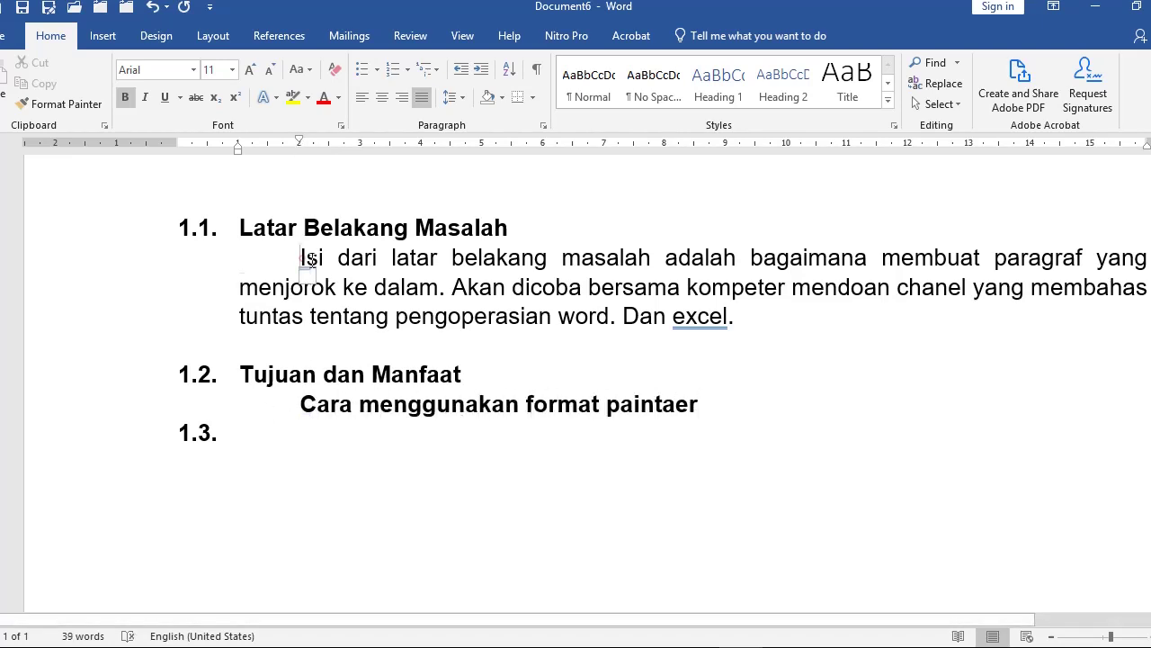
Step: Copy the 1.1 paragraph text after 'paintaer' and remove bold from the first line
left_click_drag(309, 259, 729, 317)
key("ctrl+c")
left_click(732, 409)
key("ctrl+v")
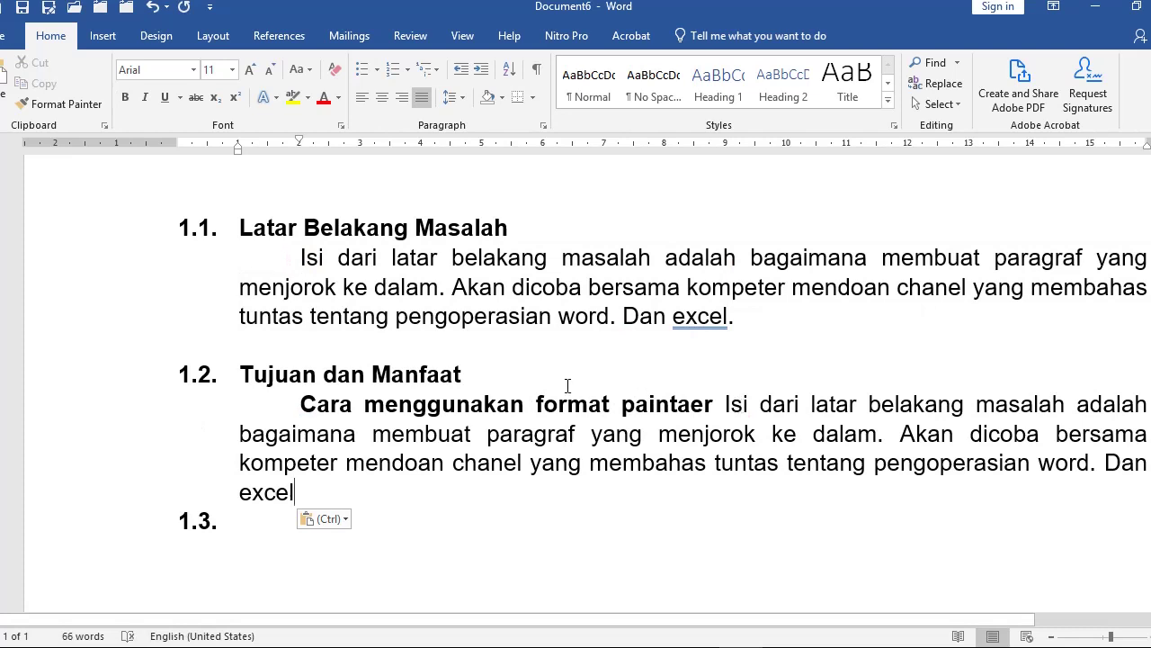
left_click(68, 418)
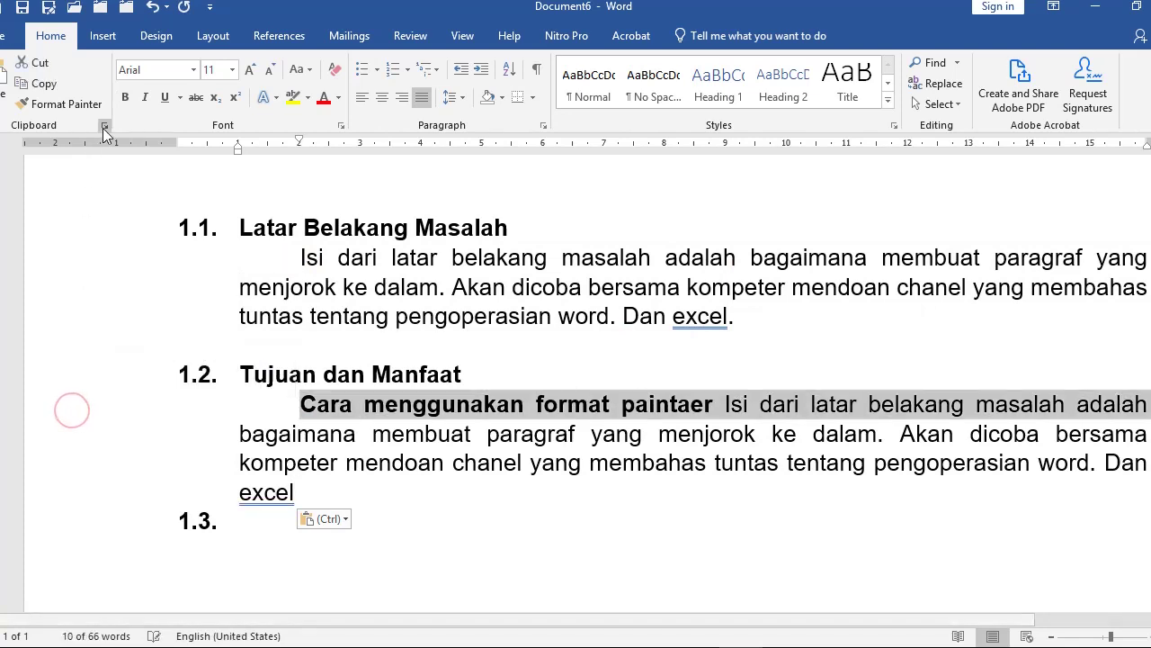
left_click(125, 97)
left_click(399, 473)
scroll(398, 473, "down", 3)
left_click(306, 396)
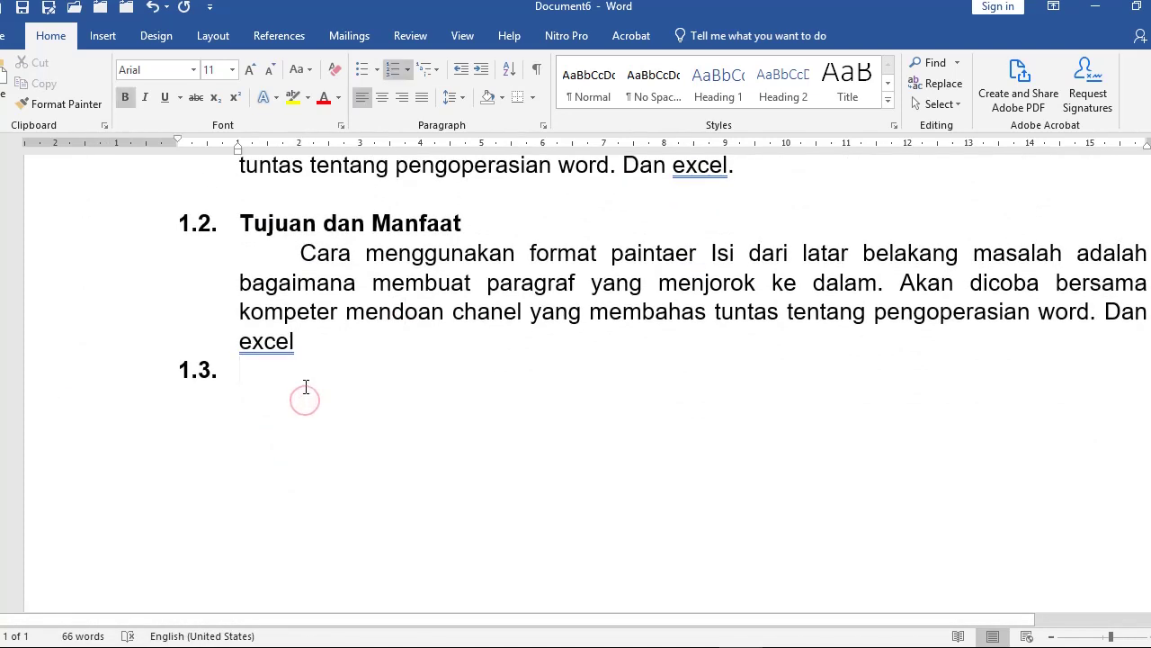
scroll(196, 360, "up", 3)
Step: Promote the empty 1.3 item to top-level item 2 with Shift+Tab
scroll(166, 358, "down", 3)
key("shift+Tab")
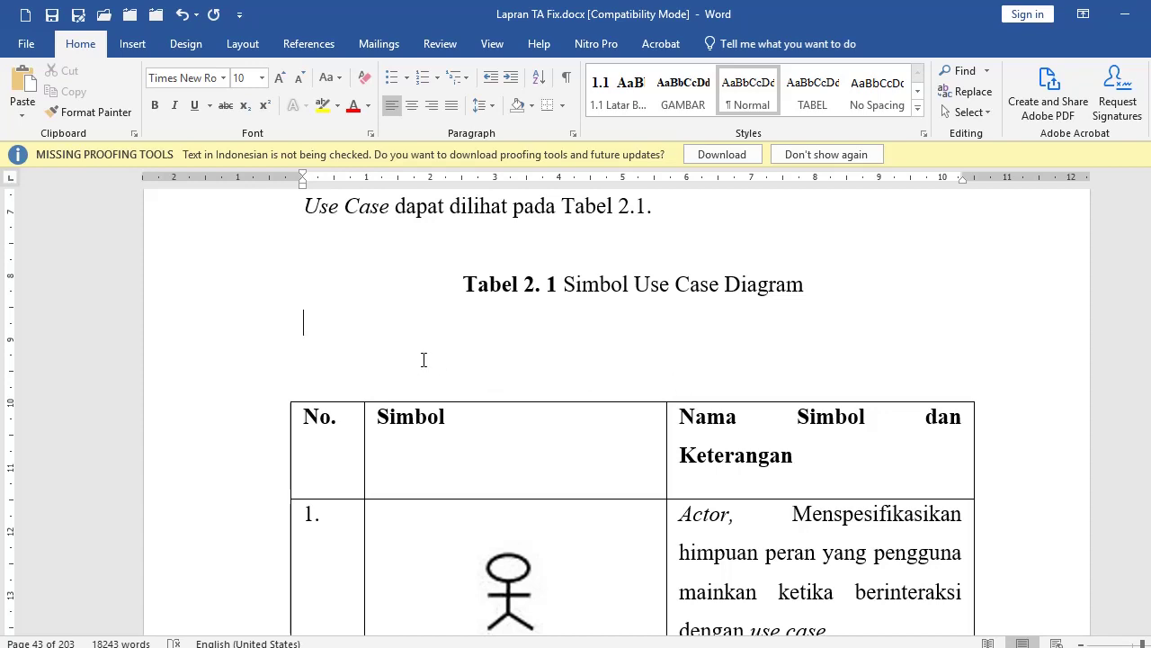
Step: Bring the Tabel 2.1 caption into view and show the Insert commands
scroll(424, 360, "down", 2)
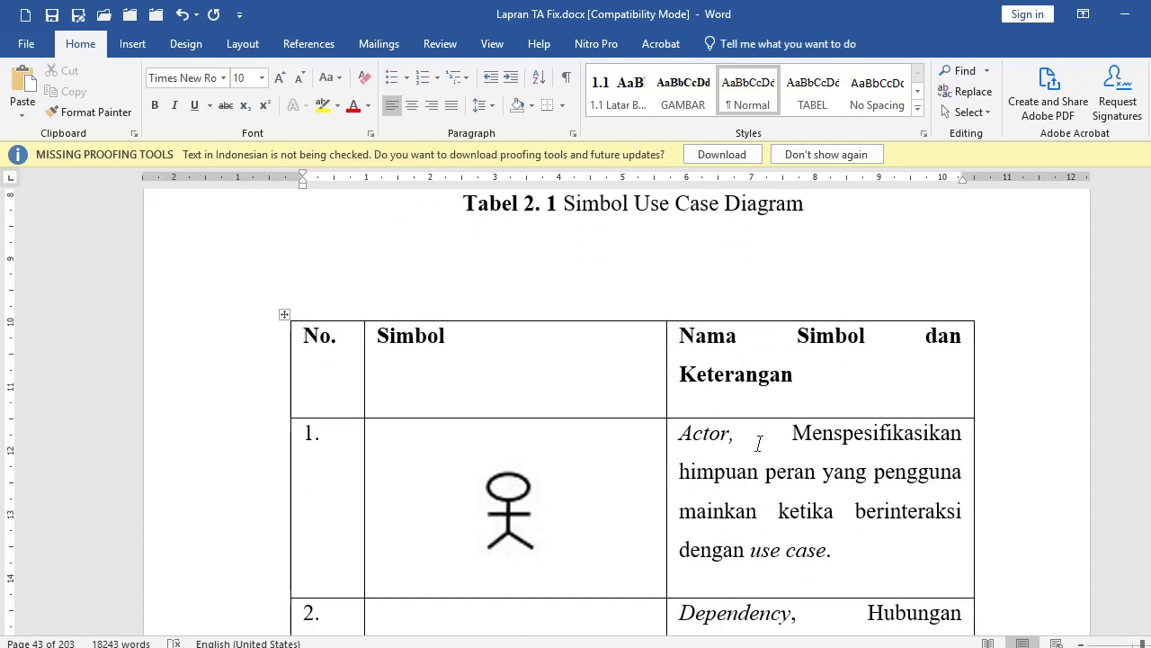
left_click(132, 45)
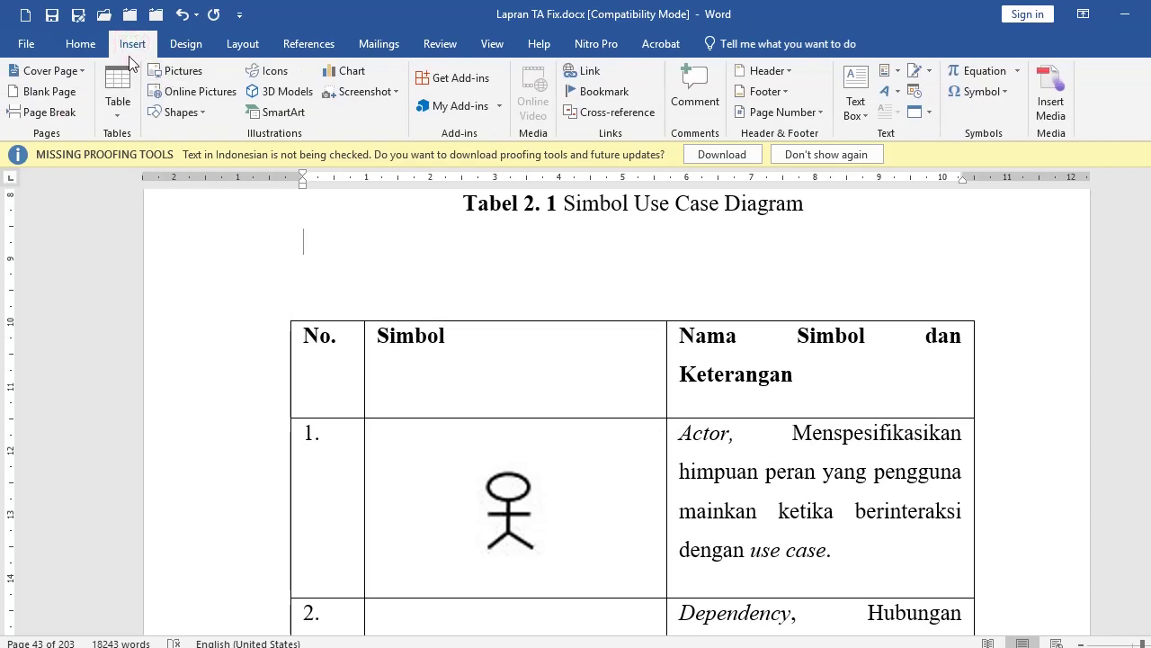
Step: Insert a 3-column, 1-row table, narrowing the first column and widening the third
left_click(118, 99)
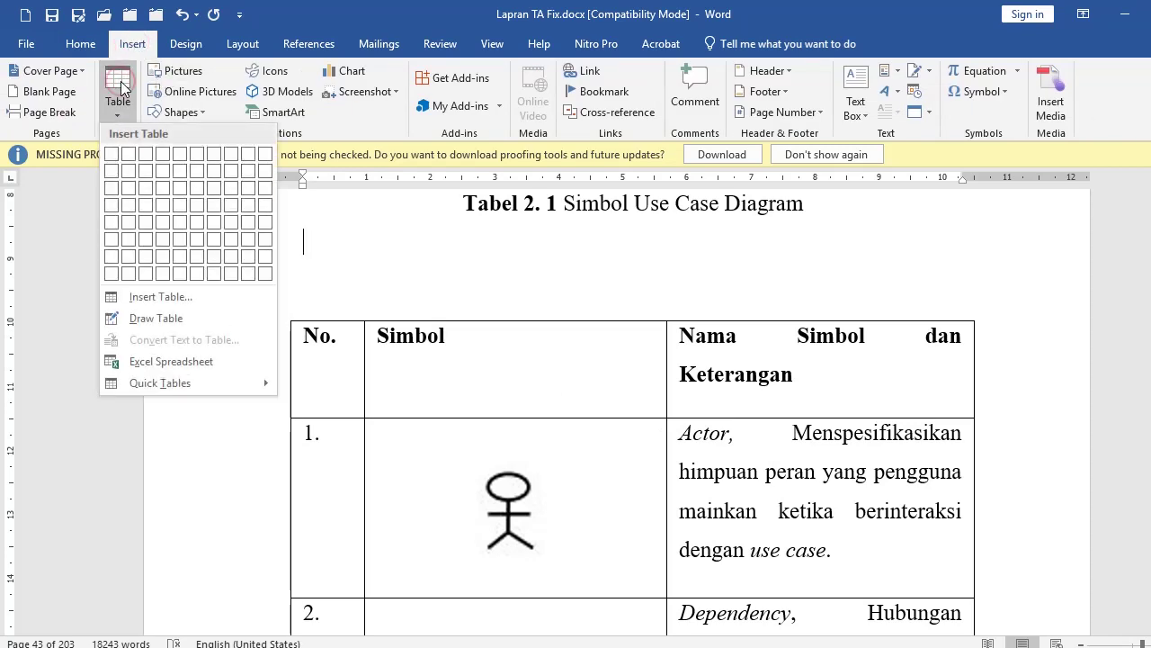
left_click(138, 161)
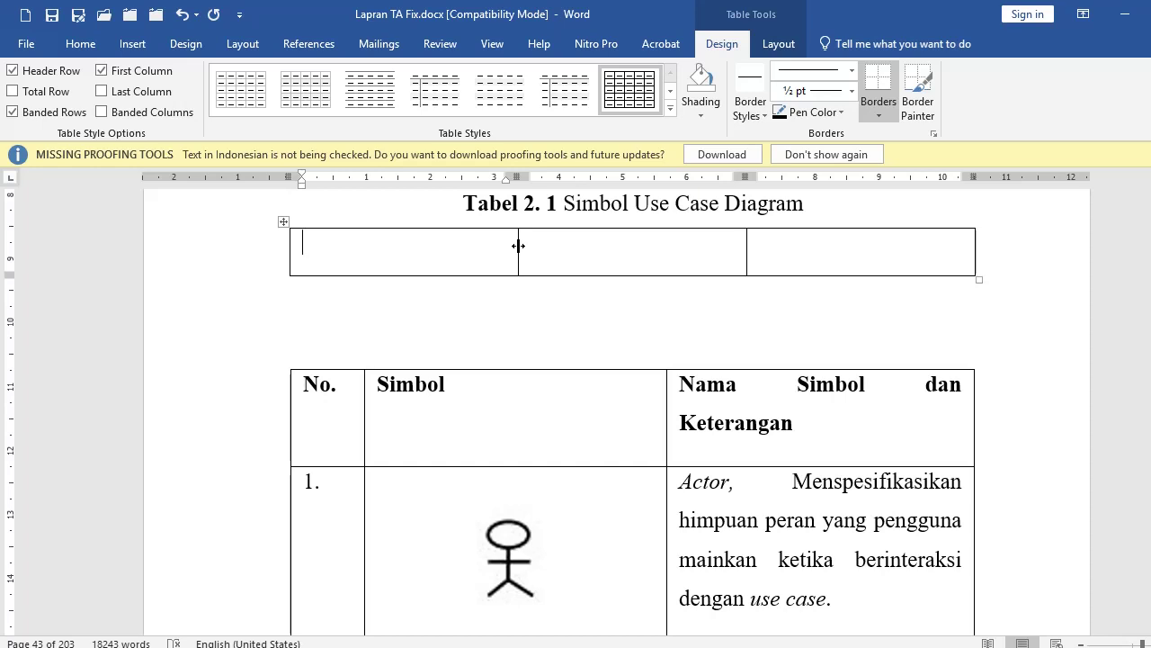
left_click_drag(519, 245, 367, 257)
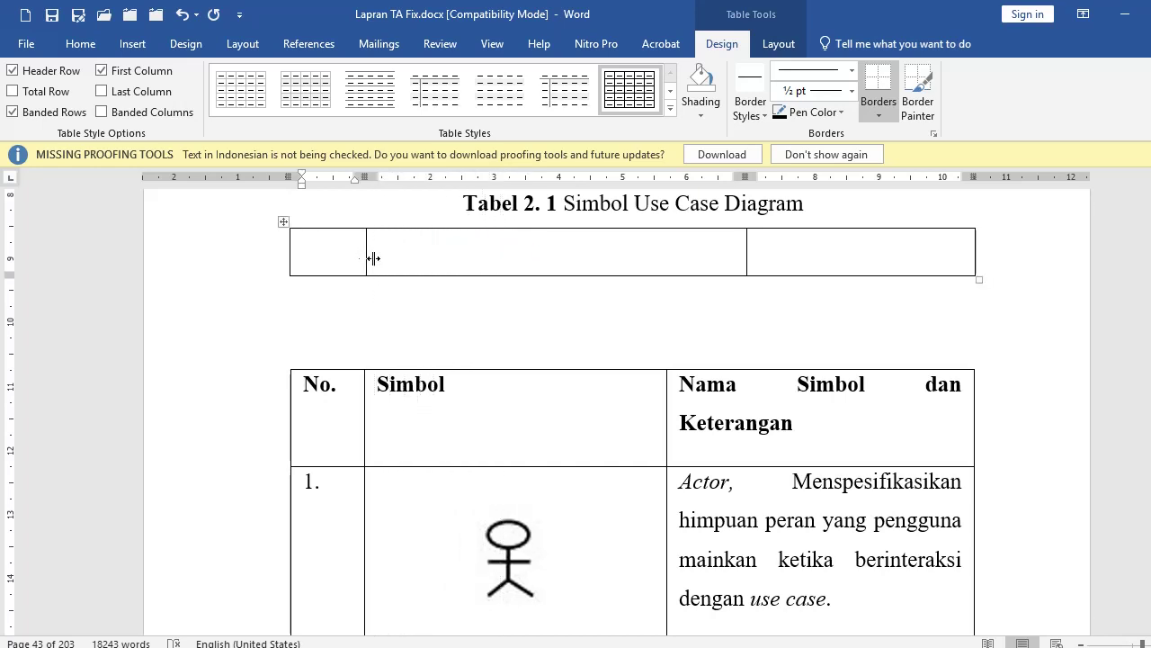
left_click_drag(747, 249, 654, 251)
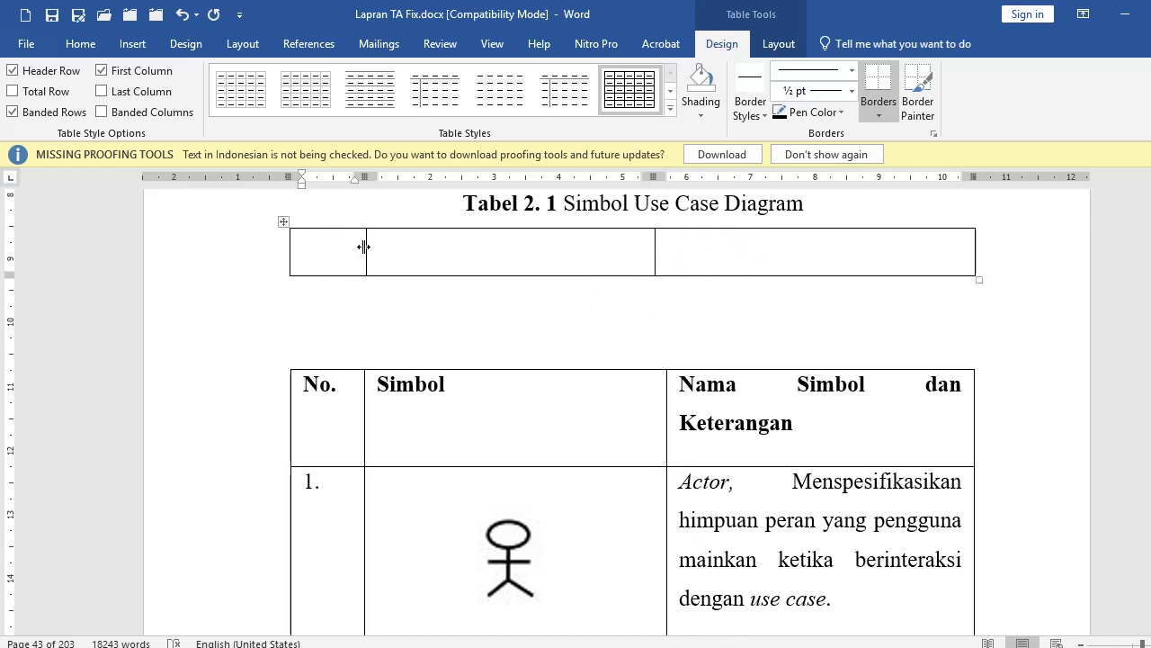
left_click_drag(364, 249, 354, 250)
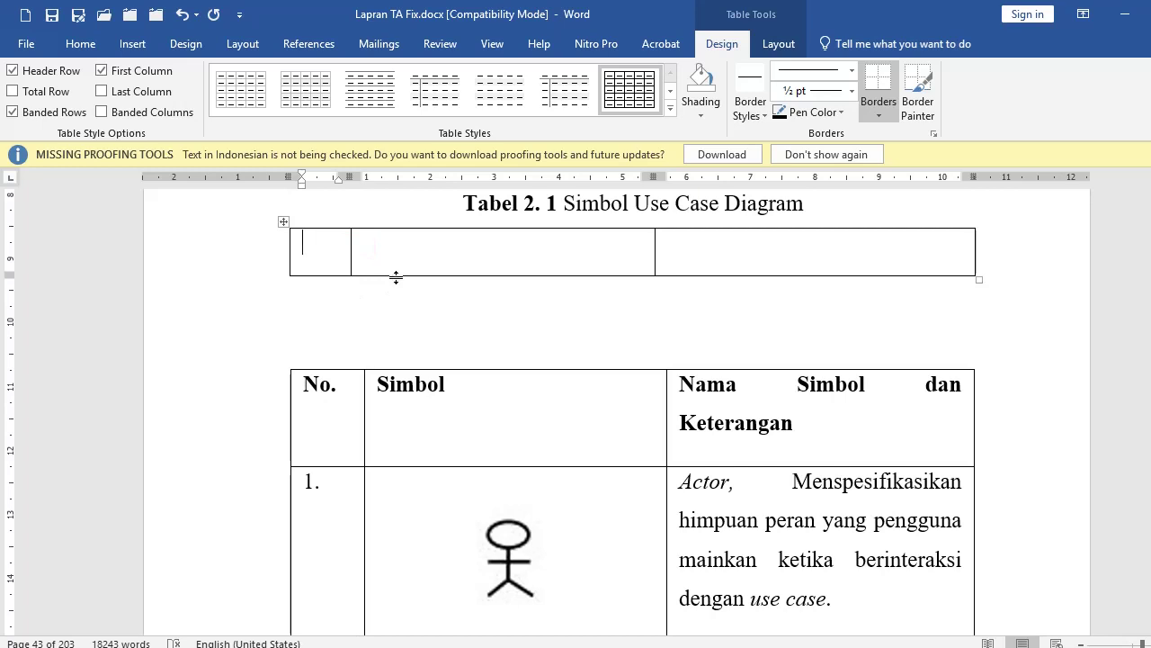
Step: Enter headers NO, SIMBOL and NAMA SIMBOL DAN KETERANGAN, then add an empty row
type("NO")
key("Tab")
type("SIMBOL")
key("Tab")
type("NAMA SIMBOL DAN KE")
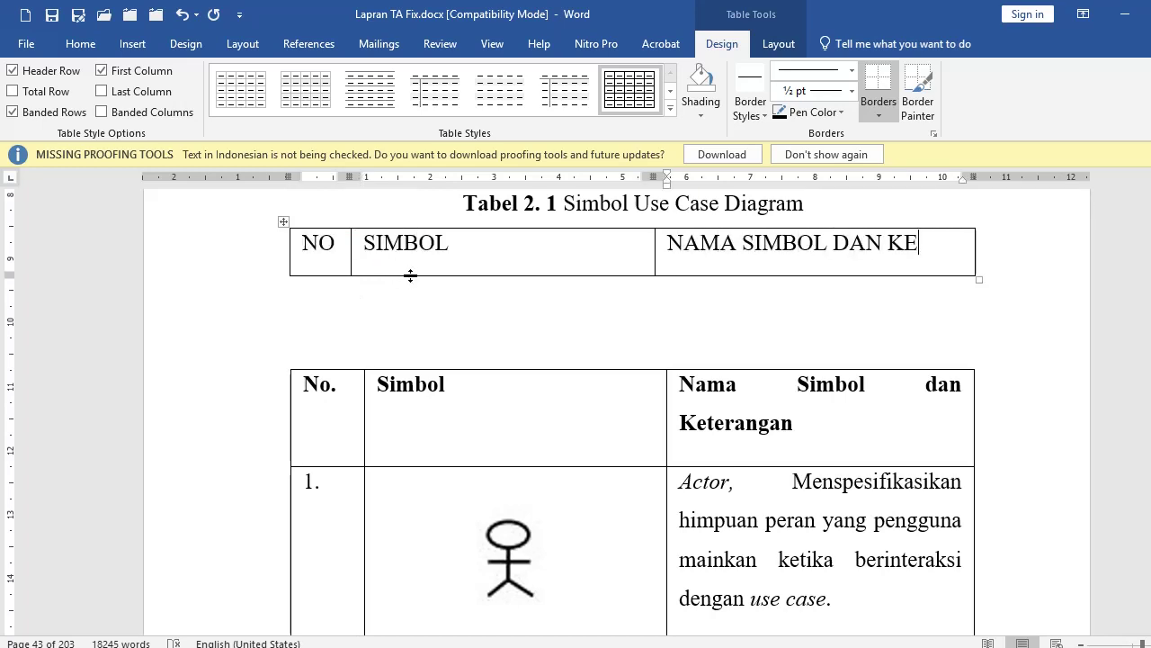
type("TERANGAN")
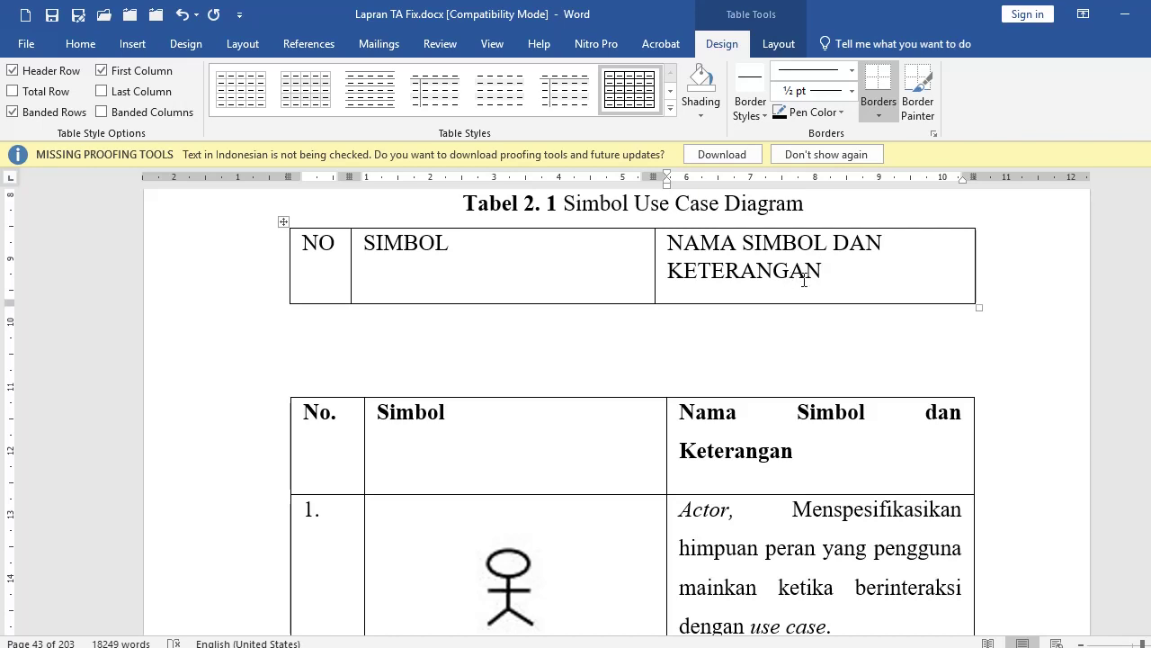
key("Tab")
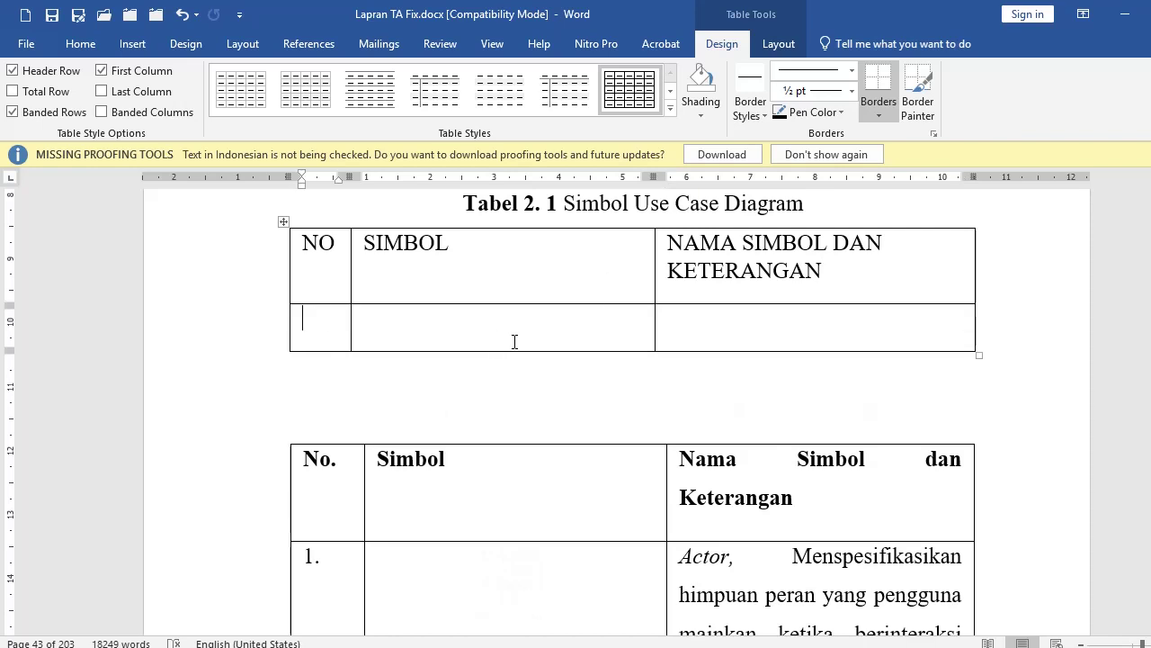
Step: Insert a page break between the tables so the older table moves to the next page
scroll(597, 422, "down", 2)
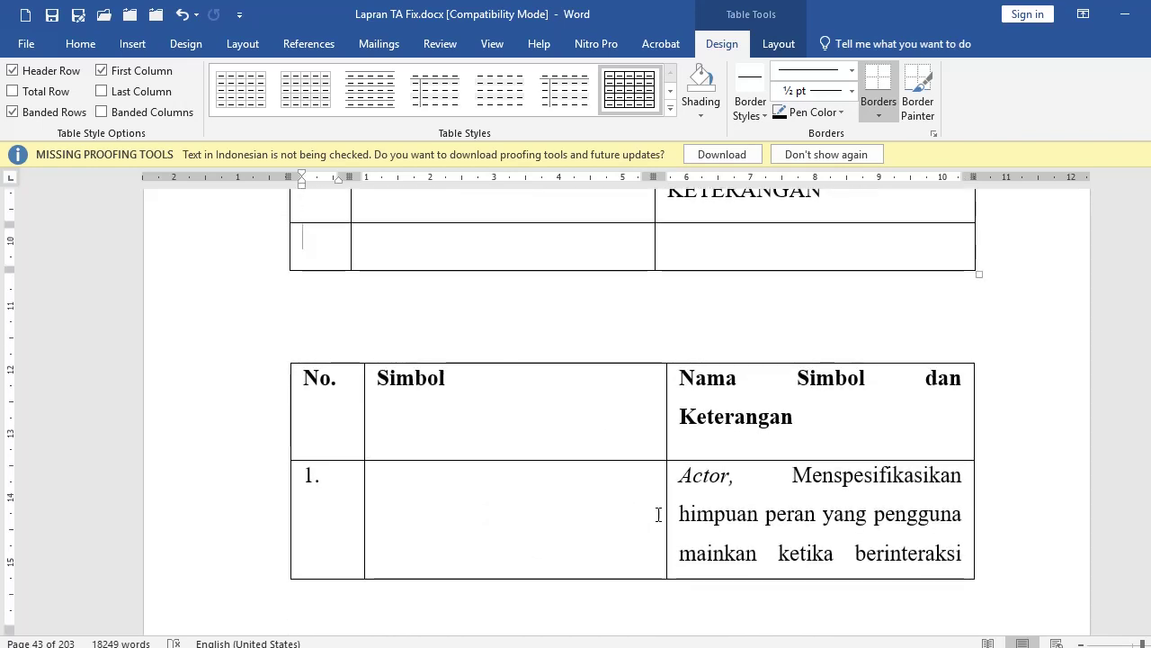
left_click(388, 333)
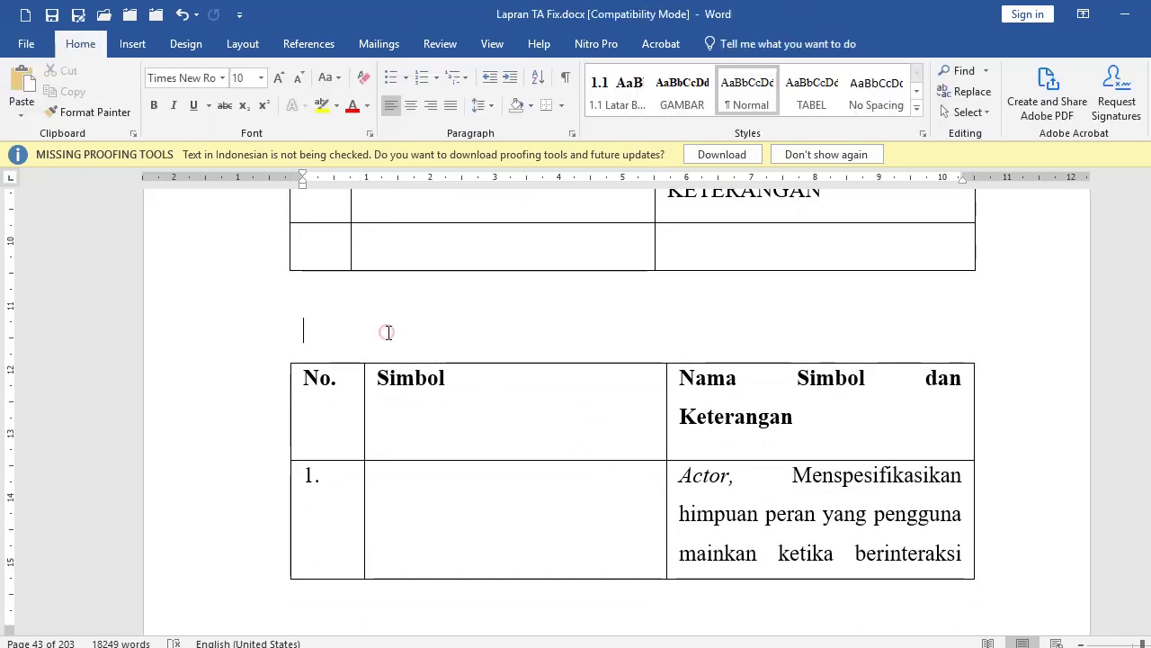
key("ctrl+Return")
scroll(570, 458, "down", 10)
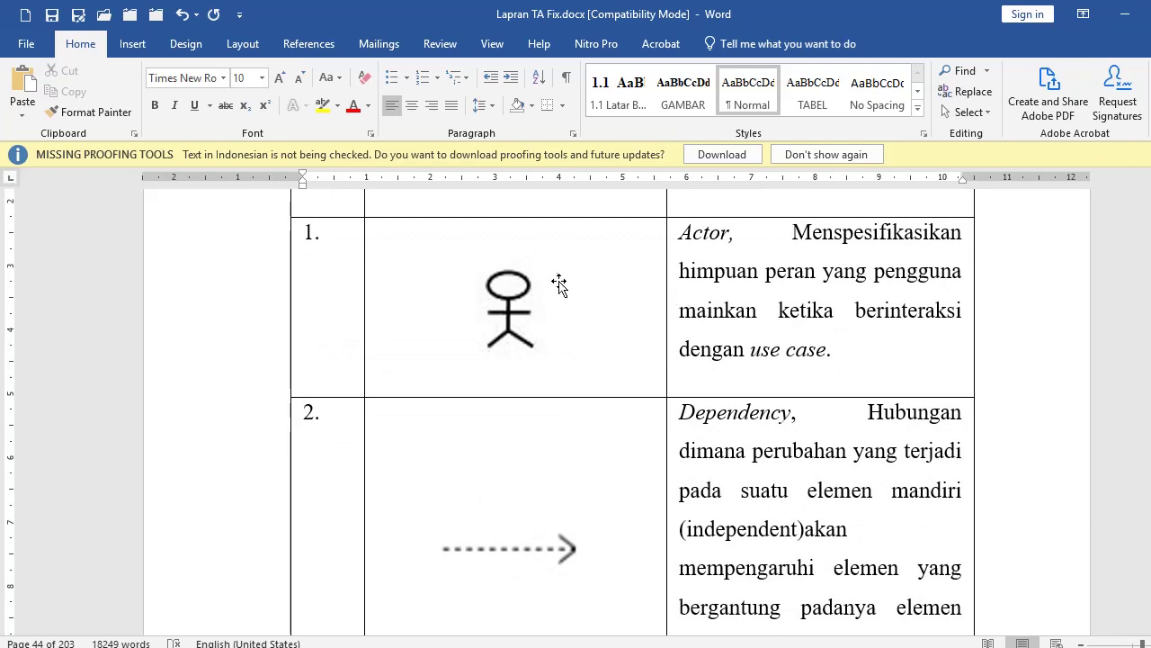
scroll(692, 339, "up", 2)
Step: Shift the second column border left in both tables to widen their third columns
left_click(693, 351)
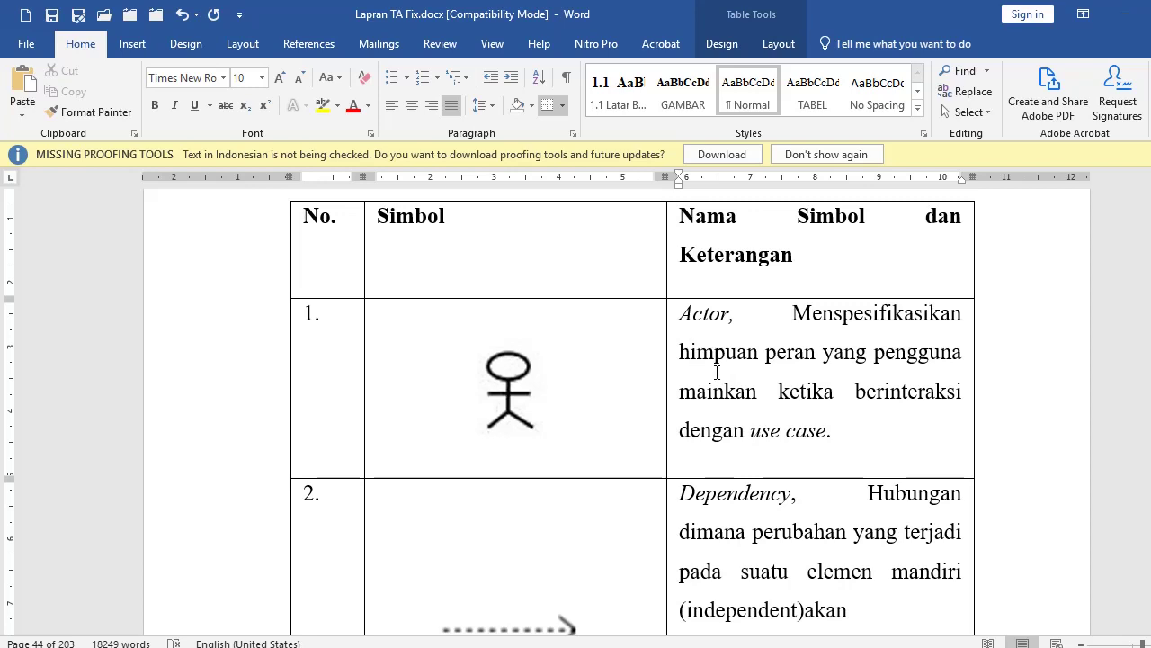
left_click_drag(666, 360, 604, 361)
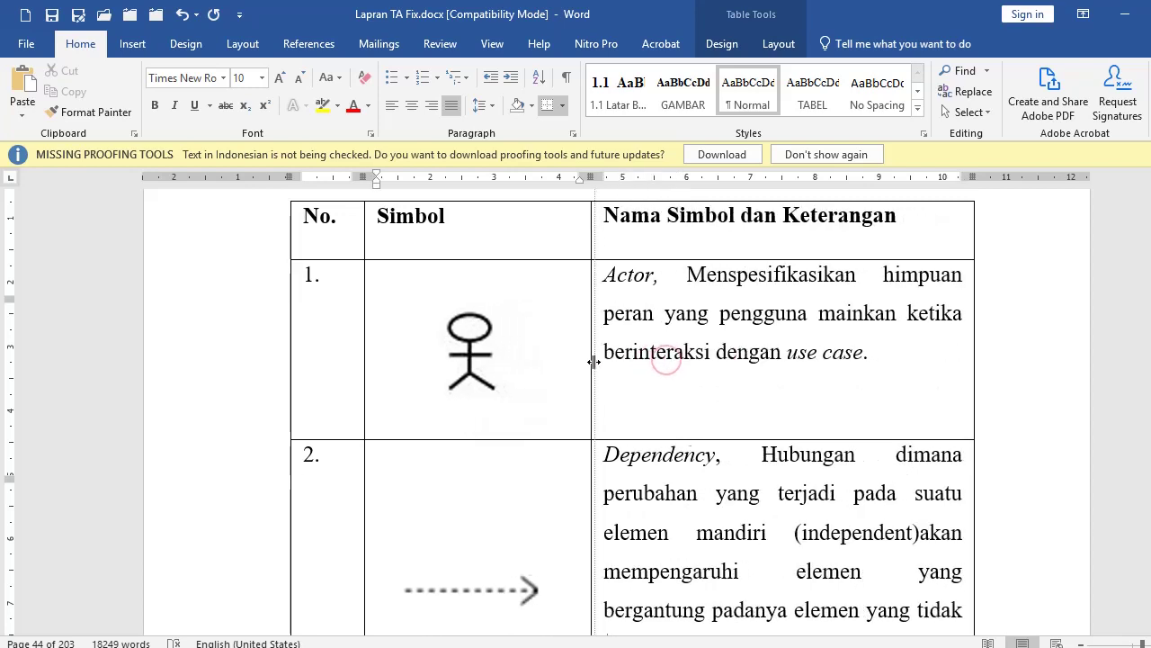
scroll(597, 364, "up", 10)
left_click(602, 408)
left_click_drag(653, 396, 608, 395)
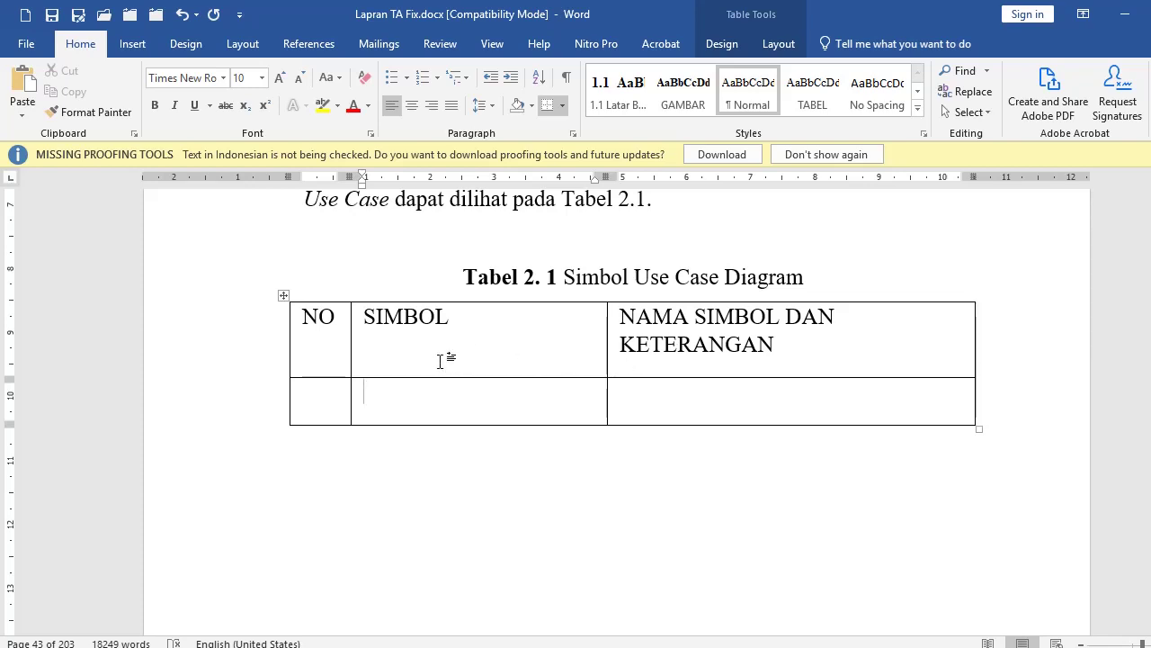
Step: Centre the header row horizontally and vertically and remove the space after its paragraphs
double_click(354, 337)
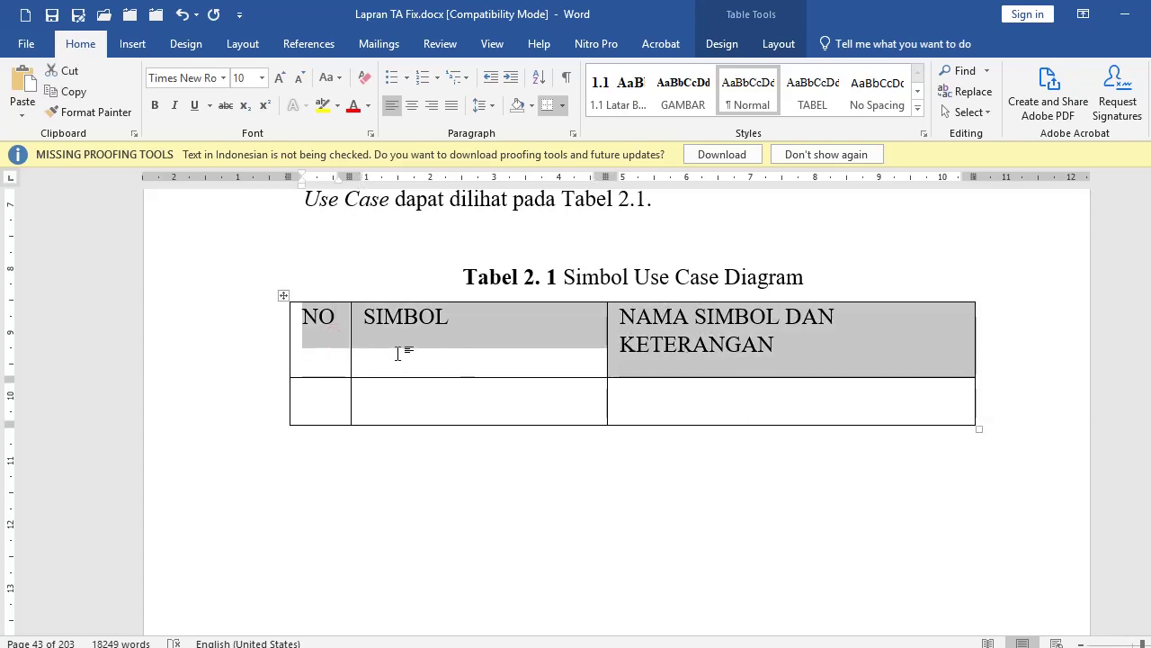
left_click(413, 105)
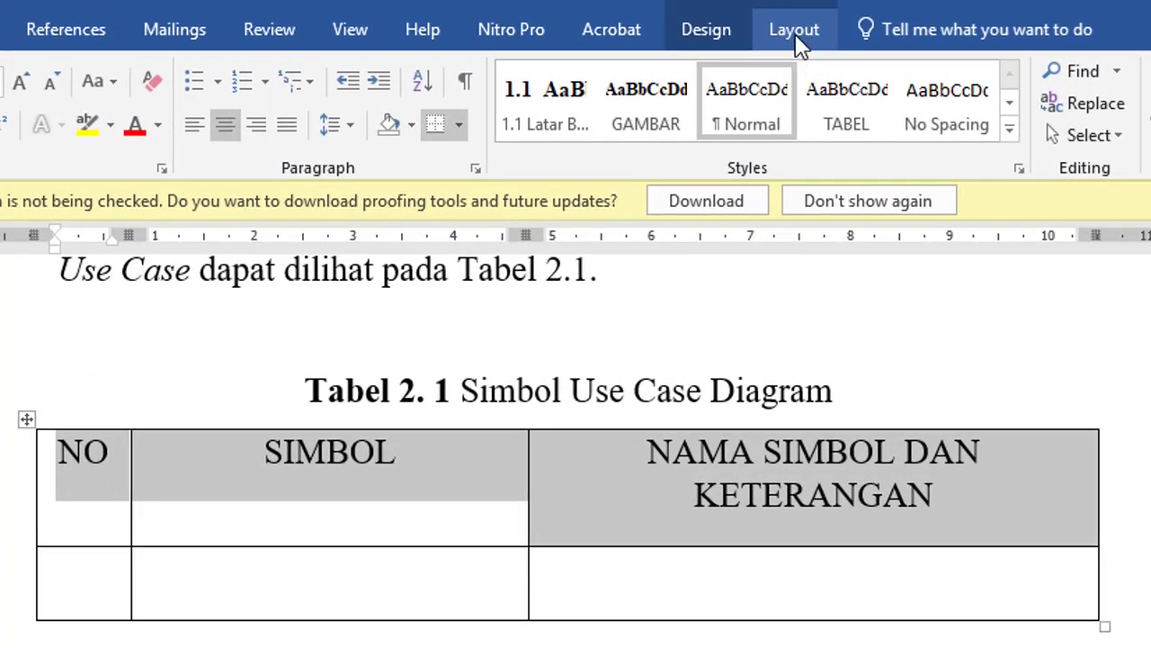
left_click(792, 36)
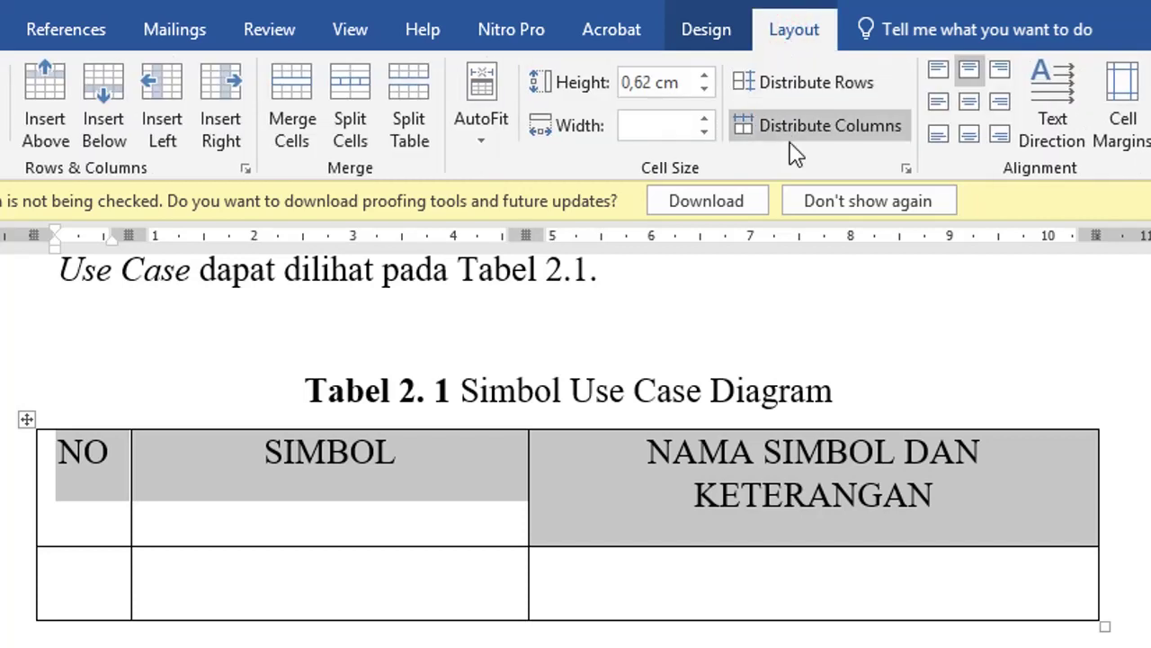
left_click(970, 101)
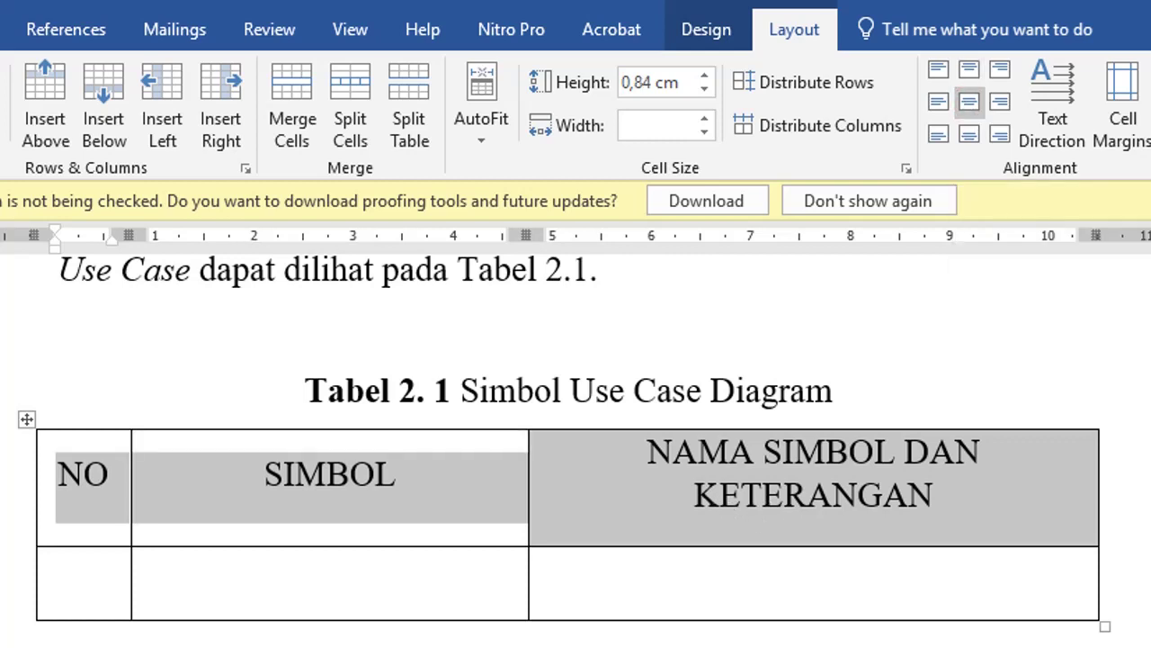
left_click(2, 29)
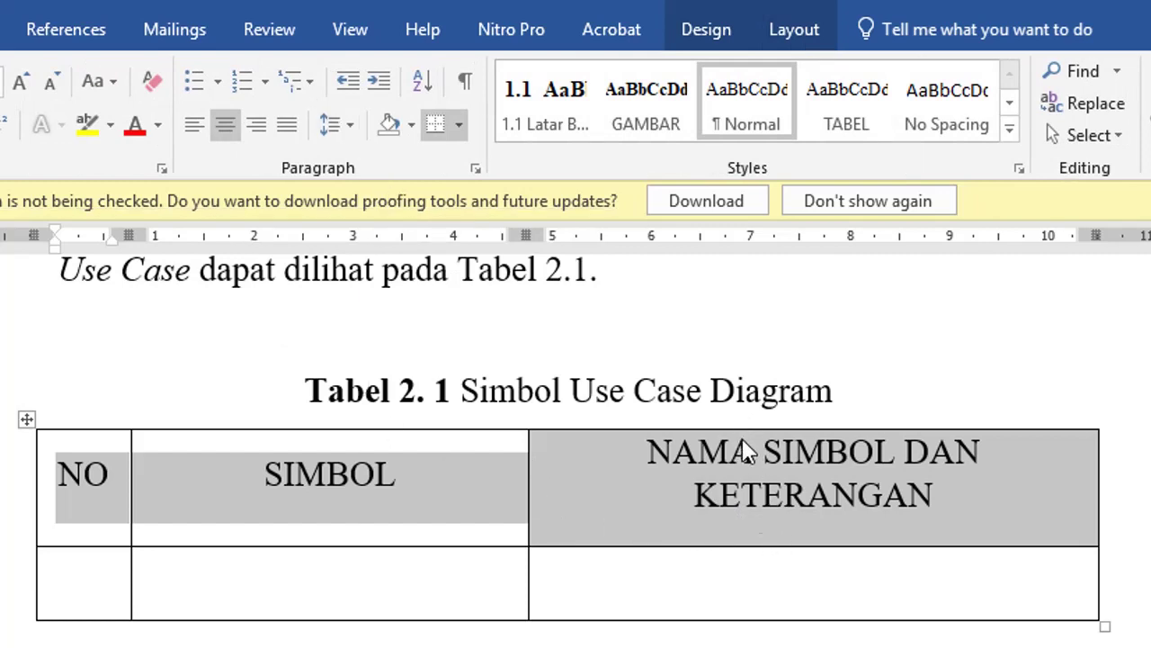
left_click(349, 125)
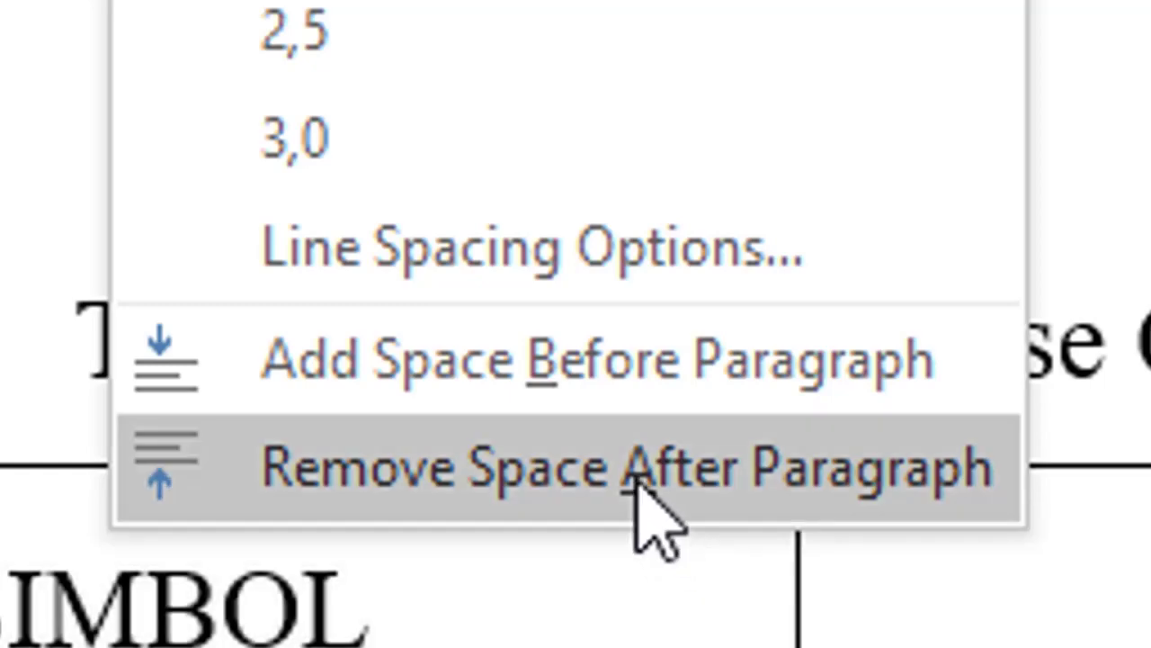
left_click(646, 490)
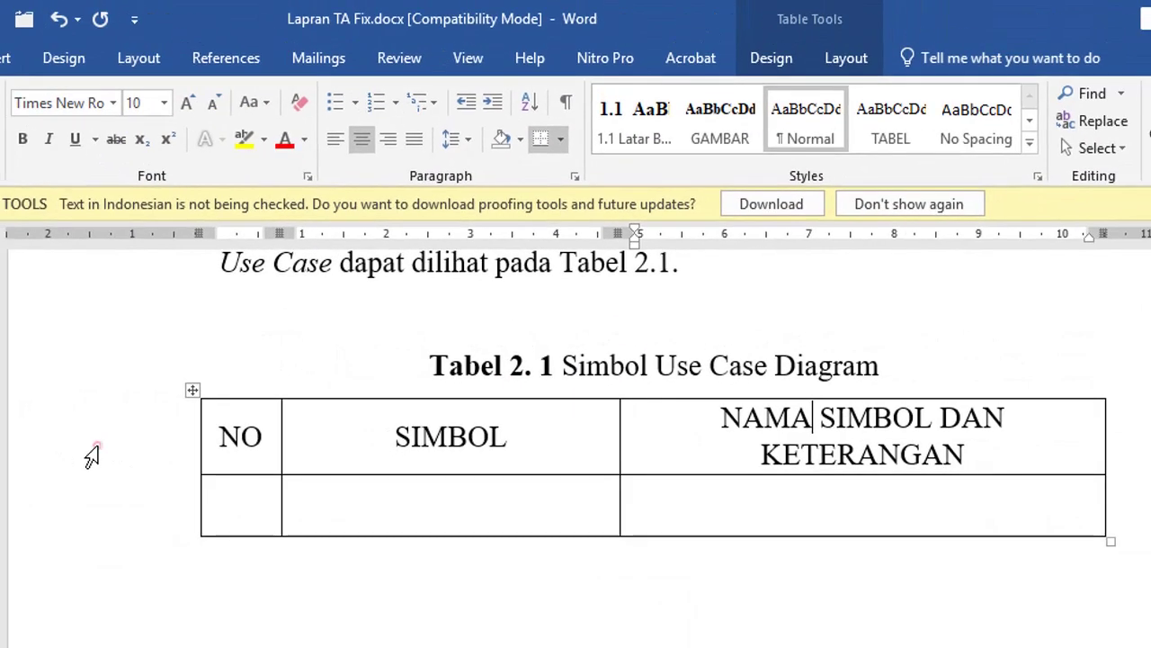
Step: Make the header row bold and start a new line below the table
left_click(92, 456)
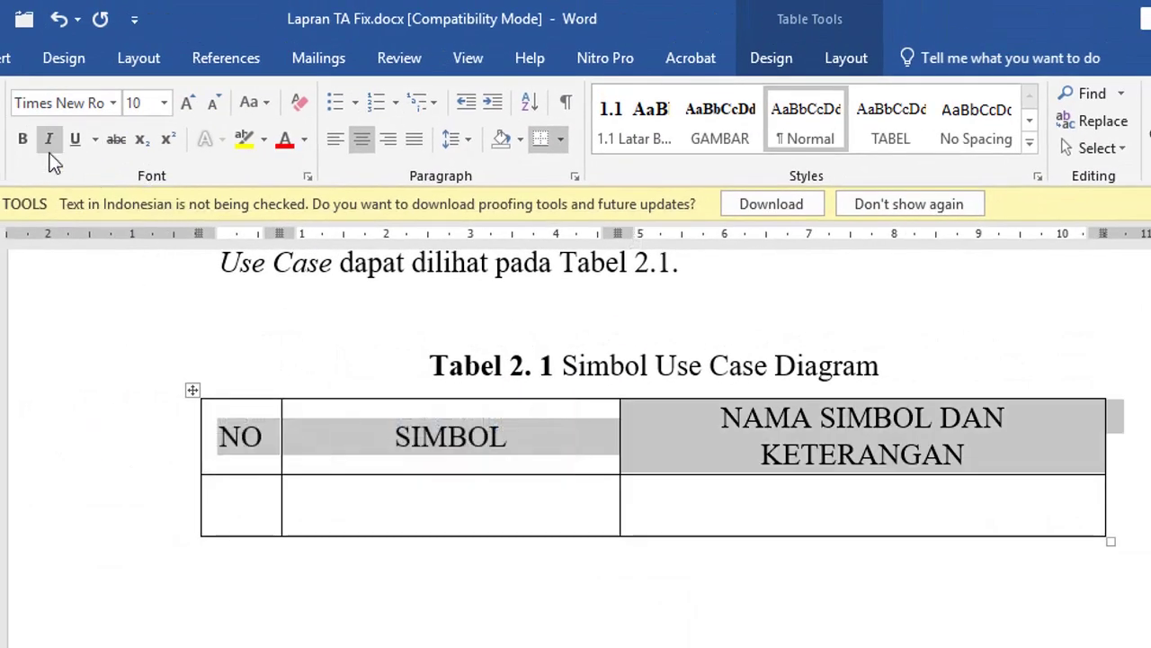
left_click(23, 140)
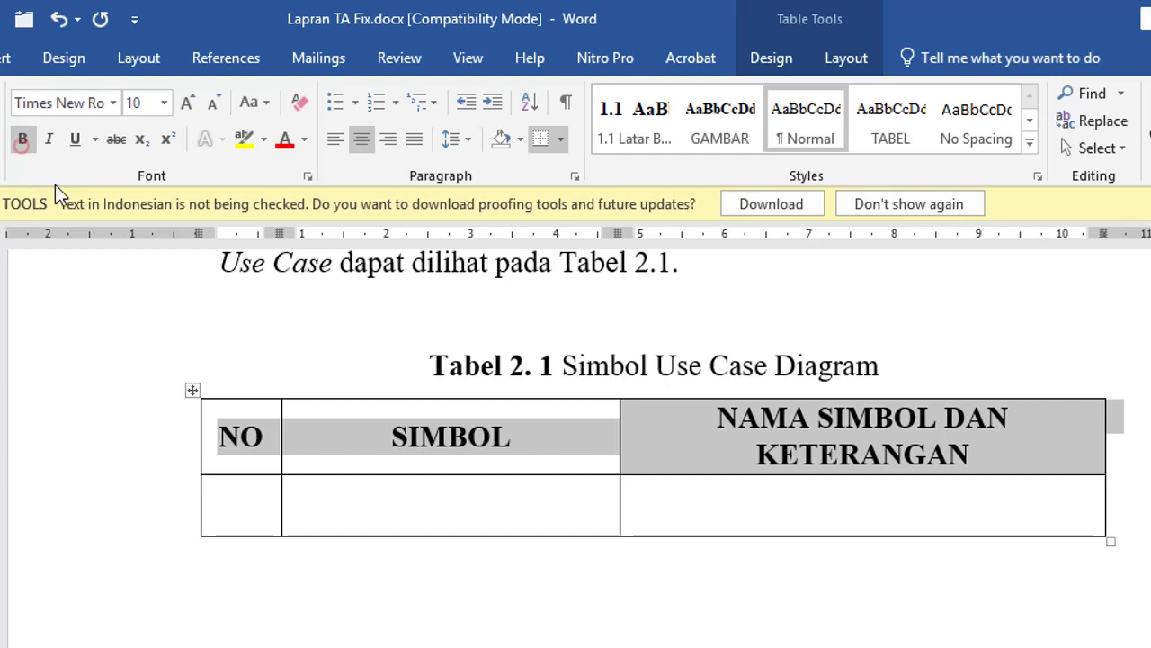
left_click(469, 139)
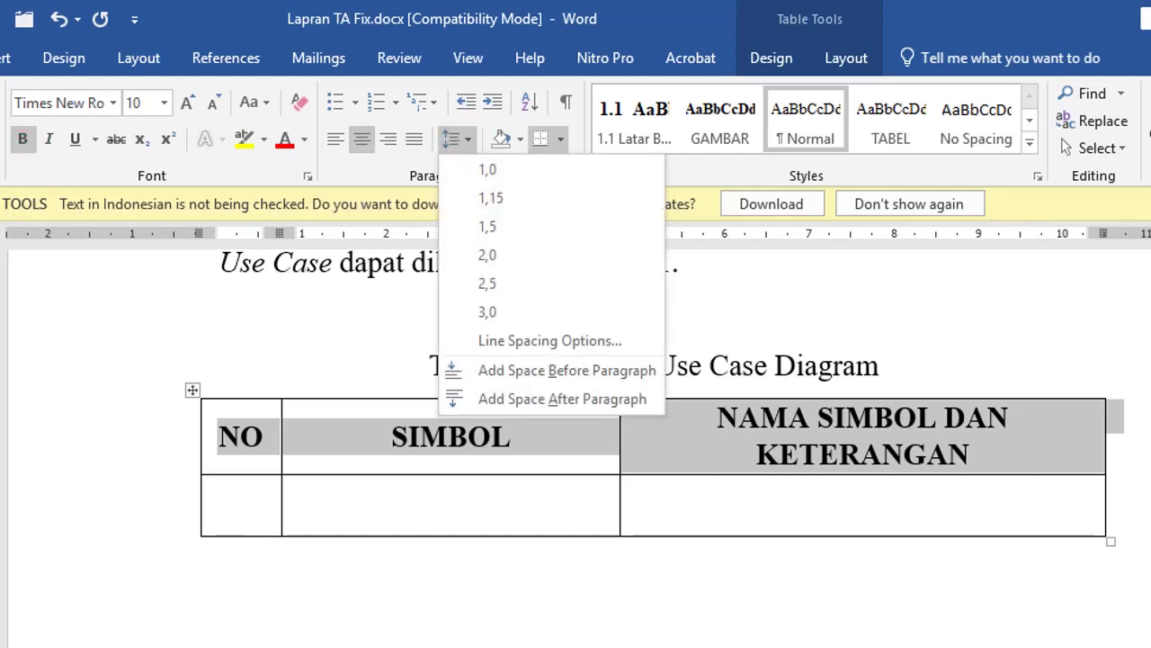
left_click(594, 641)
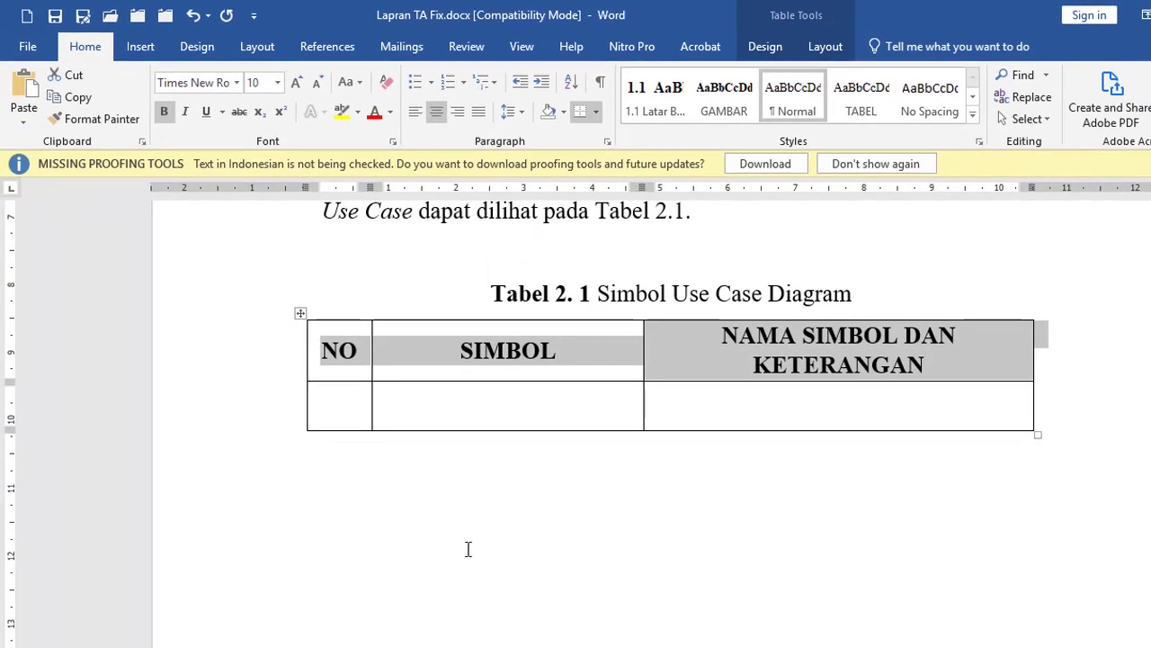
left_click(329, 491)
left_click(334, 457)
key("Return")
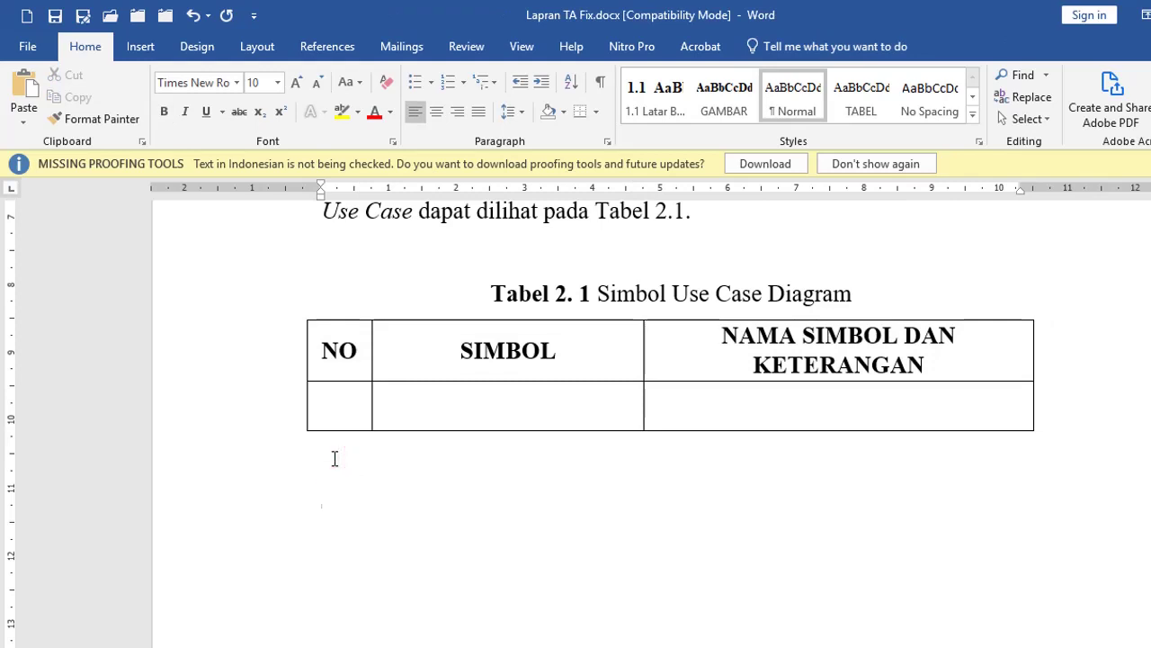
Step: Insert the images (1).jpg egg basket picture into the document
left_click(142, 48)
left_click(185, 78)
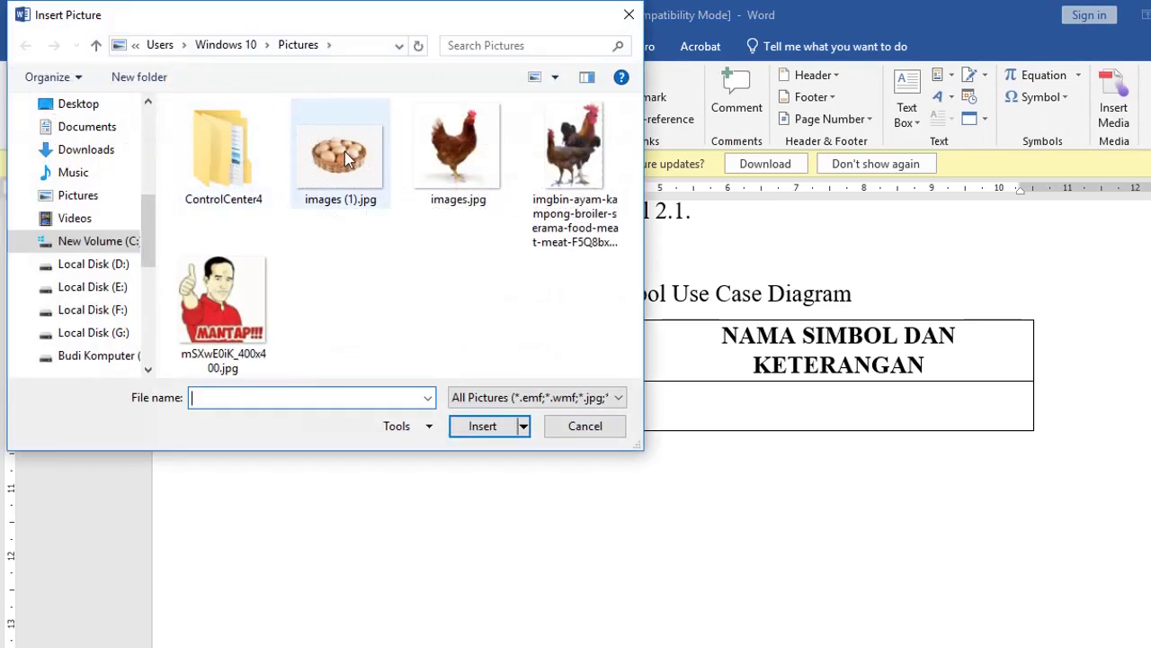
left_click(349, 159)
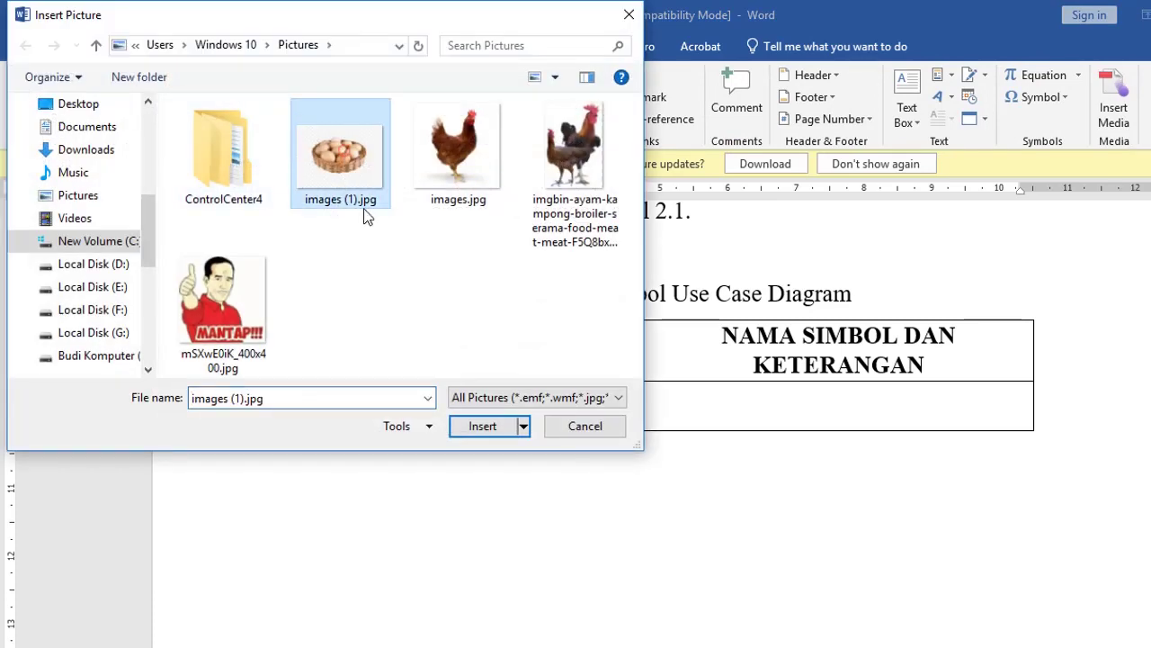
left_click(472, 425)
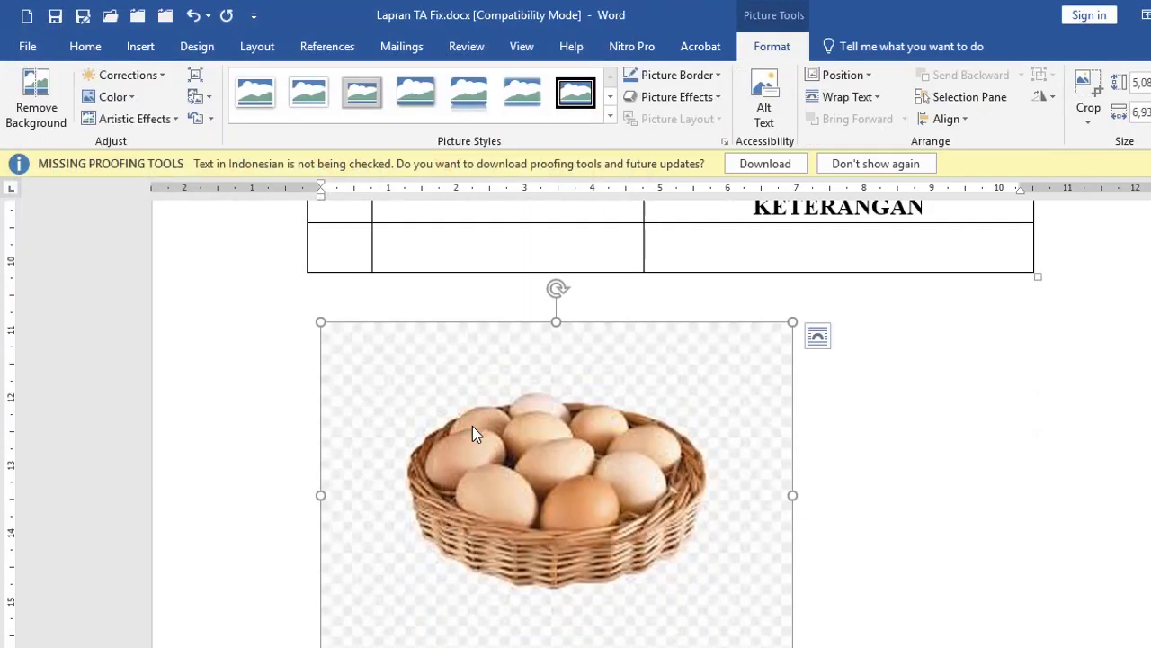
Step: Insert the chicken picture images.jpg into the empty SIMBOL cell
left_click(418, 249)
scroll(418, 252, "up", 3)
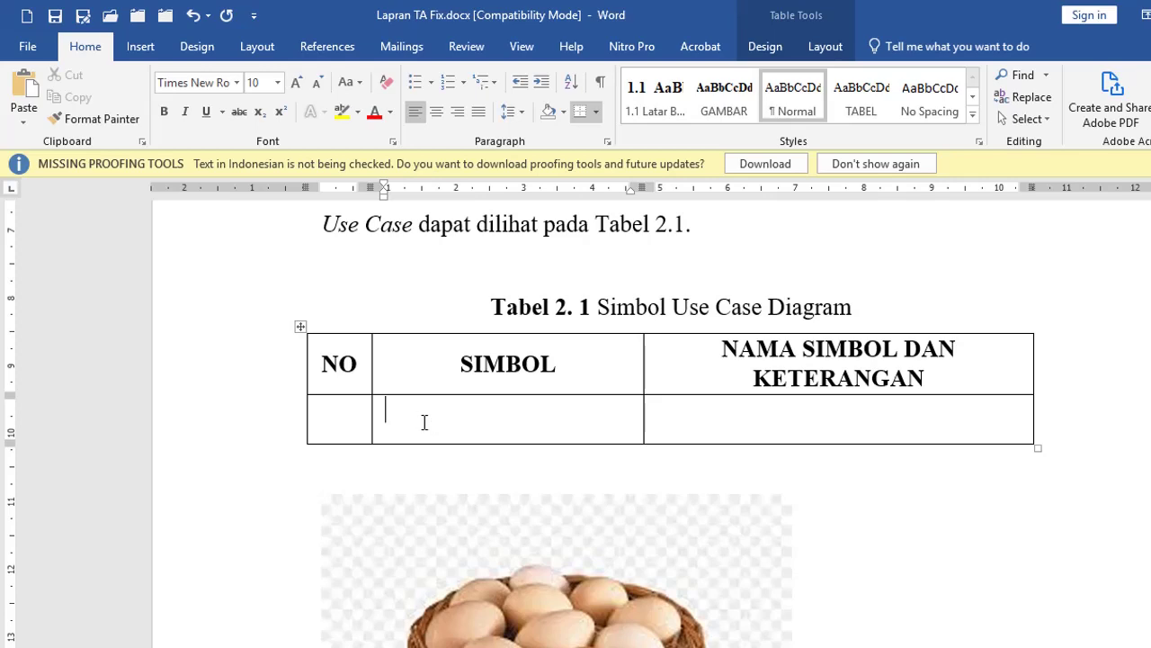
left_click(140, 46)
left_click(180, 77)
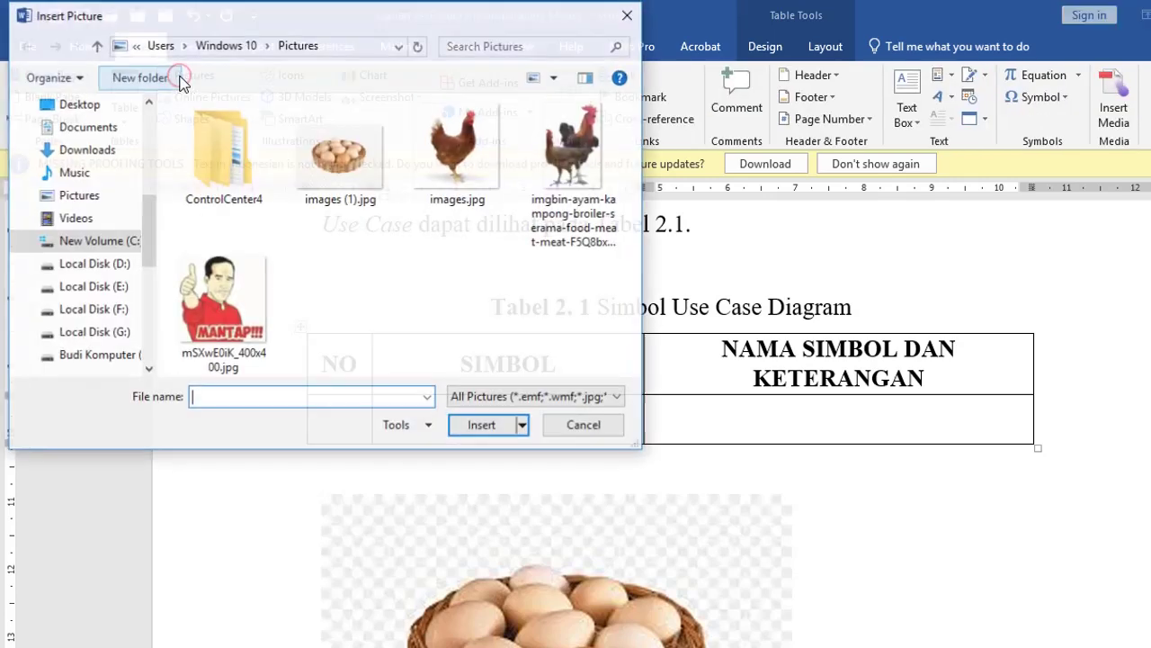
left_click(440, 157)
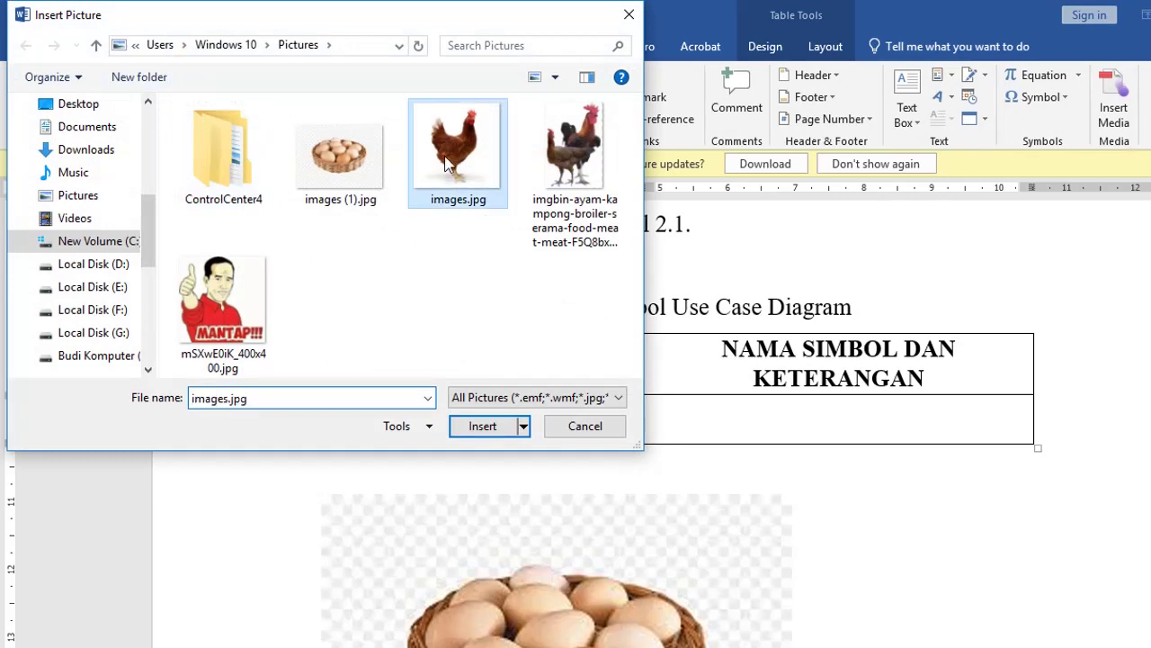
left_click(487, 425)
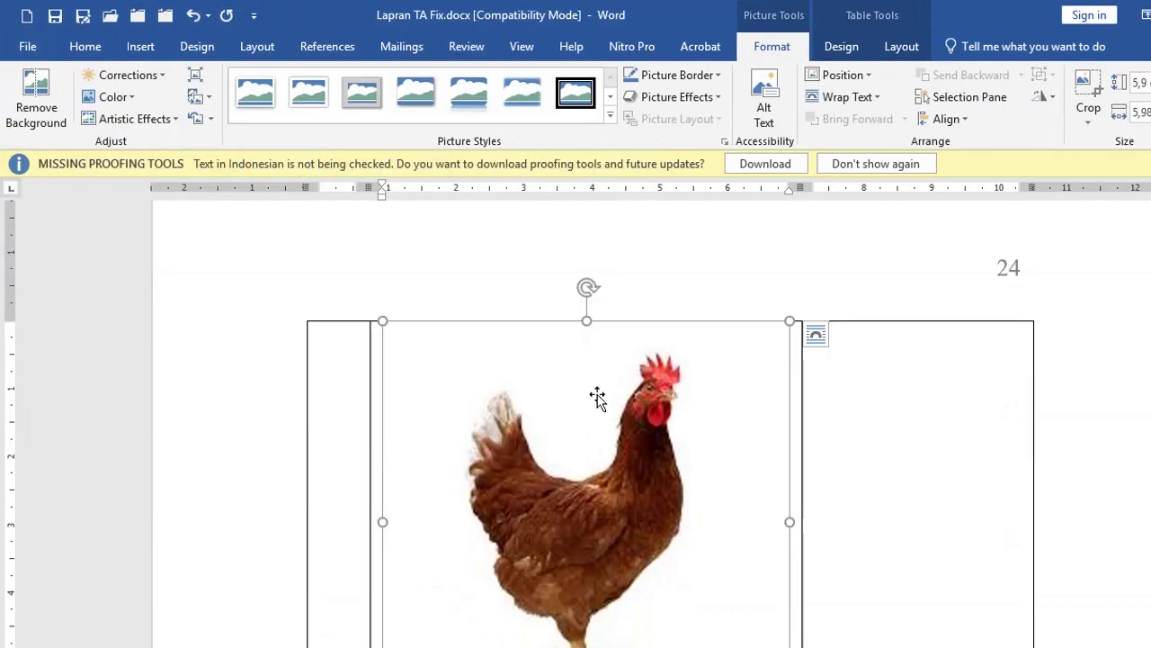
Step: Shrink the chicken picture by its corner handle and centre it in the SIMBOL cell
scroll(614, 391, "down", 5)
scroll(615, 391, "up", 3)
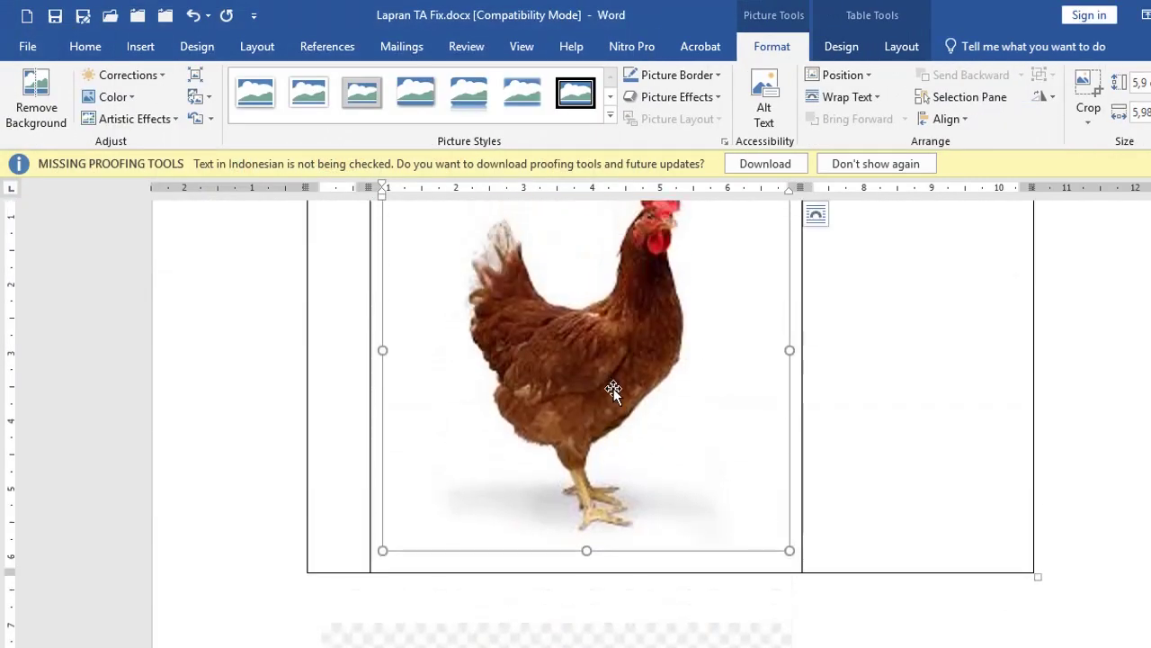
scroll(634, 409, "up", 3)
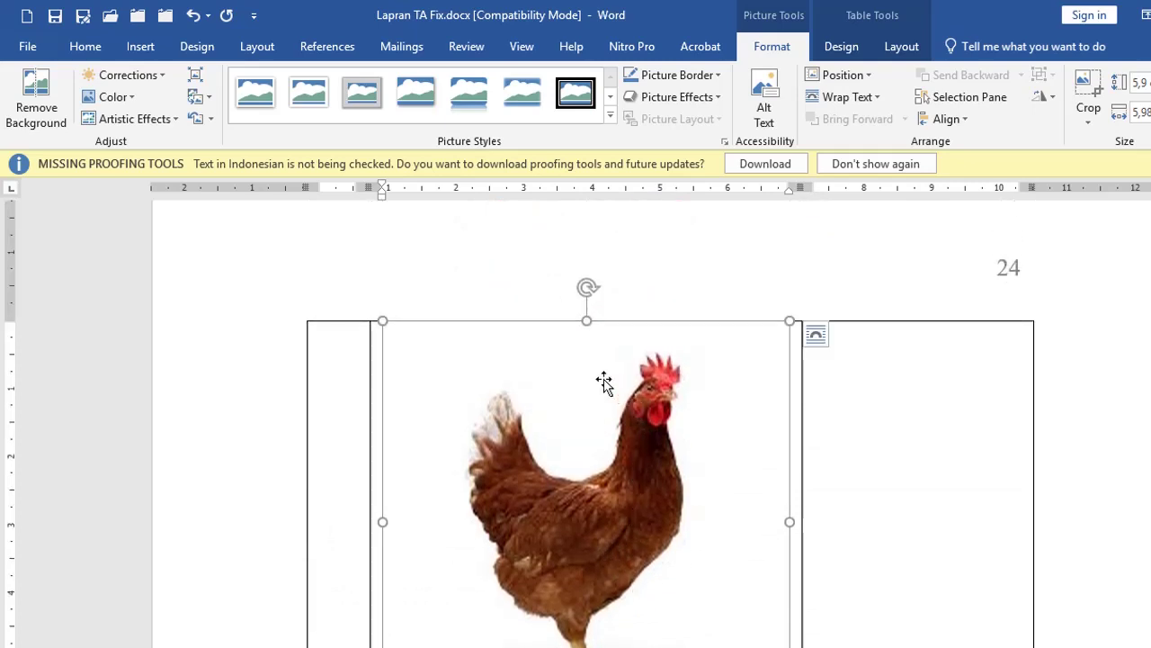
scroll(604, 380, "down", 5)
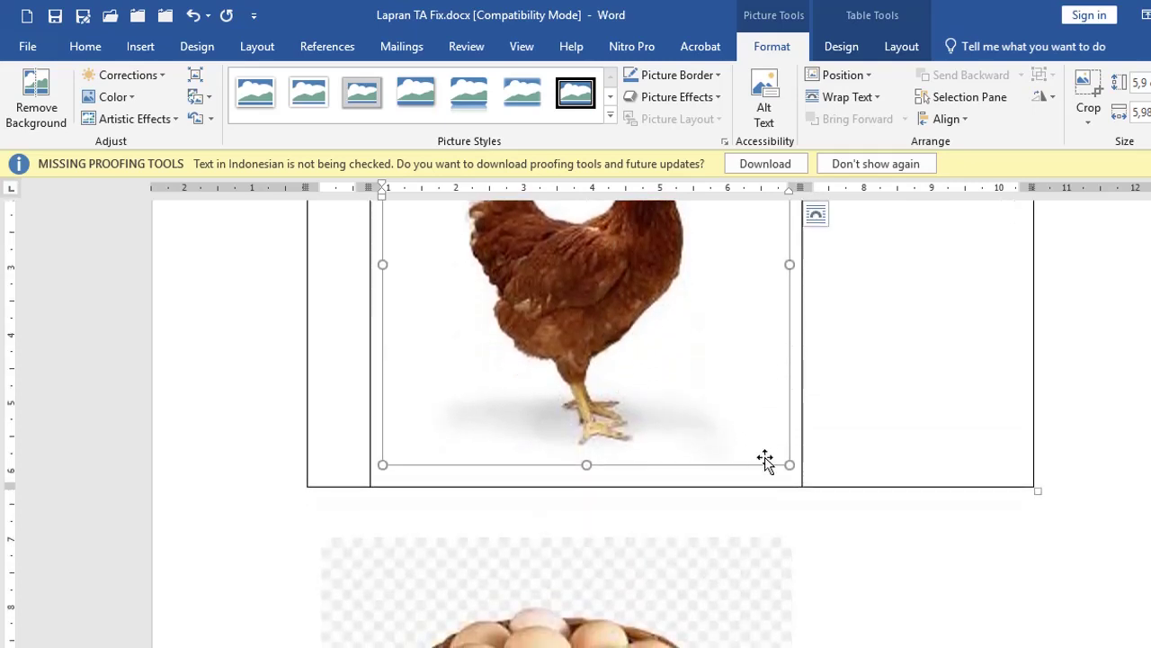
left_click_drag(789, 466, 530, 263)
scroll(576, 306, "up", 3)
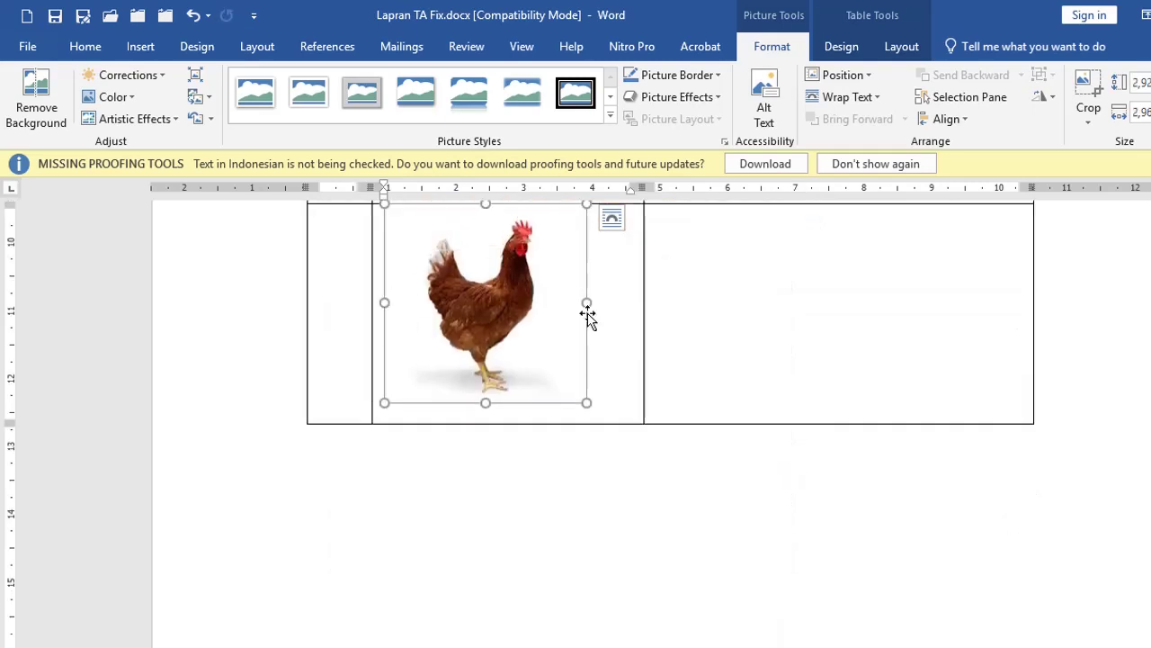
mouse_move(553, 378)
left_mouse_down()
mouse_move(578, 383)
mouse_move(553, 378)
left_mouse_up()
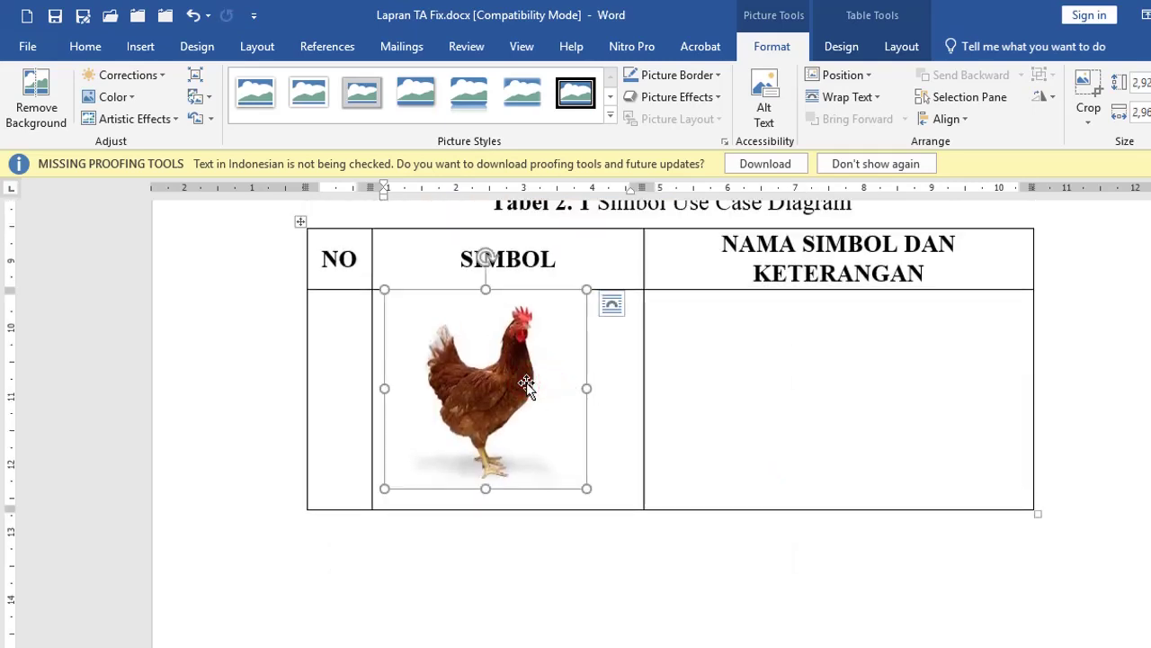
mouse_move(526, 382)
left_mouse_down()
mouse_move(558, 393)
mouse_move(529, 387)
left_mouse_up()
left_click(85, 46)
left_click(438, 112)
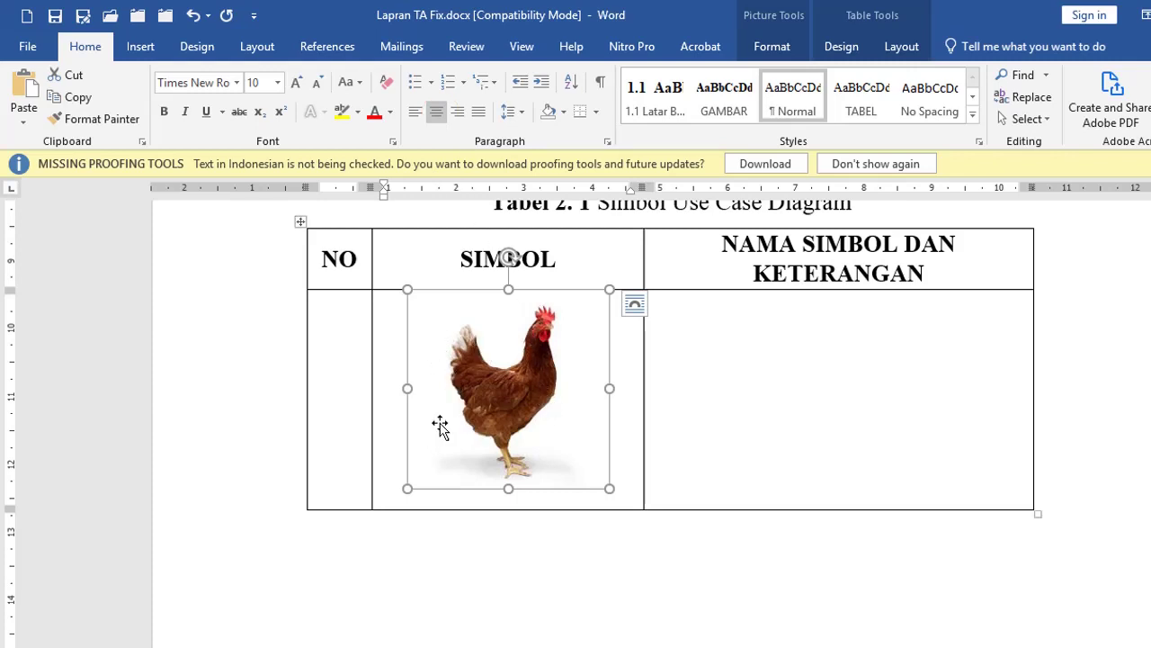
Step: Crop the blank left and right sides off the chicken picture, leaving it 1,94 cm wide
double_click(510, 396)
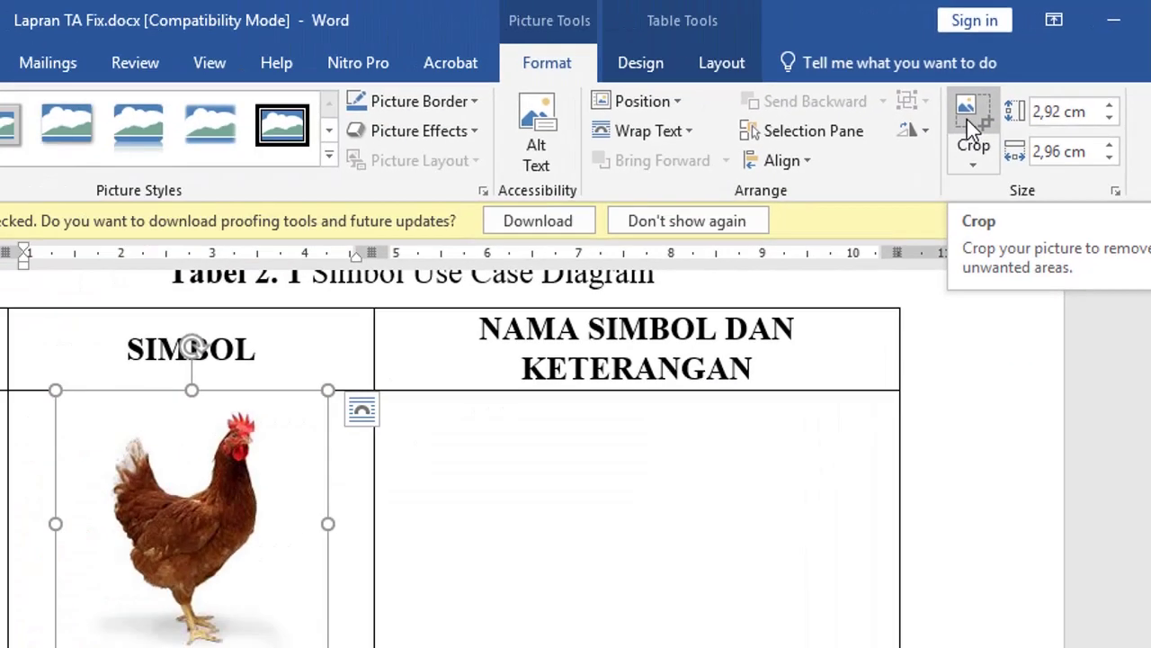
left_click(886, 171)
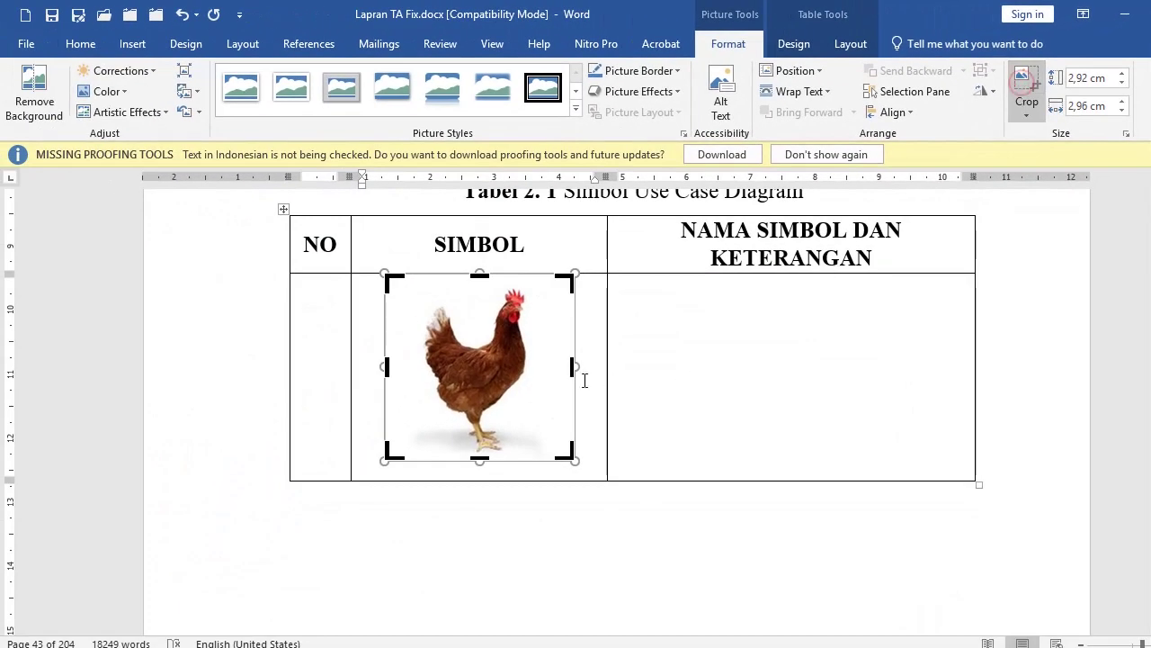
left_click_drag(573, 366, 538, 366)
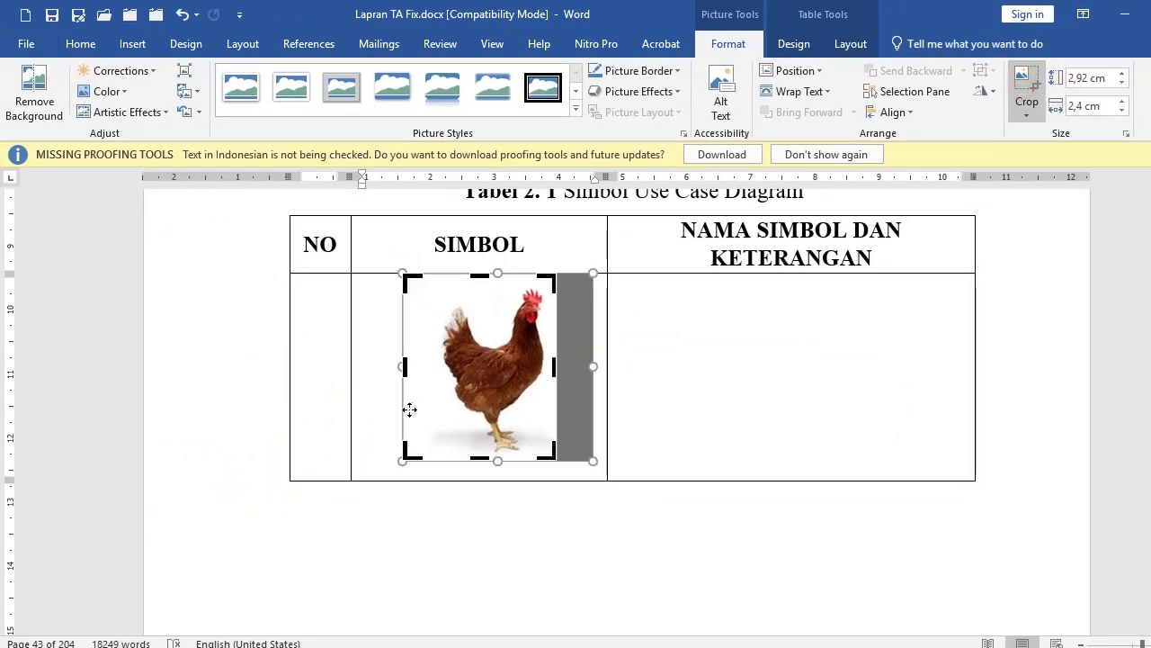
left_click_drag(402, 369, 430, 367)
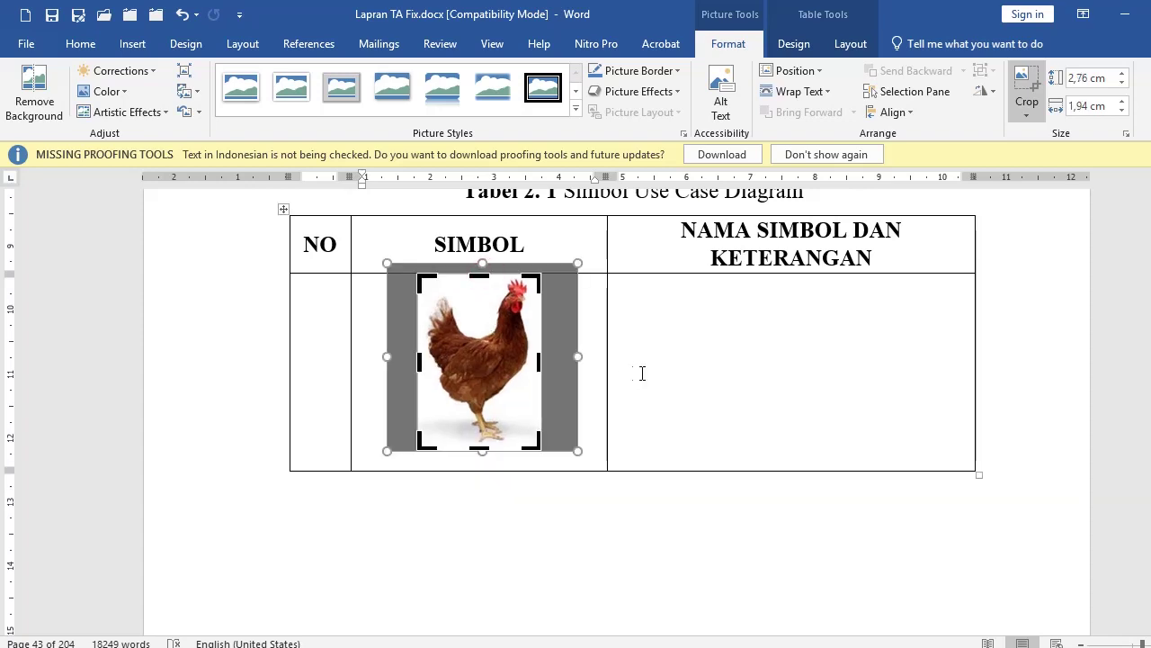
left_click(682, 368)
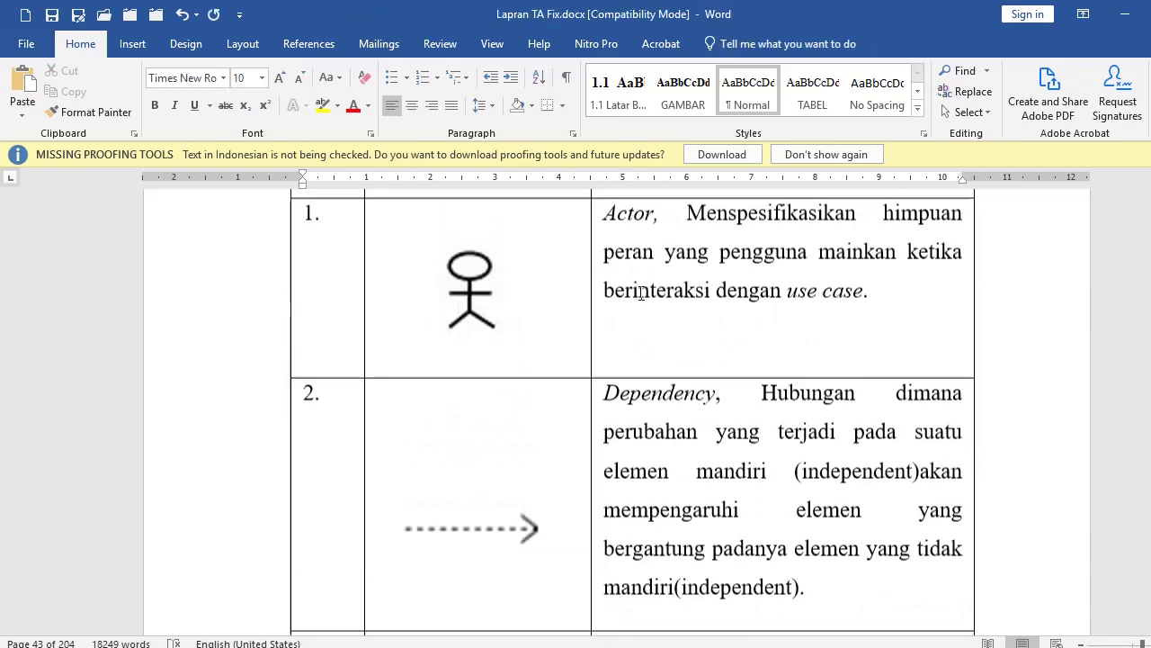
scroll(615, 415, "up", 2)
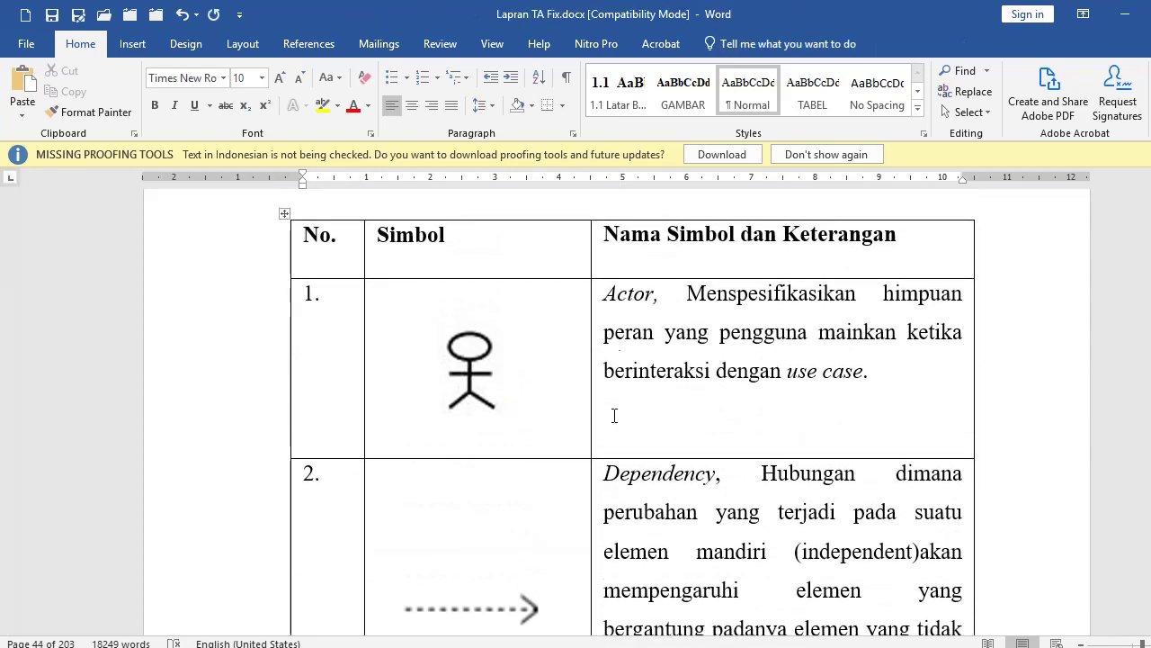
Step: Copy the Dependency description from the next table into the empty KETERANGAN cell beside the chicken
left_click(606, 487)
scroll(719, 422, "down", 8)
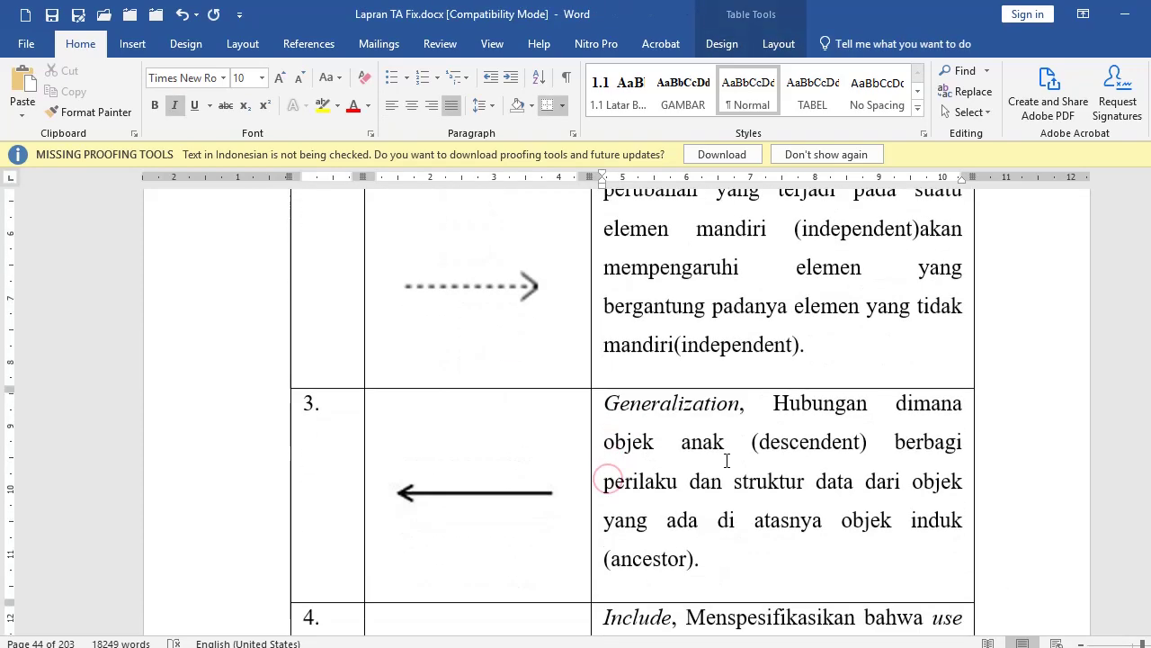
triple_click(808, 351)
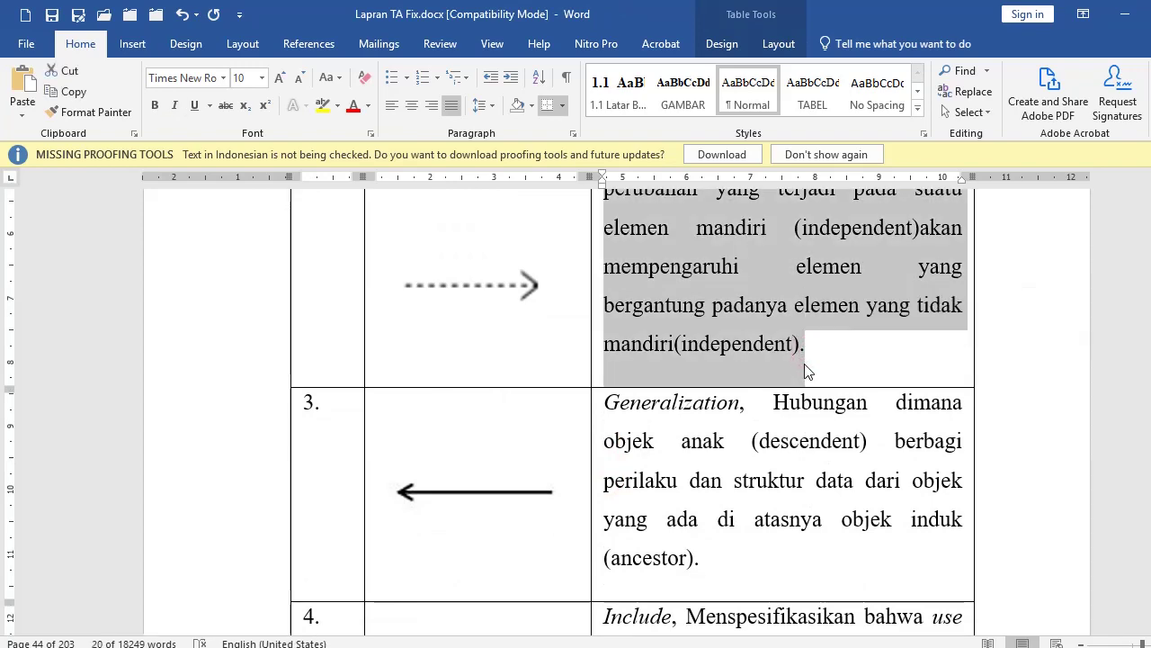
scroll(712, 333, "up", 20)
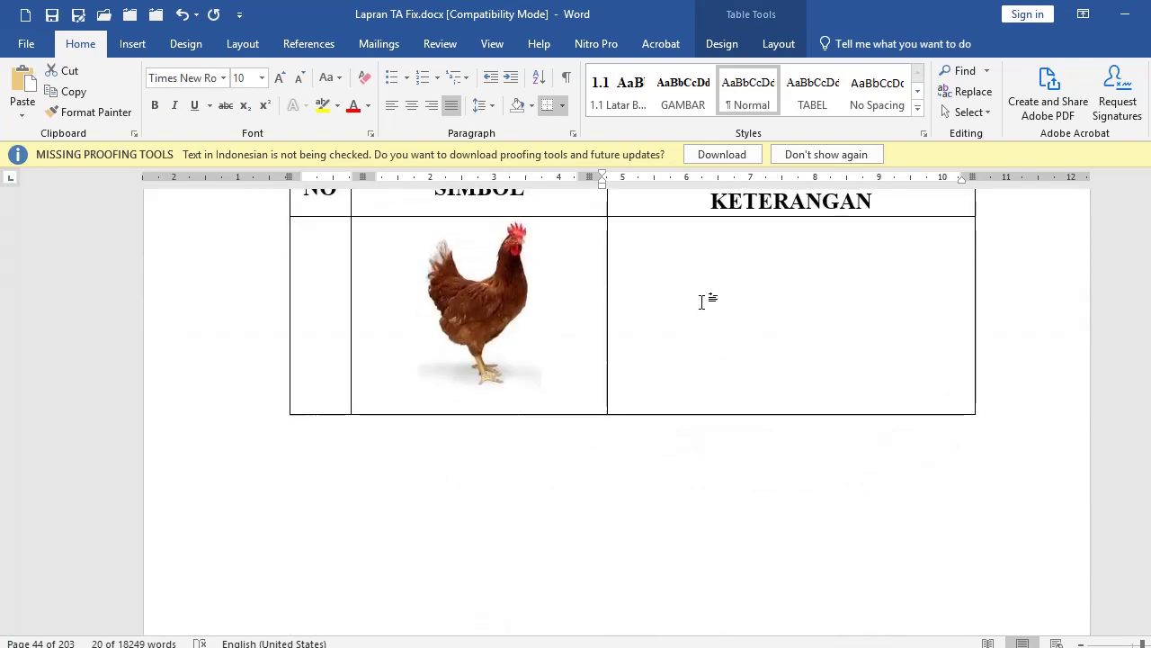
left_click(703, 302)
type("Dependency, Hubungan dimana perubahan yang terjadi pada suatu elemen mandiri (independent)akan mempengaruhi elemen yang bergantung padanya elemen yang tidak mandiri(independent).")
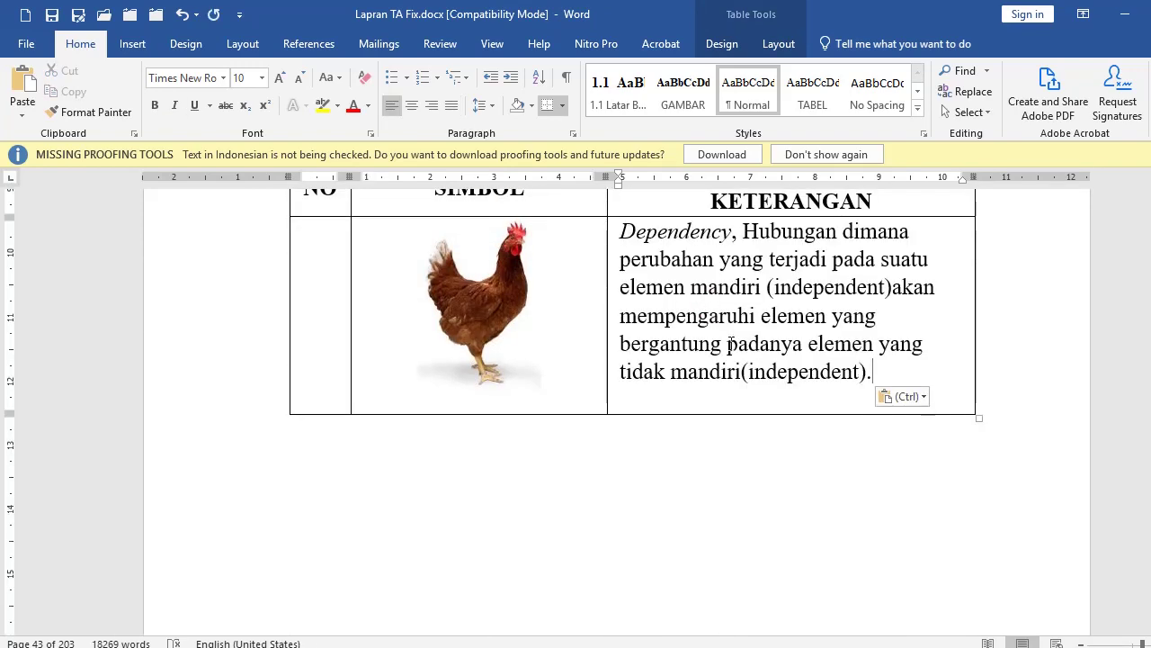
scroll(544, 333, "up", 3)
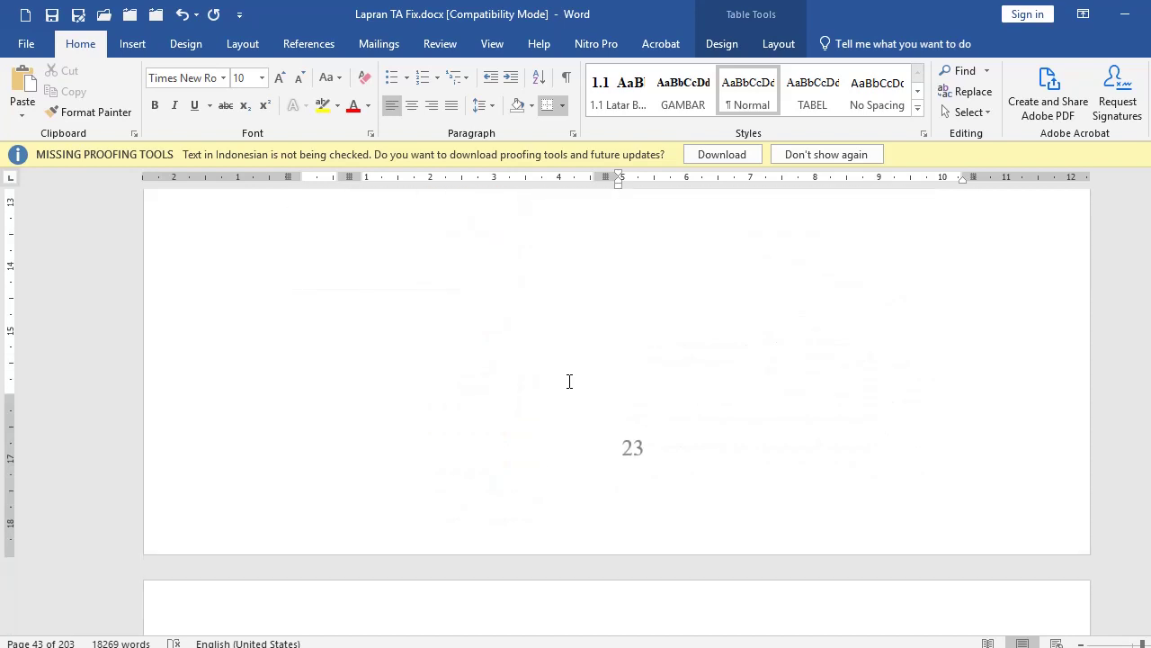
Step: Add a blank line after the 'Tabel 3. 12 Skenario Pengujian Login Dinas dan Kepala Pasar' caption
scroll(570, 381, "down", 2)
scroll(569, 381, "down", 2)
scroll(570, 382, "down", 1)
scroll(569, 382, "down", 10)
scroll(560, 392, "down", 12)
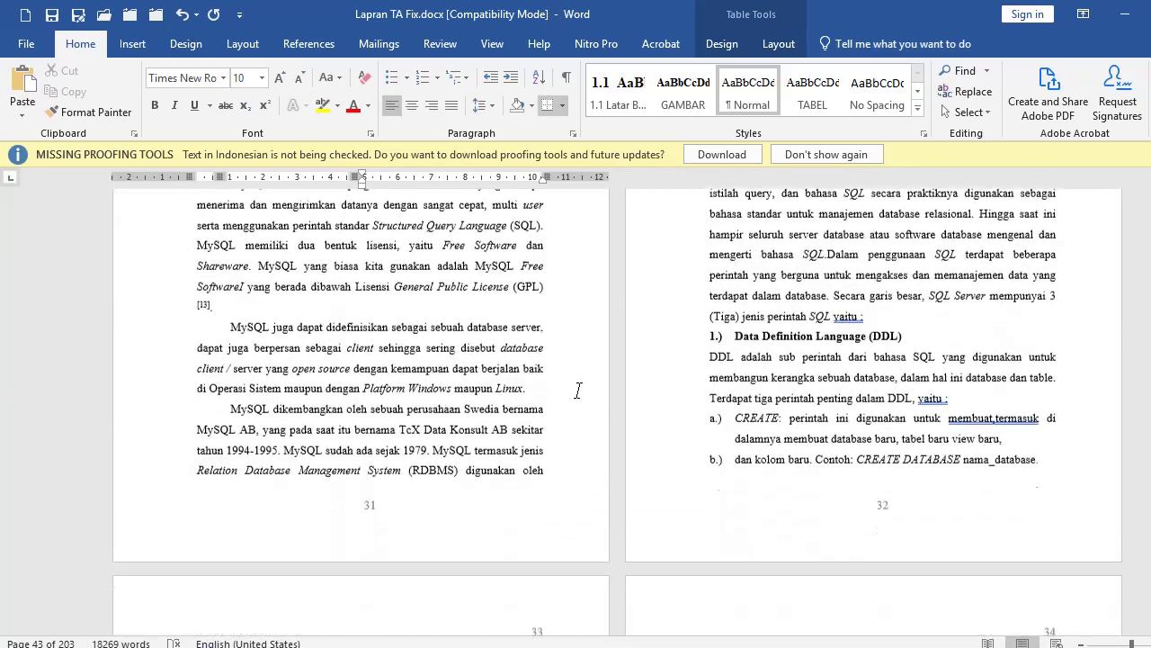
scroll(579, 391, "down", 5)
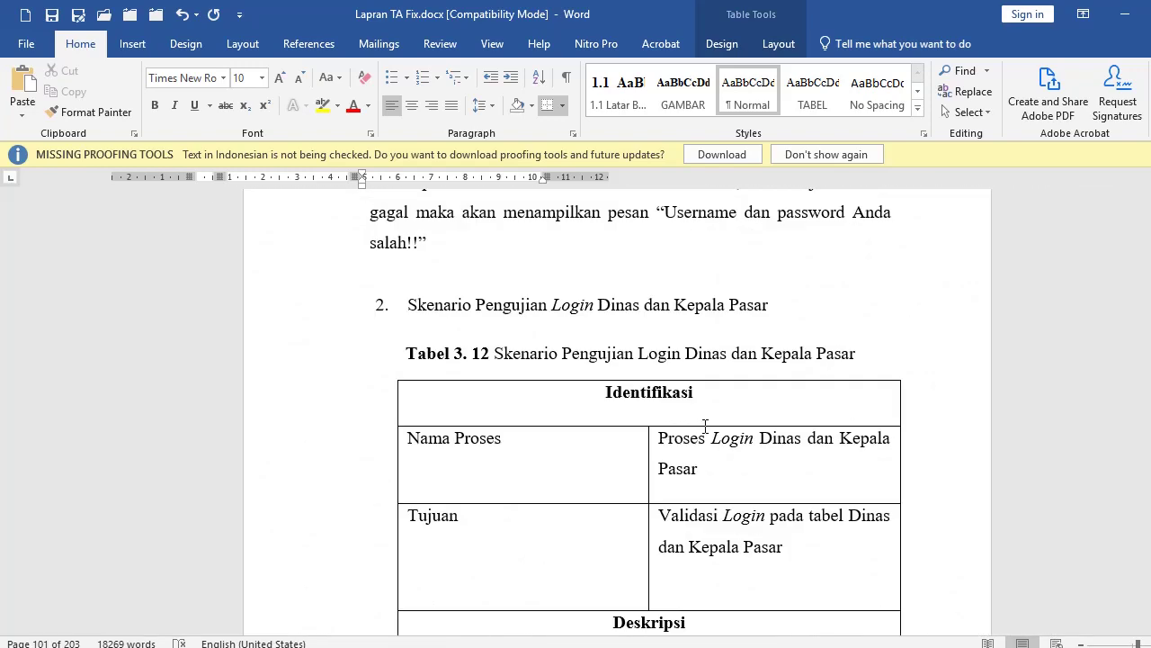
scroll(602, 404, "down", 3)
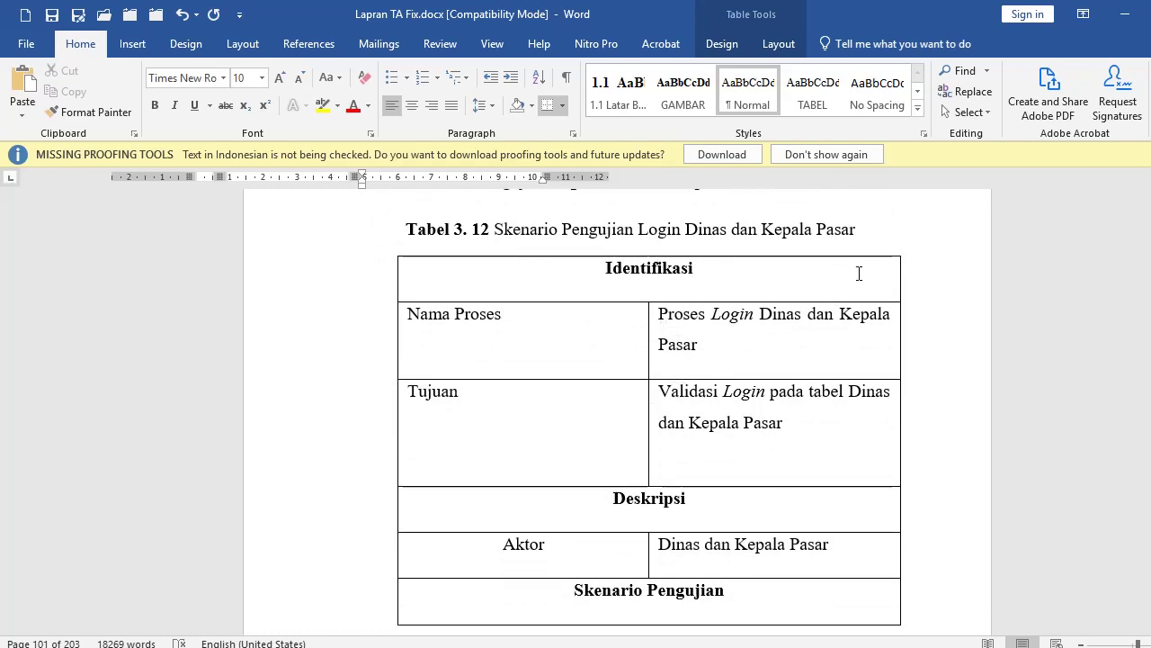
left_click(882, 234)
key("Return")
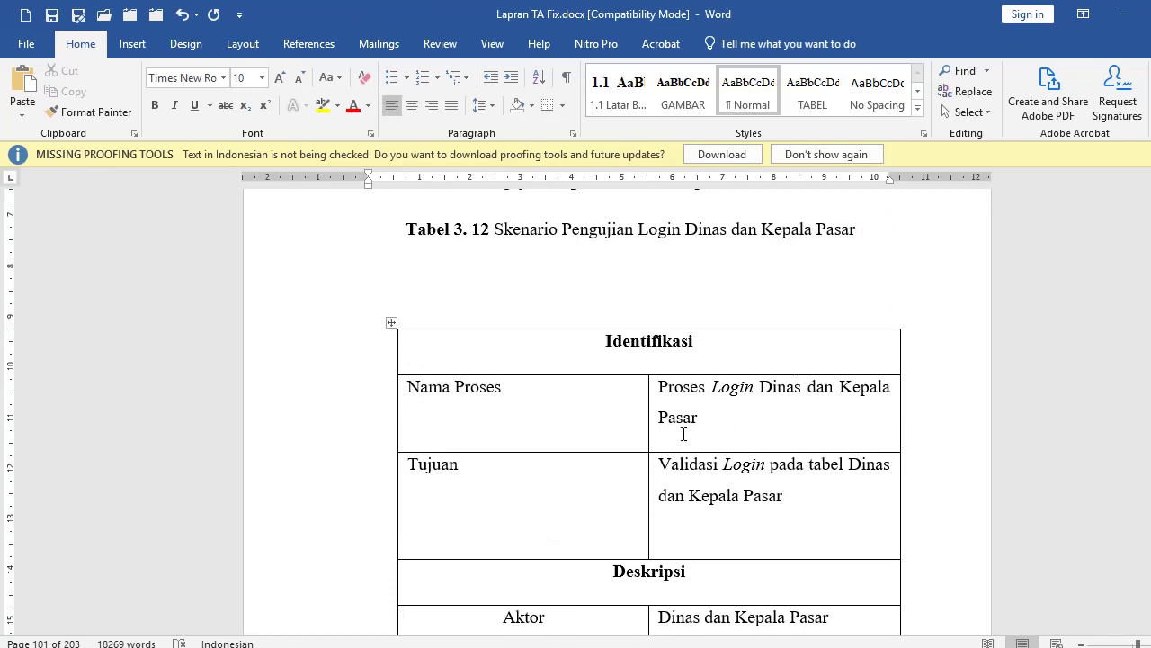
left_click(133, 43)
left_click(118, 90)
left_click(128, 155)
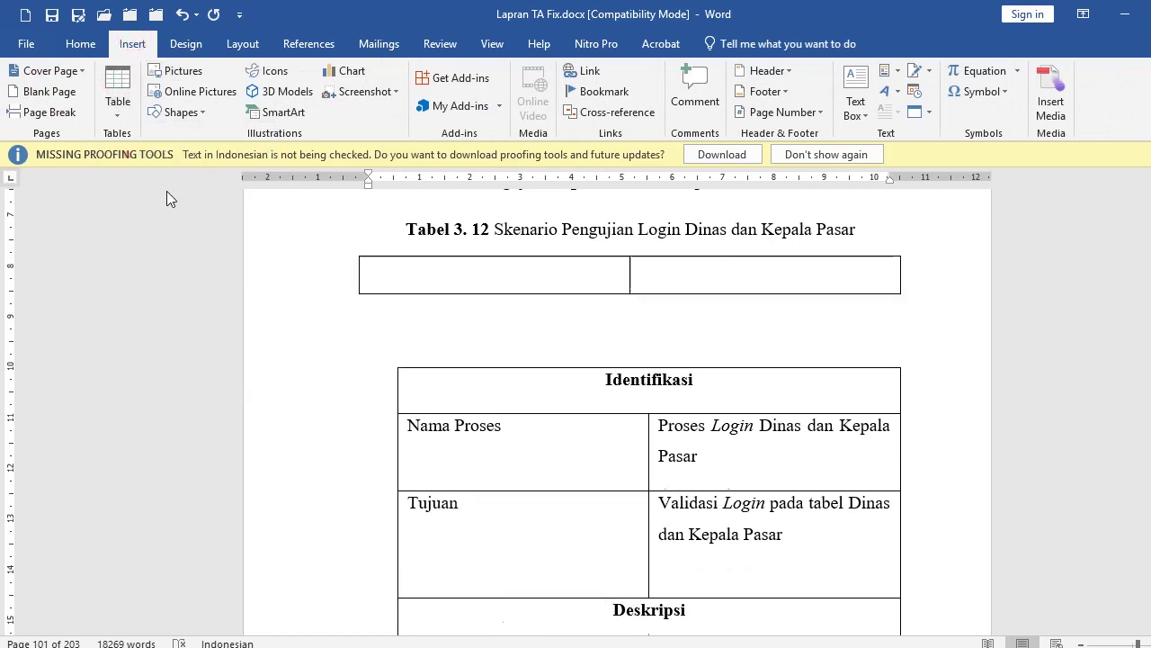
left_click(679, 276)
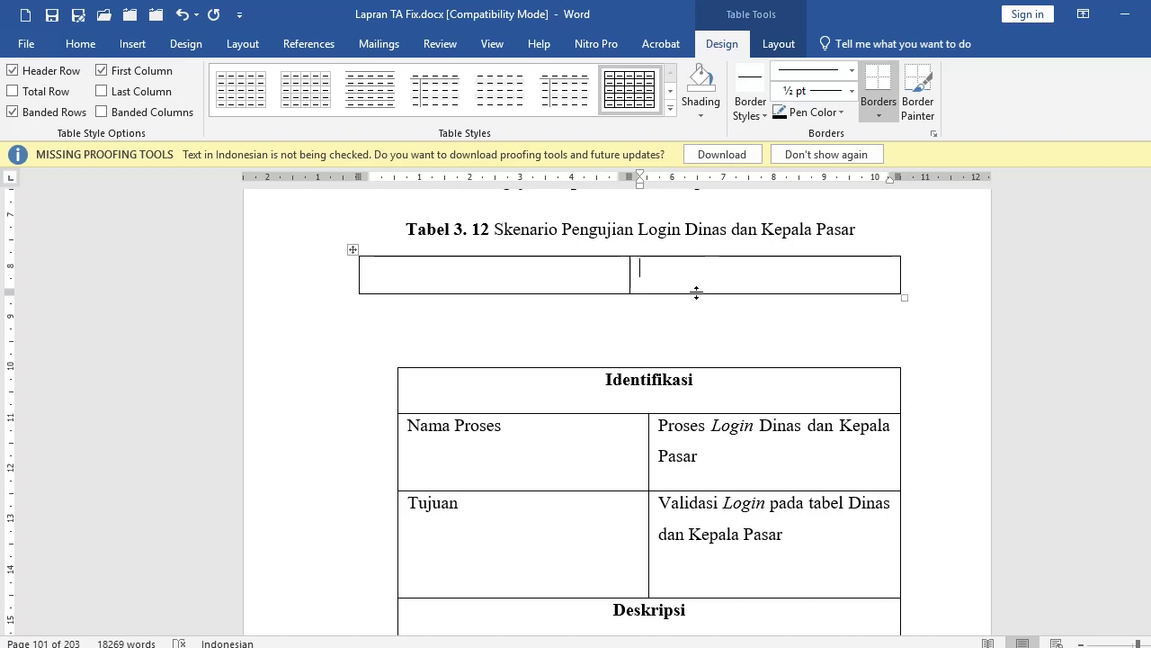
key("Tab")
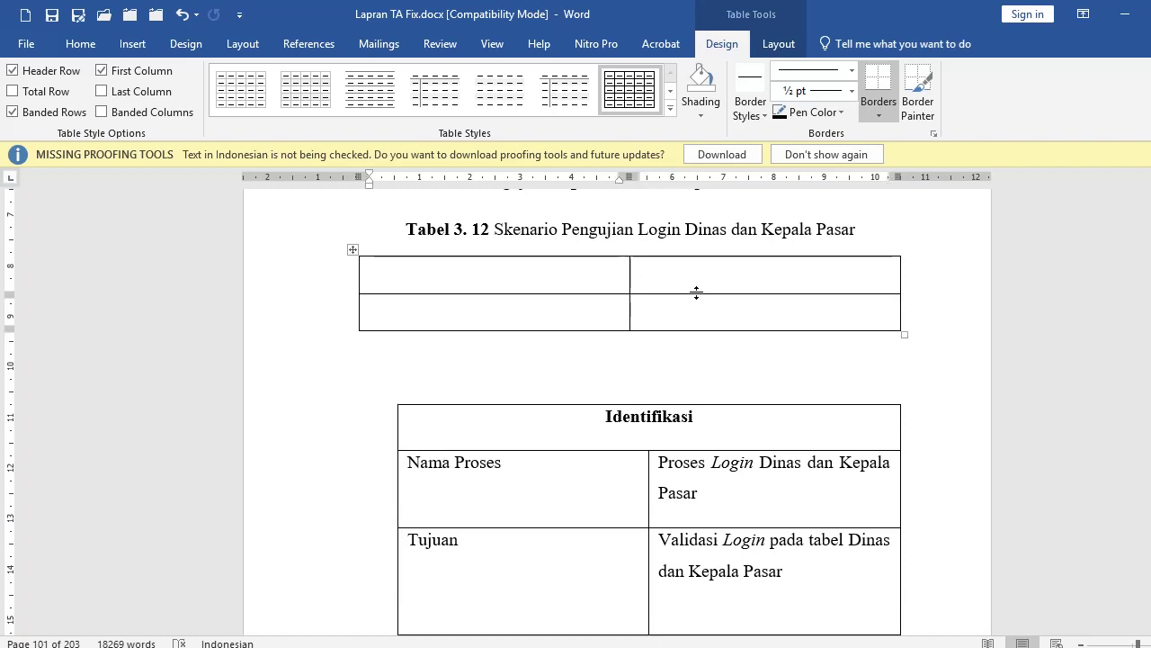
scroll(689, 334, "down", 1)
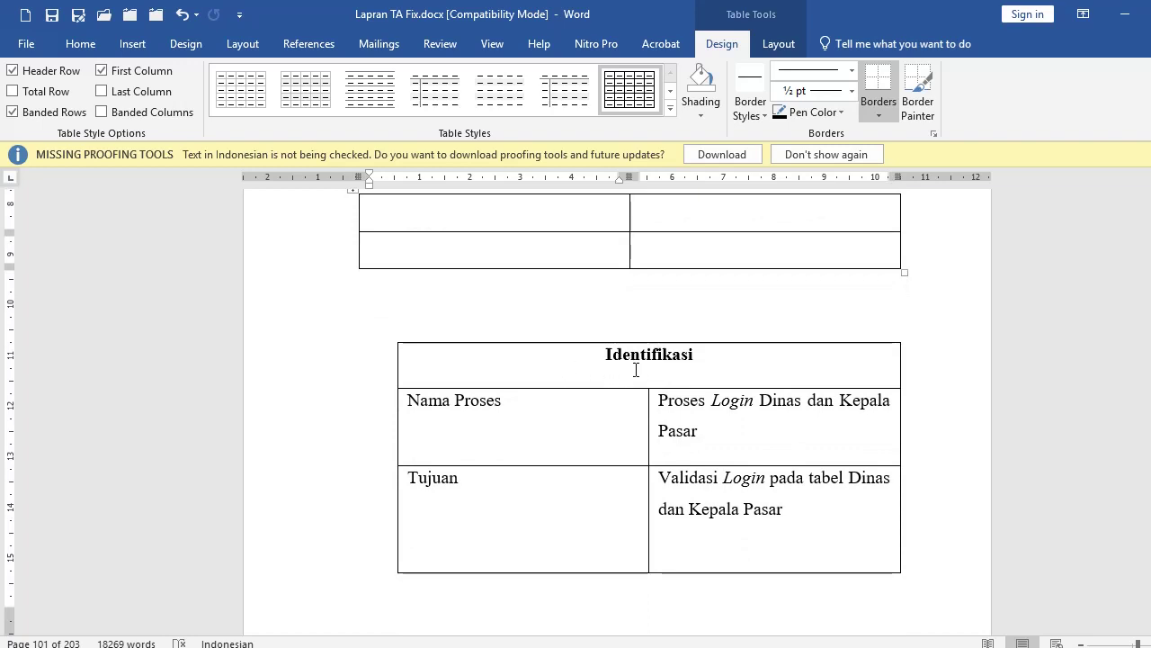
left_click(306, 376)
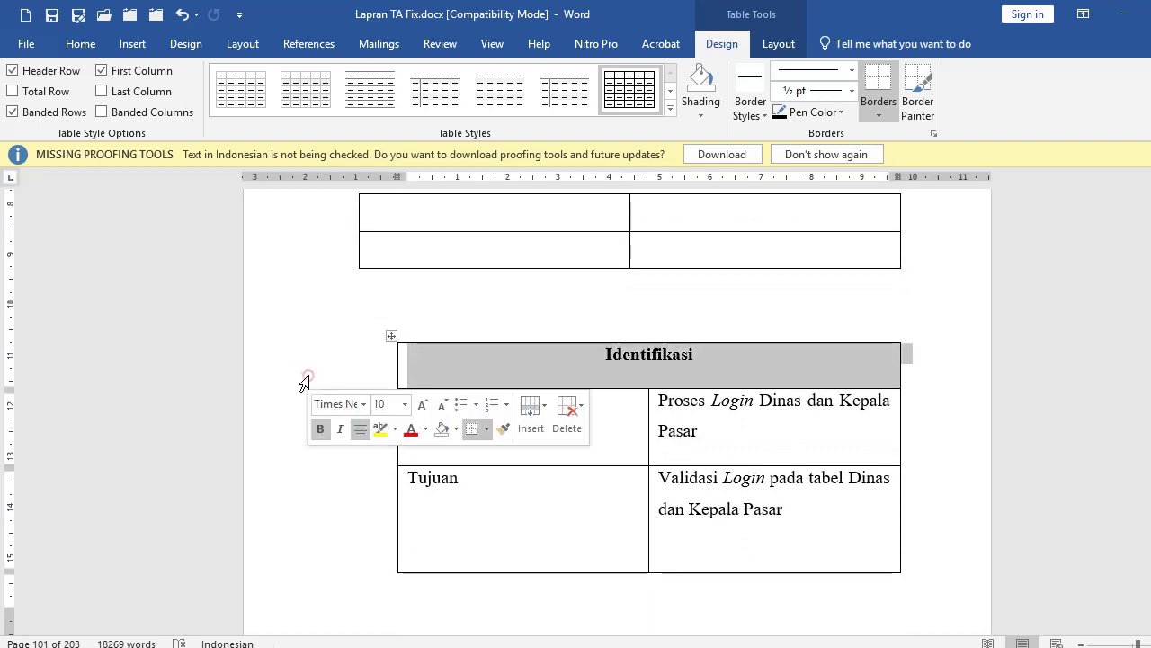
left_click(698, 423)
scroll(650, 387, "up", 2)
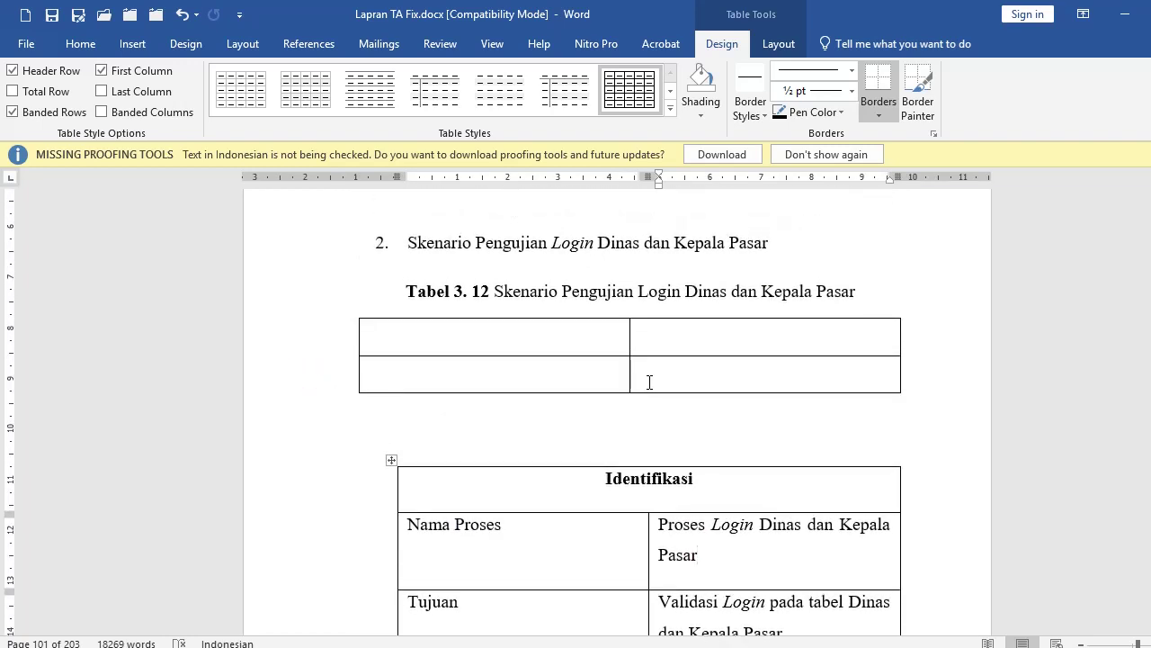
Step: Merge the empty table's two top cells into one cell and centre its text
left_click_drag(600, 337, 672, 336)
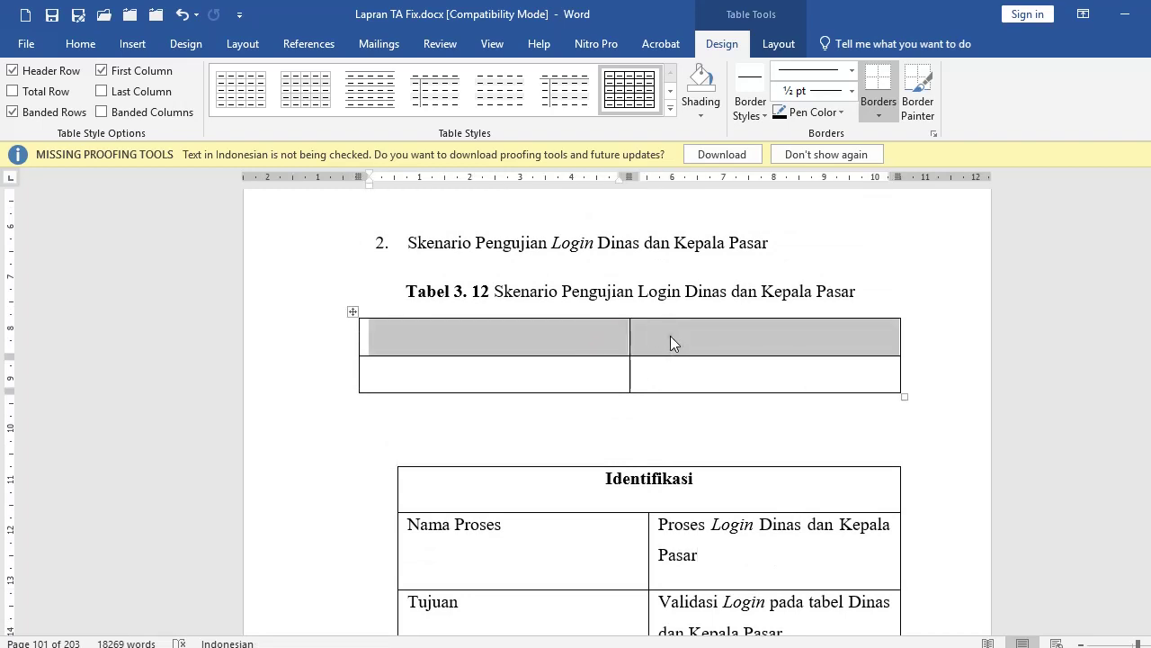
right_click(671, 335)
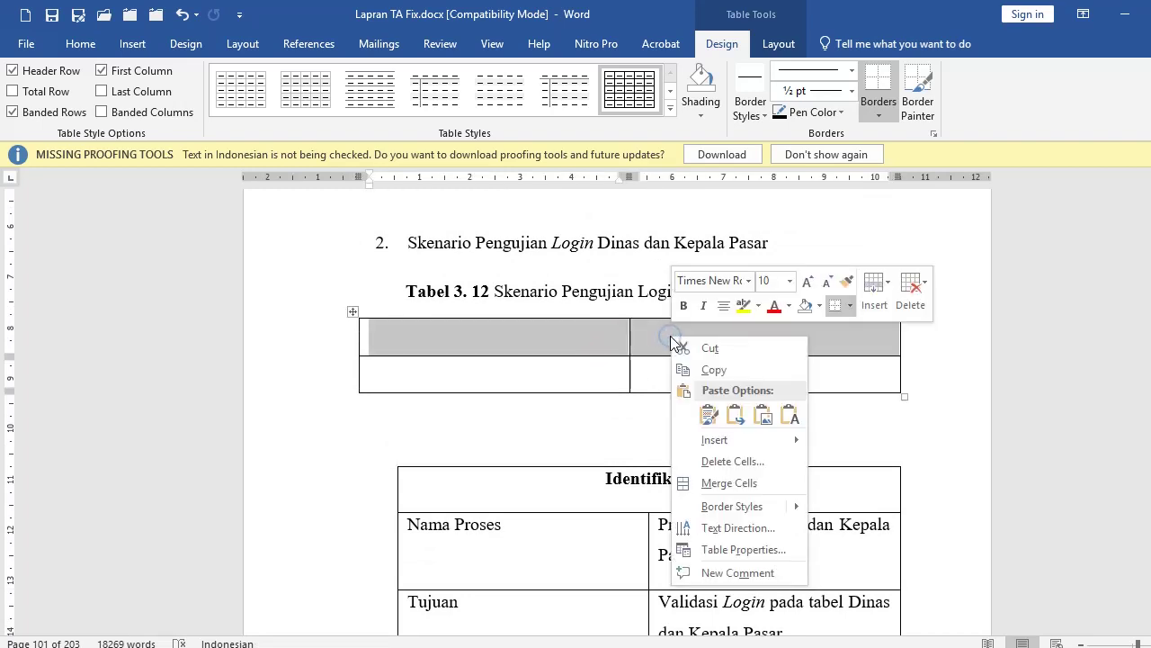
left_click(719, 486)
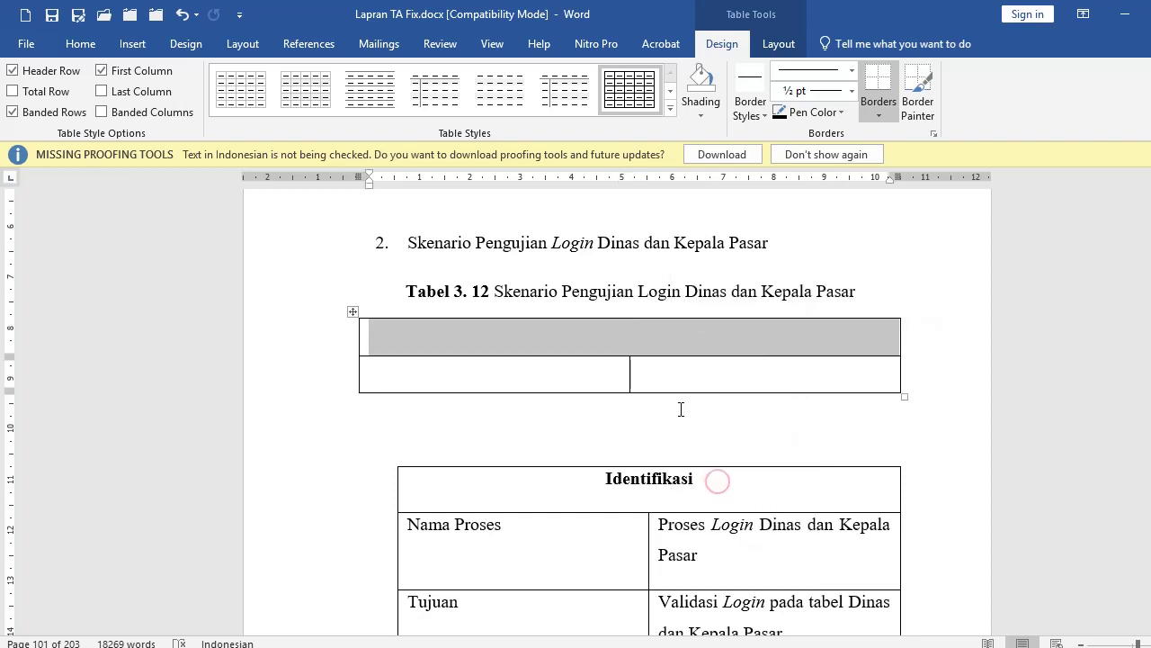
left_click(656, 337)
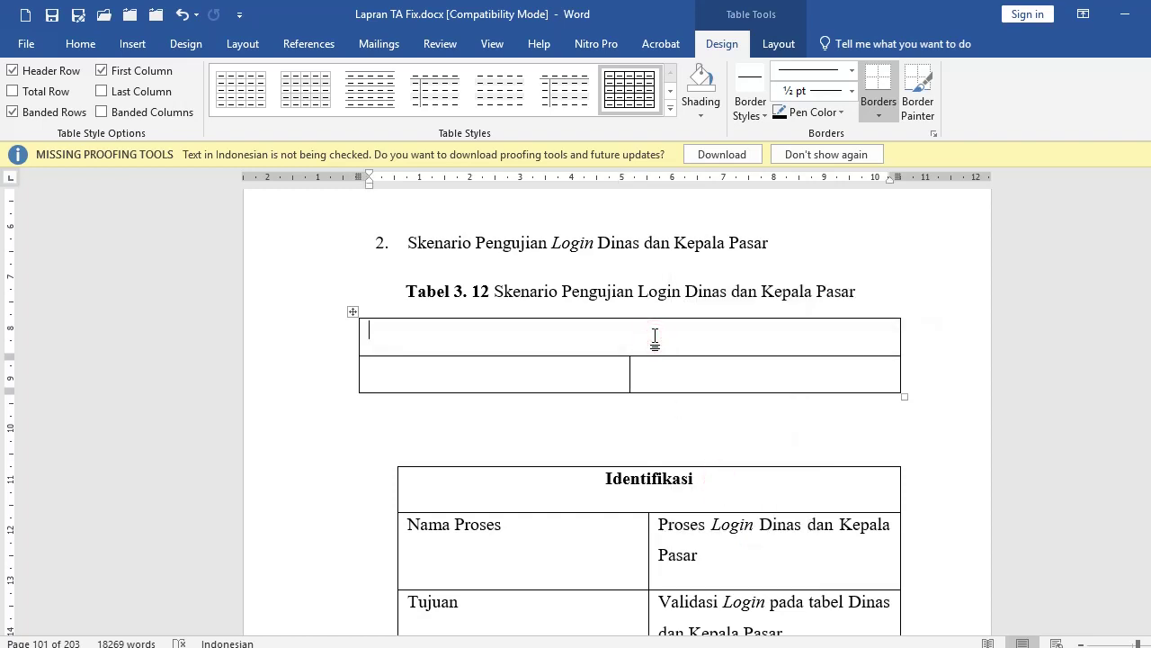
left_click(80, 43)
left_click(411, 106)
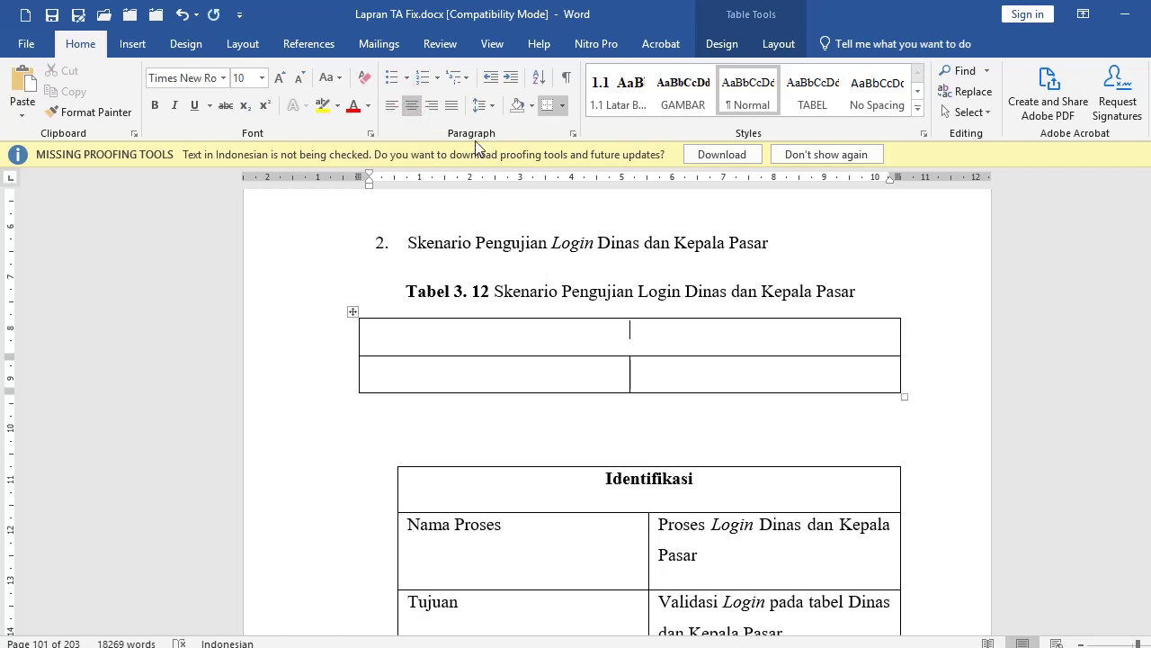
left_click(777, 44)
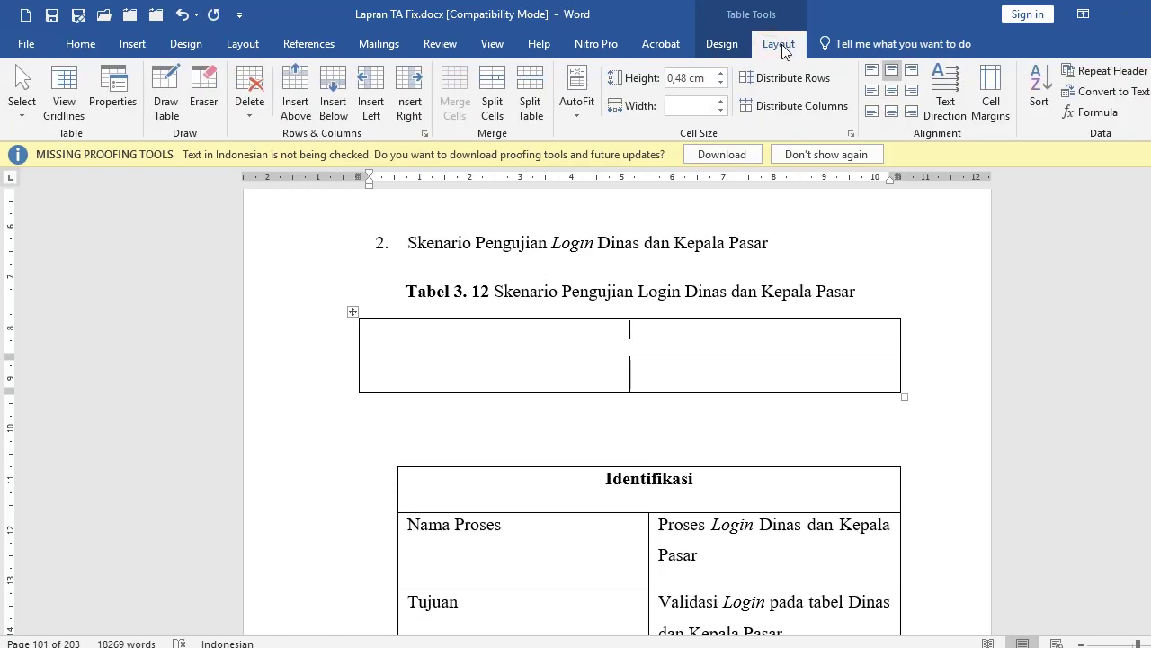
scroll(699, 385, "down", 3)
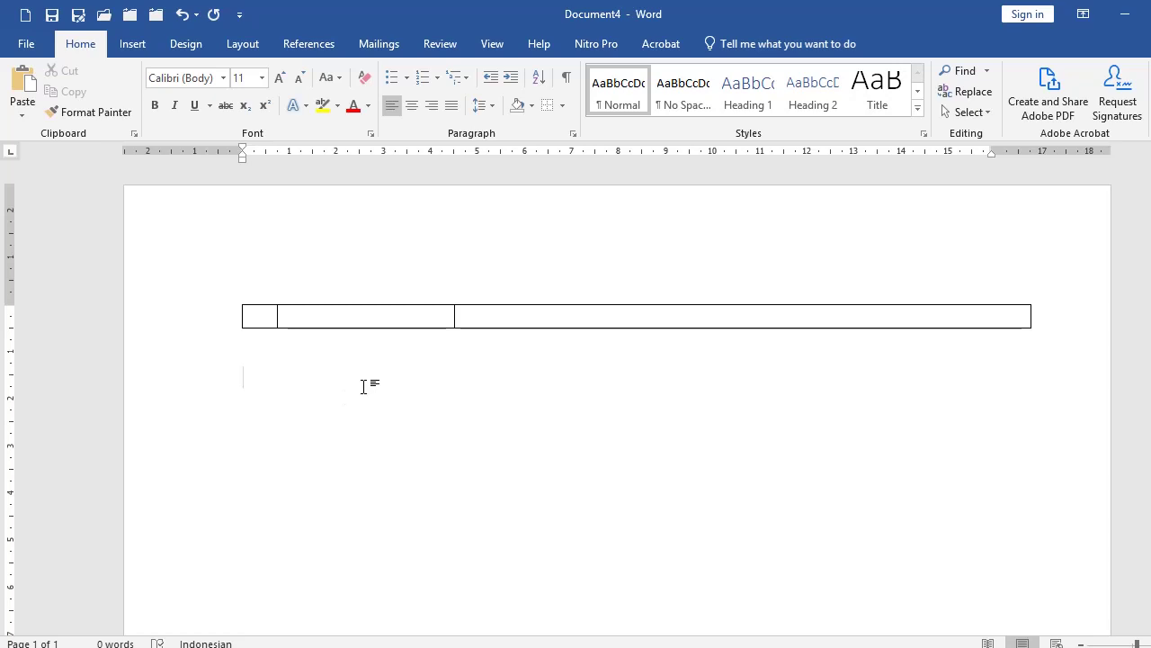
Step: Type NO and NAMA into the table's first two cells
left_click(268, 317)
type("NO")
key("Tab")
type("NAMA")
key("Tab")
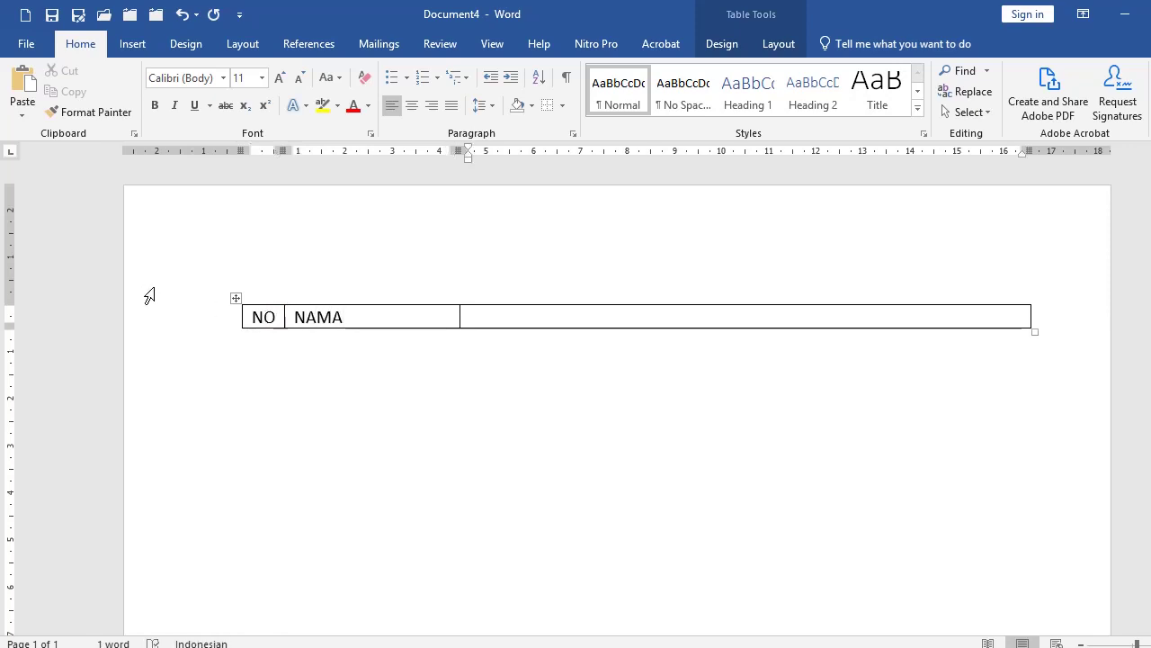
Step: Split the wide third cell into 6 columns and 1 row
left_click(459, 326)
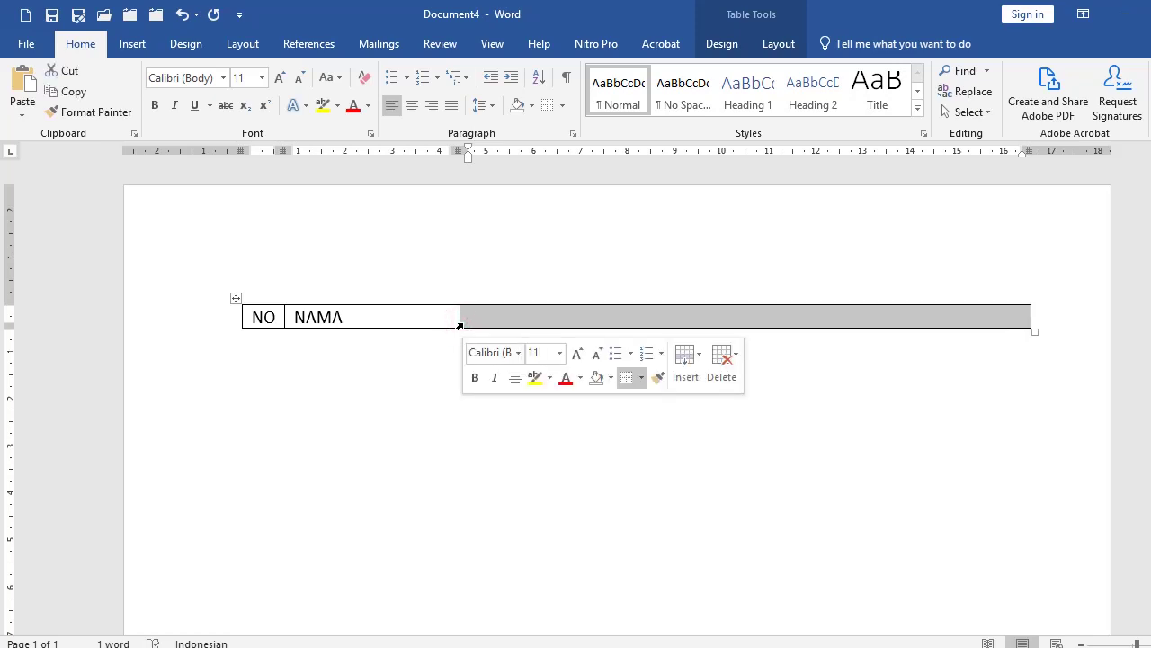
right_click(464, 323)
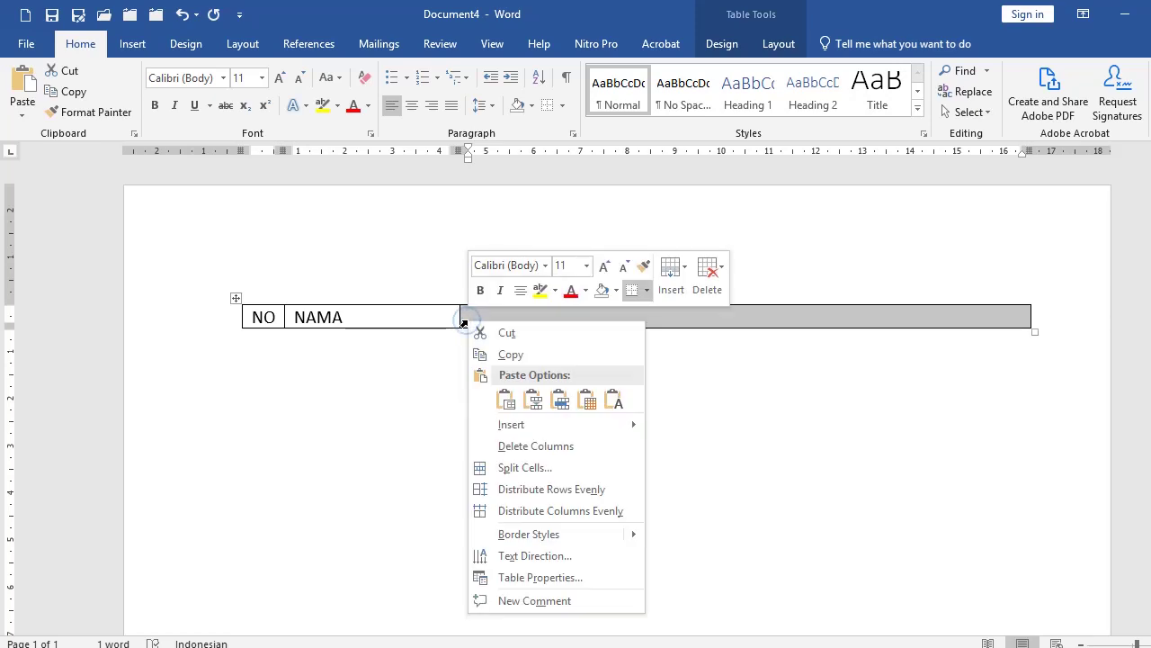
left_click(514, 468)
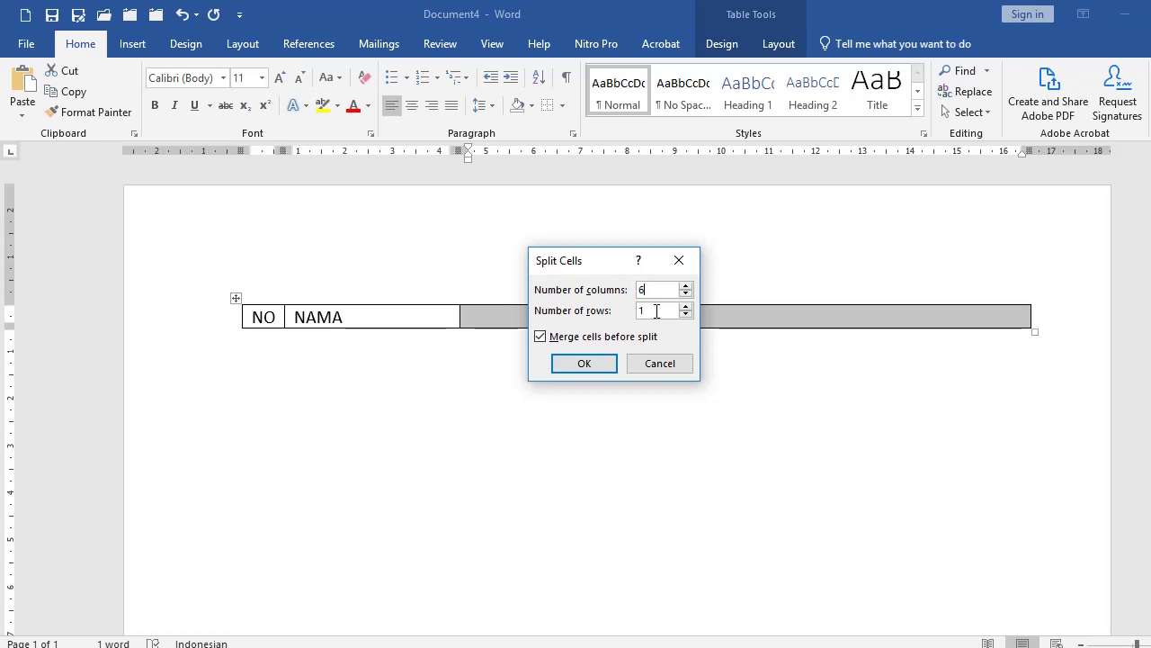
left_click(585, 363)
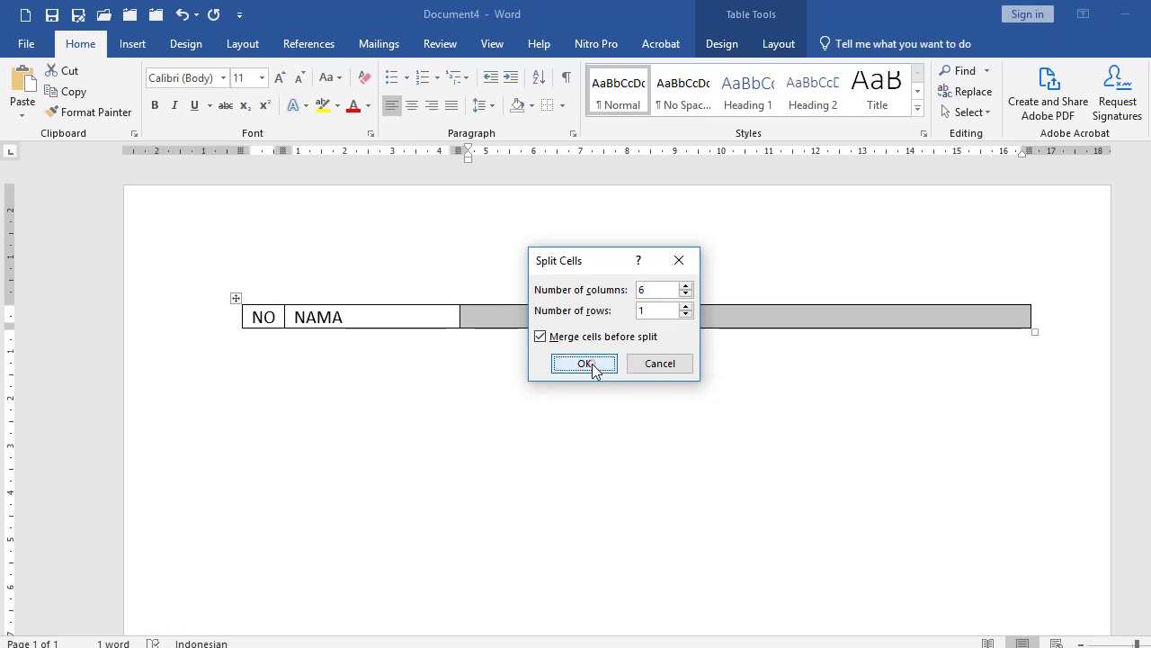
left_click(500, 315)
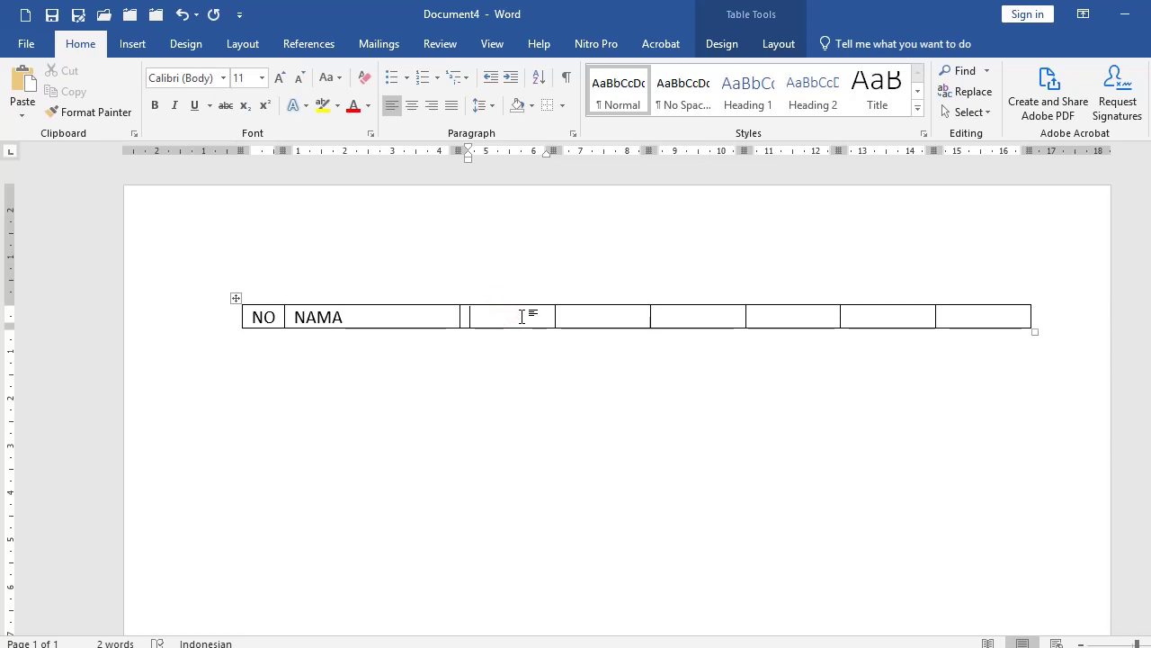
left_click(972, 318)
Step: Add two new rows below the table's first row
key("Tab")
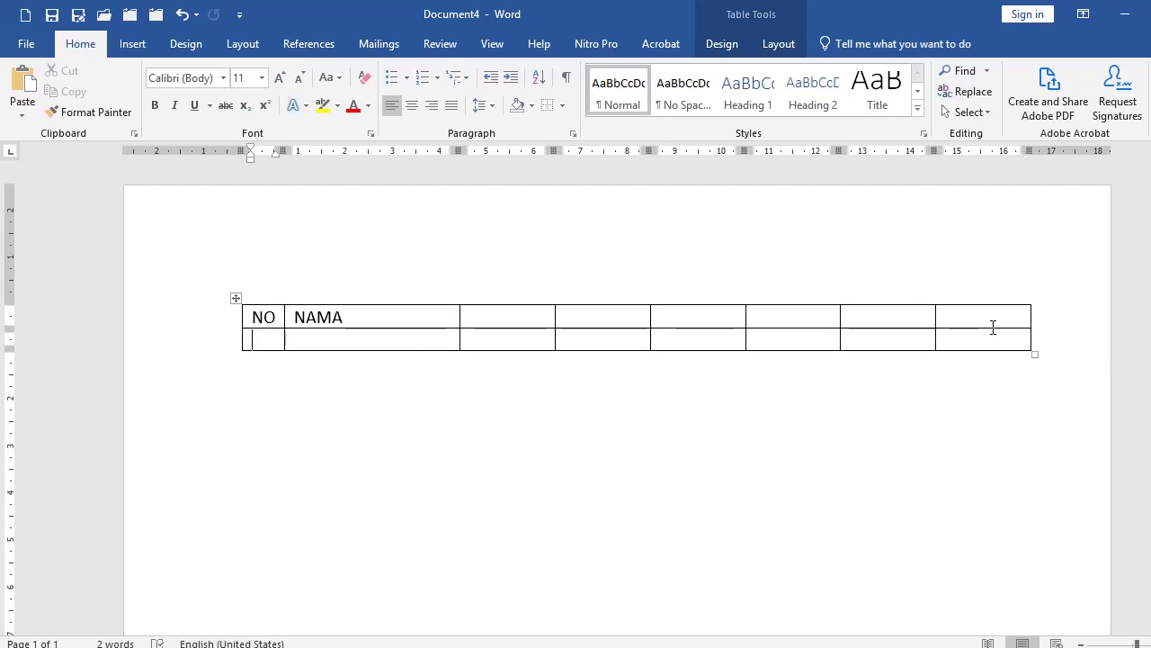
left_click(994, 335)
key("Tab")
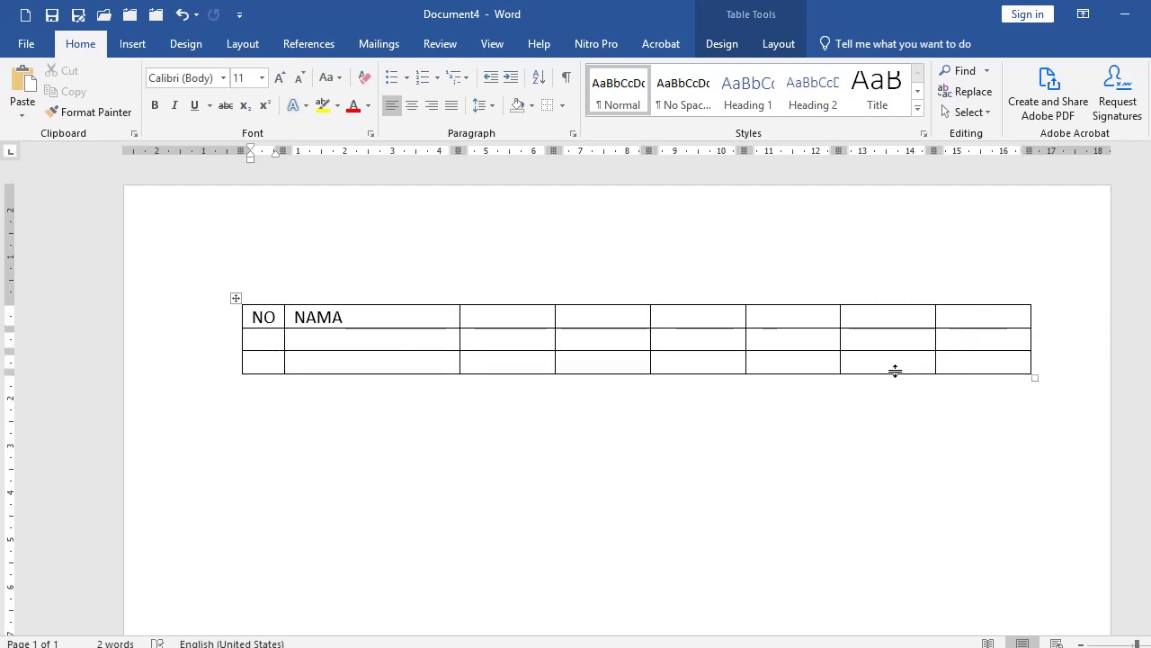
Step: Fill the second row with the days Senin, Selasa, Rabu, Kamis, Jumat and Sabtu
left_click(526, 340)
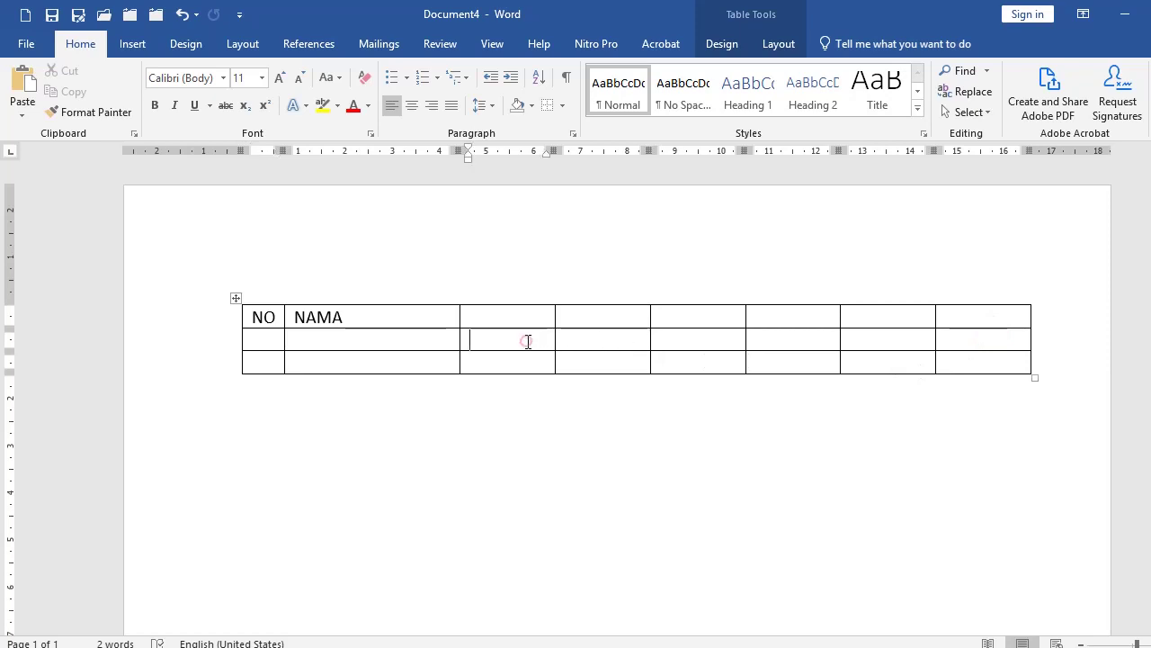
type("SENIN")
key("Tab")
type("selasa")
key("Tab")
type("rabu")
key("Tab")
type("kamis")
key("Tab")
type("jumat\tsabtu")
left_click_drag(534, 340, 472, 342)
type("Senin")
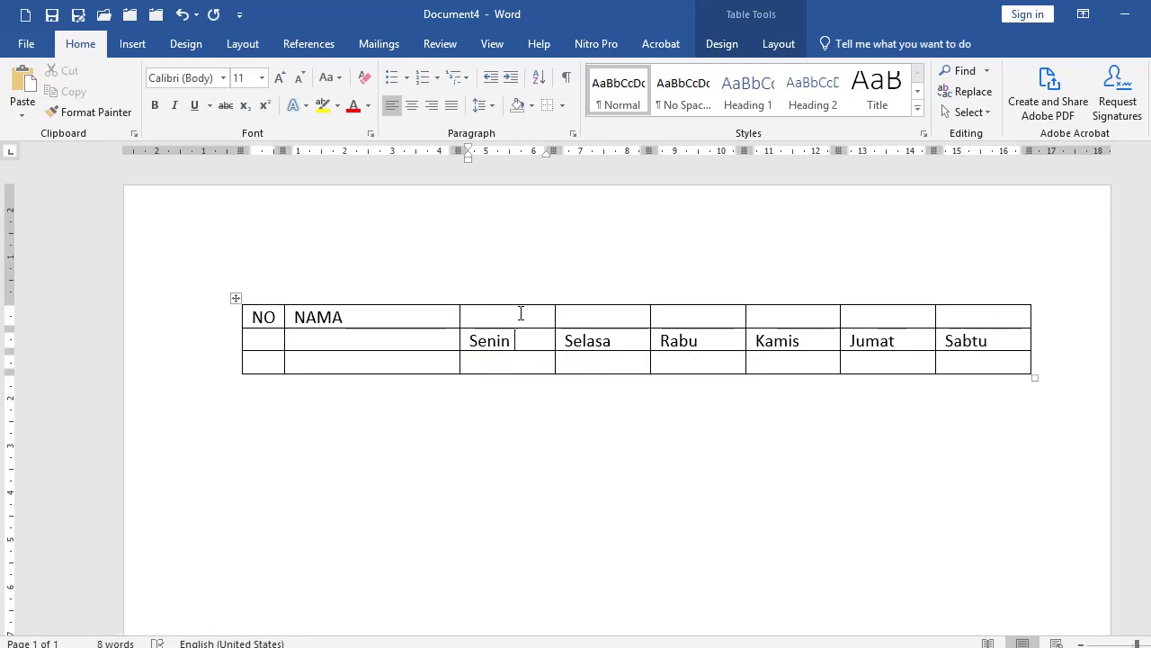
Step: Merge the six top-row cells above the days and label them 'Hari kerja'
left_click_drag(521, 313, 976, 315)
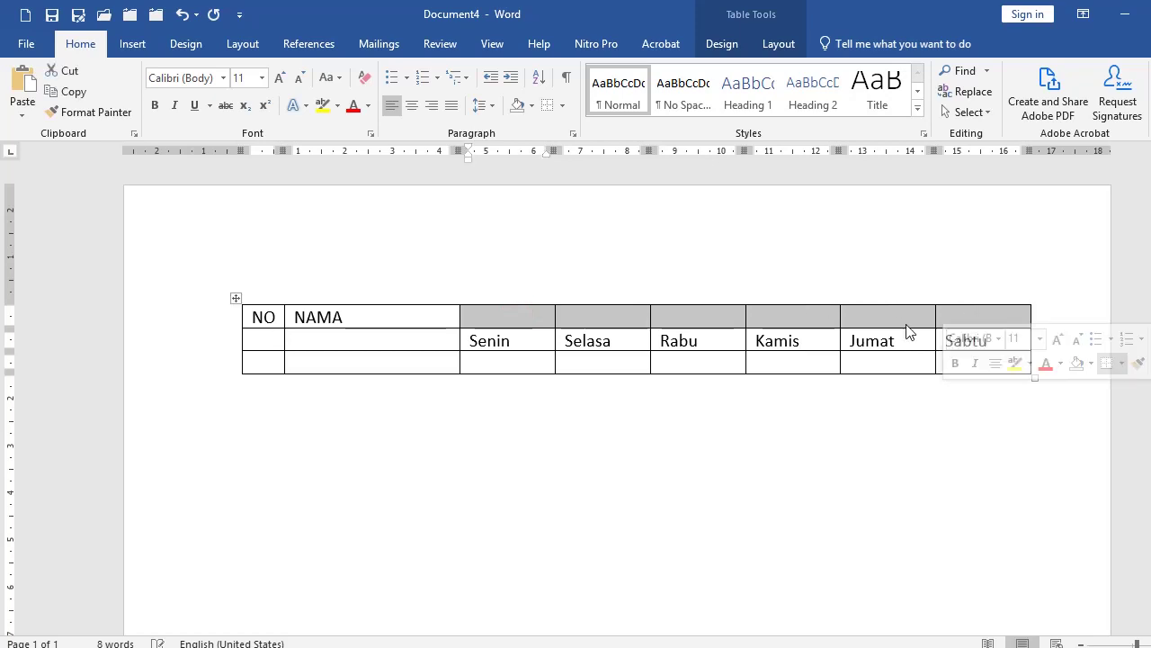
right_click(728, 329)
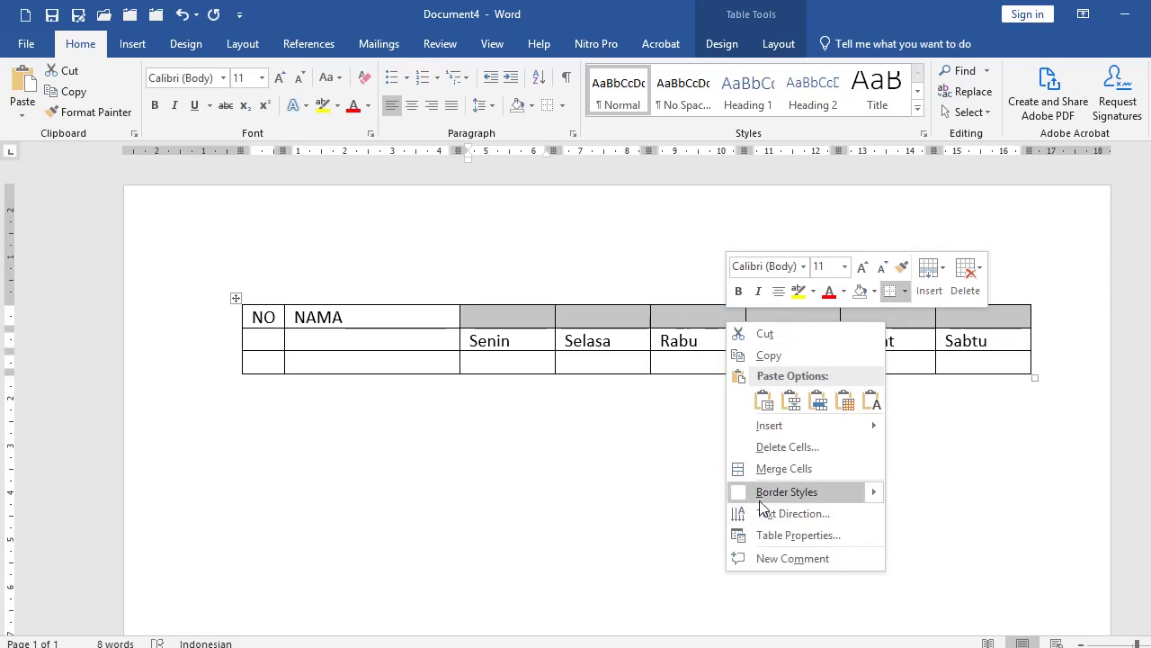
left_click(783, 469)
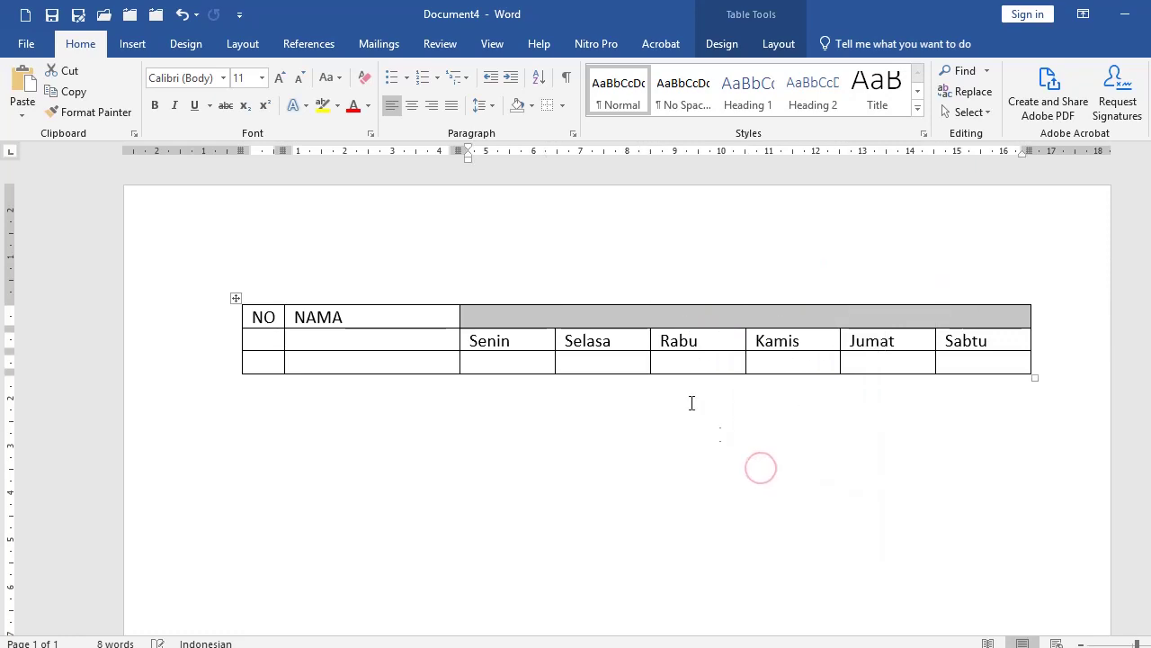
left_click(706, 313)
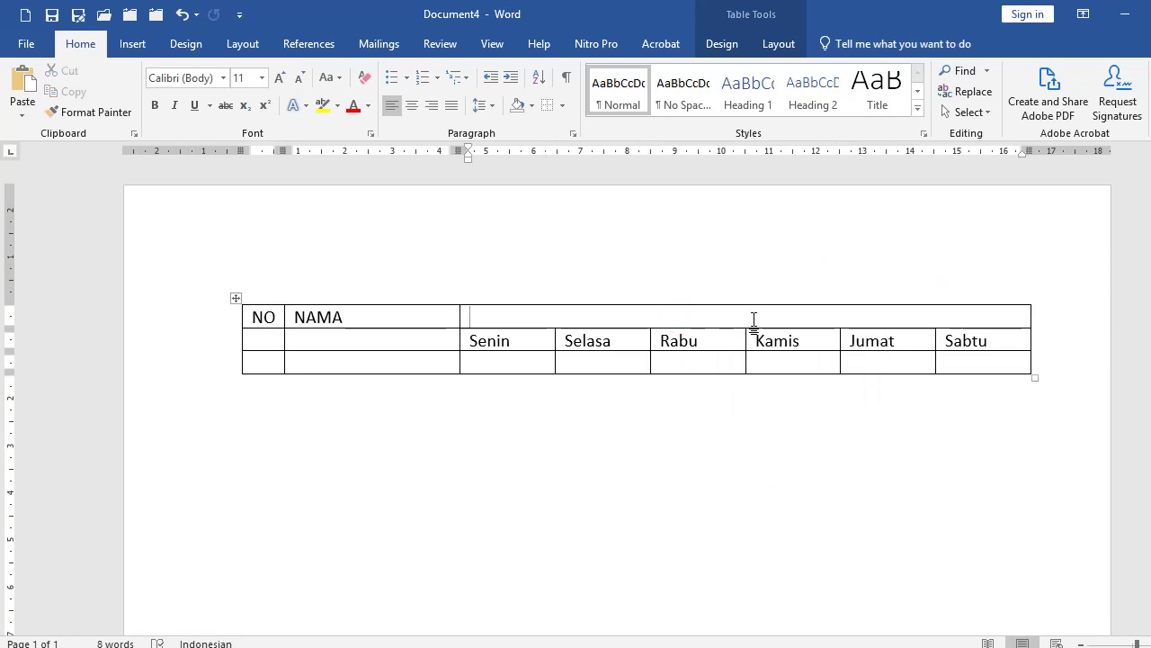
type("Hari kerja")
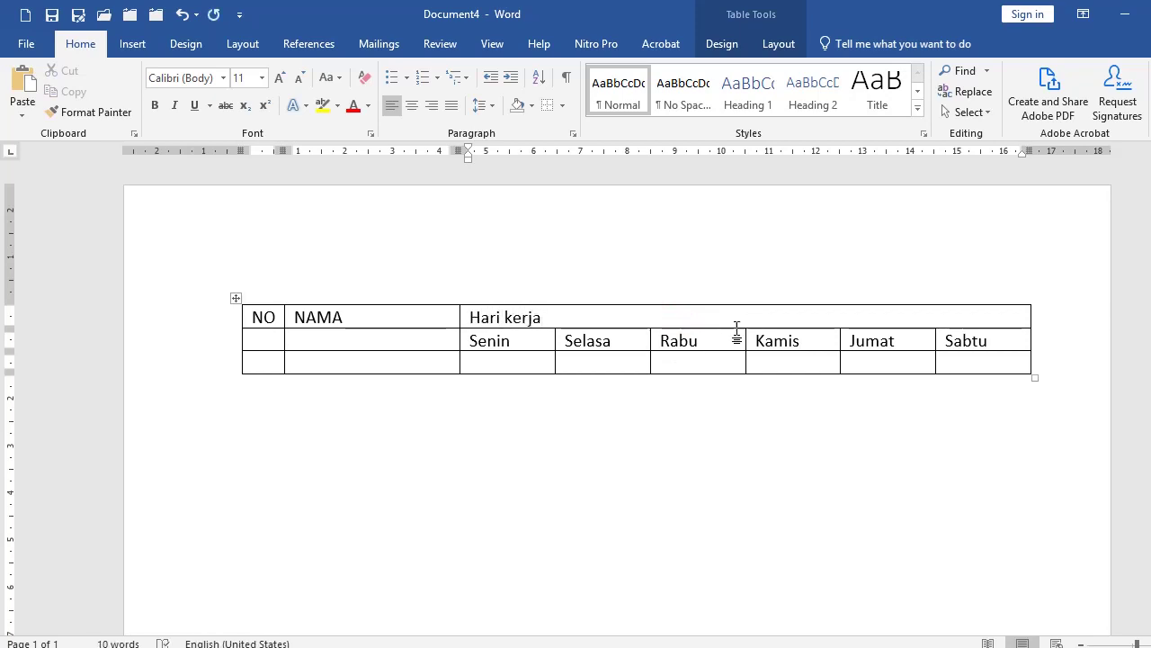
Step: Merge the NAMA and NO headers each with the empty cell below them
left_click(339, 321)
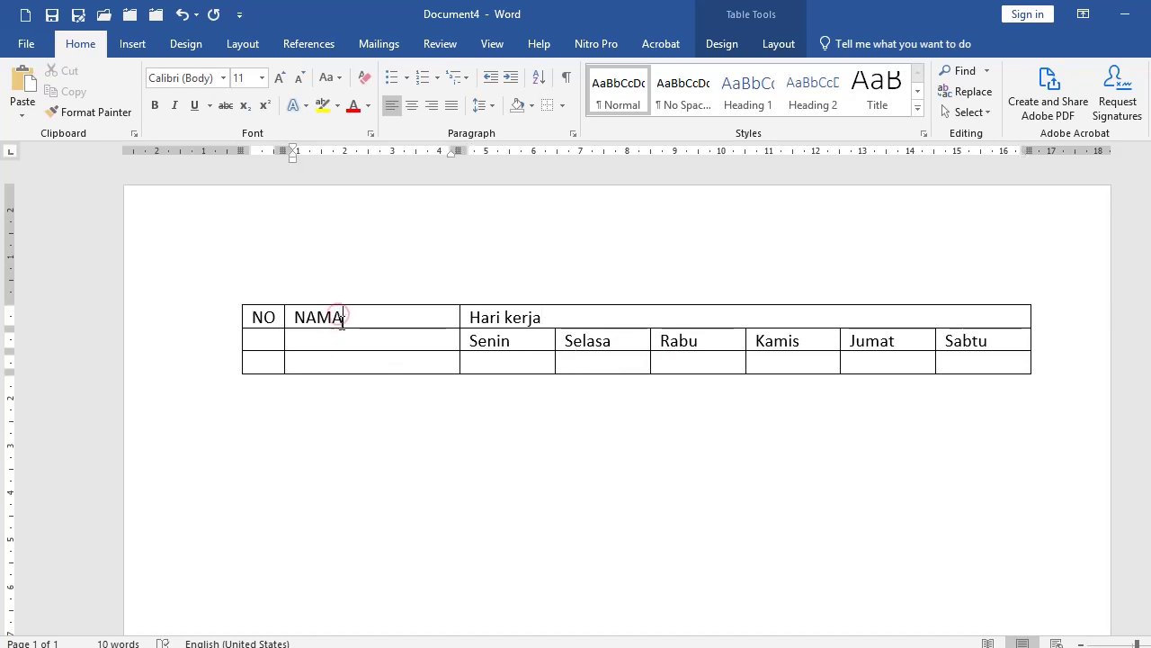
left_click_drag(339, 315, 339, 335)
right_click(339, 340)
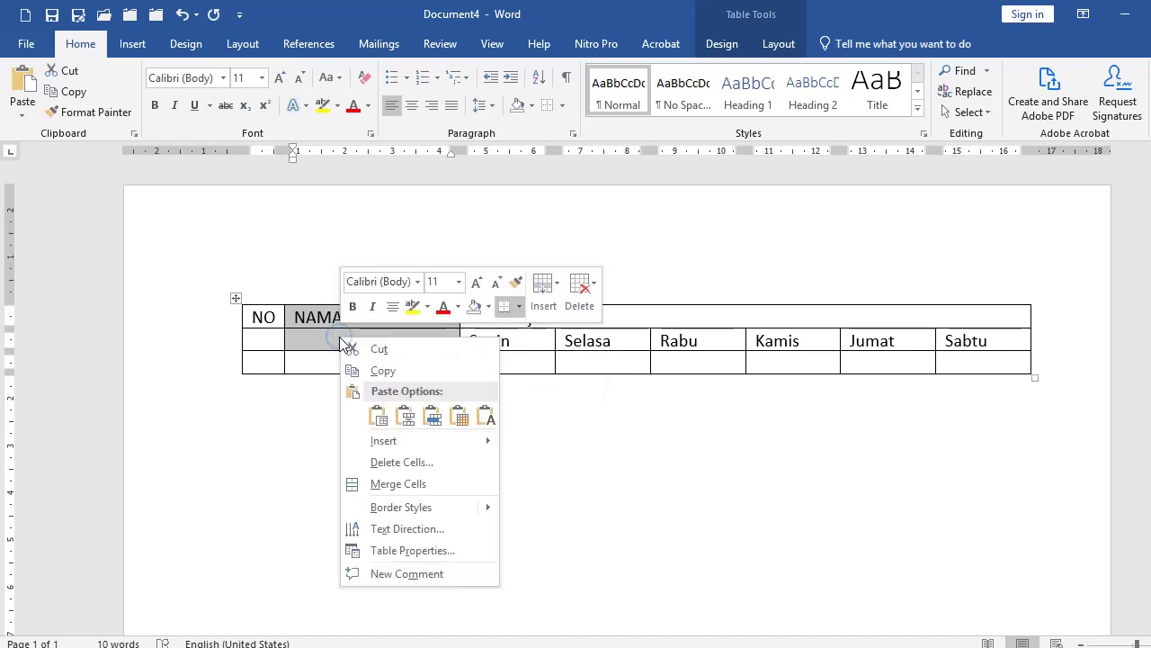
left_click(392, 482)
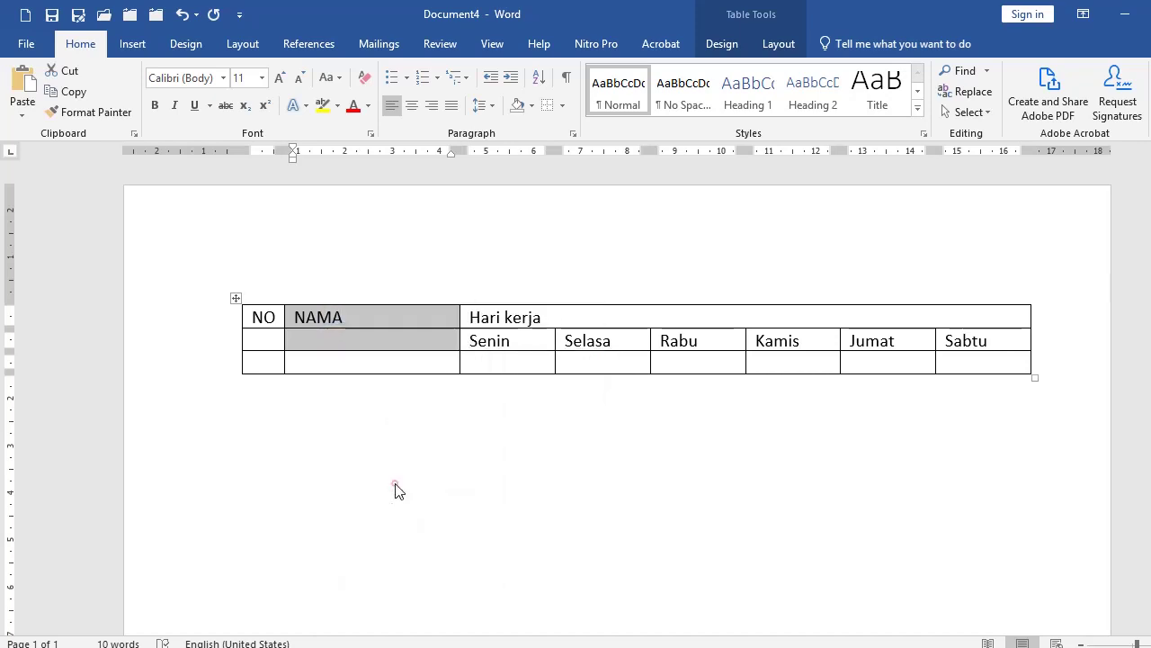
left_click(340, 343)
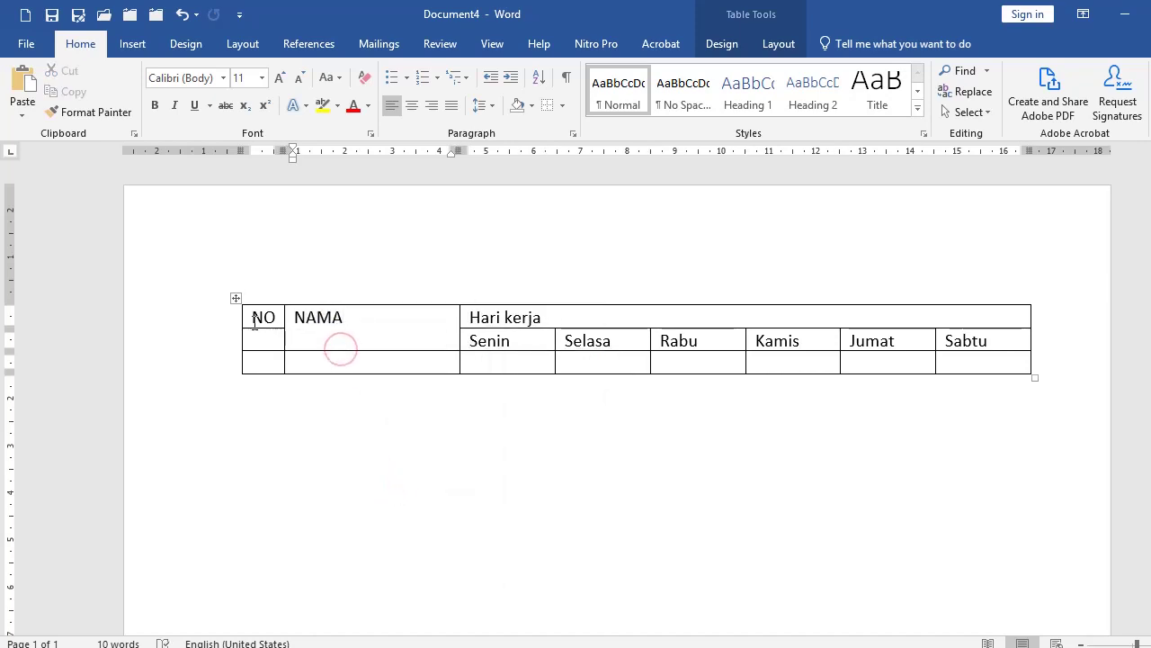
left_click_drag(255, 319, 261, 338)
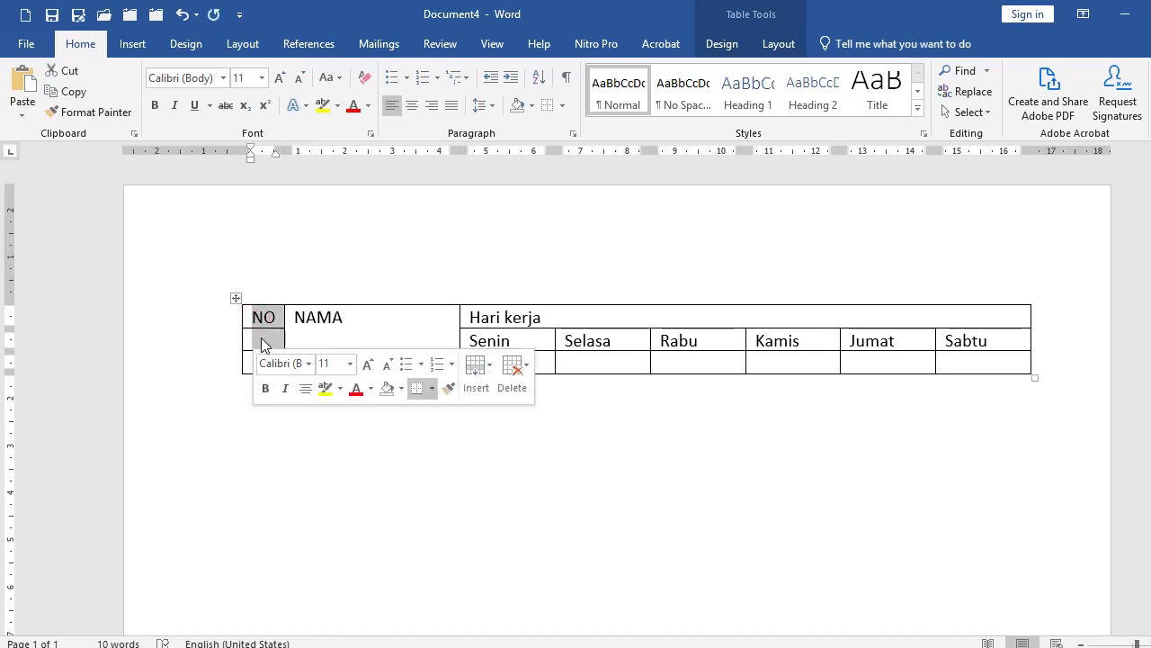
right_click(261, 344)
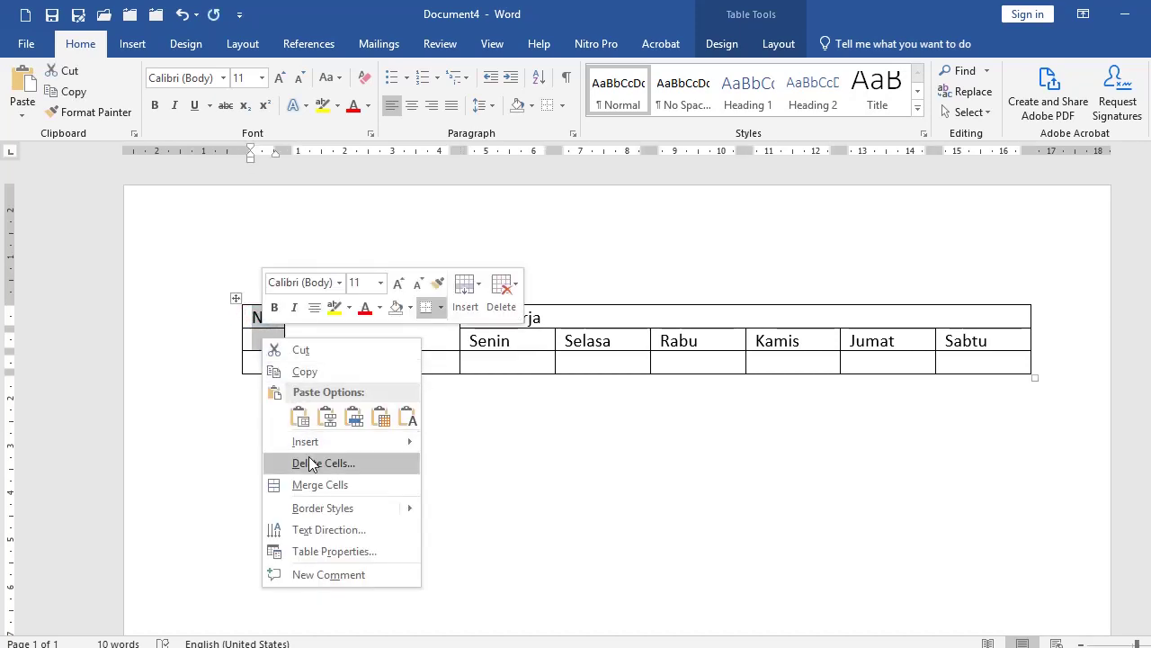
left_click(320, 485)
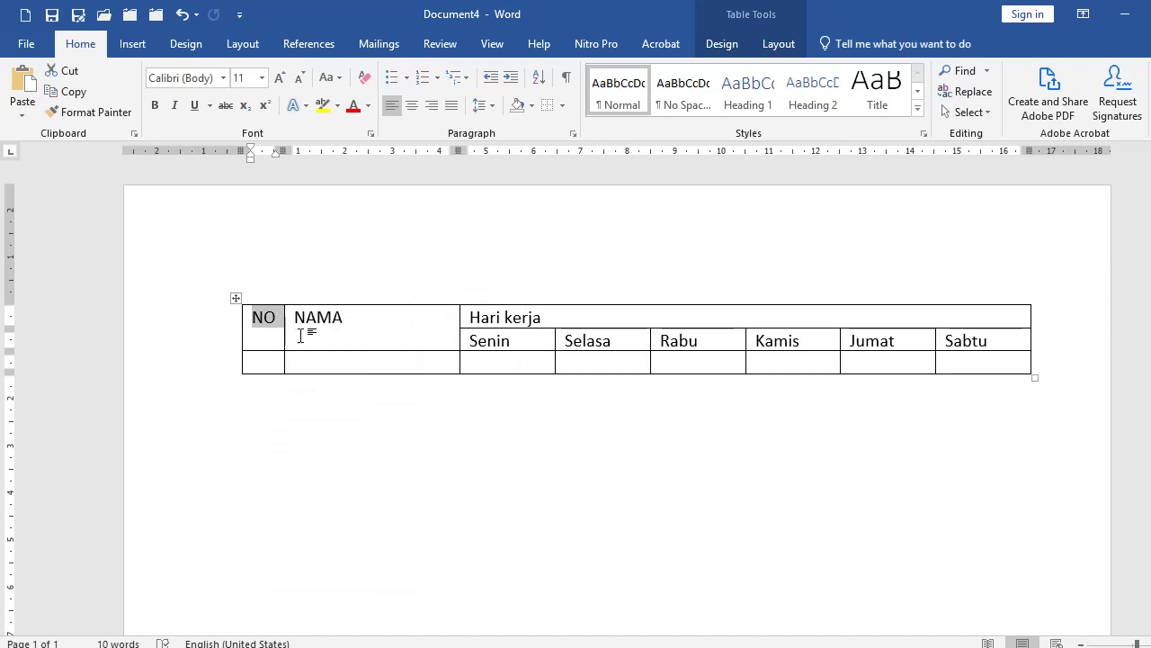
left_click_drag(264, 329, 366, 334)
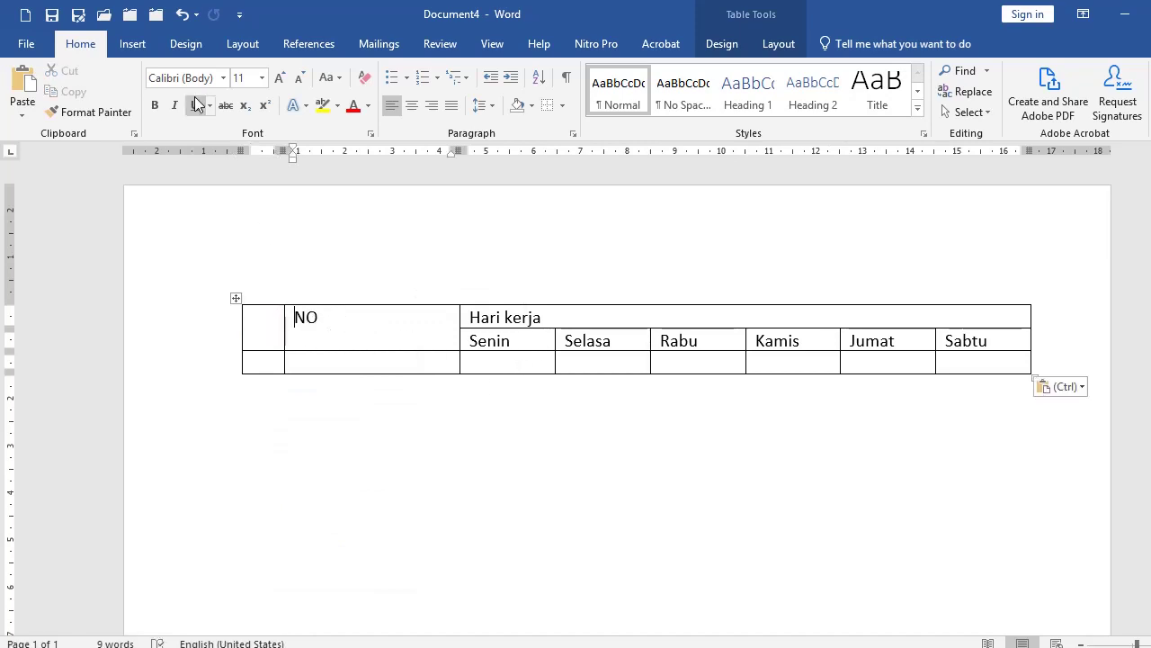
left_click(181, 14)
Step: Centre both header rows horizontally and vertically and make them bold
left_click_drag(265, 331, 940, 340)
left_click(779, 43)
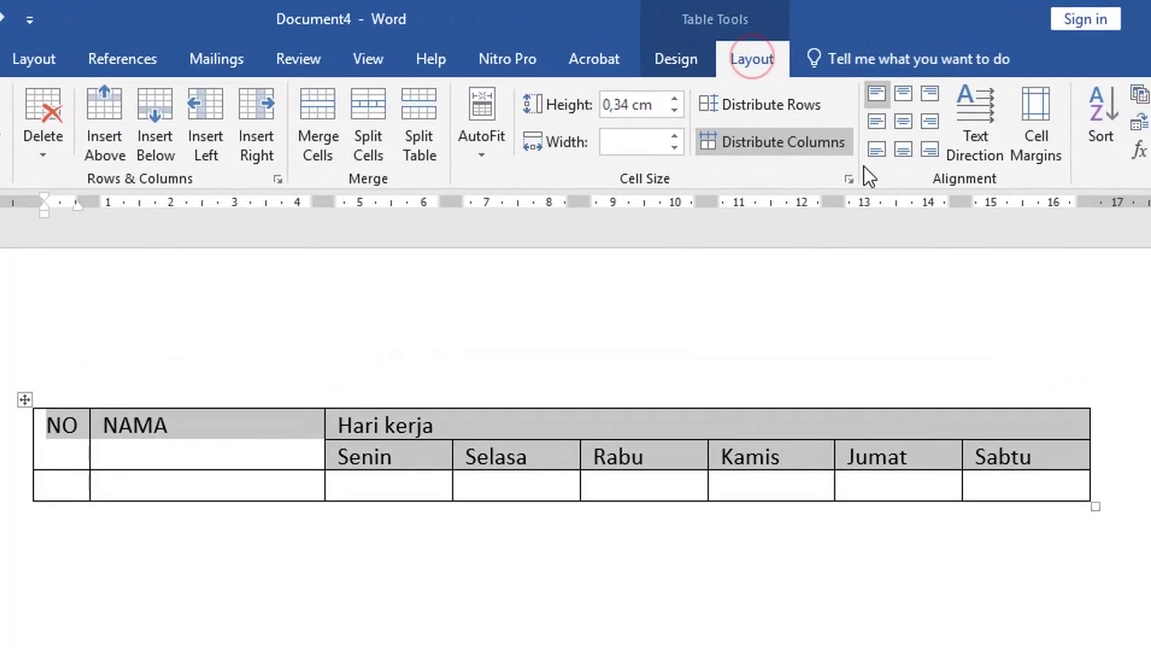
left_click(905, 123)
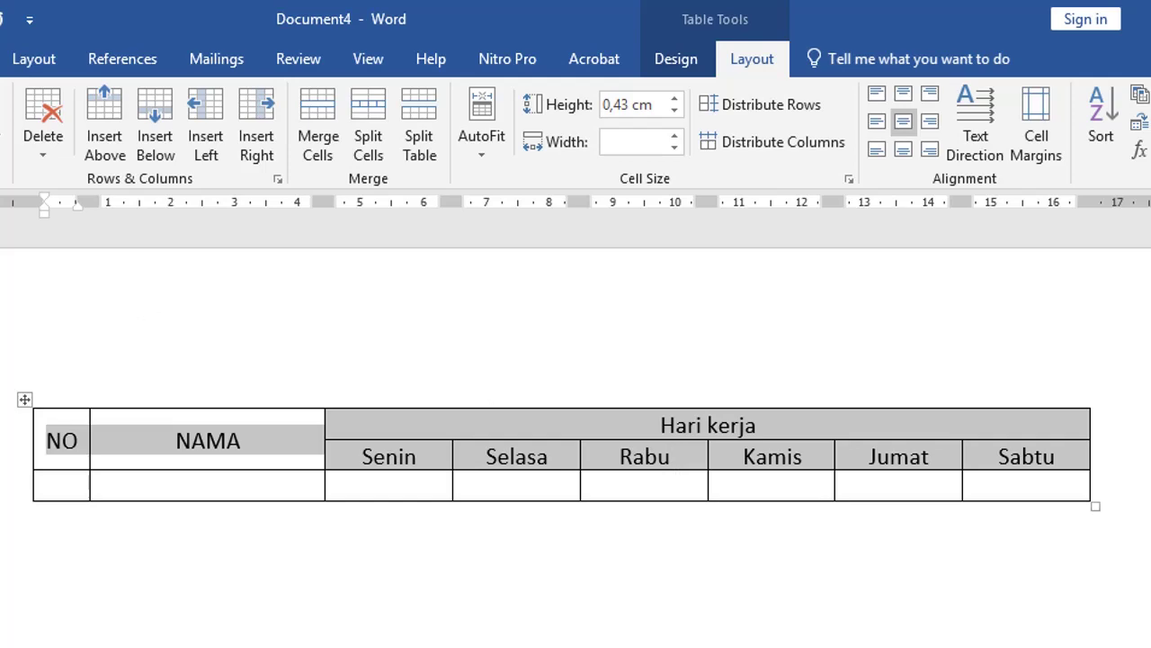
left_click(84, 46)
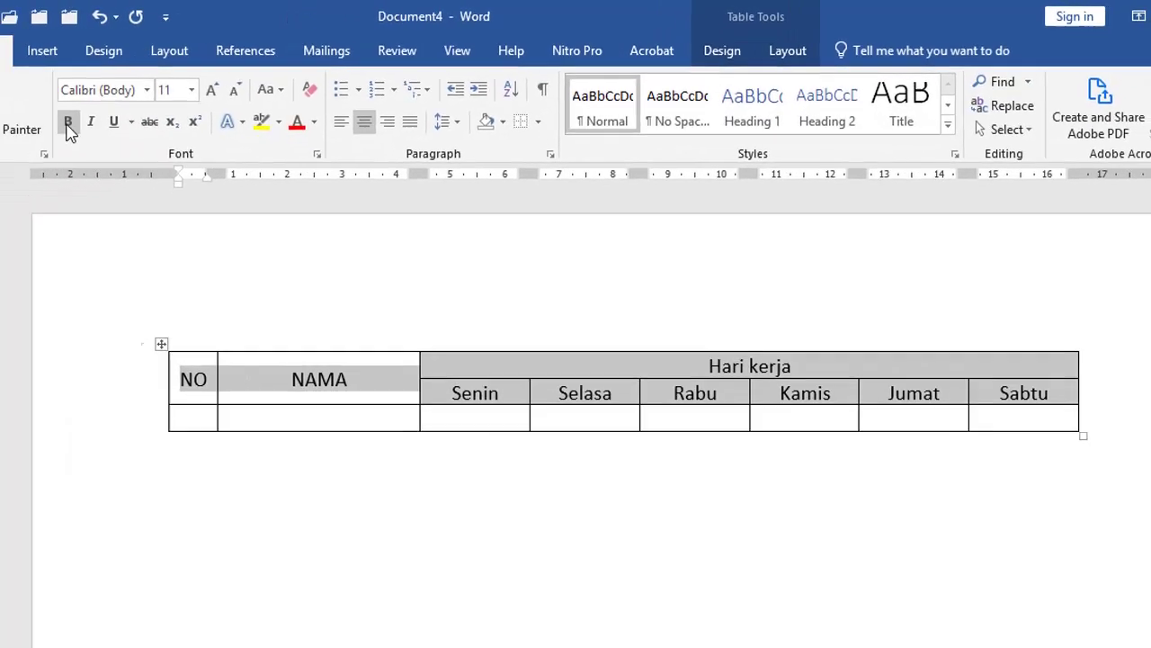
left_click(69, 123)
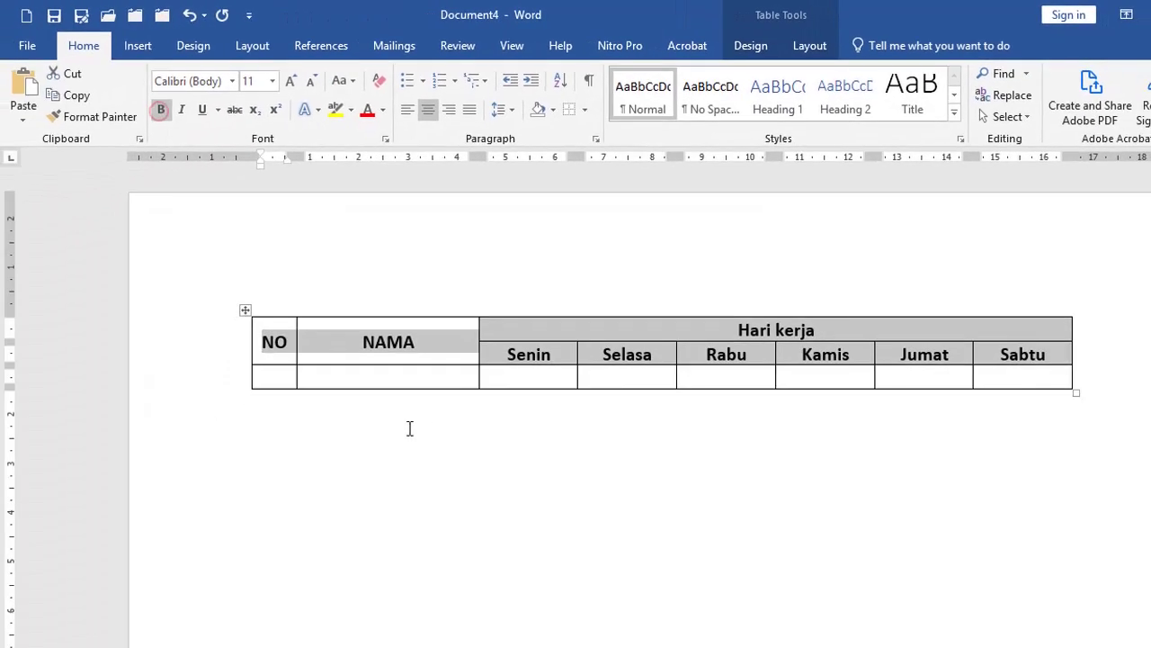
left_click(411, 429)
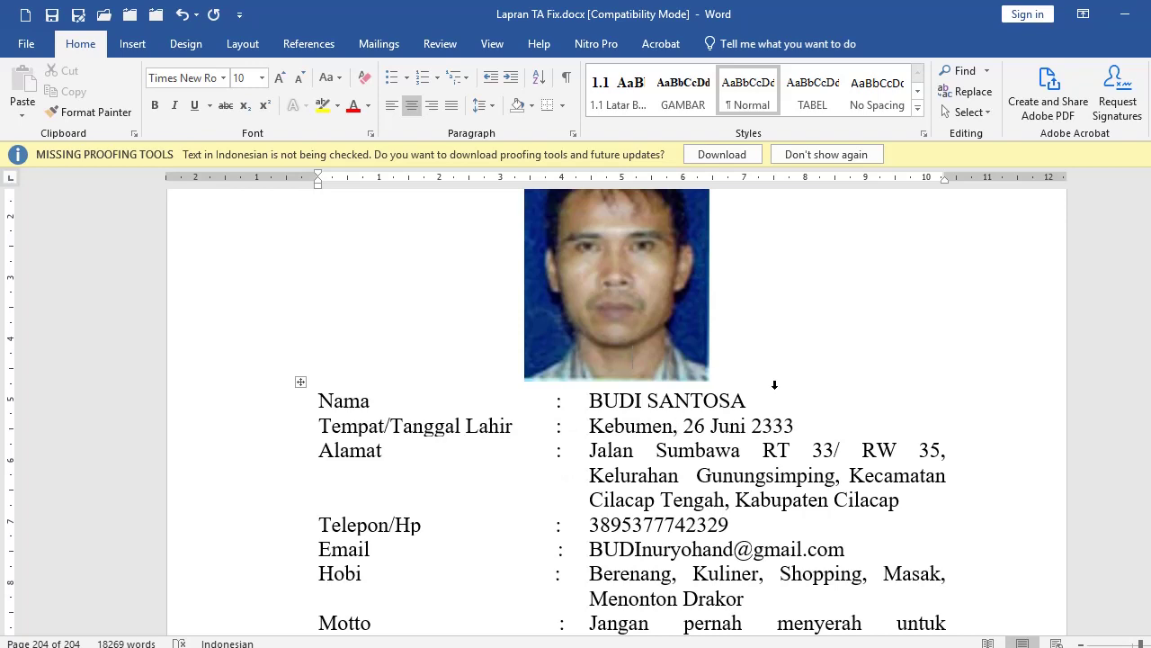
Step: Insert a 3×1 table below the photo, widen the first column and narrow the middle one
key("Return")
scroll(388, 465, "down", 1)
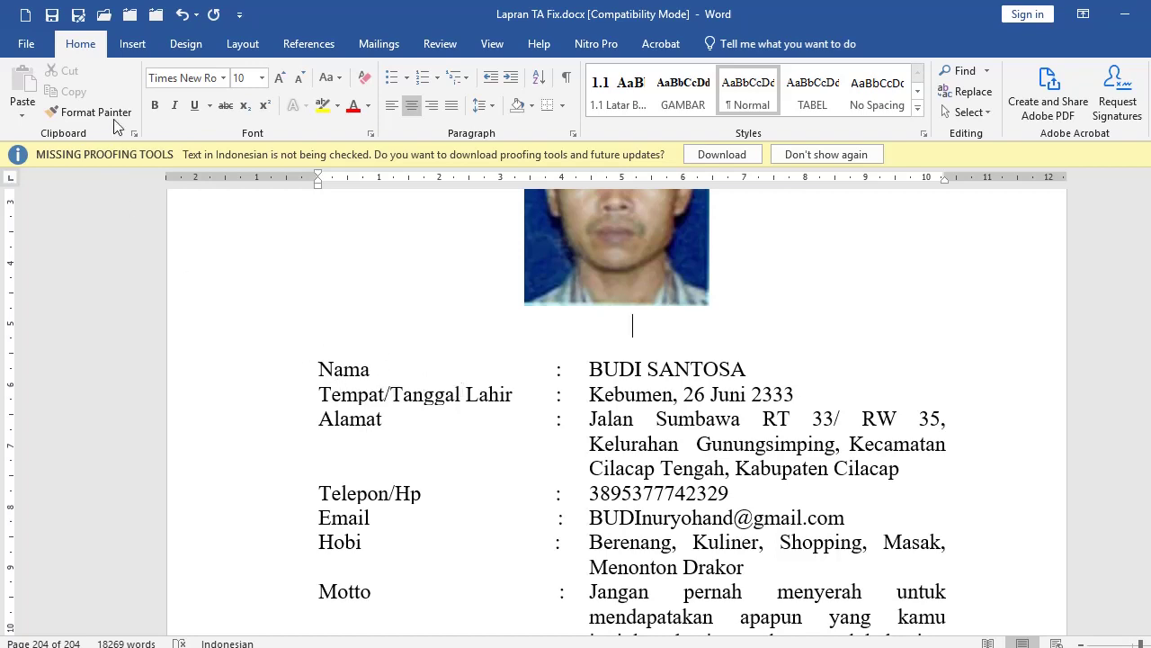
left_click(130, 43)
left_click(117, 86)
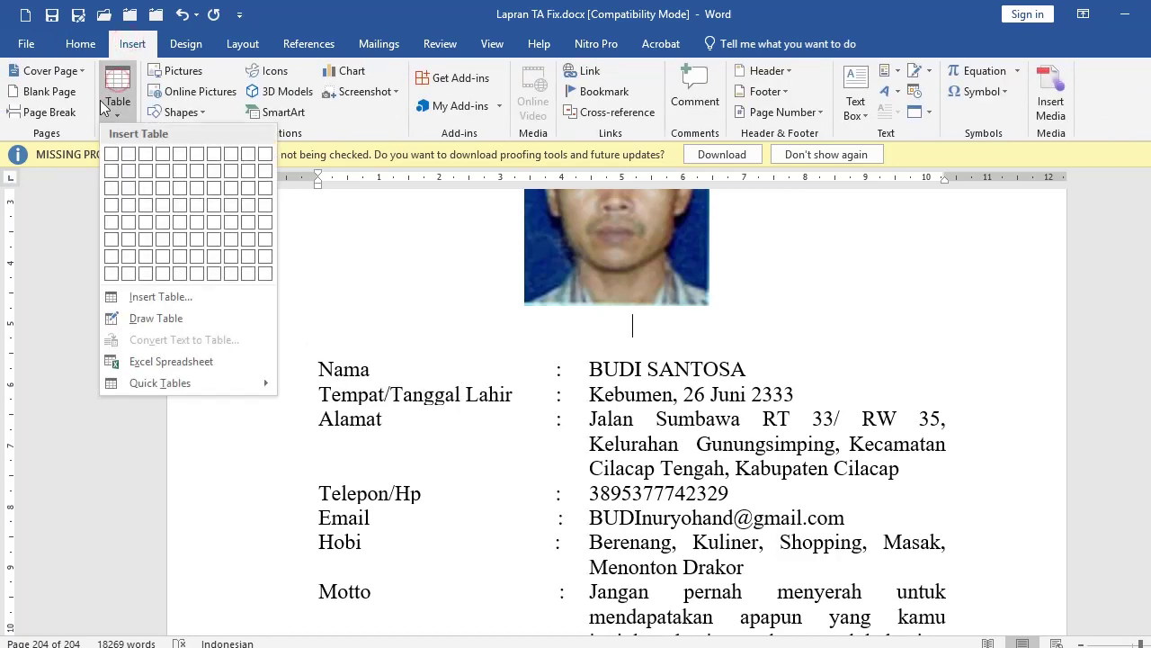
left_click(146, 154)
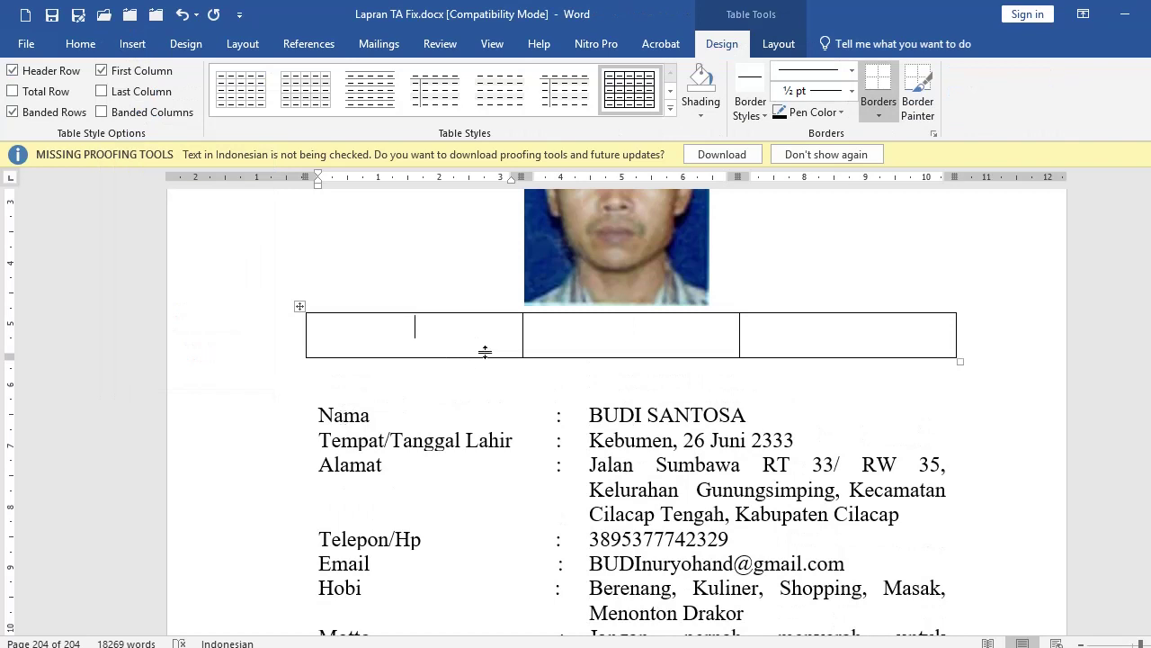
left_click_drag(521, 334, 546, 335)
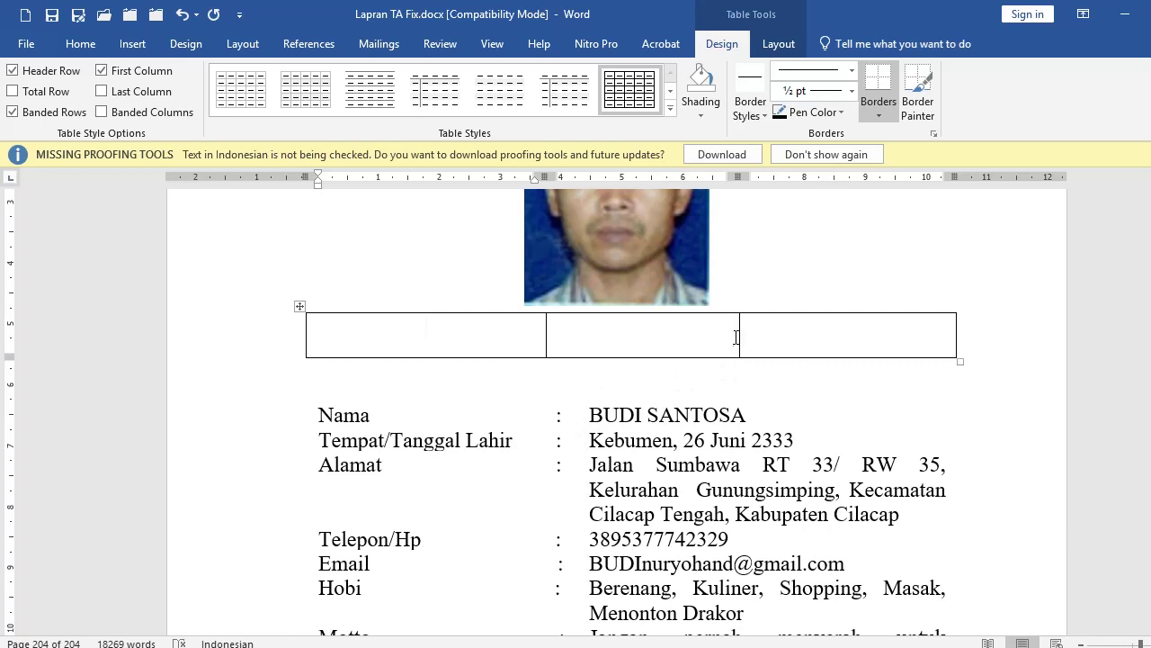
left_click_drag(738, 332, 577, 333)
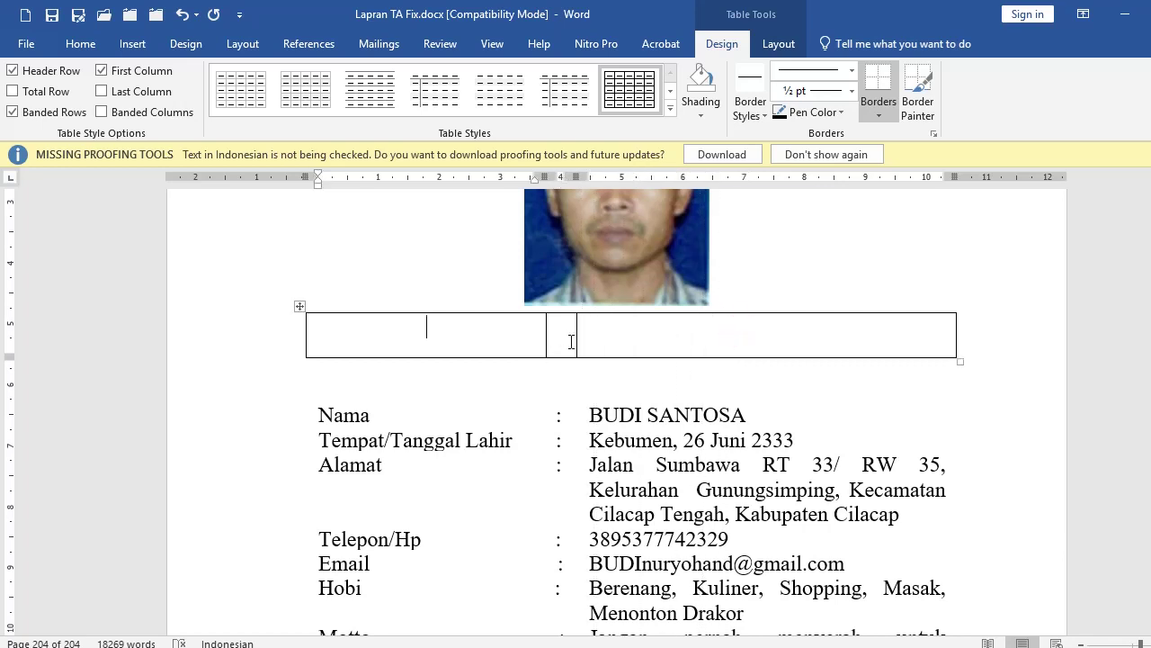
left_click(643, 342)
left_click_drag(428, 337, 612, 334)
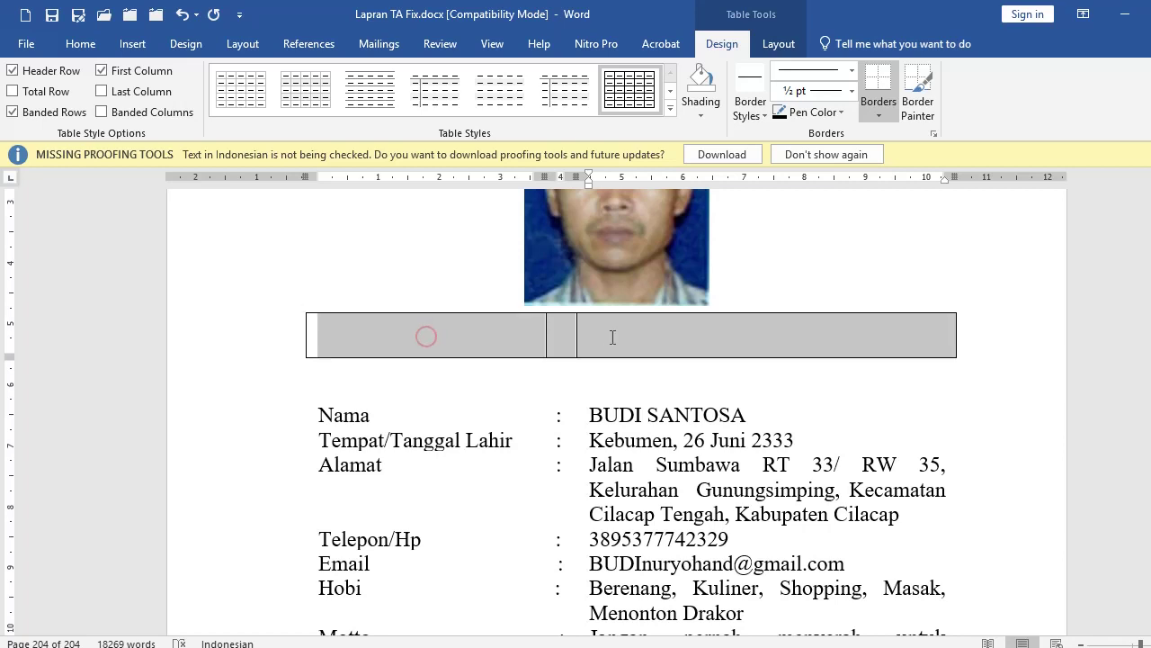
Step: Remove the space after paragraphs in the selected table row
left_click(86, 44)
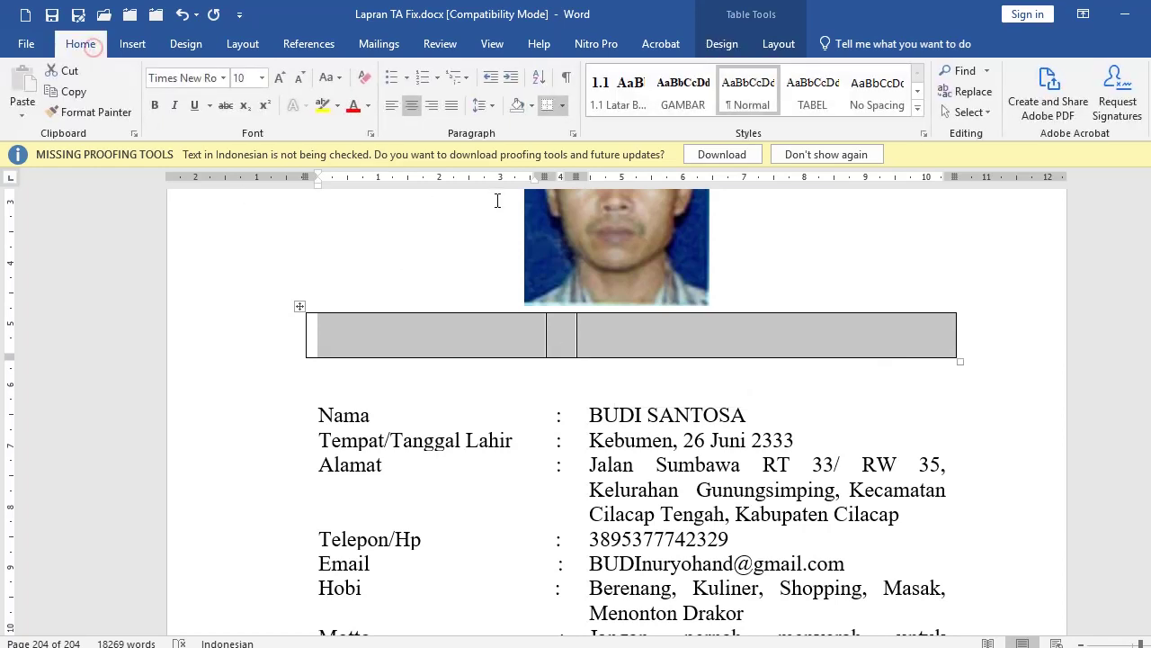
left_click(495, 105)
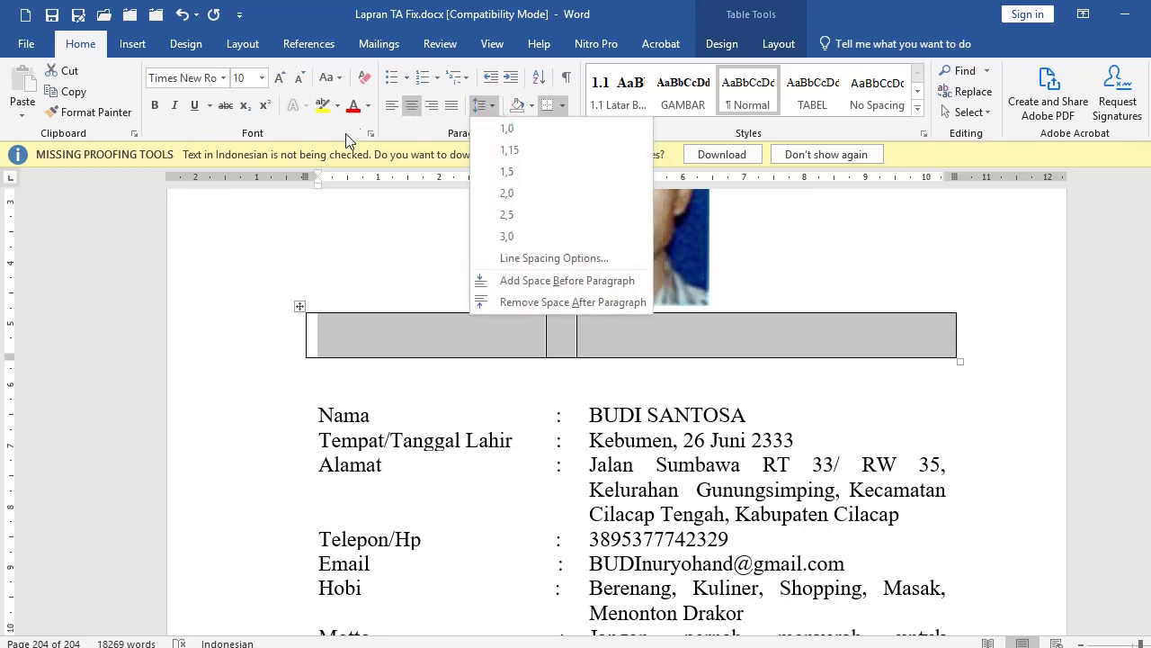
left_click(539, 303)
Step: Enter the labels Nama, Tempat, tgl lahir and Alamat in the first column
left_click(508, 337)
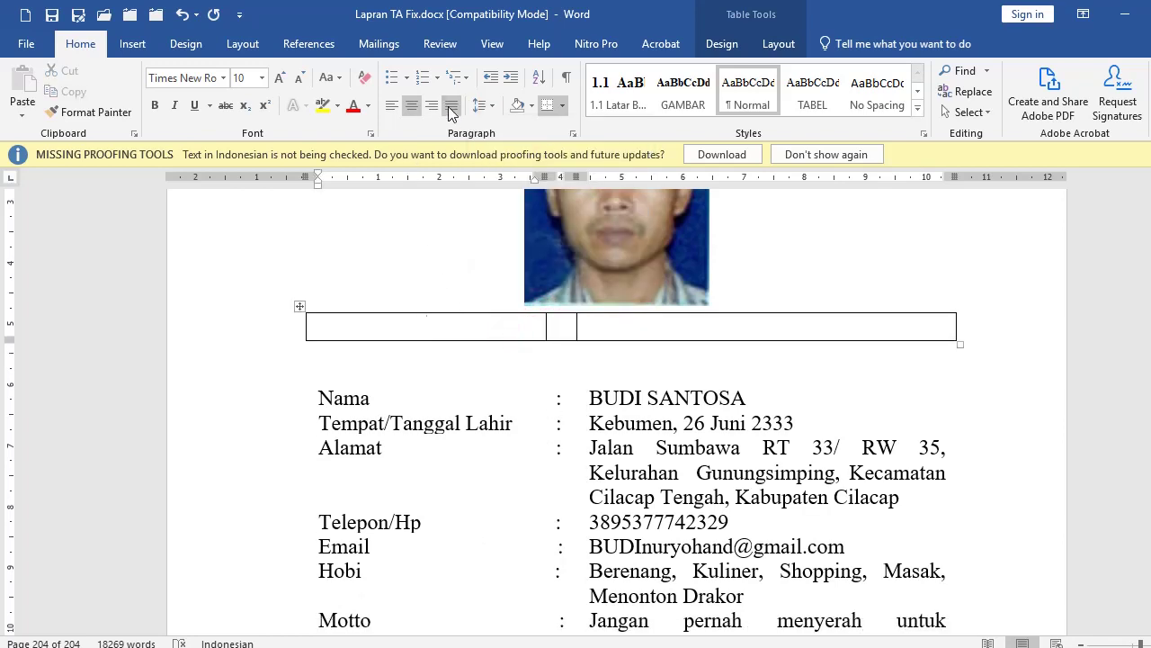
left_click(610, 327)
left_click(419, 325)
key("ctrl+v")
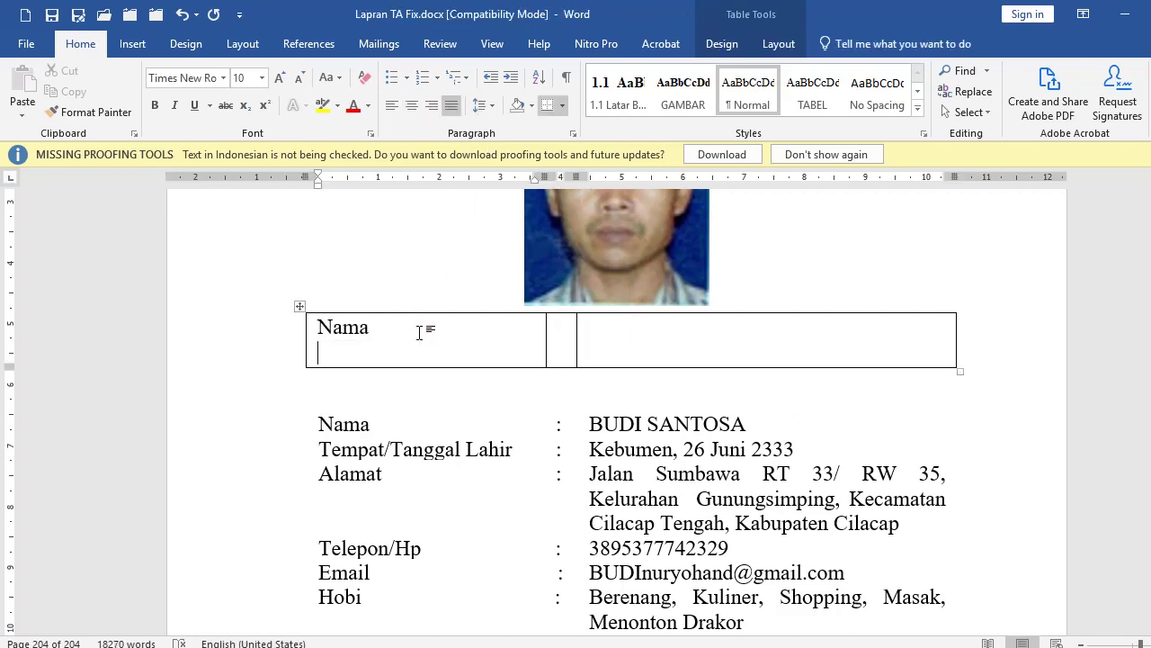
type("Tempat, tgl lahir")
key("Return")
type("Alamat")
Step: Type a colon in the middle cell and the person's name, birth place/date and address in the third
key("Tab")
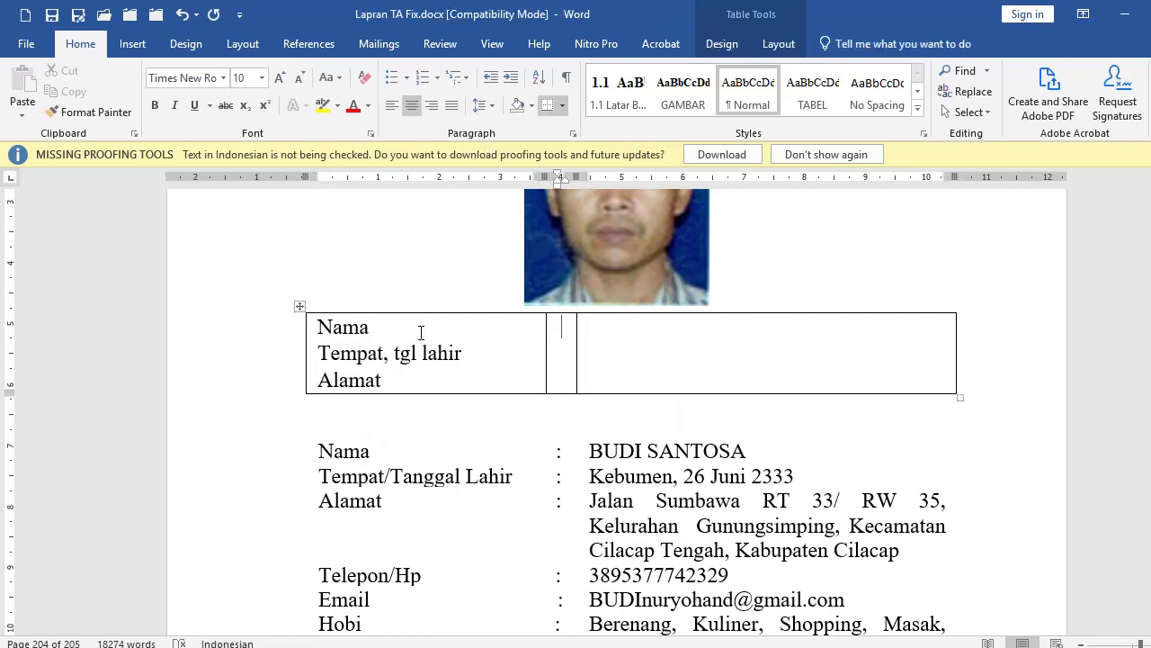
type(":")
key("Tab")
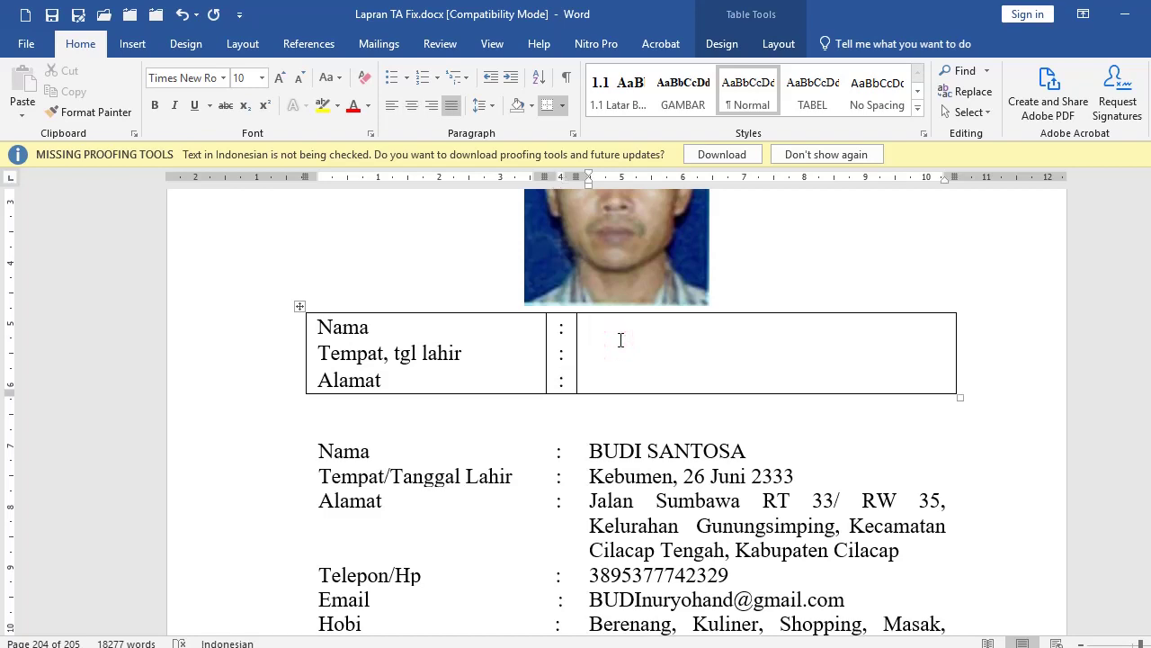
key("Return")
type("Kebumen,")
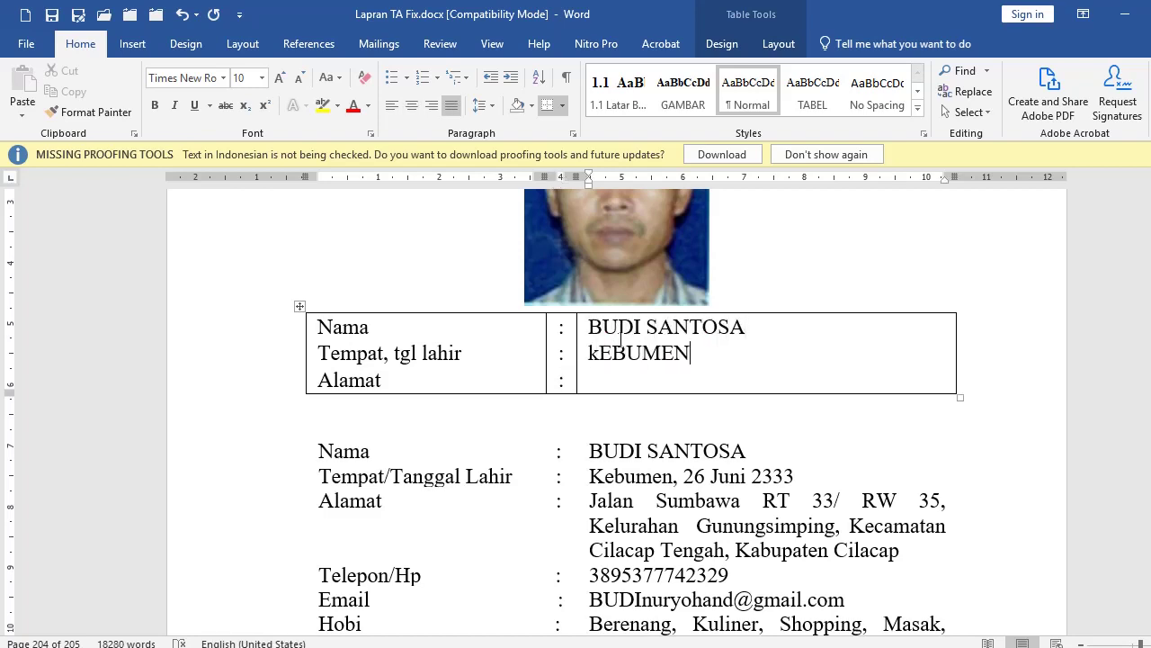
type(" 14 Juli 20")
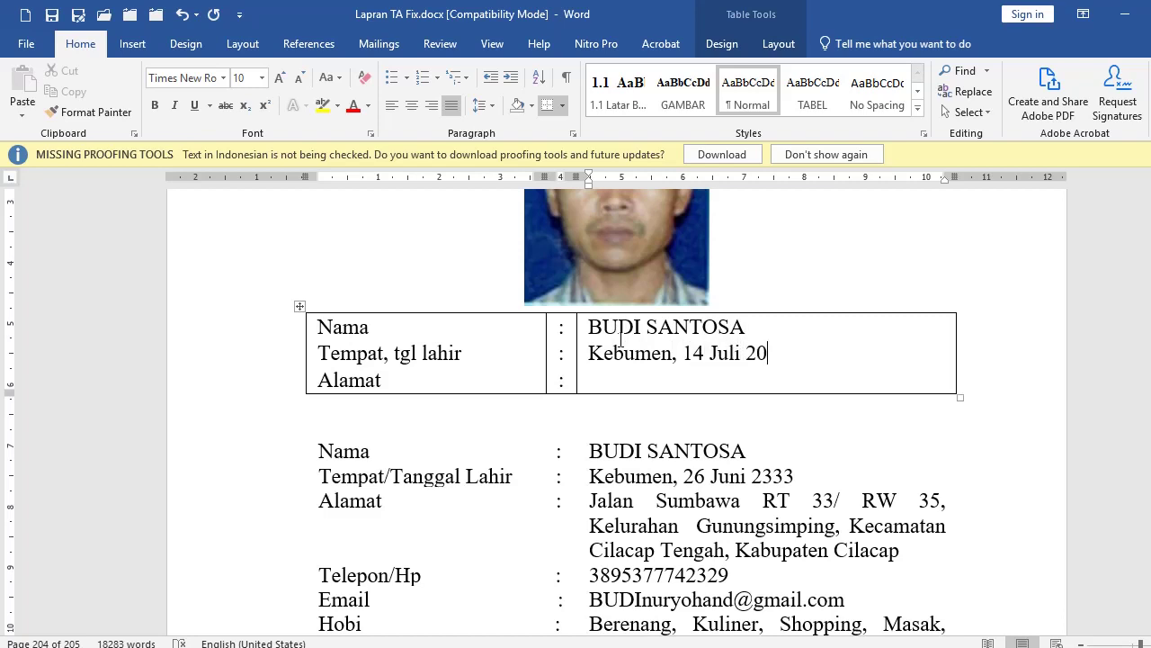
type("21 Jl. Kaki Bae Kong Ngirit")
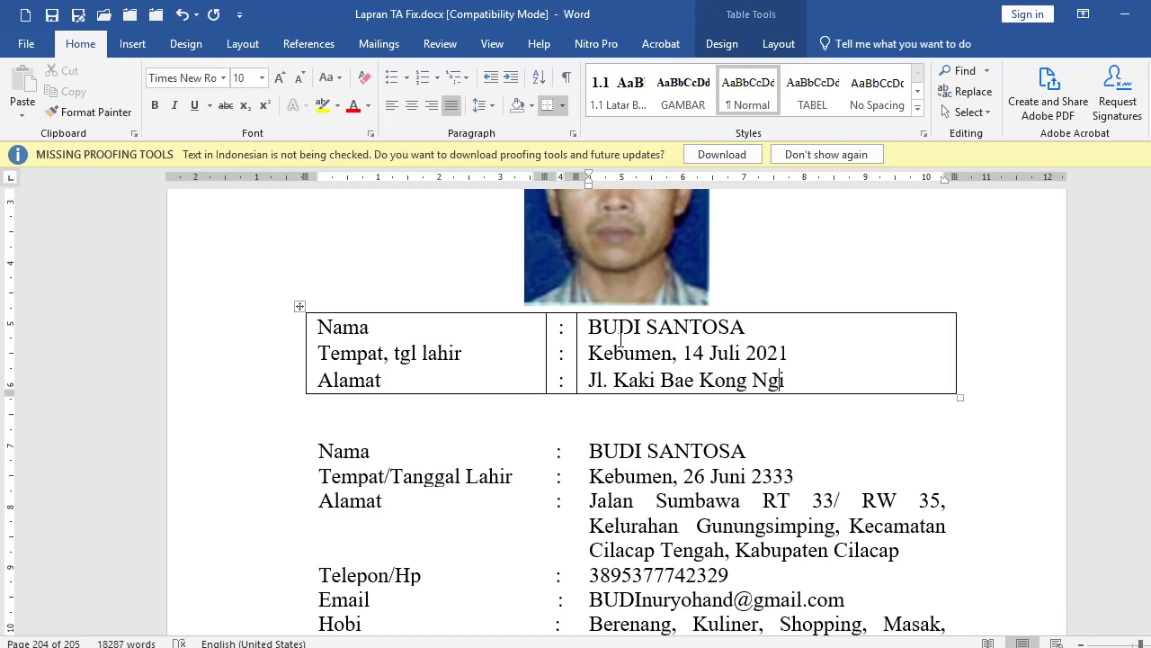
Step: Narrow the labels column and widen the table to the right using the ruler
left_click(516, 349)
left_click_drag(535, 171, 510, 171)
left_click_drag(927, 171, 972, 171)
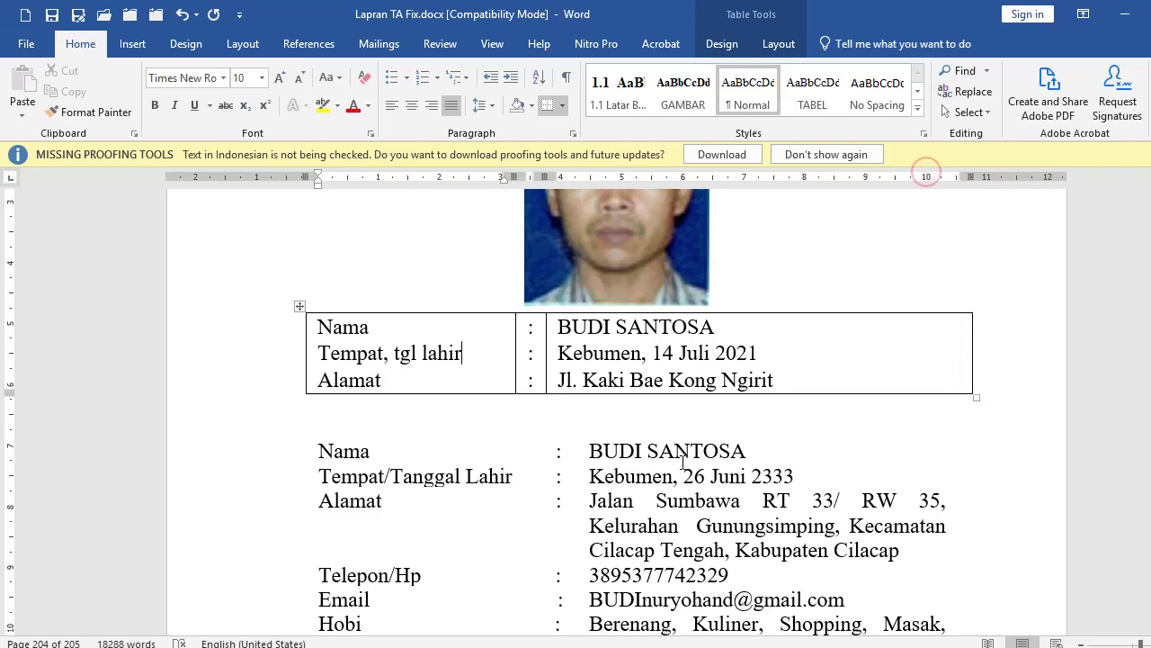
Step: Select the whole biodata table and apply No Border to it
left_click(232, 358)
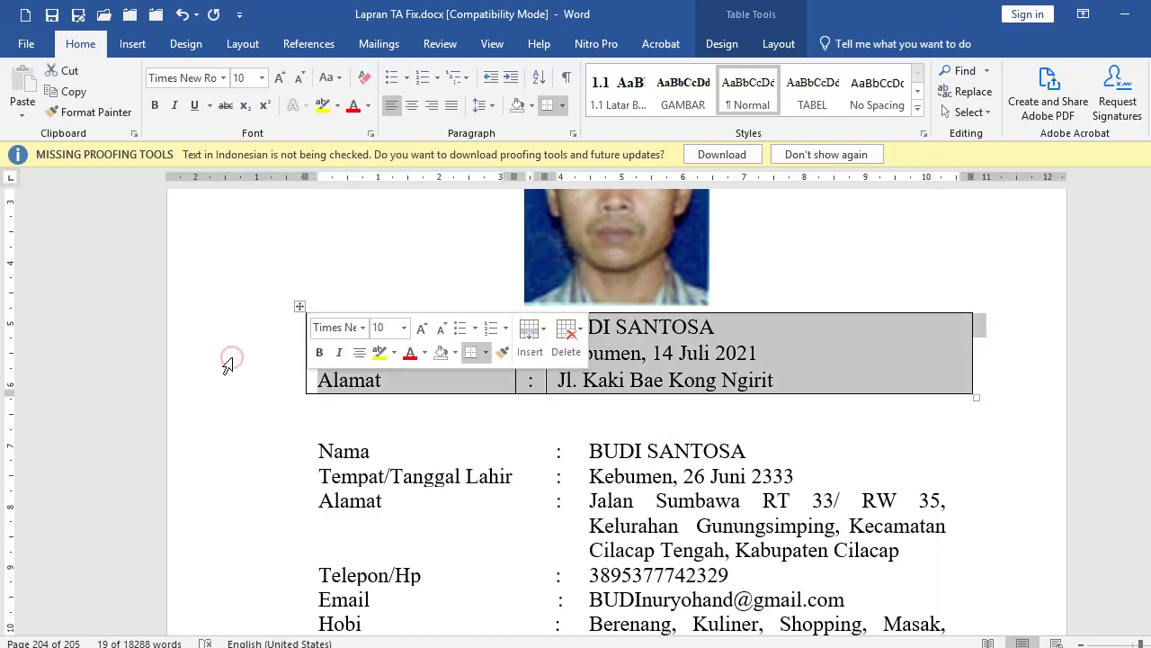
left_click(671, 360)
double_click(236, 362)
left_click(563, 105)
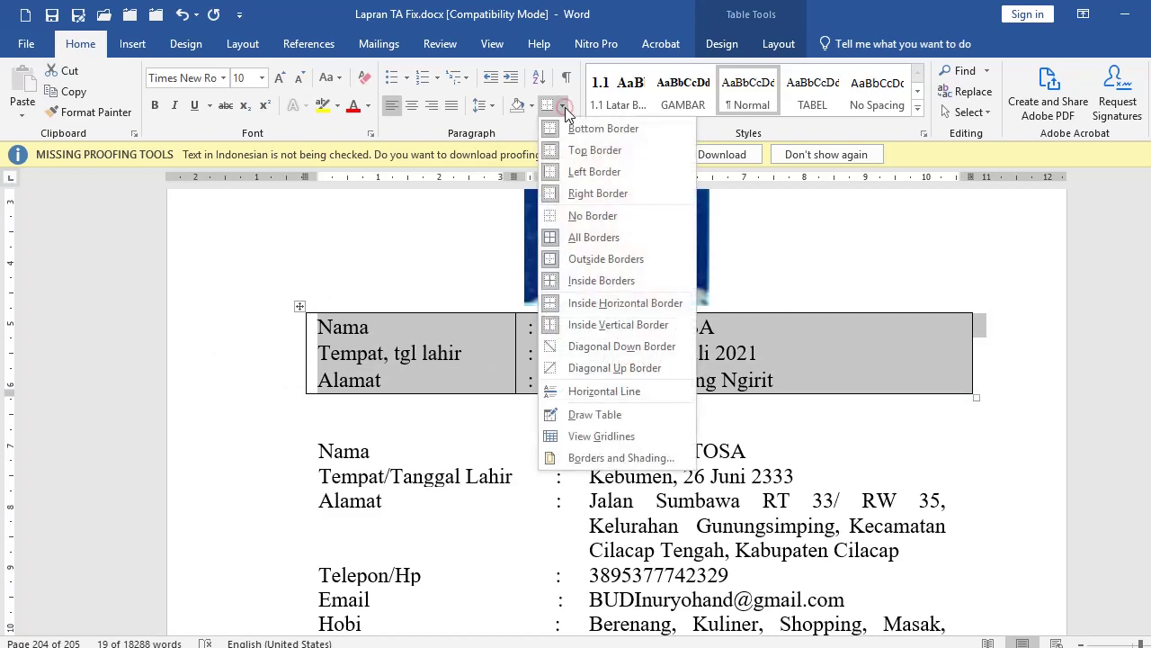
left_click(581, 216)
left_click(593, 351)
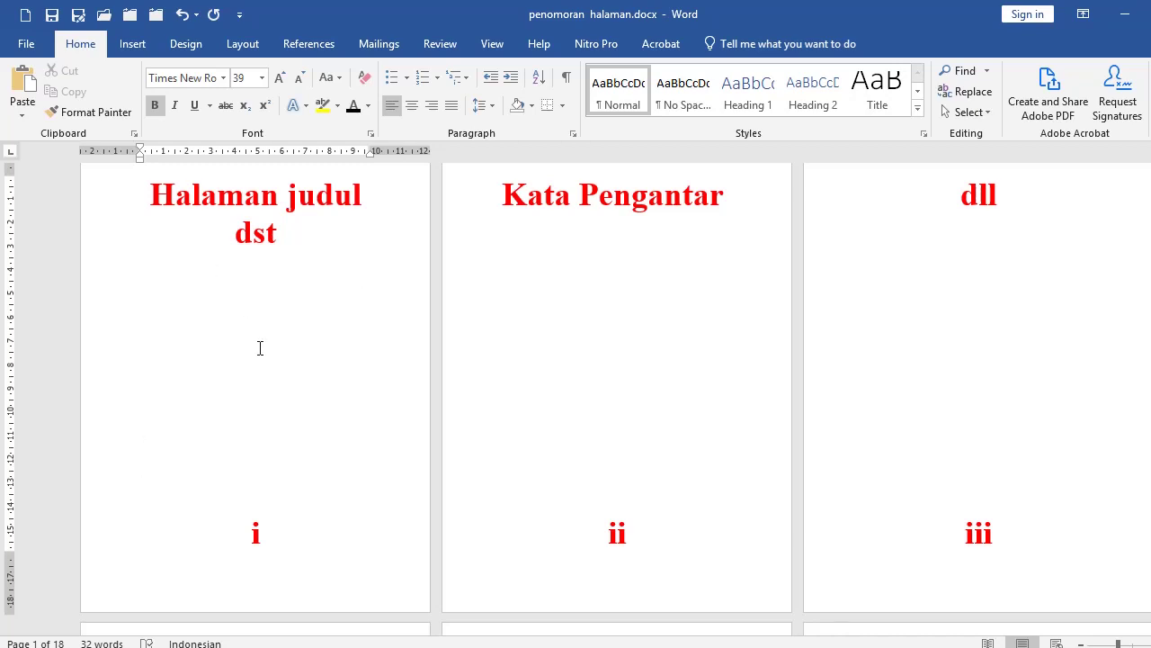
Step: Scroll through the front-matter pages, checking their page numbers i, ii and iii
scroll(260, 348, "down", 3)
left_click(86, 447)
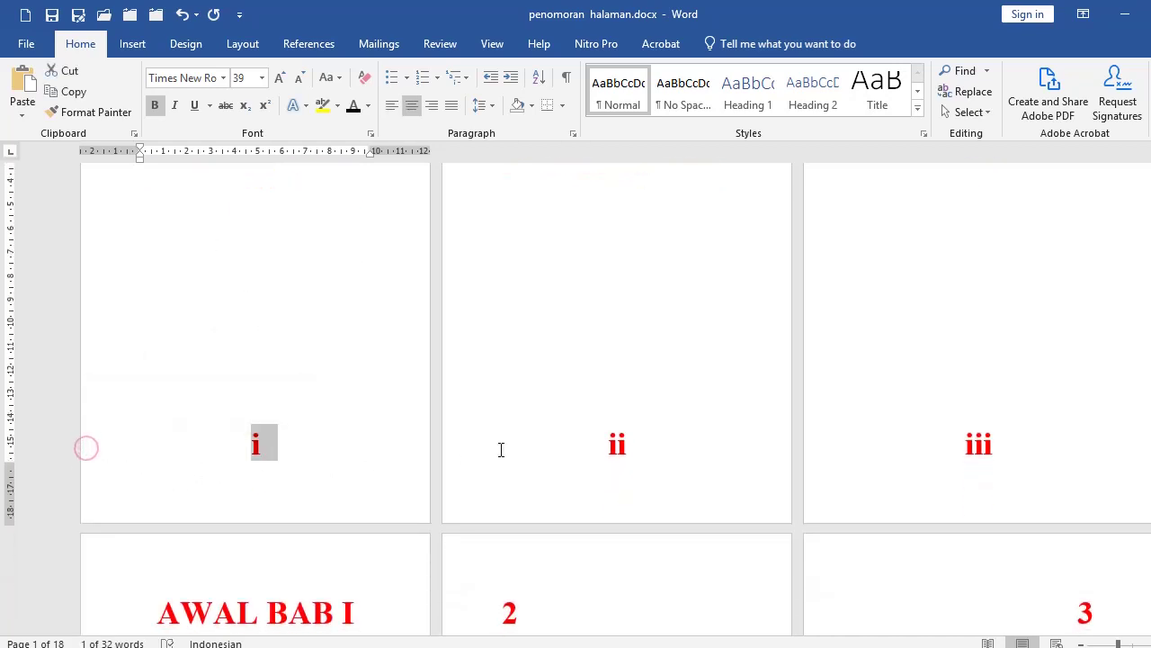
left_click(464, 446)
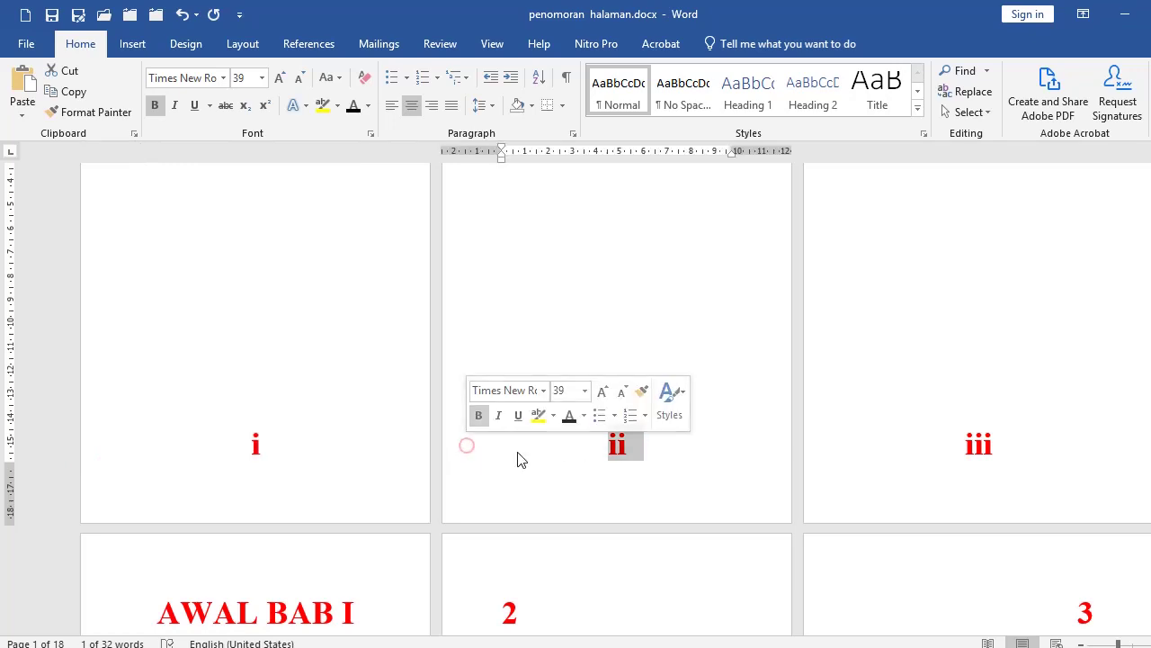
left_click(827, 462)
left_click(283, 426)
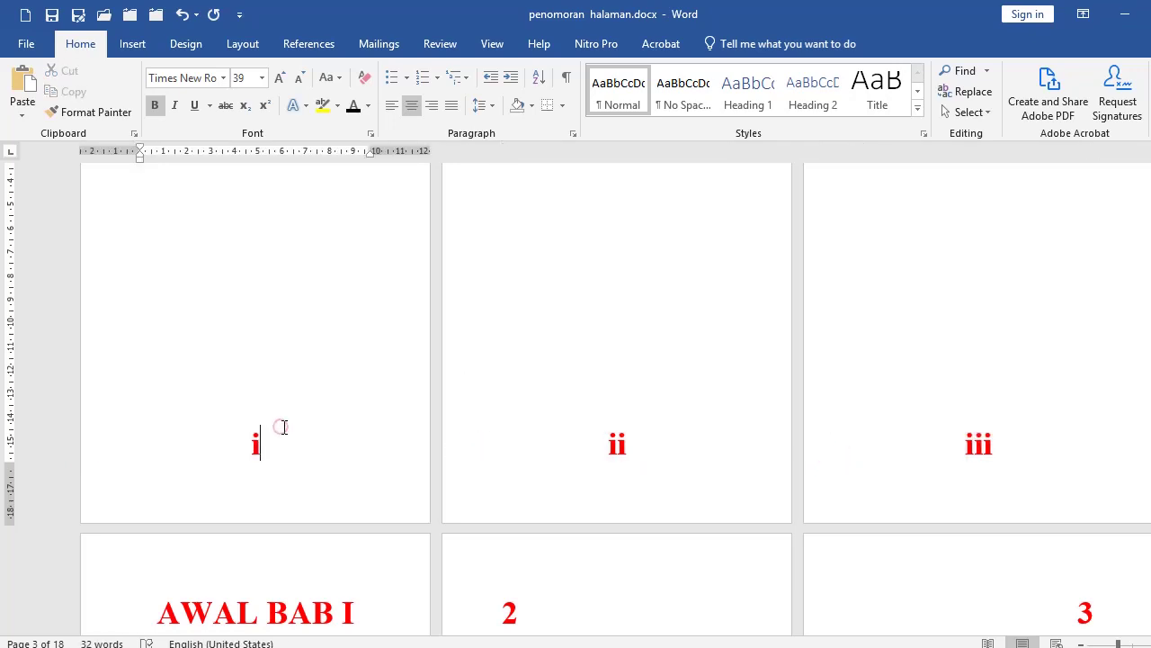
scroll(284, 419, "up", 3)
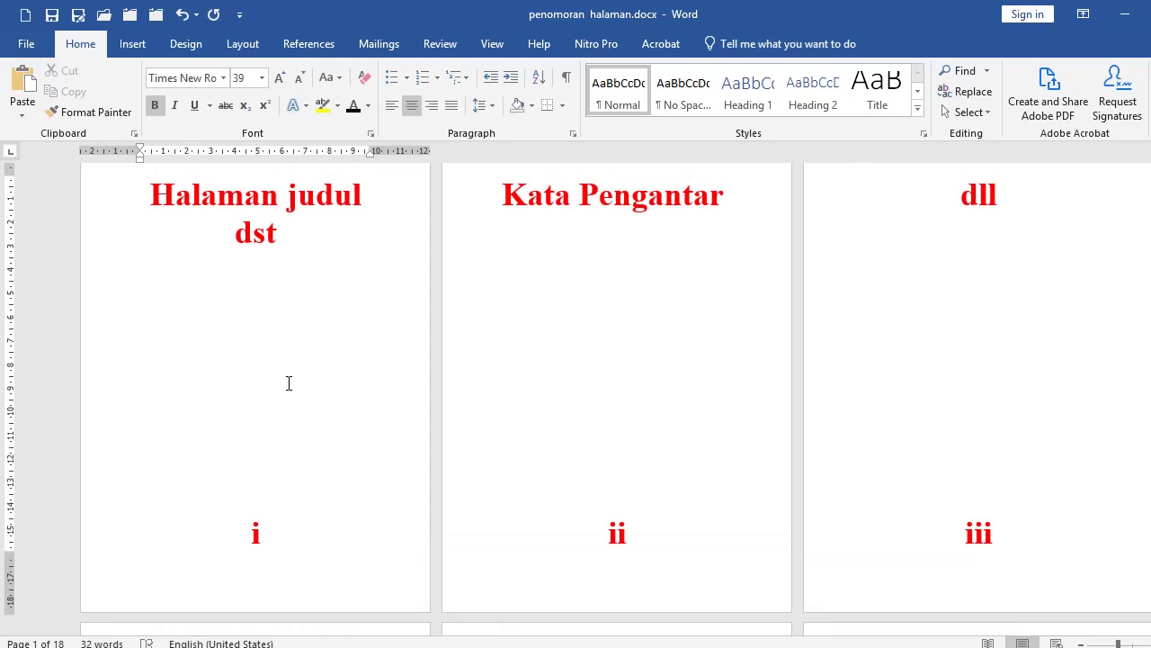
scroll(301, 392, "down", 2)
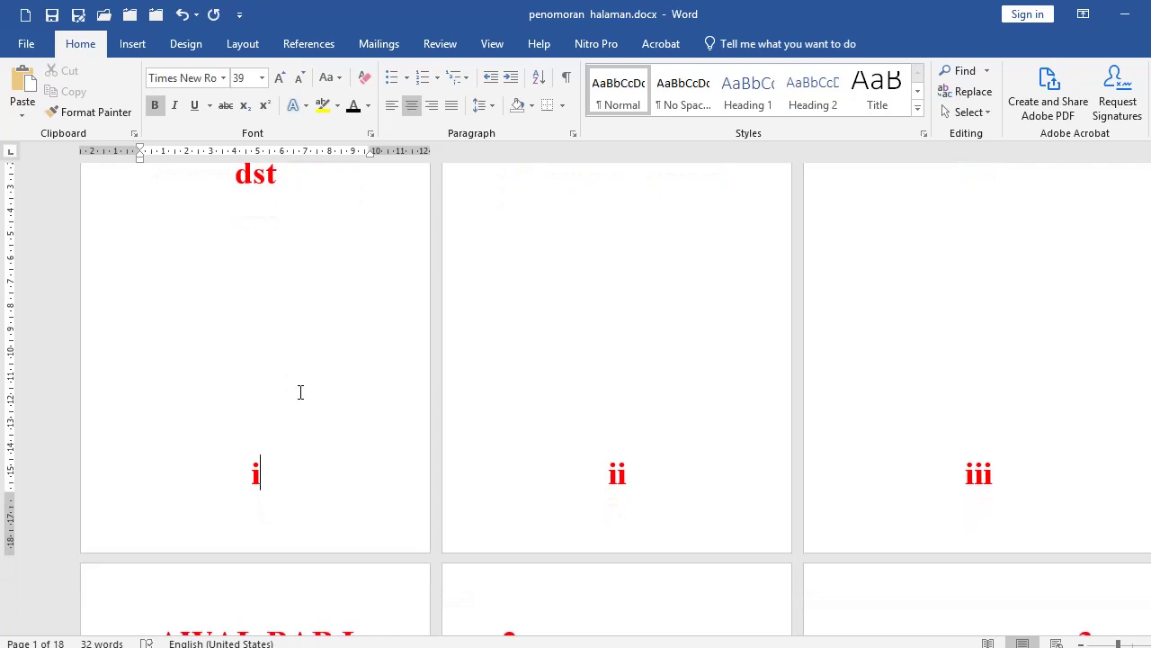
scroll(282, 378, "up", 1)
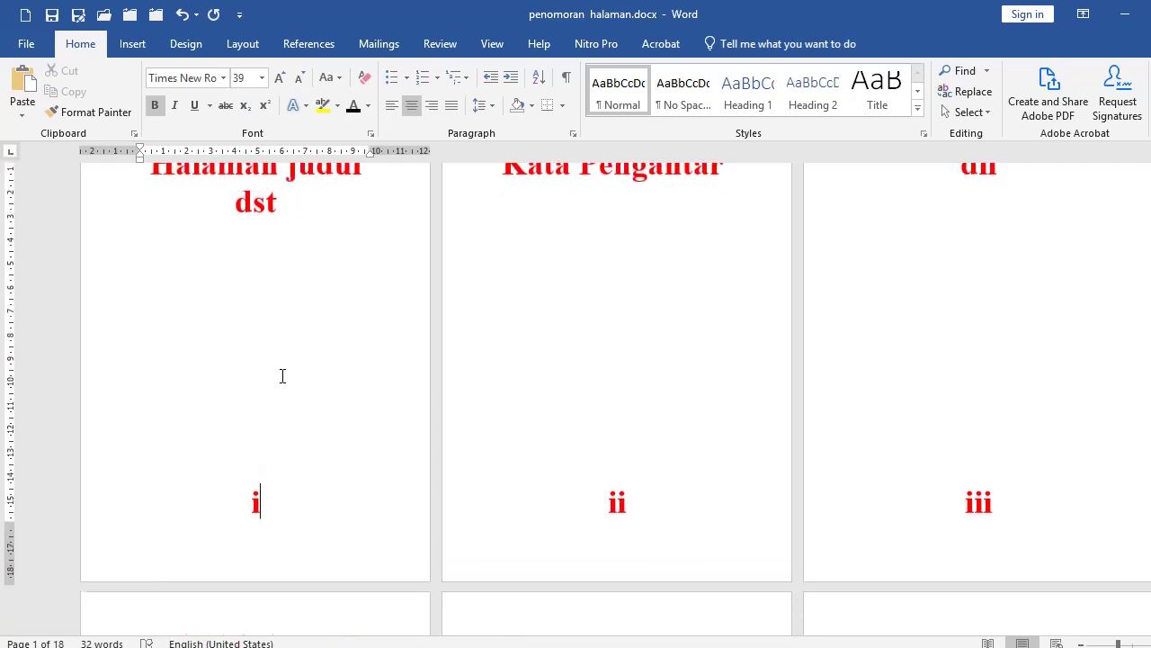
scroll(195, 402, "up", 3)
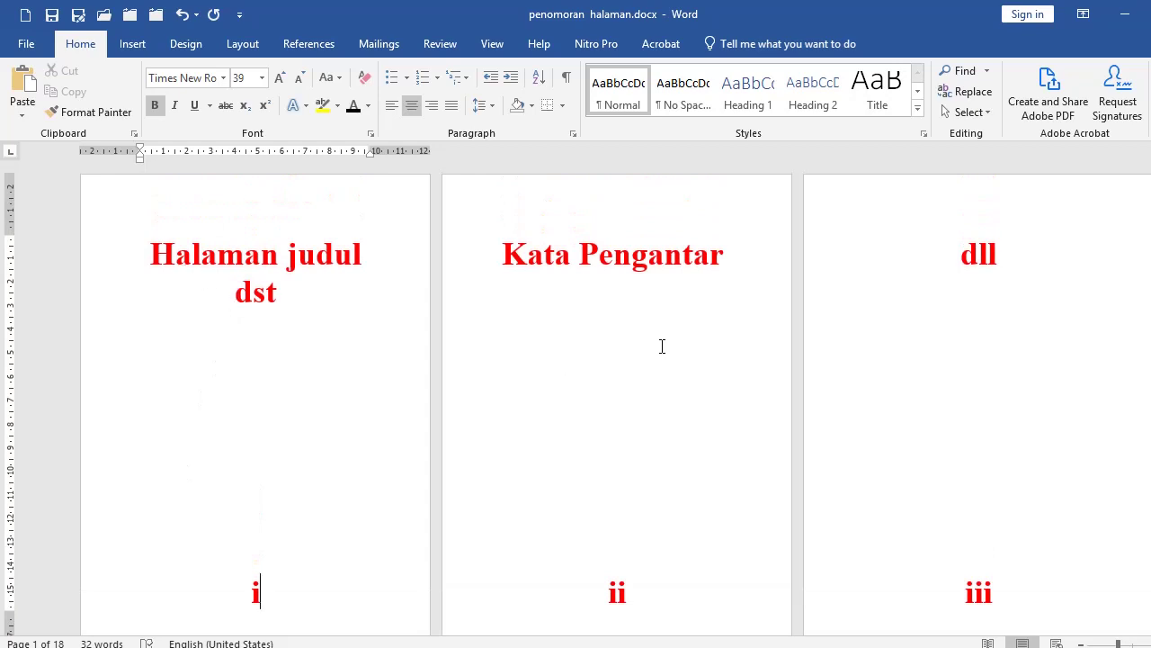
scroll(524, 436, "down", 1)
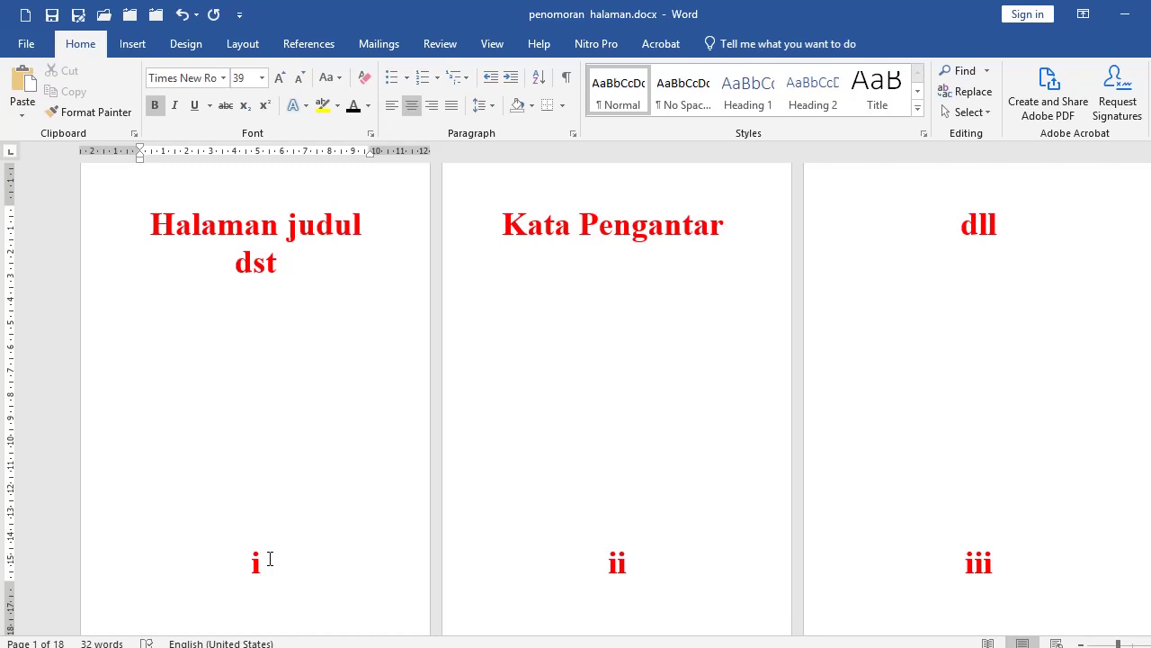
left_click(135, 47)
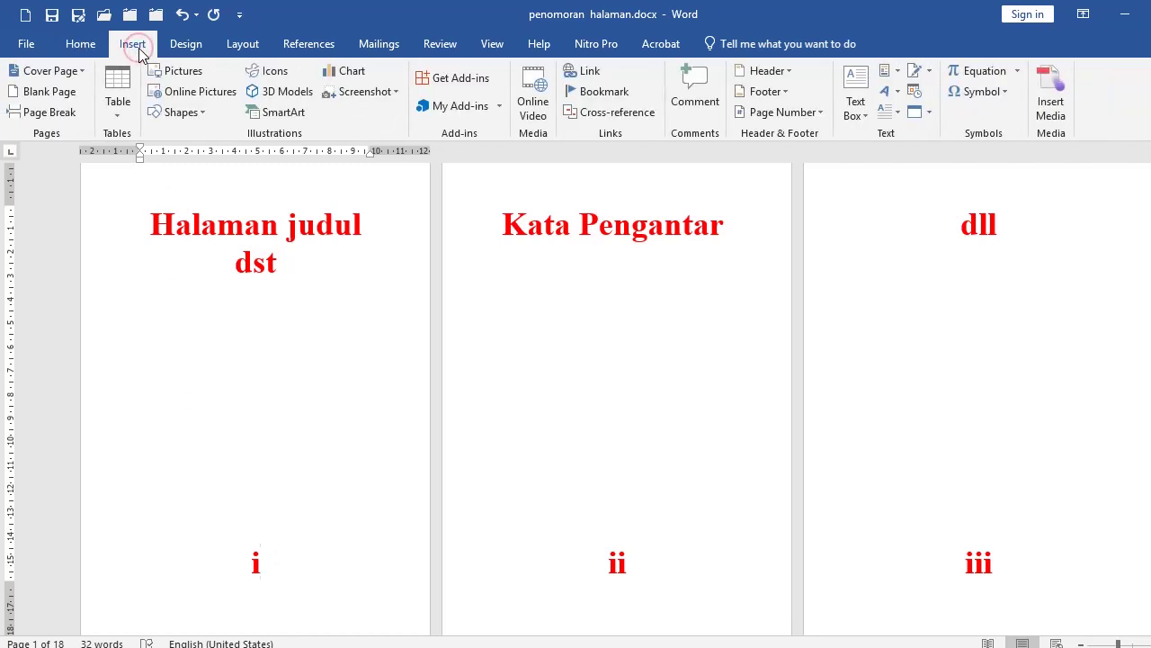
Step: Insert centred Plain Number 2 page numbers at the bottom of every page
left_click(775, 113)
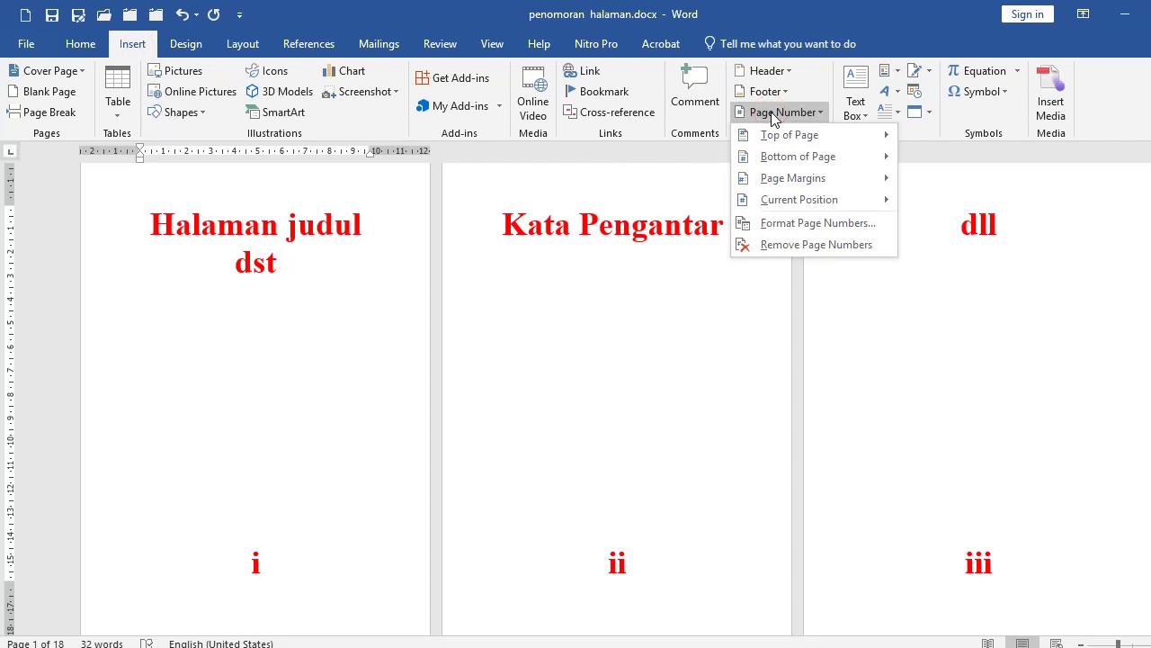
mouse_move(777, 159)
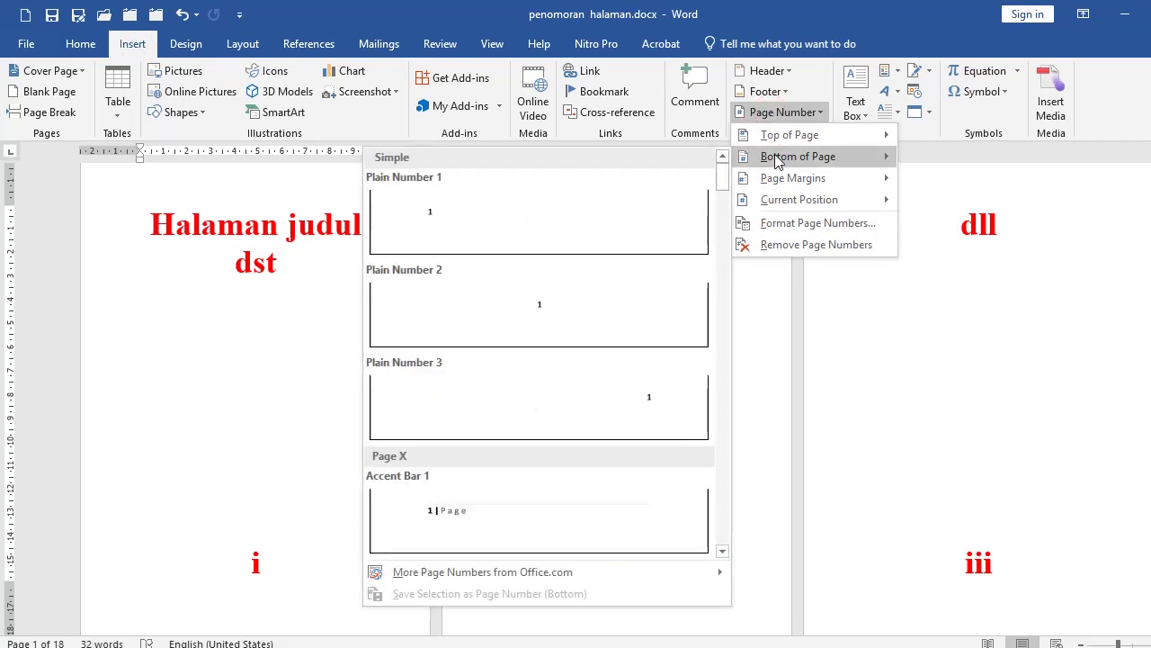
left_click(536, 322)
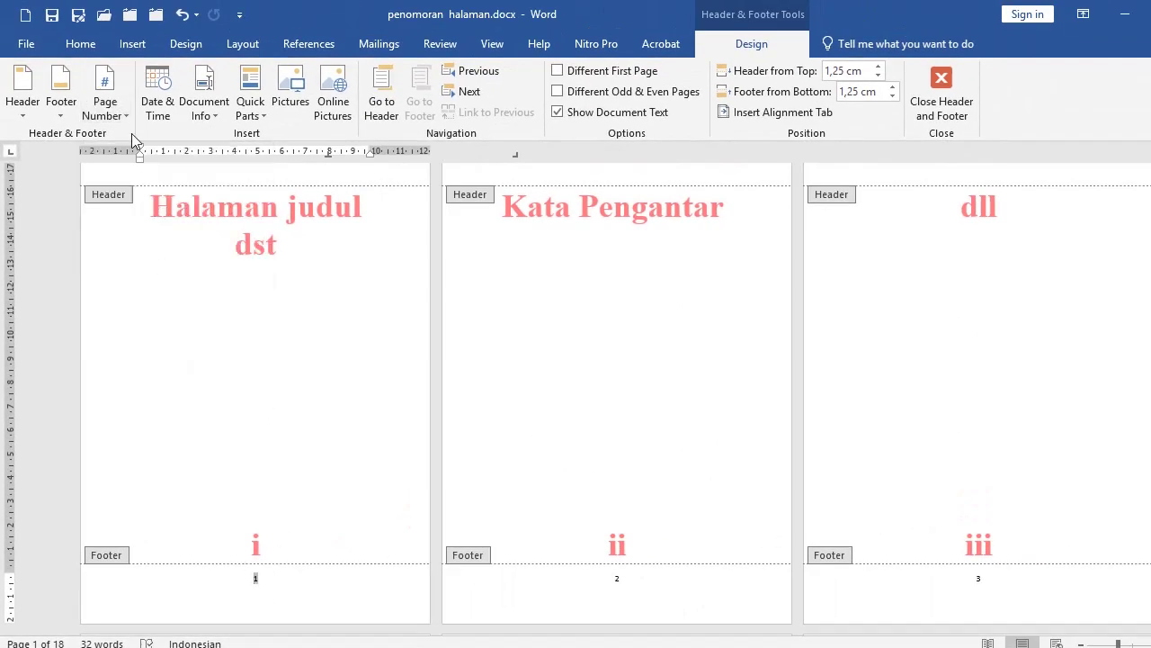
Step: Format the page numbers as lowercase roman numerals i, ii, iii
left_click(126, 117)
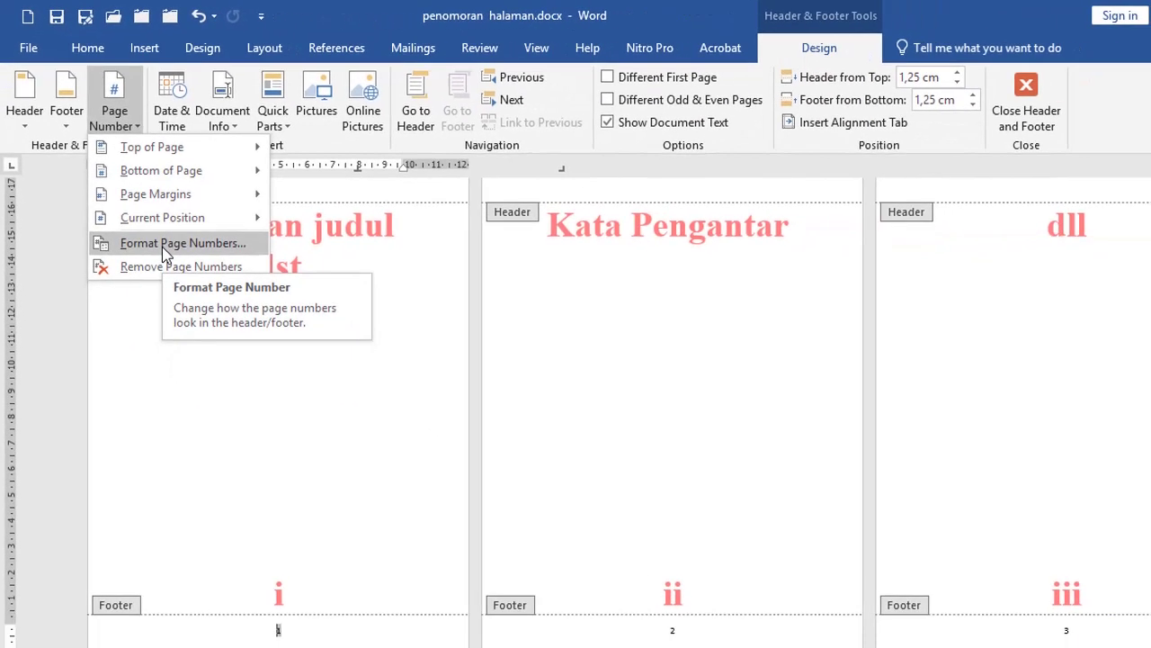
left_click(297, 462)
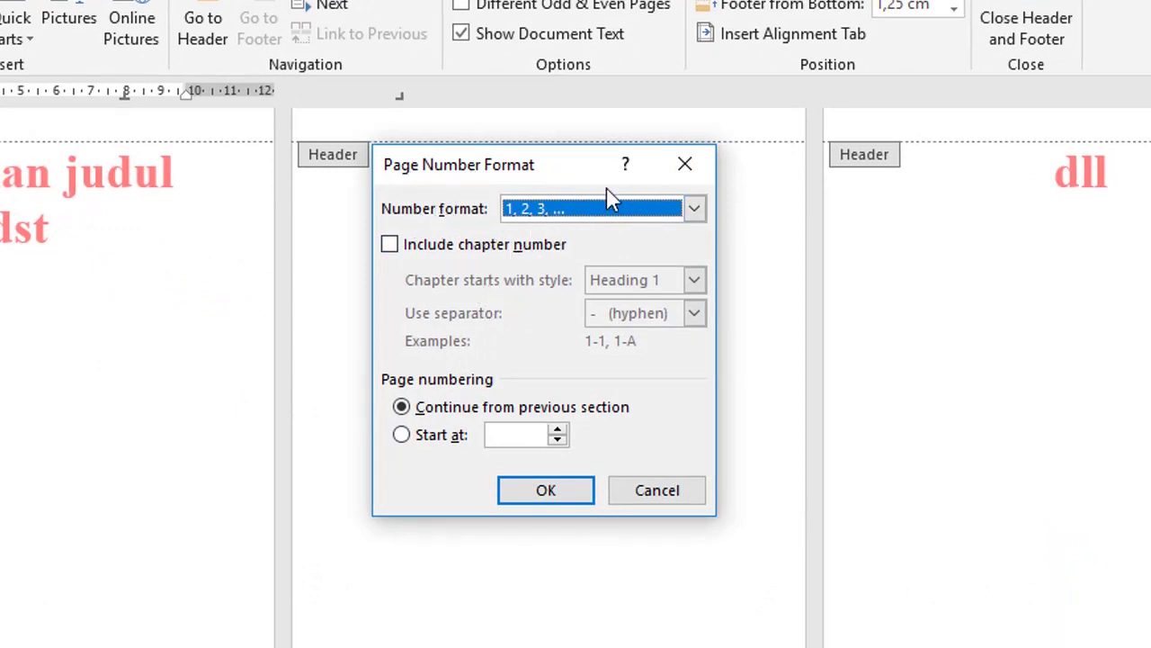
left_click(612, 210)
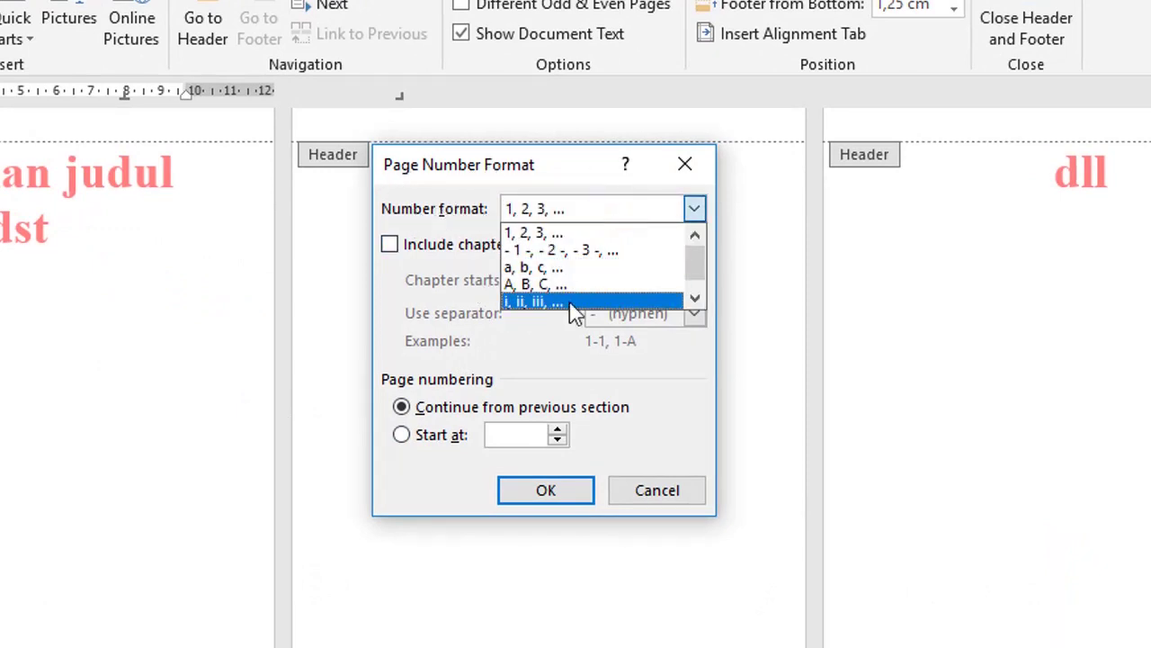
left_click(550, 303)
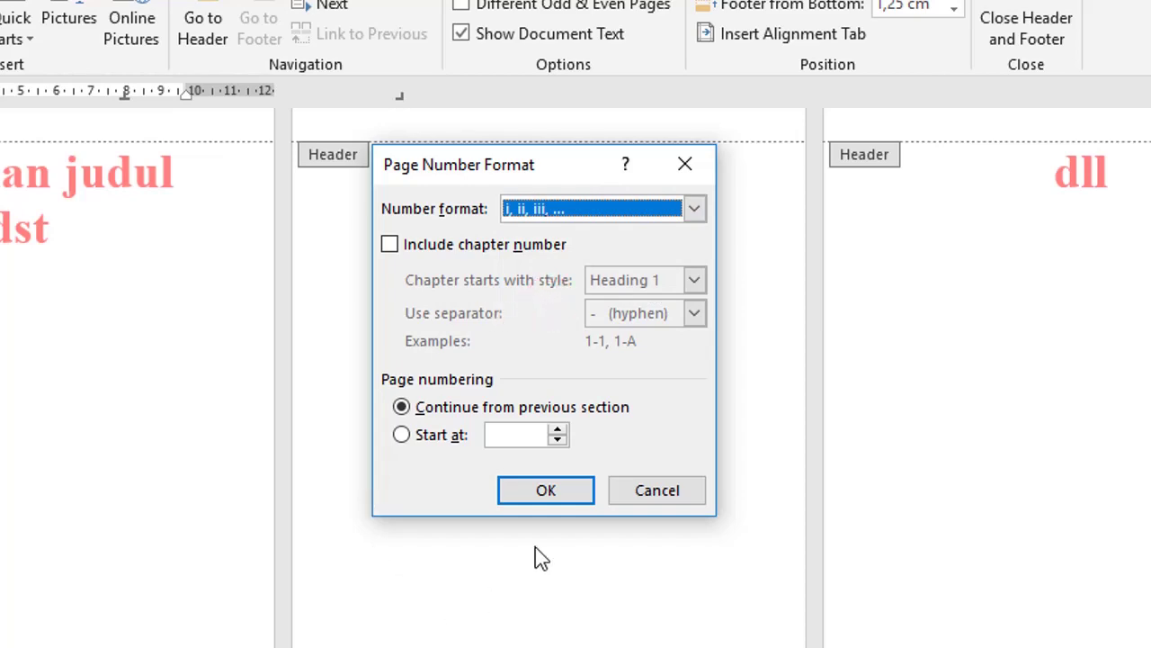
left_click(523, 497)
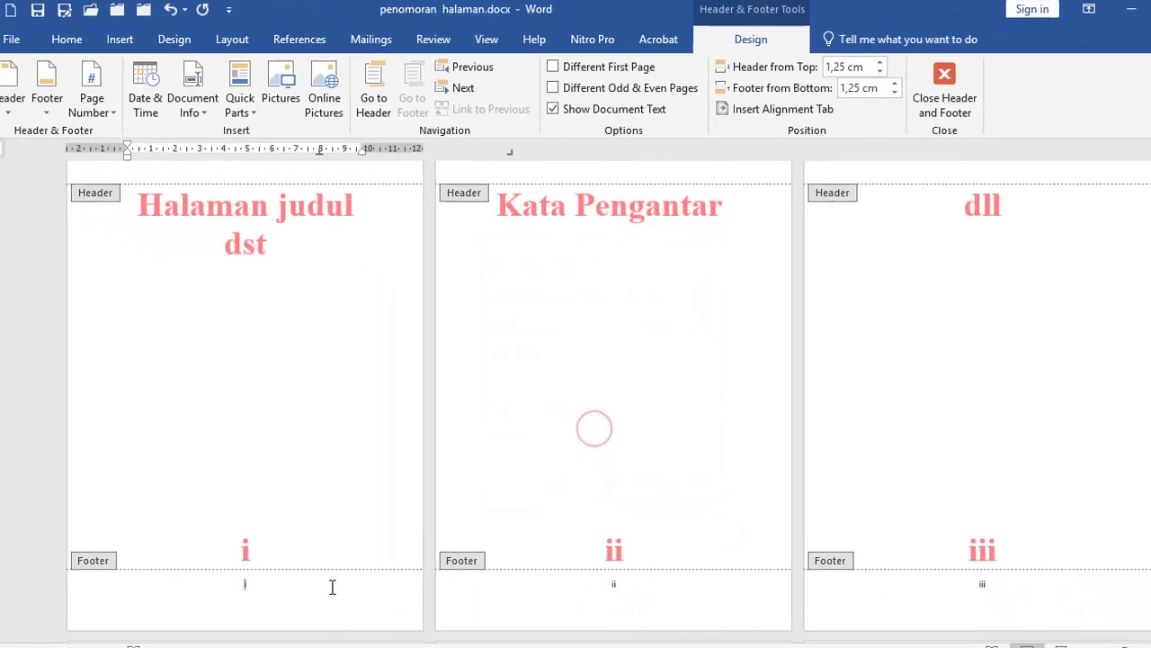
Step: Add a blank line before the first page's footer number i to lower it
left_click(268, 608)
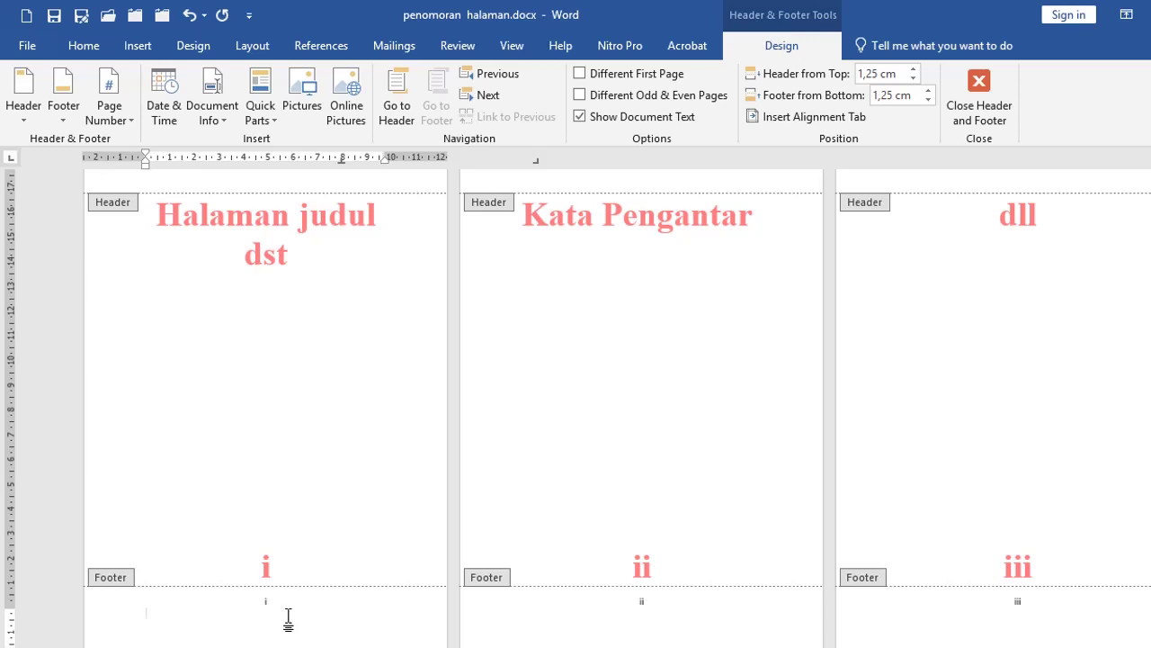
left_click(151, 614)
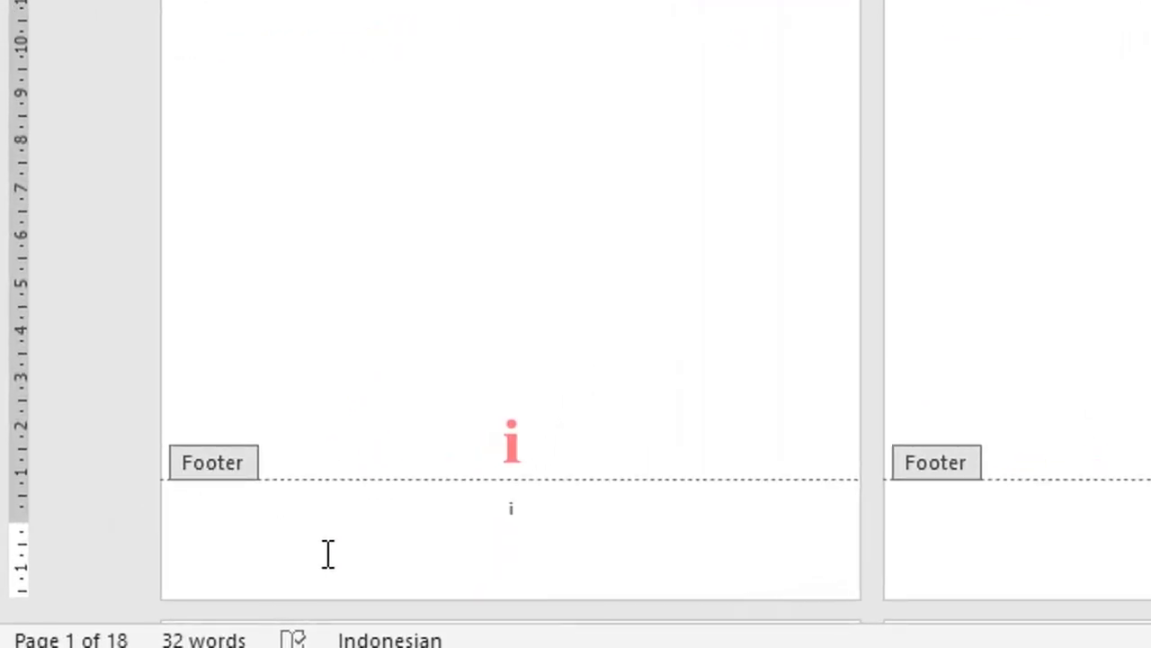
key("Return")
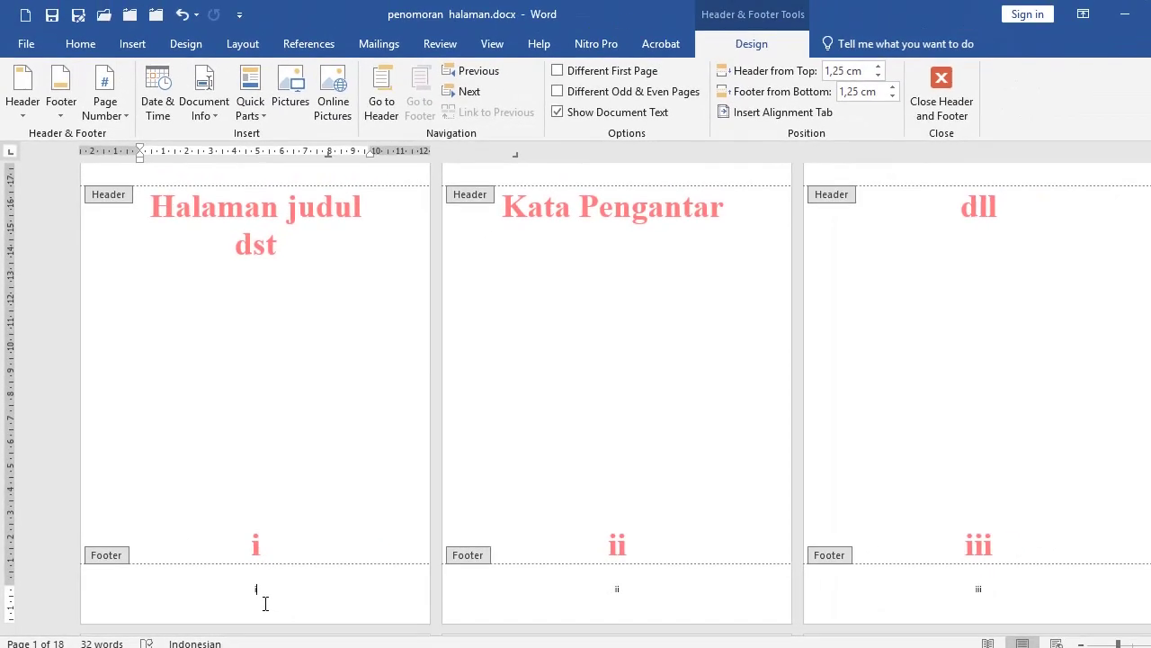
left_click(74, 603)
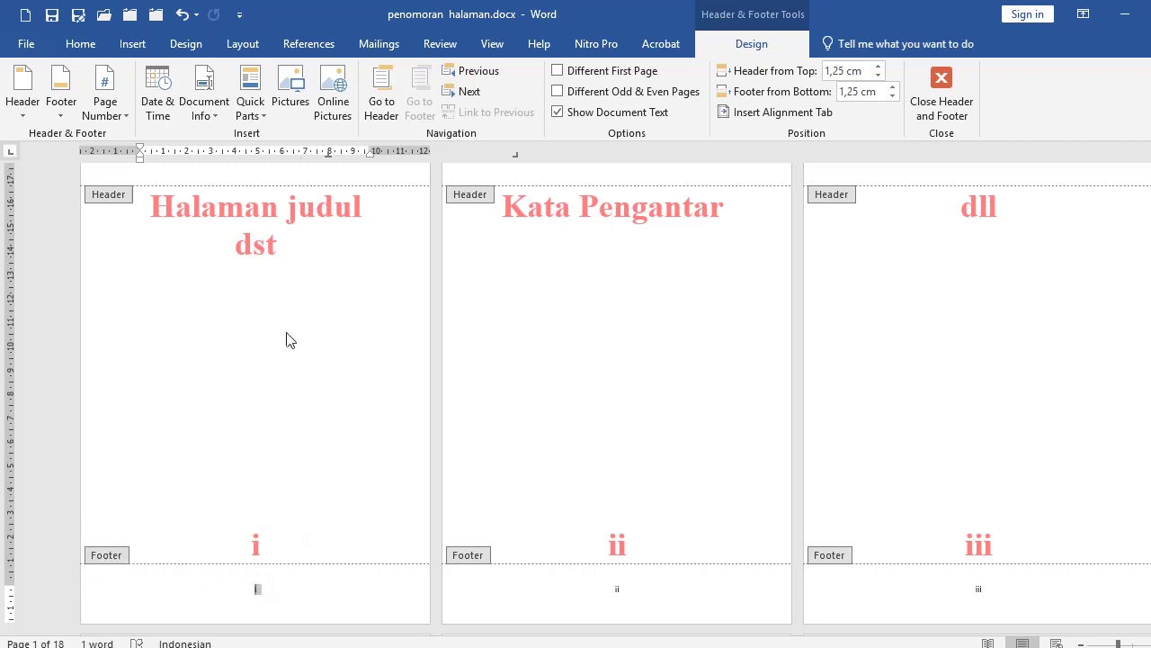
Step: Review the Layout tab of Page Setup and close it with OK
left_click(241, 43)
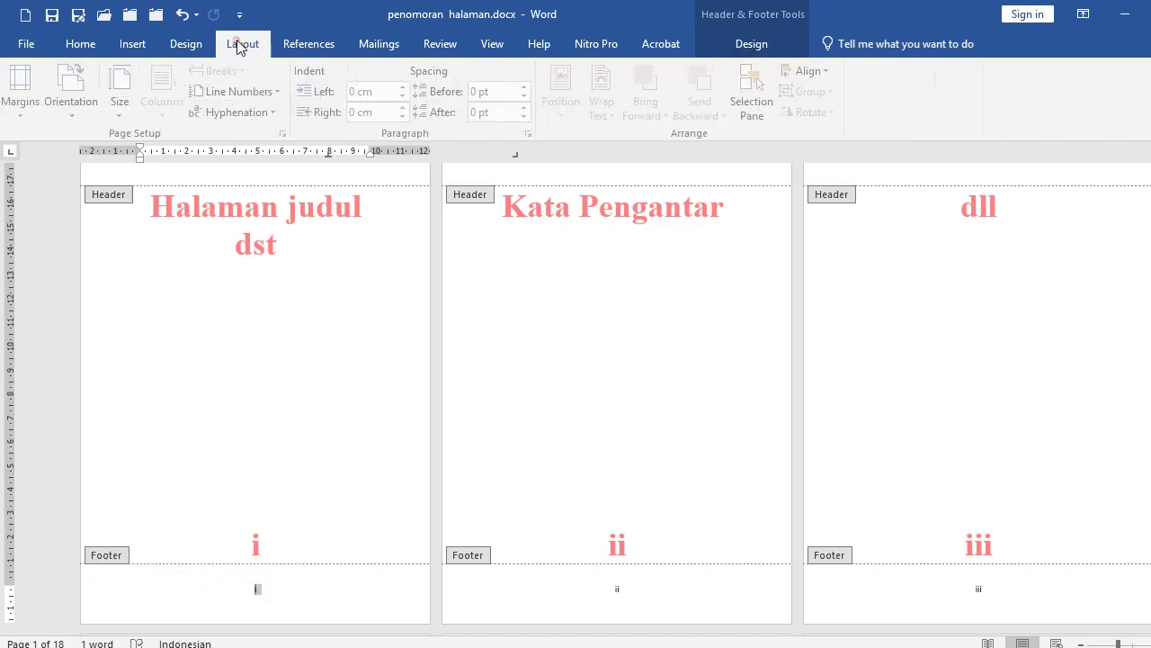
left_click(287, 134)
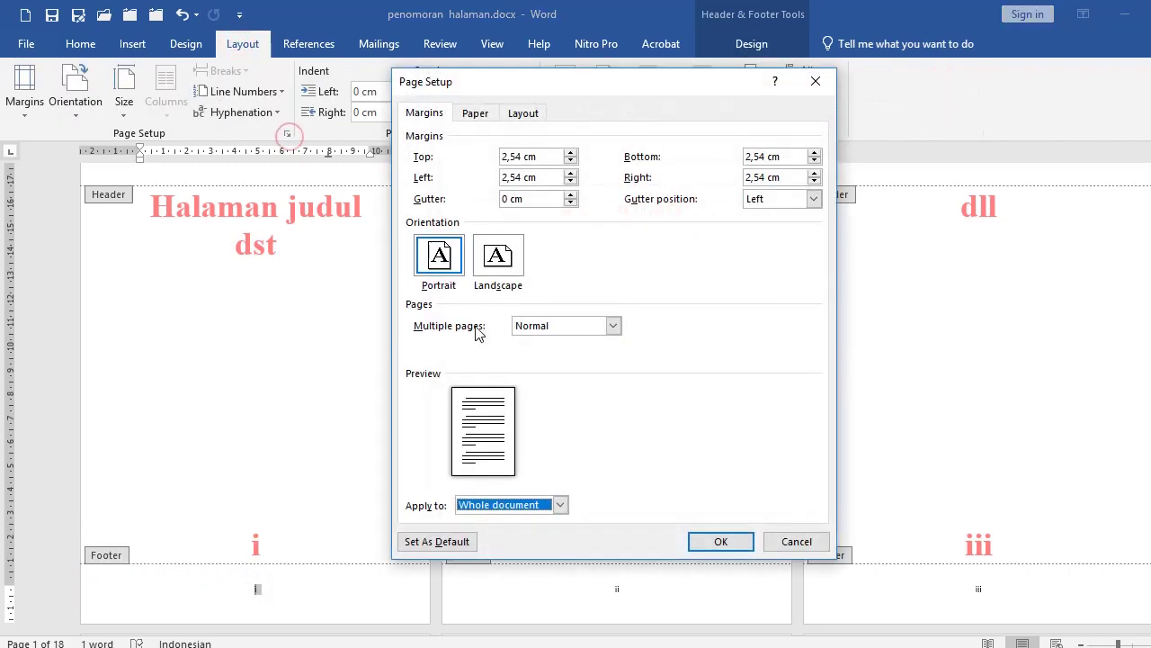
left_click(527, 114)
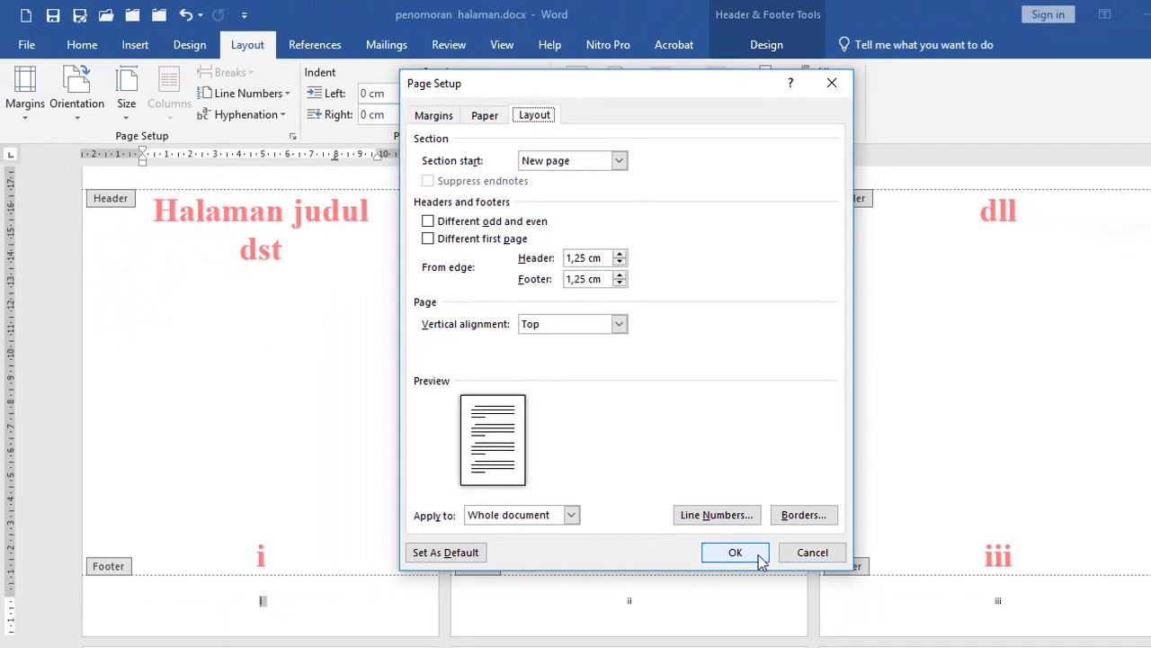
left_click(735, 552)
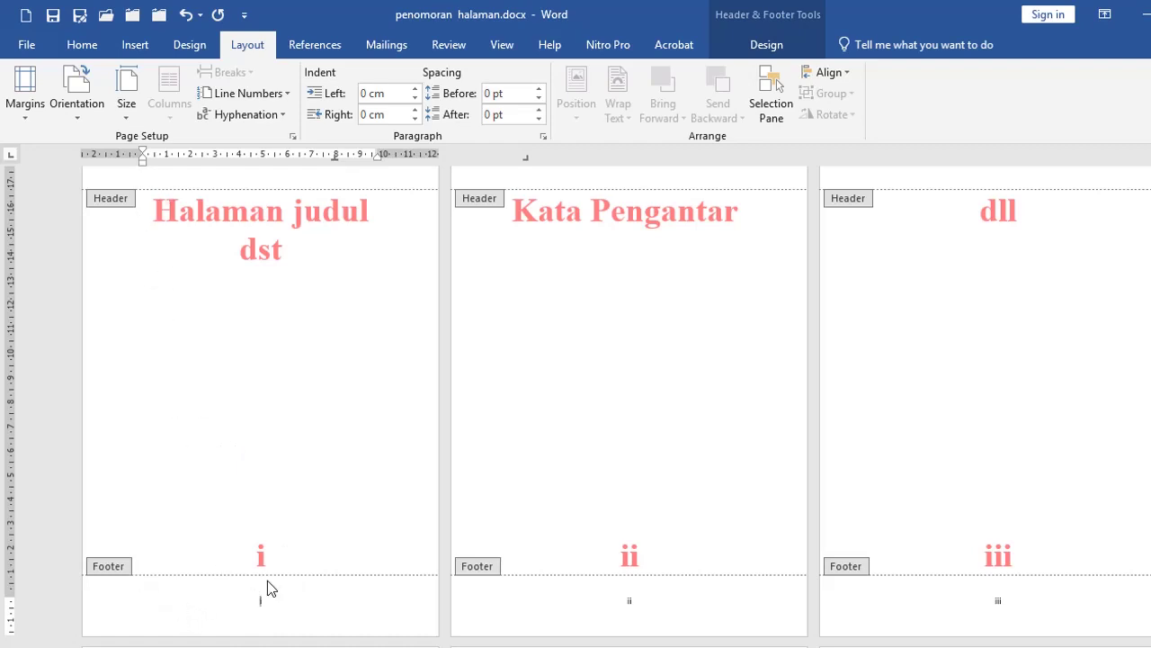
Step: Leave the footer and place the caret before the AWAL BAB I heading
scroll(414, 539, "down", 5)
scroll(424, 534, "down", 4)
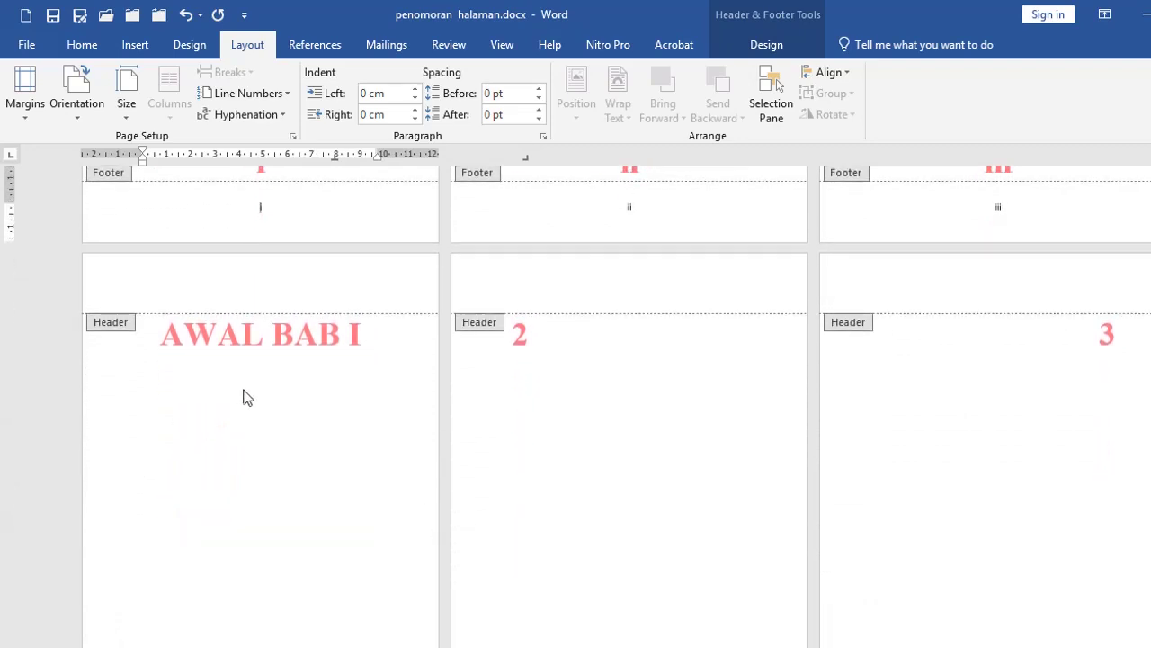
scroll(261, 386, "down", 3)
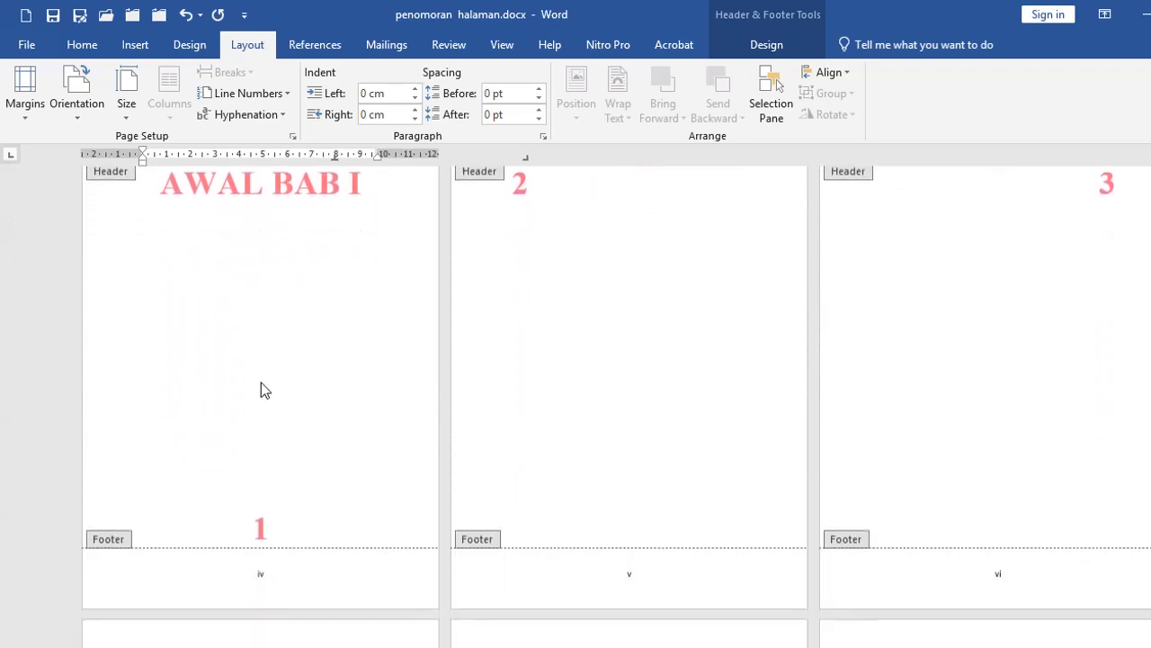
scroll(270, 417, "up", 3)
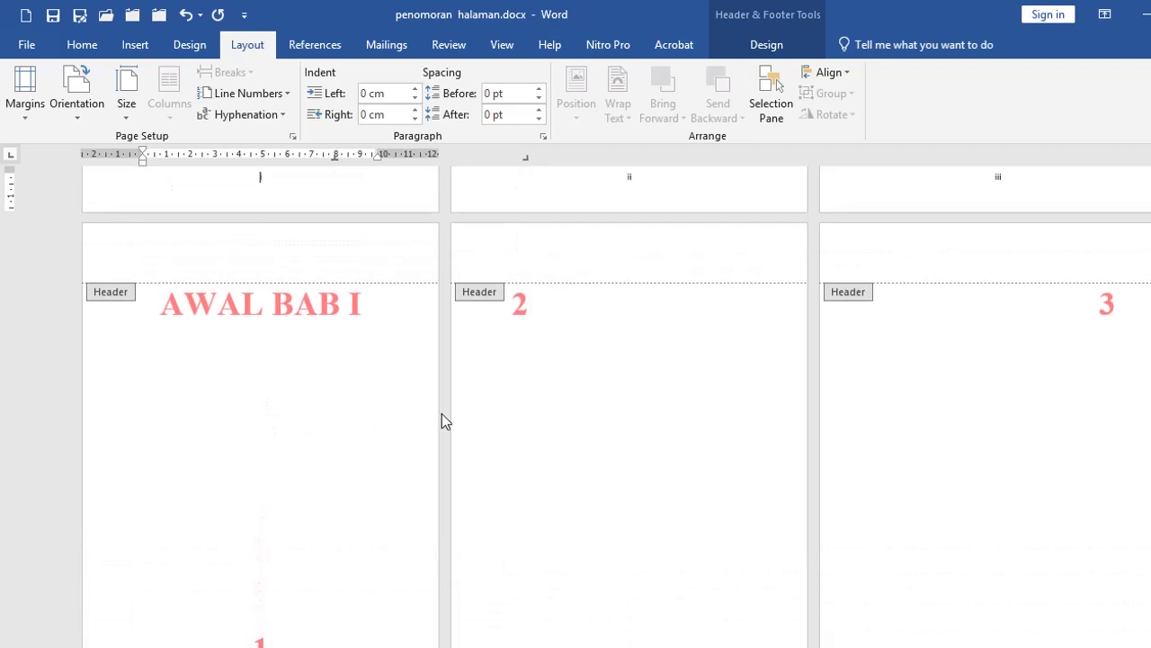
scroll(307, 472, "down", 3)
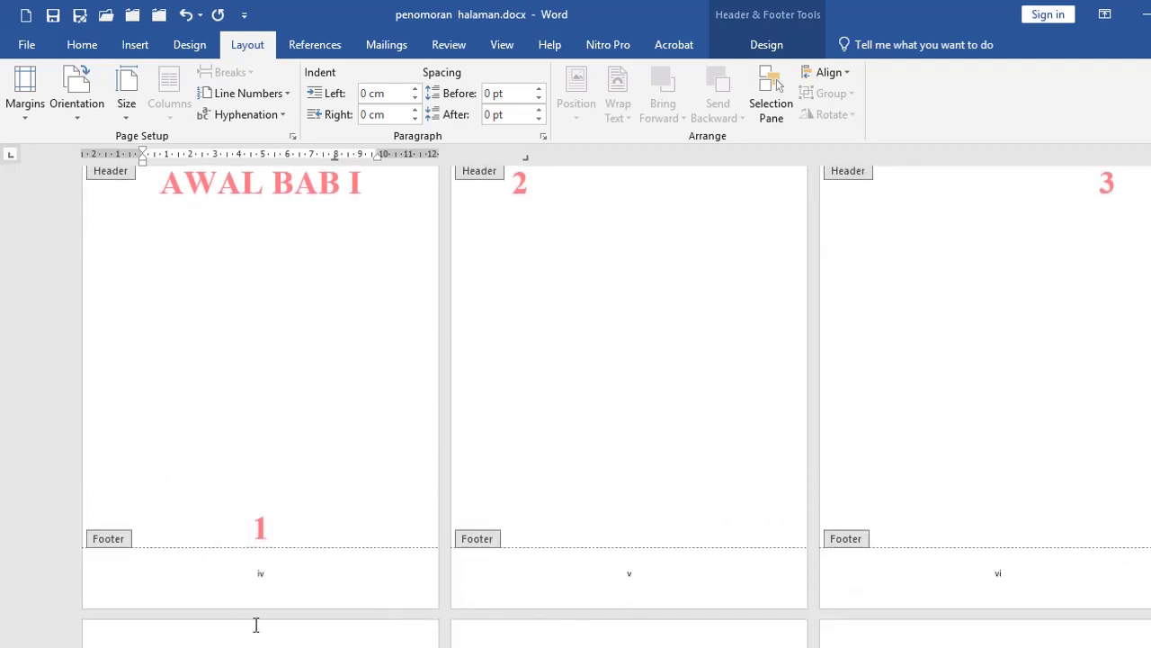
scroll(990, 270, "up", 3)
scroll(529, 437, "down", 5)
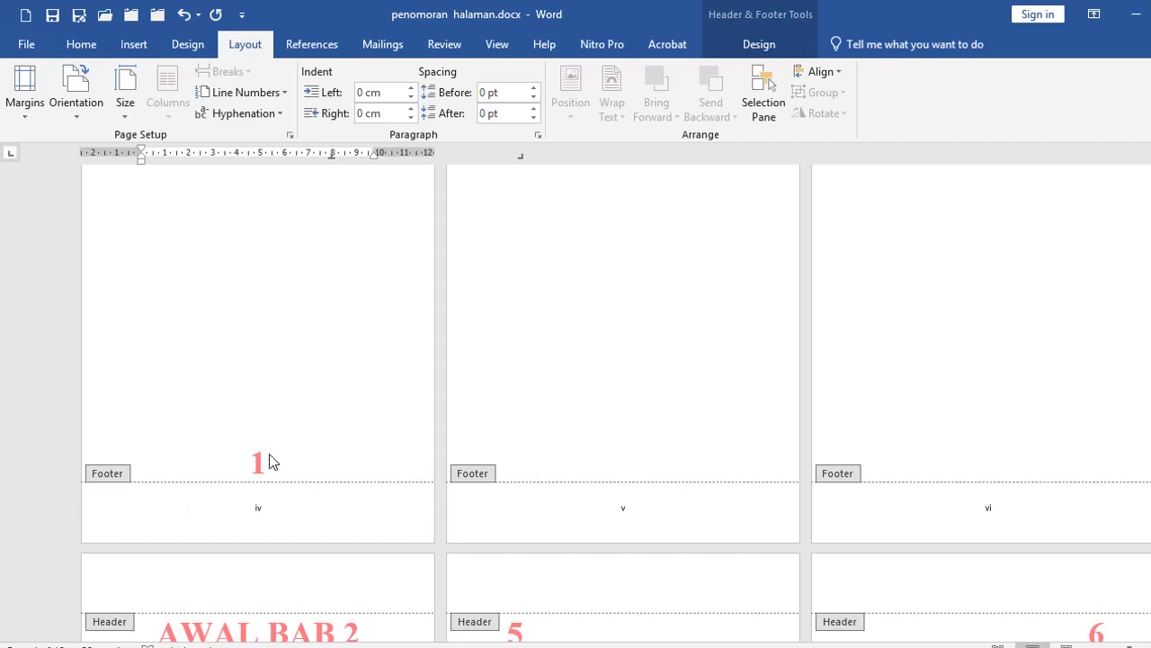
scroll(321, 457, "up", 4)
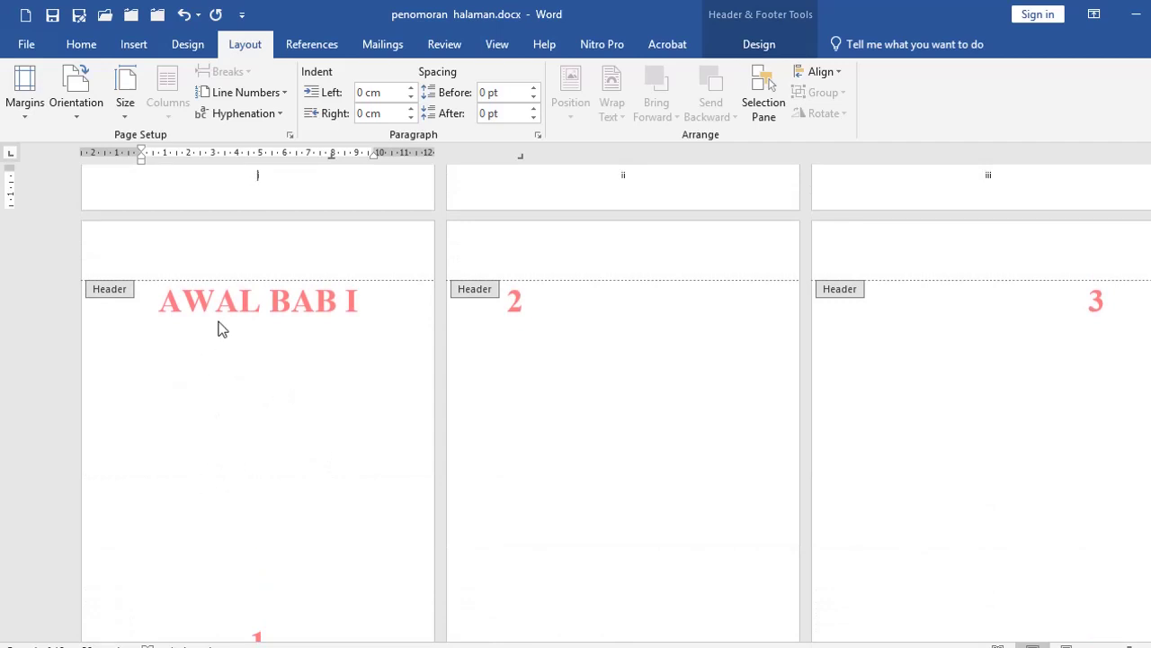
double_click(135, 304)
left_click(135, 302)
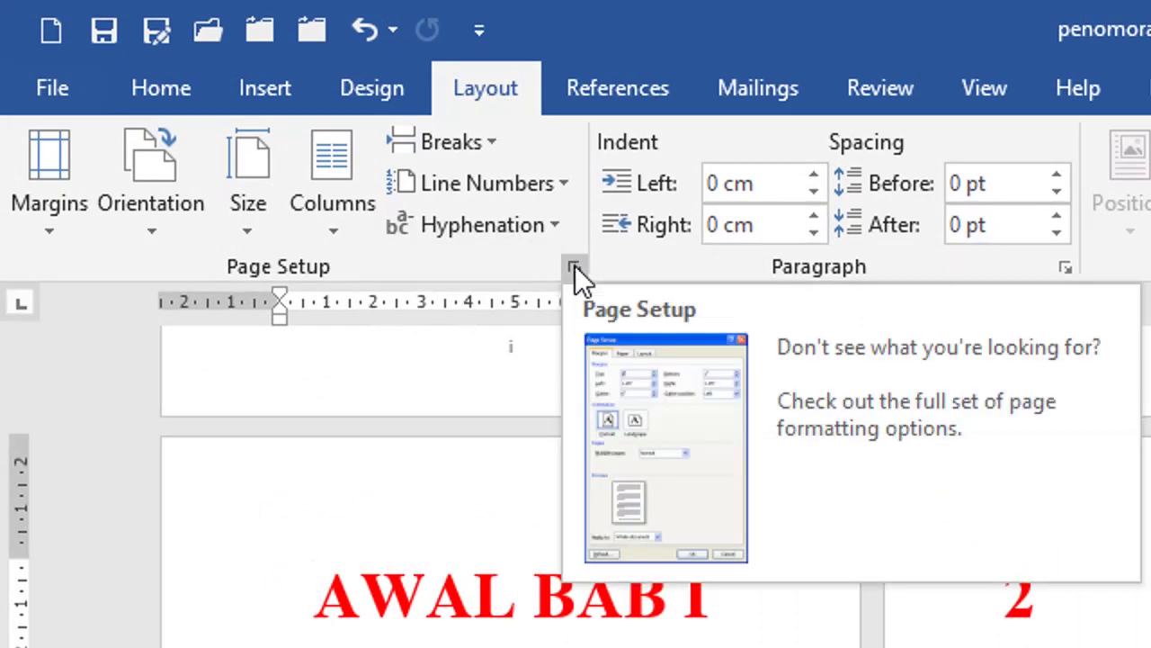
Step: Look at Page Setup's Apply to choices, then cancel without changes
left_click(574, 267)
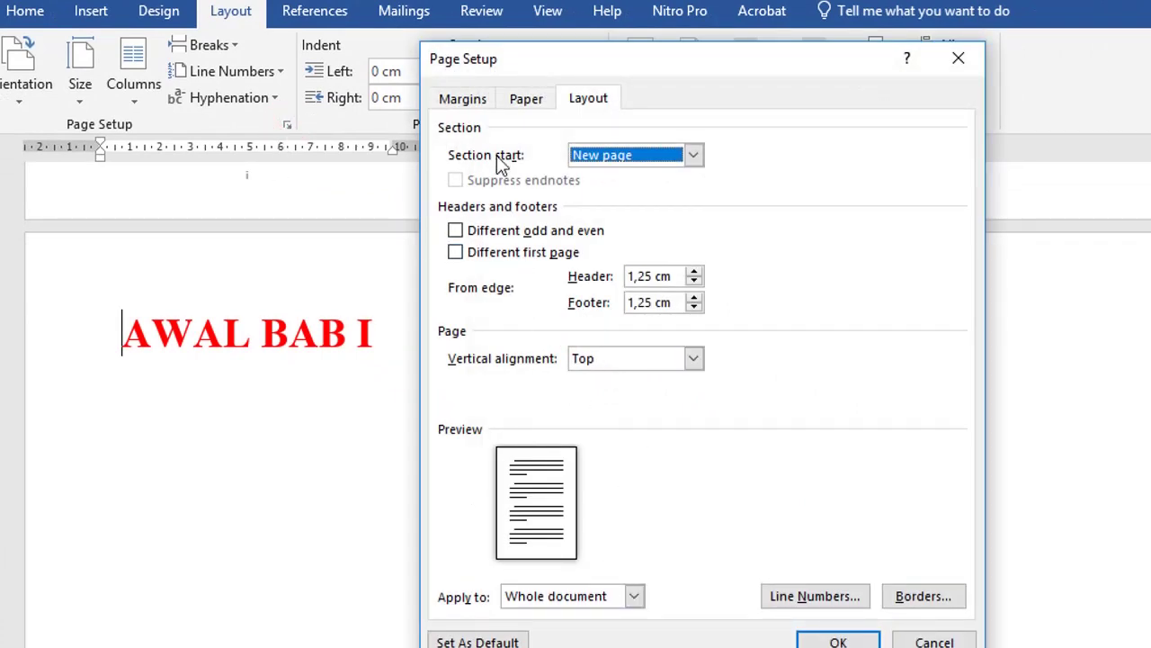
left_click(562, 597)
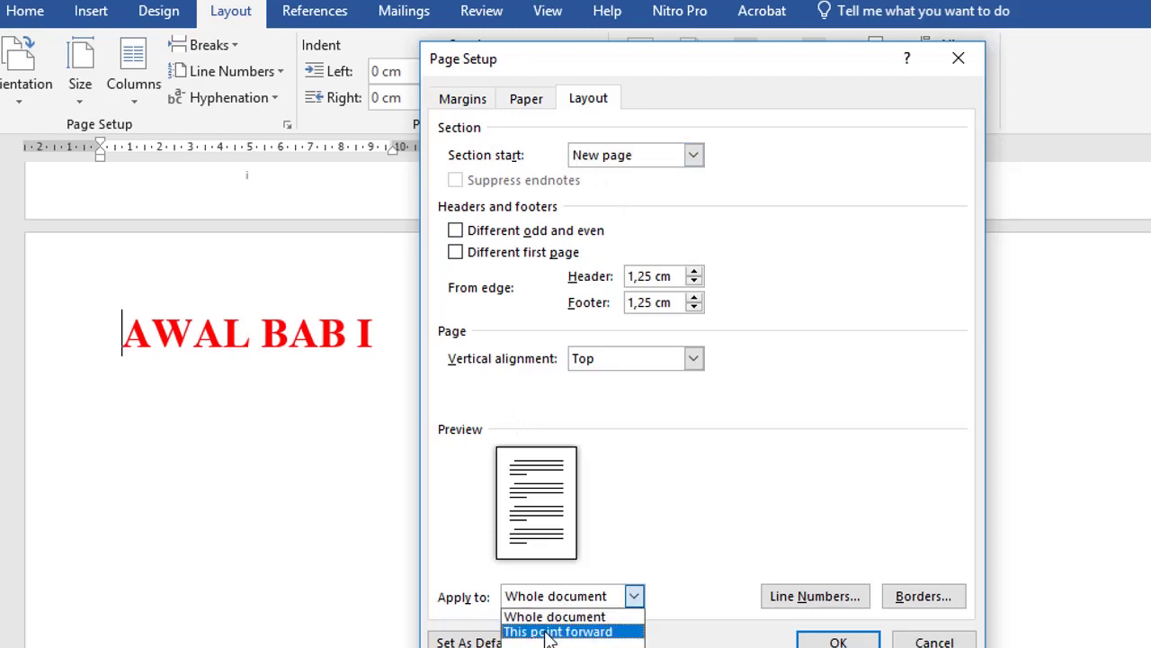
left_click(935, 641)
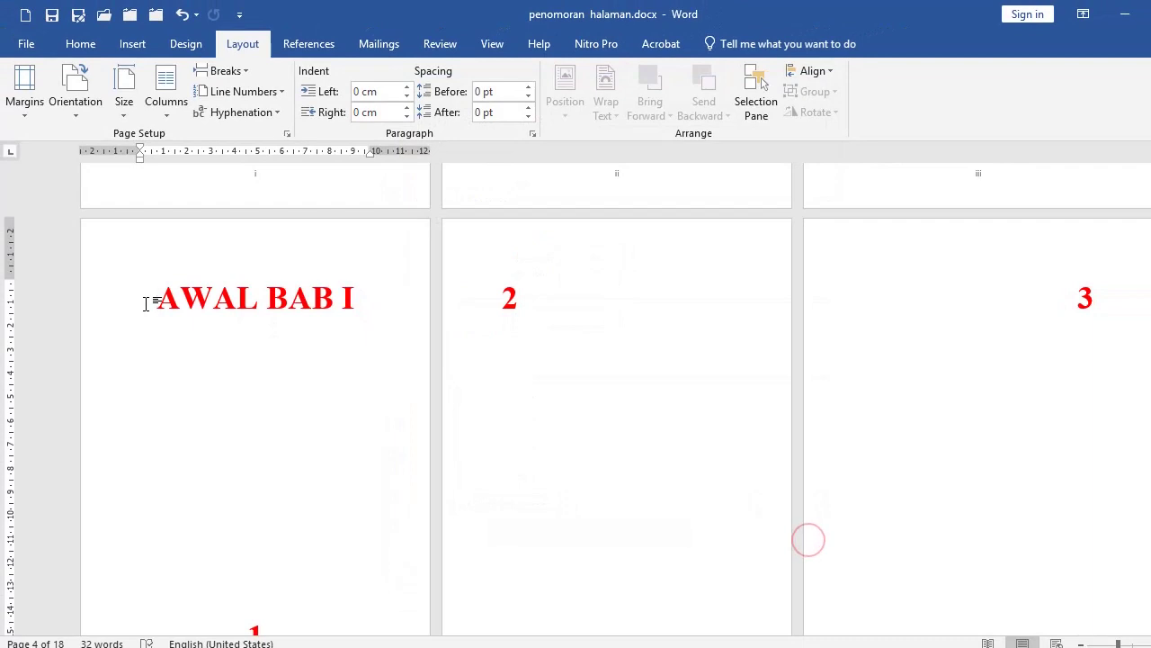
Step: With the caret before AWAL BAB I, reopen Page Setup and confirm with OK
scroll(242, 411, "down", 3)
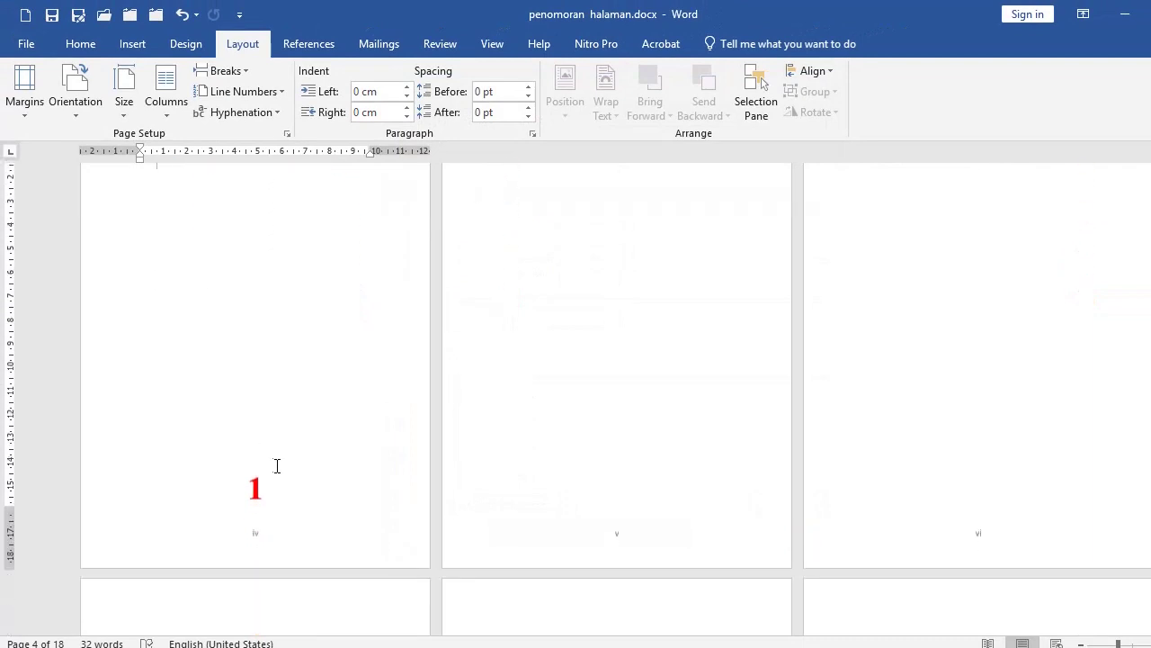
scroll(269, 495, "up", 3)
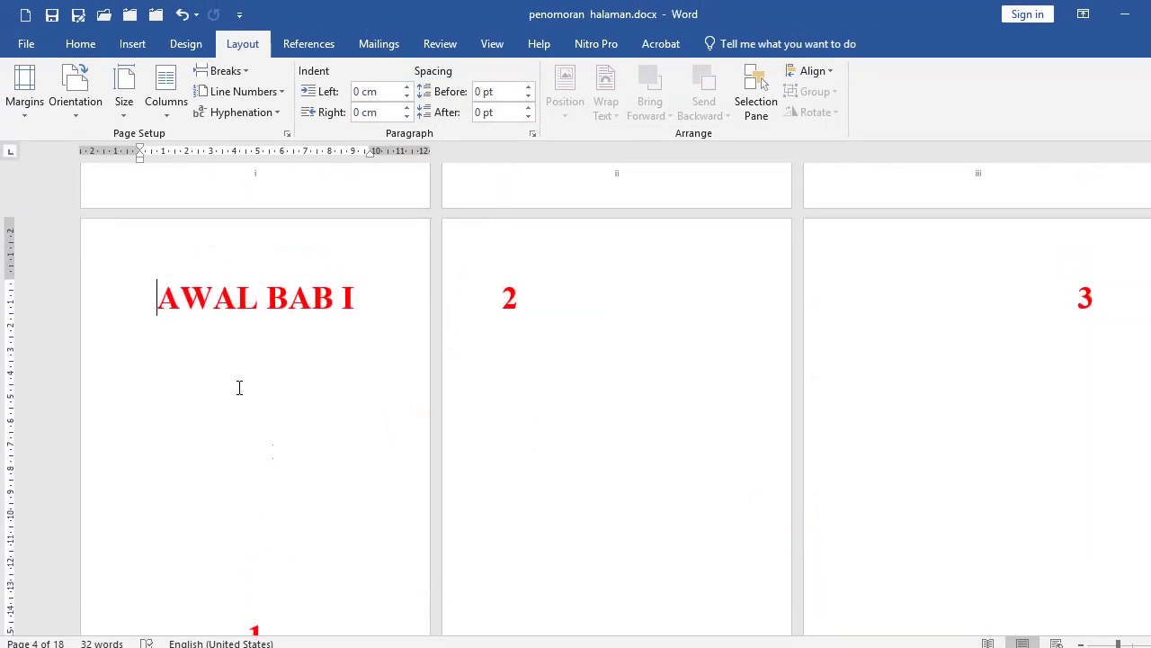
left_click(156, 309)
left_click(287, 133)
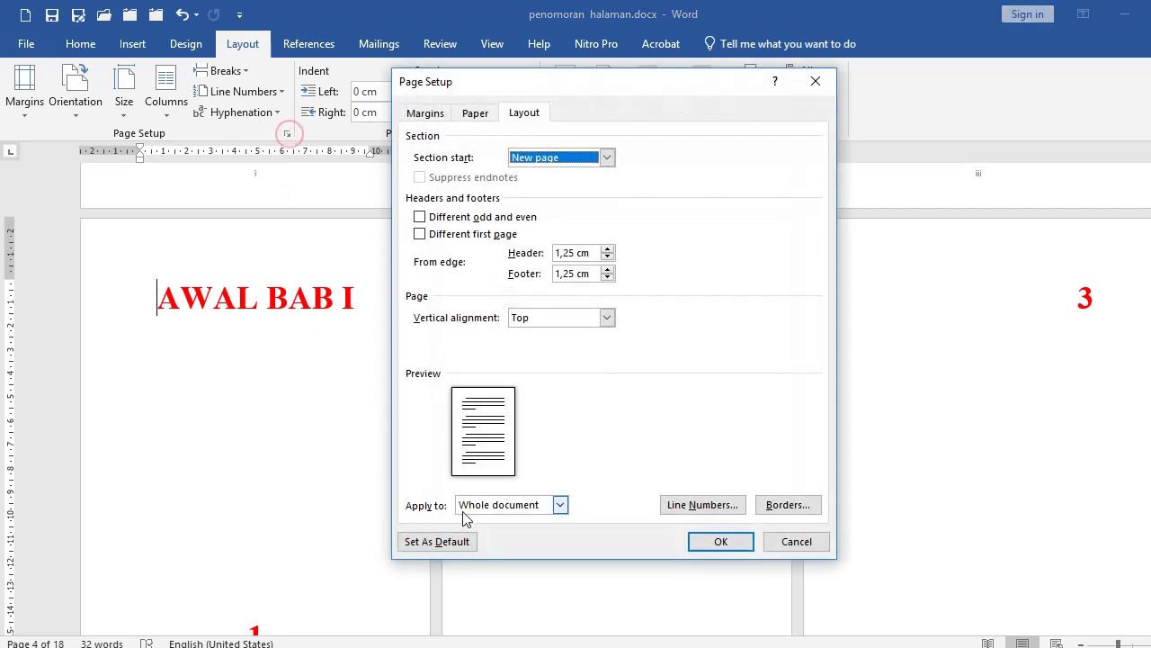
left_click(491, 507)
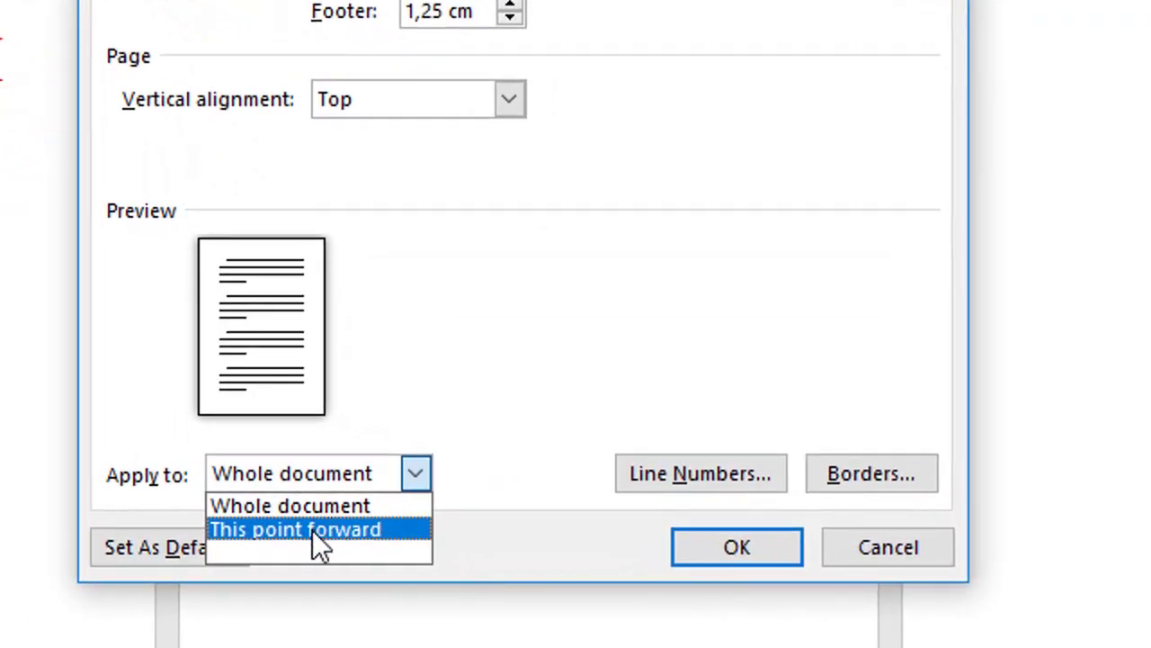
left_click(740, 543)
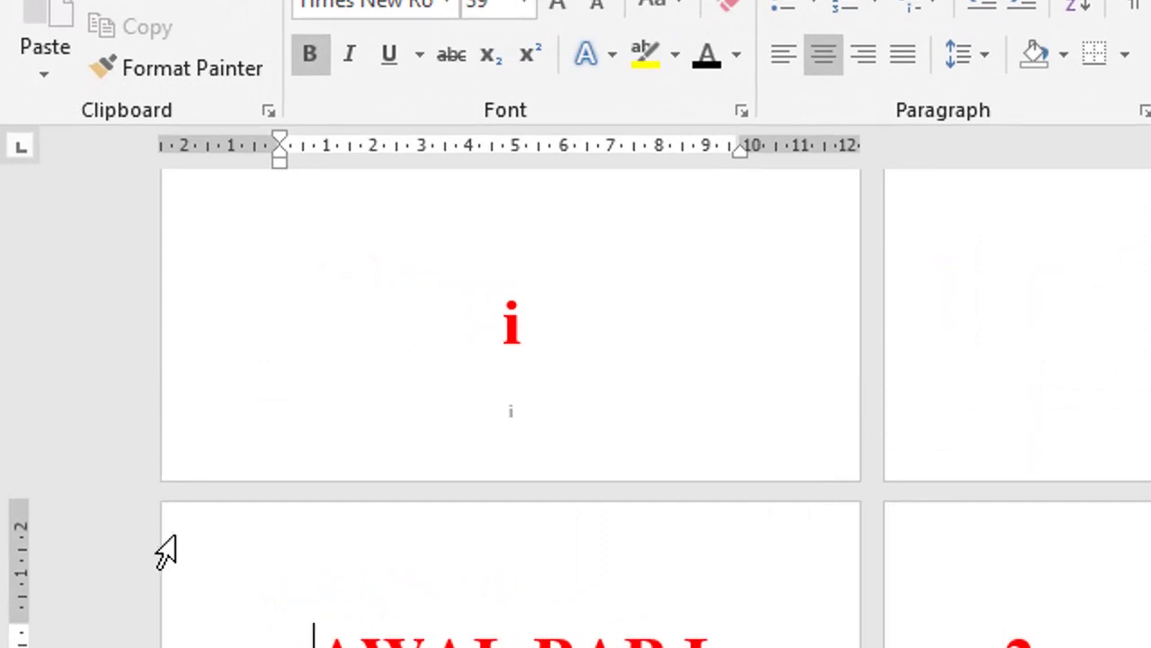
Step: Open the header and footer area near AWAL BAB I briefly, then return to the body text
left_click(159, 541)
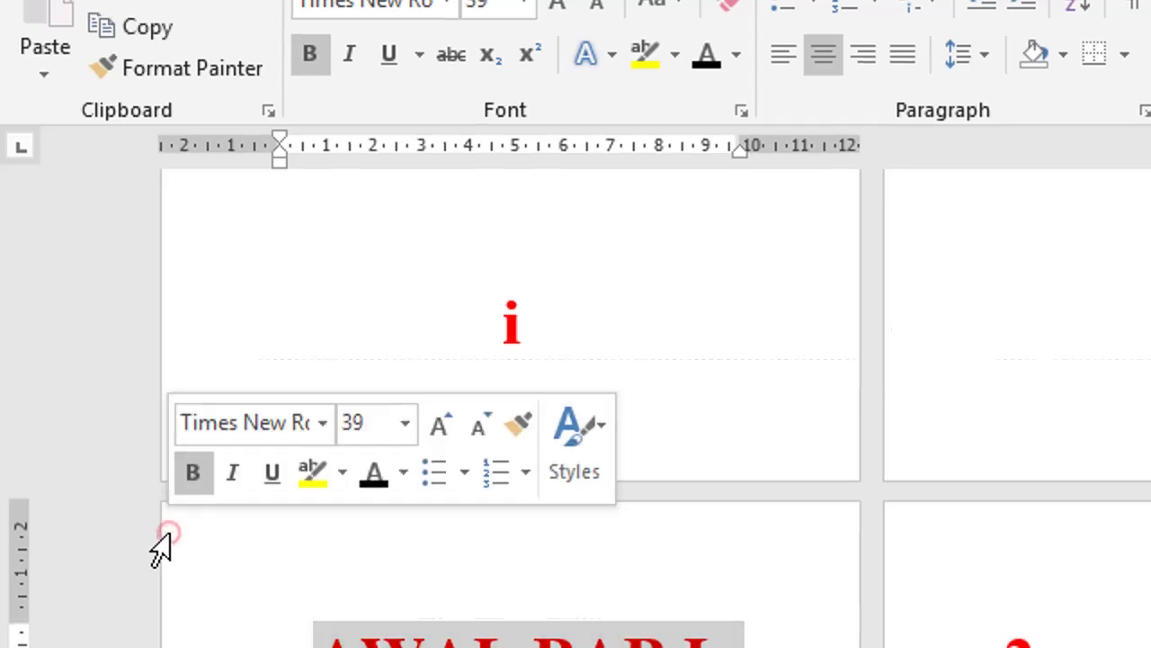
double_click(158, 542)
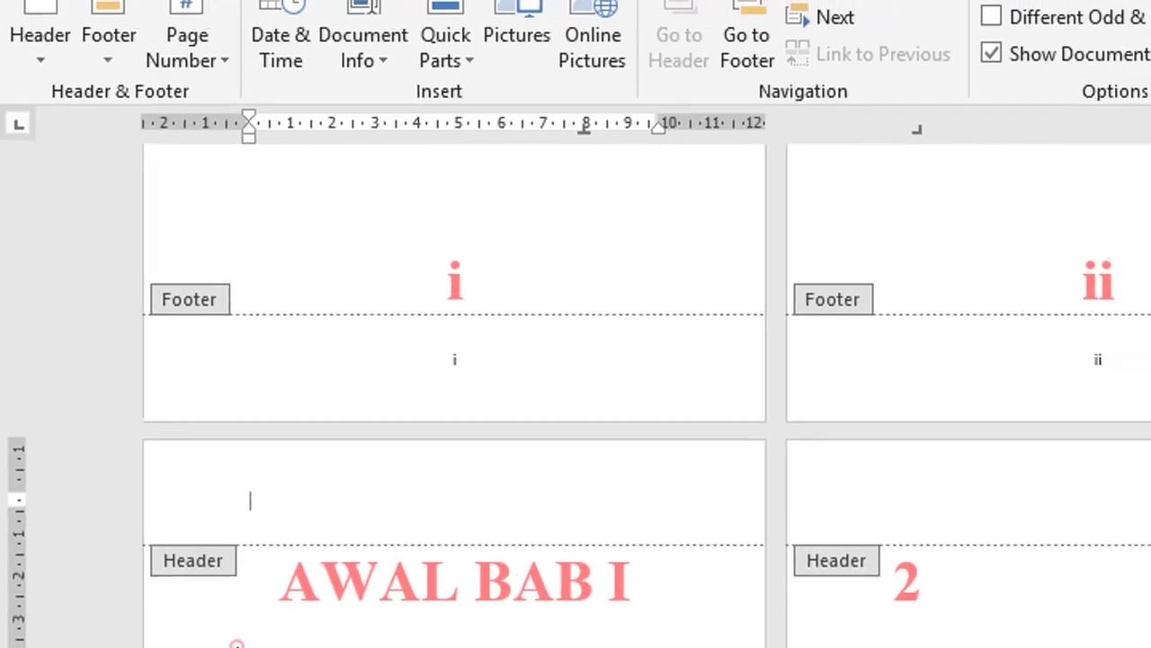
double_click(139, 465)
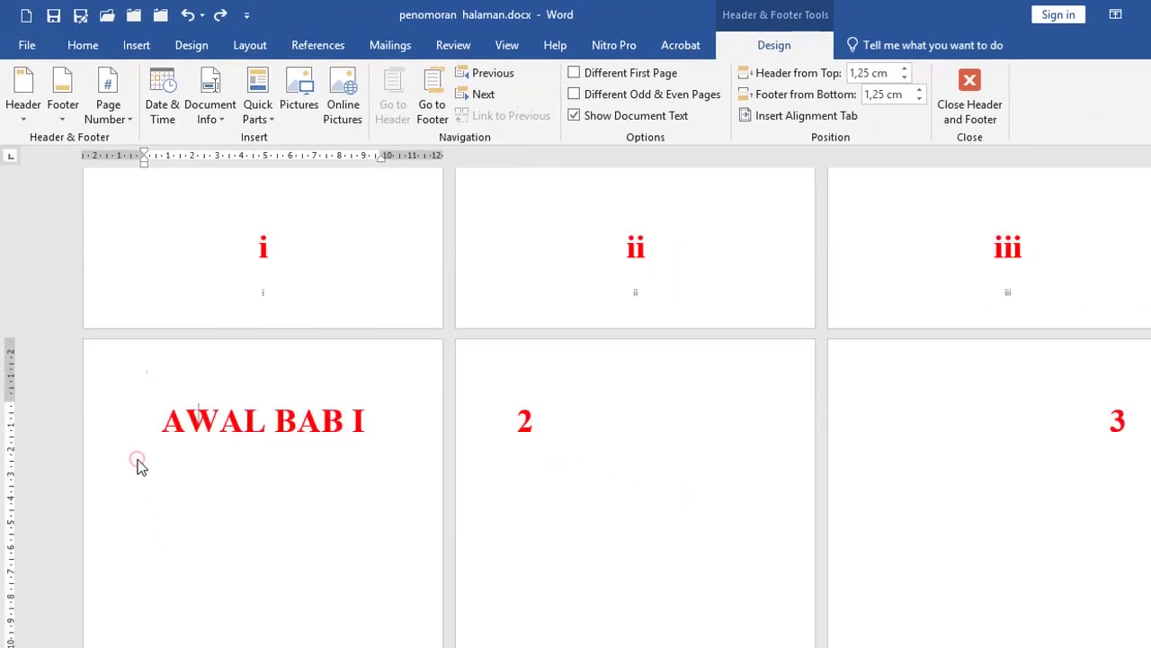
Step: With the cursor before AWAL BAB I, apply Page Setup to This point forward to start a new section
left_click(140, 417)
left_click(147, 416)
left_click(250, 47)
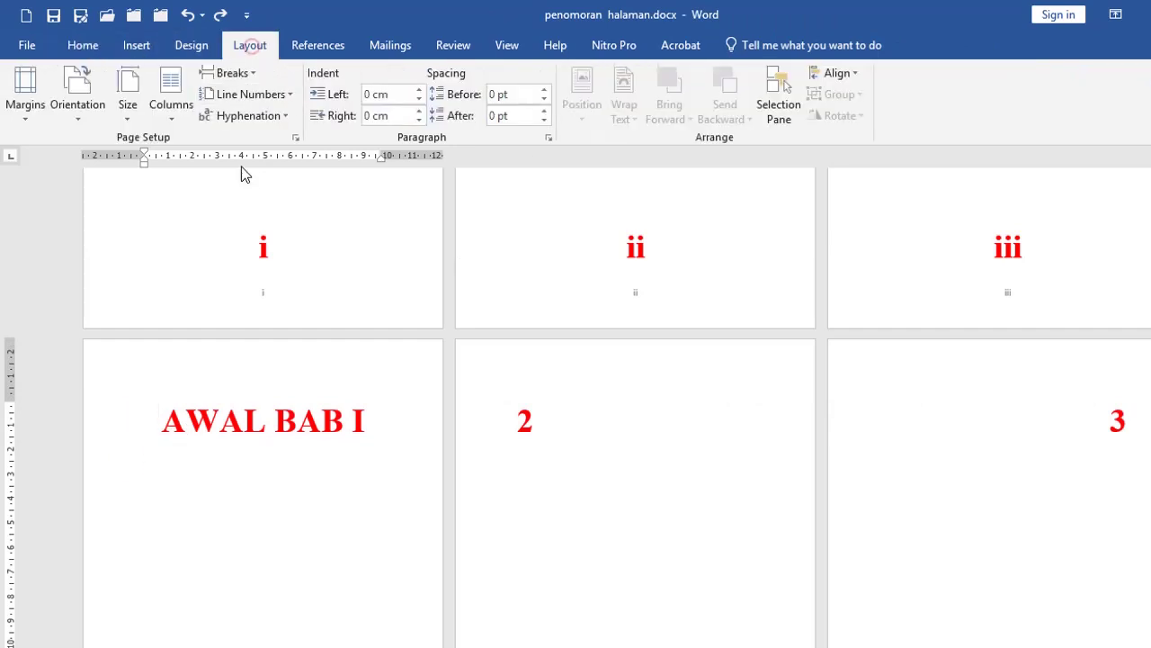
left_click(295, 137)
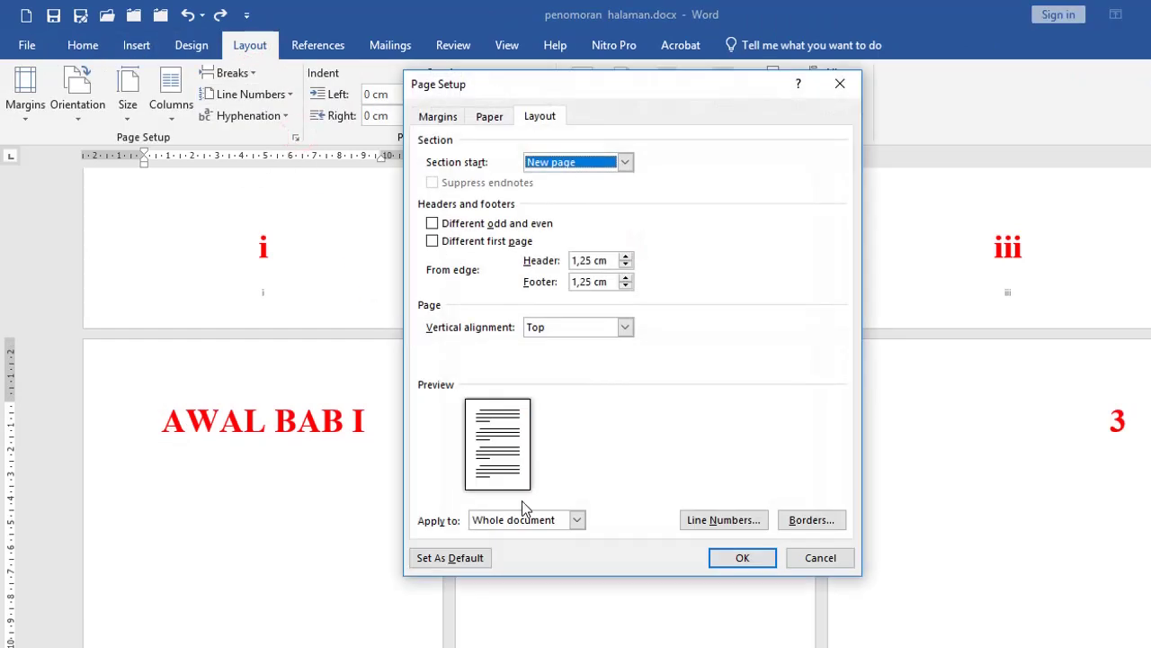
left_click(520, 519)
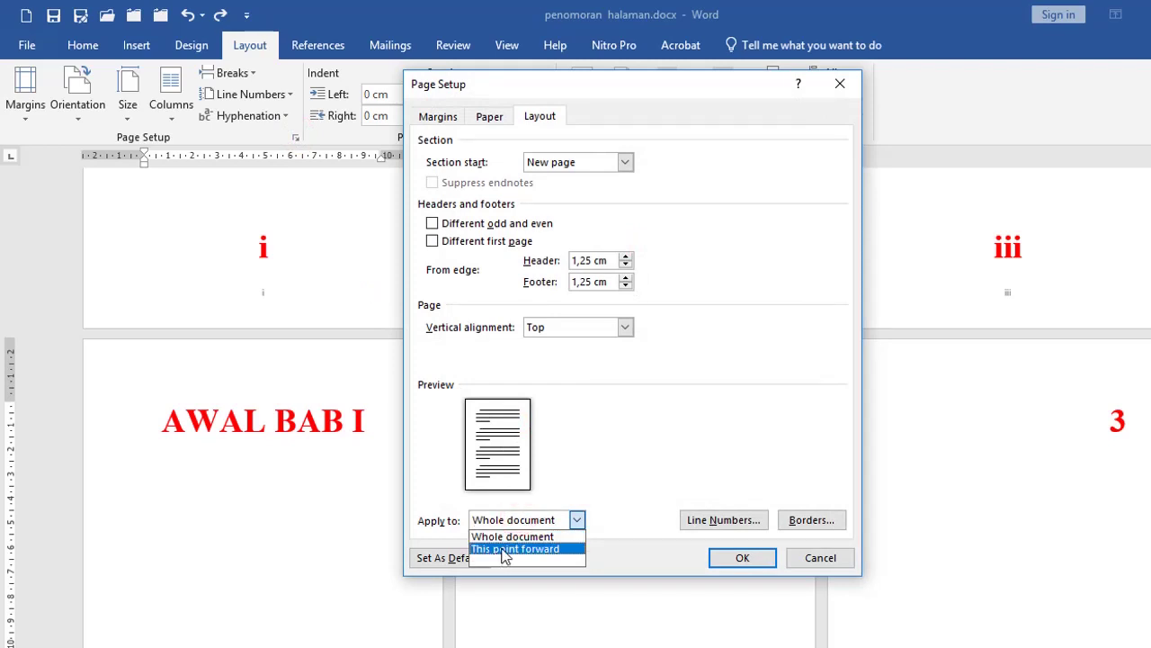
left_click(503, 550)
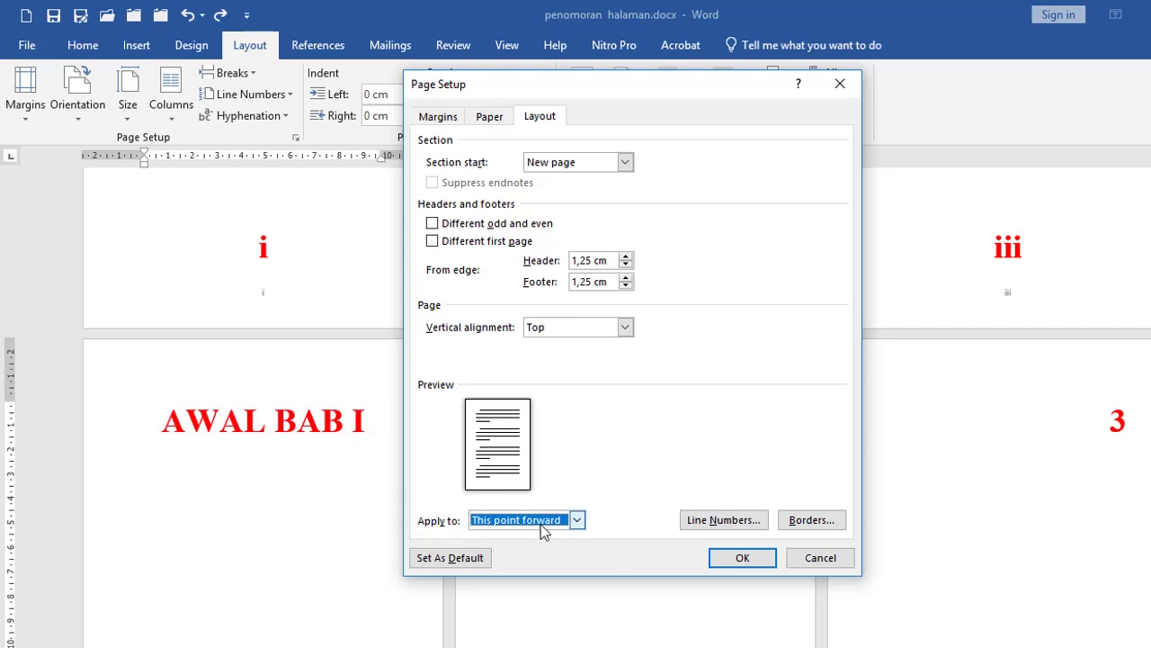
left_click(743, 559)
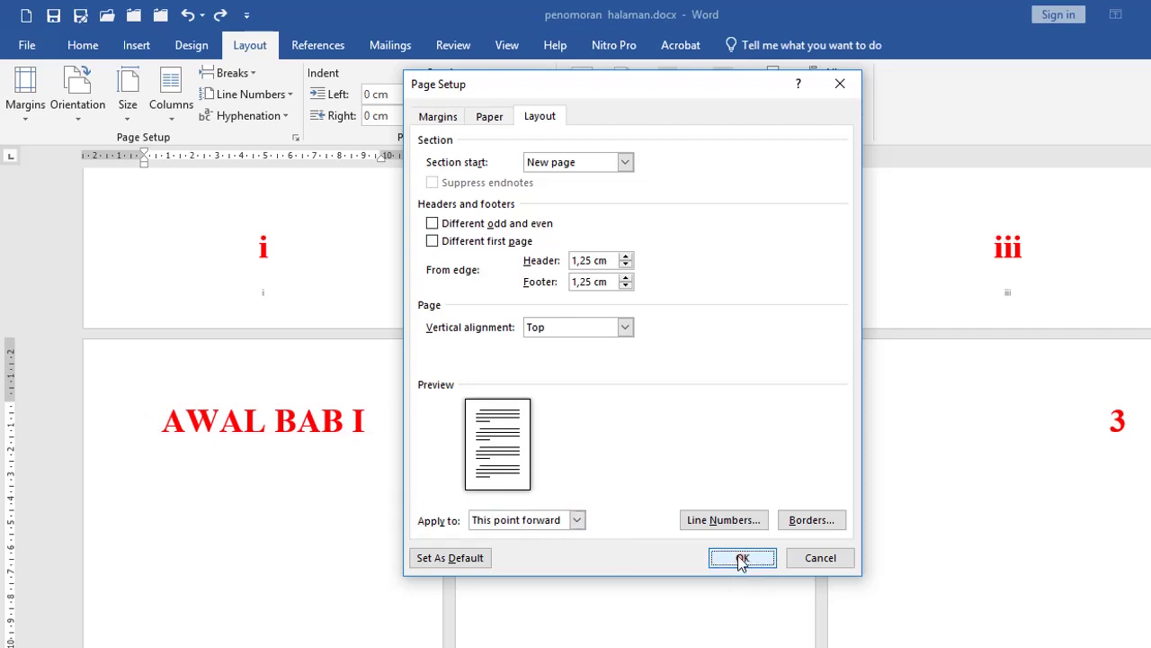
Step: Inspect the headers and footers around the AWAL BAB I page, then return to the body
left_click(91, 382)
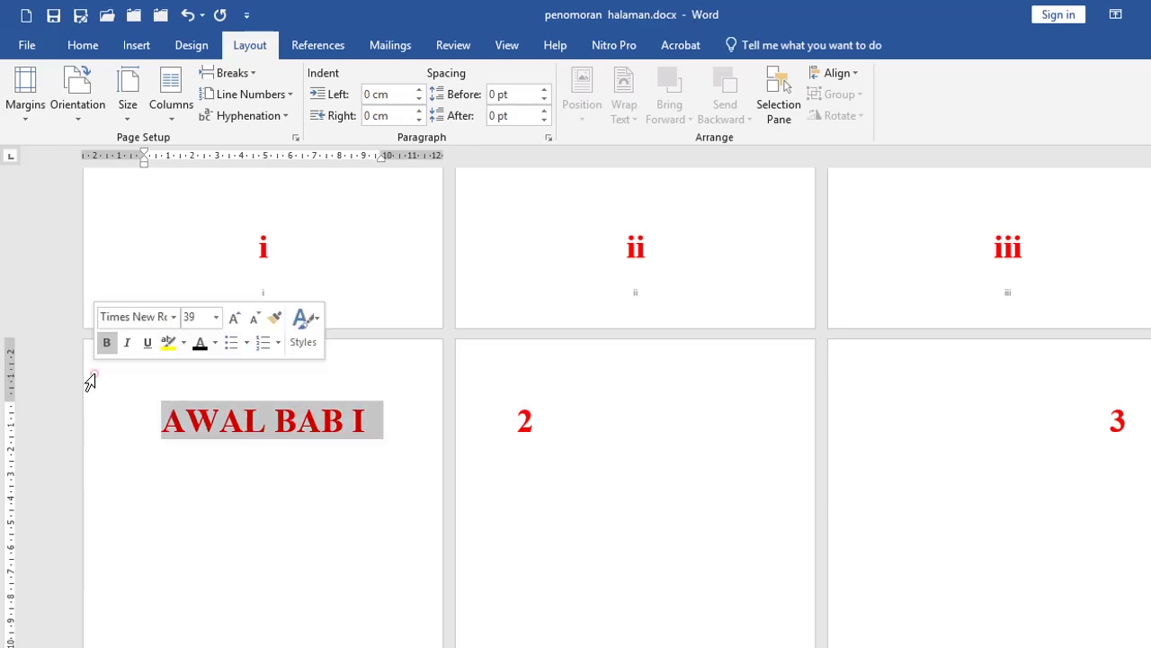
double_click(90, 382)
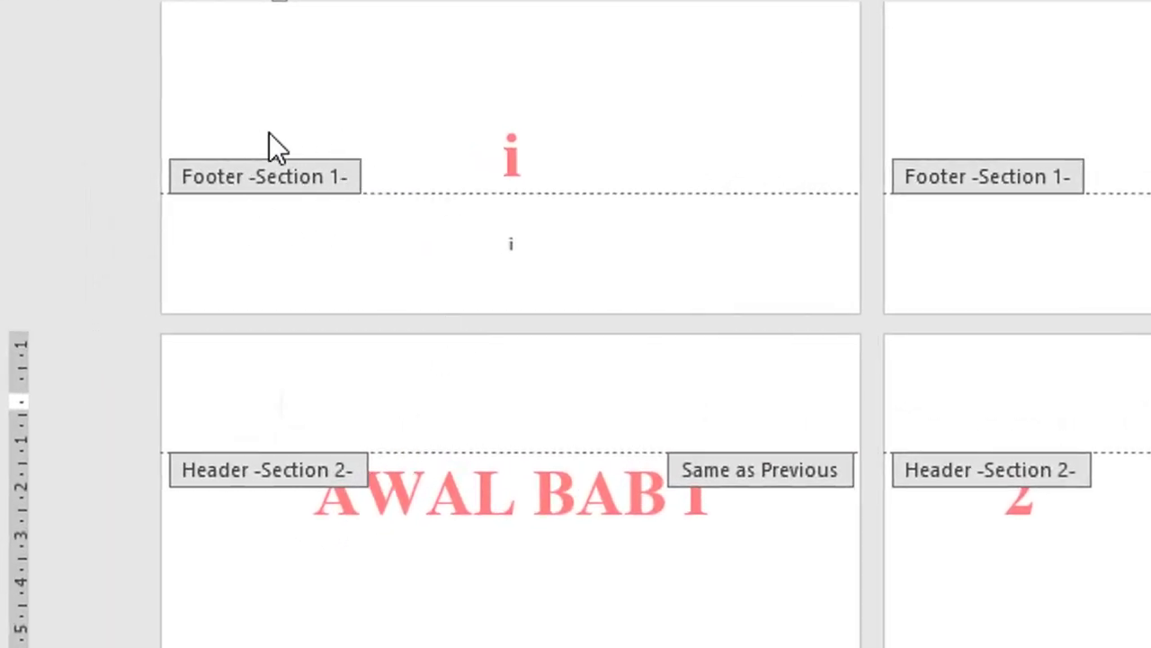
scroll(429, 132, "up", 2)
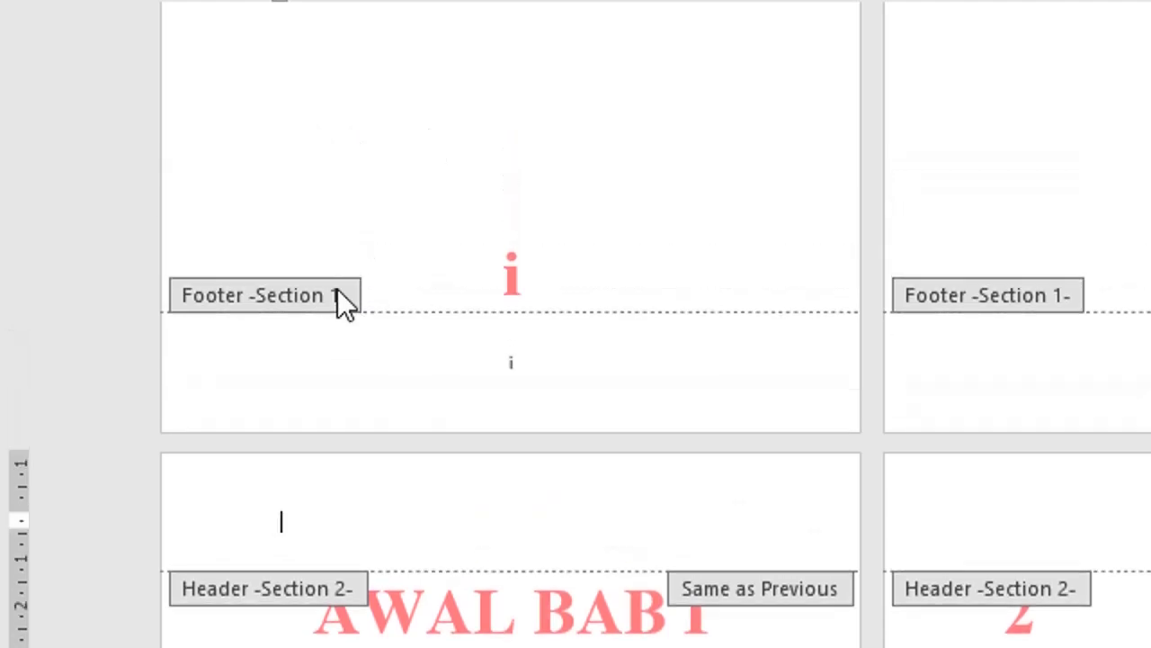
scroll(350, 540, "down", 1)
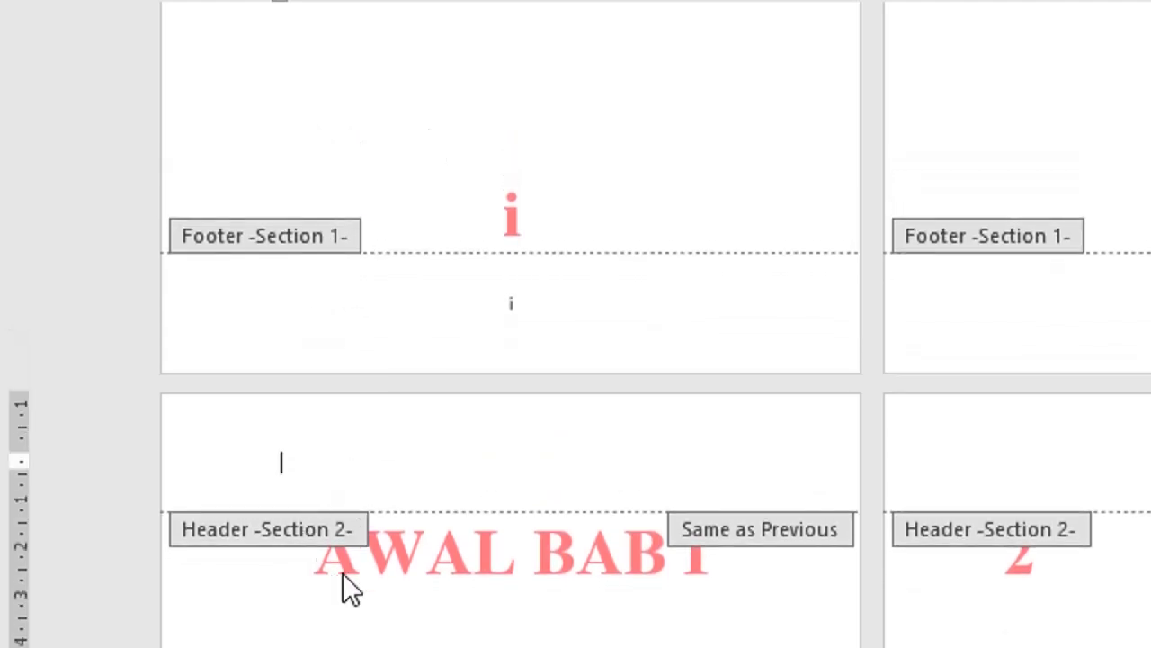
scroll(434, 594, "down", 4)
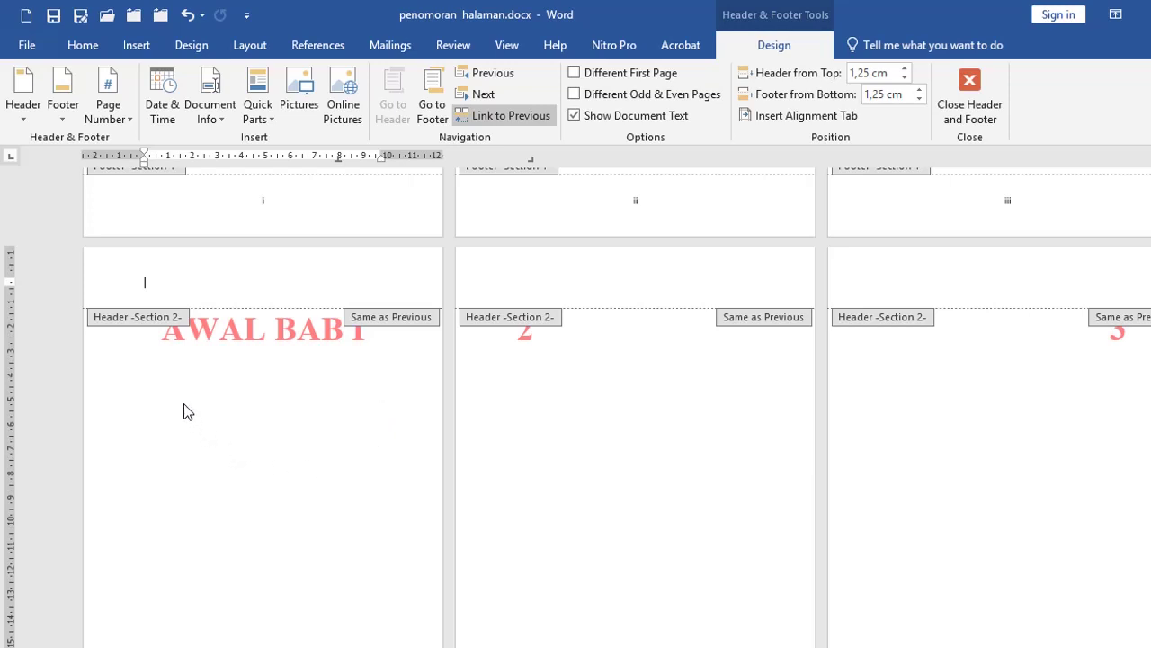
double_click(170, 372)
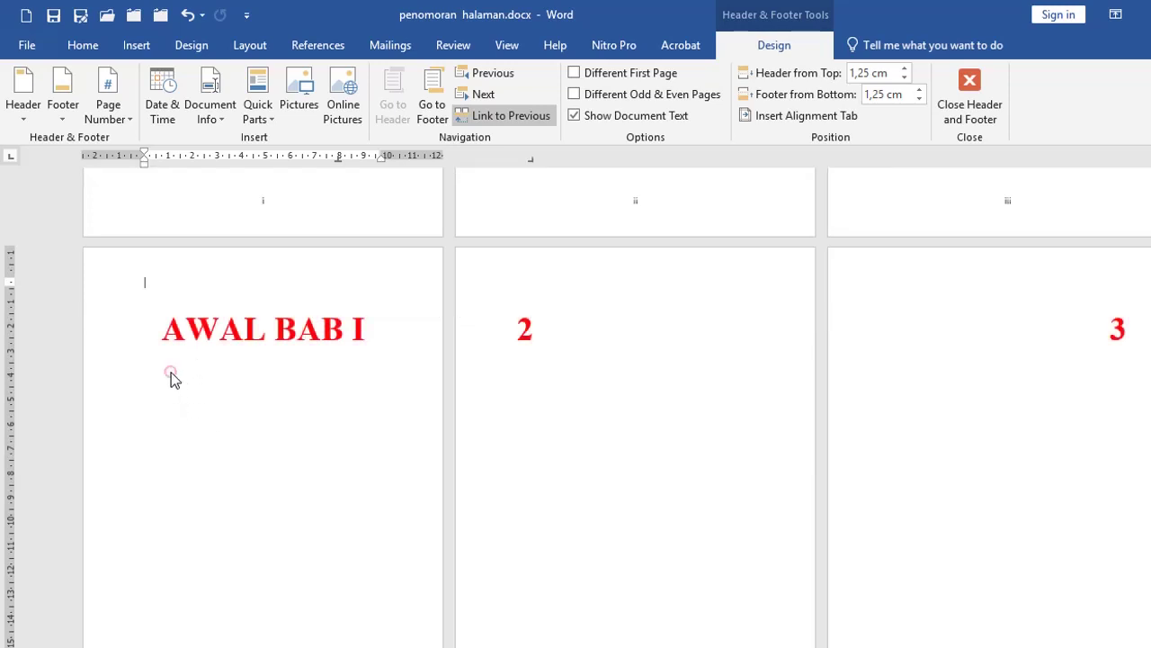
Step: Check the This point forward scope in Page Setup, cancel it, and open the AWAL BAB I header
left_click(158, 324)
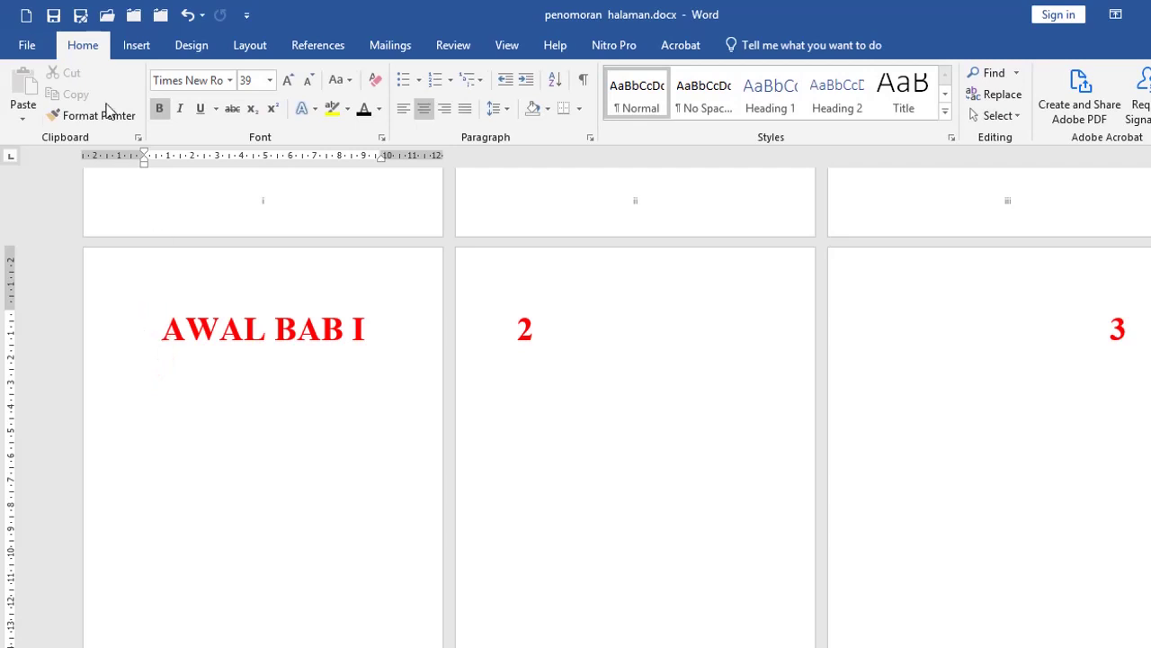
left_click(239, 45)
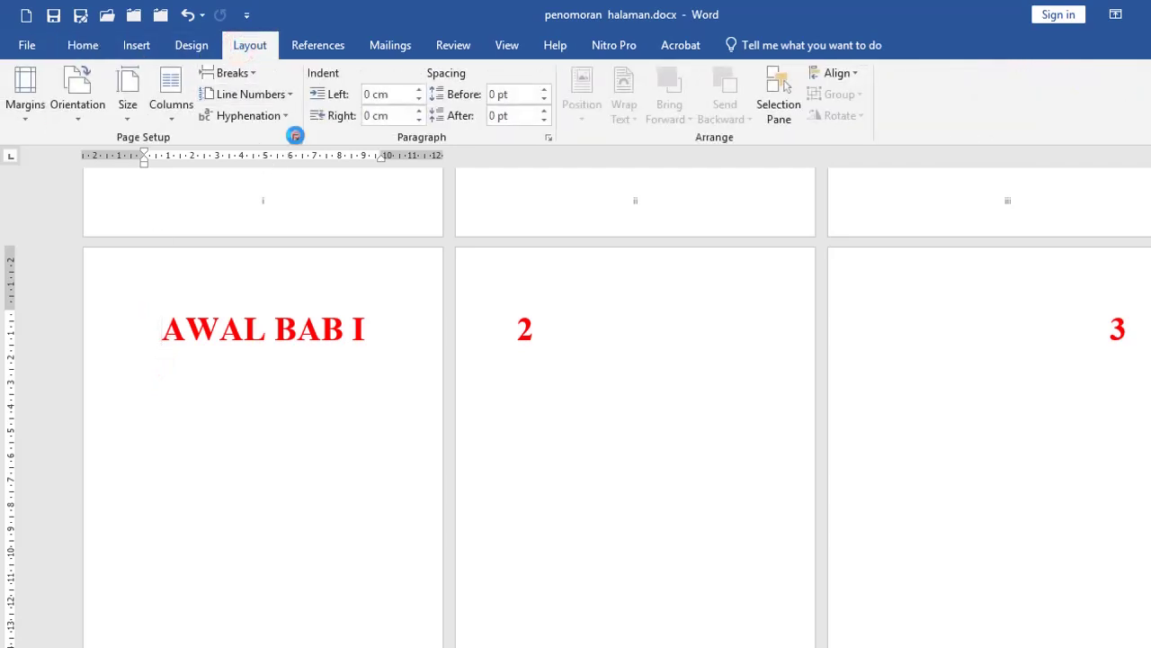
left_click(295, 137)
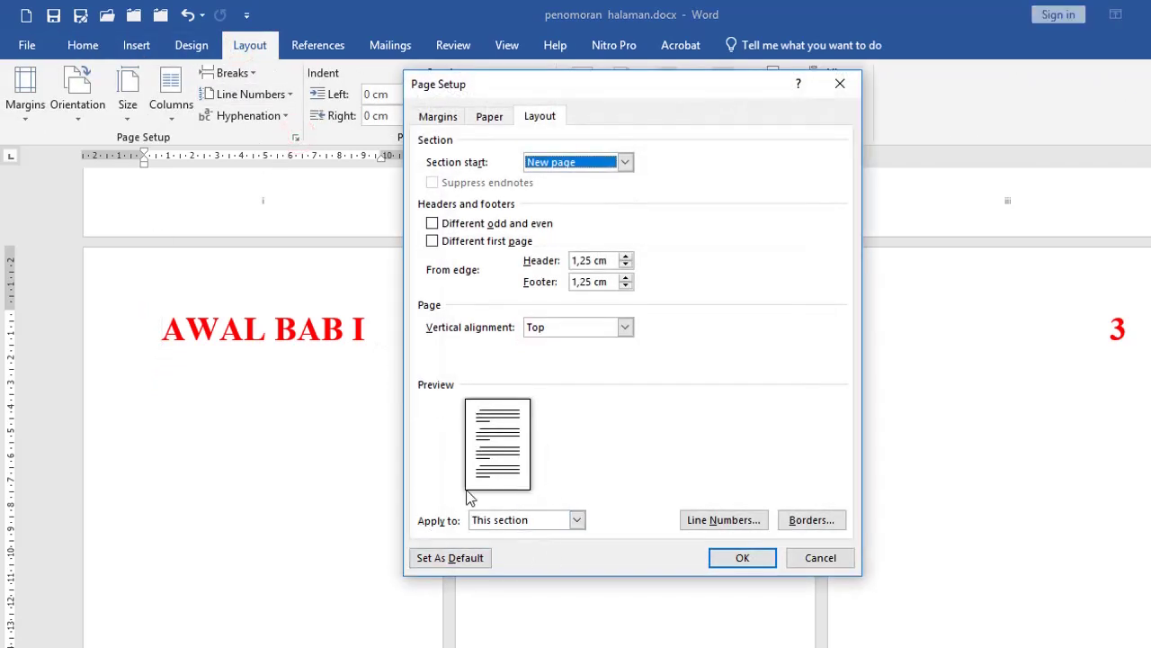
left_click(577, 520)
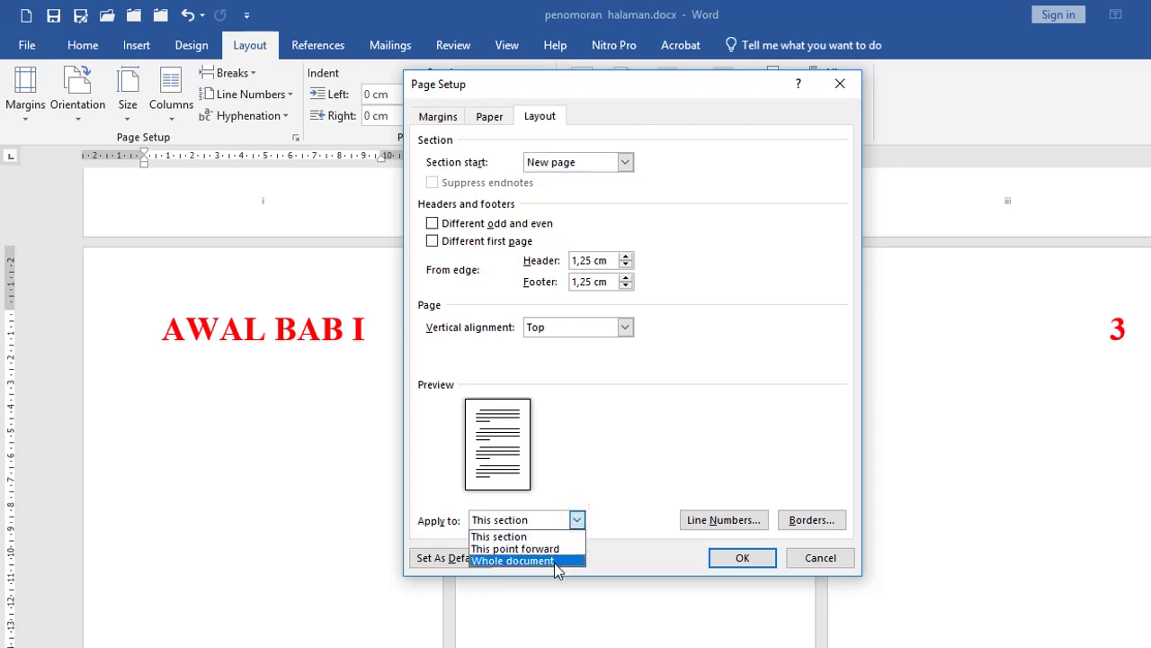
key("Up")
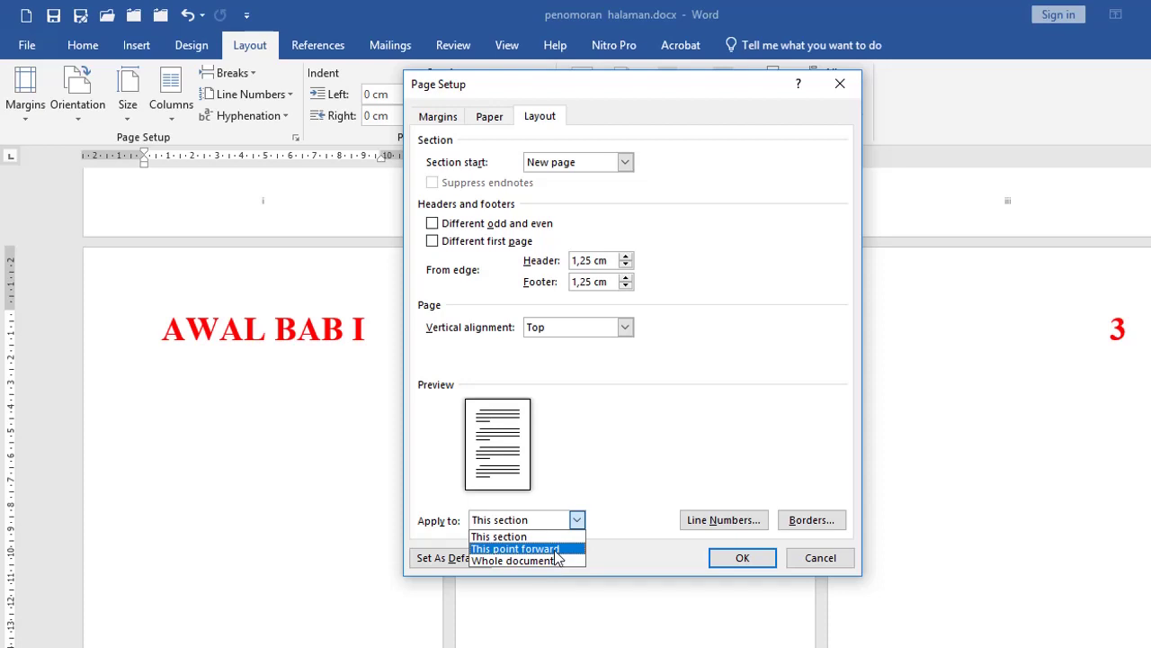
left_click(814, 554)
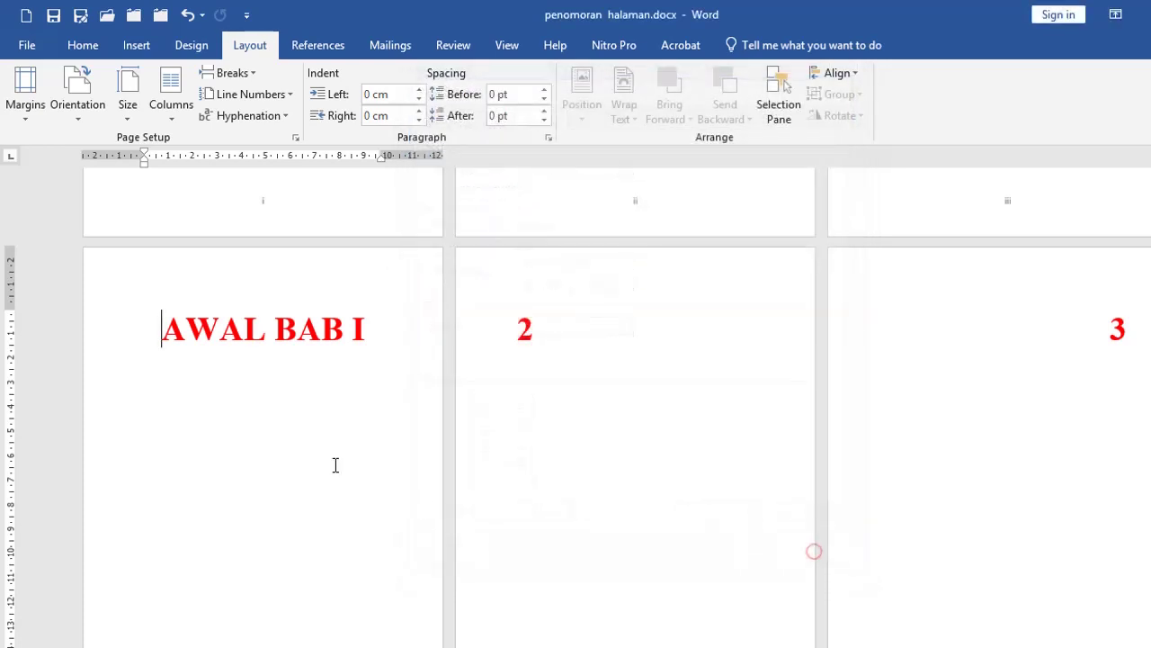
double_click(99, 297)
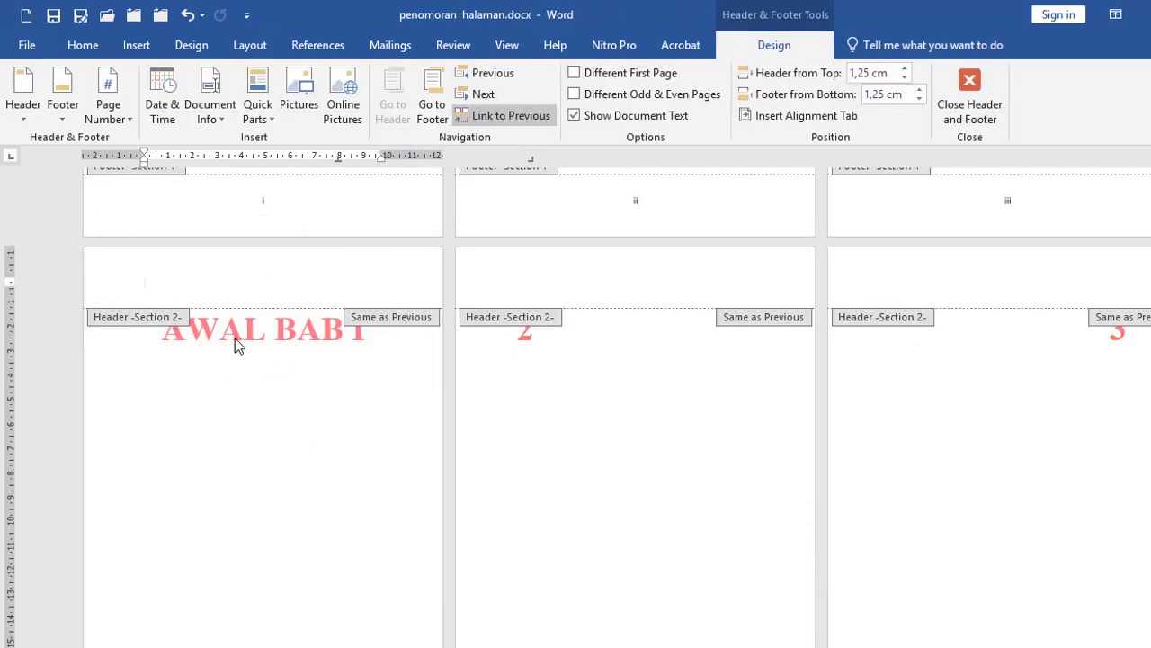
double_click(196, 393)
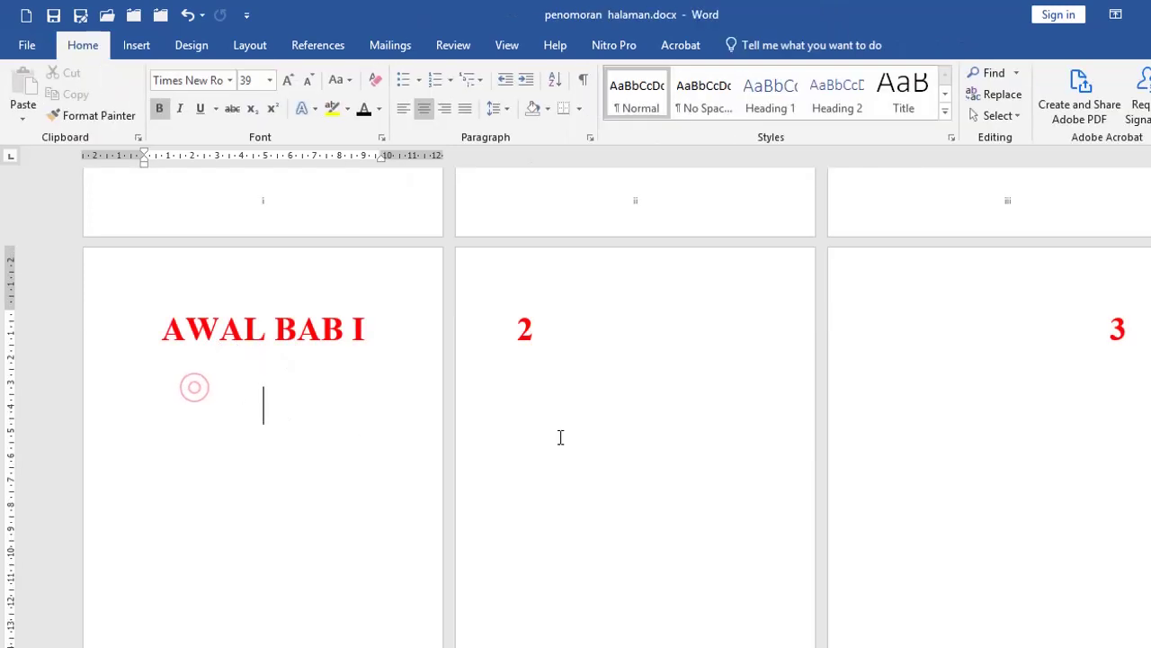
left_click(551, 416)
scroll(499, 430, "up", 2)
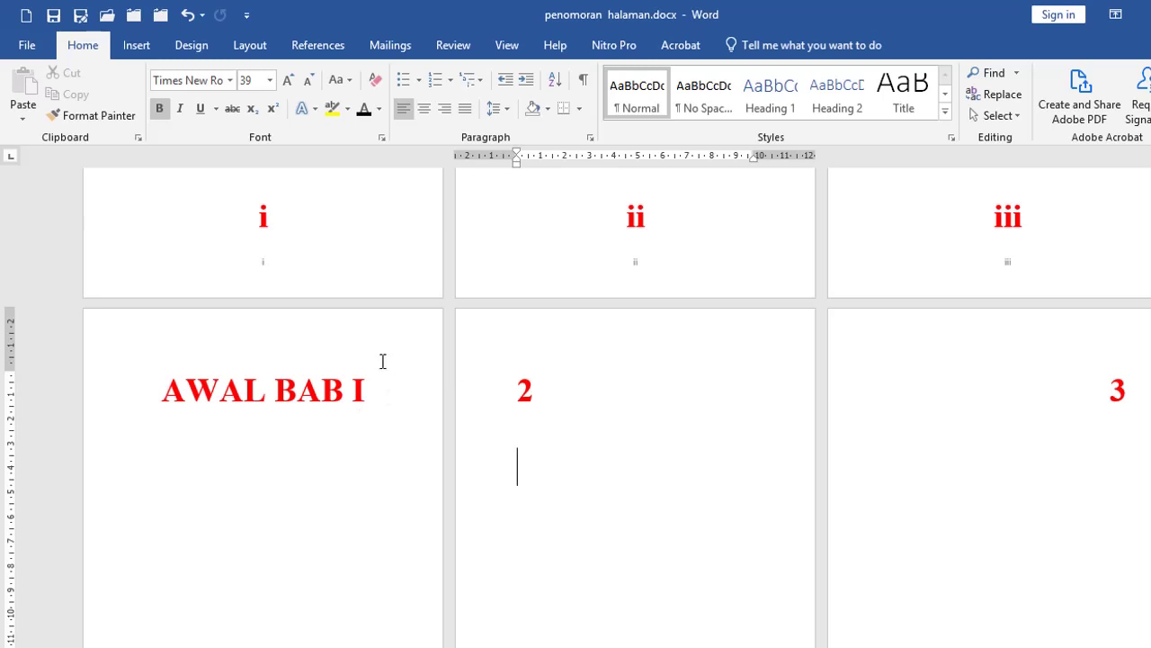
left_click(136, 393)
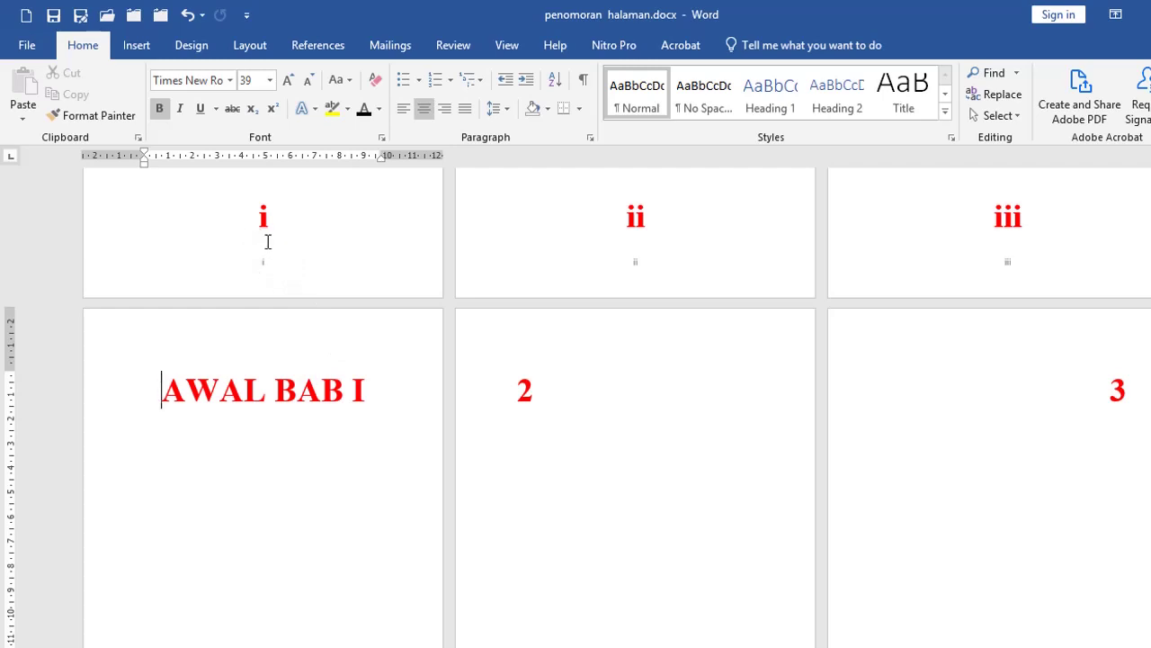
scroll(285, 387, "down", 5)
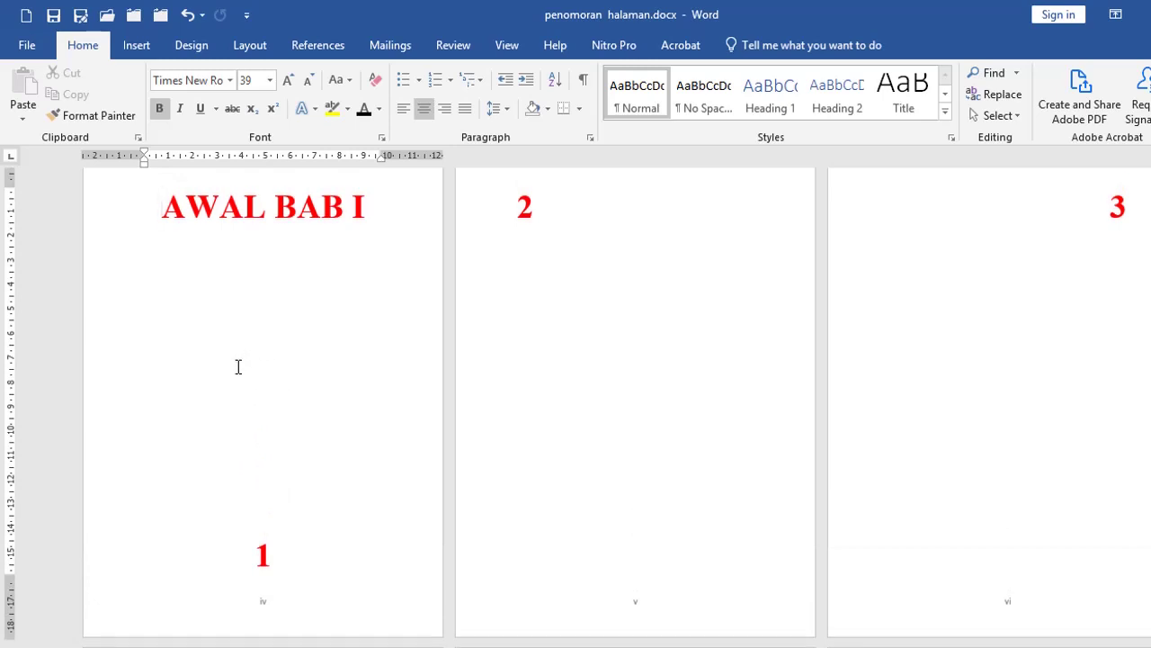
scroll(343, 391, "down", 2)
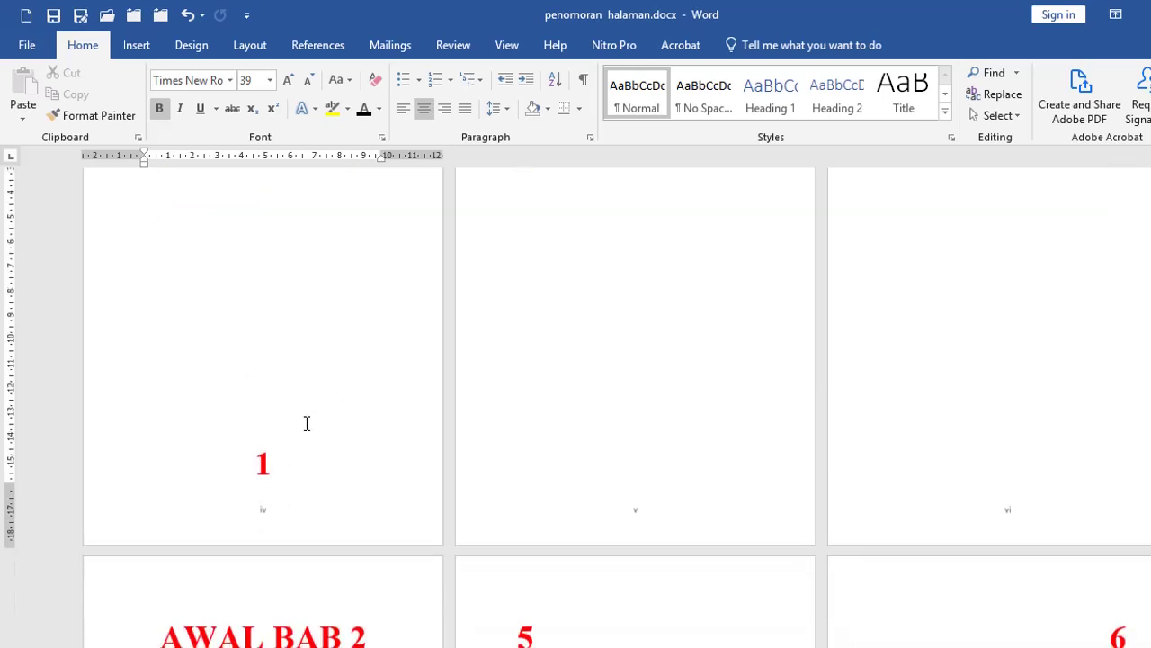
scroll(192, 525, "down", 1)
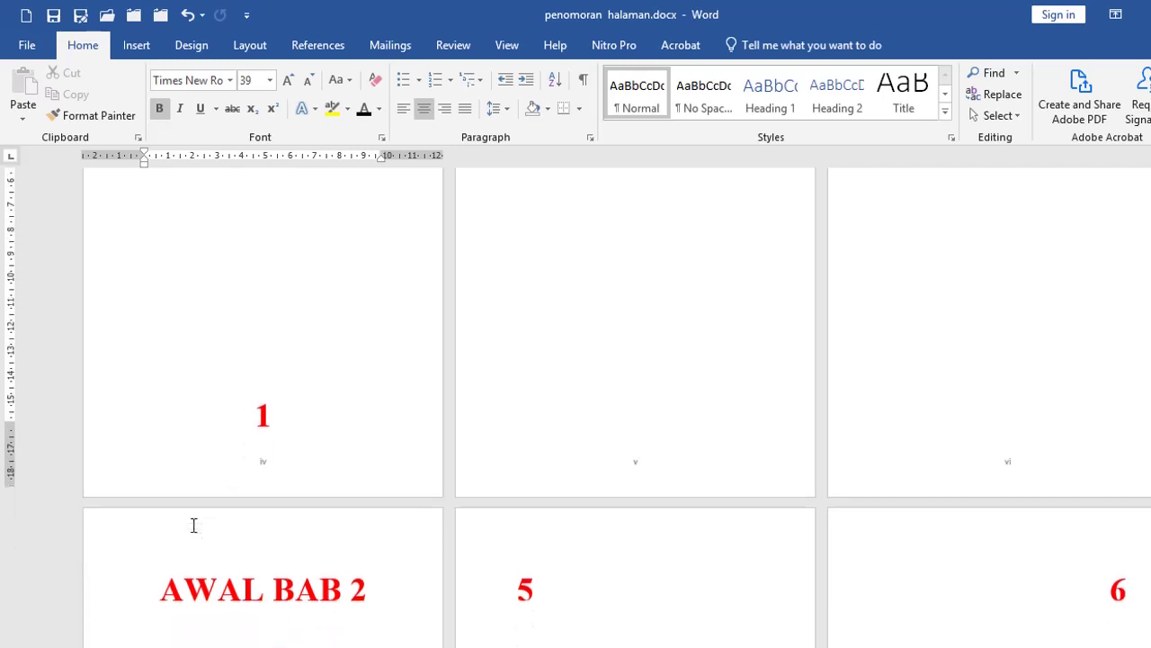
Step: Open the page iv footer and preview the 1, 2, 3 page number format without applying it
double_click(113, 461)
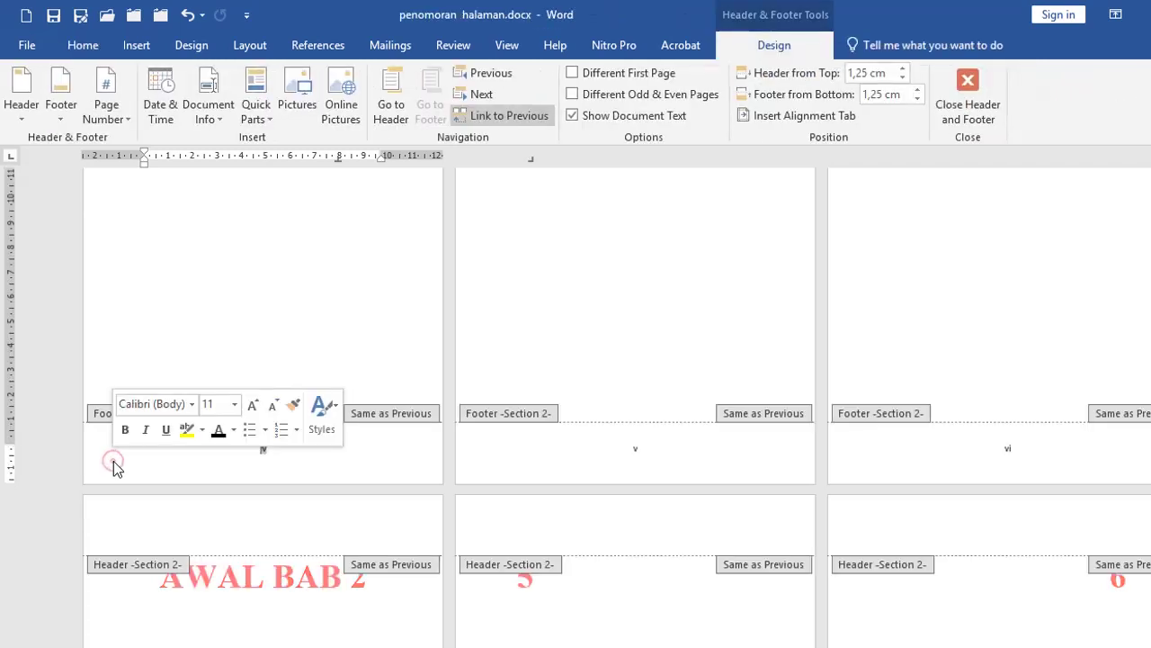
left_click(120, 125)
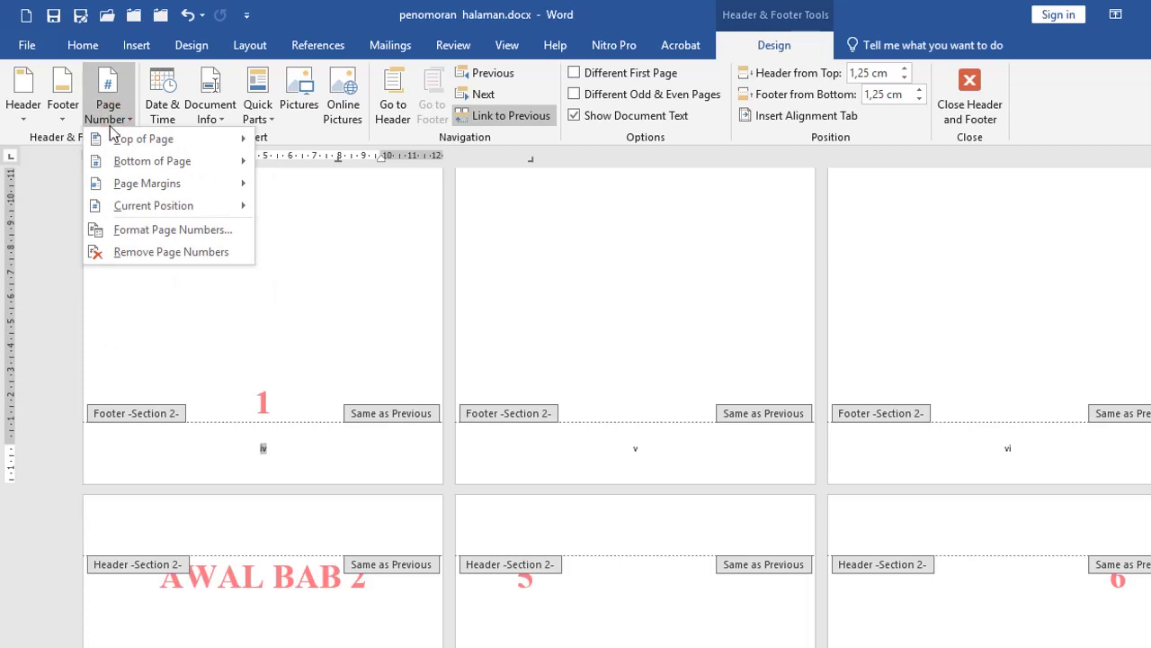
left_click(130, 233)
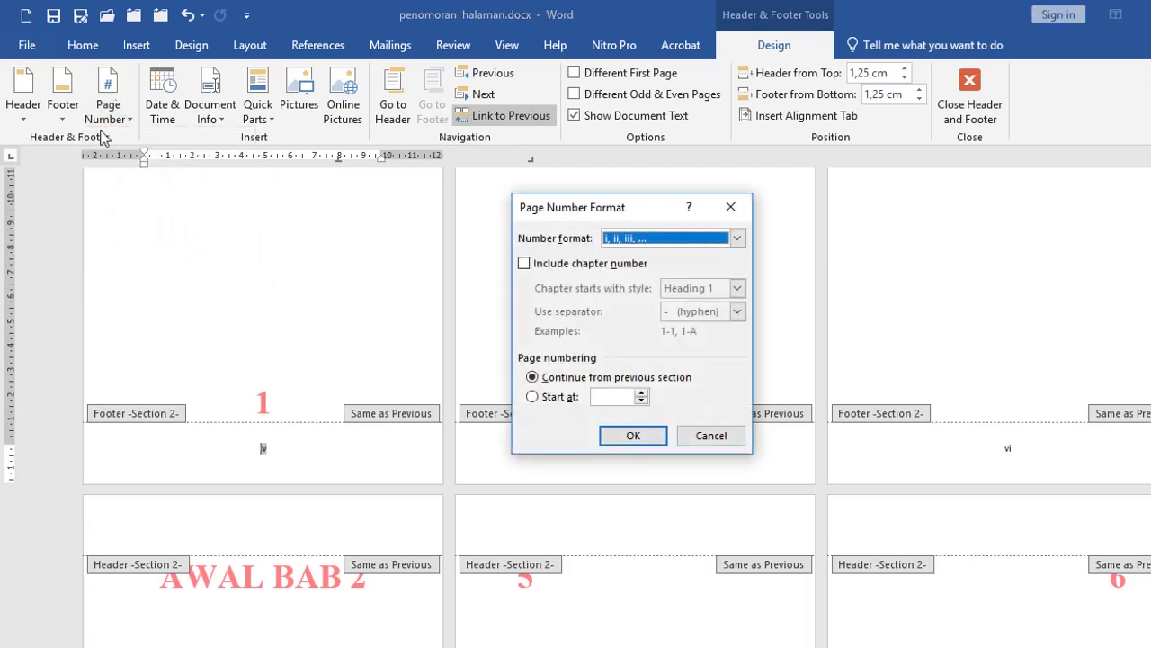
left_click(737, 237)
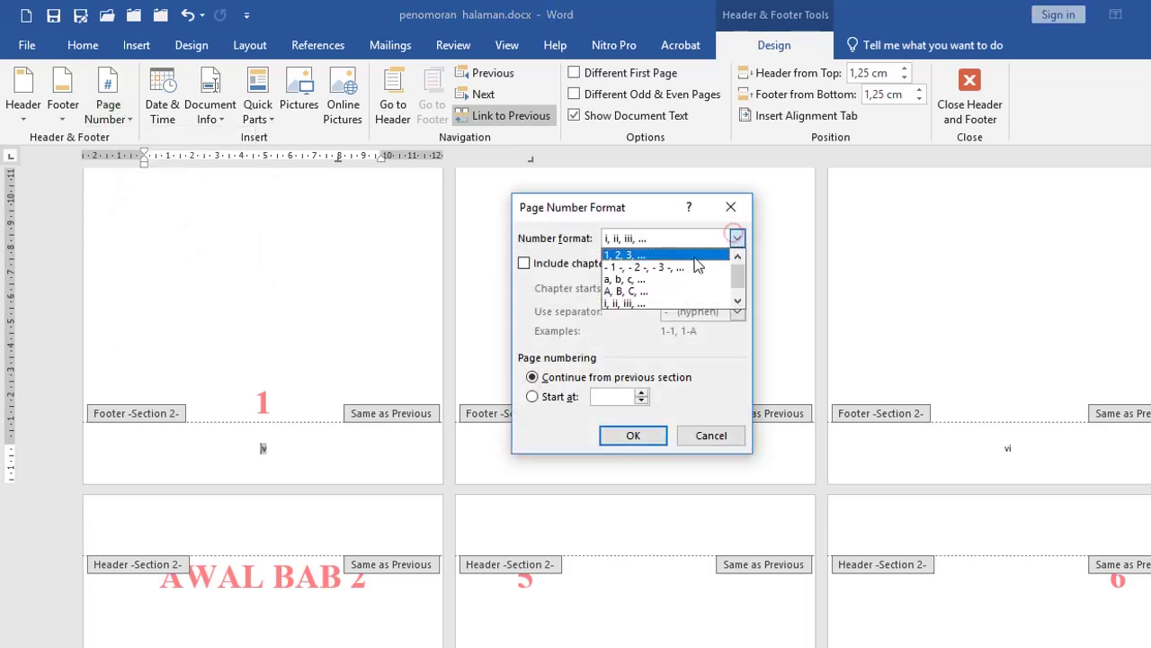
left_click(651, 257)
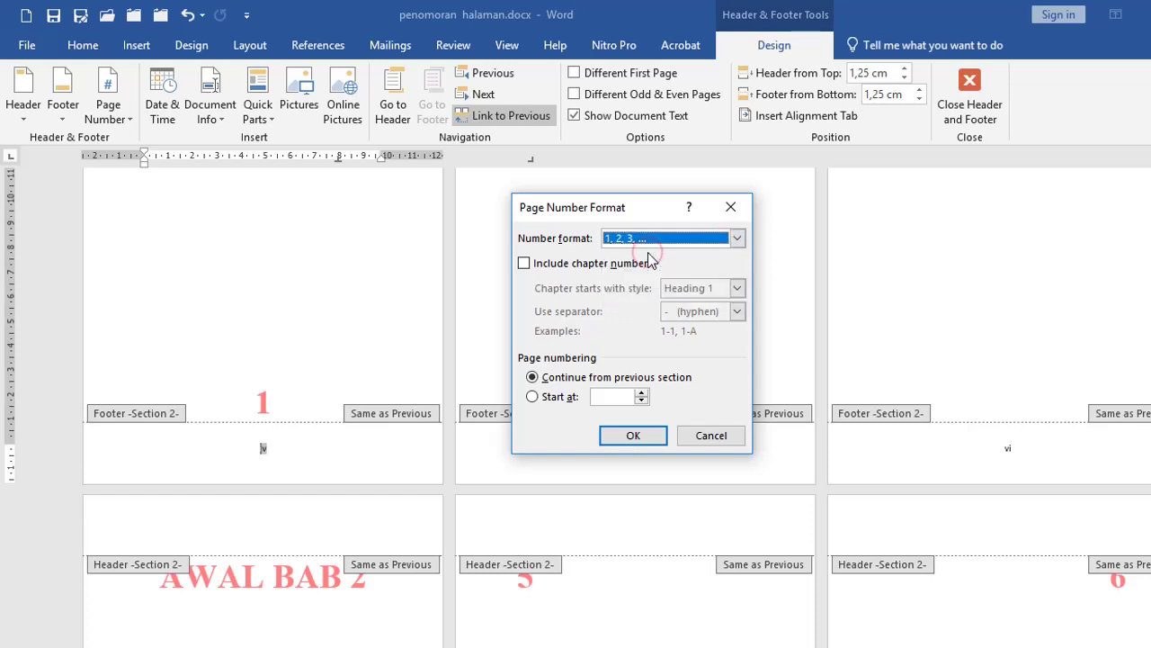
left_click(725, 435)
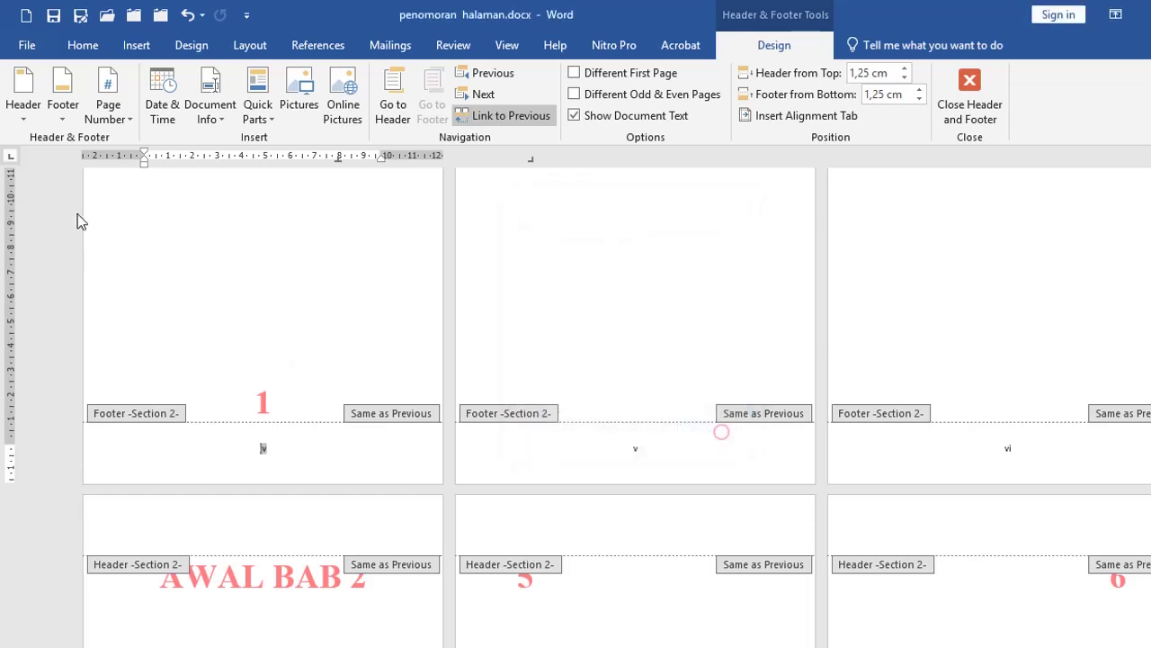
Step: Format the section's page numbers as 1, 2, 3 starting at 1, and check the chapter footers
left_click(115, 121)
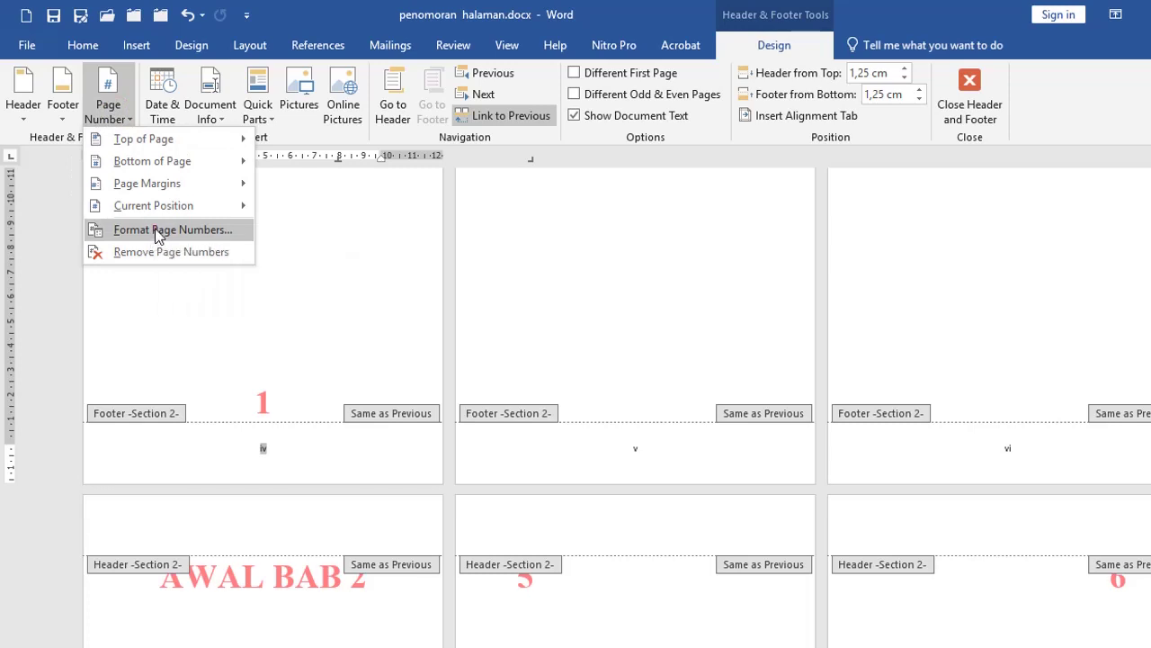
left_click(150, 231)
left_click(737, 238)
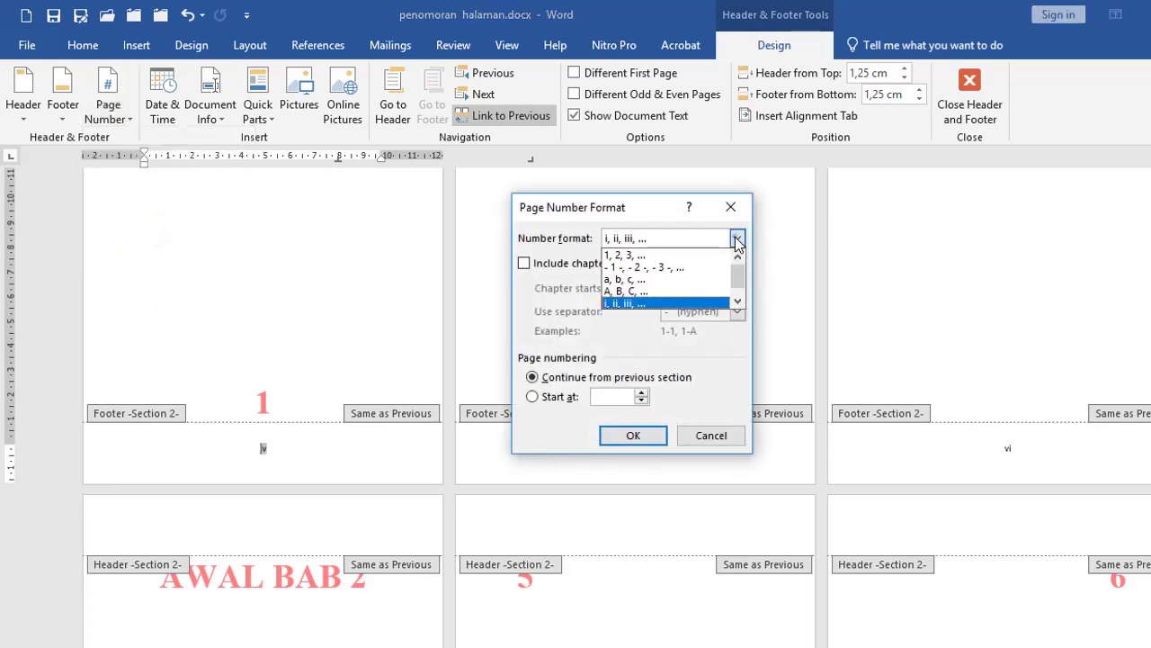
left_click(661, 255)
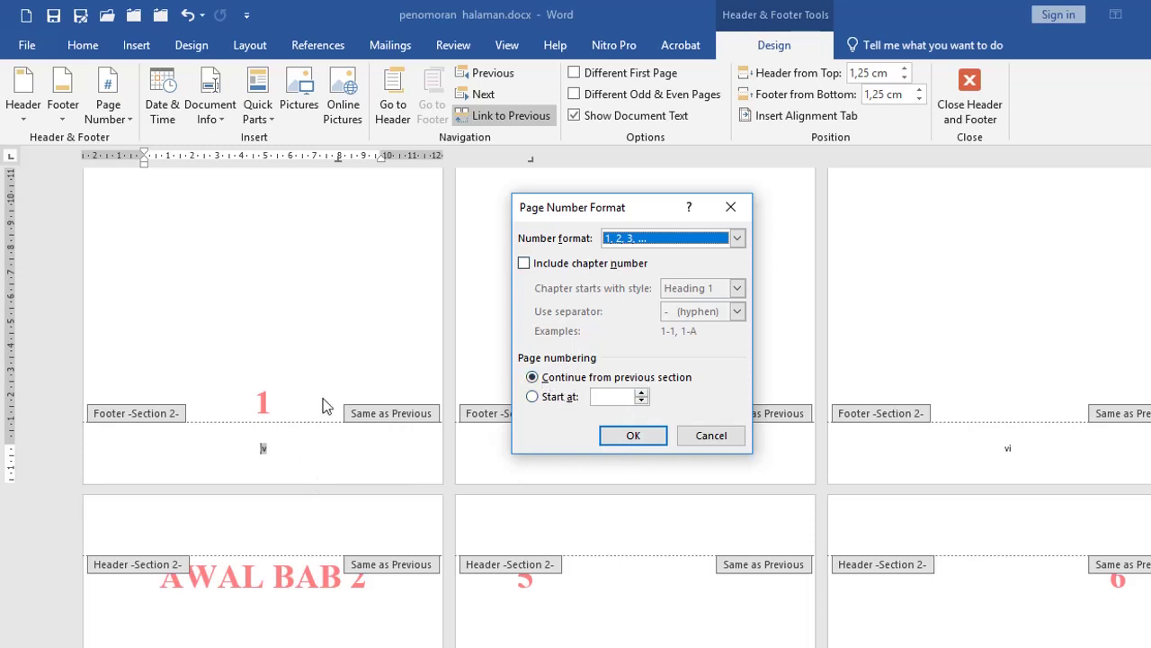
left_click(556, 397)
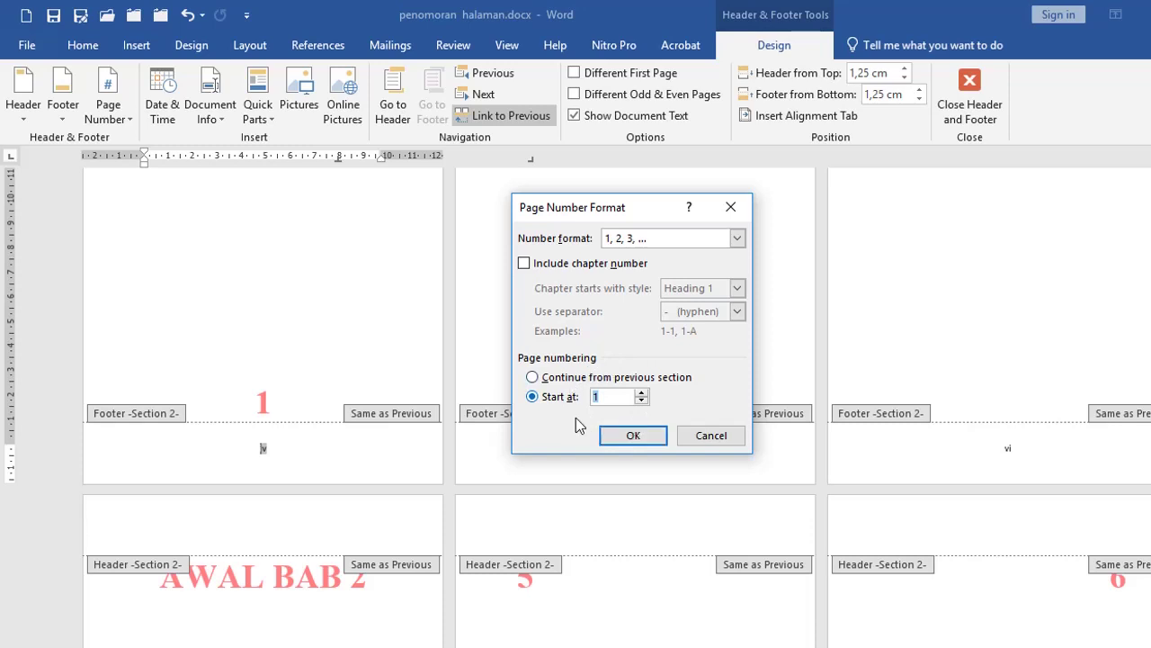
left_click(633, 440)
scroll(398, 576, "down", 2)
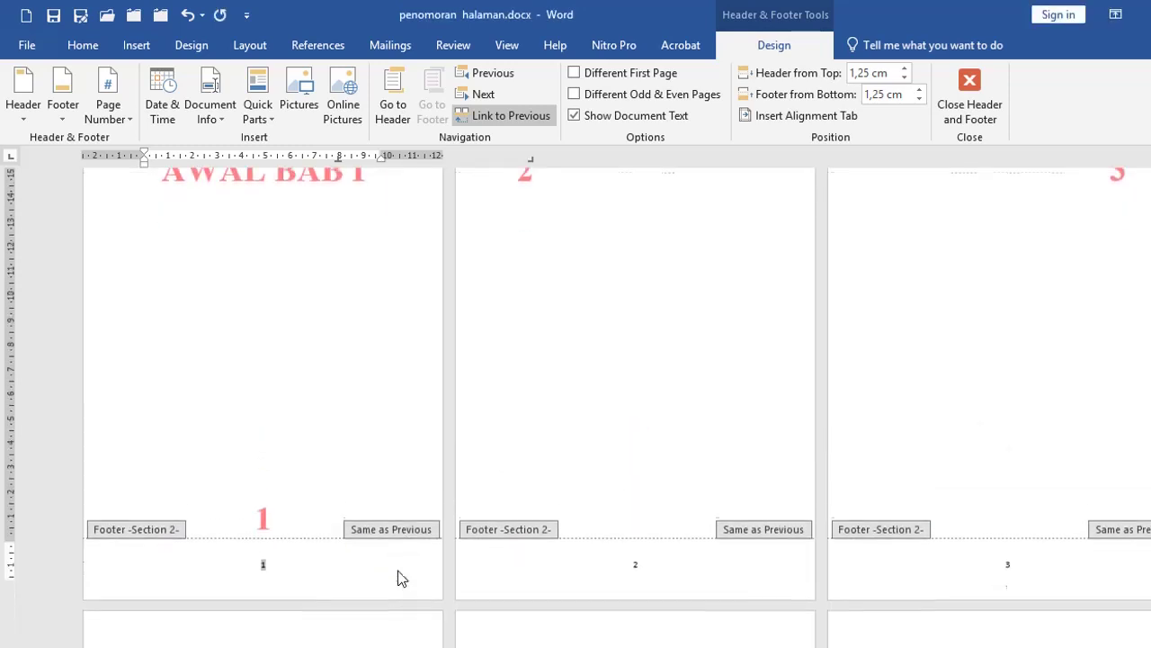
scroll(309, 457, "up", 3)
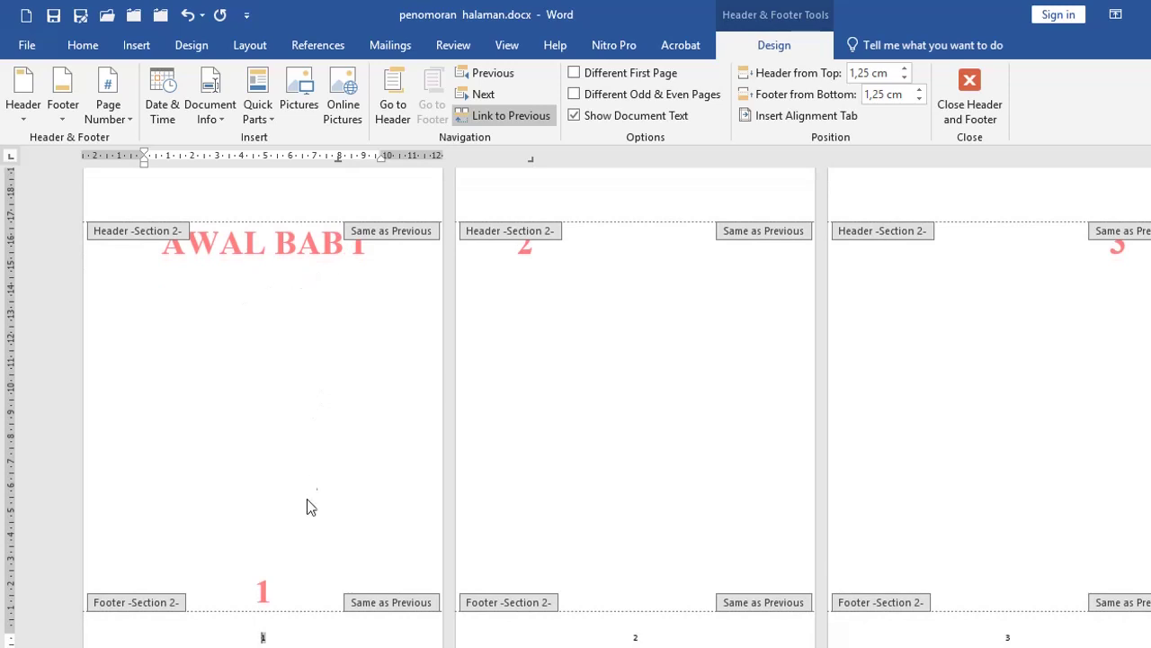
scroll(308, 486, "down", 2)
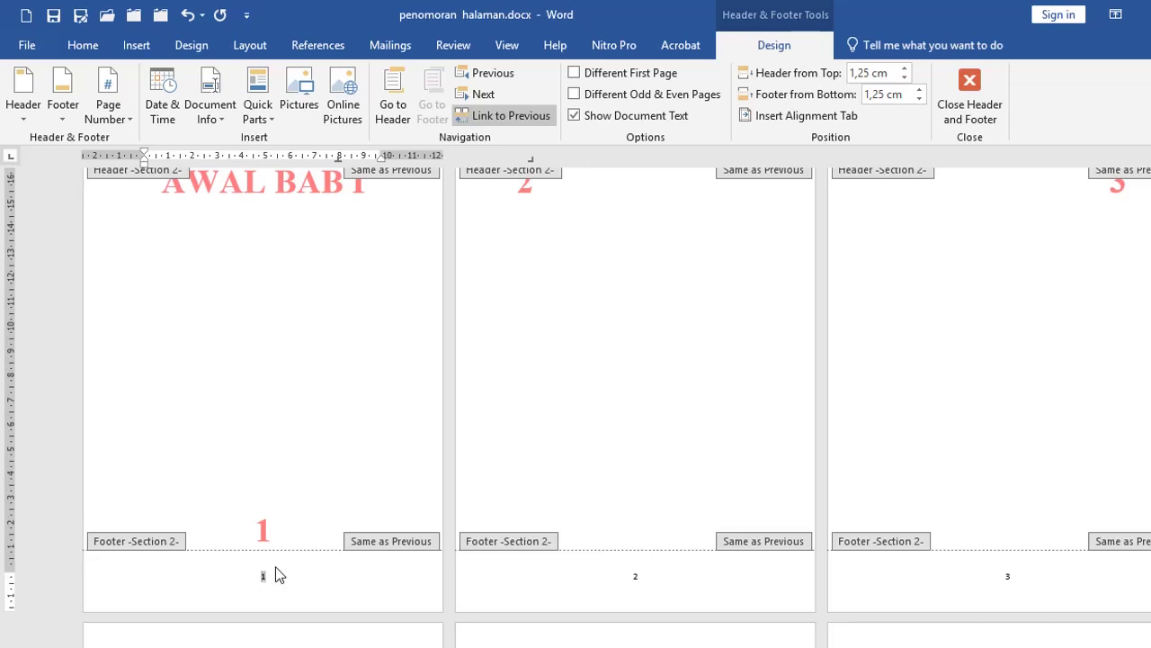
Step: Close footer editing and undo the arabic renumbering so the BAB I footers read iv, v, vi
double_click(264, 453)
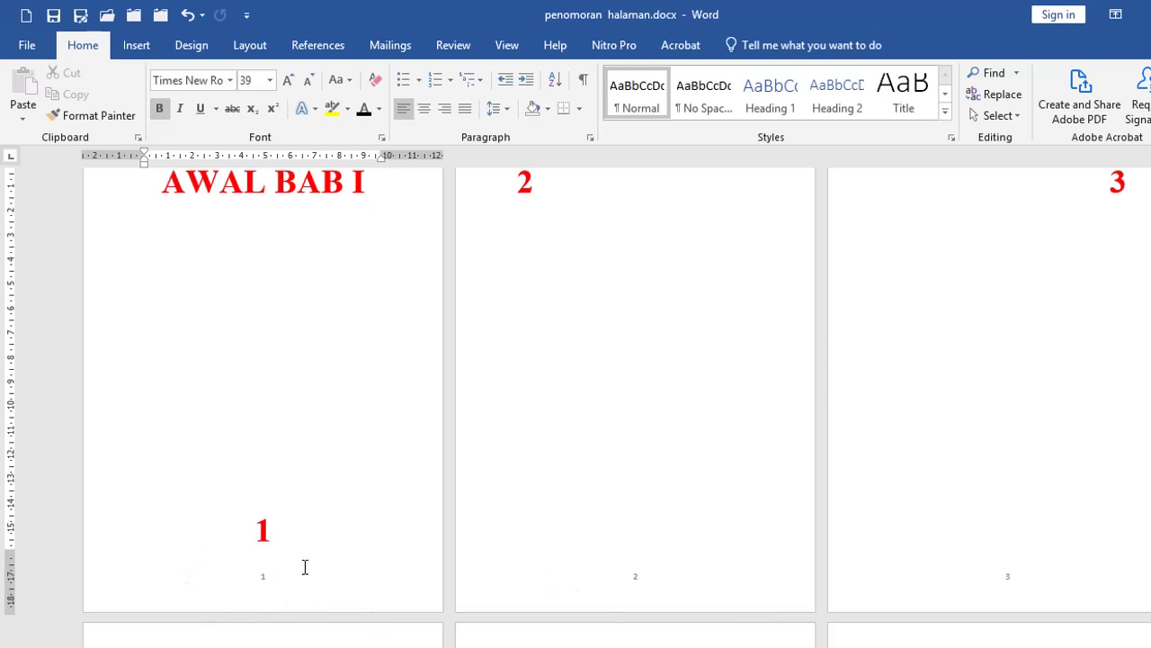
scroll(324, 540, "up", 3)
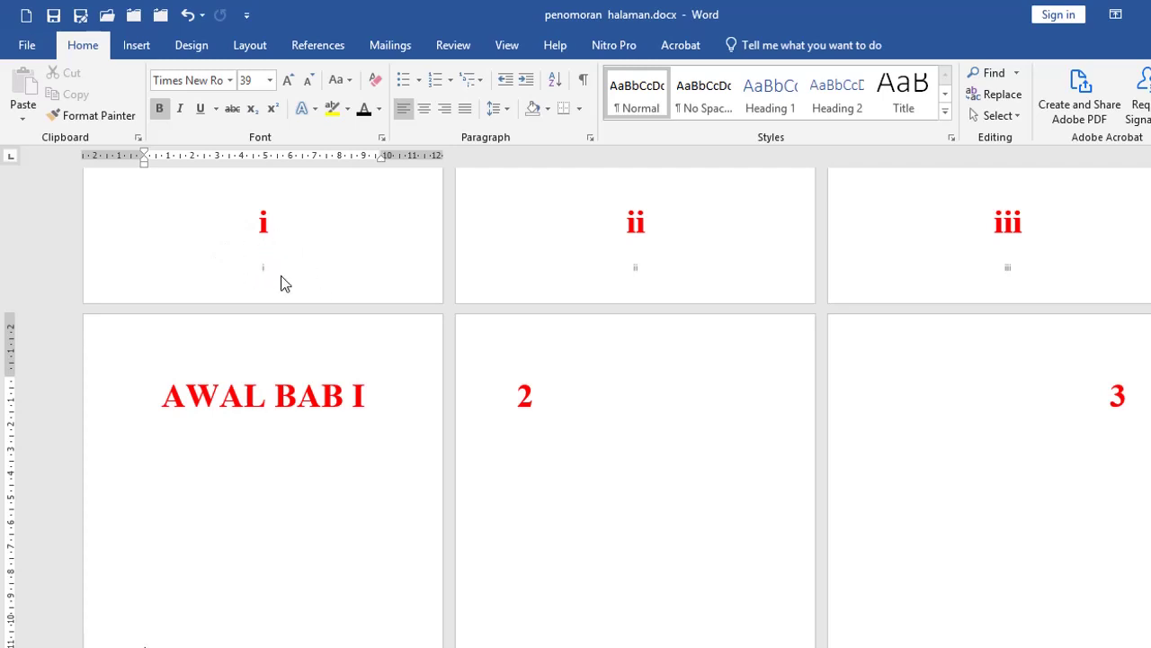
scroll(239, 436, "down", 3)
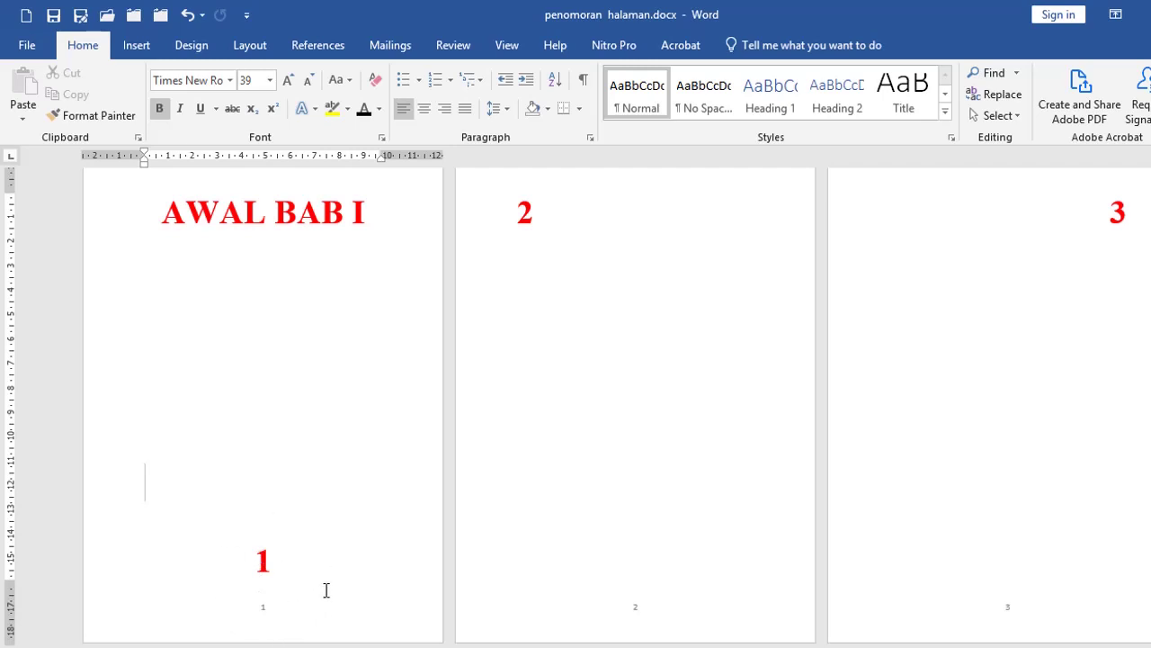
key("ctrl+z")
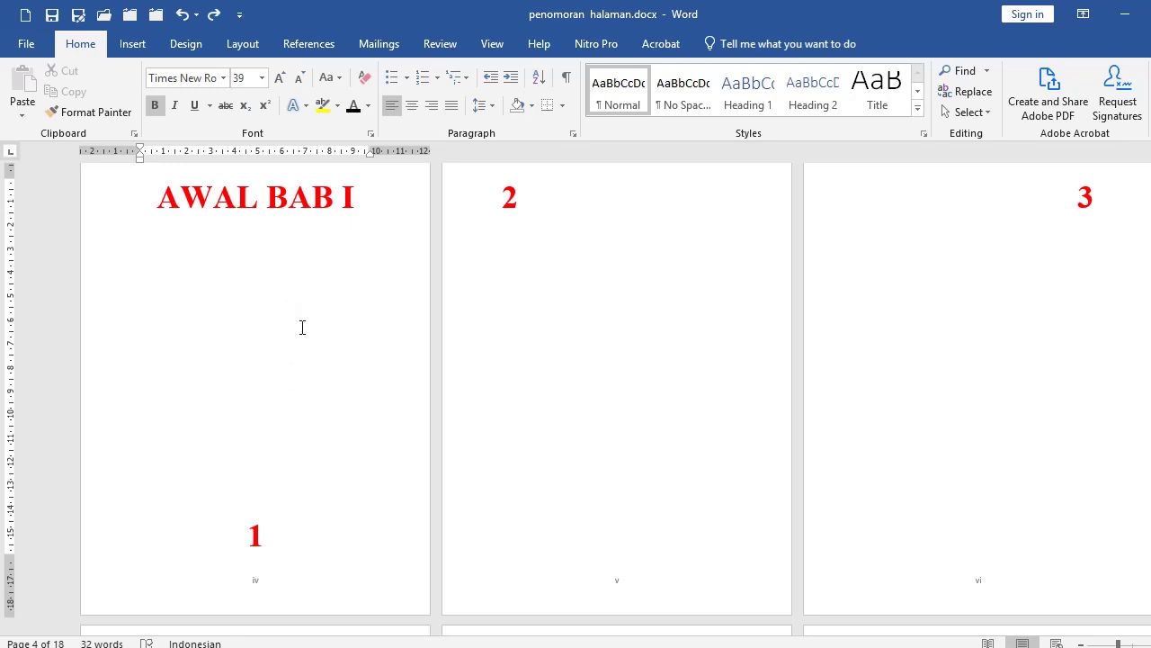
scroll(301, 324, "down", 2)
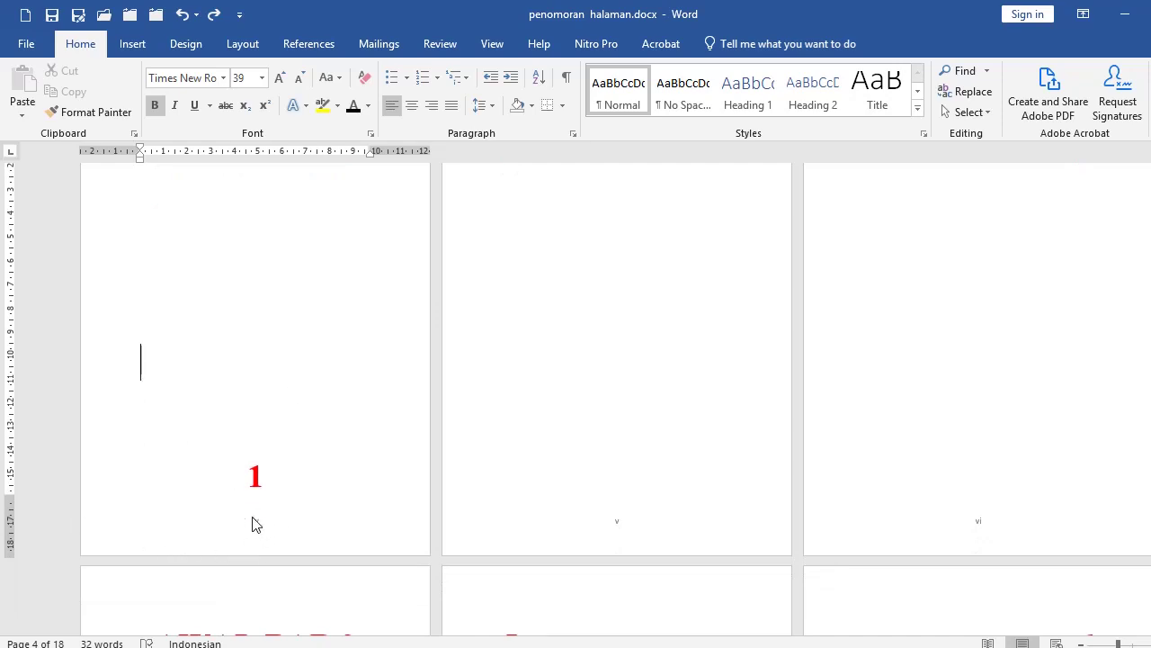
Step: Open the page iv footer, look over the neighbouring pages, and return to the body
double_click(123, 544)
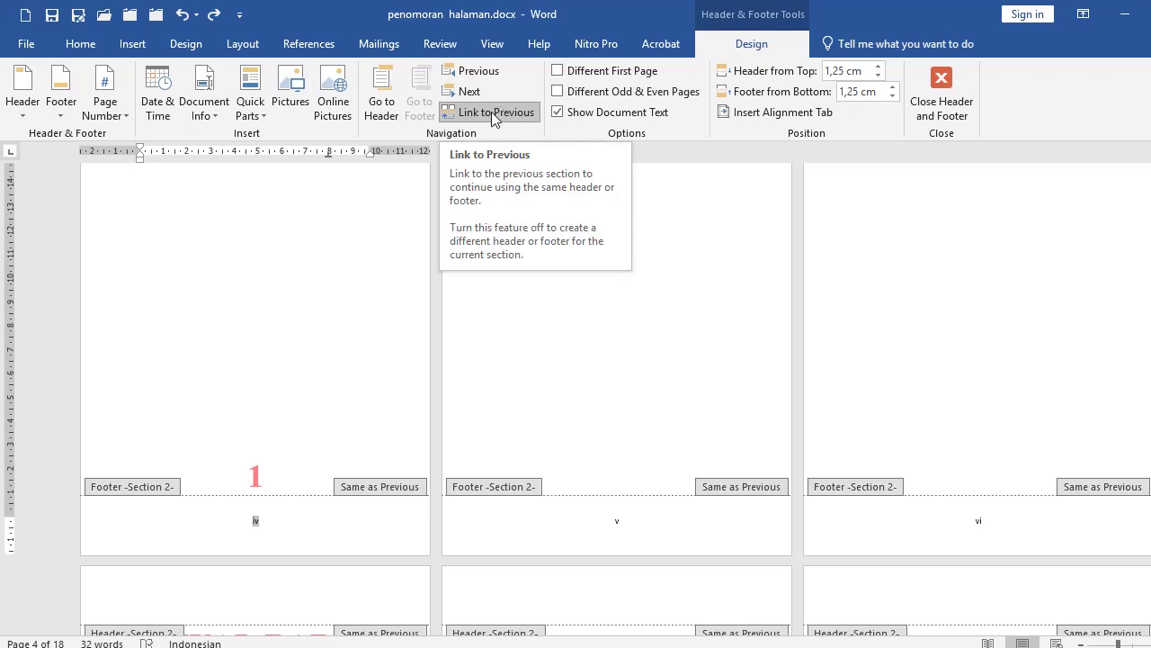
scroll(351, 263, "up", 5)
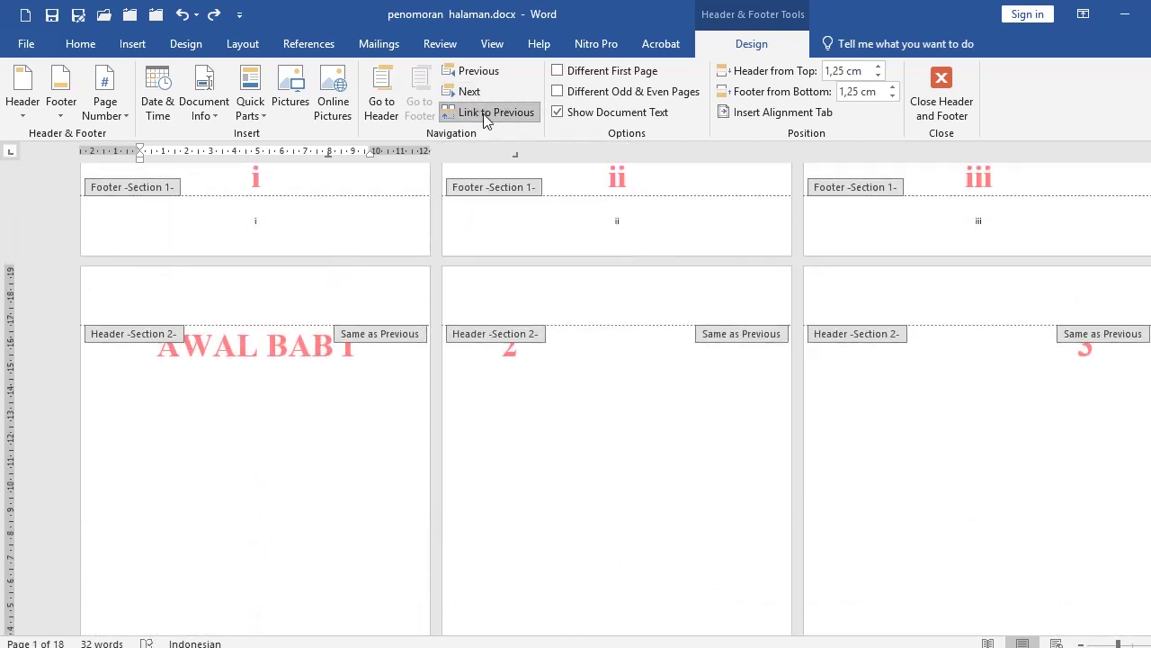
double_click(242, 433)
scroll(240, 432, "down", 5)
Step: Reopen the page iv footer, delete its page number, then restore it with Undo
double_click(137, 534)
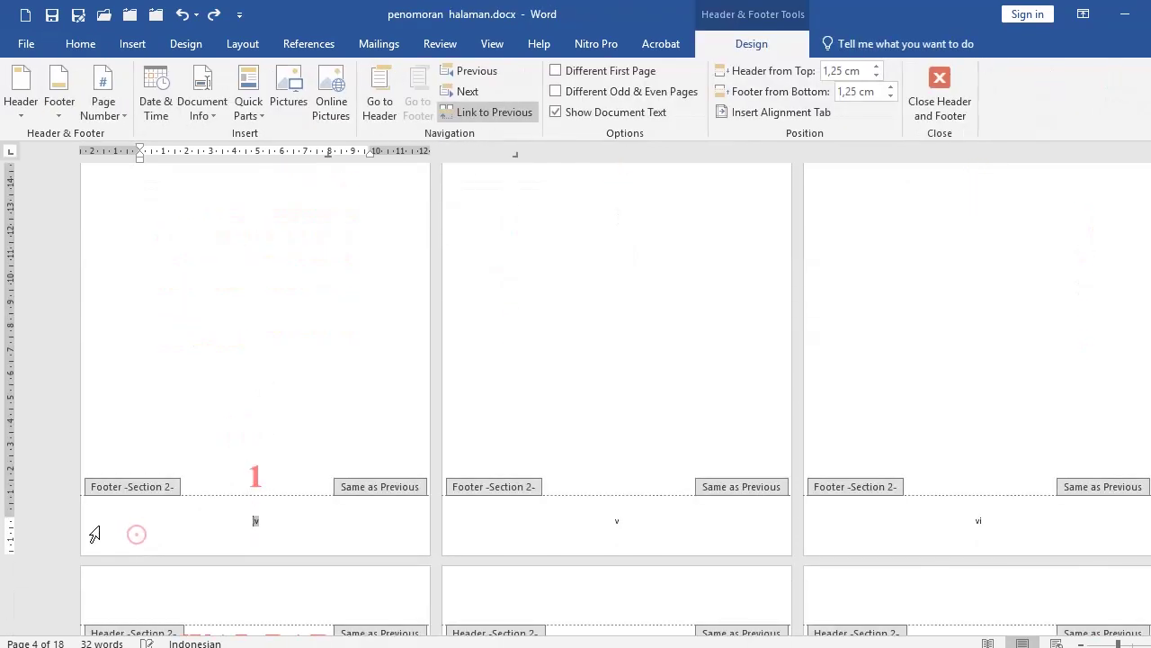
left_click(92, 524)
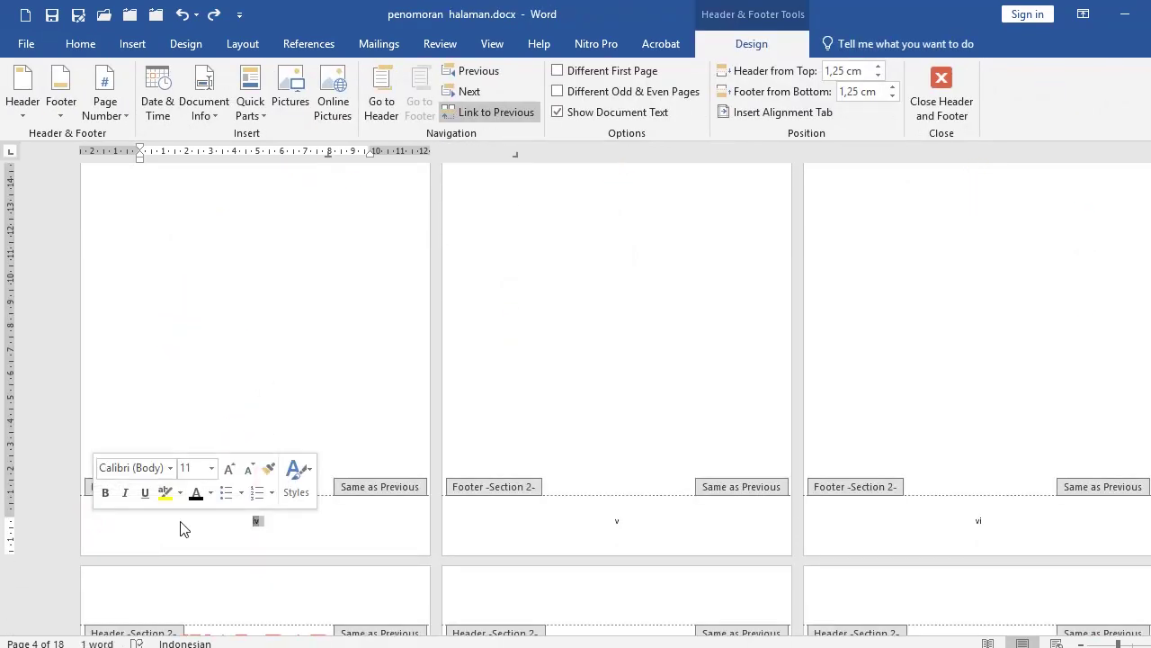
key("Delete")
scroll(399, 478, "up", 3)
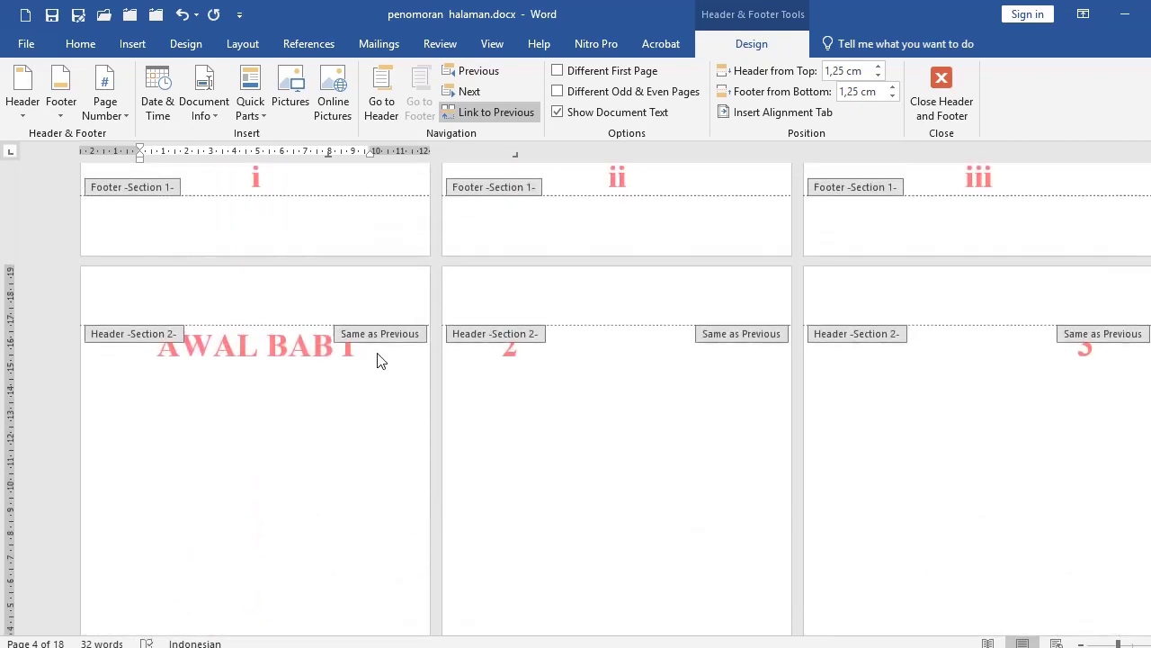
scroll(301, 231, "up", 1)
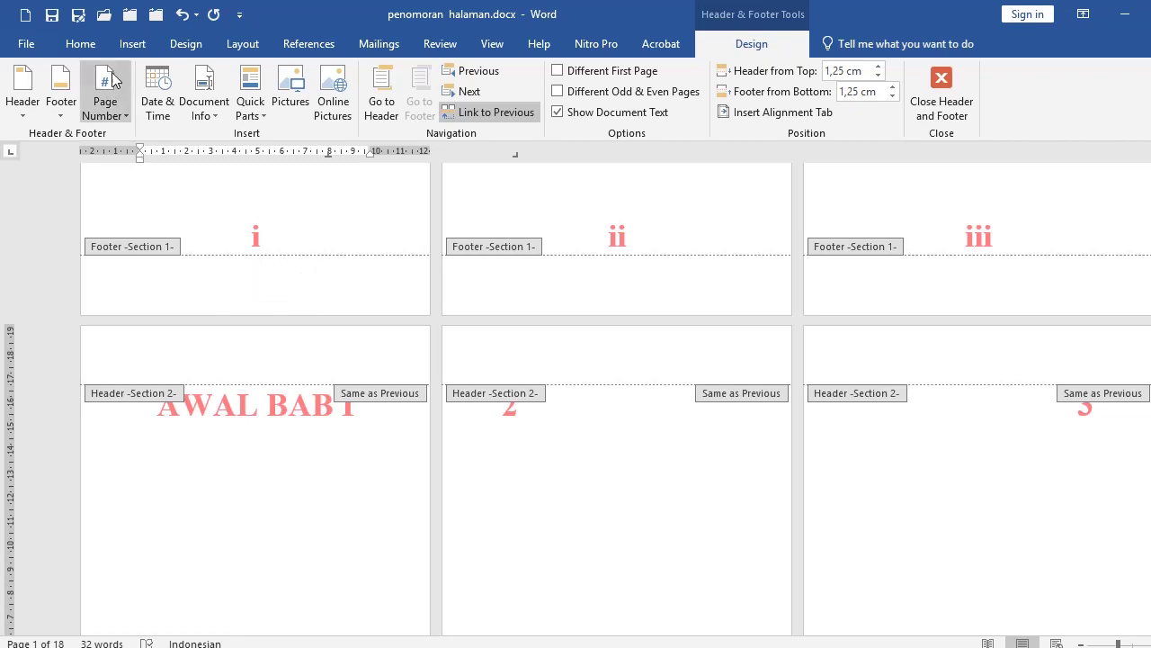
left_click(182, 14)
scroll(237, 430, "down", 3)
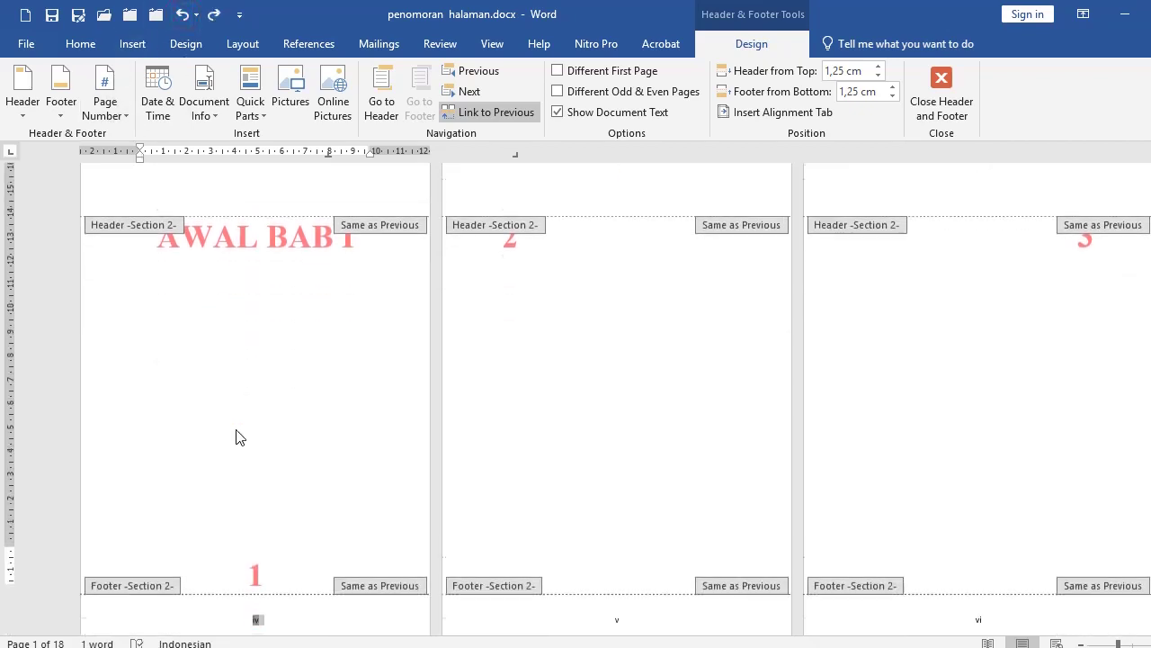
scroll(236, 433, "down", 3)
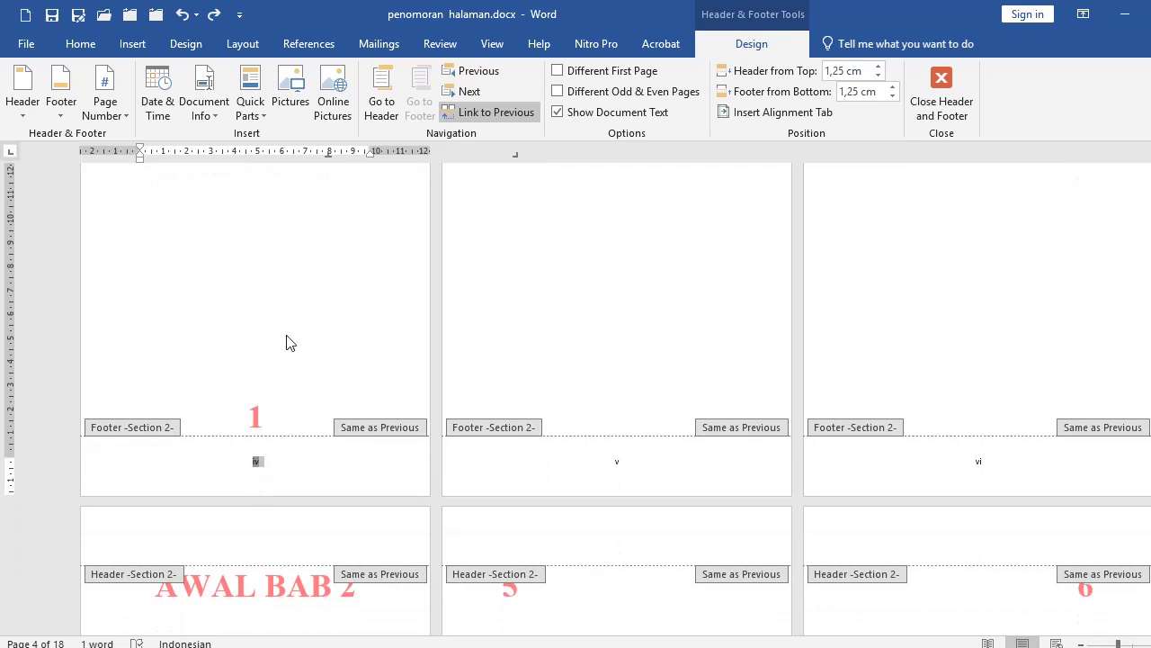
scroll(290, 340, "up", 4)
scroll(186, 302, "up", 2)
scroll(186, 302, "up", 1)
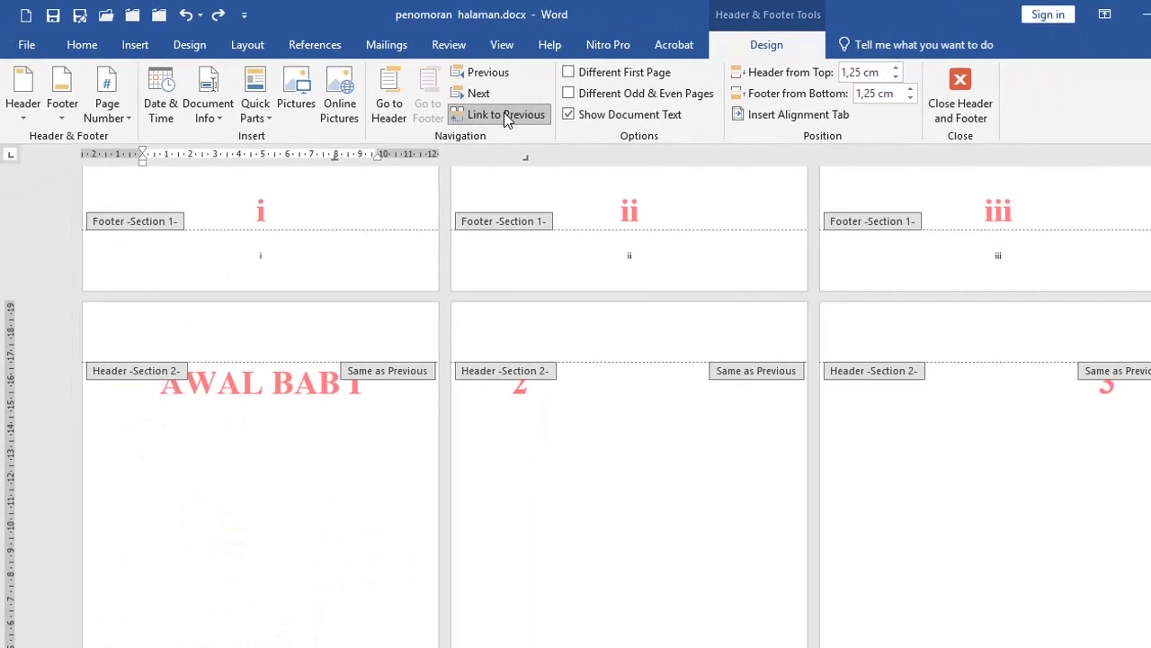
Step: Turn off Link to Previous for the Section 2 chapter footer
left_click(504, 115)
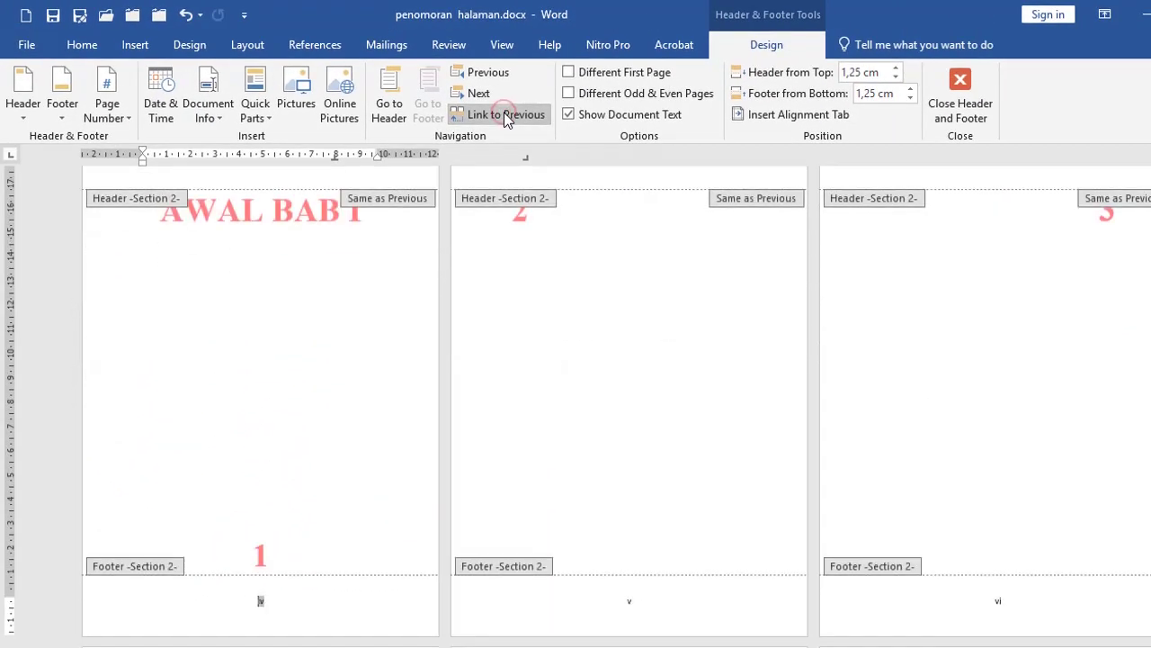
scroll(307, 453, "up", 1)
scroll(306, 457, "up", 1)
scroll(303, 465, "down", 2)
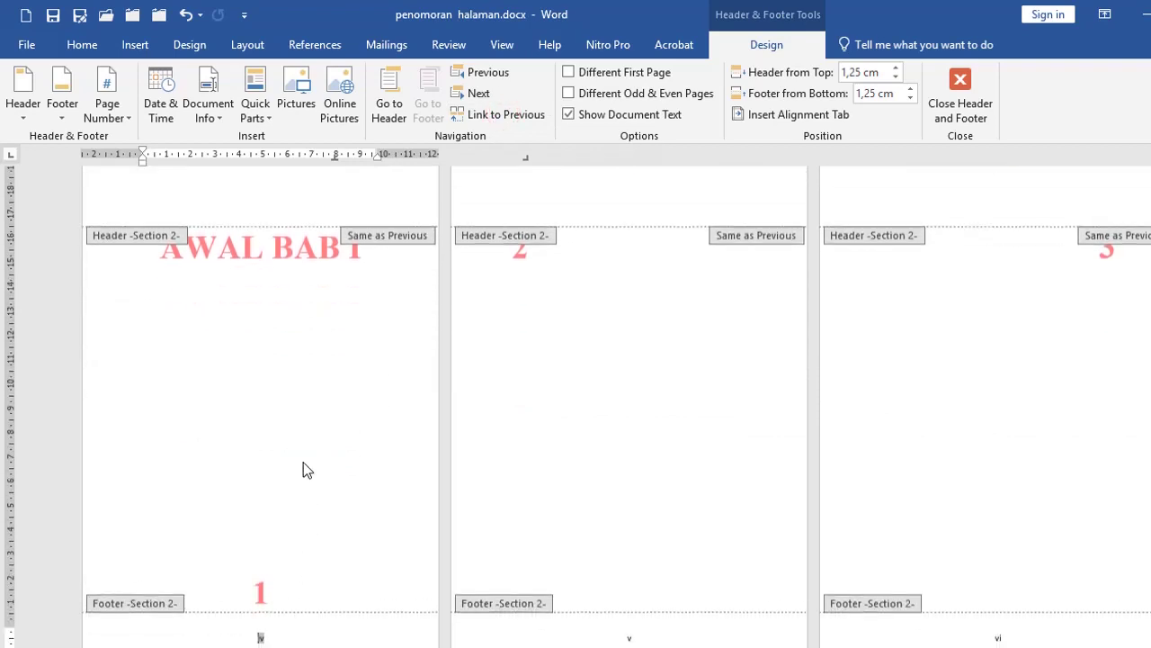
scroll(210, 332, "up", 3)
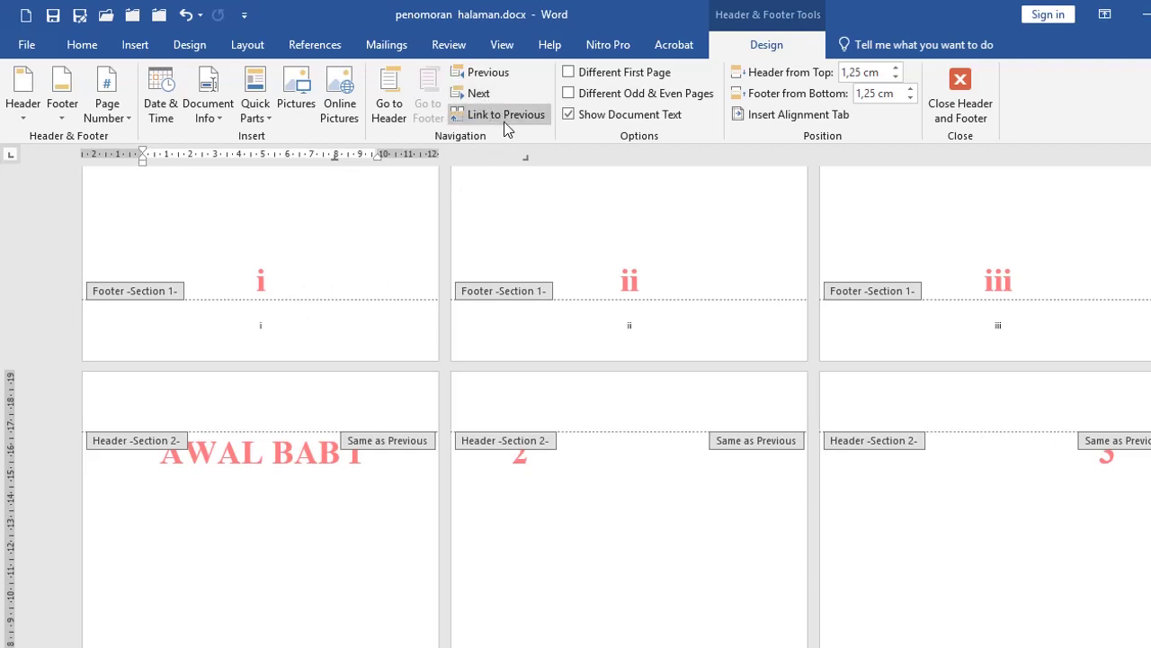
scroll(393, 334, "down", 7)
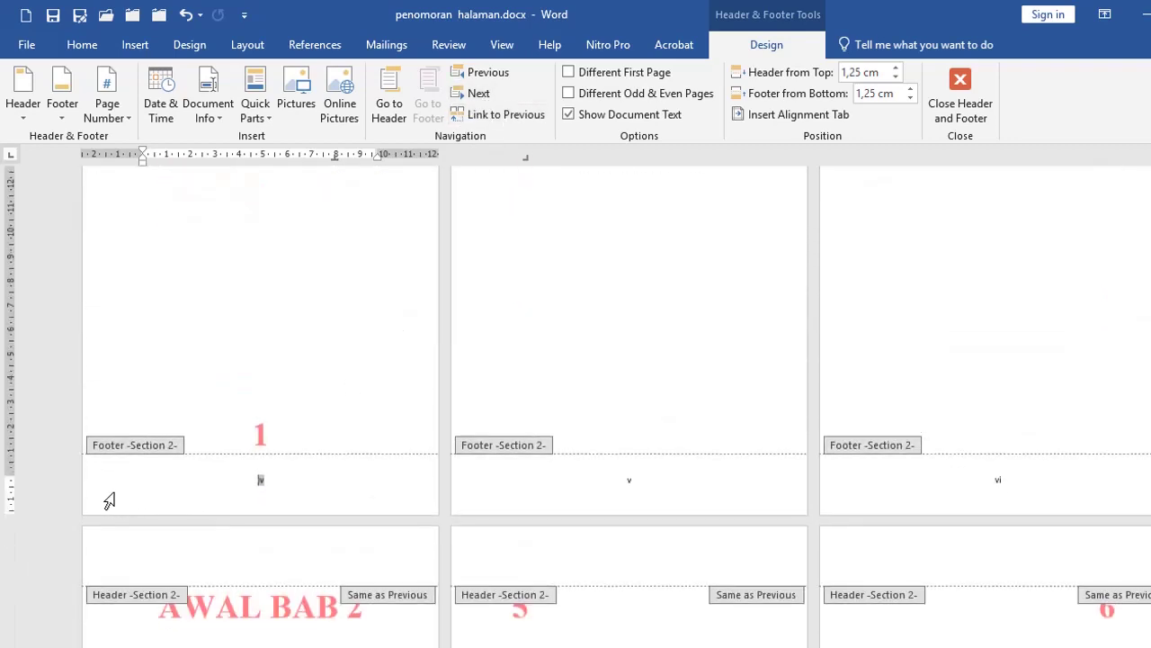
Step: Delete the roman page number iv from the chapter footers, leaving front matter i–iii intact
left_click(109, 490)
left_click(108, 490)
left_click(103, 493)
key("Delete")
scroll(206, 447, "up", 5)
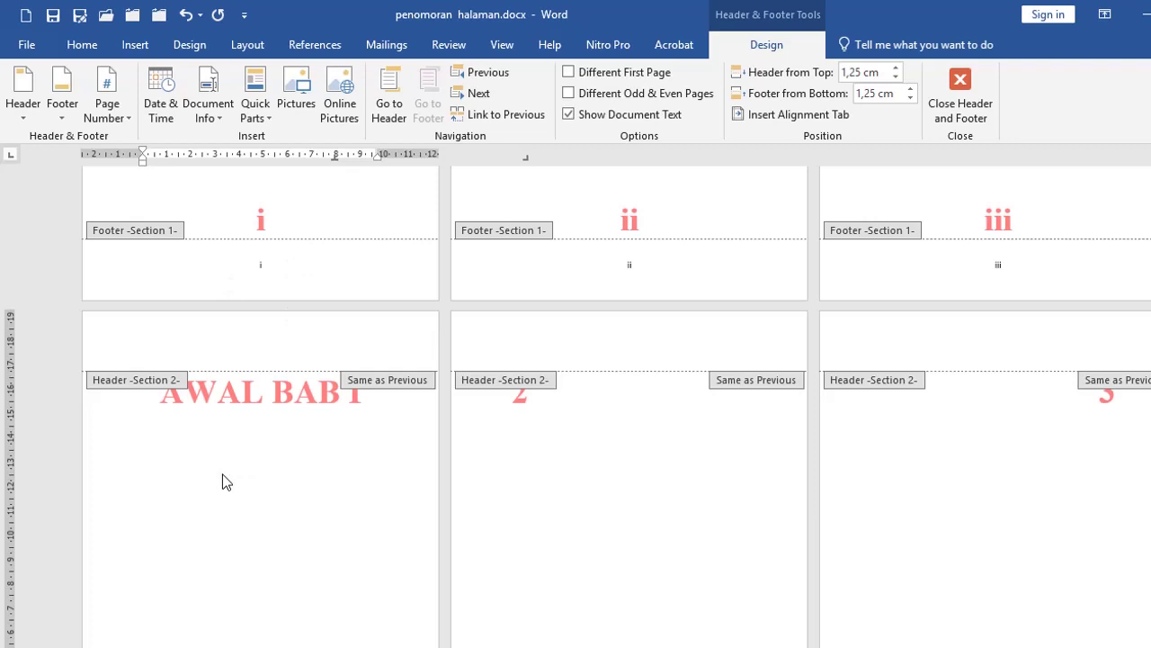
scroll(149, 504, "down", 5)
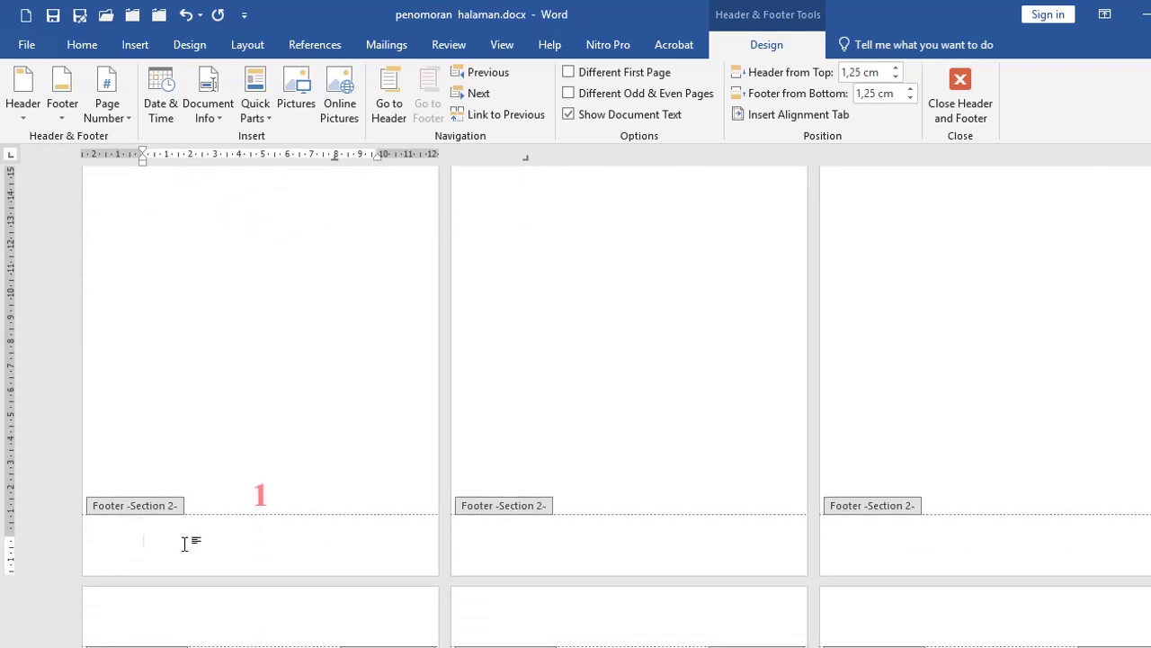
Step: Tick Different First Page for the Section 2 header and footer
scroll(509, 489, "up", 4)
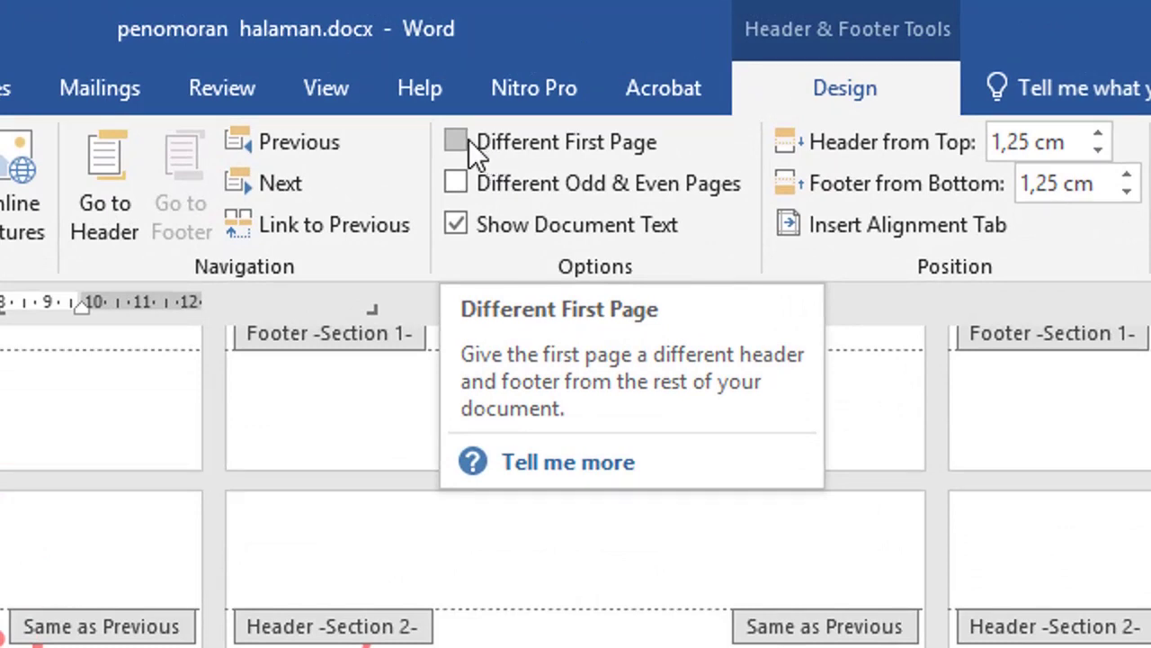
left_click(456, 142)
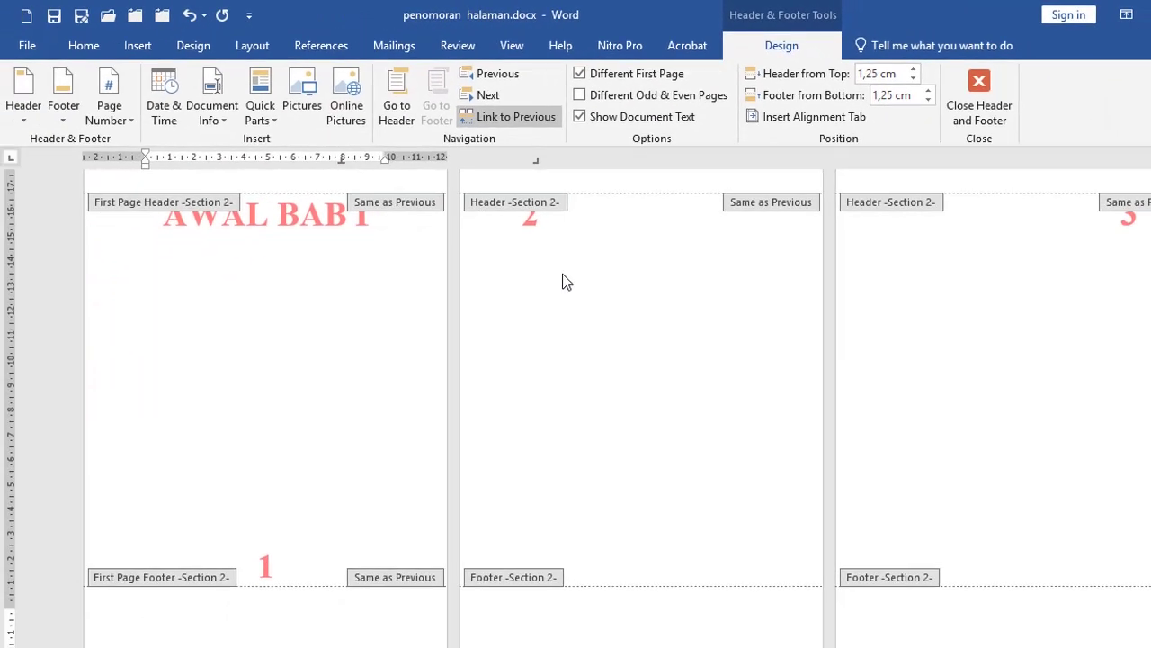
Step: Set the Section 2 page number format to 1, 2, 3 with Start at 1
left_click(124, 129)
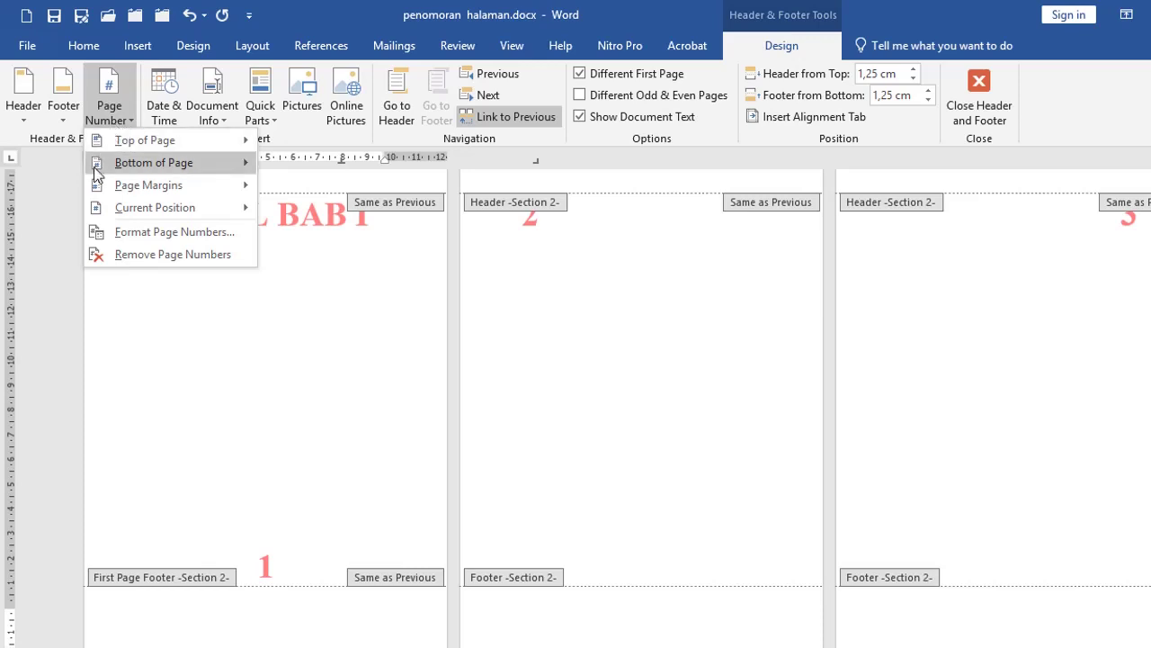
left_click(132, 234)
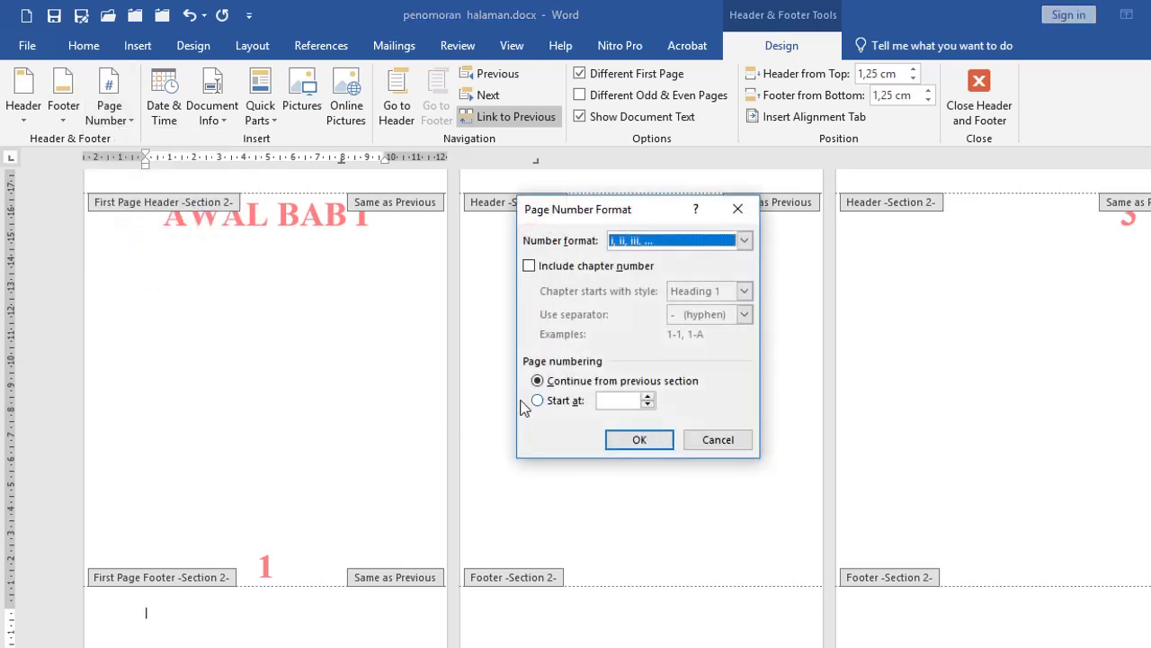
left_click(744, 241)
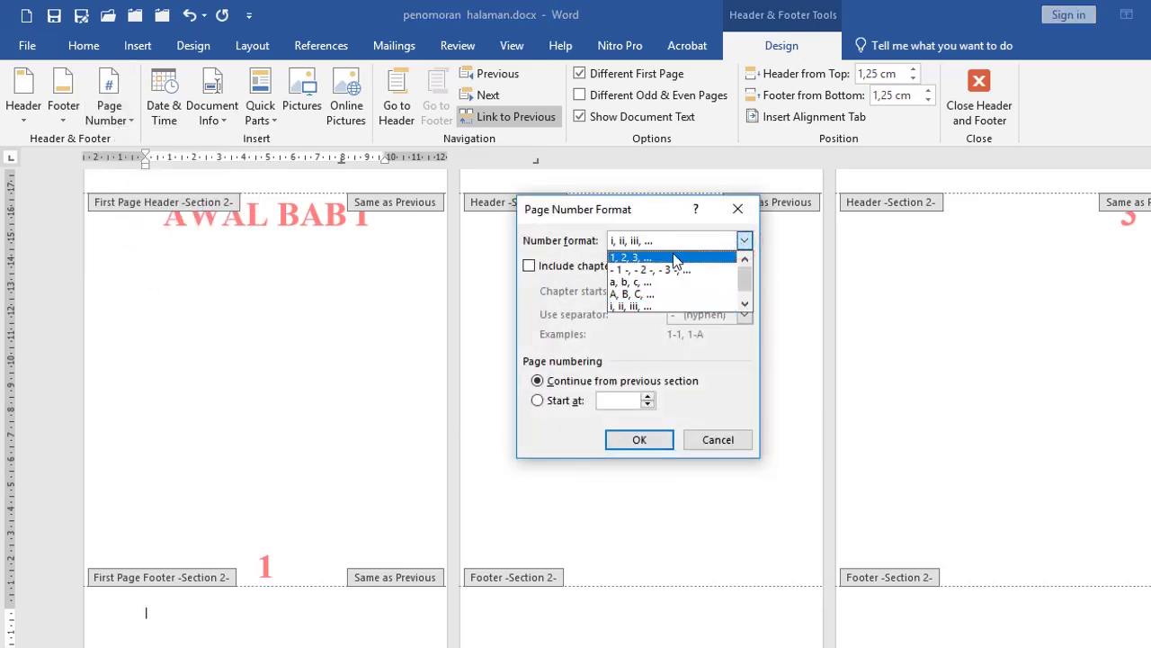
left_click(673, 255)
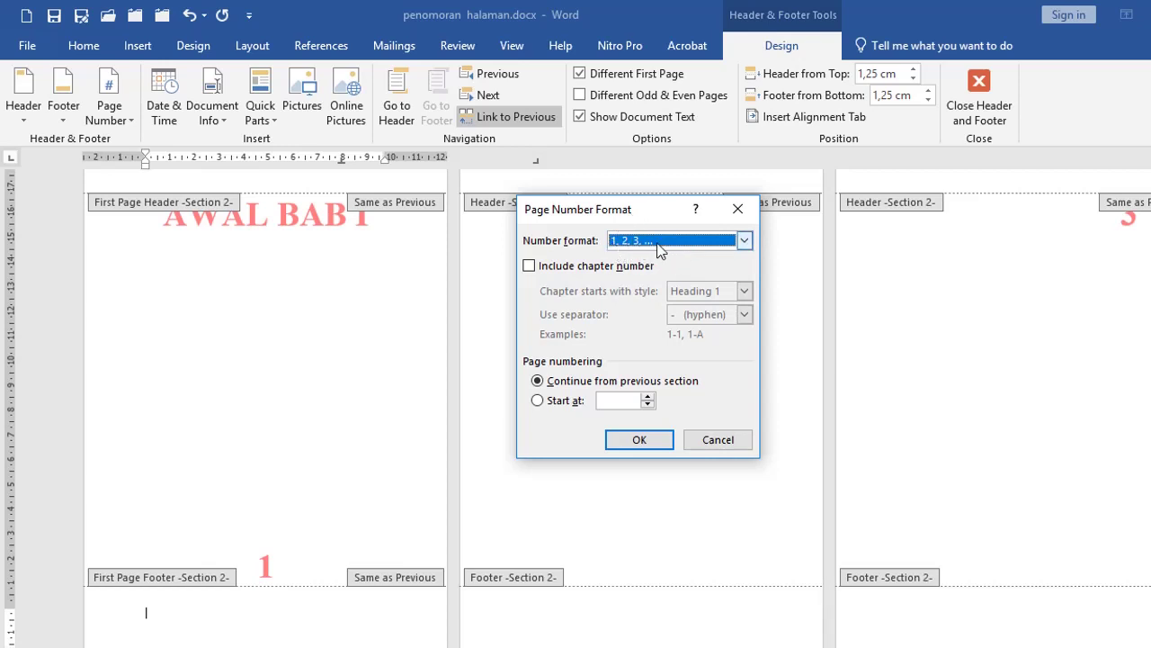
left_click(545, 402)
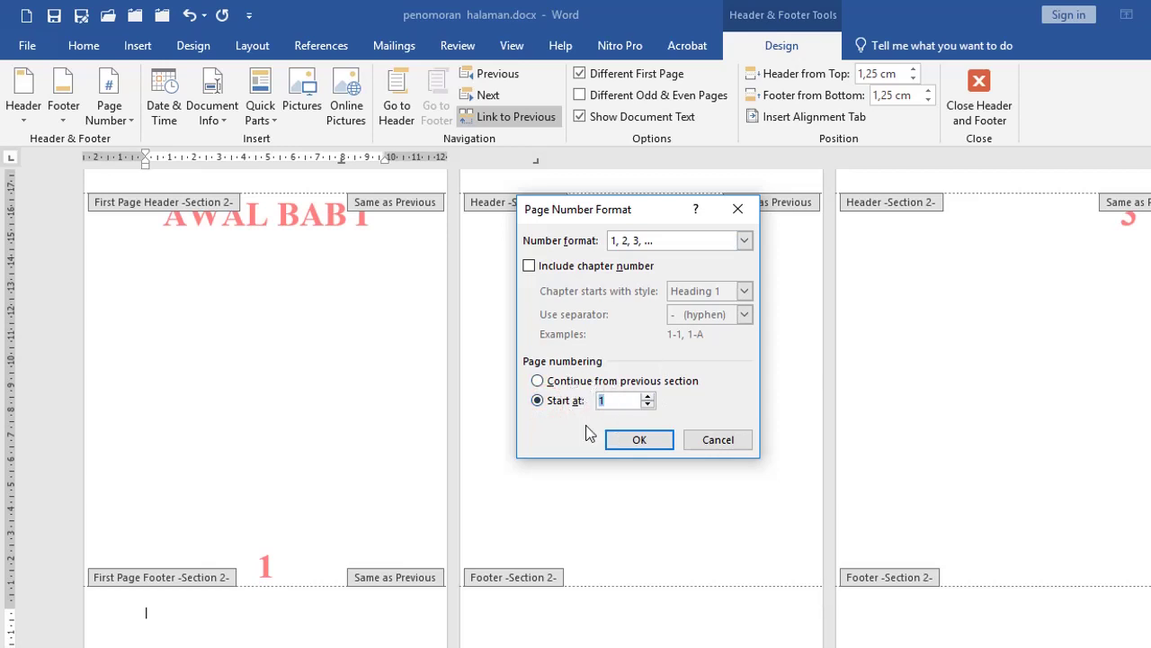
left_click(639, 439)
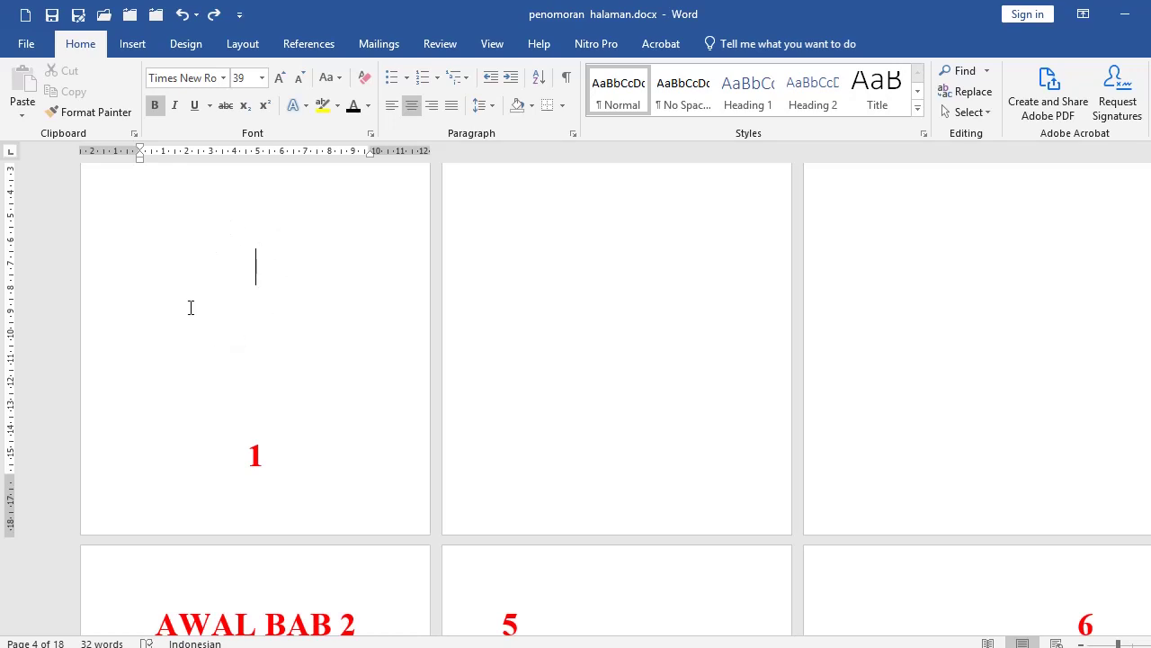
Step: Add a Plain Number 2 bottom-centred page number, remove the extra footer line, and close the footer
scroll(300, 276, "up", 1)
scroll(301, 306, "down", 1)
scroll(300, 311, "up", 1)
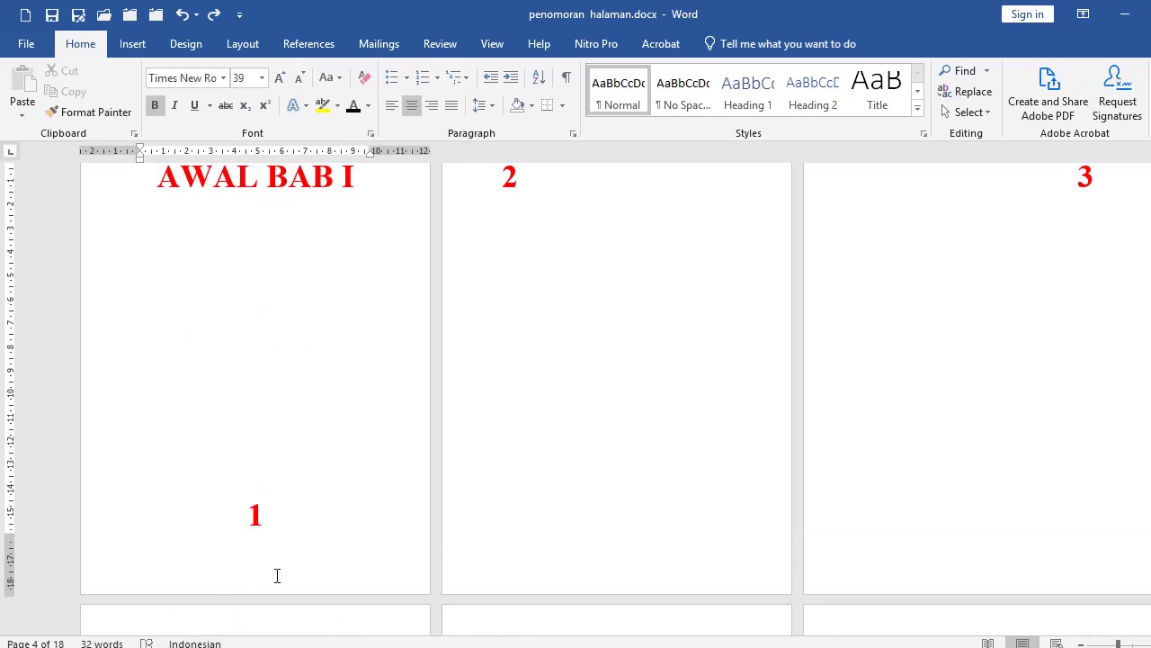
left_click(132, 45)
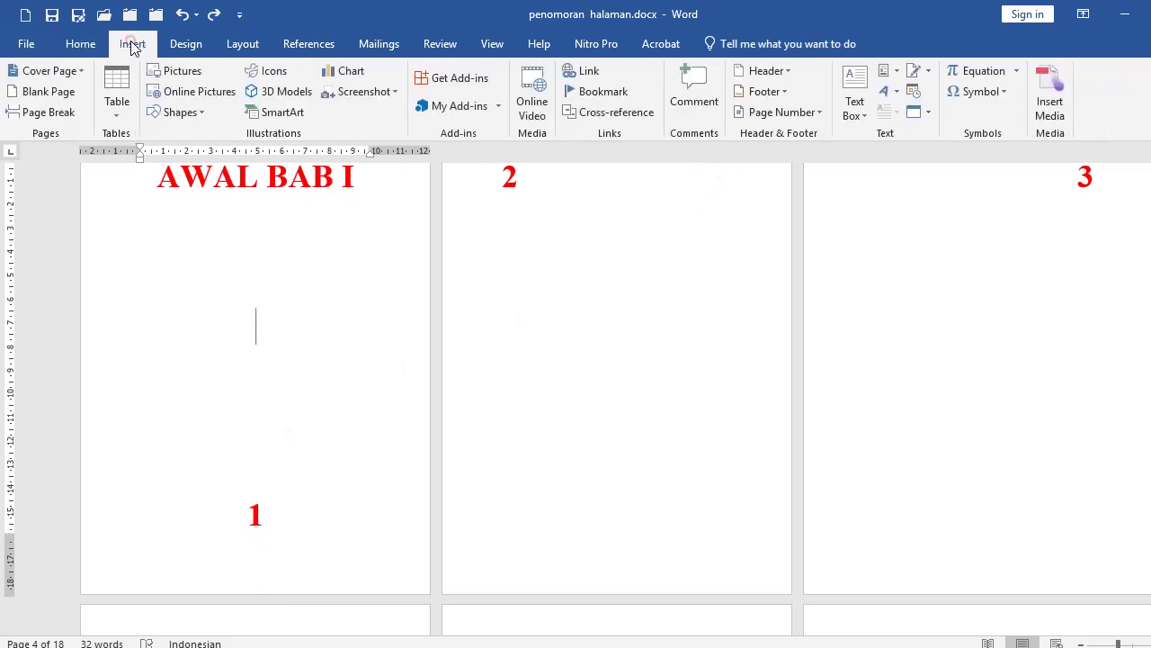
left_click(779, 113)
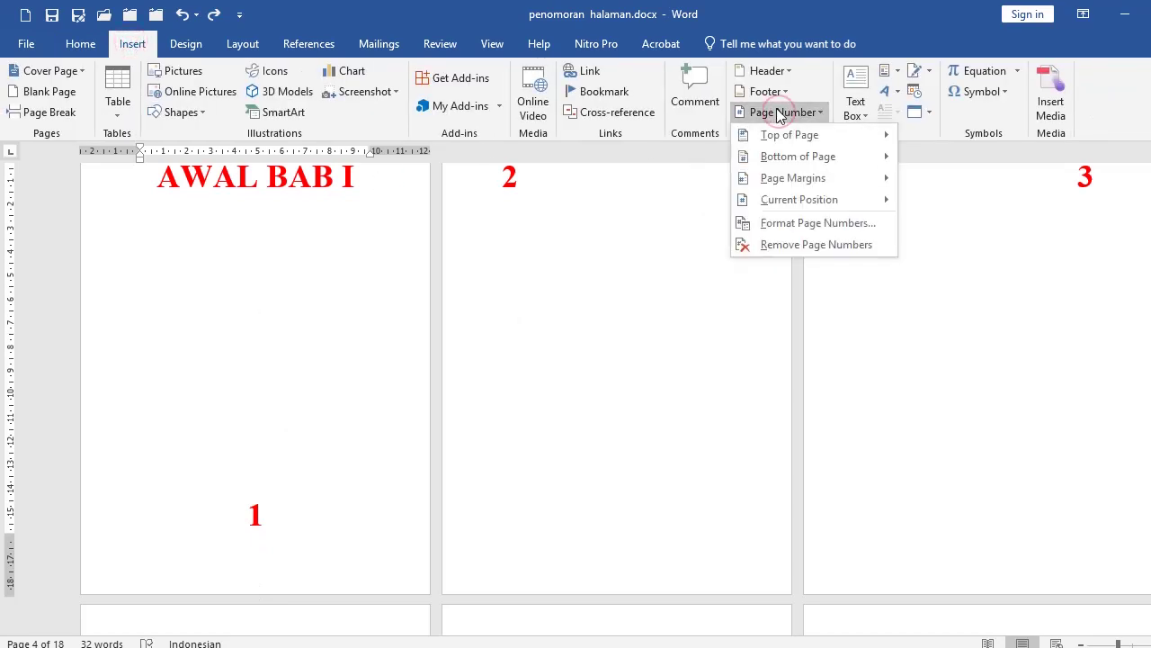
mouse_move(781, 166)
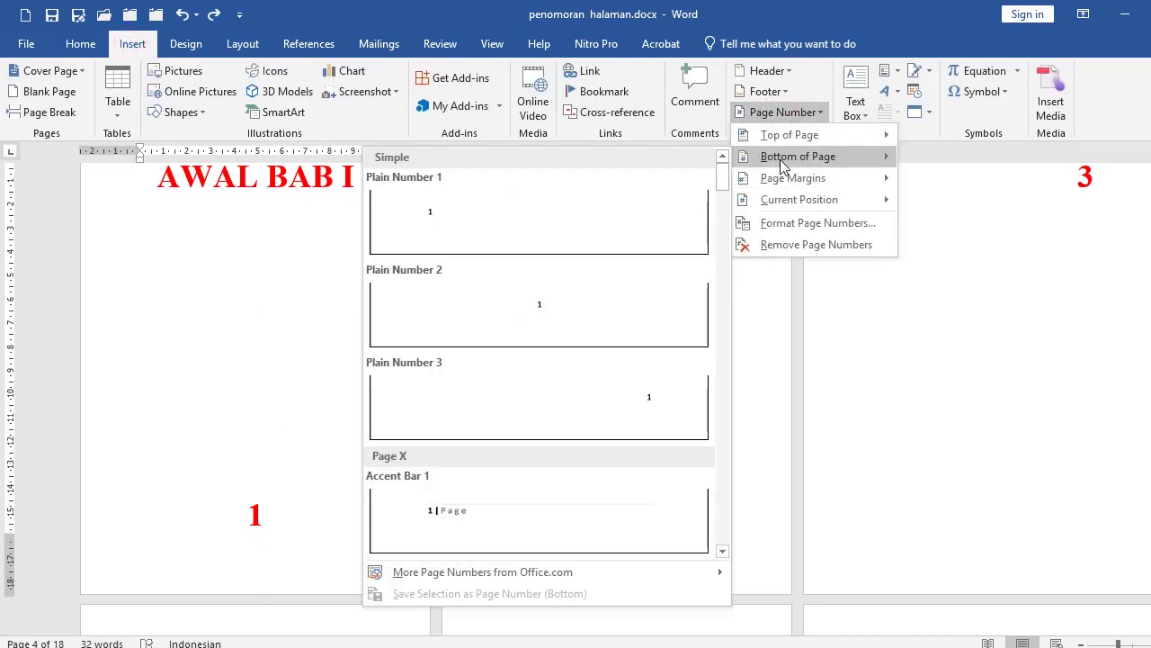
left_click(569, 303)
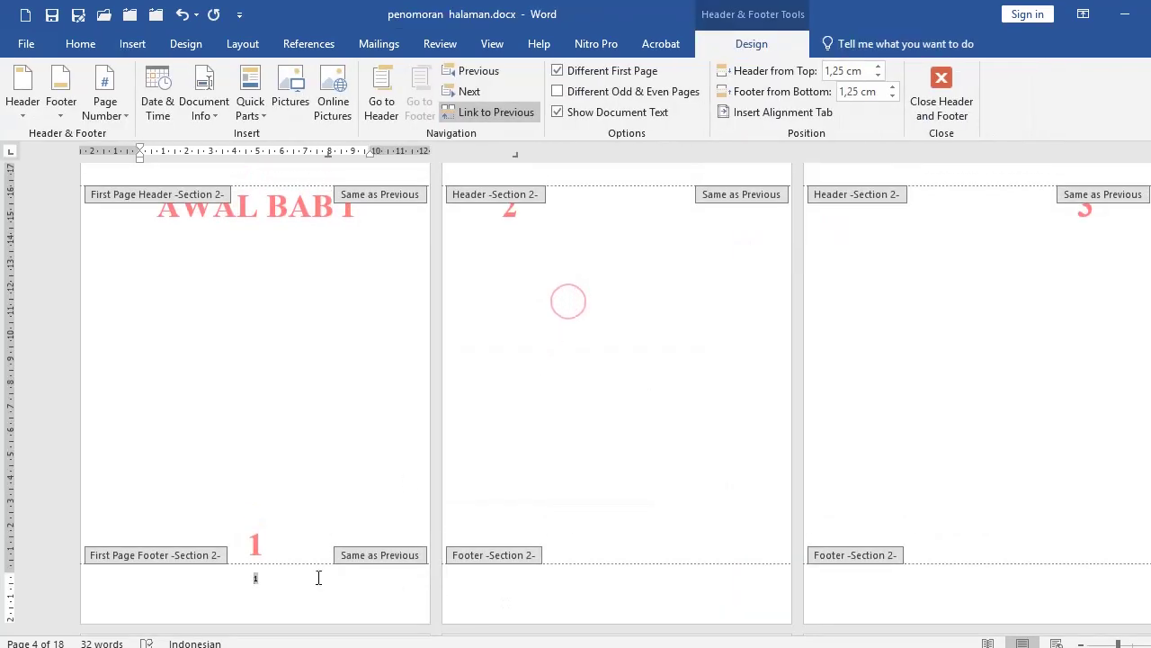
left_click(284, 594)
key("BackSpace")
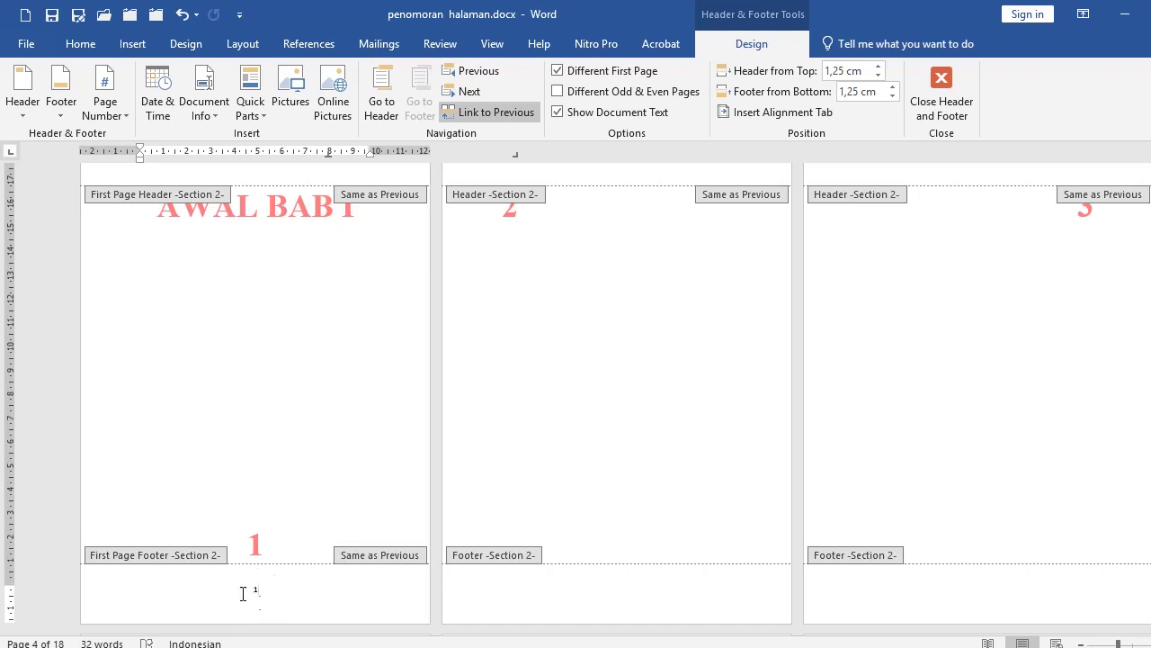
double_click(608, 334)
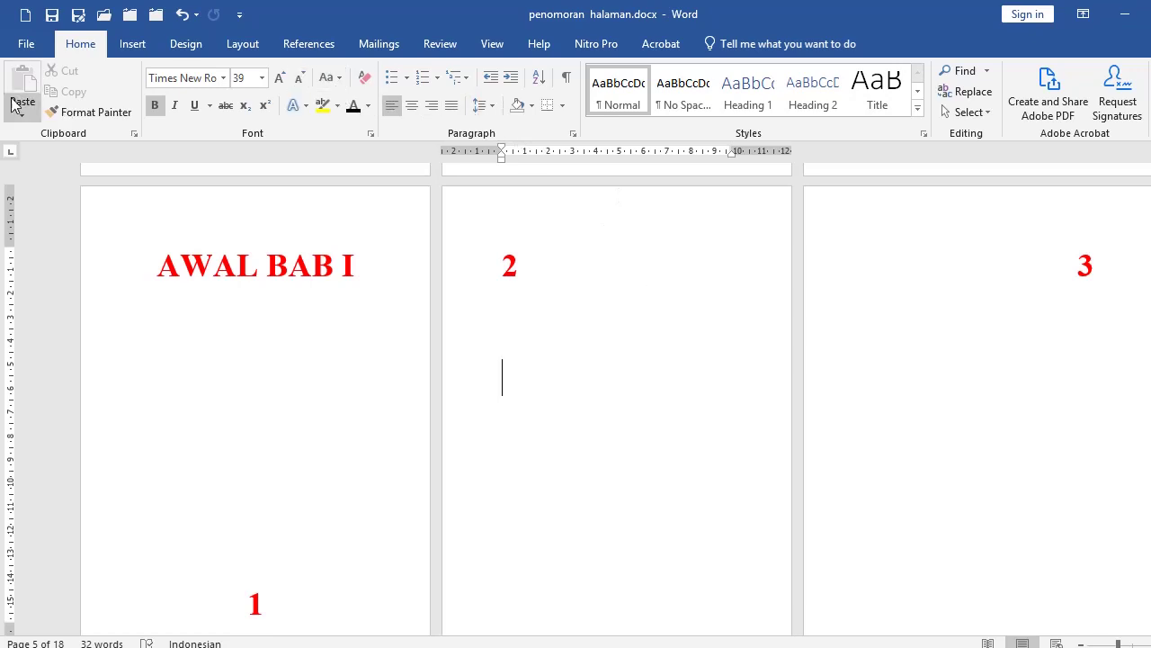
Step: Add a Plain Number 3 top-right page number to the later chapter pages and close the header
left_click(132, 44)
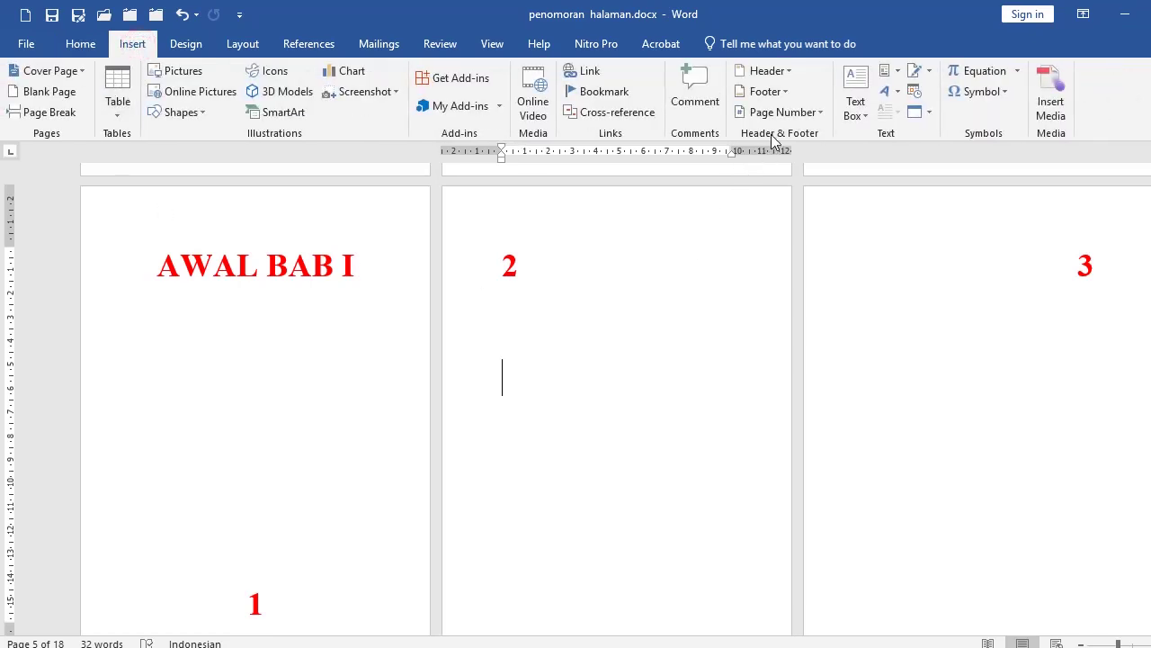
left_click(779, 114)
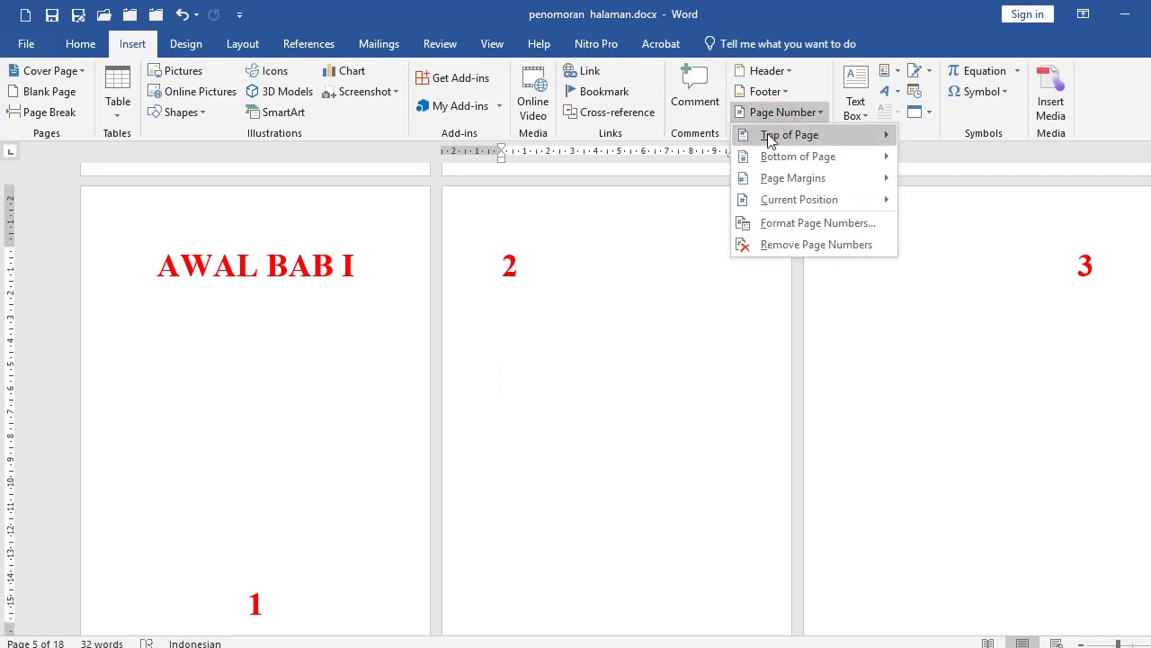
mouse_move(770, 140)
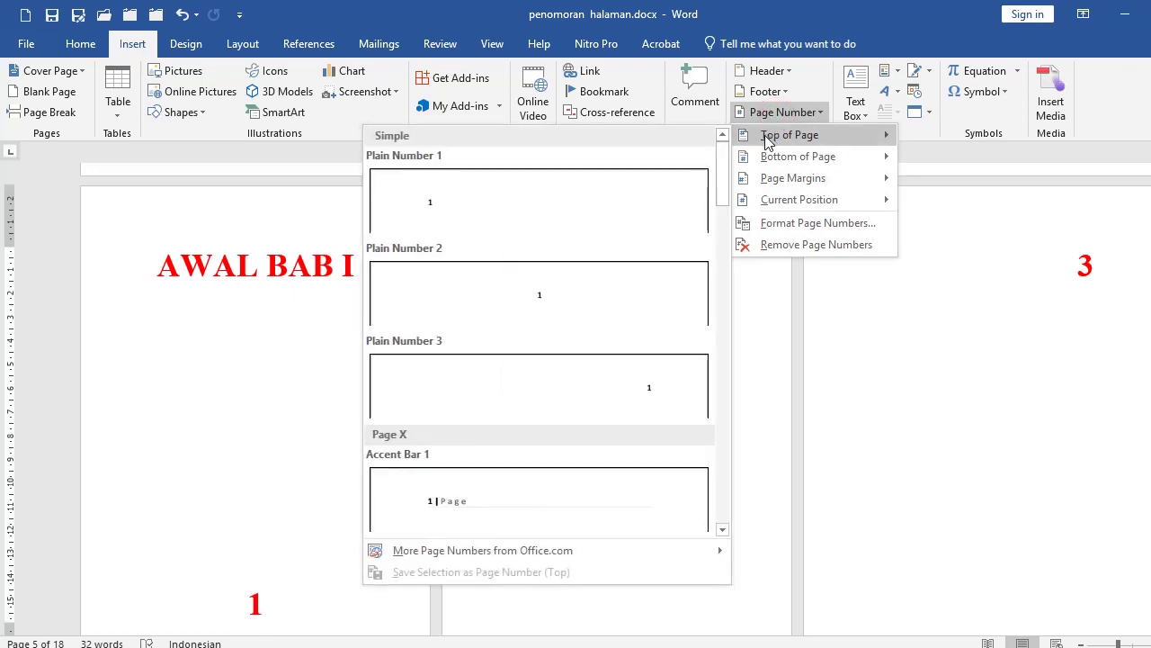
left_click(577, 392)
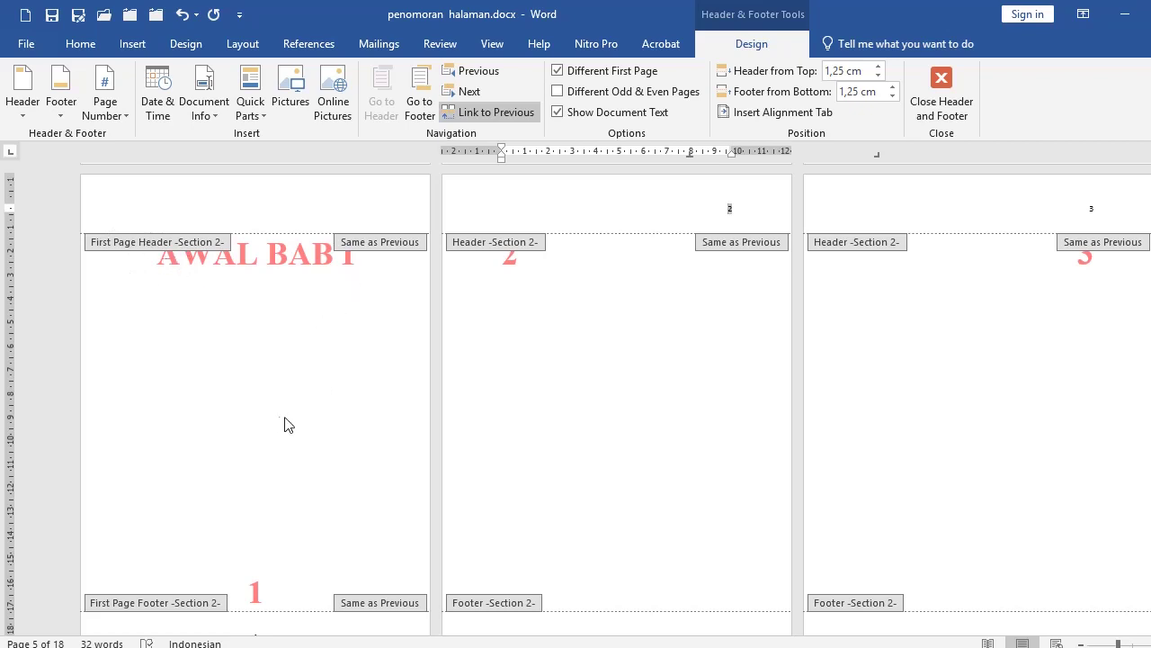
double_click(248, 416)
scroll(264, 294, "down", 1)
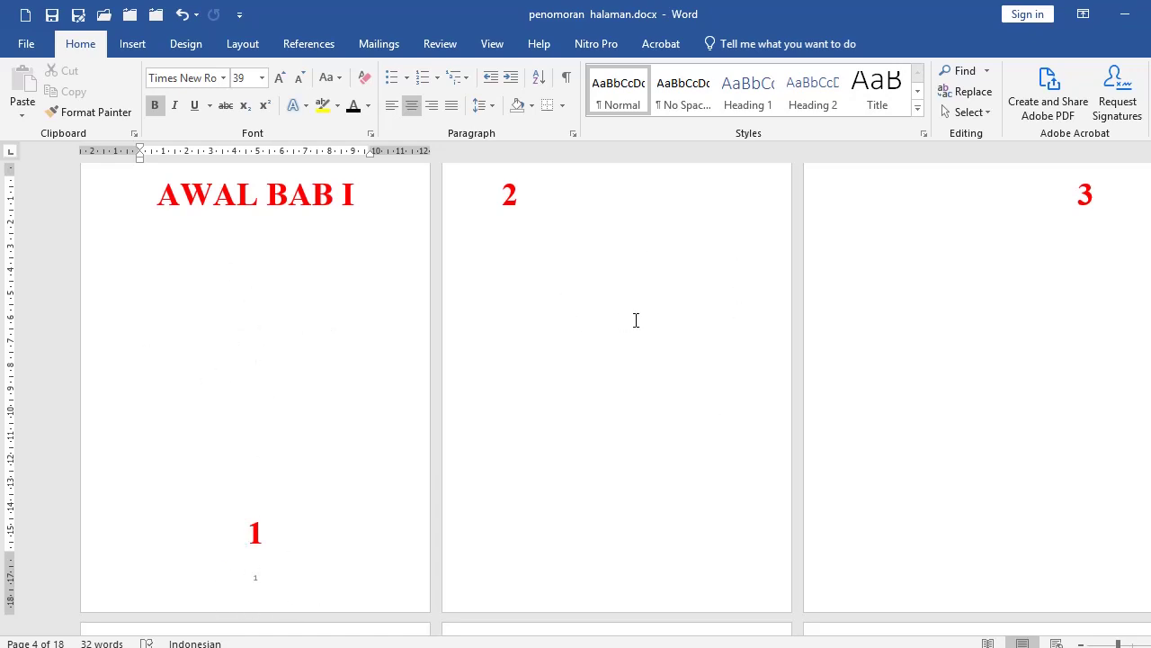
scroll(636, 320, "up", 1)
scroll(639, 462, "down", 2)
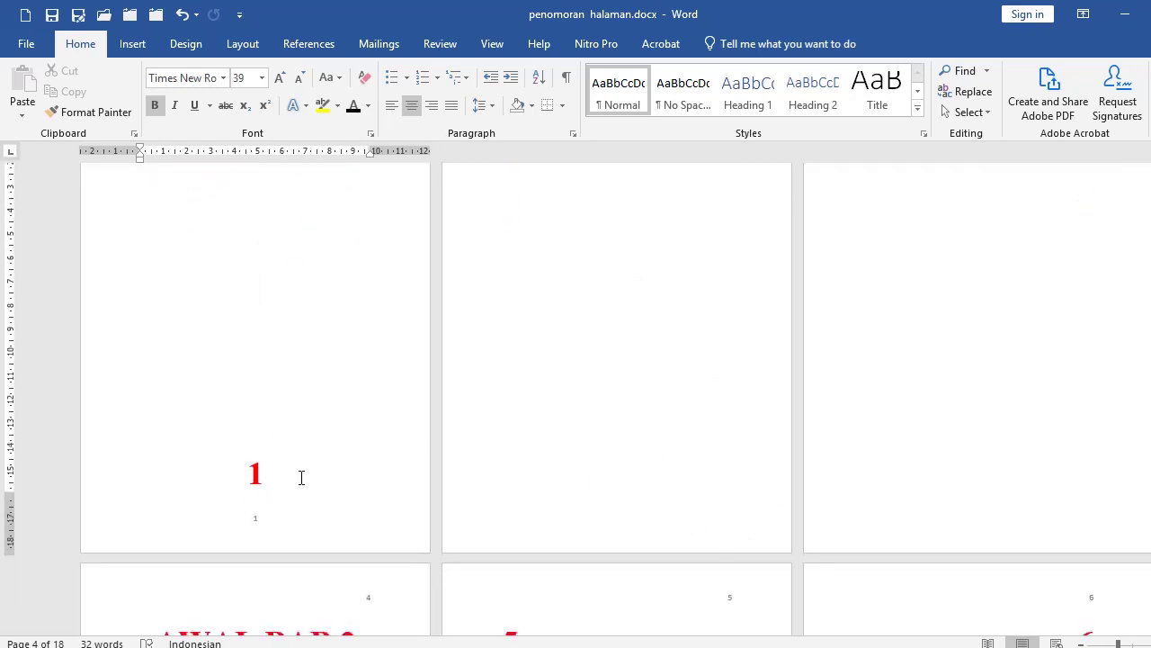
scroll(622, 332, "up", 2)
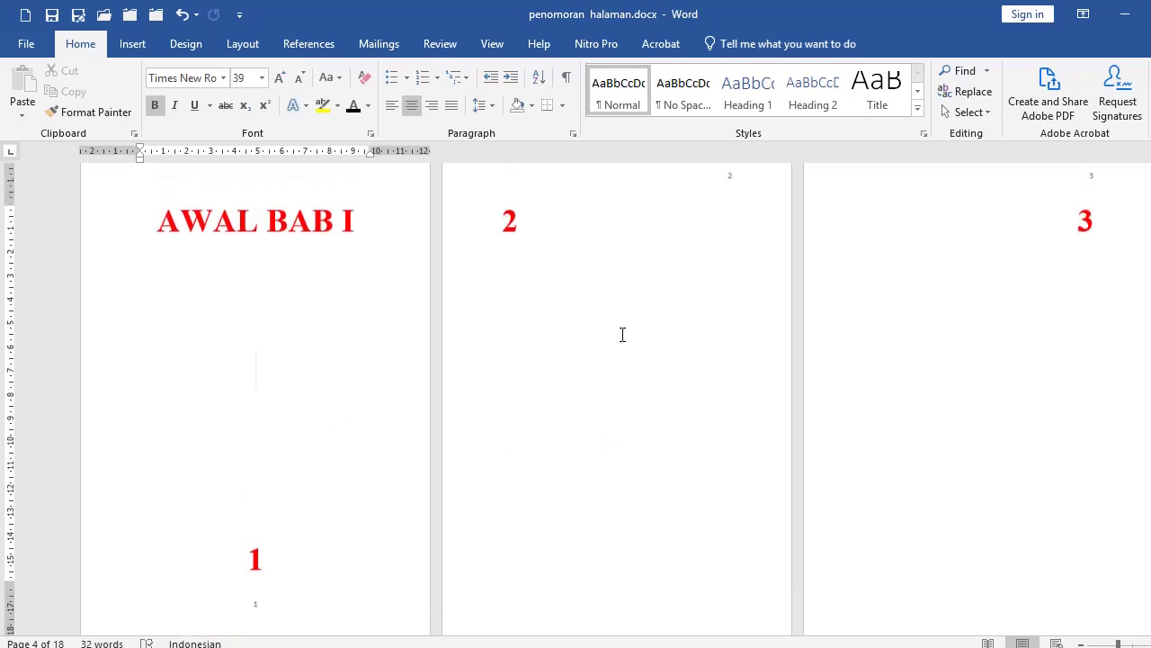
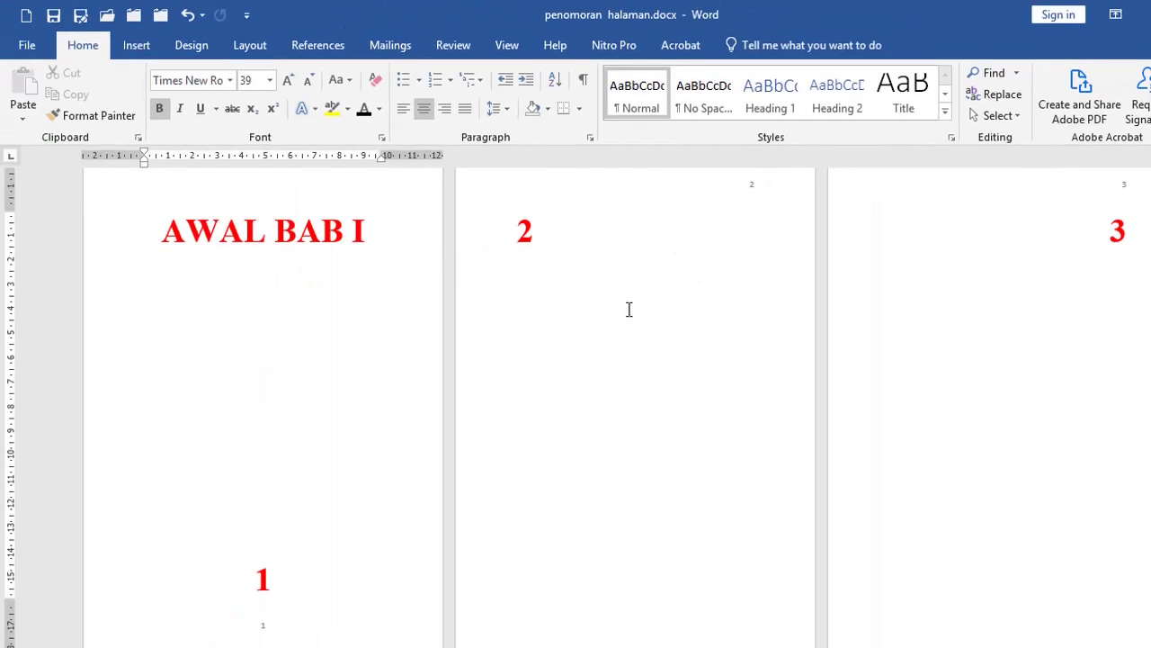
Step: Place the insertion point before the AWAL BAB 2 heading
scroll(628, 309, "down", 1)
scroll(629, 310, "down", 5)
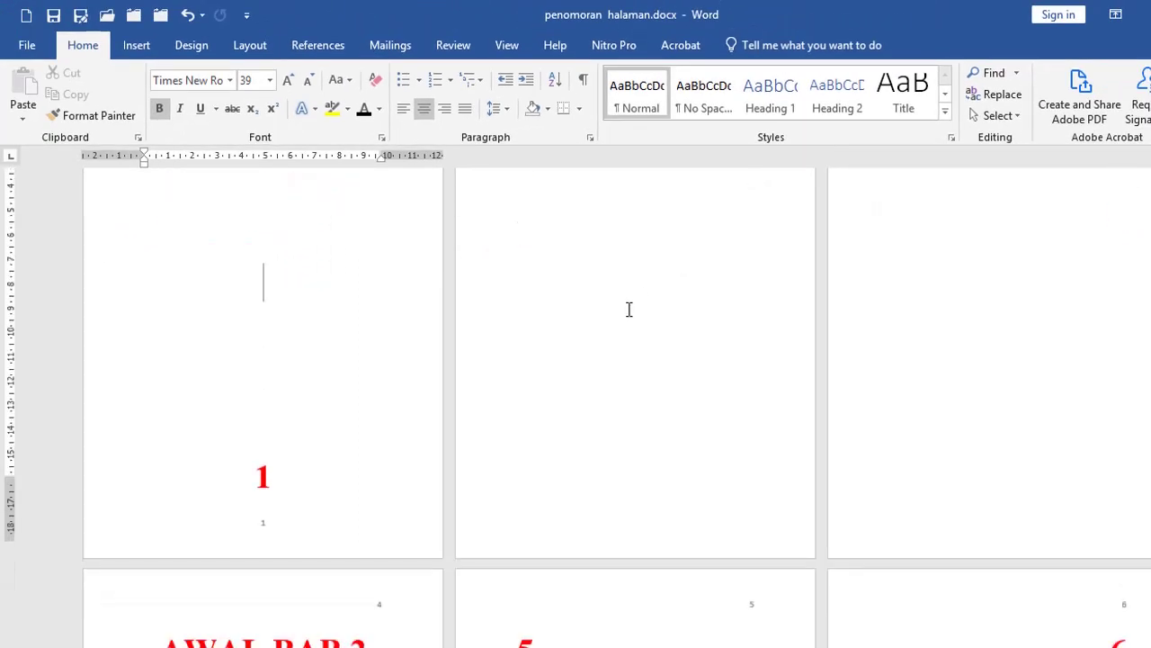
scroll(629, 309, "down", 2)
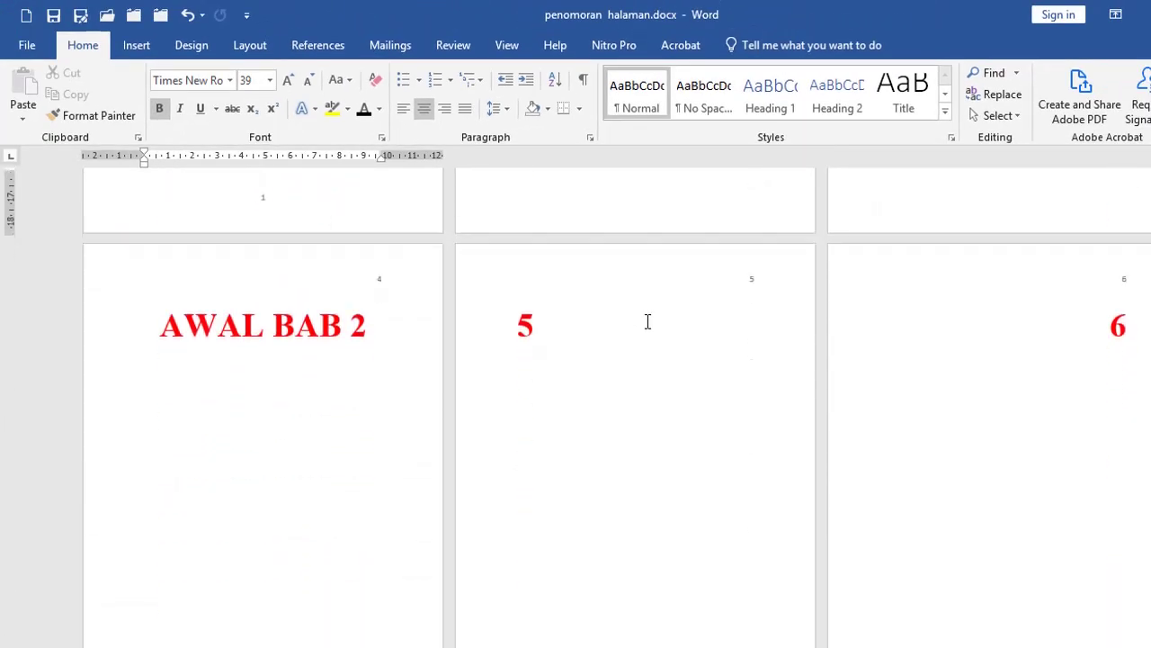
scroll(650, 325, "up", 1)
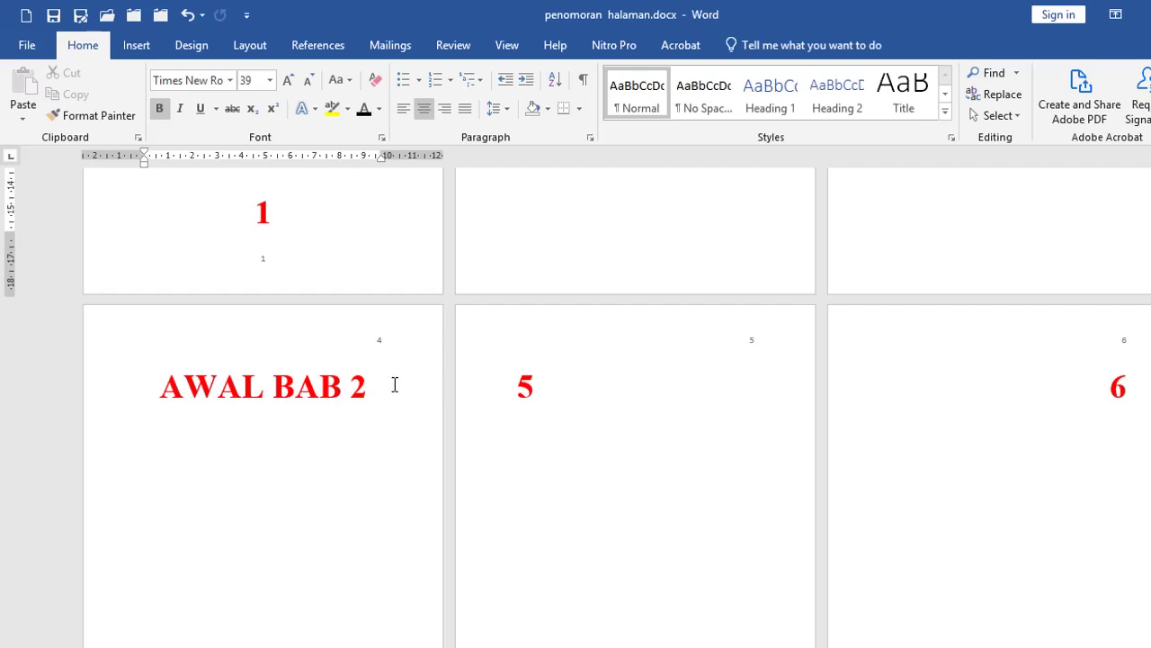
scroll(398, 384, "down", 1)
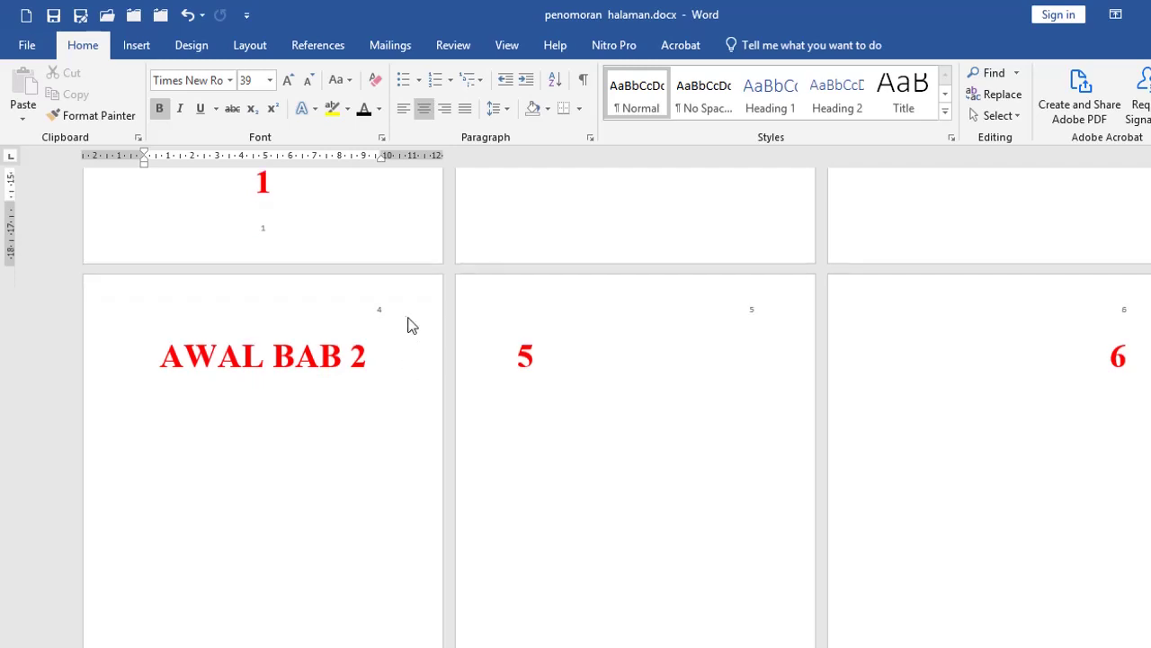
scroll(385, 320, "down", 2)
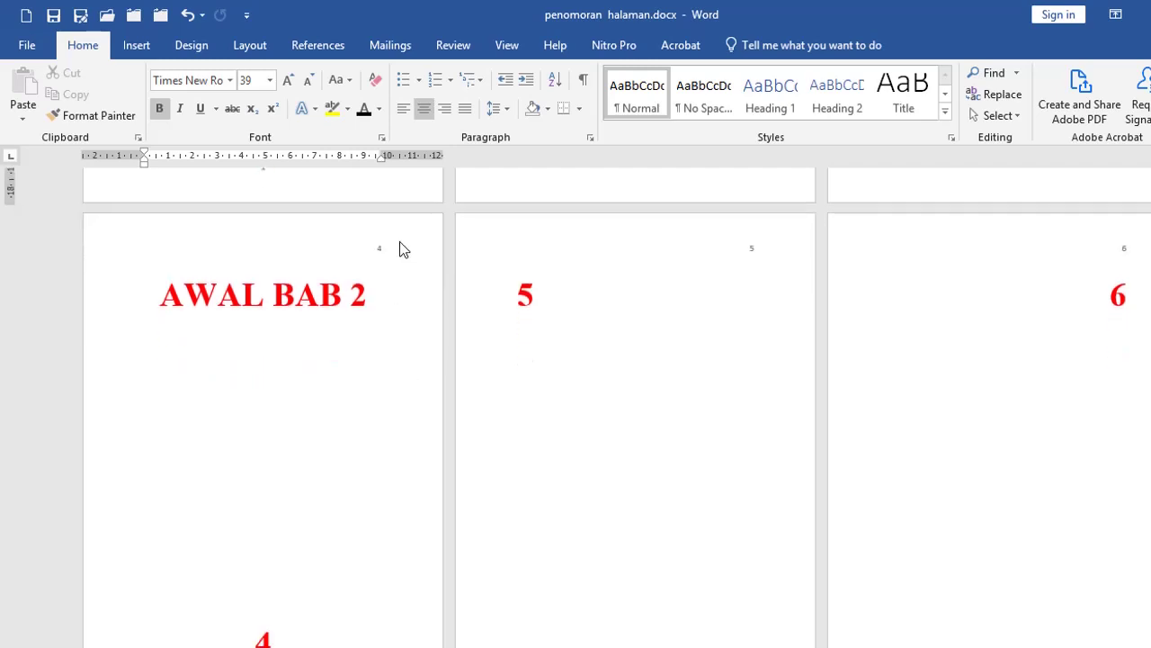
scroll(399, 241, "down", 1)
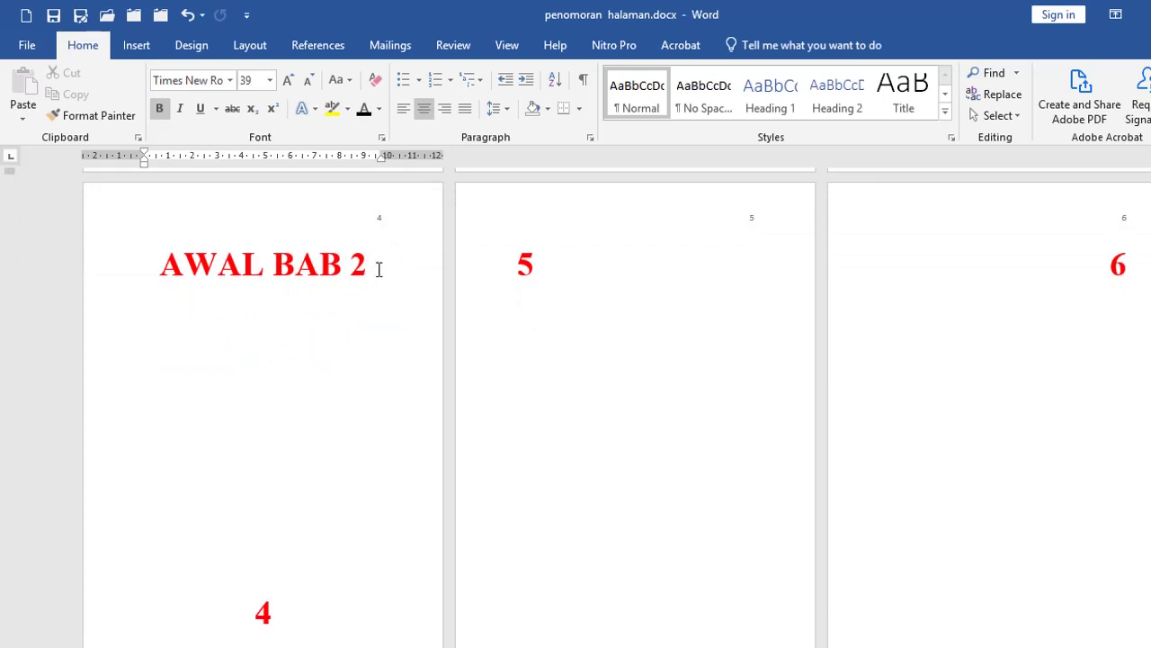
scroll(270, 540, "down", 3)
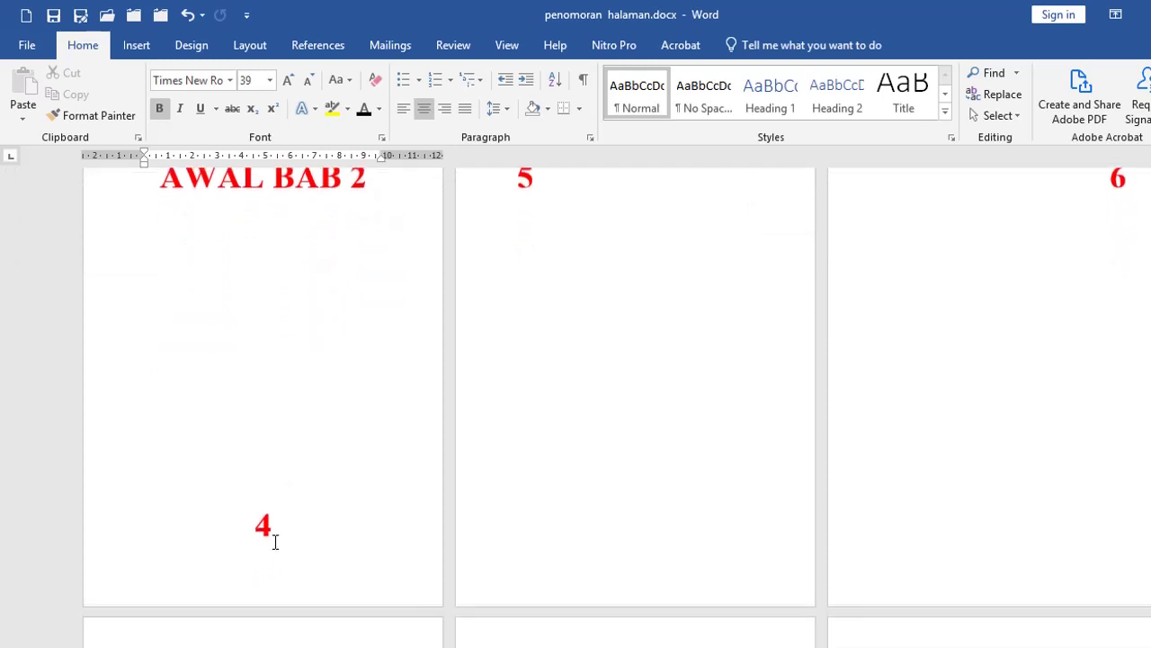
scroll(292, 544, "up", 3)
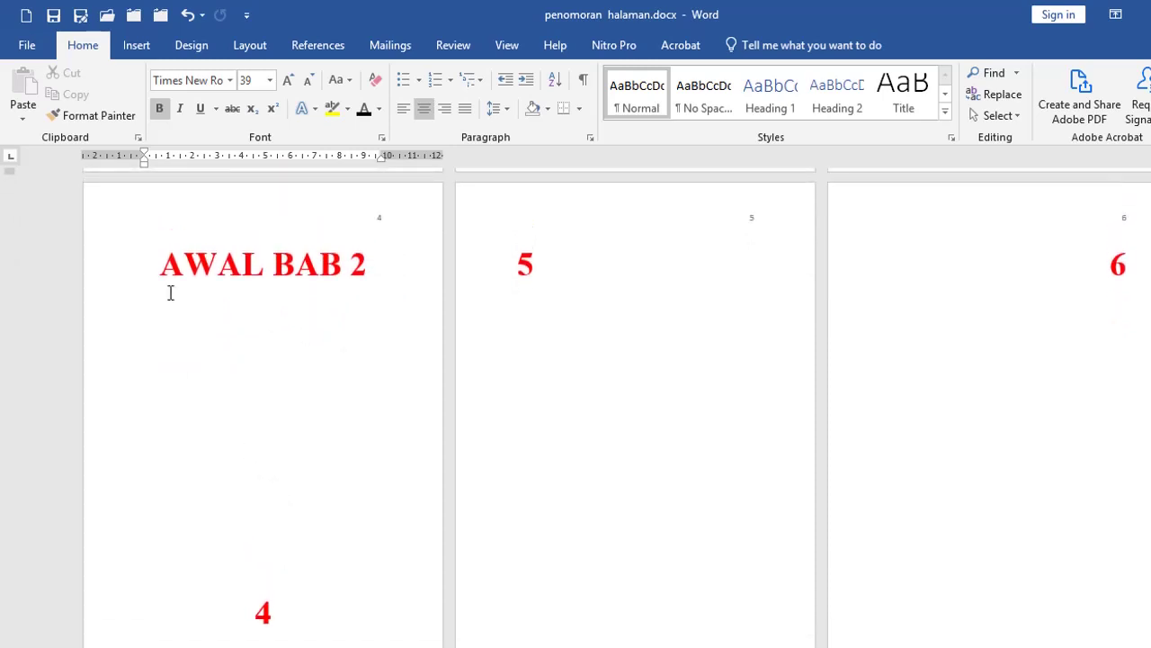
left_click(160, 265)
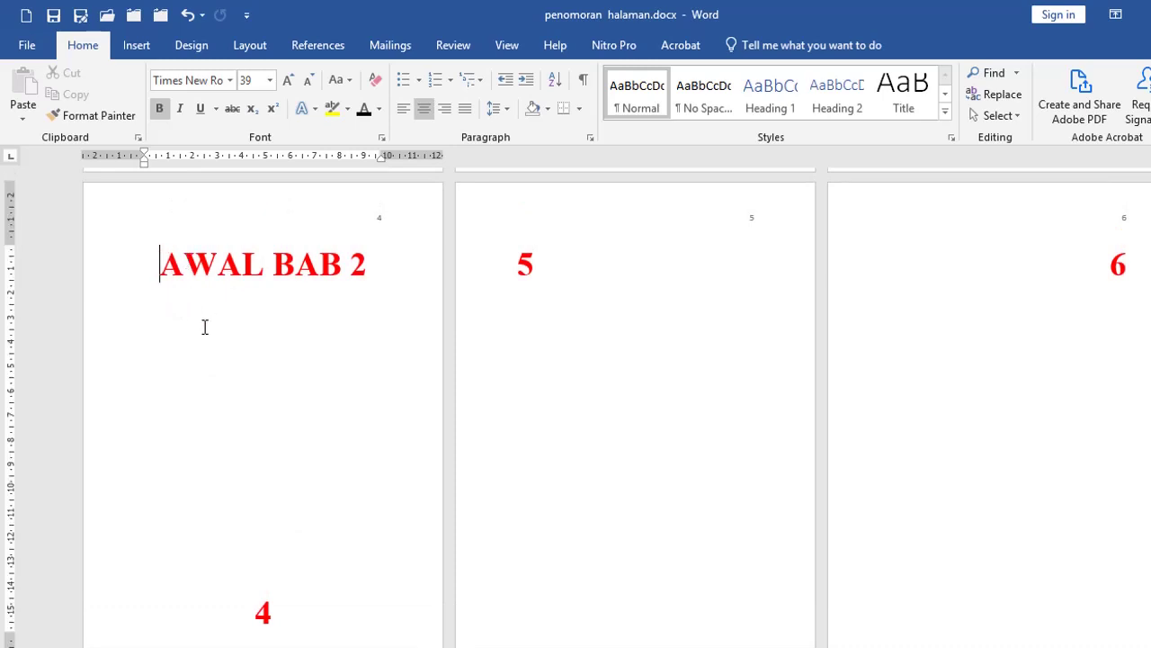
left_click(142, 265)
Step: Apply Page Setup with Apply to set to This point forward, starting a new section
left_click(252, 46)
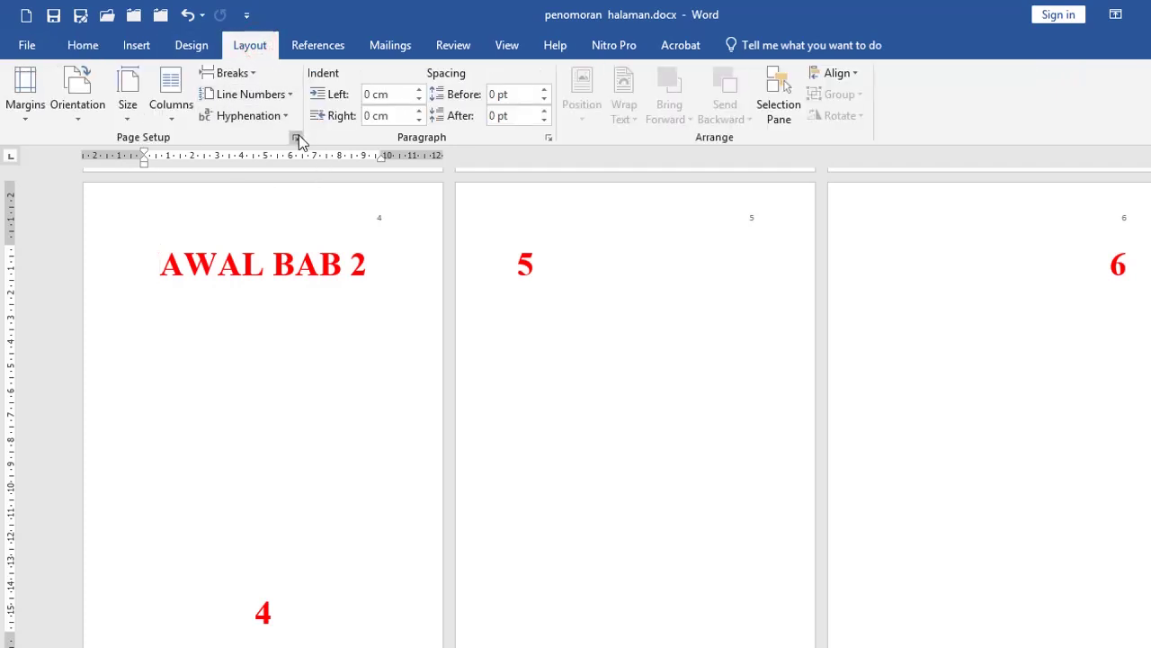
left_click(295, 138)
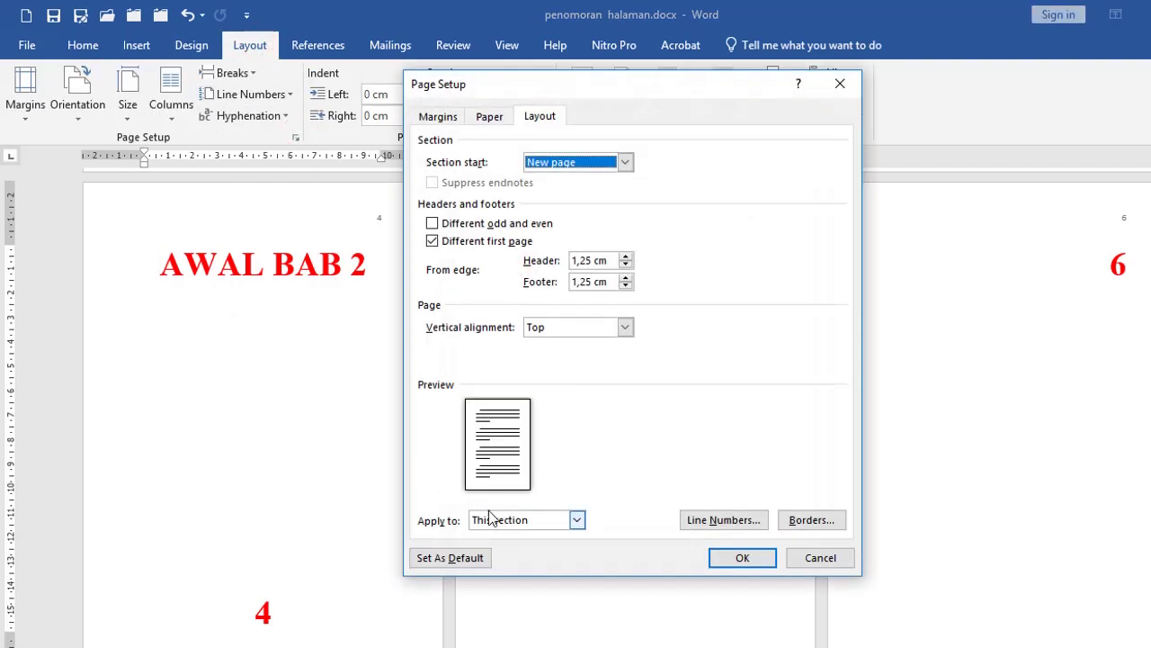
left_click(486, 519)
left_click(490, 543)
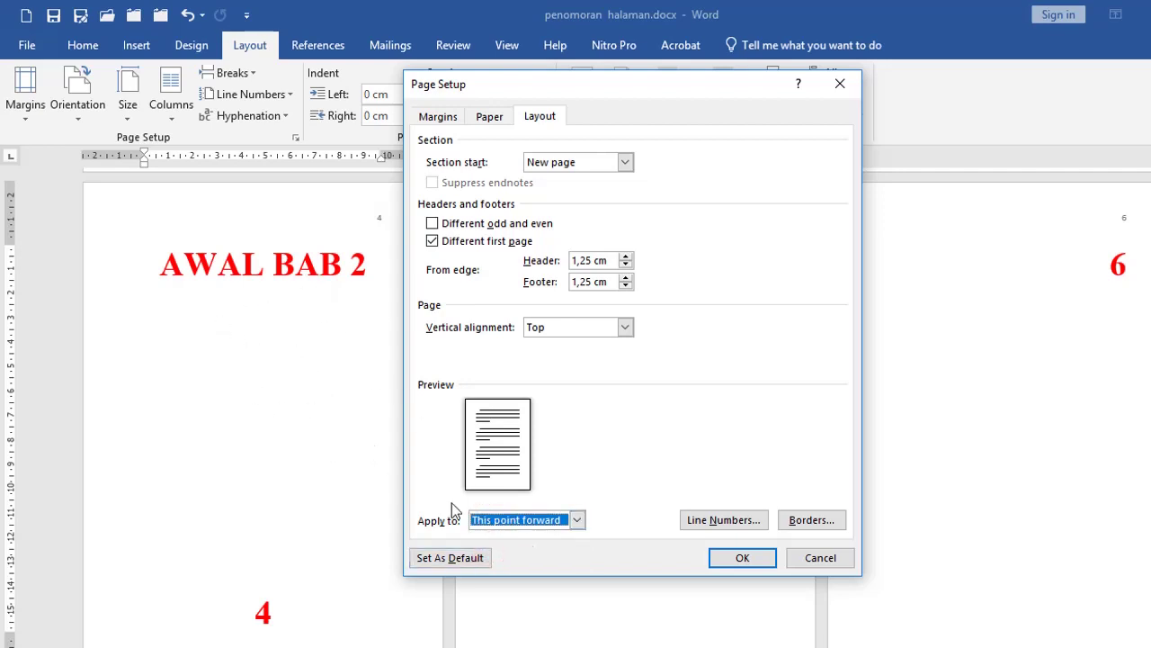
left_click(744, 558)
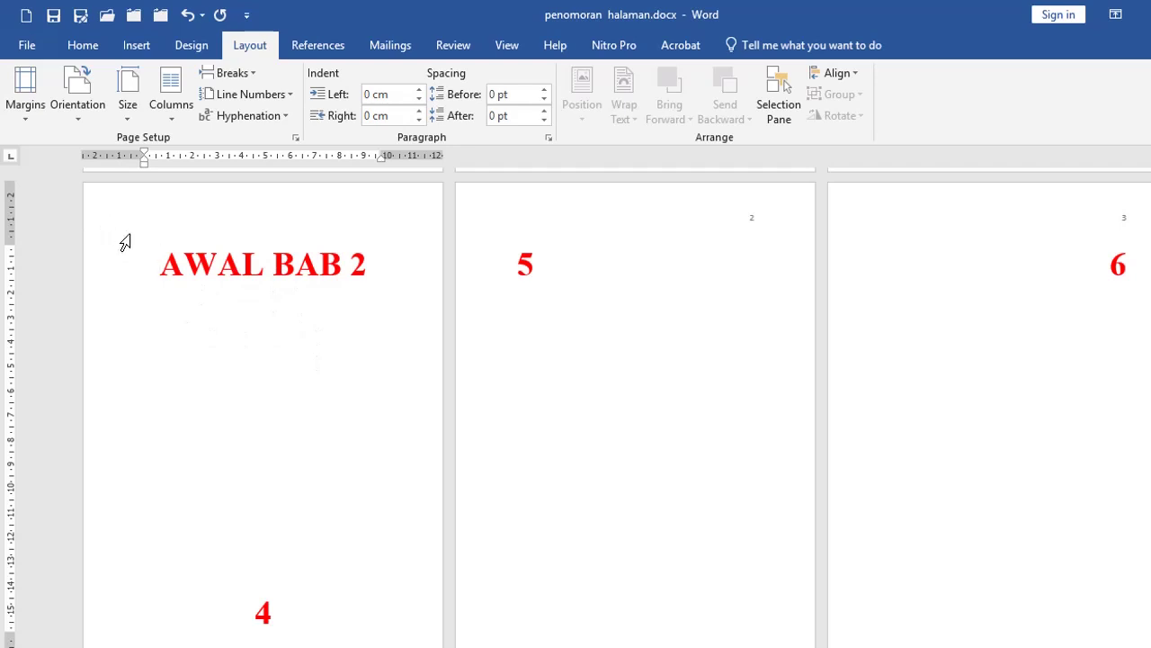
scroll(115, 270, "up", 1)
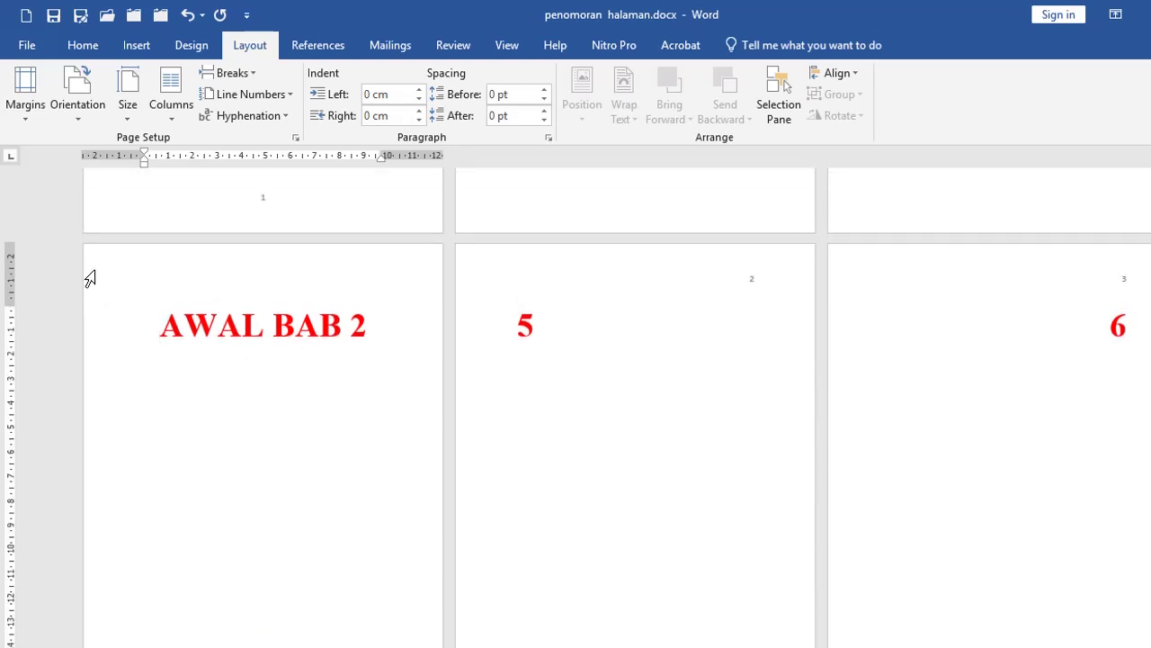
double_click(90, 279)
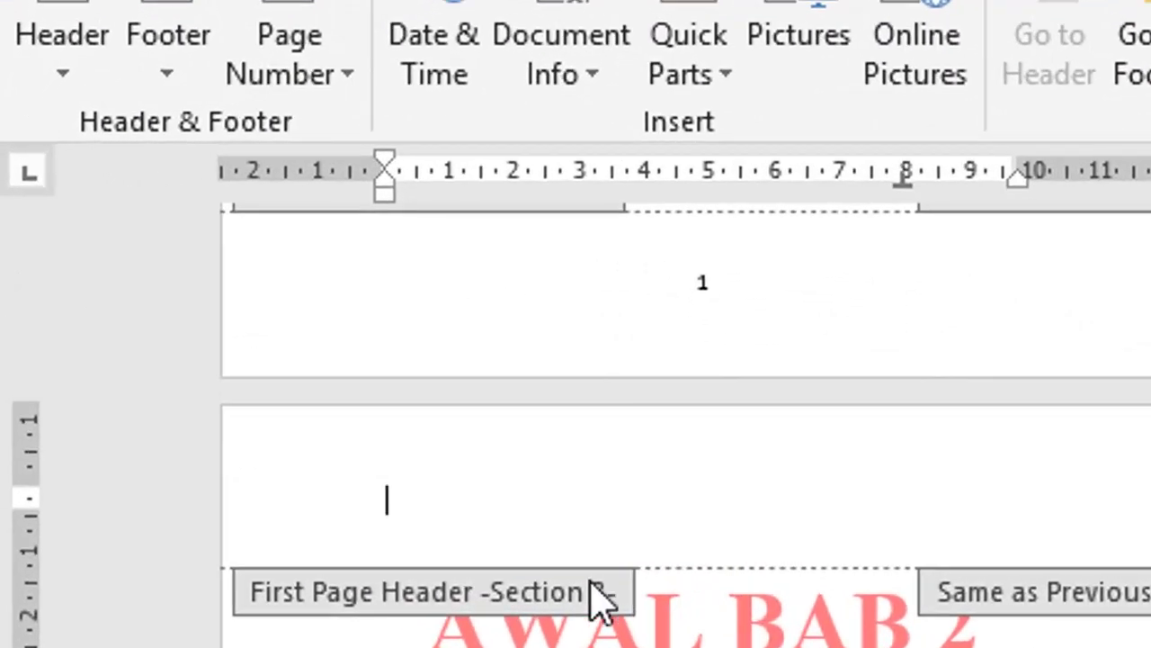
scroll(591, 597, "up", 3)
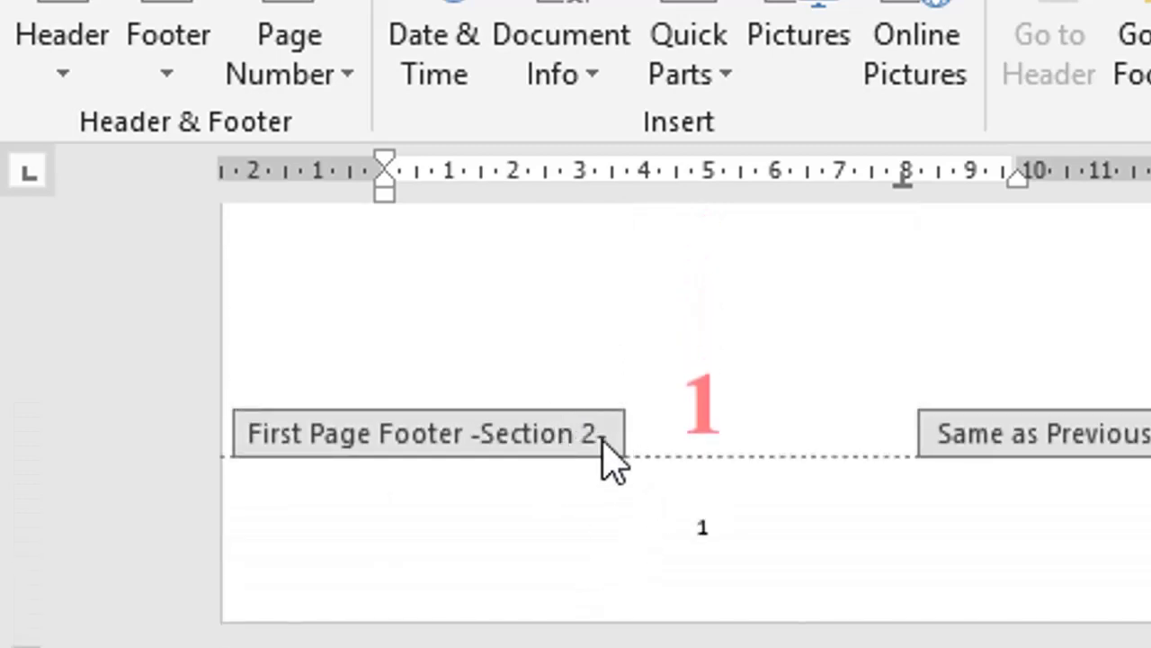
key("Escape")
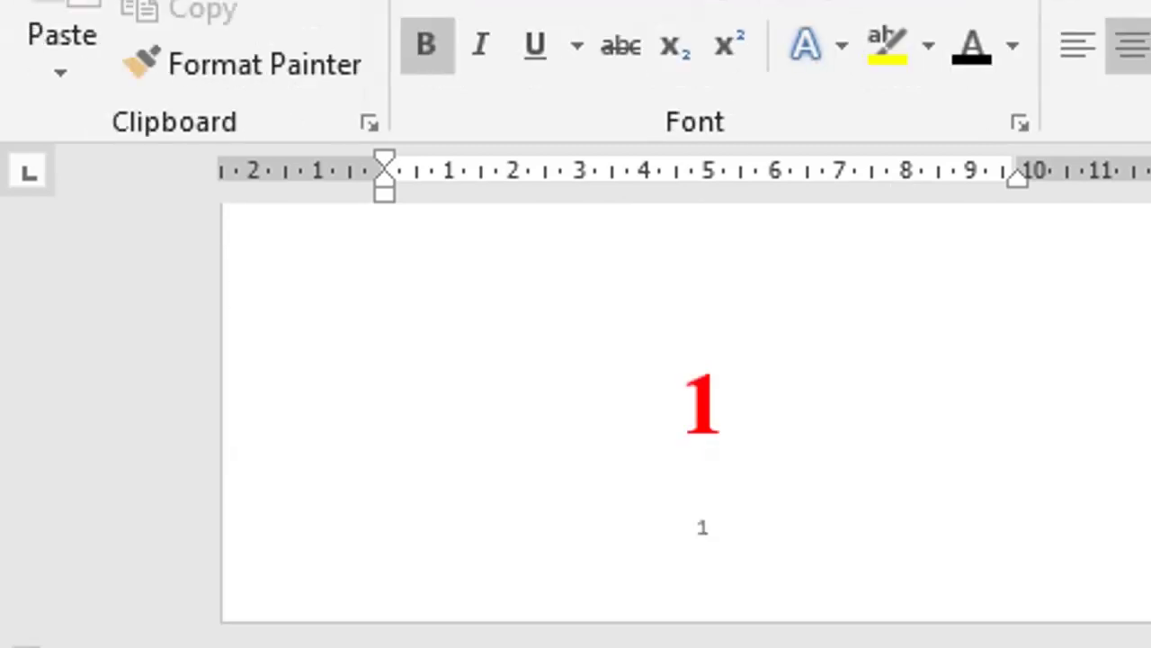
scroll(702, 414, "down", 5)
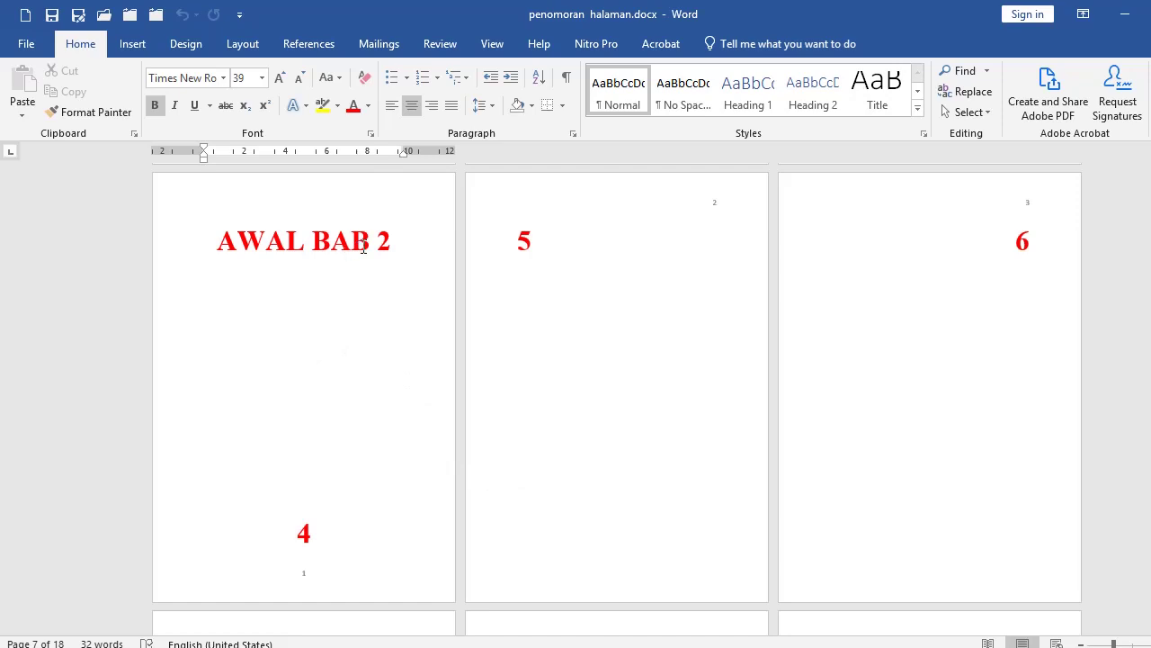
scroll(359, 410, "down", 2)
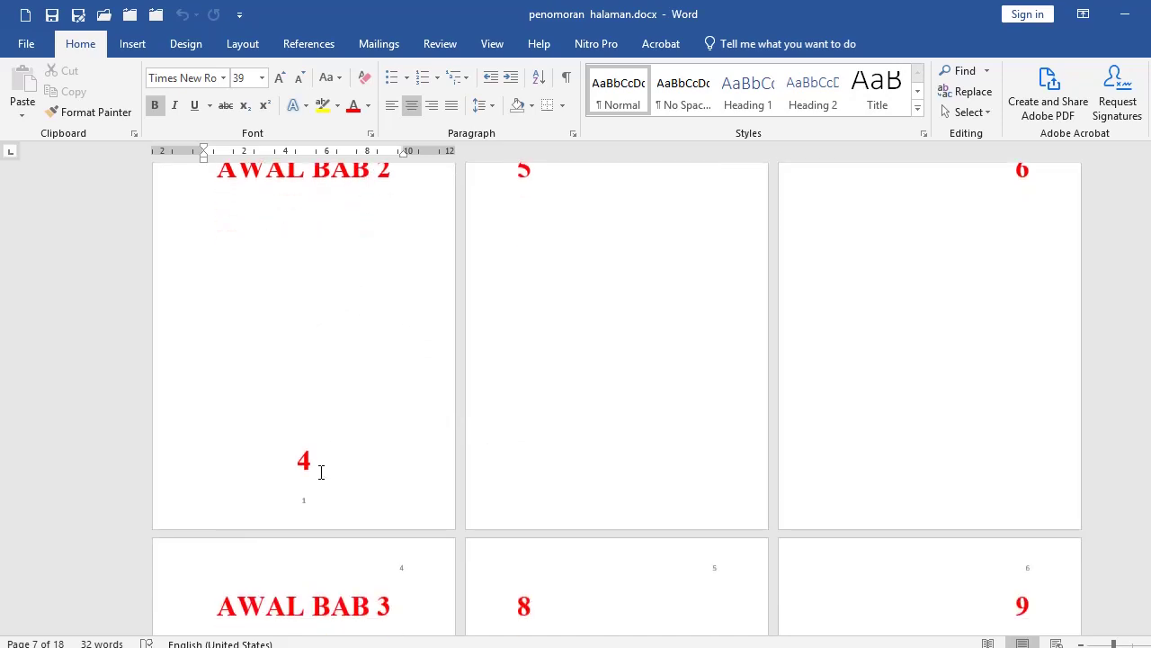
scroll(321, 471, "up", 1)
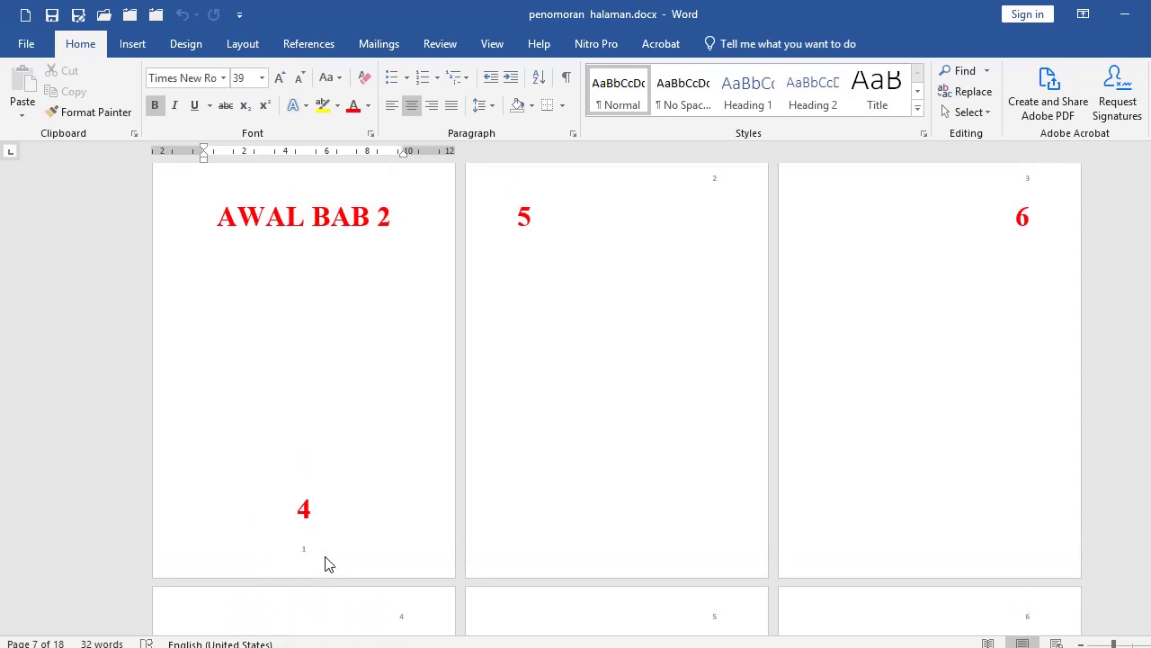
Step: Set the AWAL BAB 2 section's page numbering to Continue from previous section
double_click(171, 567)
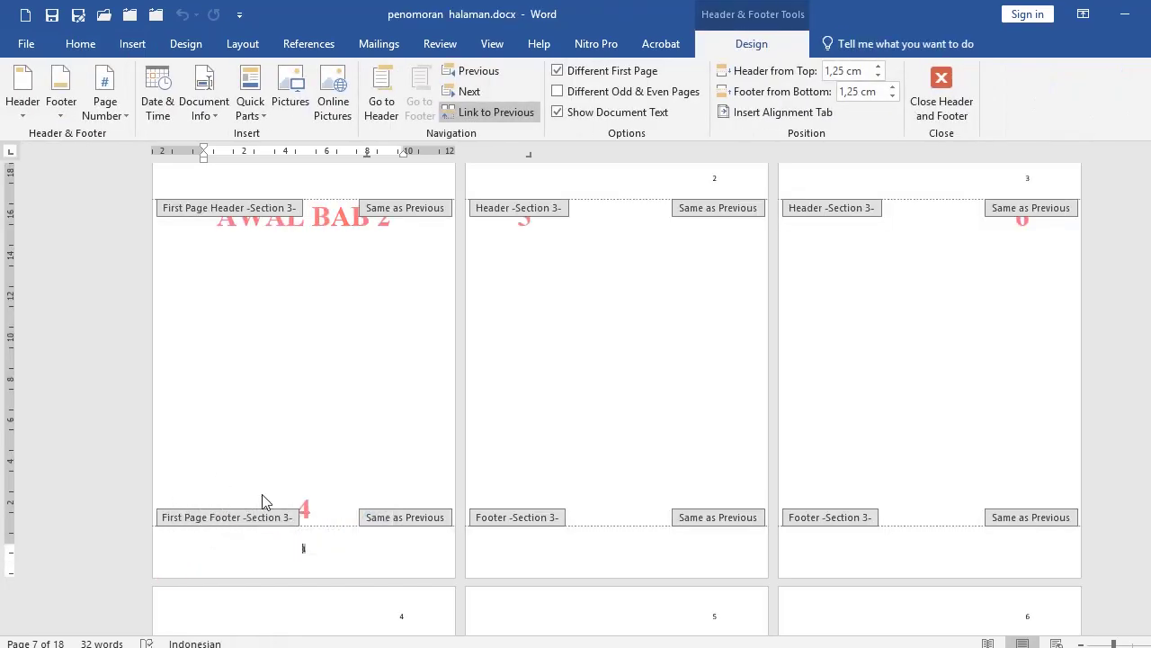
left_click(125, 115)
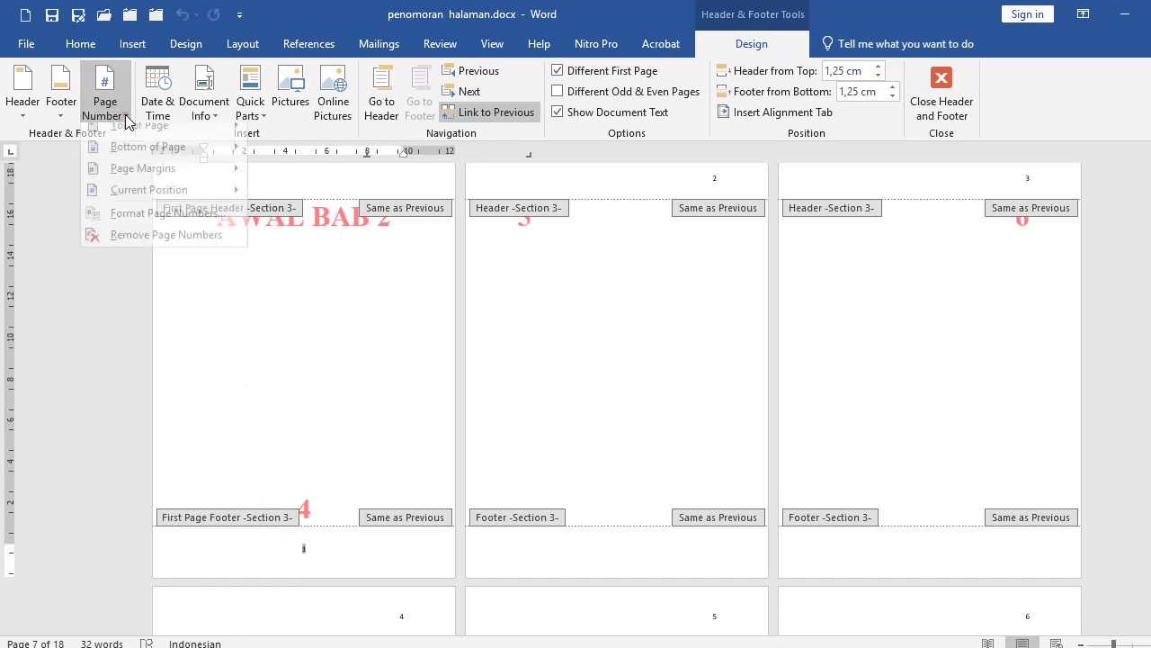
left_click(149, 224)
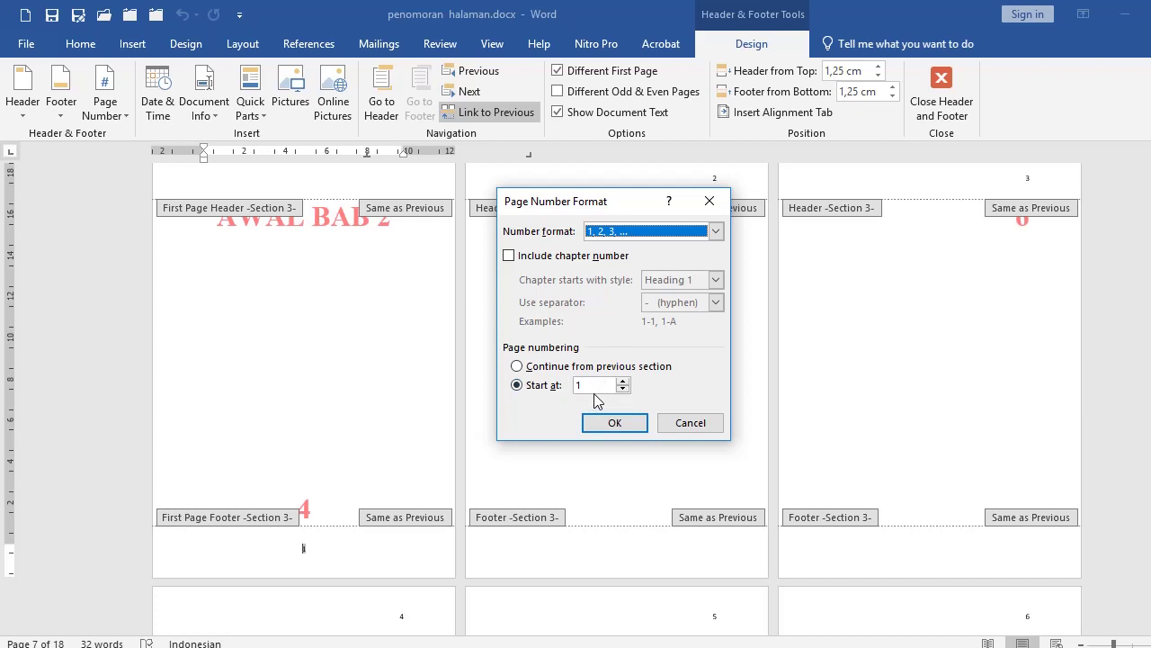
left_click(536, 371)
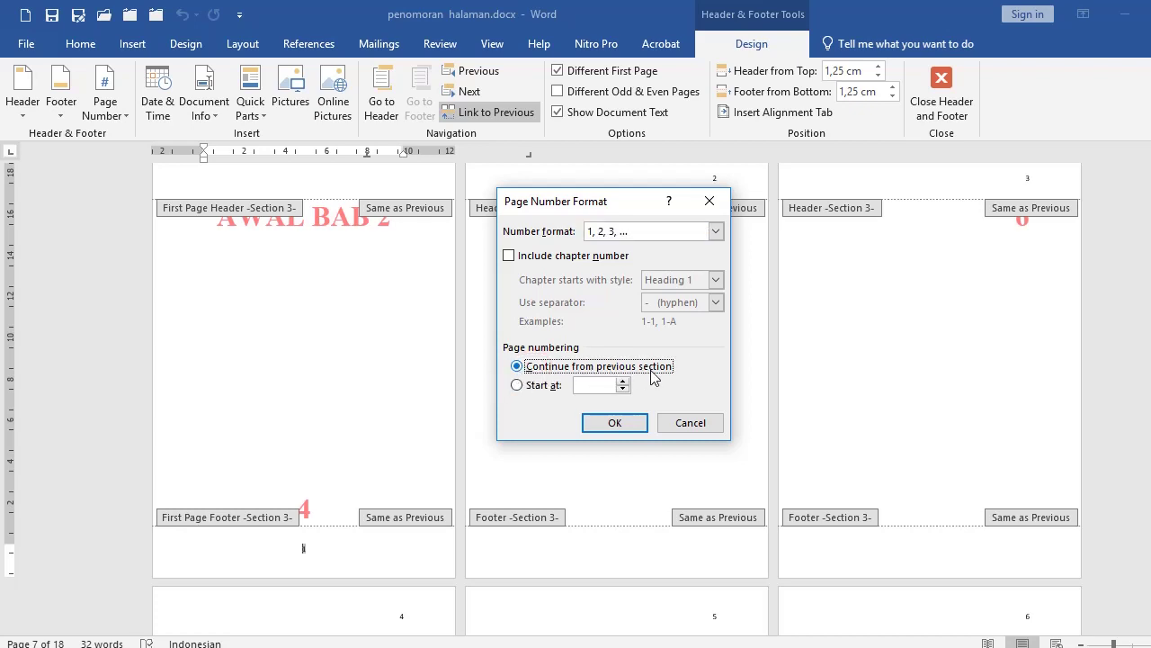
left_click(615, 422)
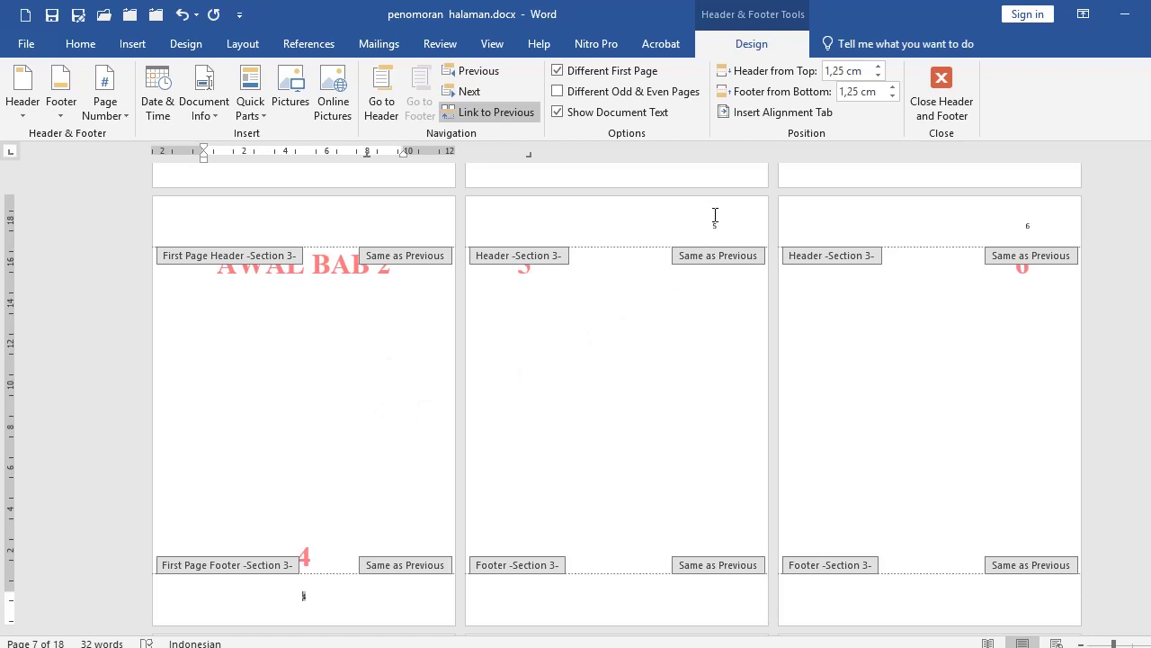
Step: Leave footer editing and place the insertion point before AWAL BAB 3
scroll(943, 347, "down", 5)
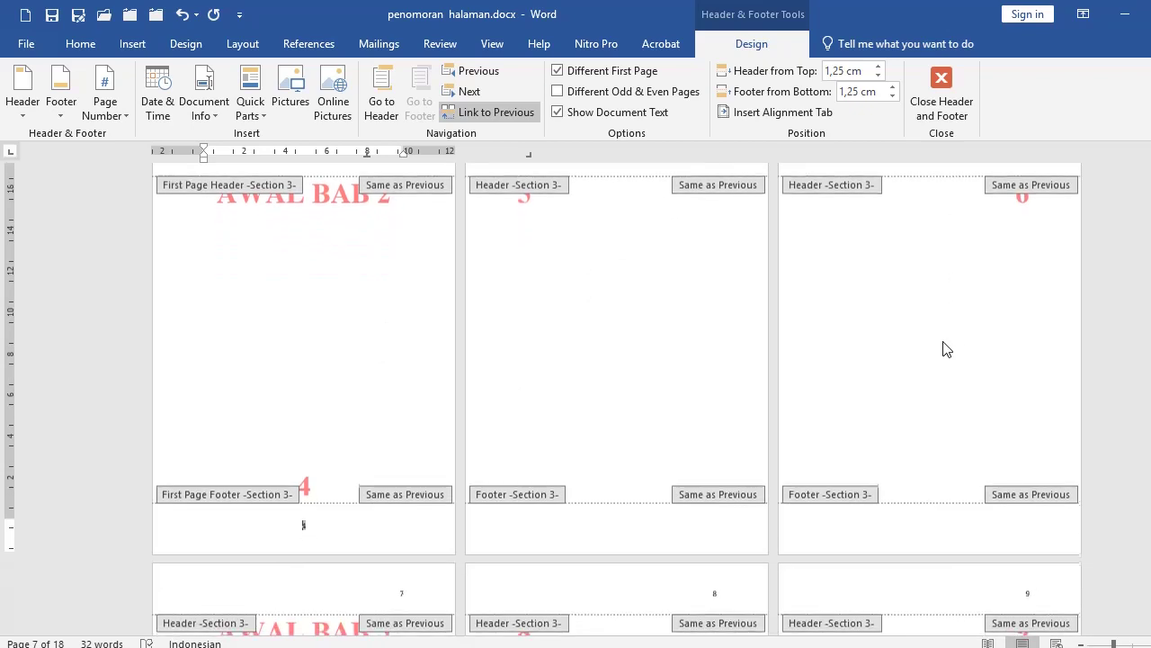
double_click(267, 543)
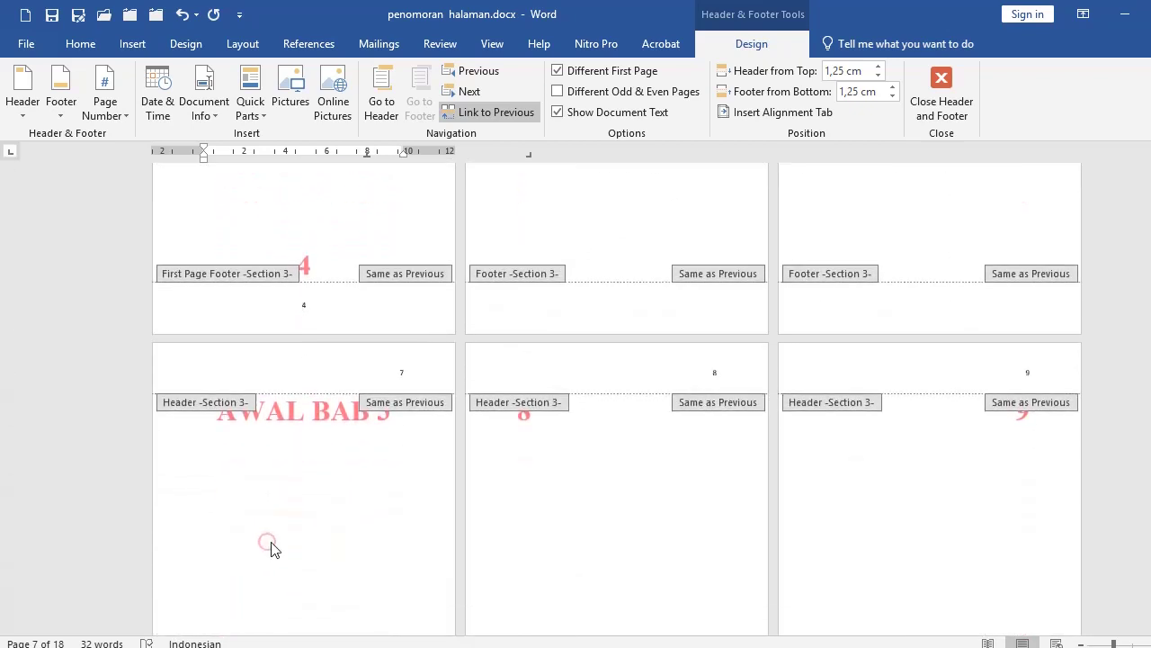
left_click(314, 506)
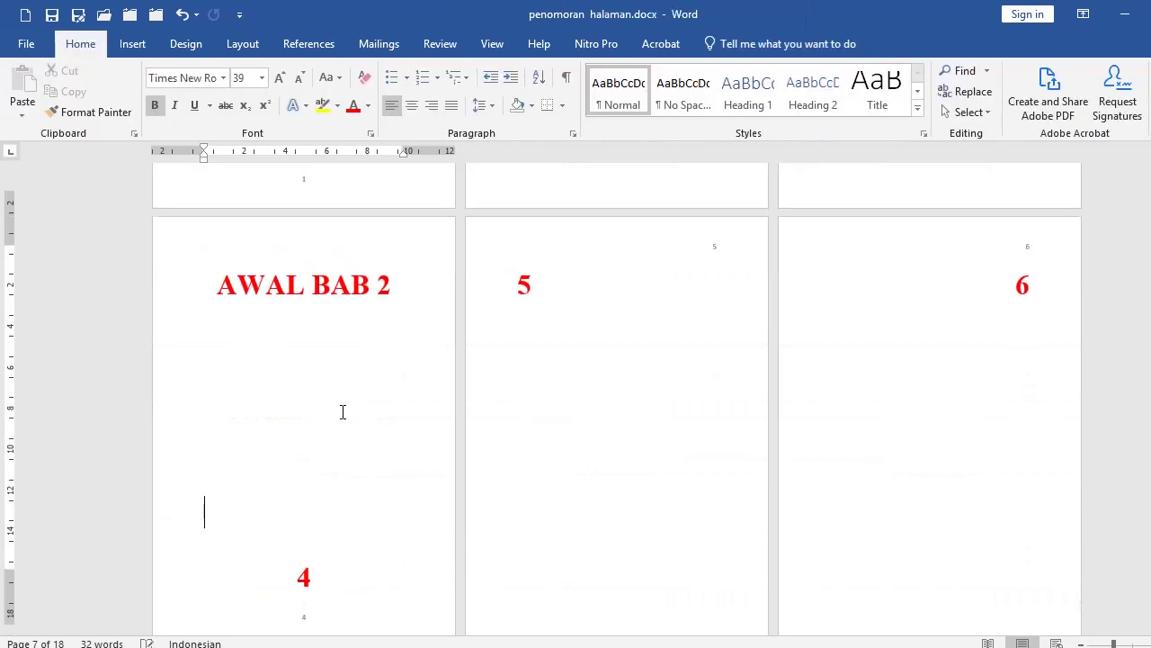
scroll(342, 411, "down", 4)
left_click(208, 459)
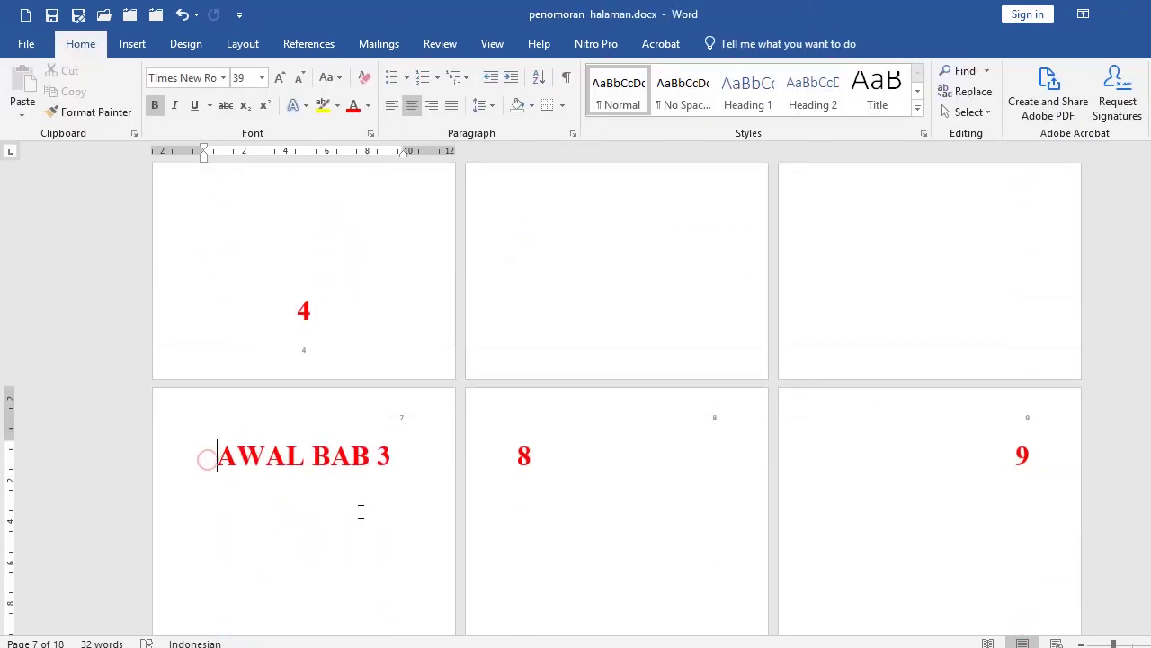
scroll(355, 528, "down", 3)
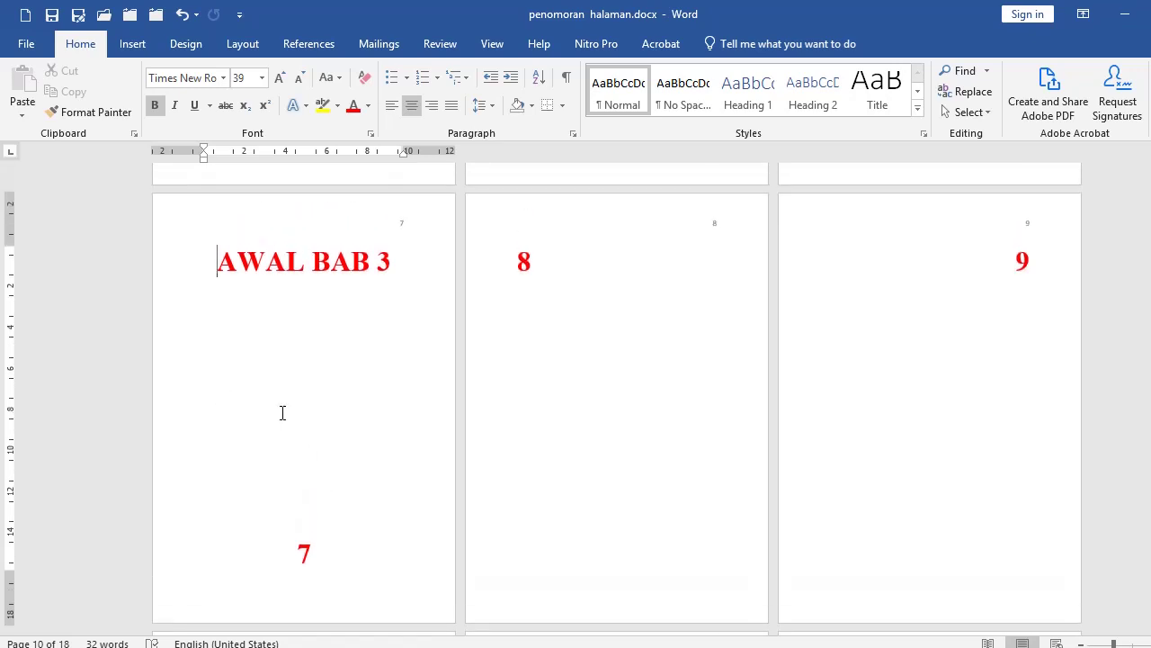
Step: Apply Page Setup with Apply to set to This point forward, creating a new section
left_click(241, 44)
left_click(288, 134)
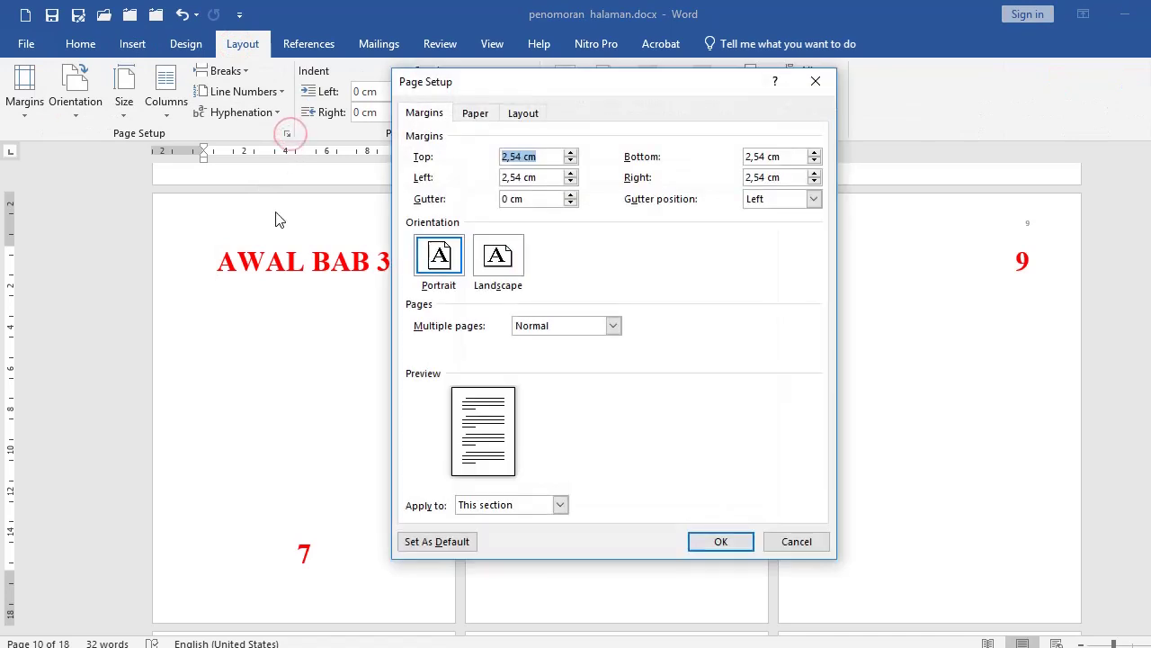
left_click(503, 506)
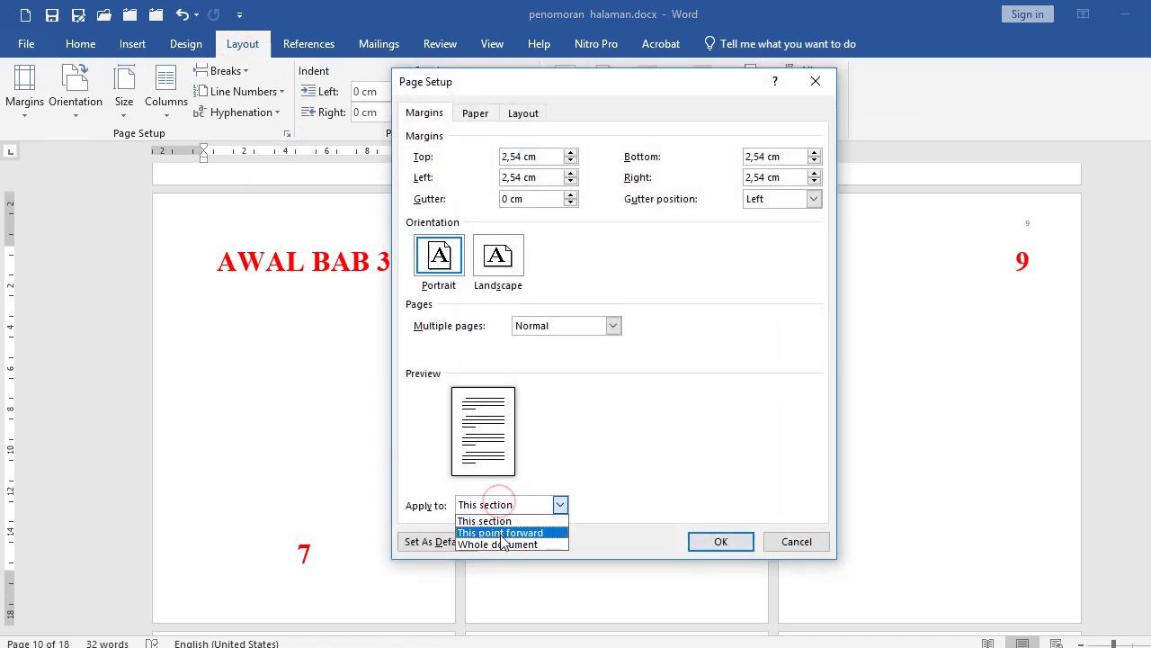
left_click(500, 529)
left_click(738, 544)
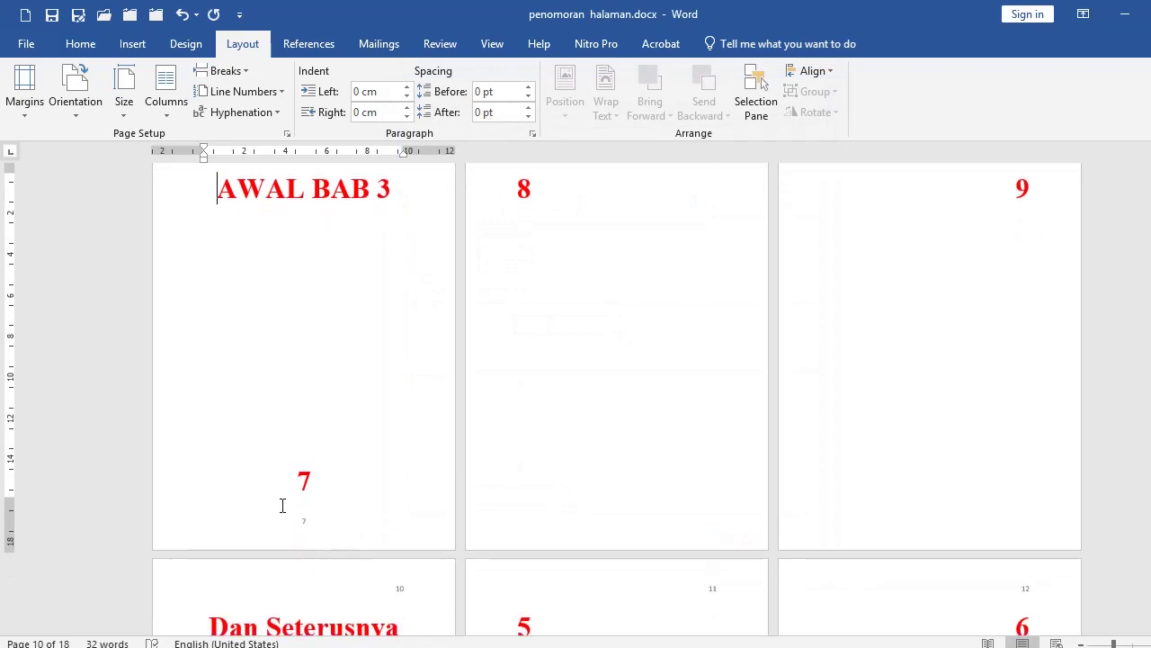
Step: Set the AWAL BAB 3 section's page numbers to Continue from previous section
left_click(186, 534)
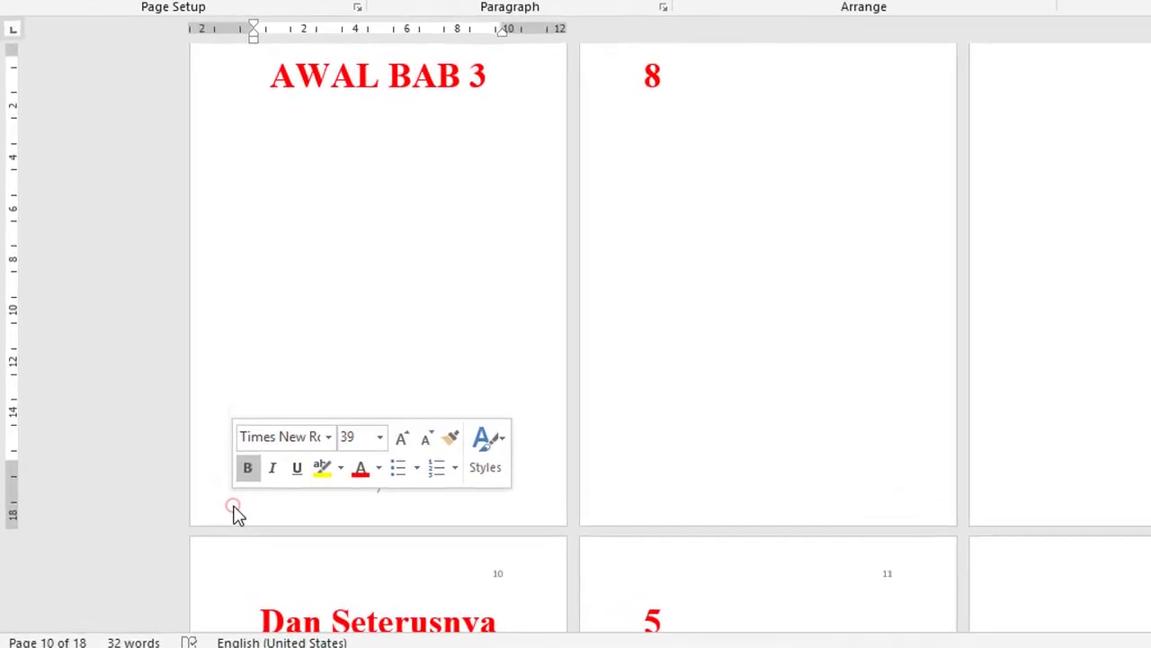
double_click(347, 438)
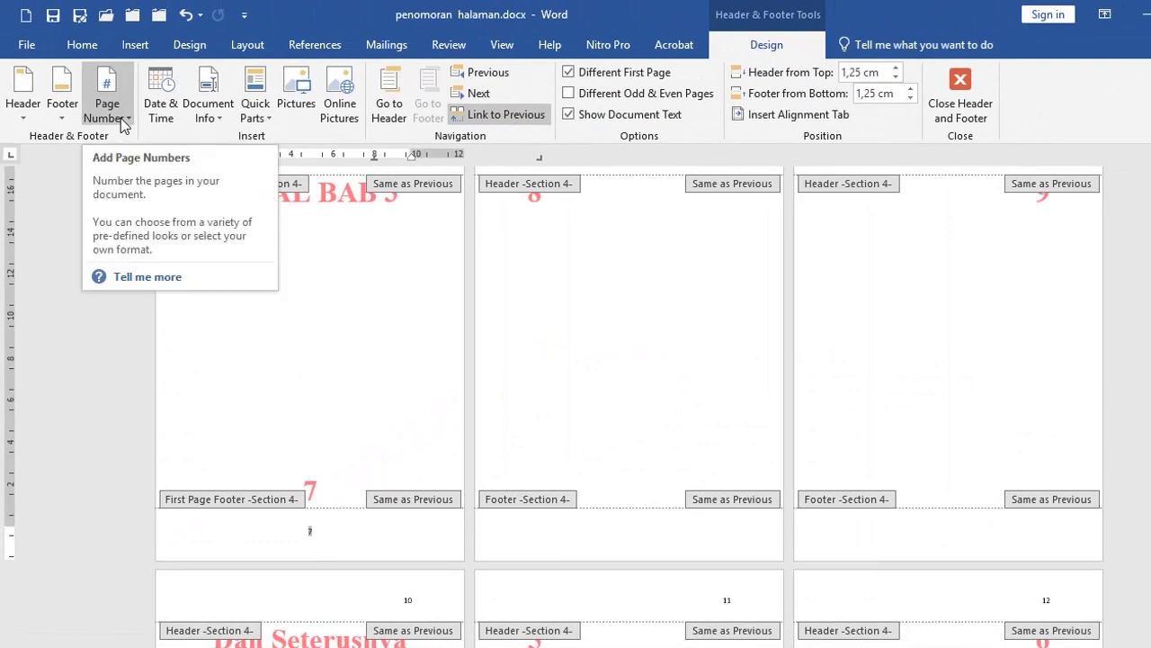
left_click(123, 124)
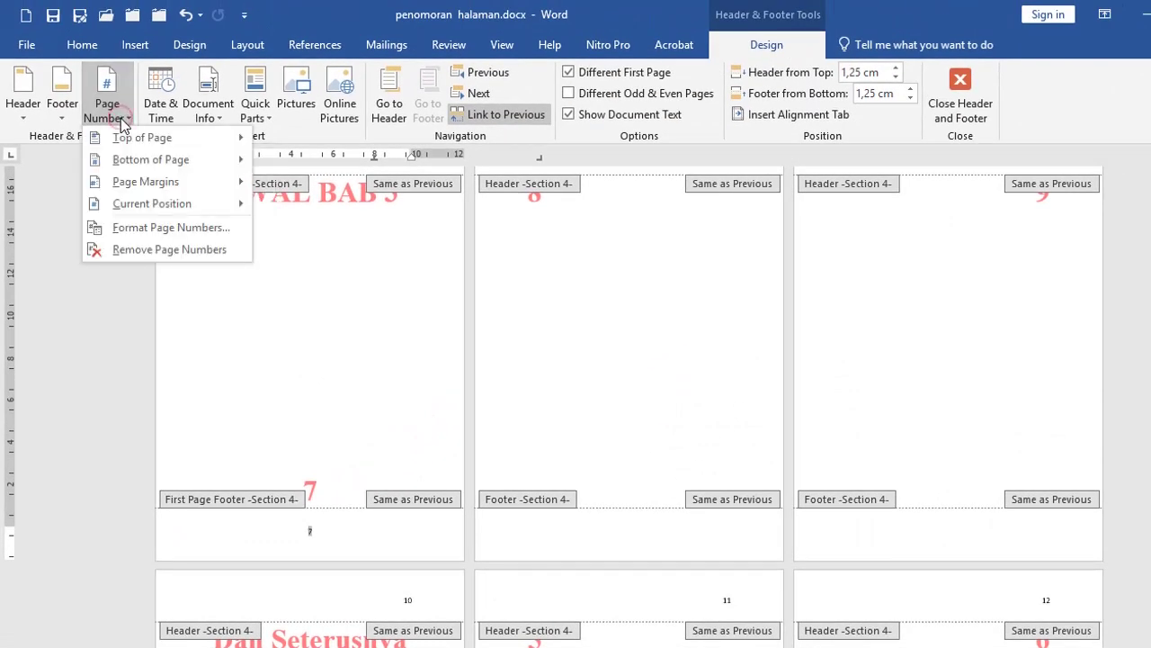
left_click(149, 229)
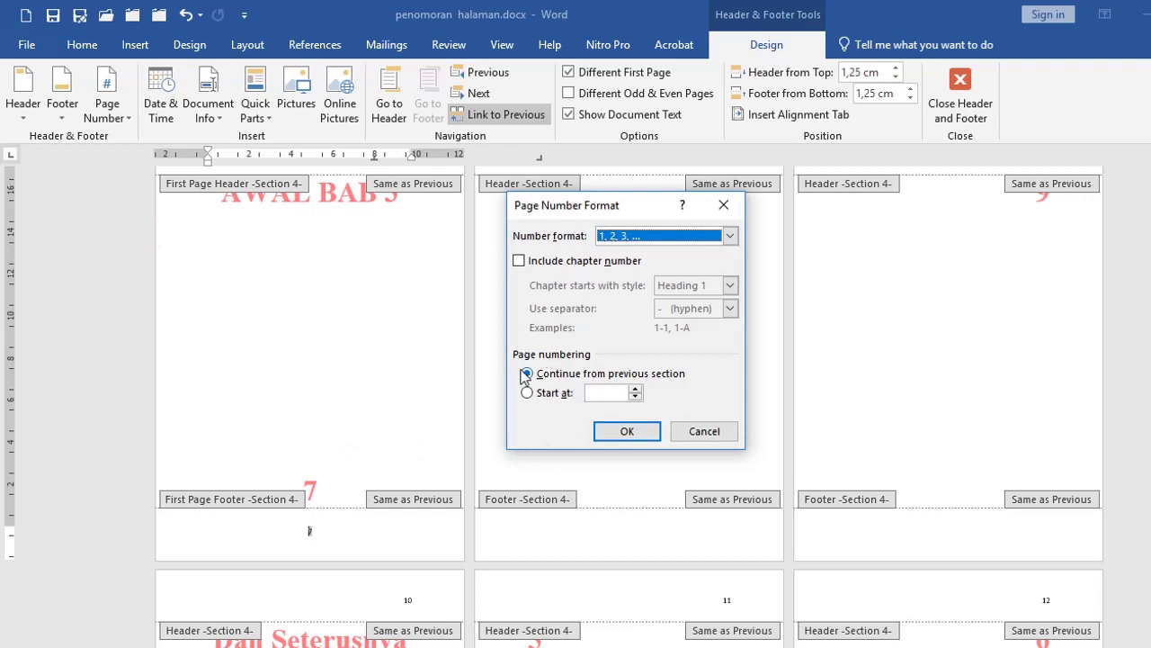
left_click(527, 374)
left_click(627, 431)
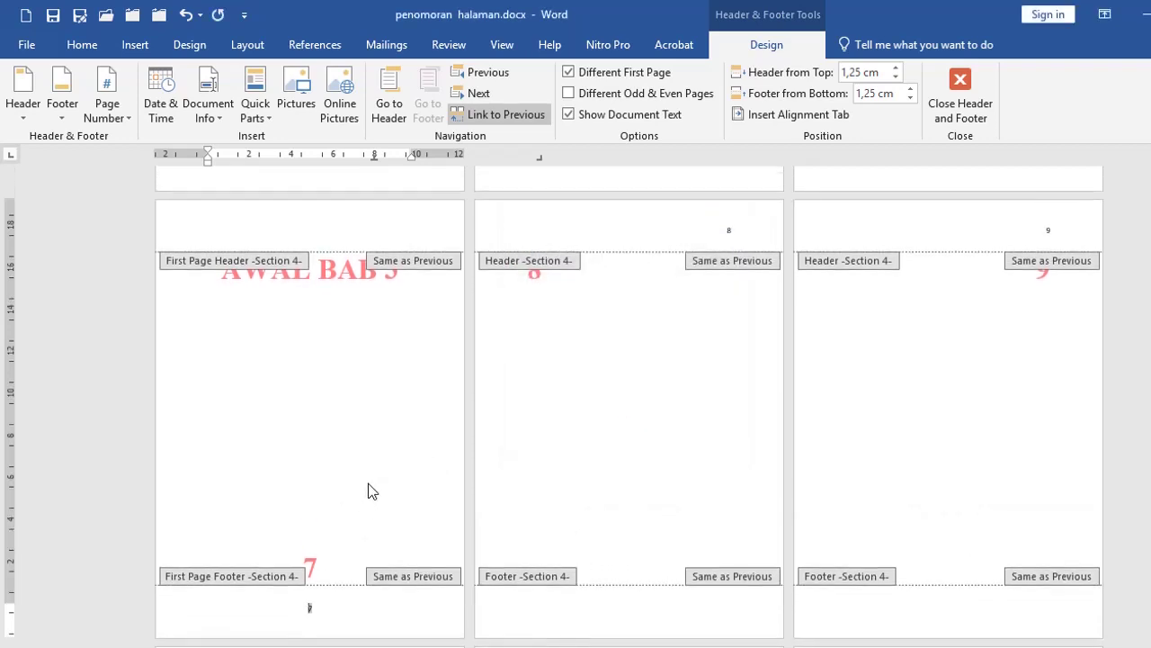
scroll(341, 450, "up", 5)
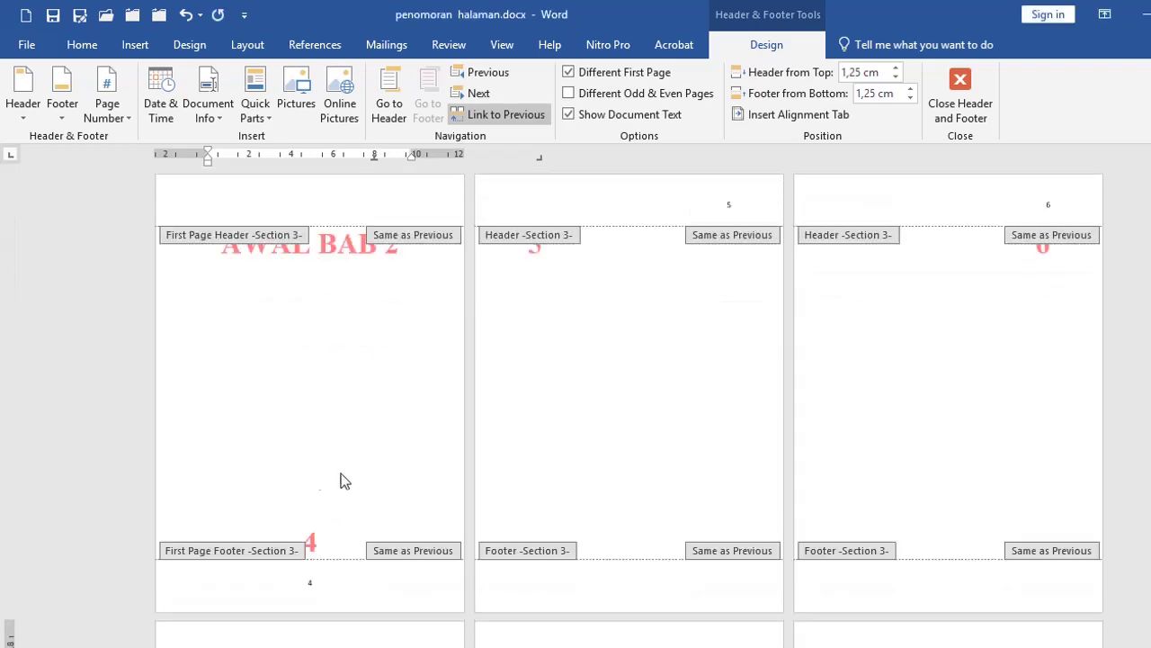
scroll(314, 530, "down", 1)
scroll(314, 531, "down", 5)
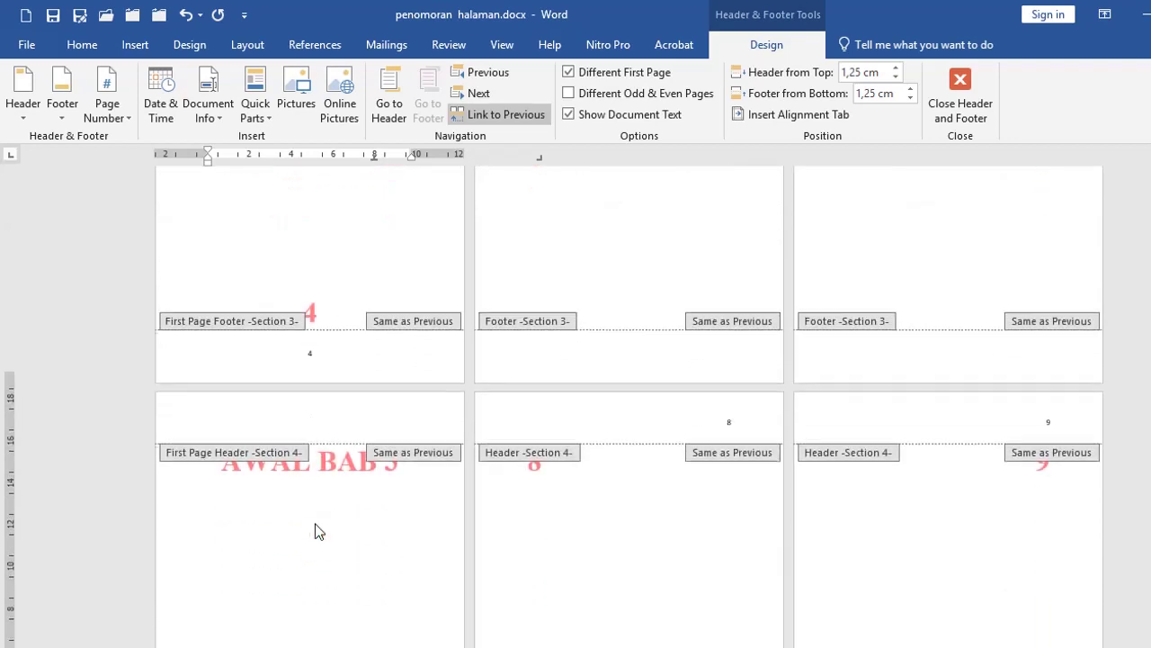
Step: Exit header and footer editing and scroll back to the roman-numbered opening pages
double_click(337, 494)
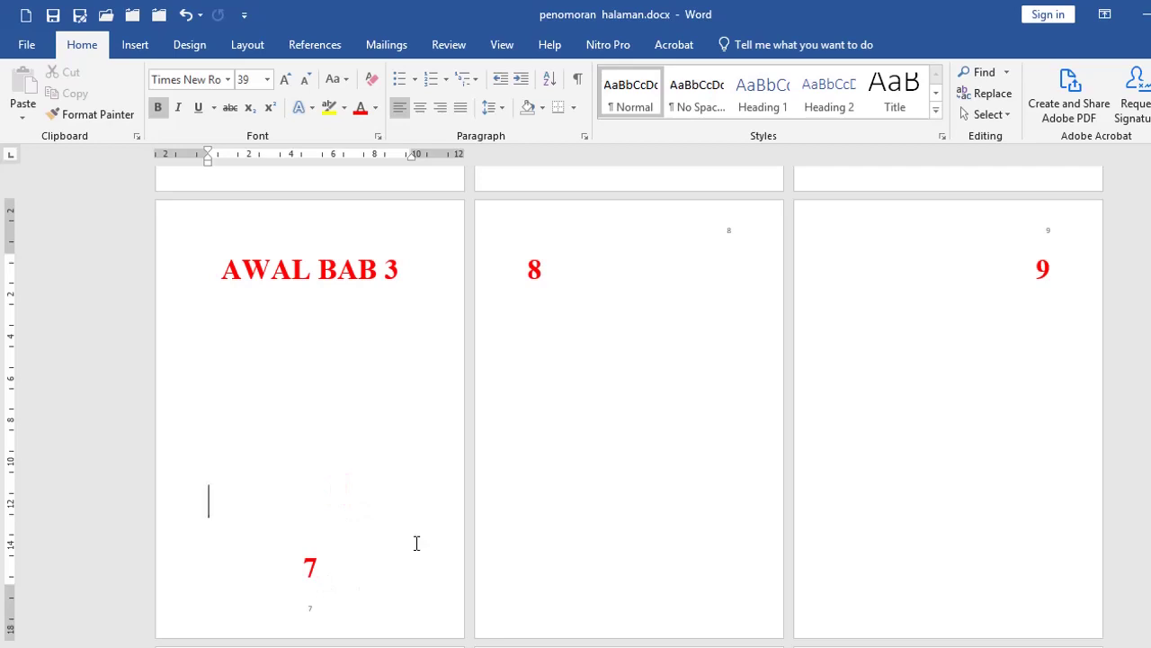
scroll(601, 454, "up", 1)
scroll(601, 454, "up", 1)
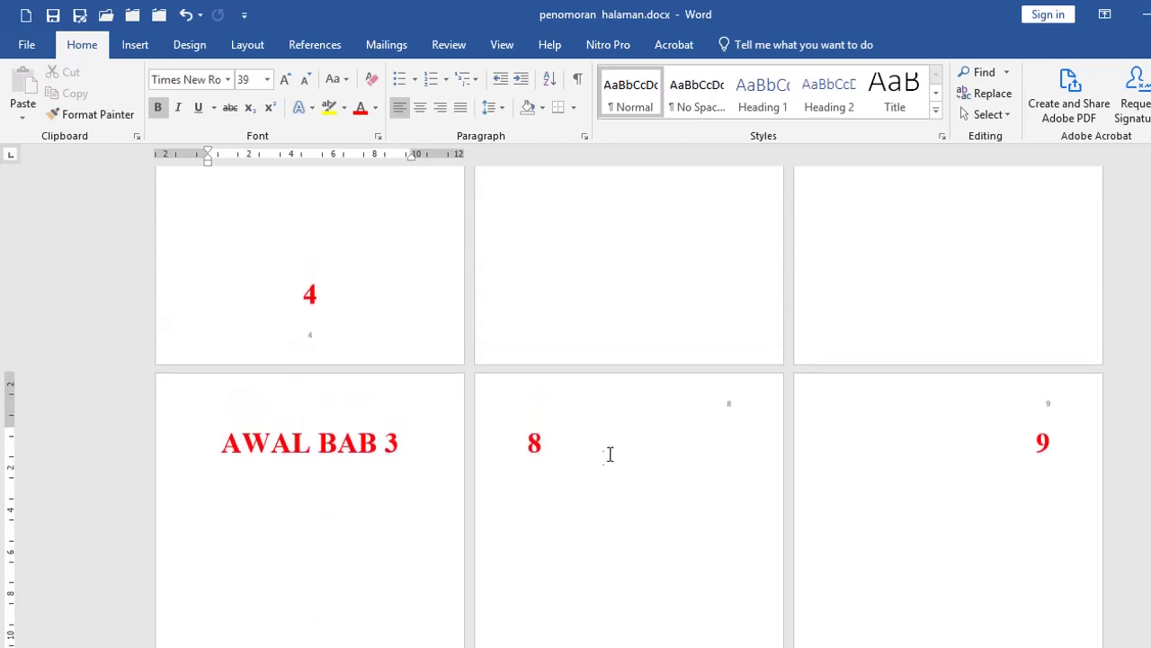
scroll(566, 483, "up", 3)
scroll(550, 423, "up", 8)
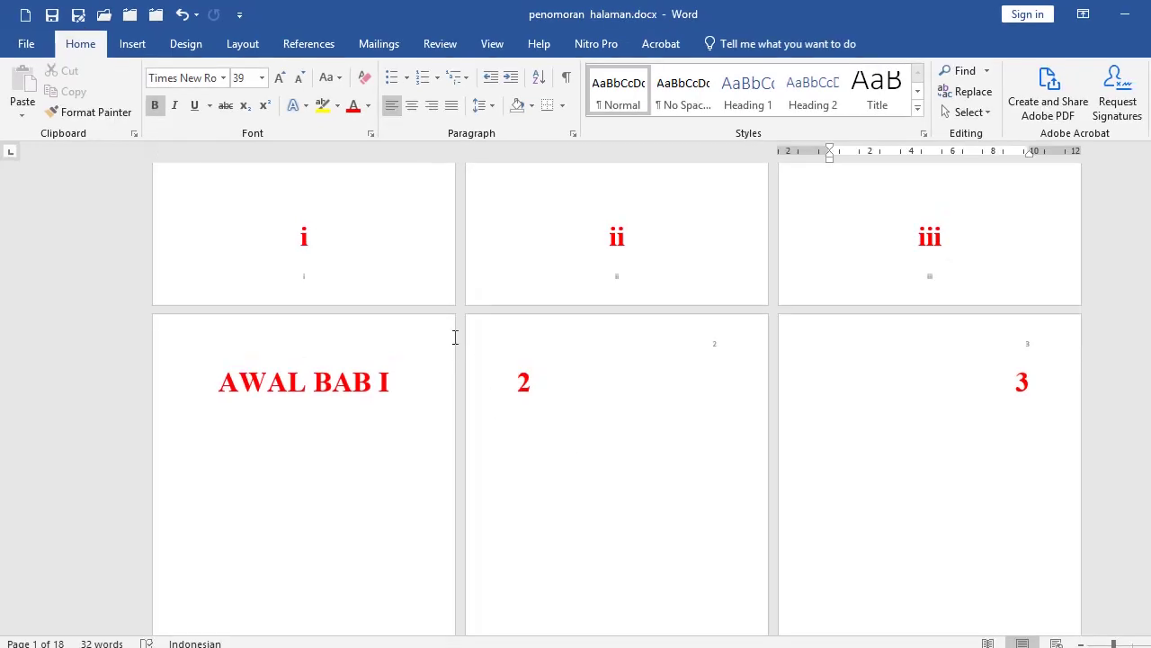
scroll(577, 369, "down", 1)
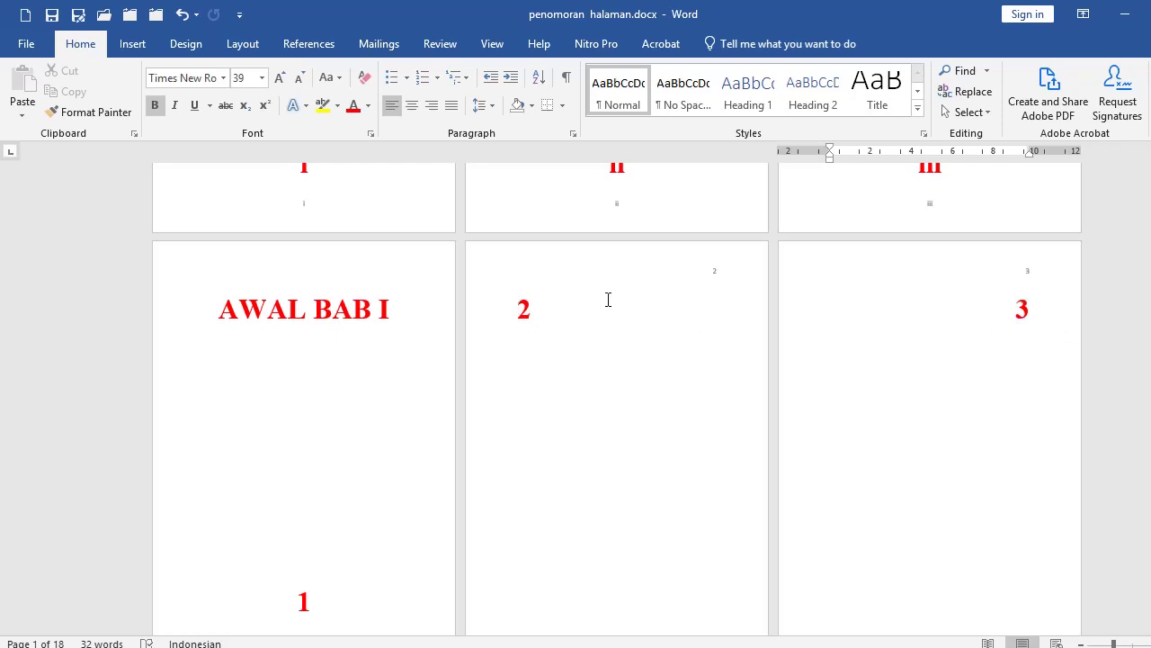
Step: Enable Different Odd & Even Pages in the page 2 header
double_click(504, 279)
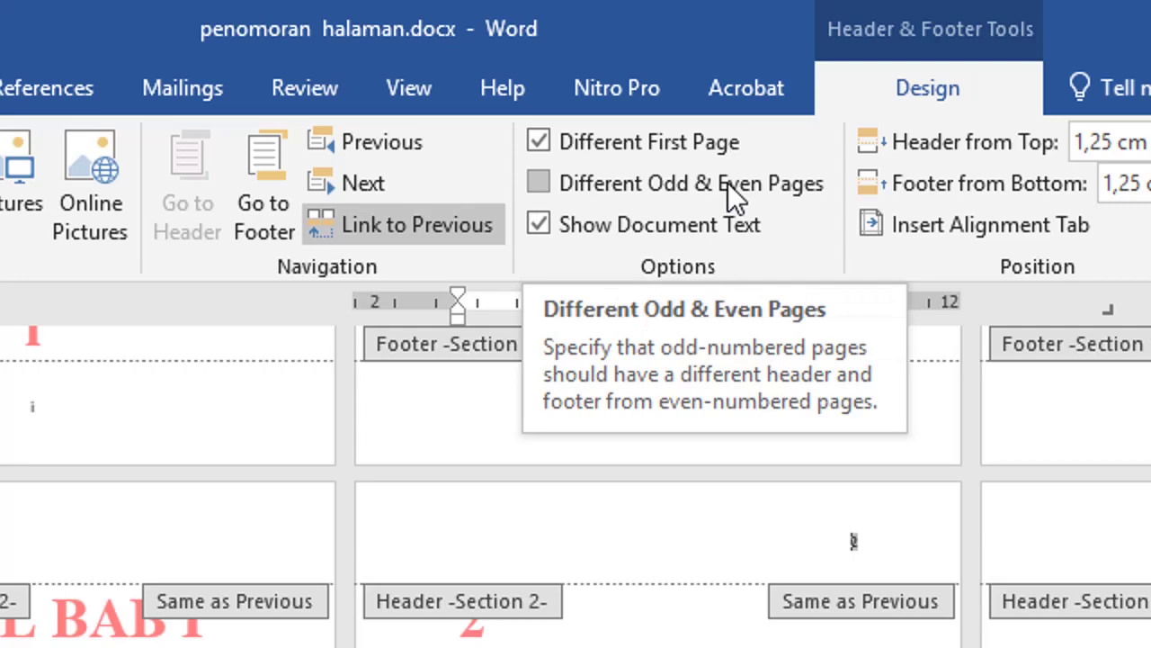
left_click(552, 182)
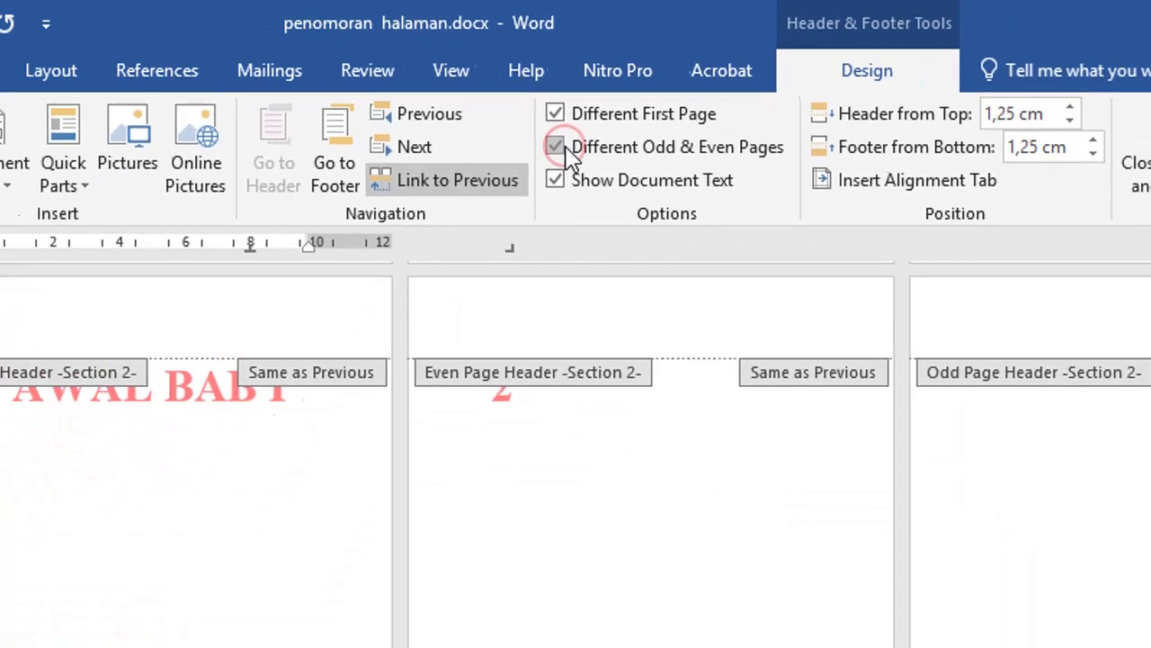
scroll(705, 373, "up", 3)
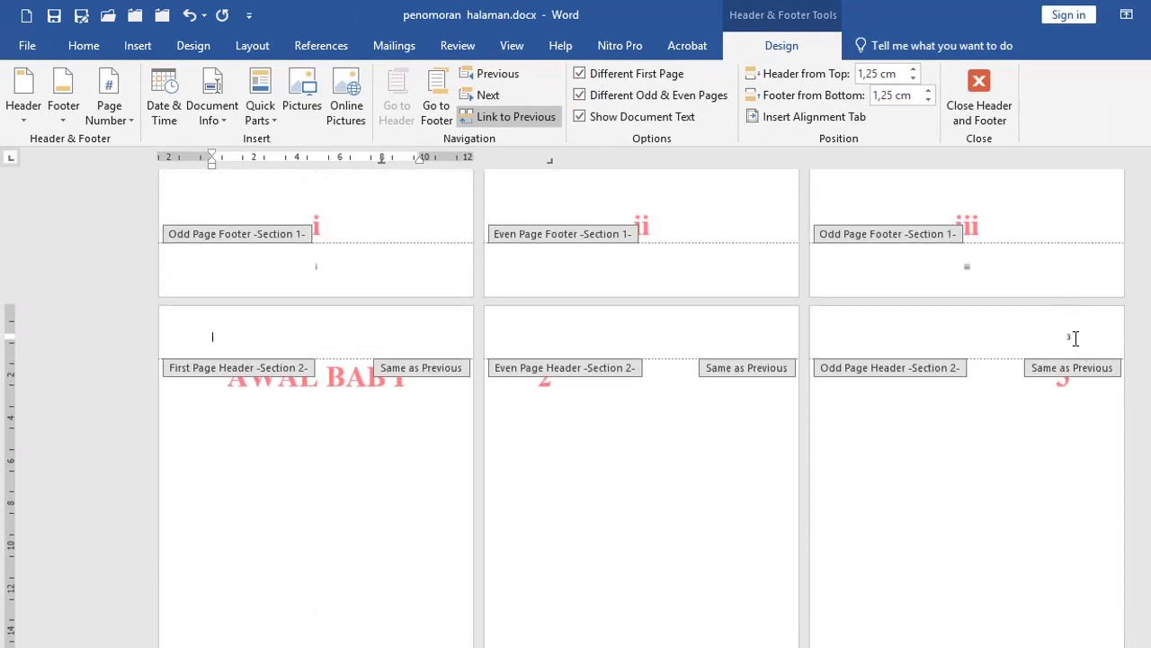
Step: Insert a Plain Number 1 top-of-page number in chapter 1's even-page header
left_click(569, 335)
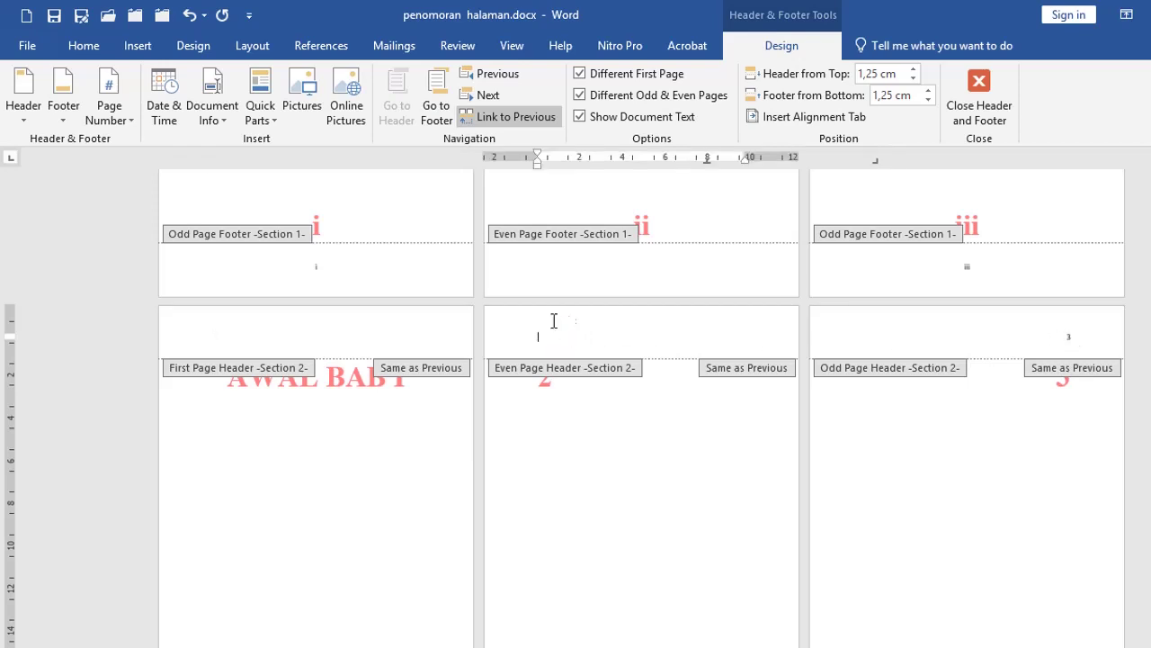
left_click(116, 121)
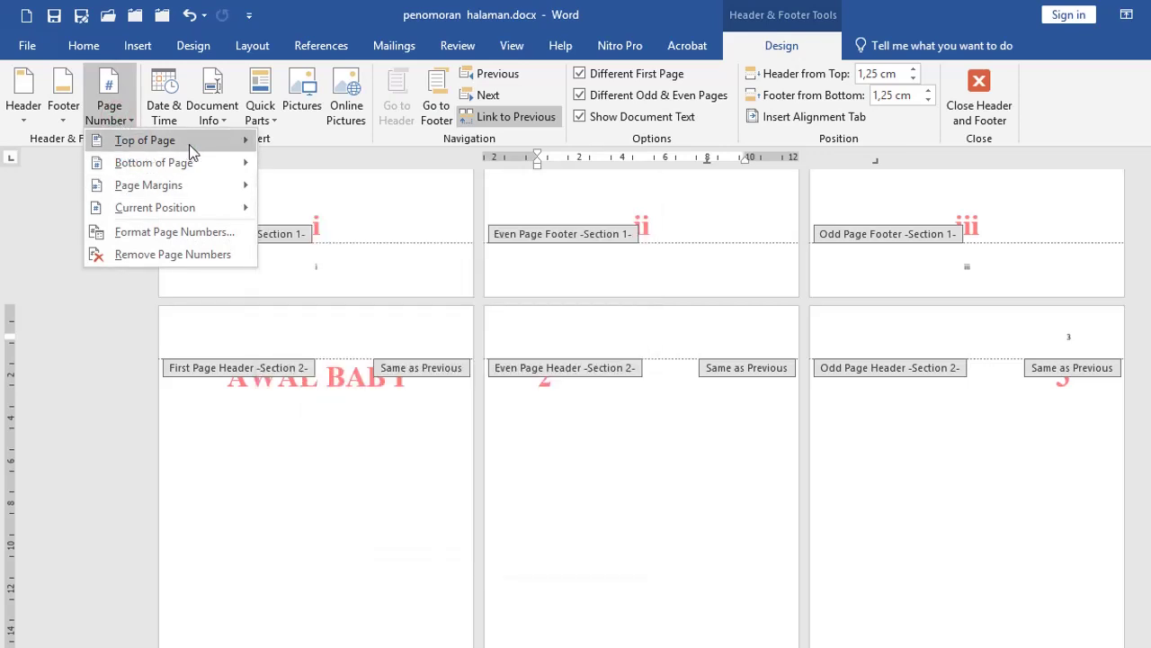
mouse_move(187, 144)
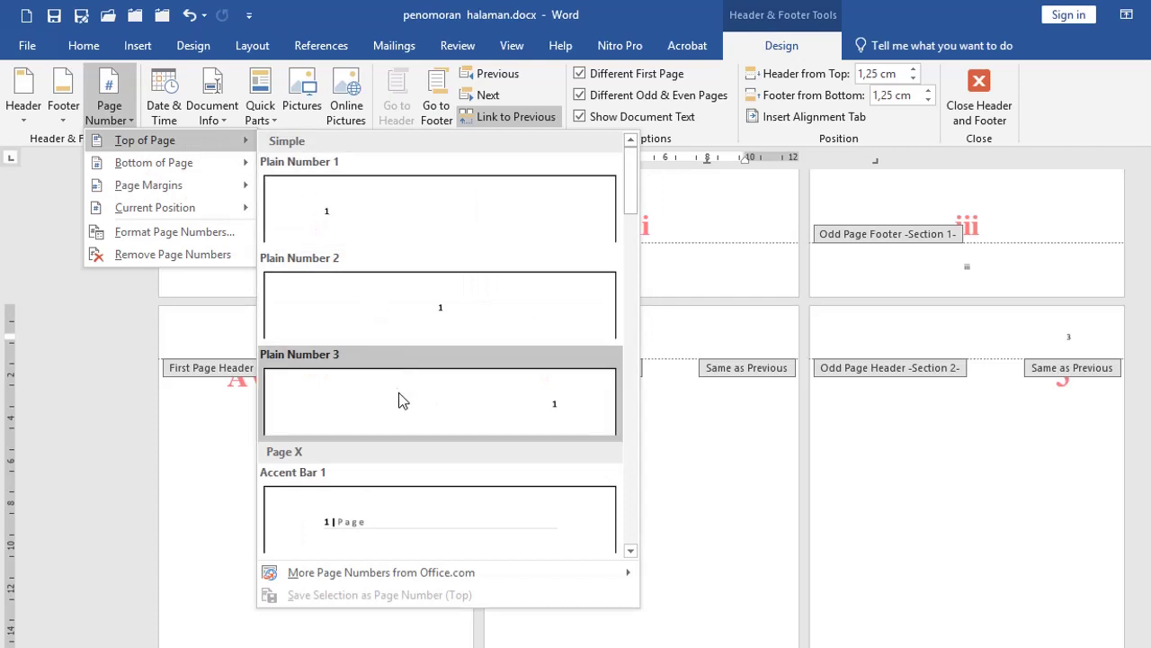
left_click(351, 211)
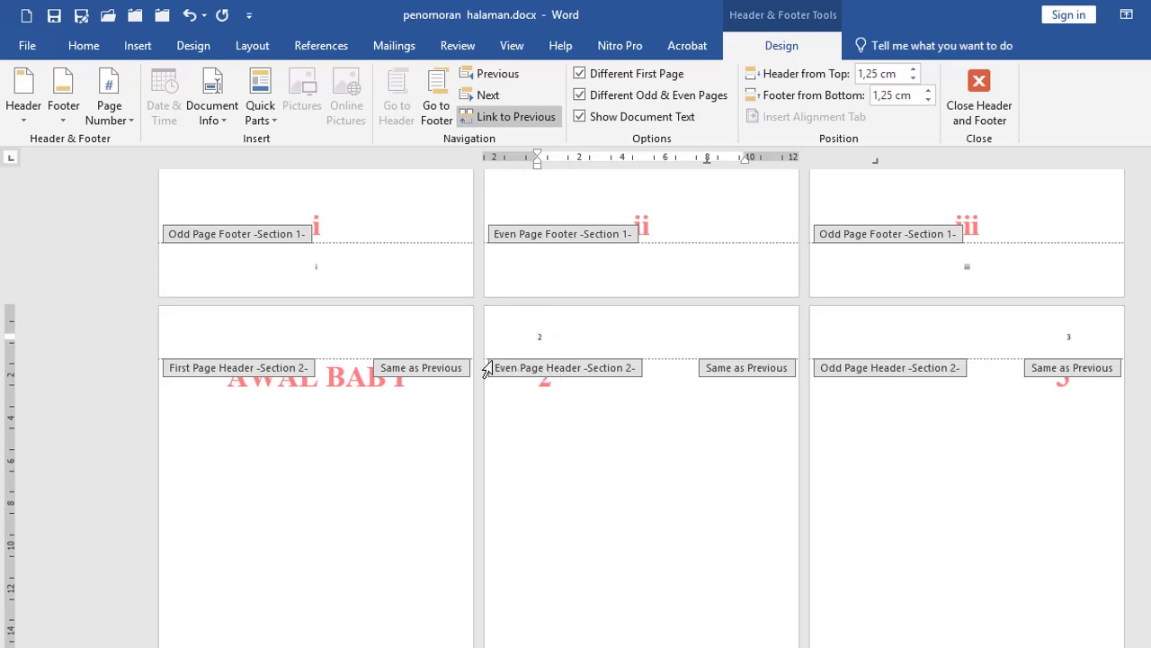
double_click(598, 482)
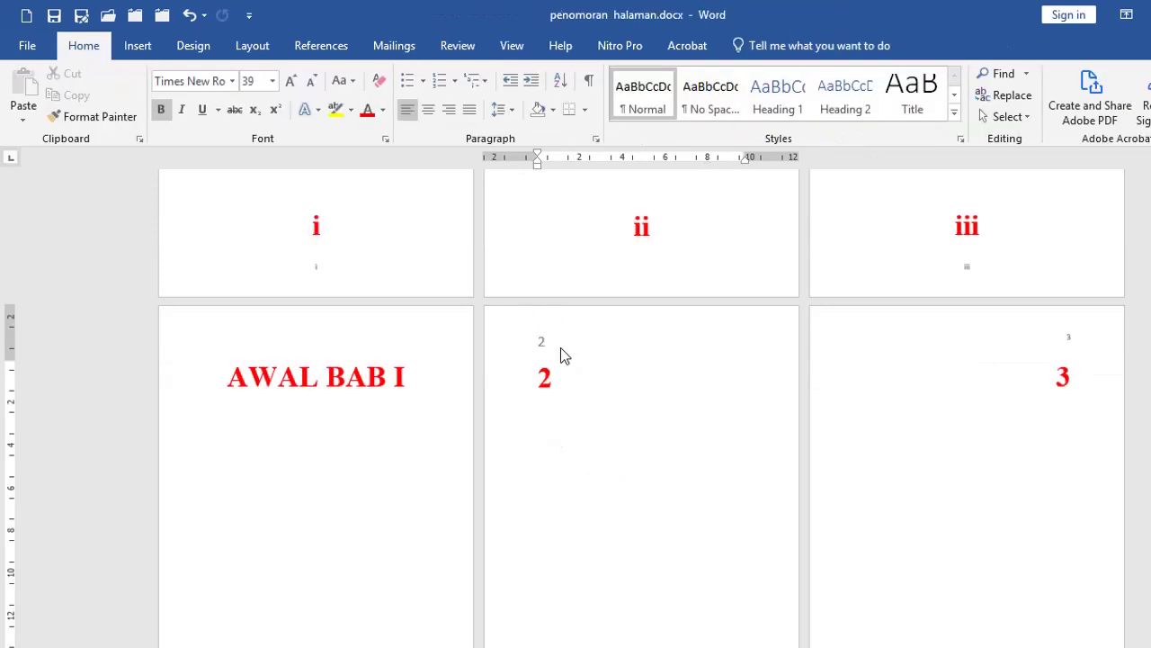
Step: Scroll to the chapter 2 pages and click on page 5 near its header
scroll(553, 391, "down", 3)
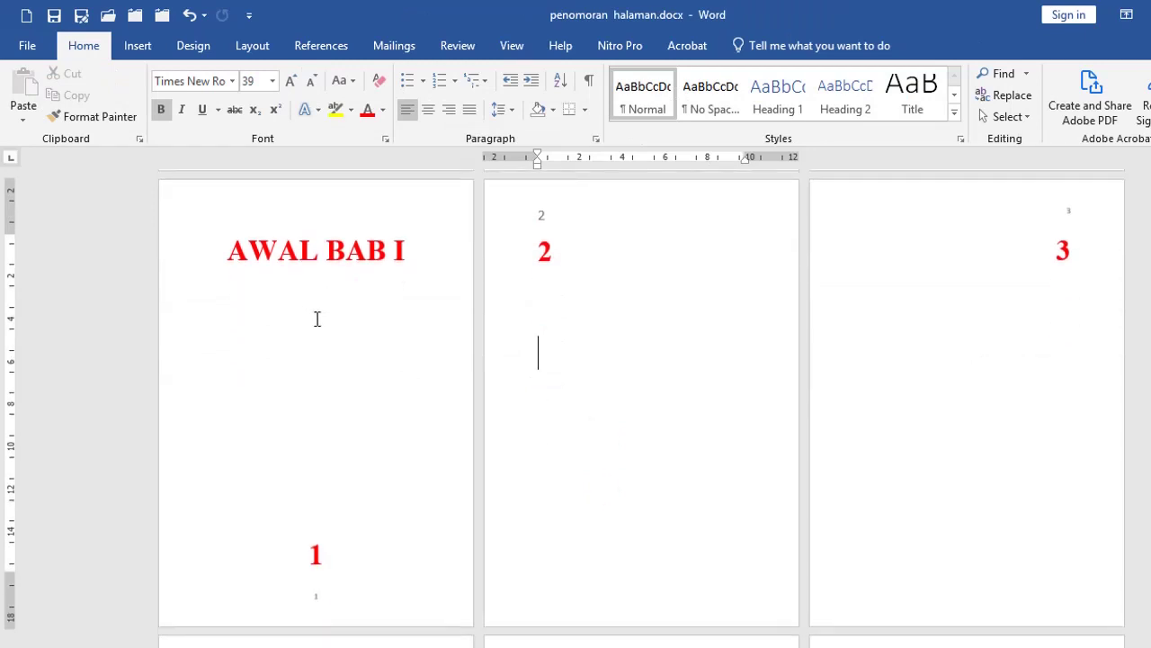
scroll(306, 521, "down", 1)
scroll(693, 434, "up", 2)
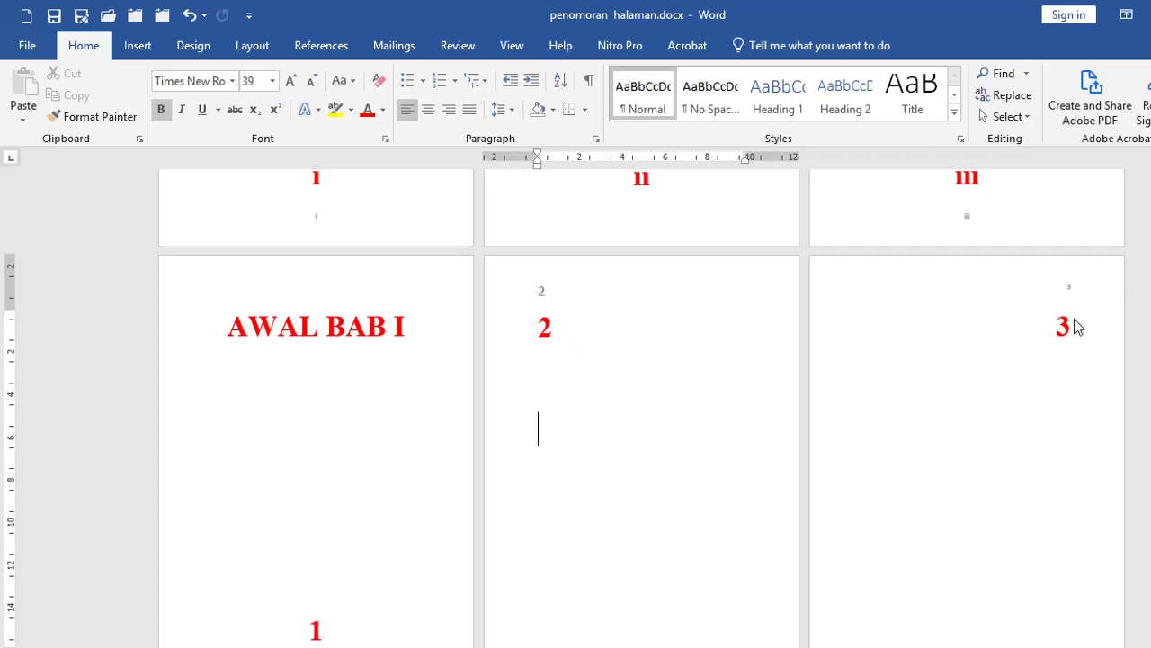
scroll(615, 357, "down", 5)
left_click(579, 340)
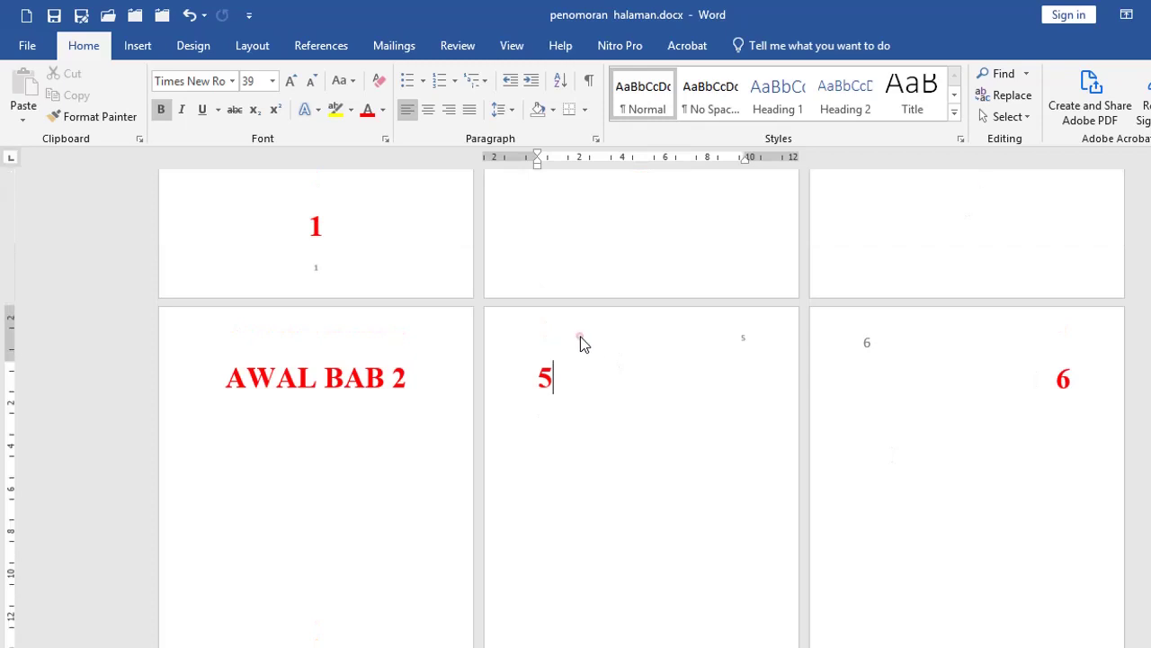
Step: Insert a Plain Number 1 top-of-page number in chapter 2's headers, then review later pages
double_click(574, 340)
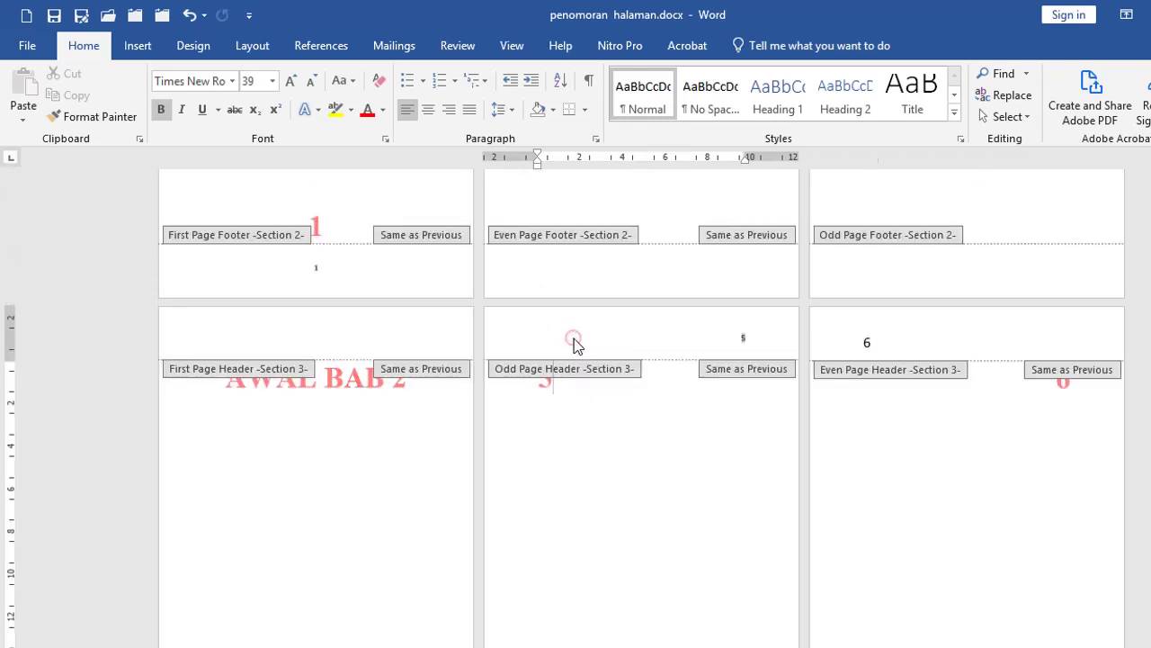
left_click(110, 117)
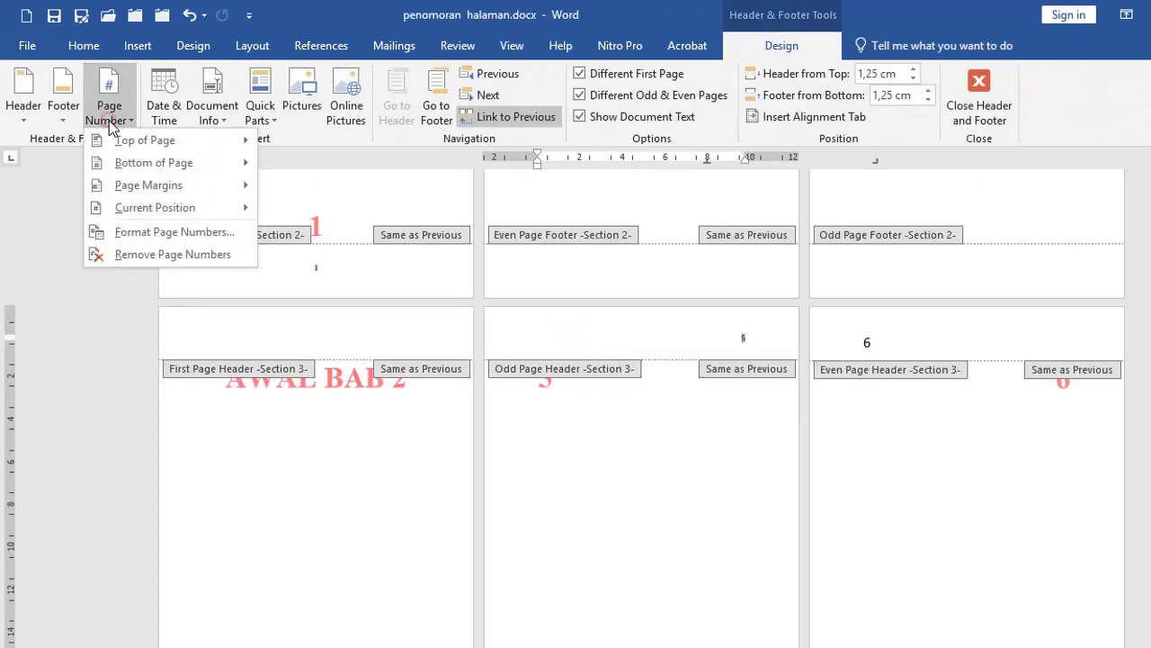
mouse_move(135, 143)
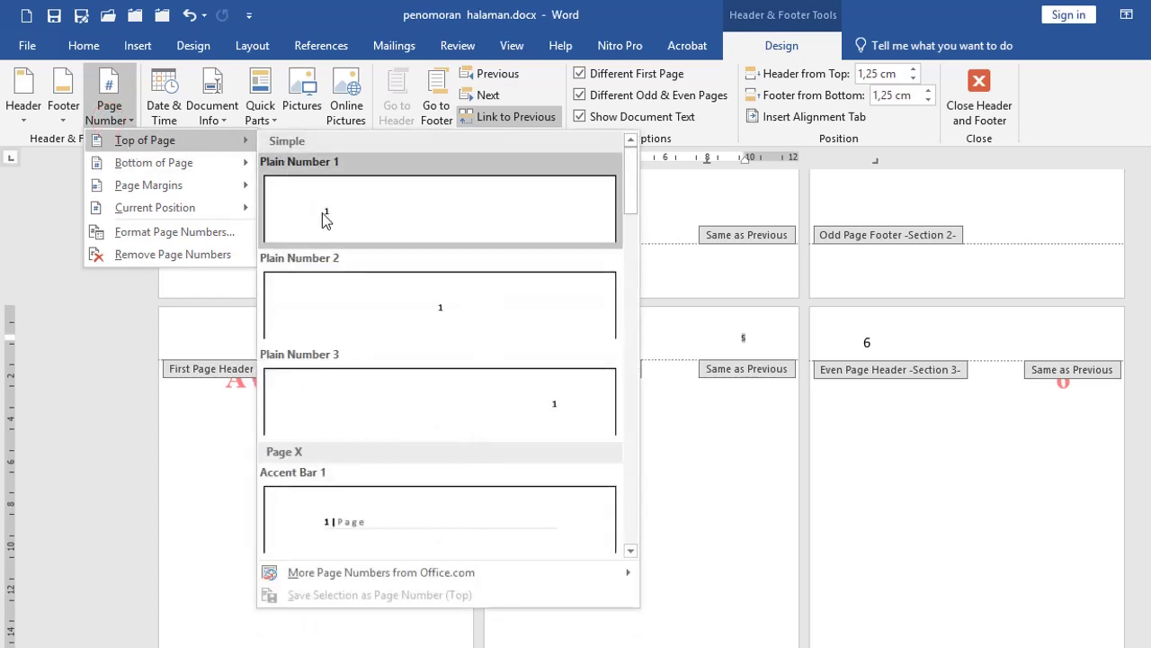
left_click(322, 212)
double_click(578, 471)
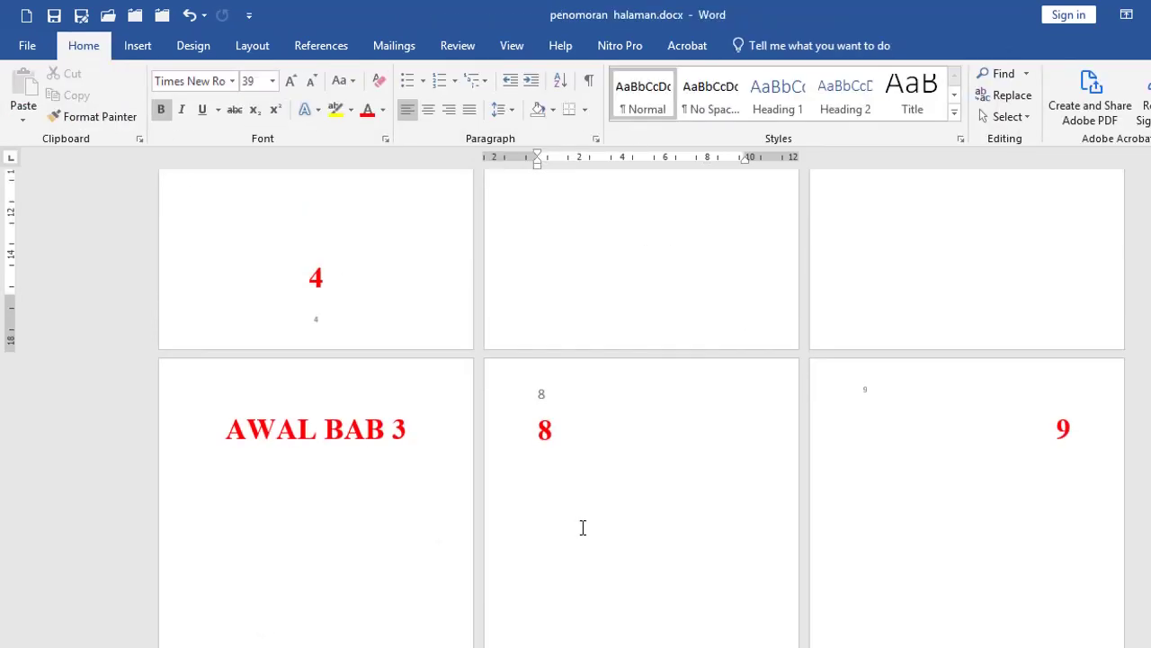
scroll(583, 527, "down", 4)
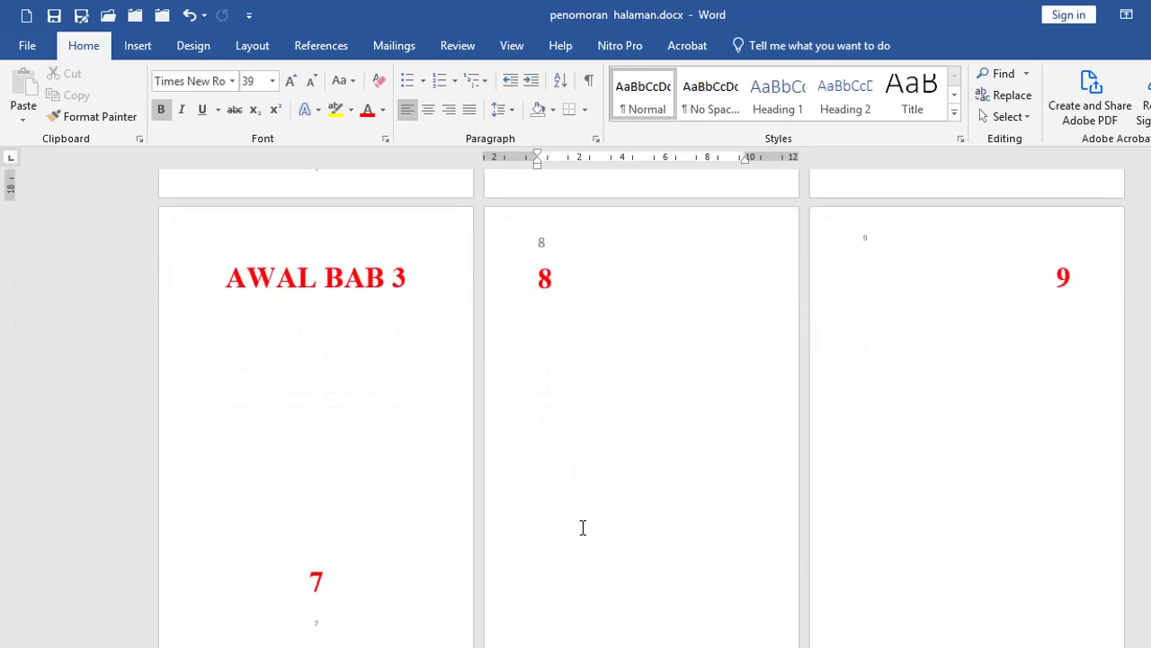
scroll(583, 527, "down", 8)
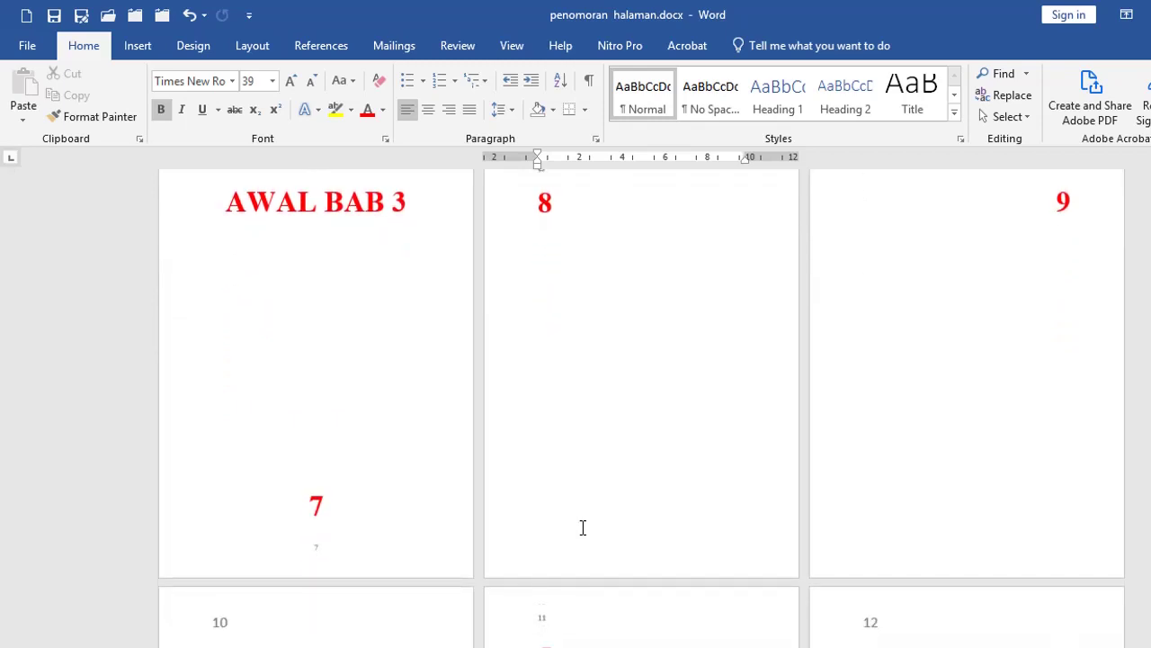
scroll(583, 527, "down", 14)
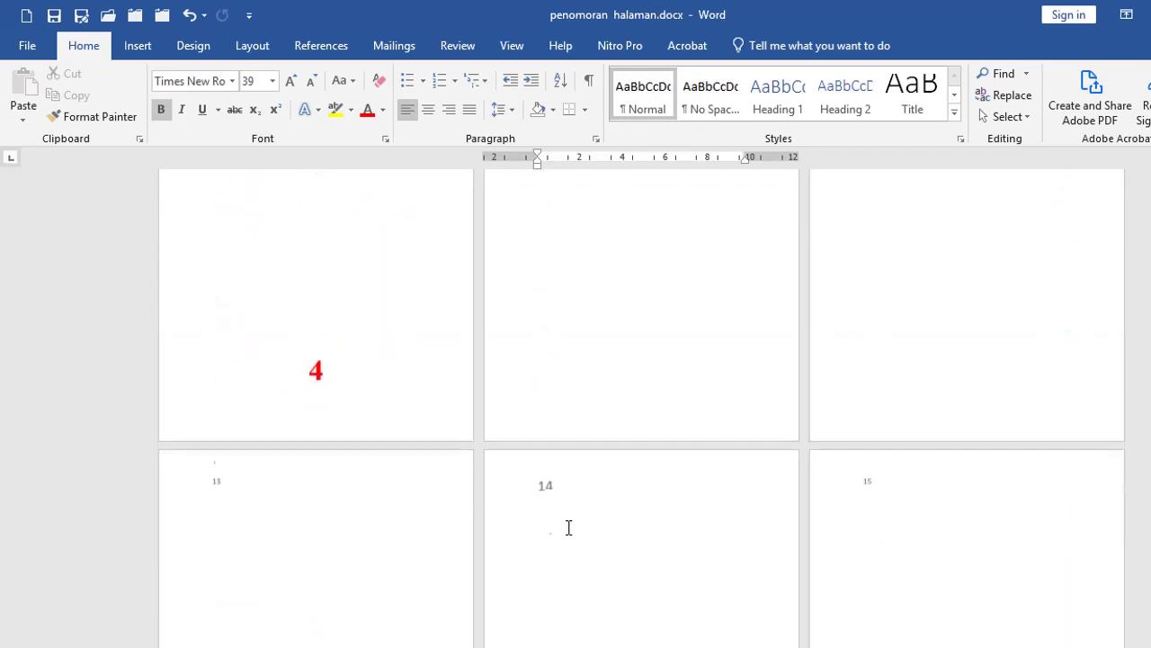
scroll(442, 519, "up", 10)
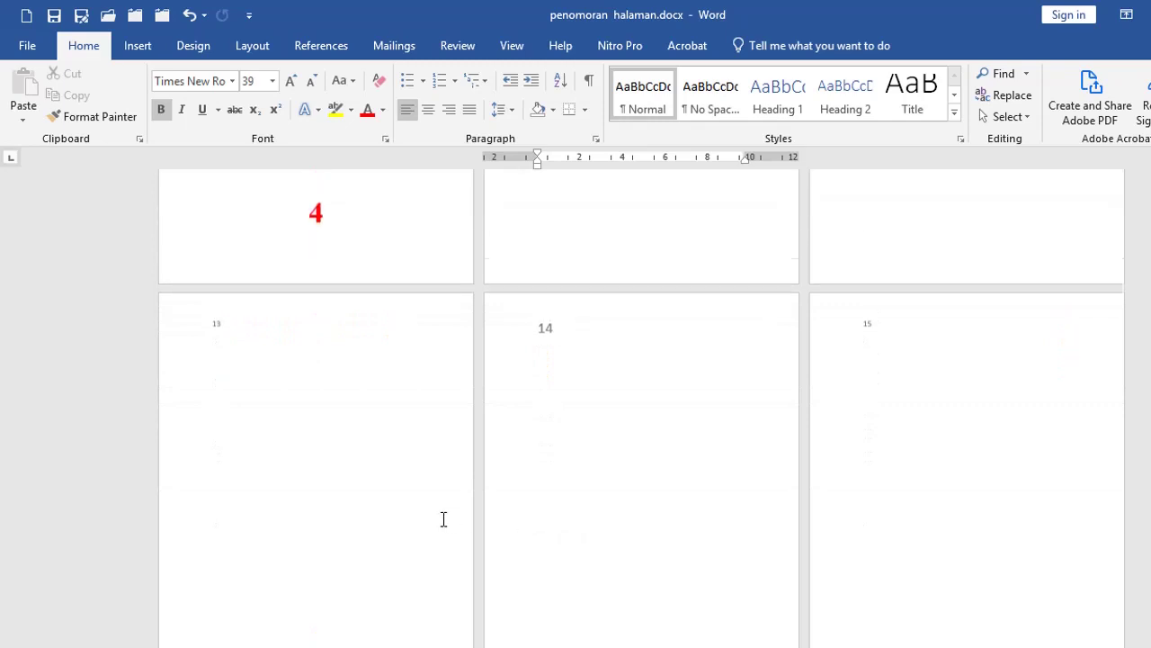
scroll(438, 510, "up", 4)
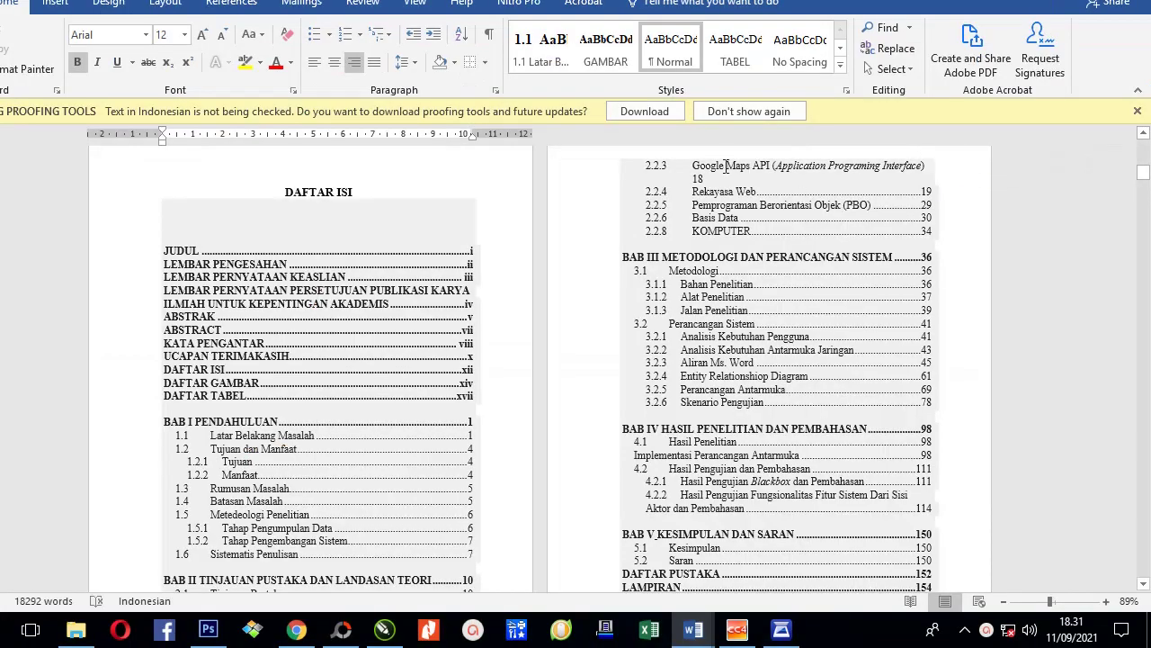
Step: Click into the DAFTAR ISI heading and table of contents of the thesis document
left_click(383, 234)
left_click(345, 194)
left_click(345, 193)
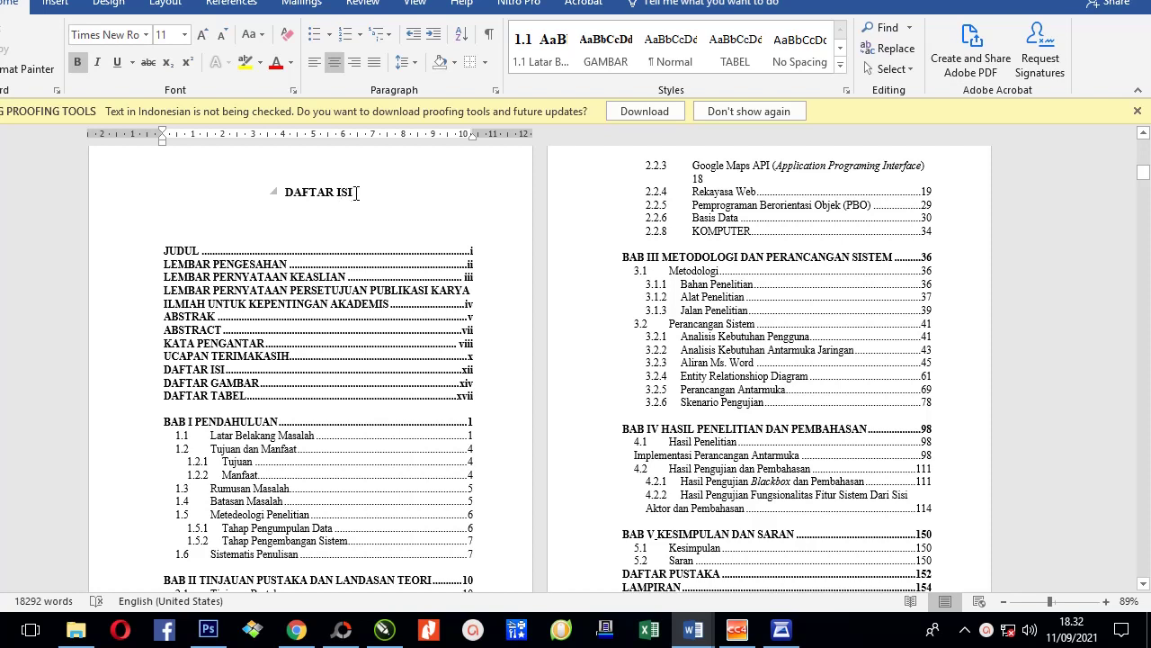
left_click(390, 216)
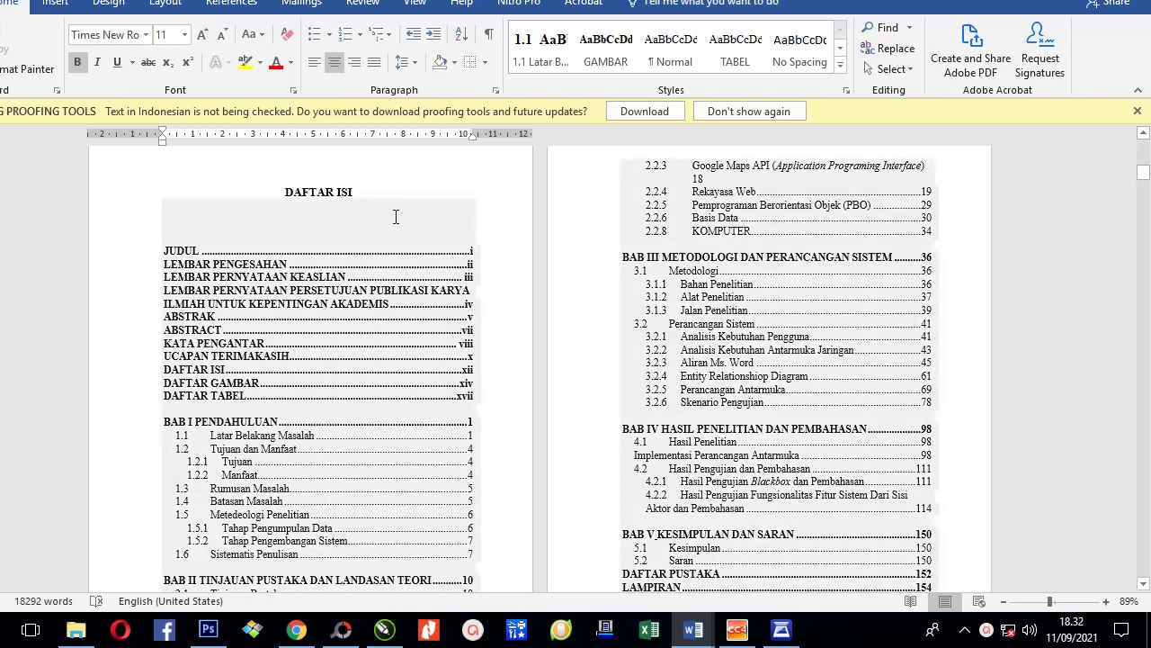